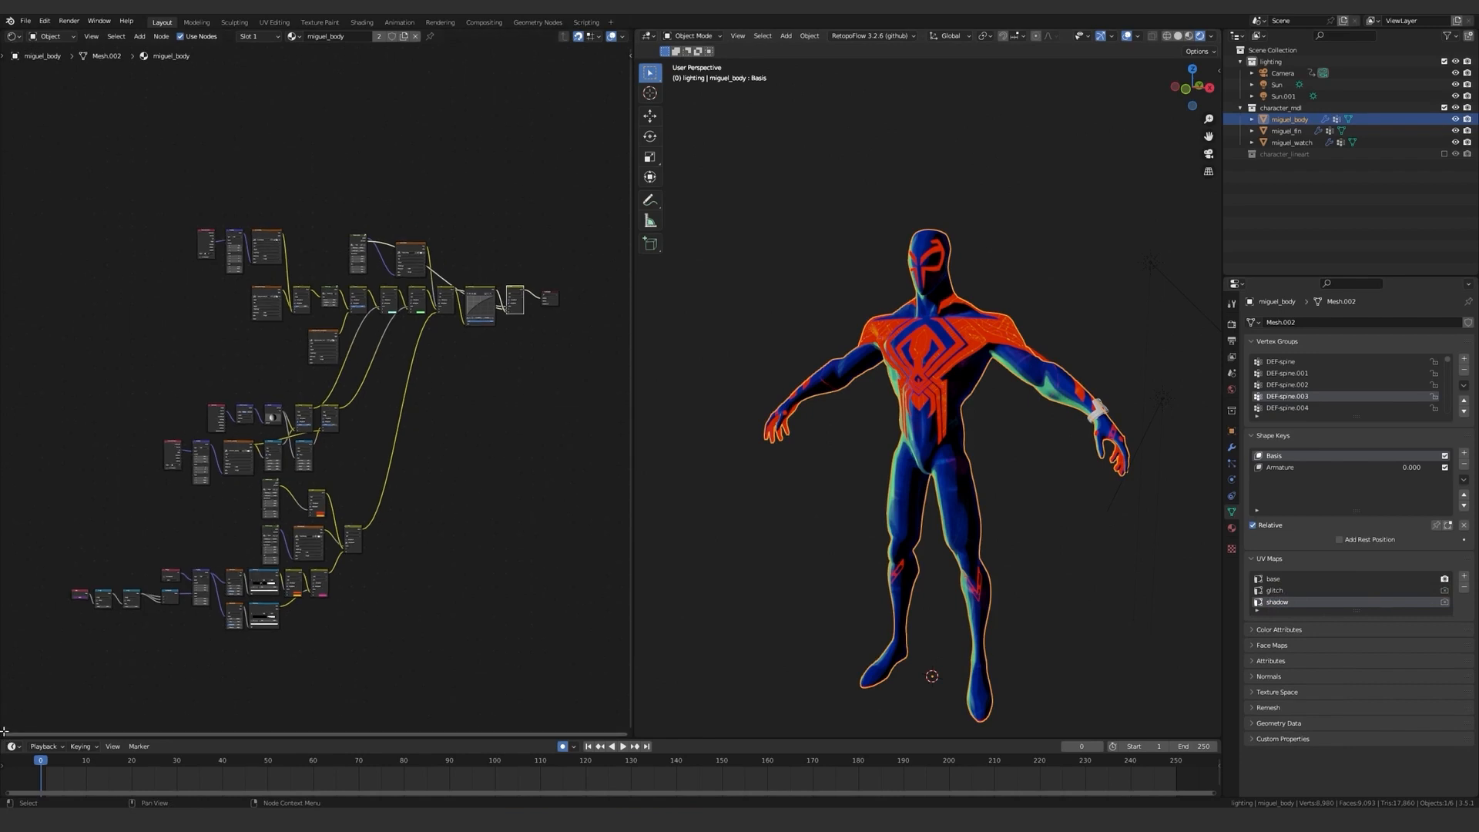
# Split the shader editor into two stacked areas and turn the lower one into a UV editor.
pyautogui.moveTo(4, 730); pyautogui.dragTo(15, 374)
pyautogui.click(13, 382)
pyautogui.click(76, 457)
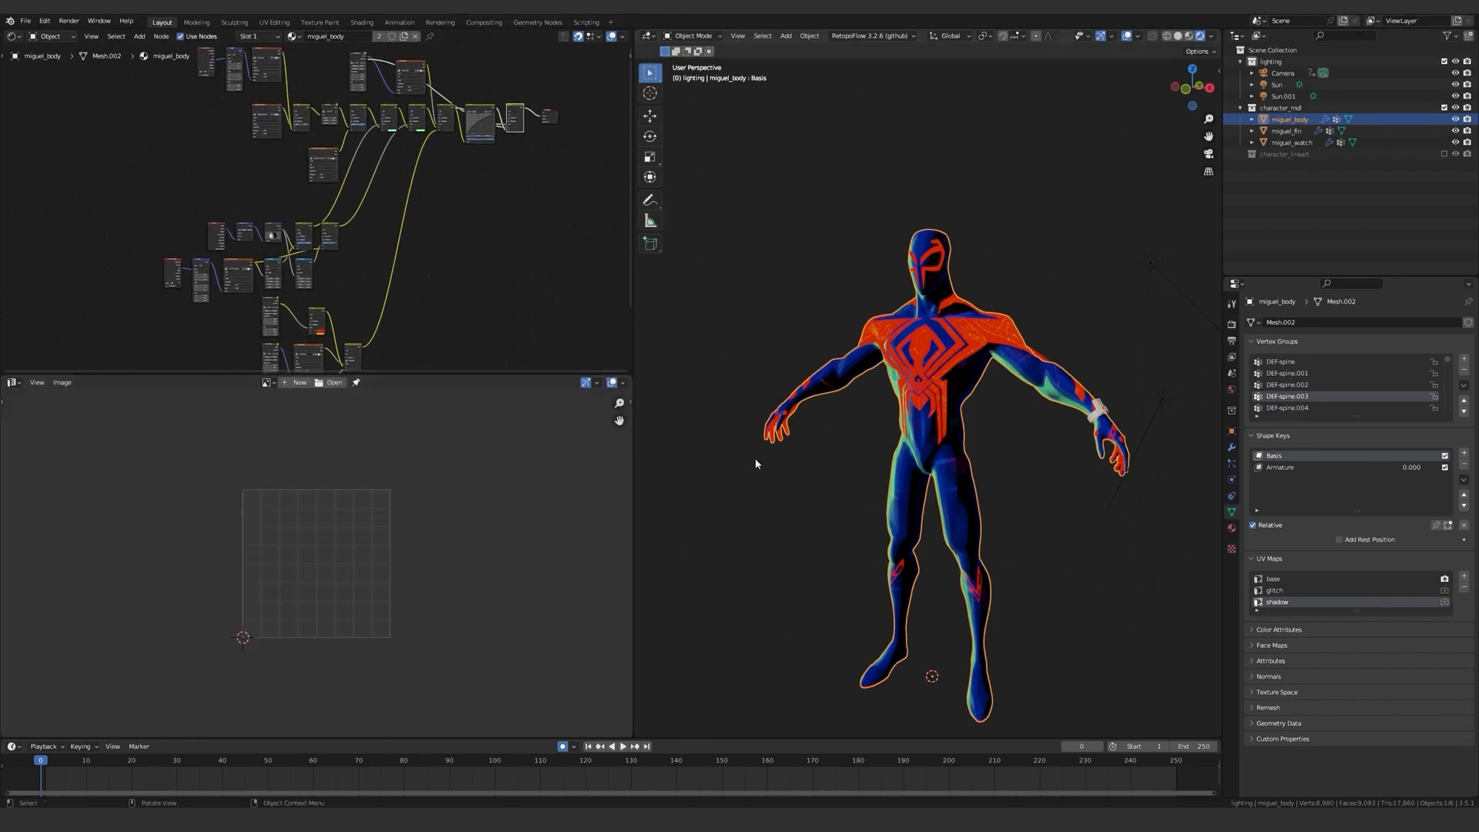
# Unwrap the whole body mesh into the shadow UV map with Project from View, using the front perspective view.
pyautogui.press('Tab')
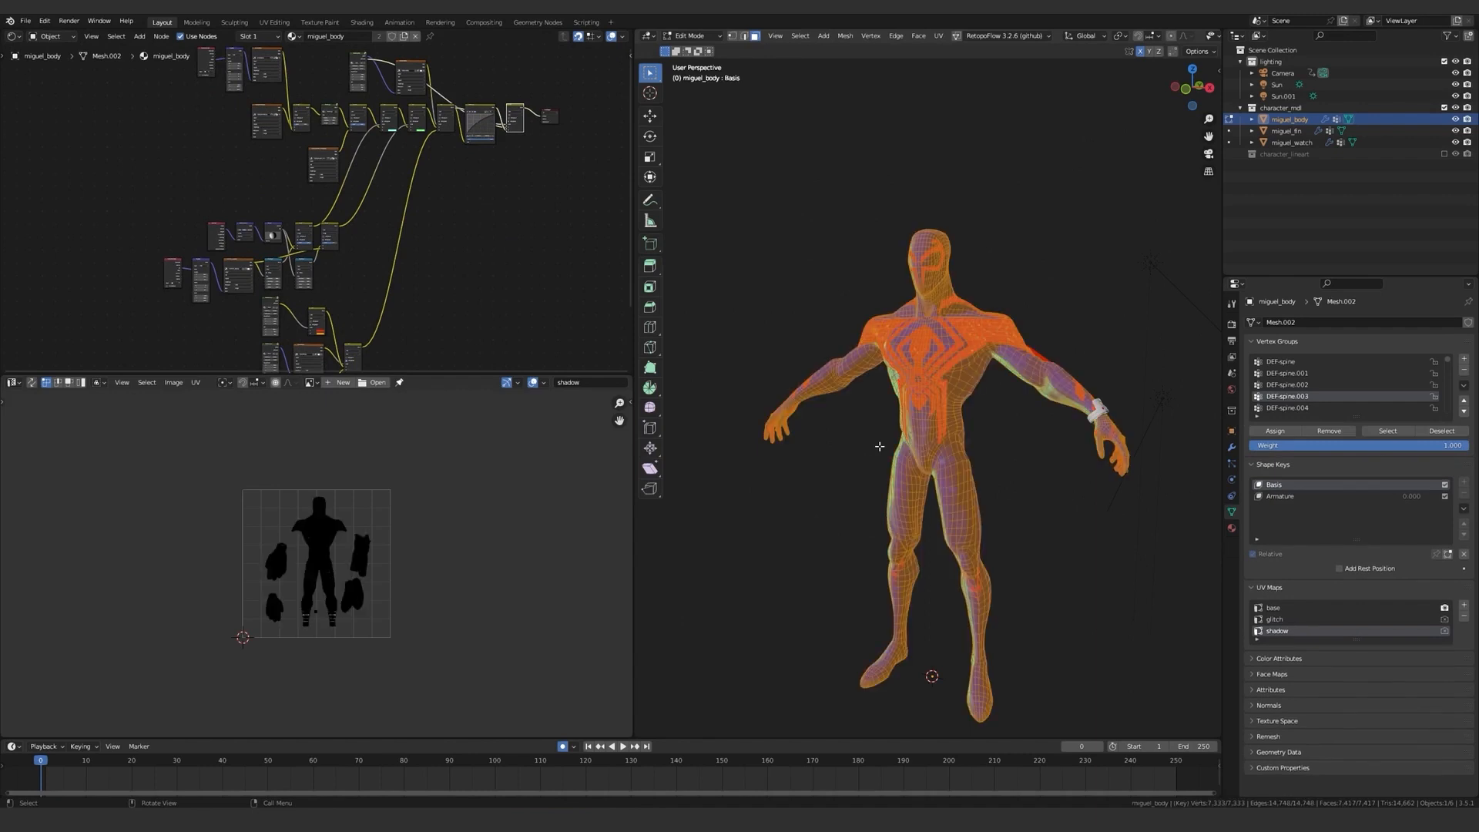
pyautogui.press('KP_1')
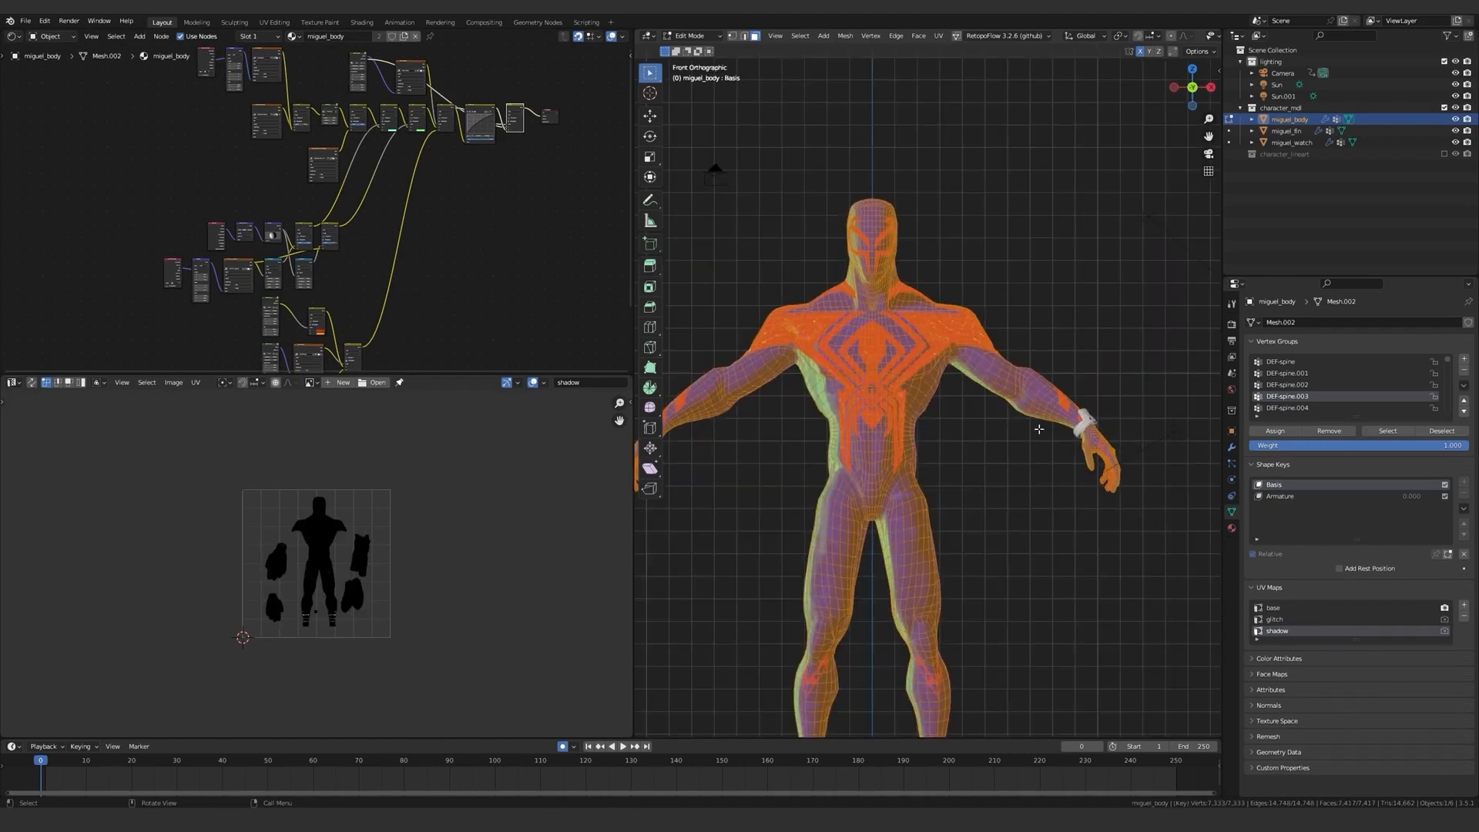
pyautogui.keyDown('shift'); pyautogui.moveTo(961, 479); pyautogui.dragTo(1032, 405, button='middle'); pyautogui.keyUp('shift')
pyautogui.scroll(-2, 1019, 401)
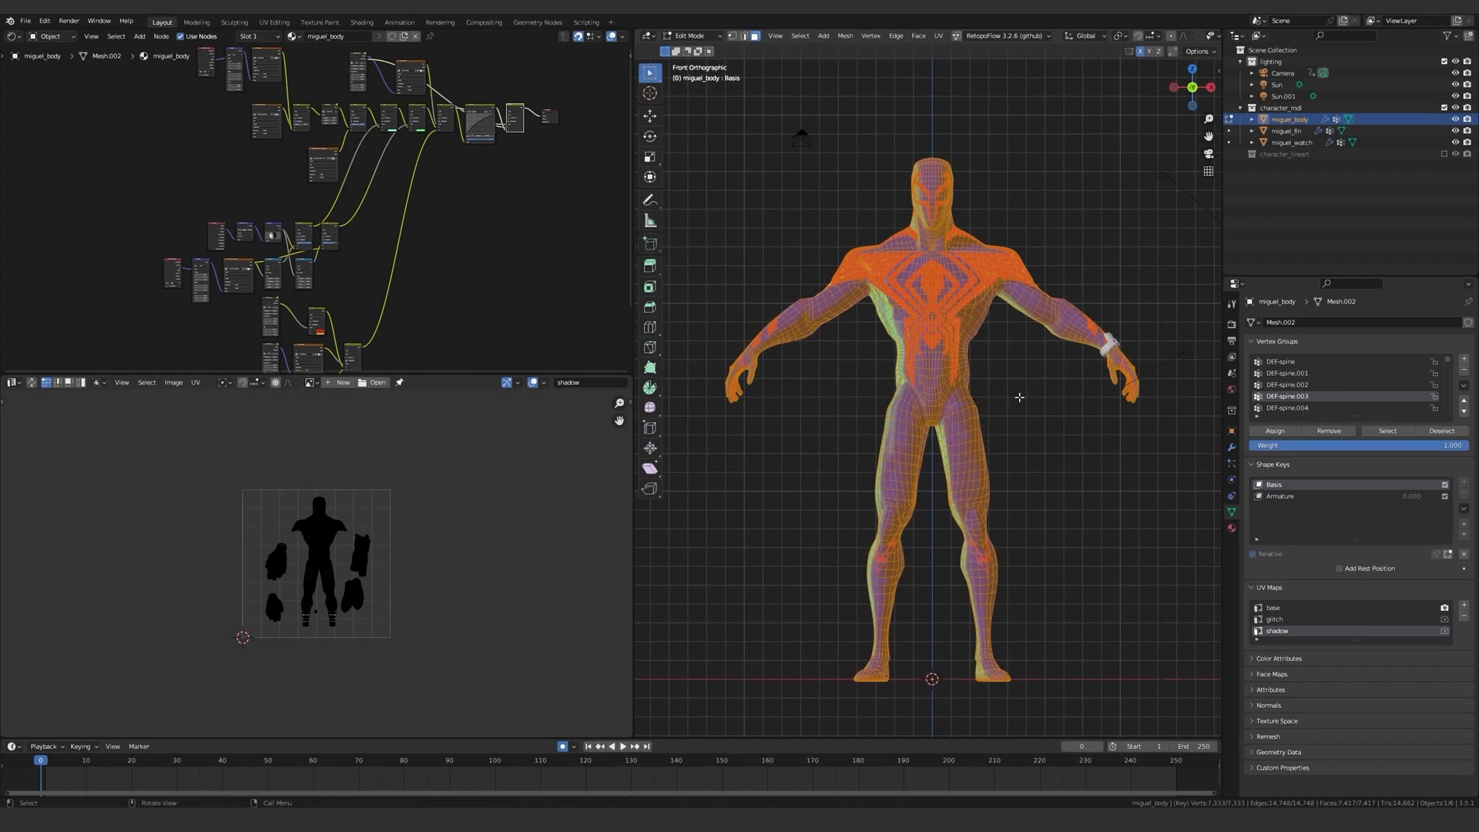
pyautogui.press('KP_5')
pyautogui.press('u')
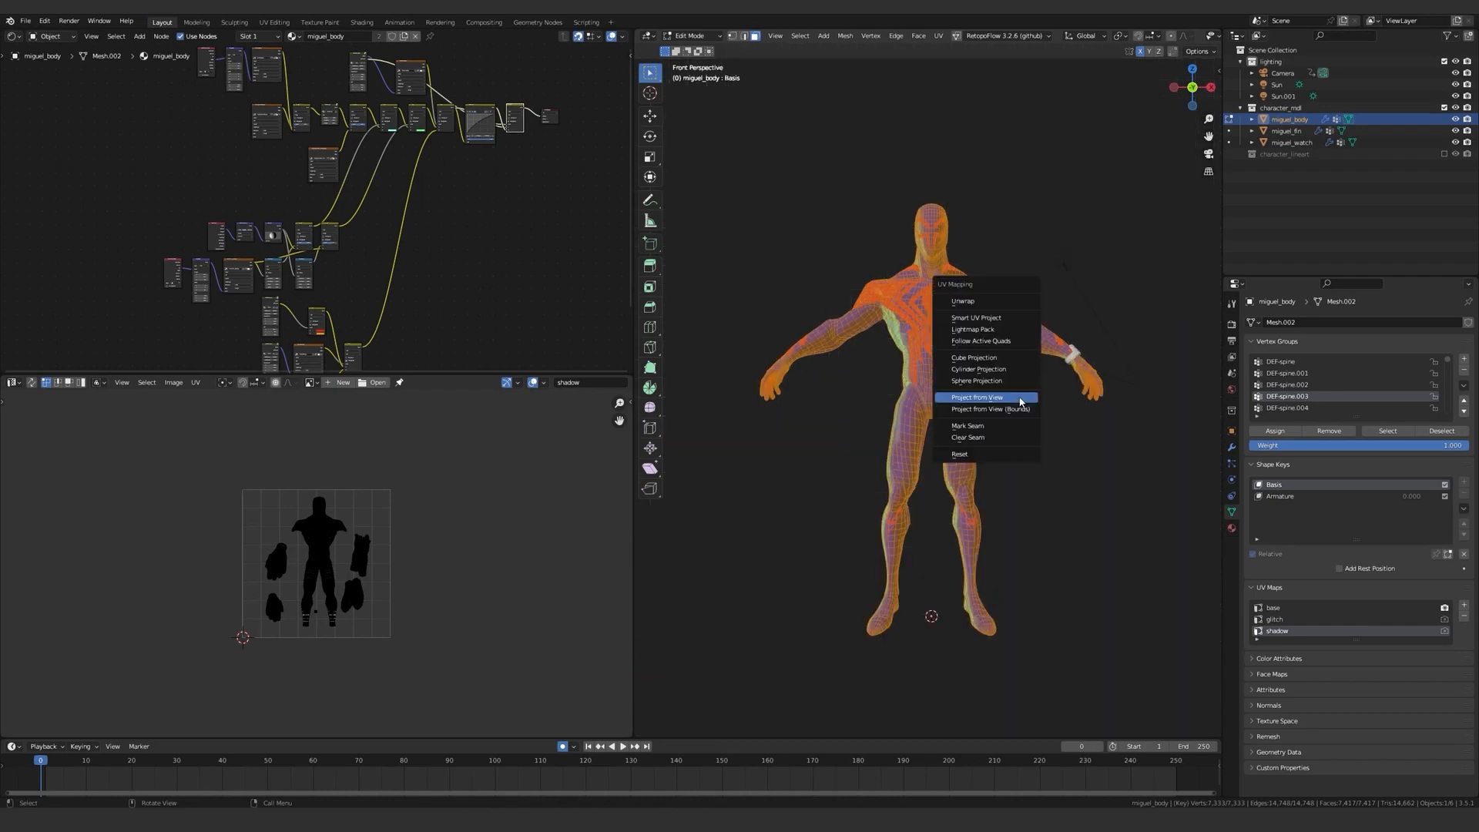
pyautogui.click(973, 398)
# Scale up the projected body UVs and move them to fill the height of the UV square.
pyautogui.scroll(2, 363, 557)
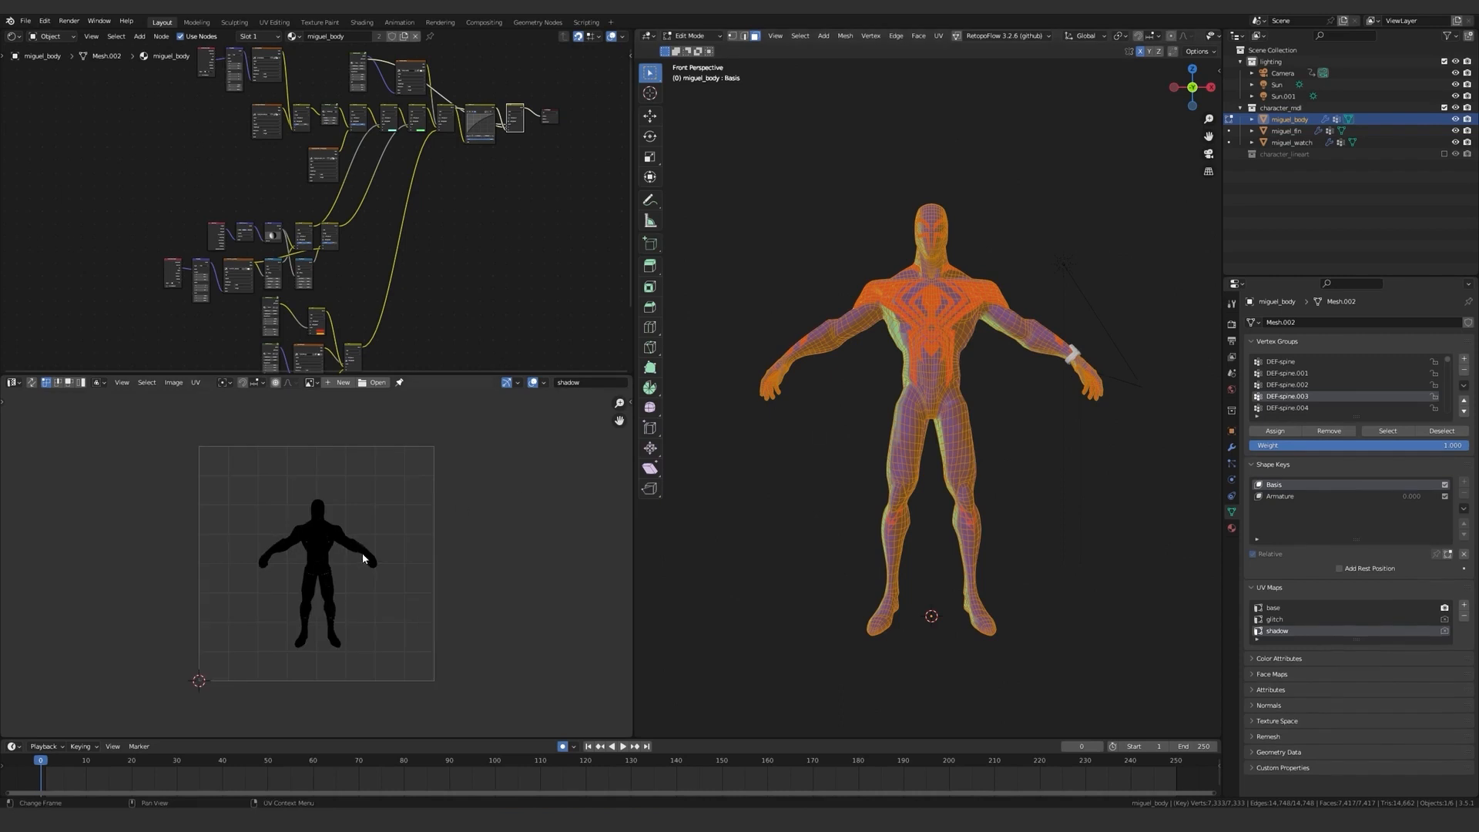
pyautogui.press('s')
pyautogui.click(507, 544)
pyautogui.press('g')
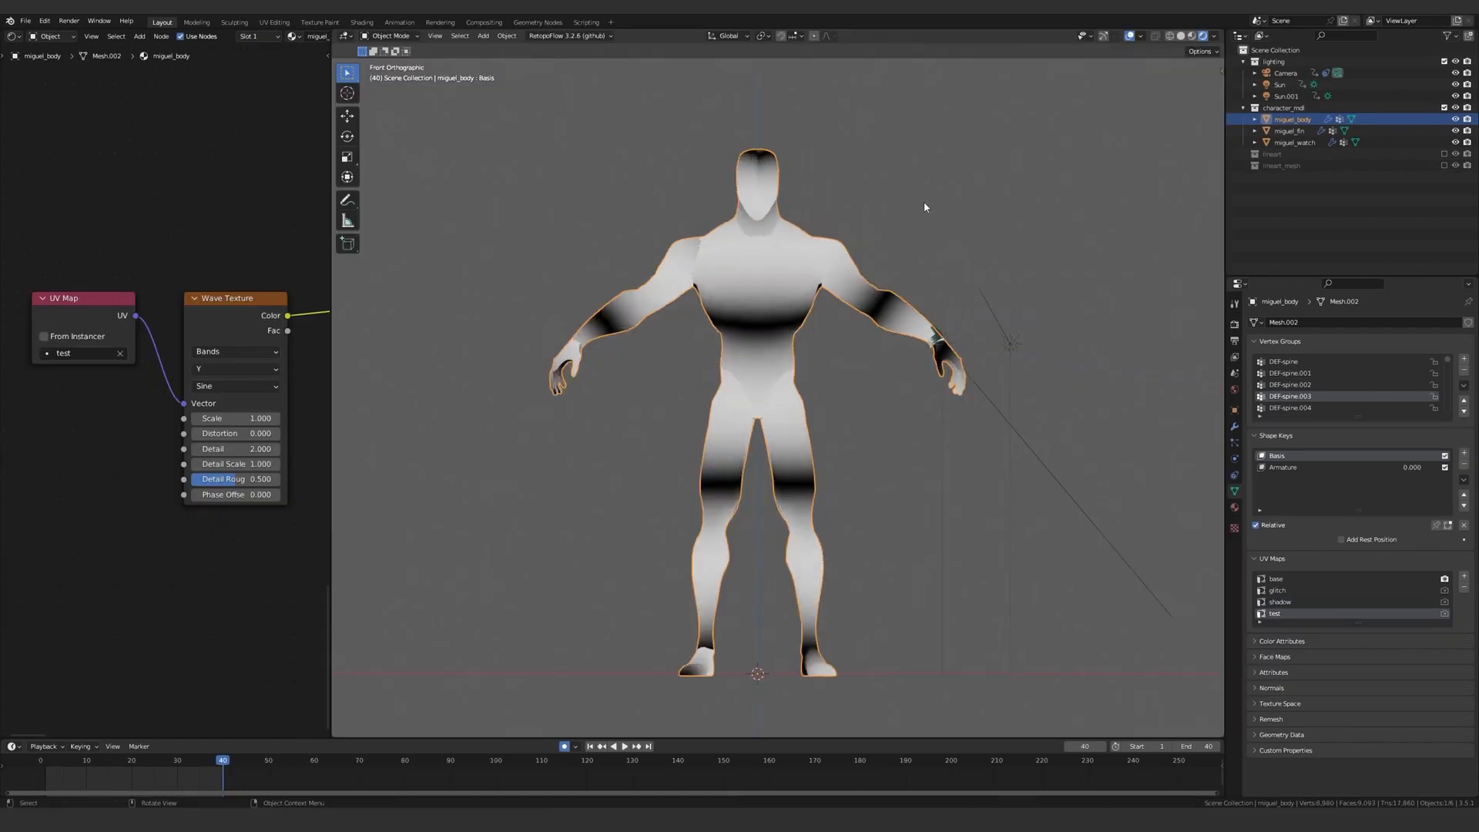
# Project the body's test UV map from the front view with bounds, and set the Wave Texture scale to 61.1.
pyautogui.rightClick(922, 201)
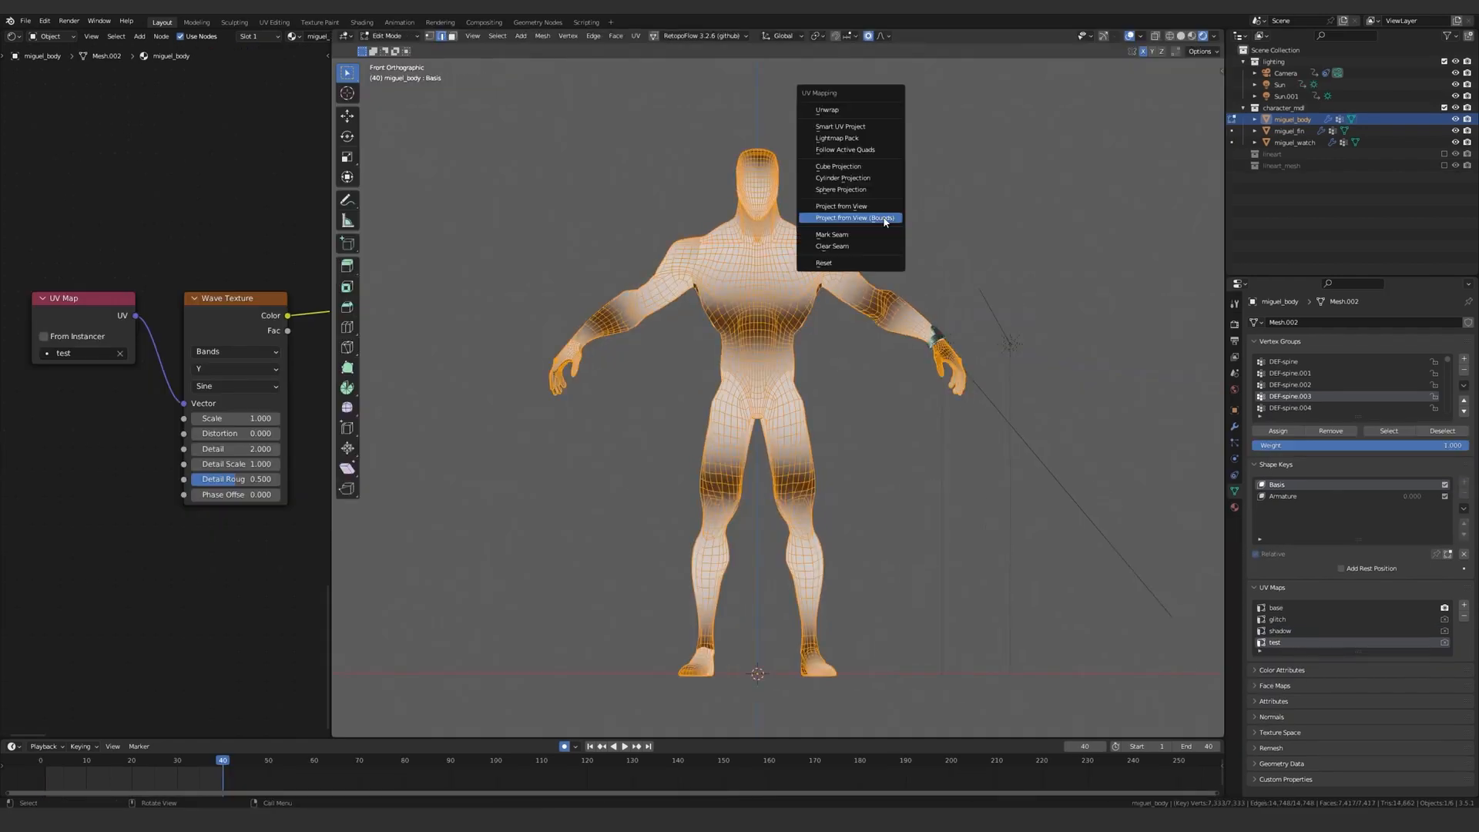
pyautogui.moveTo(236, 418); pyautogui.dragTo(699, 418)
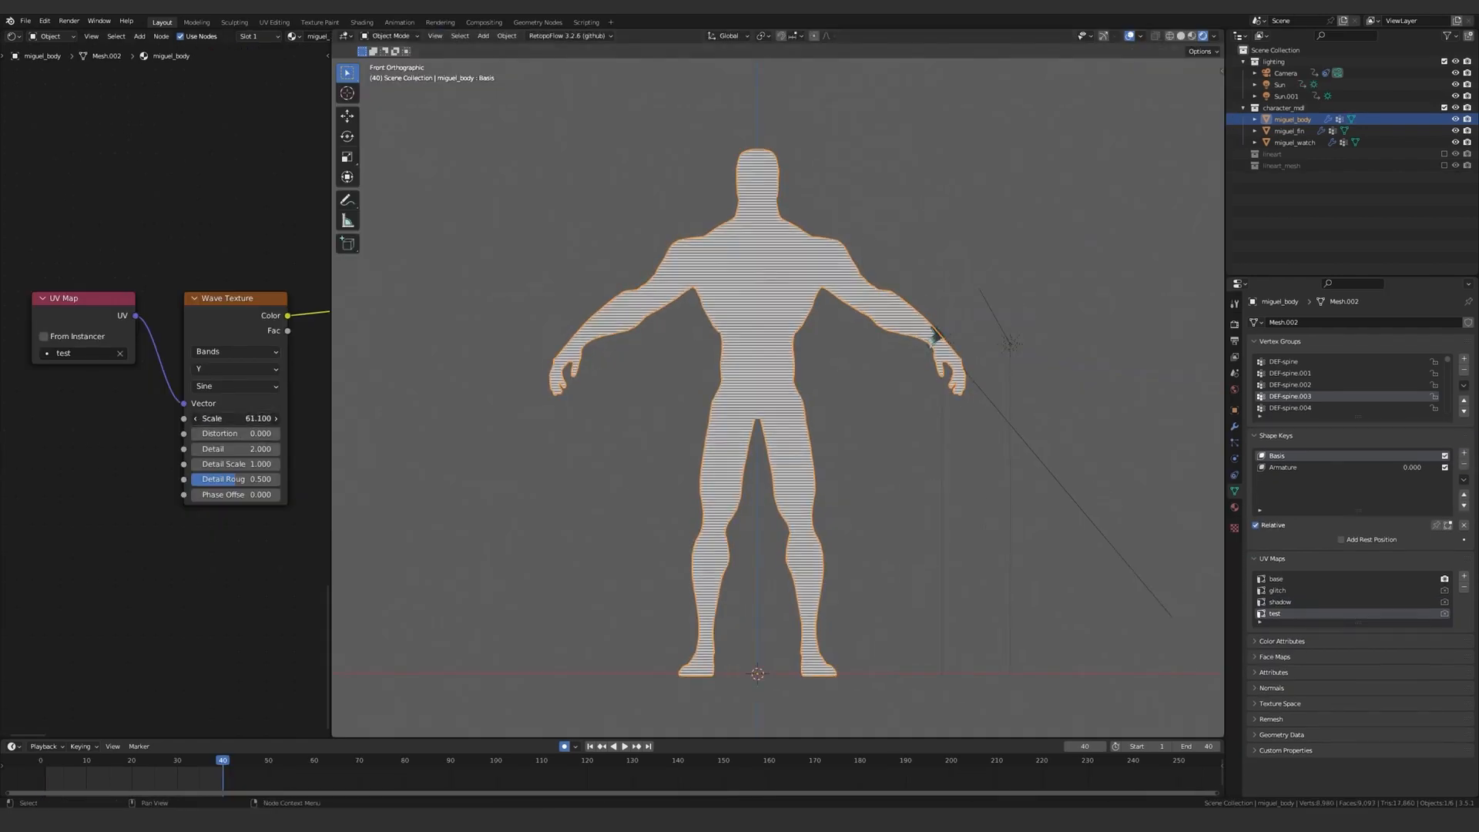
pyautogui.click(871, 189)
pyautogui.moveTo(870, 189); pyautogui.dragTo(770, 248, button='middle')
pyautogui.scroll(5, 870, 308)
pyautogui.keyDown('shift'); pyautogui.moveTo(914, 360); pyautogui.dragTo(997, 492, button='middle'); pyautogui.keyUp('shift')
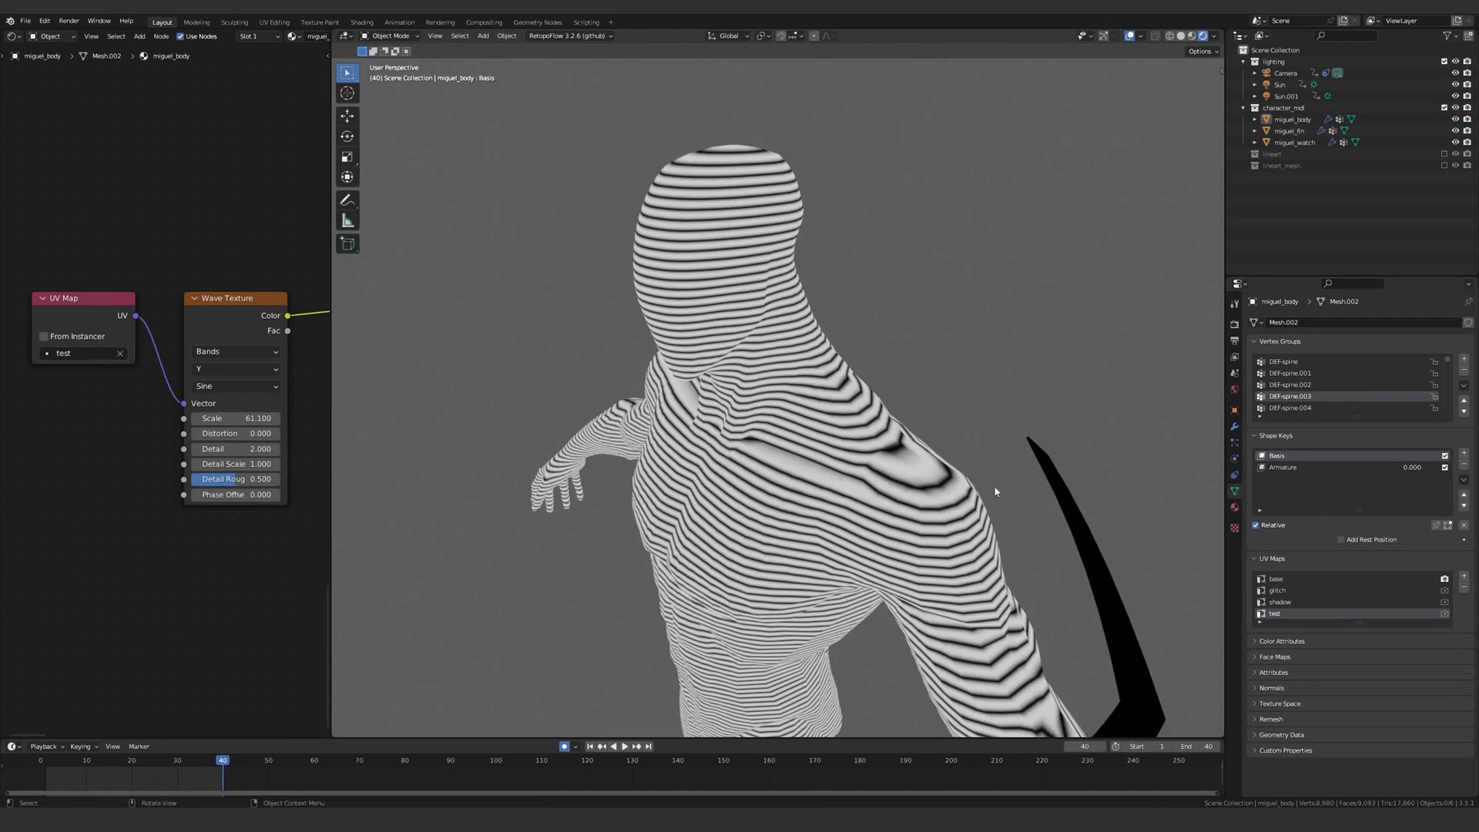
pyautogui.moveTo(751, 436); pyautogui.dragTo(801, 482, button='middle')
pyautogui.moveTo(817, 655); pyautogui.dragTo(830, 478, button='middle')
pyautogui.scroll(-2, 841, 560)
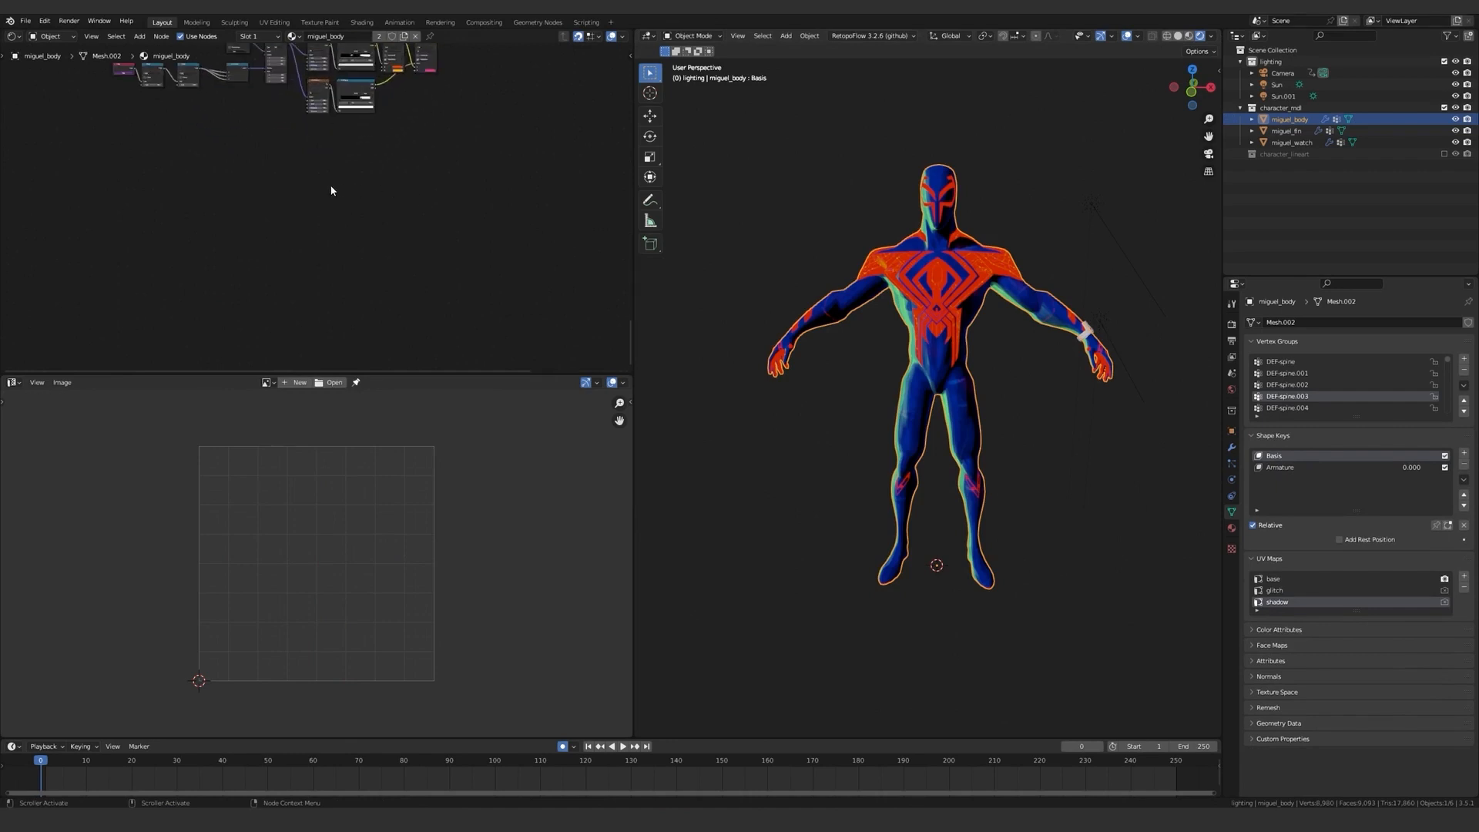
# Add a Wave Texture node below the existing nodes and feed its Vector from a UV Map node set to shadow.
pyautogui.scroll(5, 349, 183)
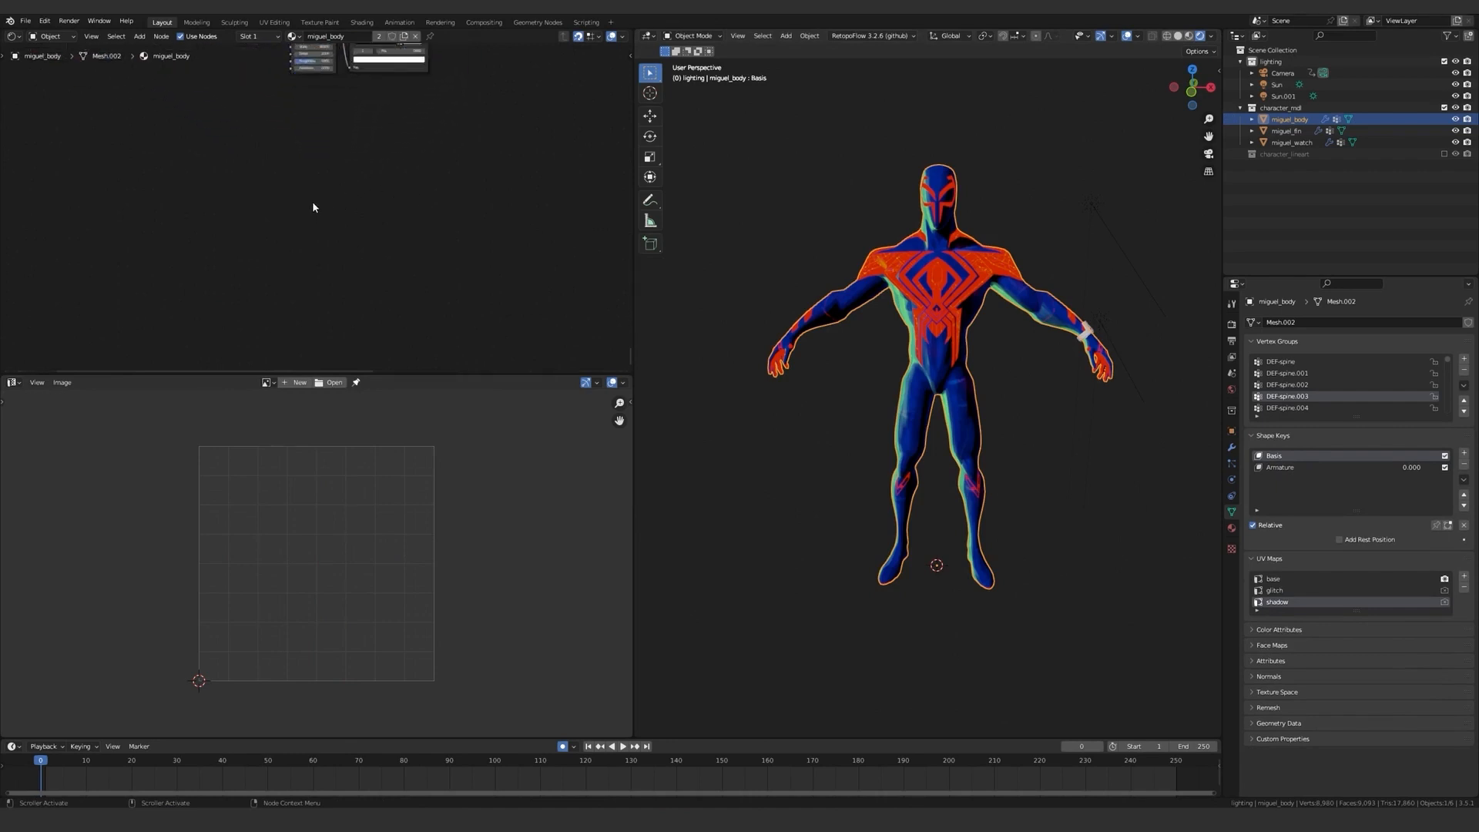
pyautogui.hotkey('shift', 'a')
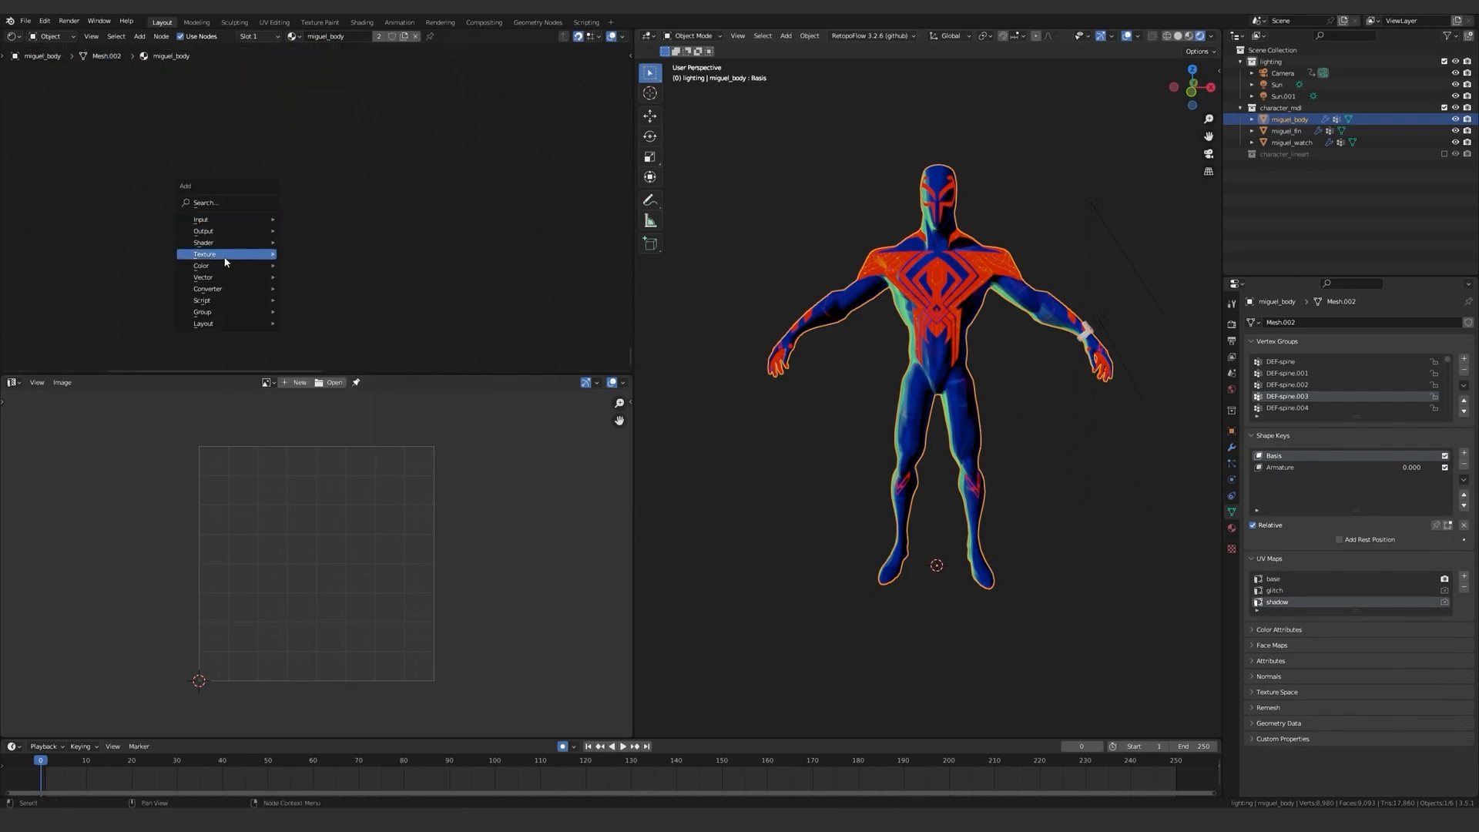
pyautogui.moveTo(226, 258)
pyautogui.click(337, 420)
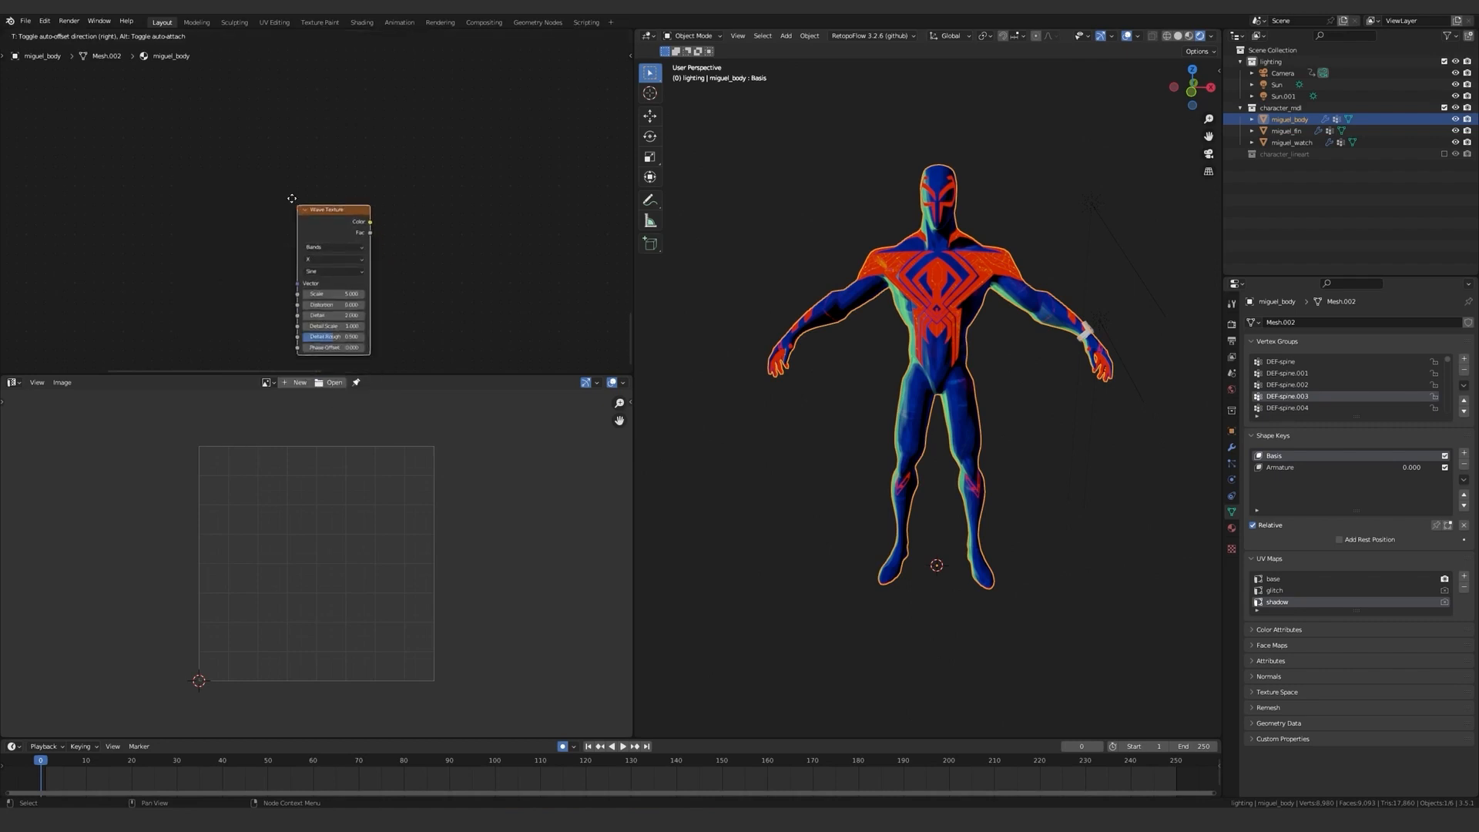
pyautogui.click(276, 169)
pyautogui.hotkey('shift', 'a')
pyautogui.moveTo(163, 137)
pyautogui.click(233, 335)
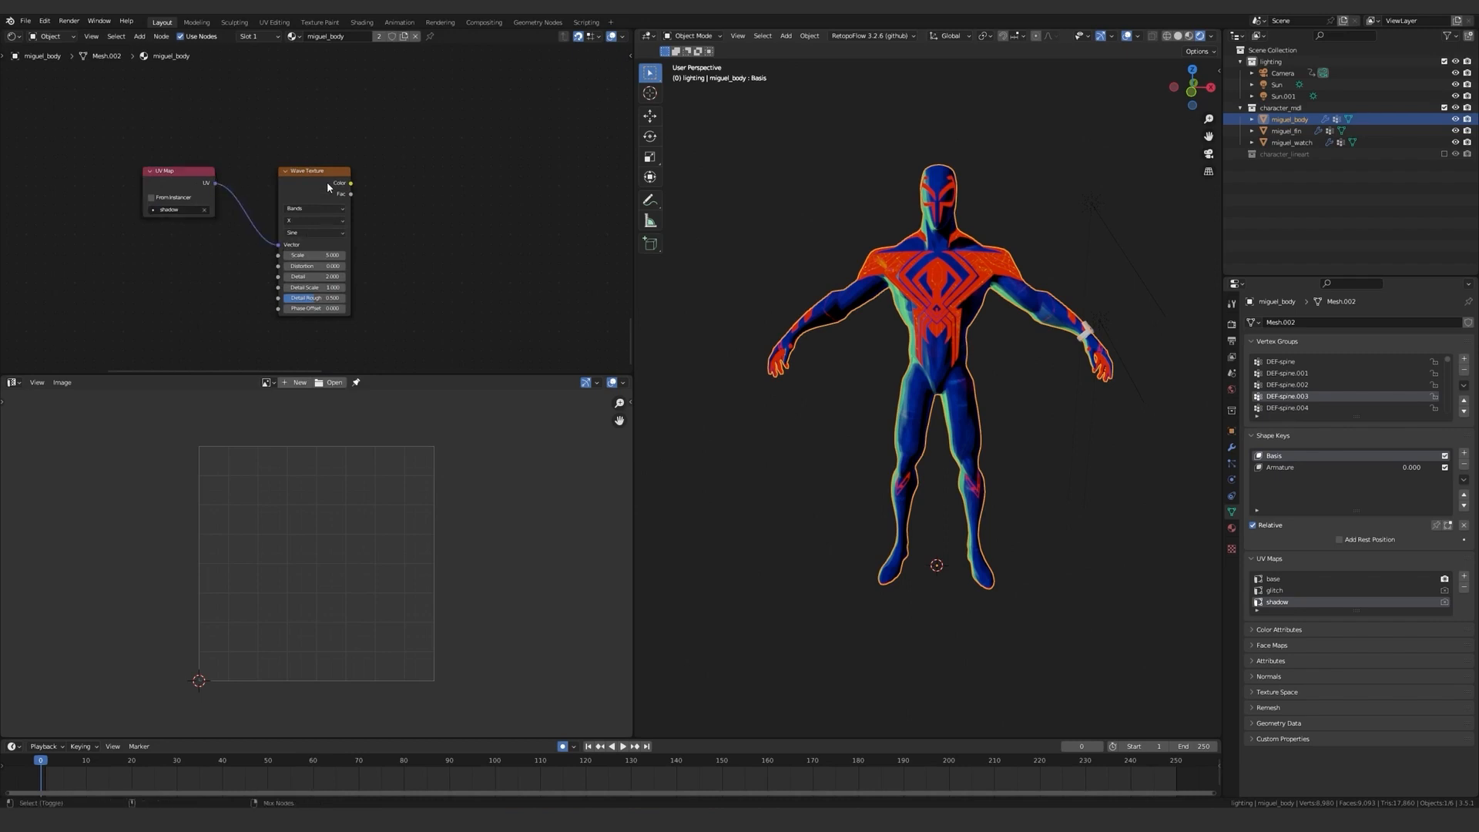
# Set the Wave Texture's band direction to Y, preview it on the body, and set its scale to 30.
pyautogui.keyDown('ctrl'); pyautogui.keyDown('shift'); pyautogui.click(345, 215); pyautogui.keyUp('shift'); pyautogui.keyUp('ctrl')
pyautogui.click(303, 243)
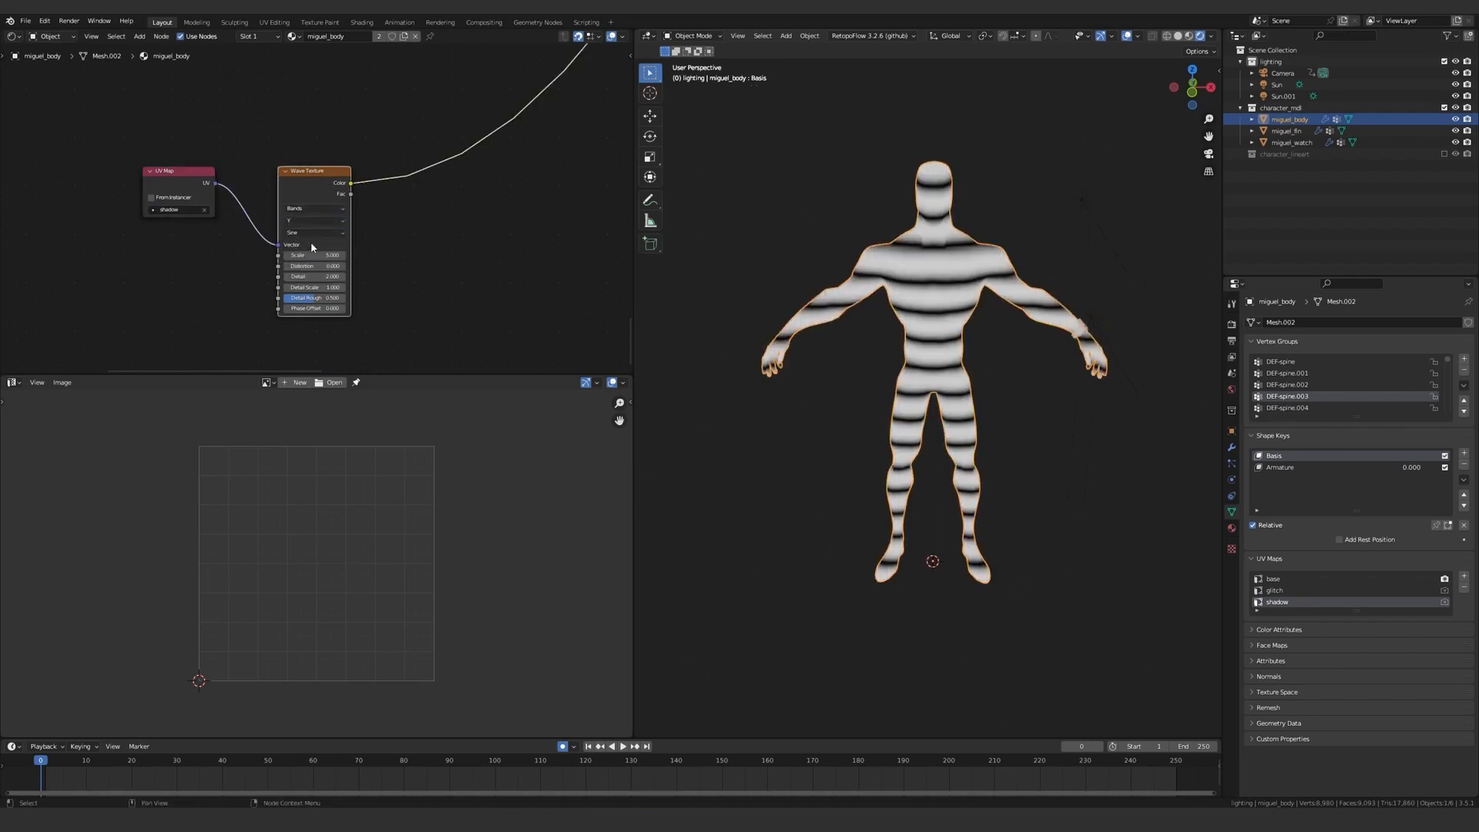
pyautogui.write('0')
pyautogui.press('Return')
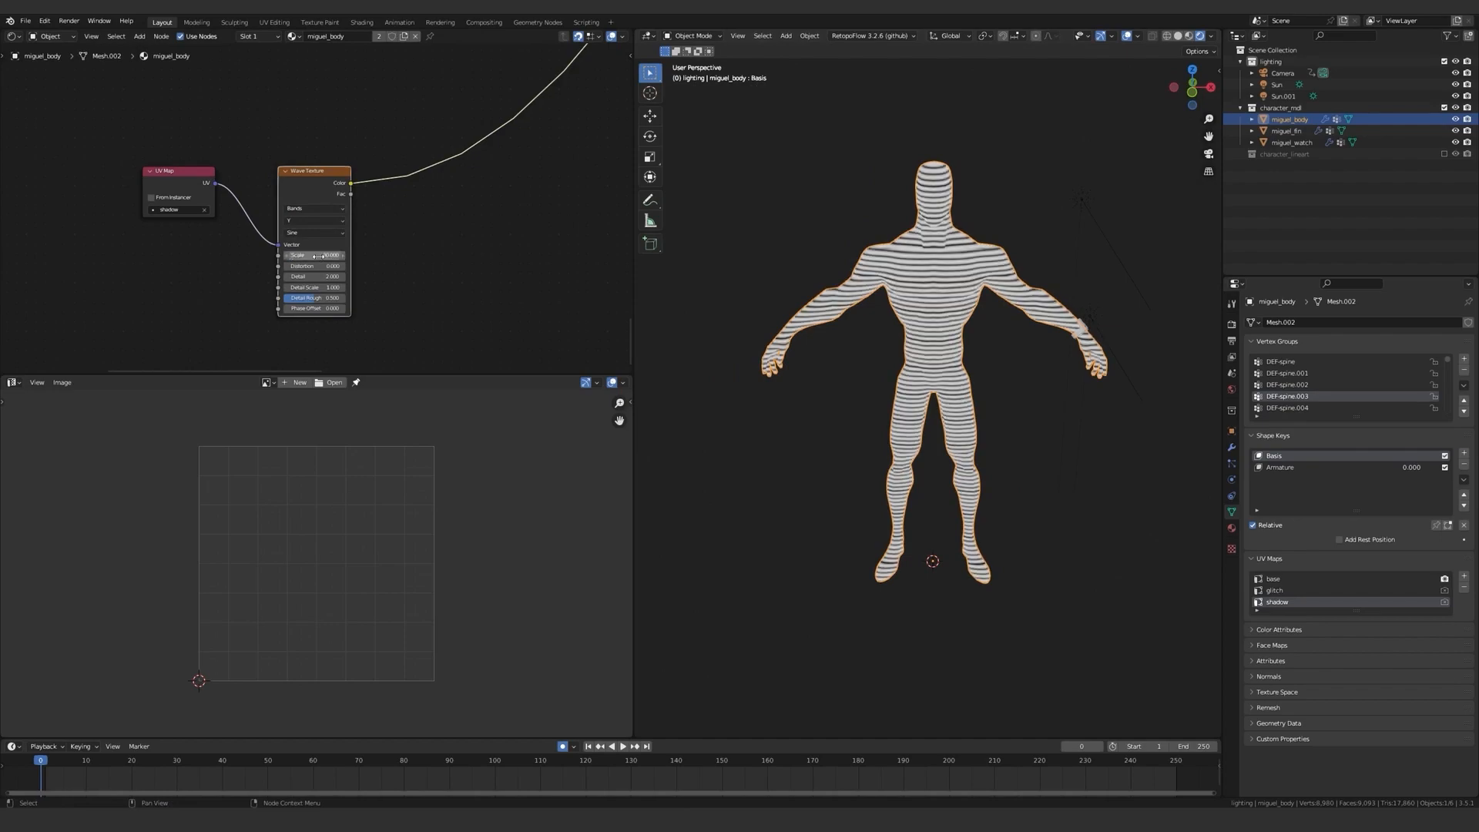
# Close the UV editor so the shader editor takes its space, and make the body mesh active again.
pyautogui.click(1106, 259)
pyautogui.moveTo(1106, 259); pyautogui.dragTo(1155, 324, button='middle')
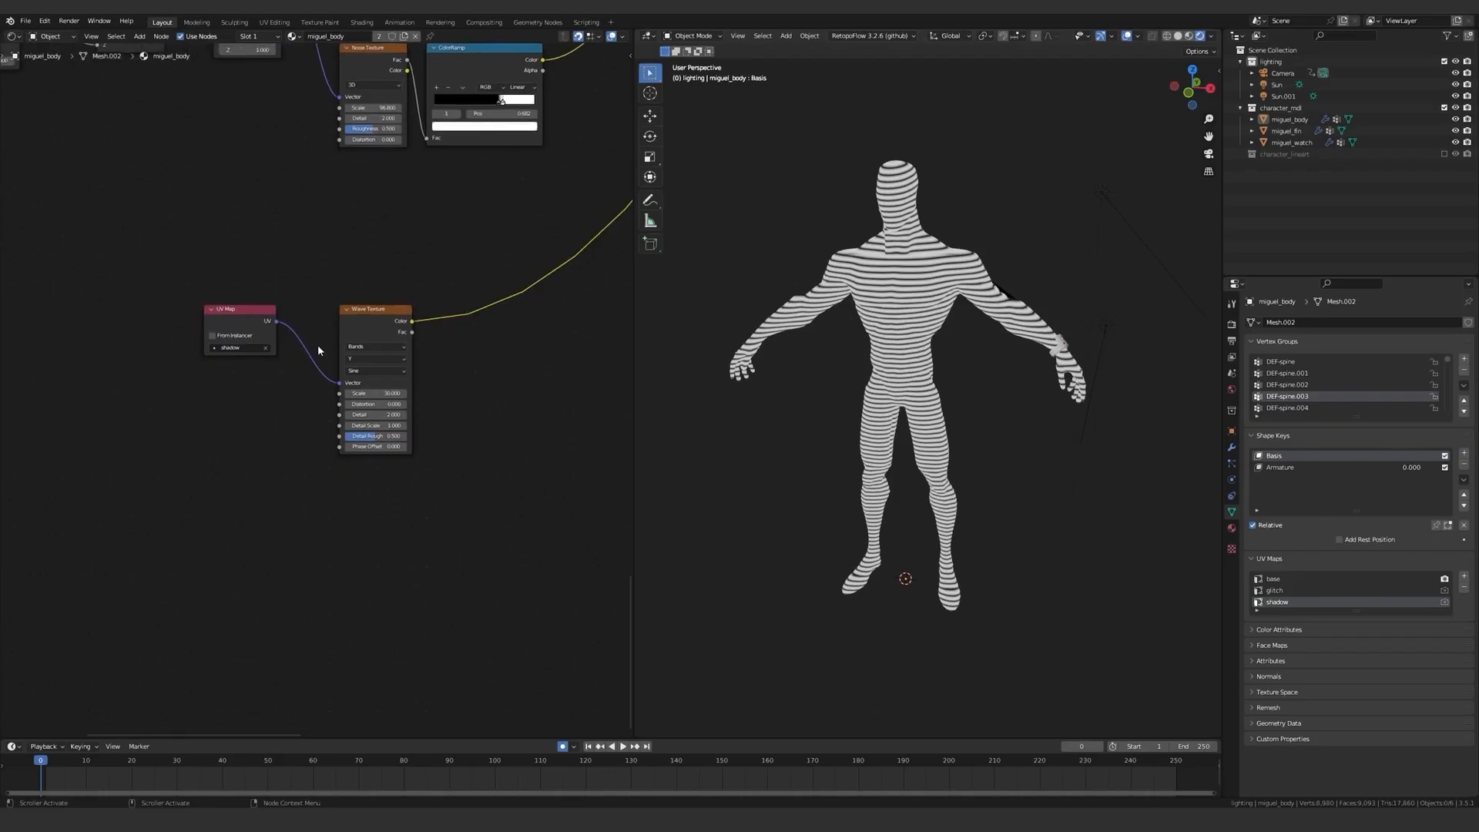
pyautogui.moveTo(253, 324); pyautogui.dragTo(287, 324)
pyautogui.moveTo(235, 246); pyautogui.dragTo(384, 364)
pyautogui.moveTo(372, 339); pyautogui.dragTo(198, 513)
pyautogui.click(329, 400)
pyautogui.moveTo(327, 408); pyautogui.dragTo(403, 339, button='middle')
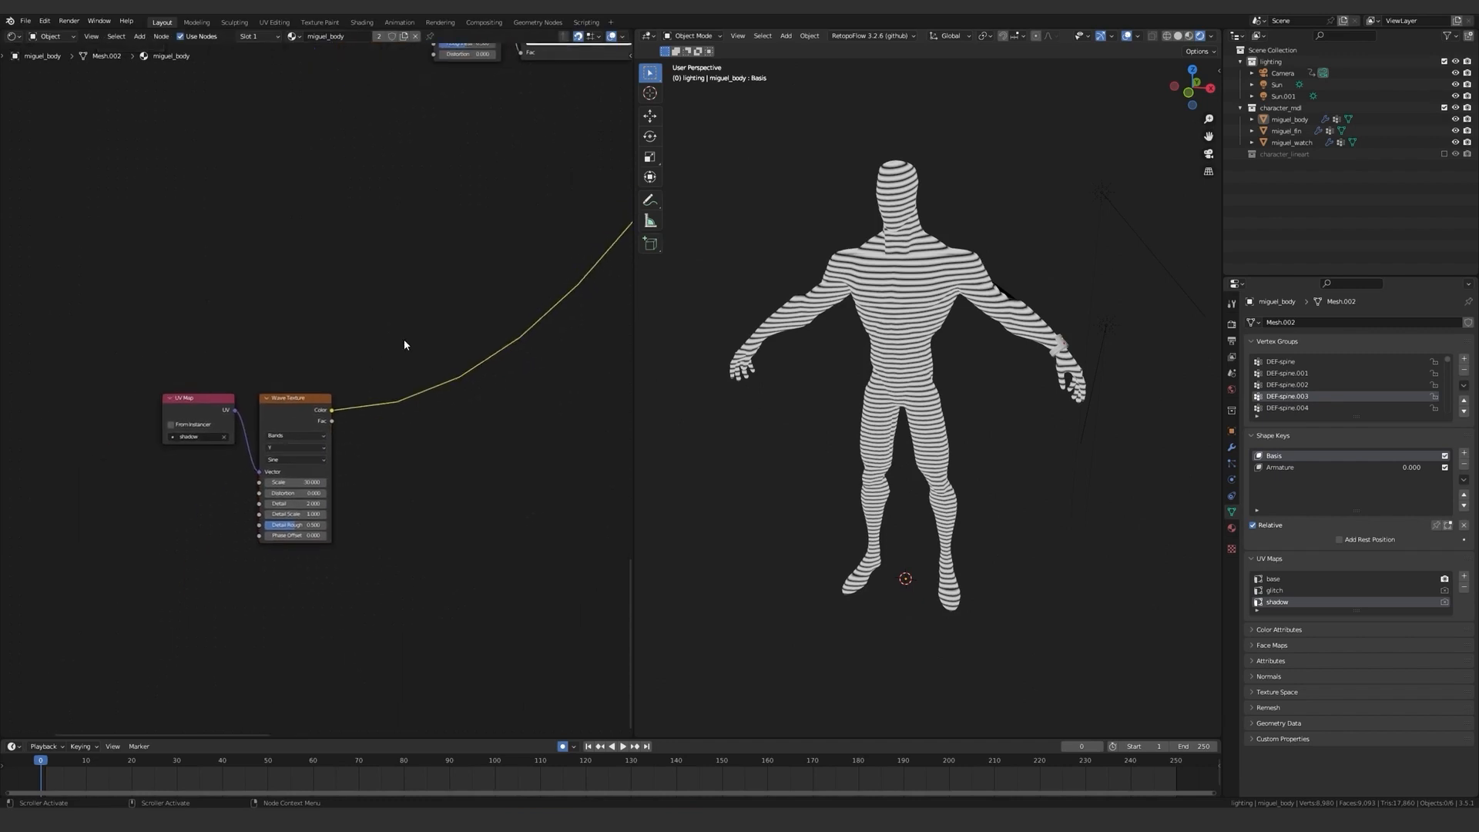
# Add a Diffuse BSDF above the Wave Texture and connect it to a new Shader to RGB node.
pyautogui.hotkey('shift', 'a')
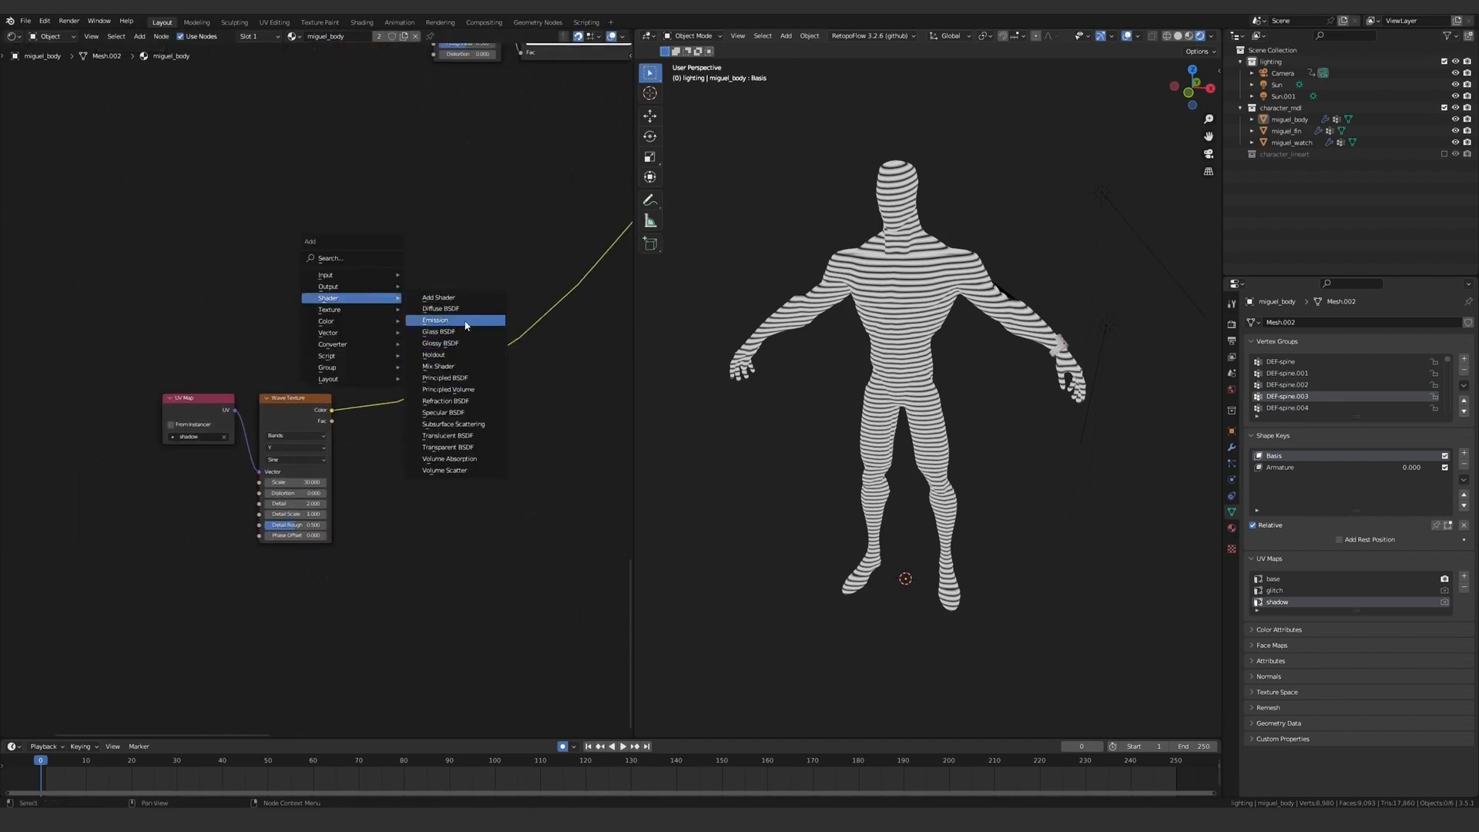
pyautogui.click(469, 308)
pyautogui.click(308, 296)
pyautogui.hotkey('shift', 'a')
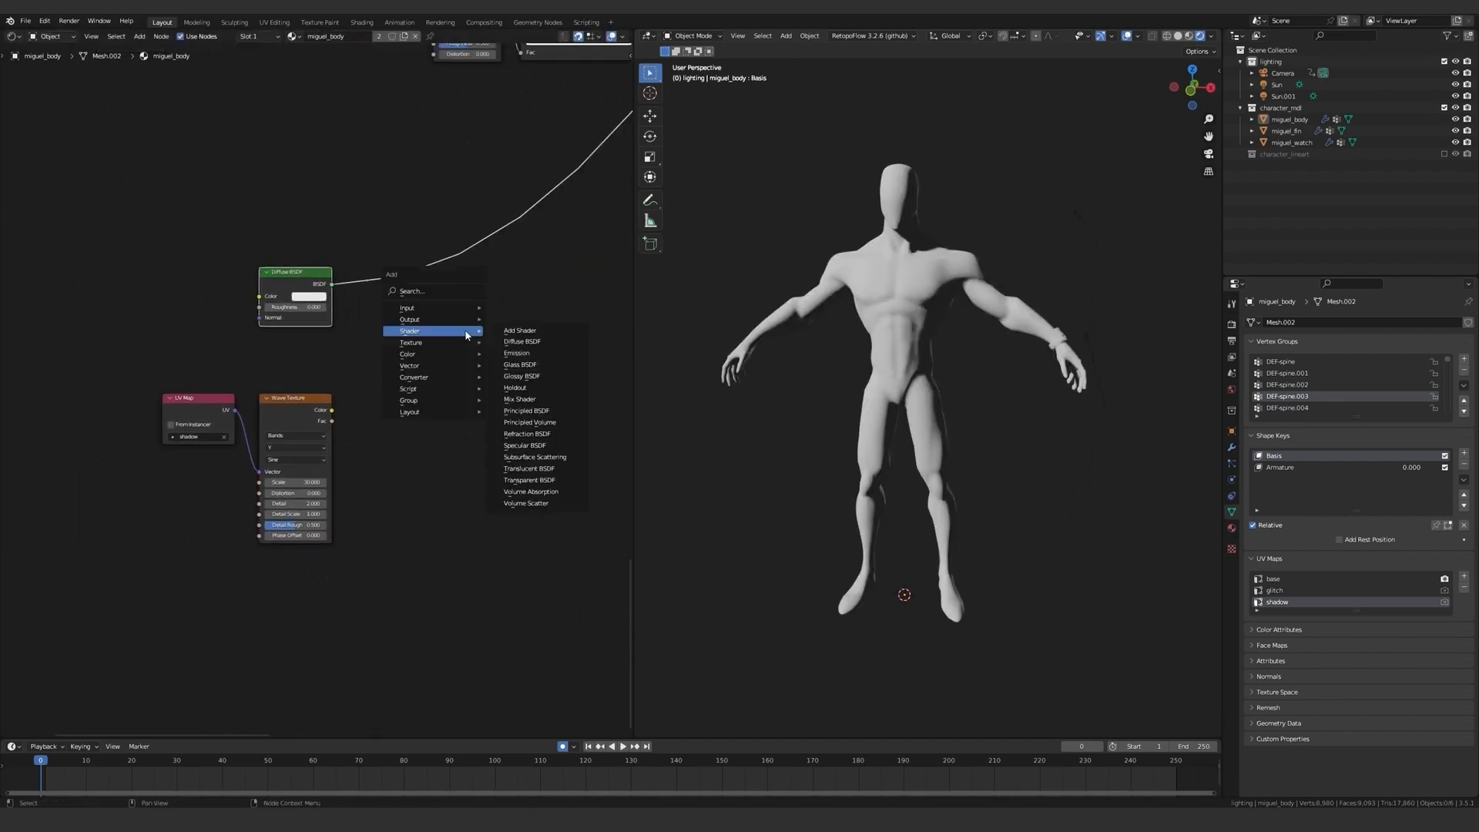
pyautogui.moveTo(450, 383)
pyautogui.click(559, 515)
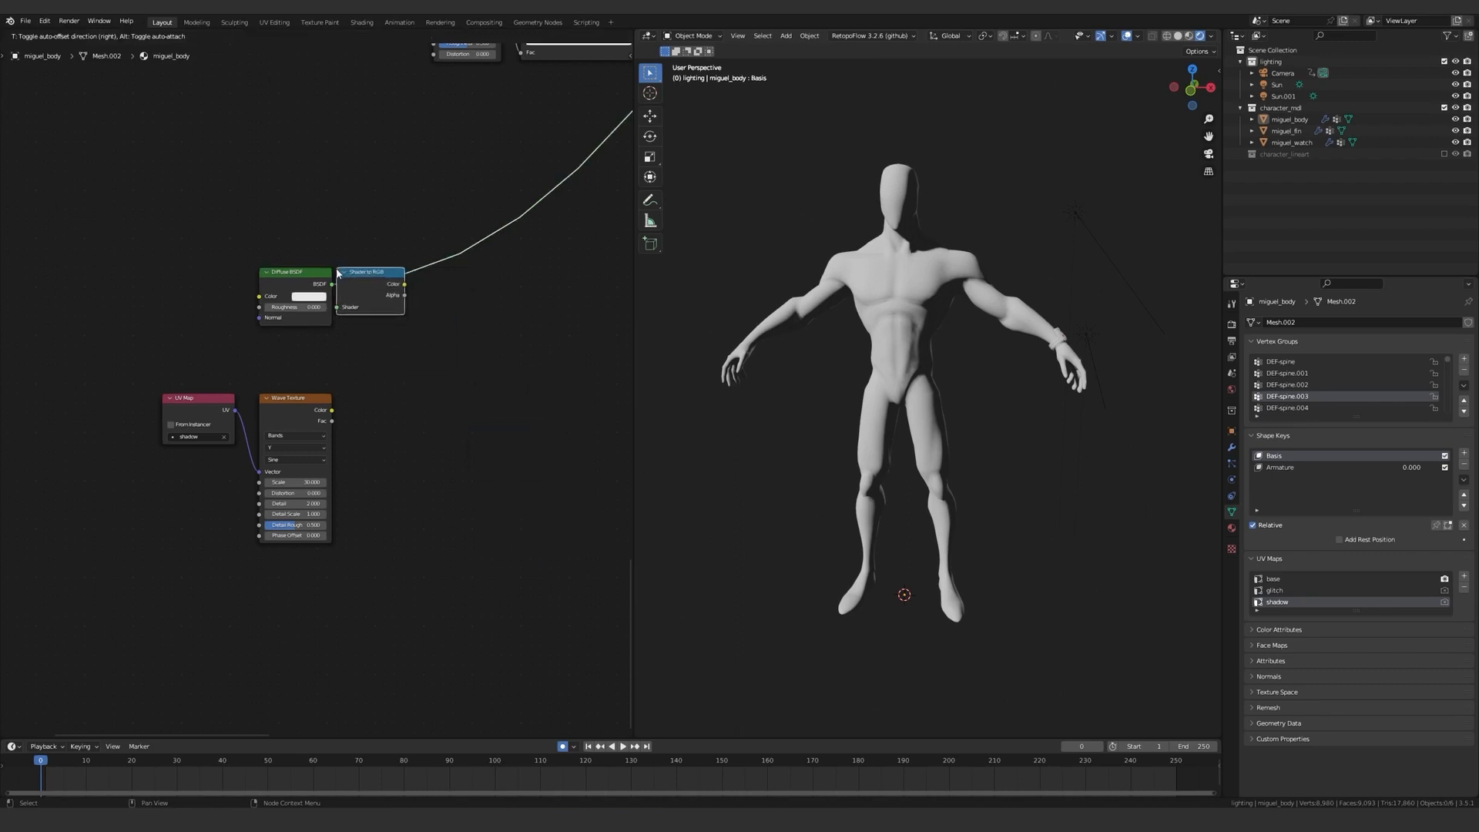
pyautogui.click(337, 271)
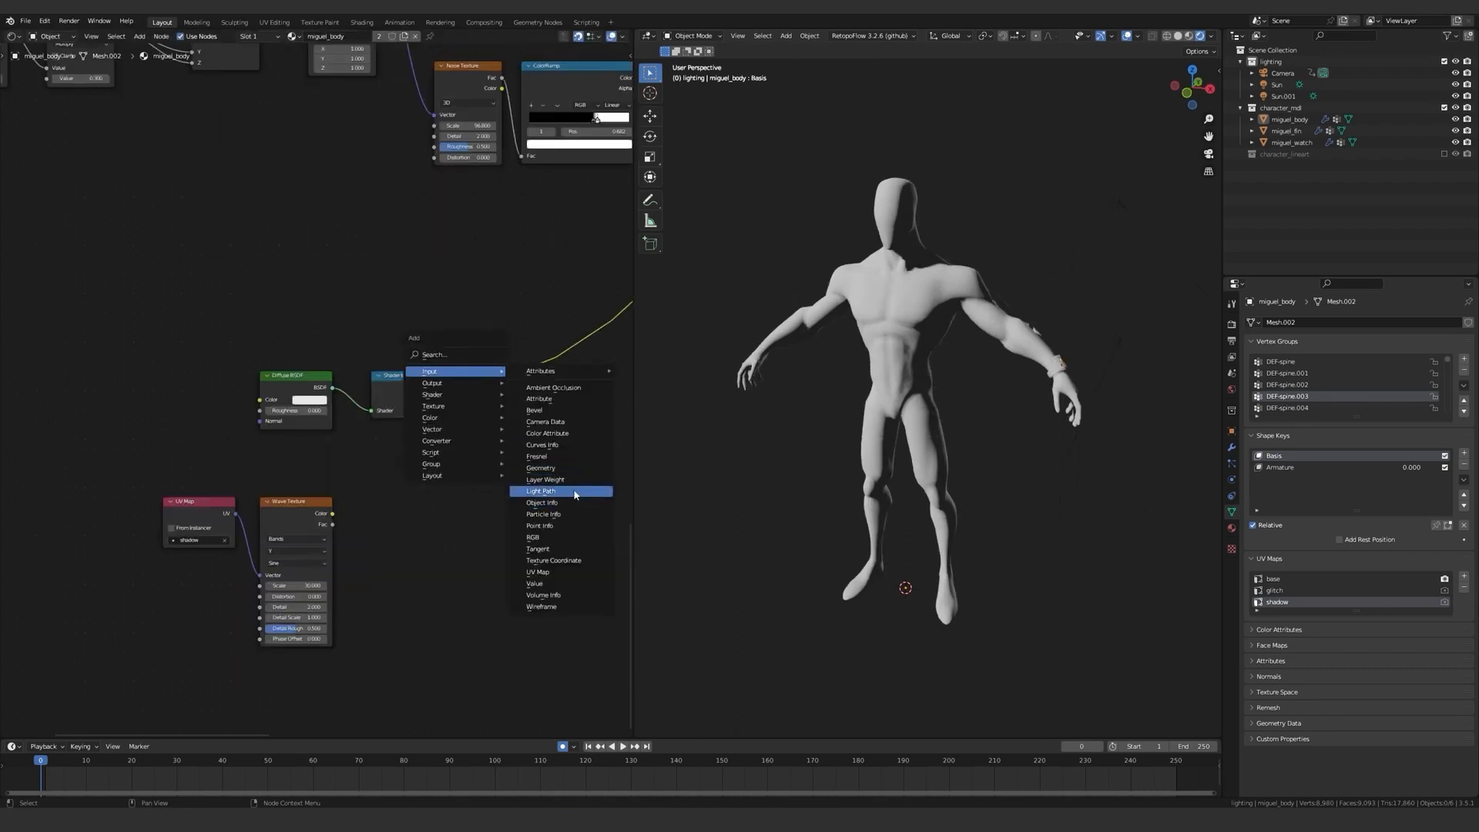
# Add a Layer Weight node and a Map Range node, linking Facing to the Map Range's Value.
pyautogui.click(571, 482)
pyautogui.click(243, 268)
pyautogui.hotkey('shift', 'a')
pyautogui.moveTo(382, 367)
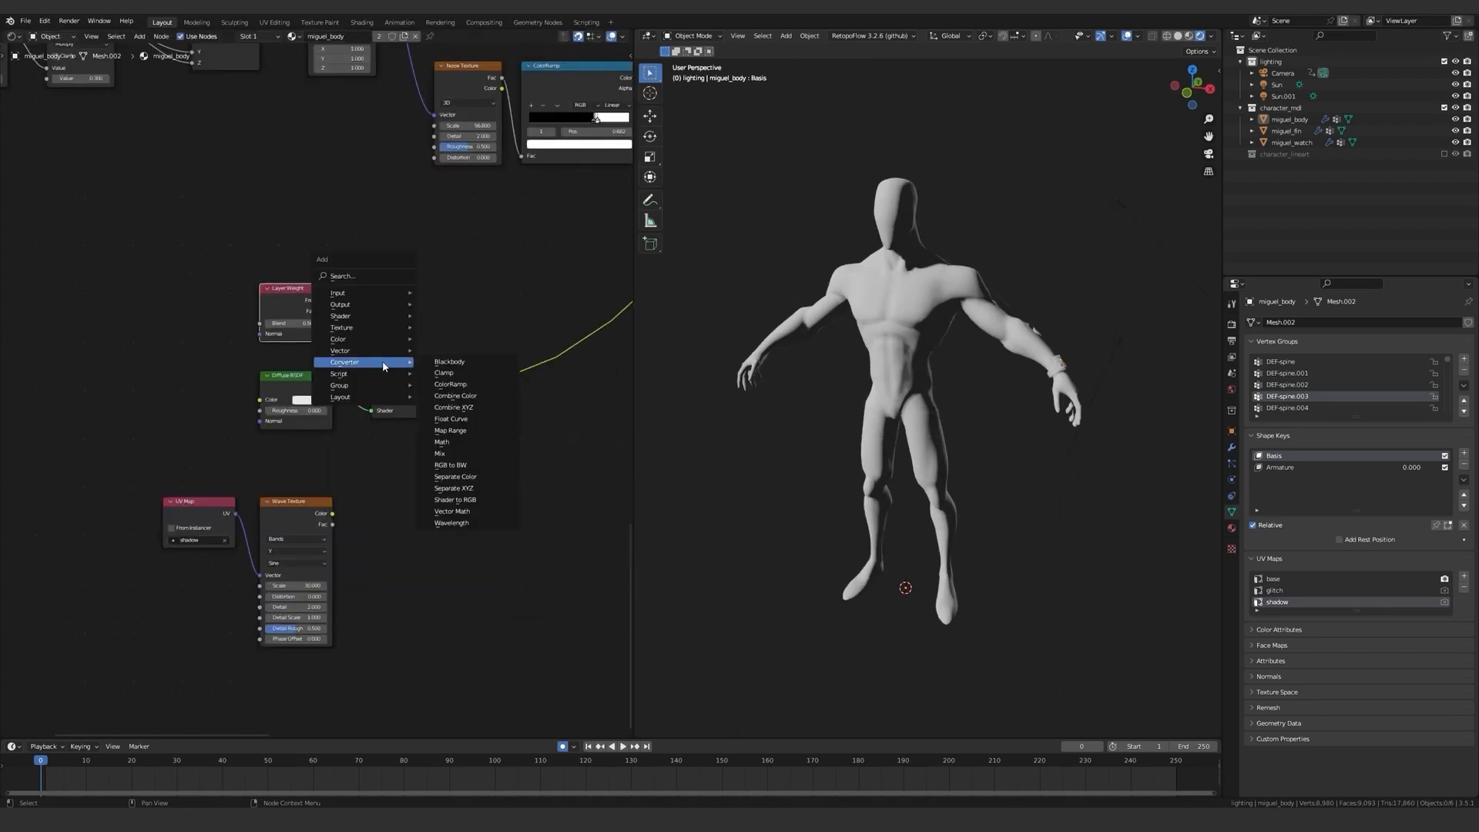
pyautogui.click(475, 430)
pyautogui.click(367, 228)
pyautogui.scroll(1, 322, 299)
pyautogui.moveTo(330, 298); pyautogui.dragTo(341, 297)
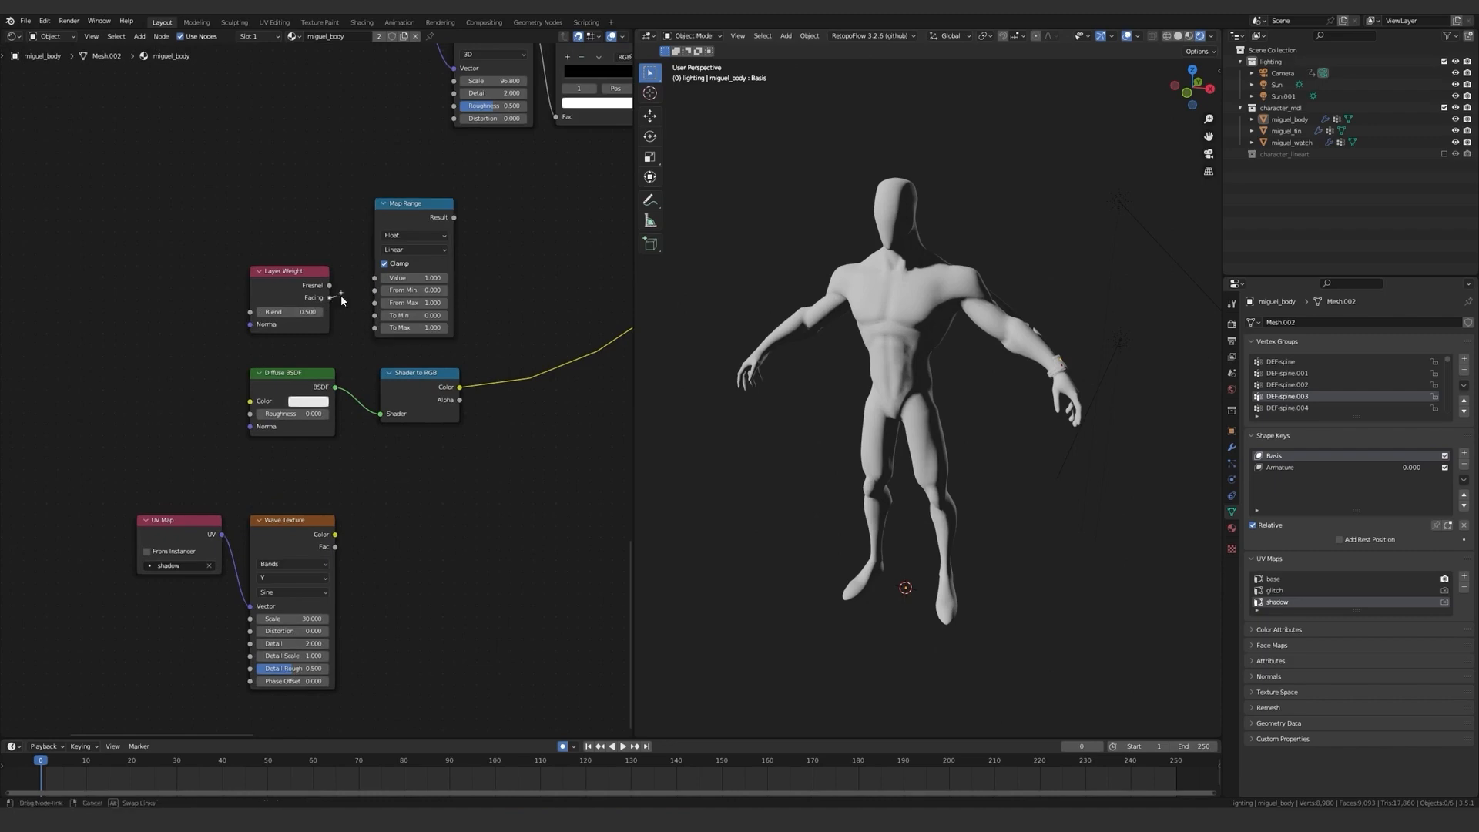
# Preview the Map Range result on the body and set From Min to 0.6.
pyautogui.moveTo(893, 331)
pyautogui.mouseDown(button='middle')
pyautogui.moveTo(913, 331)
pyautogui.moveTo(898, 339)
pyautogui.mouseUp(button='middle')
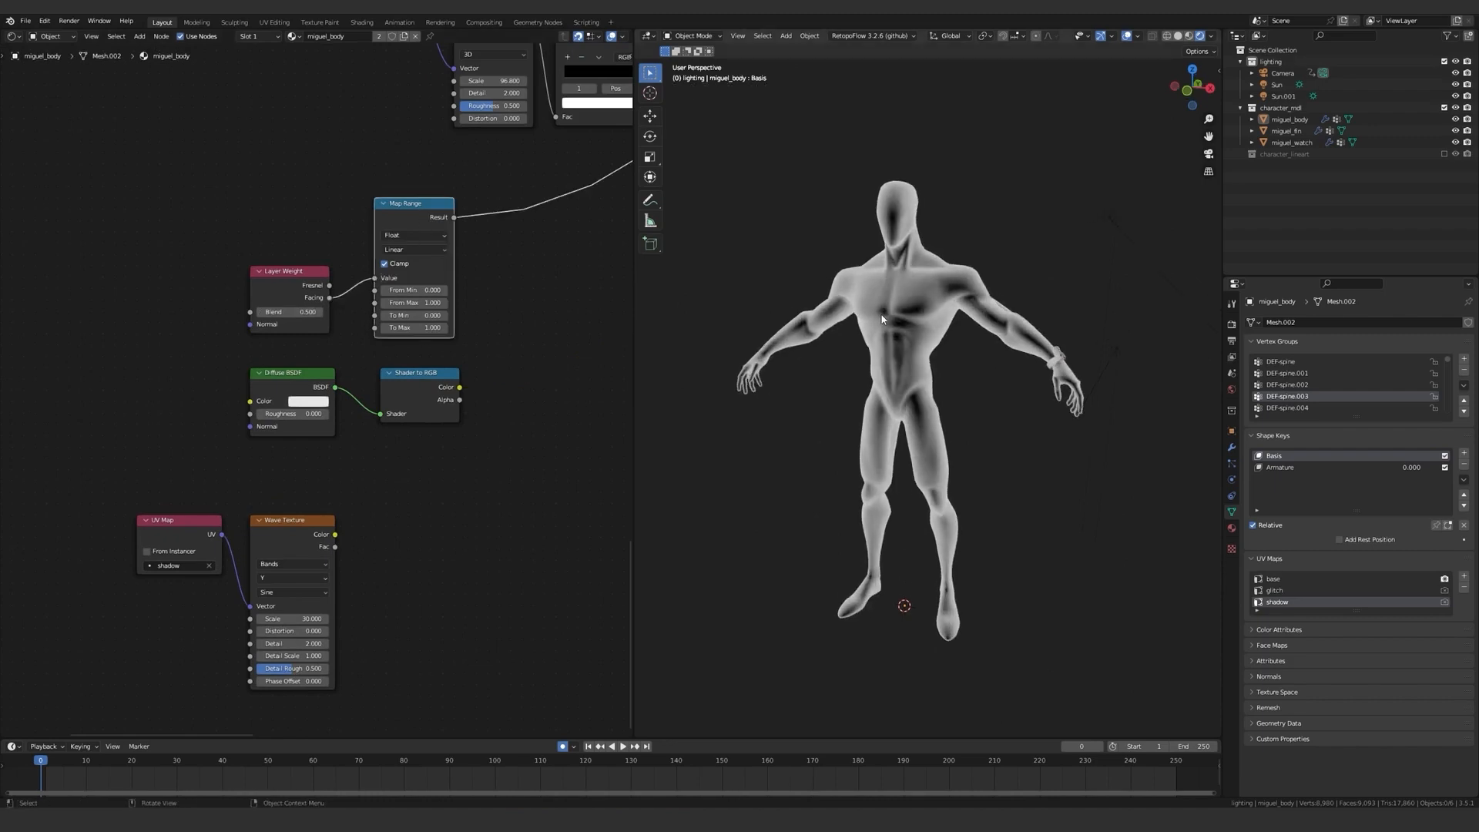
pyautogui.moveTo(358, 379); pyautogui.dragTo(405, 379)
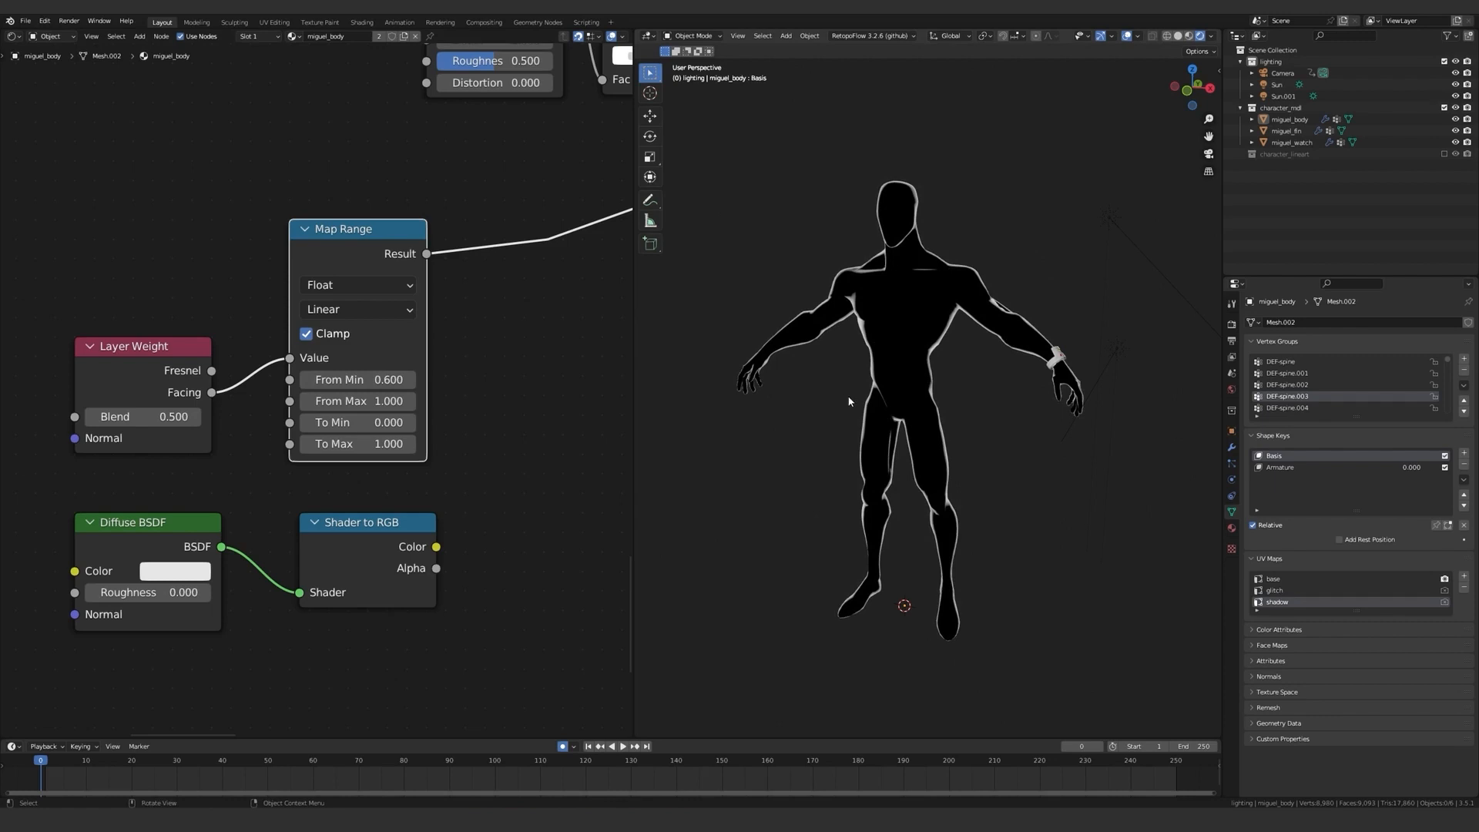
pyautogui.moveTo(849, 401); pyautogui.dragTo(886, 410, button='middle')
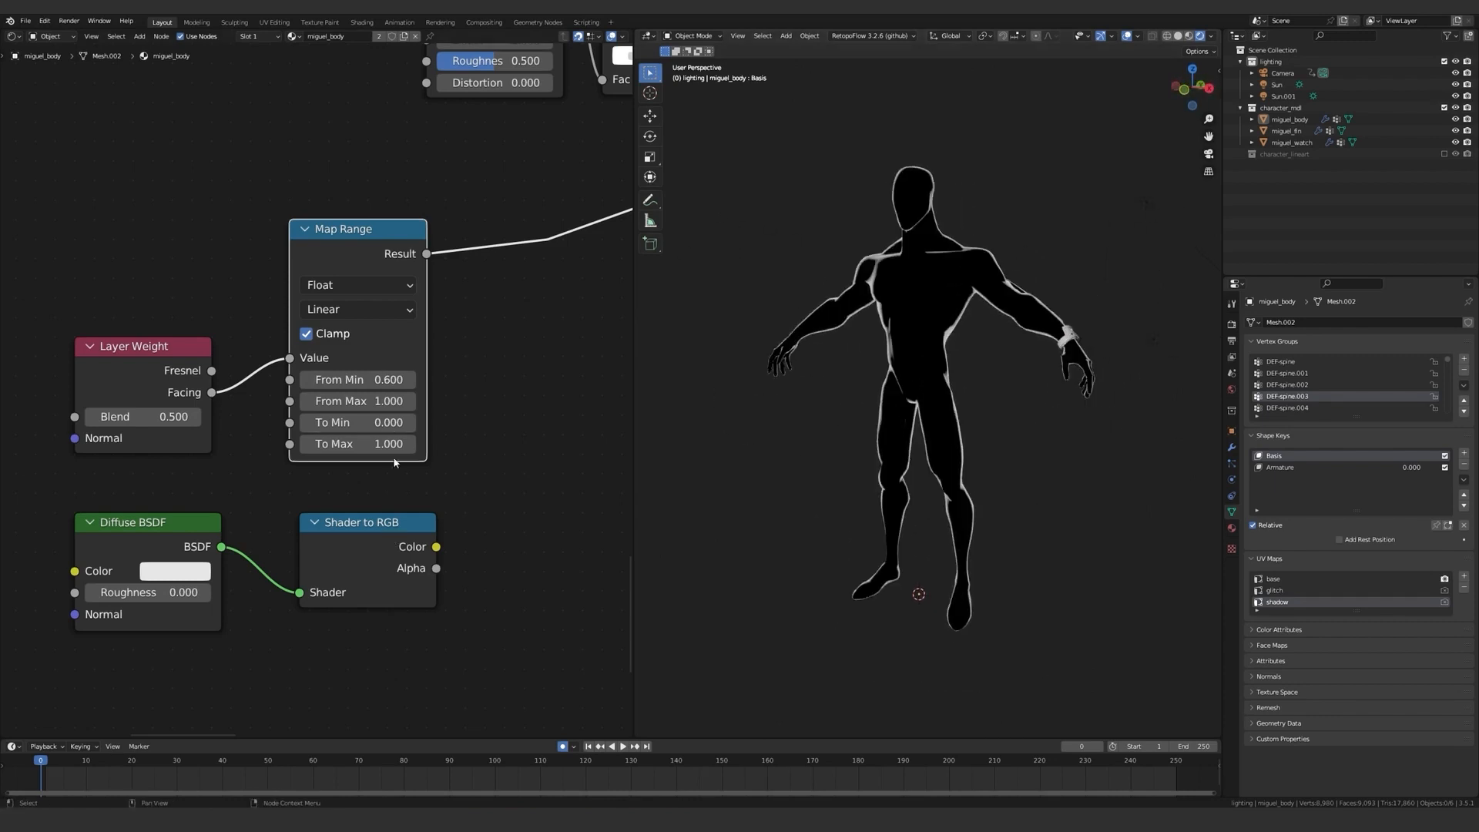
# Mix the Map Range result with the Shader to RGB color in a Mix node using Screen at factor 1.
pyautogui.keyDown('alt'); pyautogui.moveTo(398, 399); pyautogui.dragTo(390, 546, button='right'); pyautogui.keyUp('alt')
pyautogui.scroll(-2, 483, 460)
pyautogui.moveTo(484, 460); pyautogui.dragTo(438, 434, button='middle')
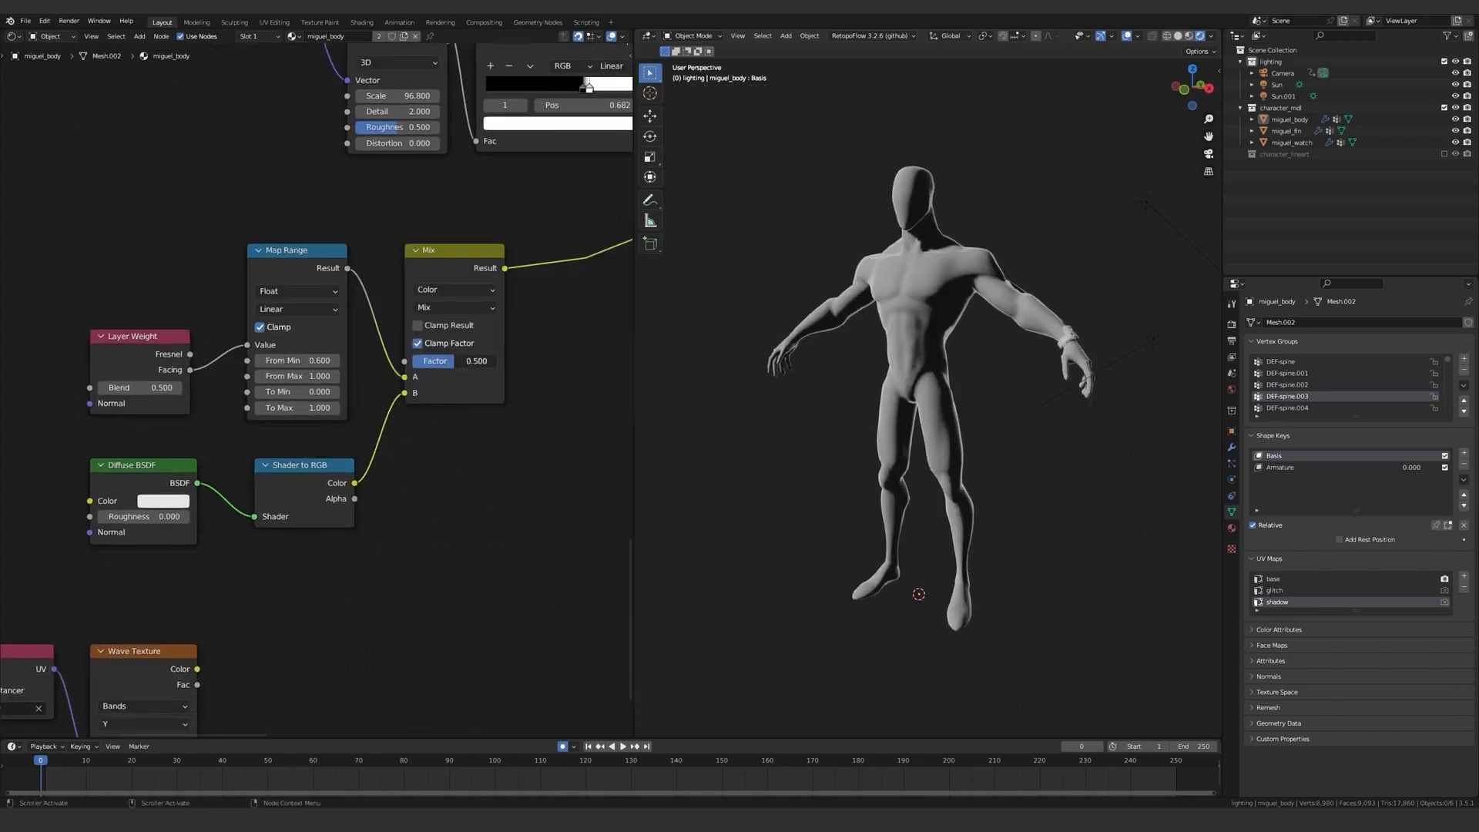
pyautogui.click(470, 309)
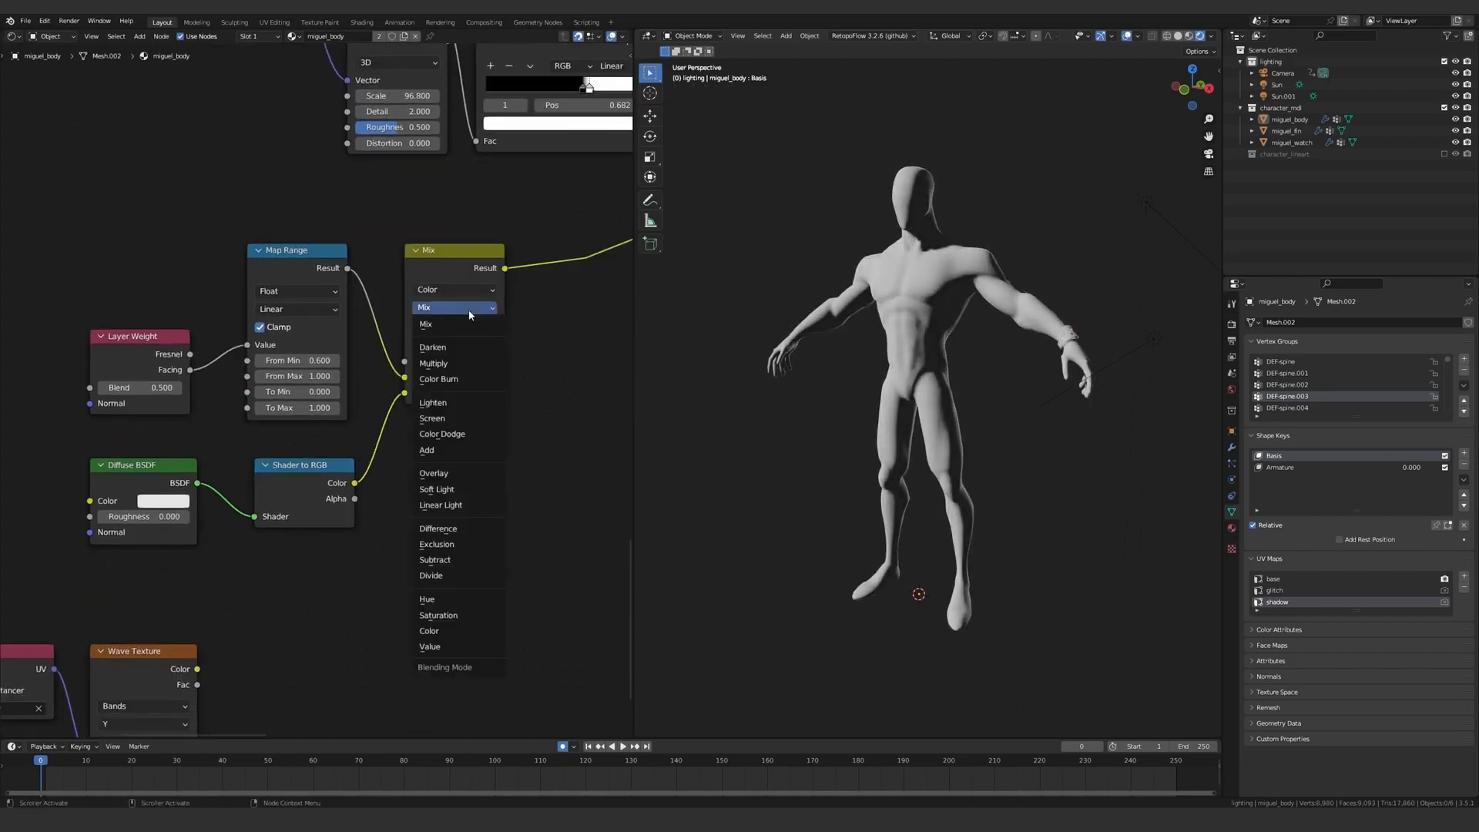
pyautogui.click(447, 420)
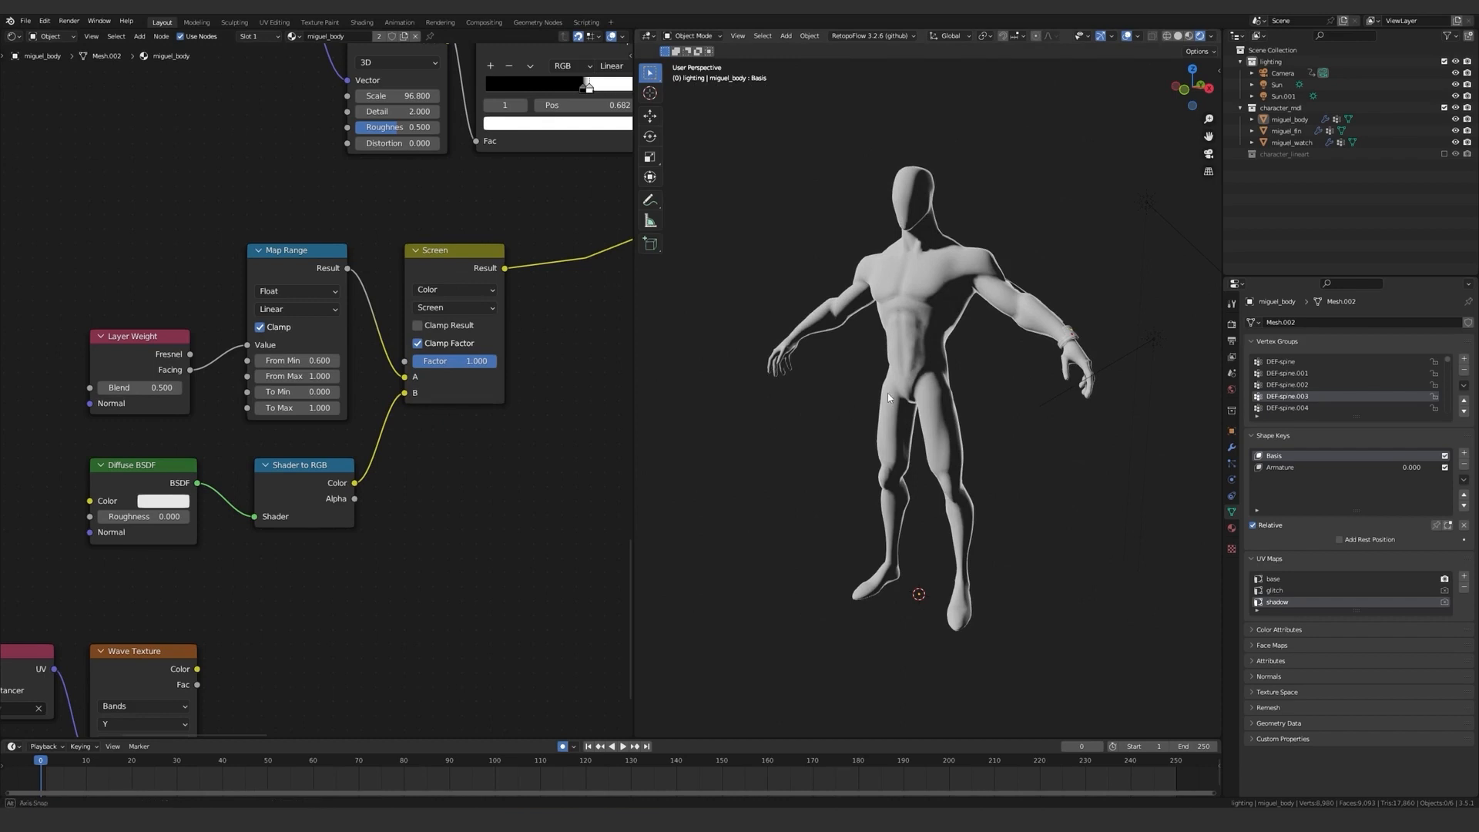
# Set the Map Range's From Min to 0.41 and check the rim highlight on the body.
pyautogui.moveTo(887, 398); pyautogui.dragTo(916, 385, button='middle')
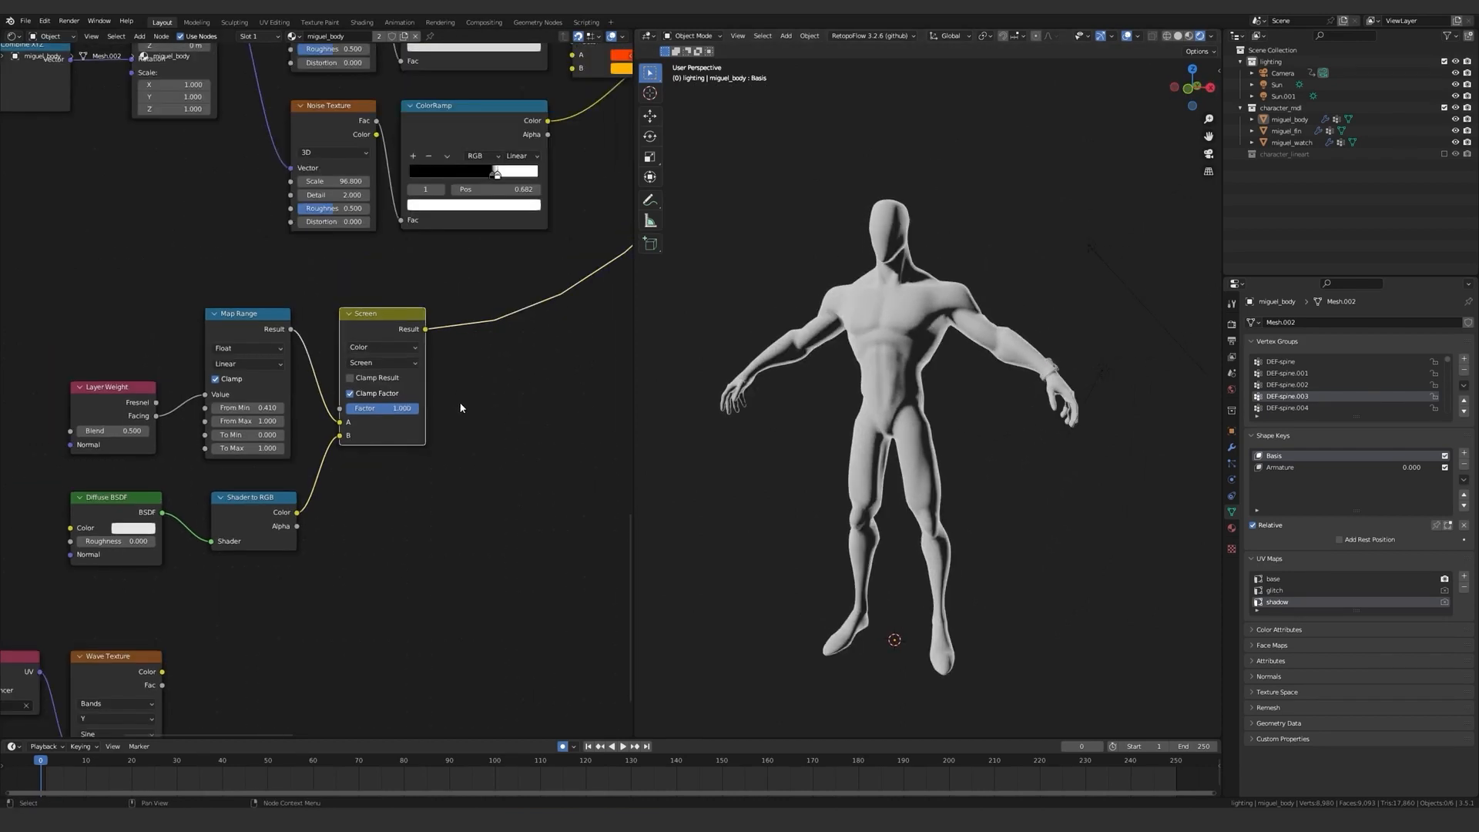
pyautogui.moveTo(740, 429); pyautogui.dragTo(770, 406, button='middle')
pyautogui.scroll(-2, 317, 390)
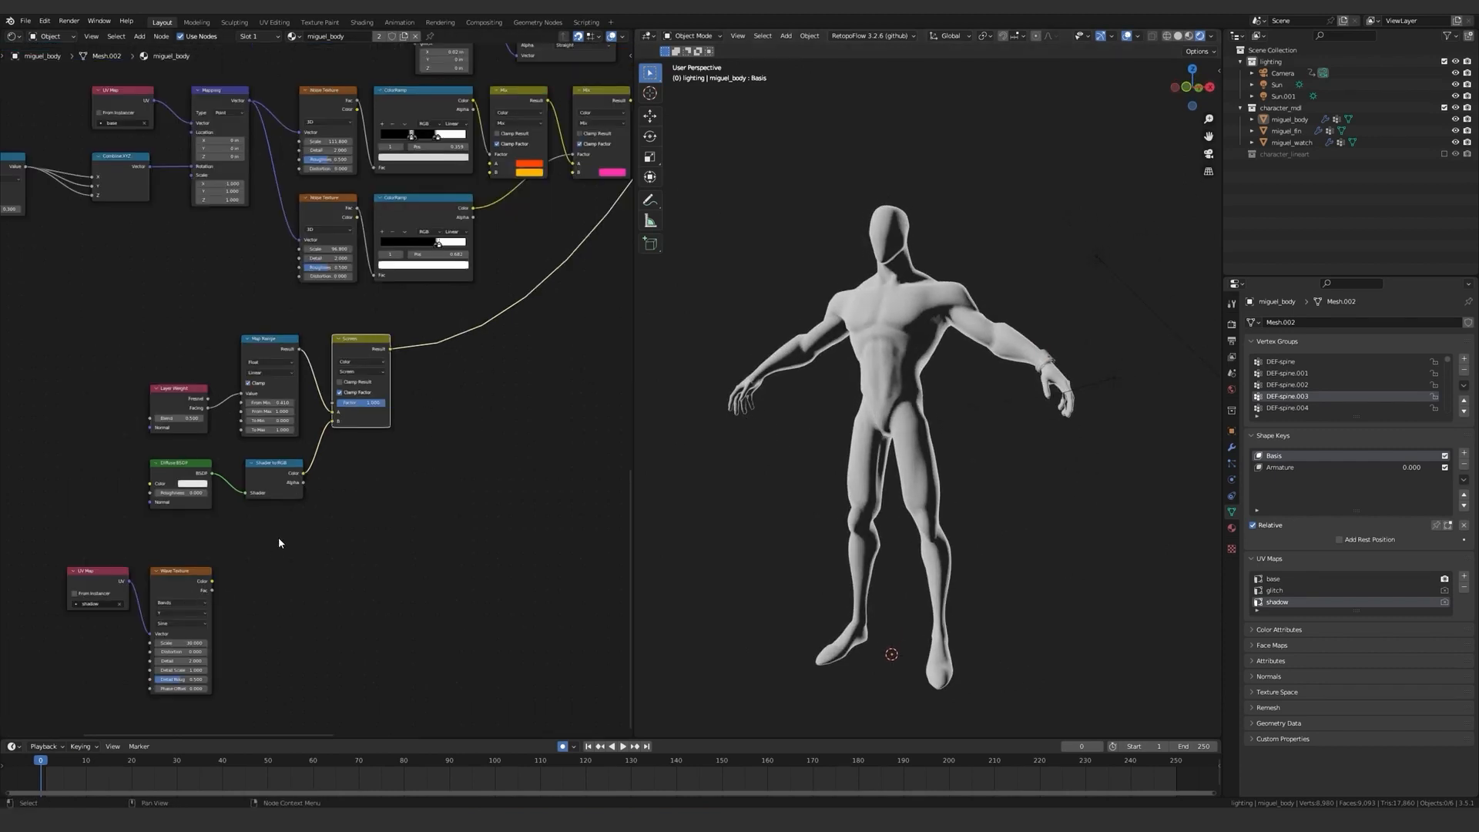
# Combine the Screen result with the Wave Texture color in a new Mix node set to Multiply at factor 1.
pyautogui.keyDown('ctrl'); pyautogui.keyDown('shift'); pyautogui.moveTo(371, 361); pyautogui.dragTo(185, 607, button='right'); pyautogui.keyUp('shift'); pyautogui.keyUp('ctrl')
pyautogui.moveTo(450, 474); pyautogui.dragTo(470, 463)
pyautogui.press('h')
pyautogui.scroll(4, 473, 493)
pyautogui.moveTo(513, 577); pyautogui.dragTo(561, 577)
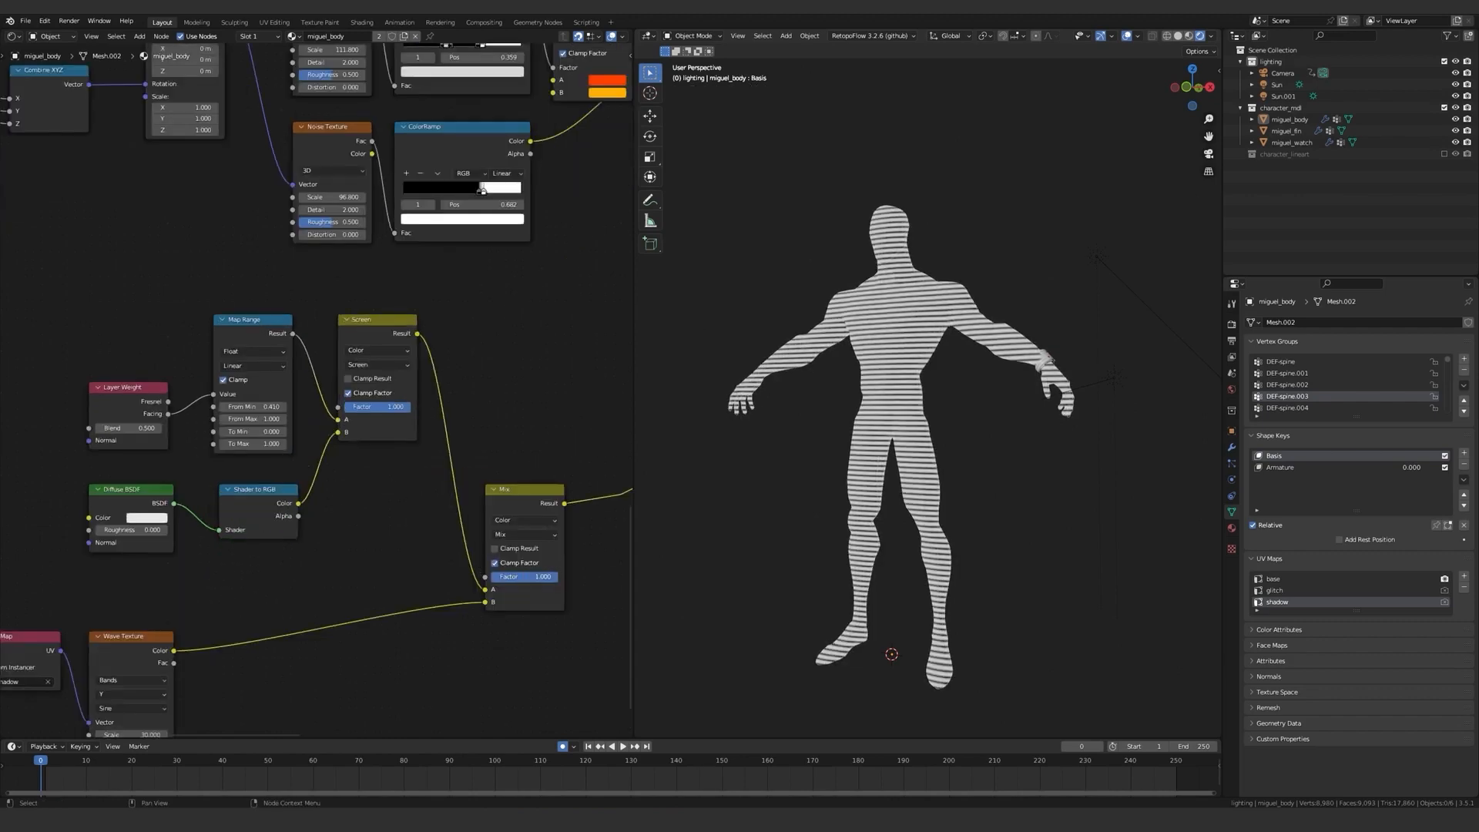
pyautogui.click(523, 534)
pyautogui.click(510, 490)
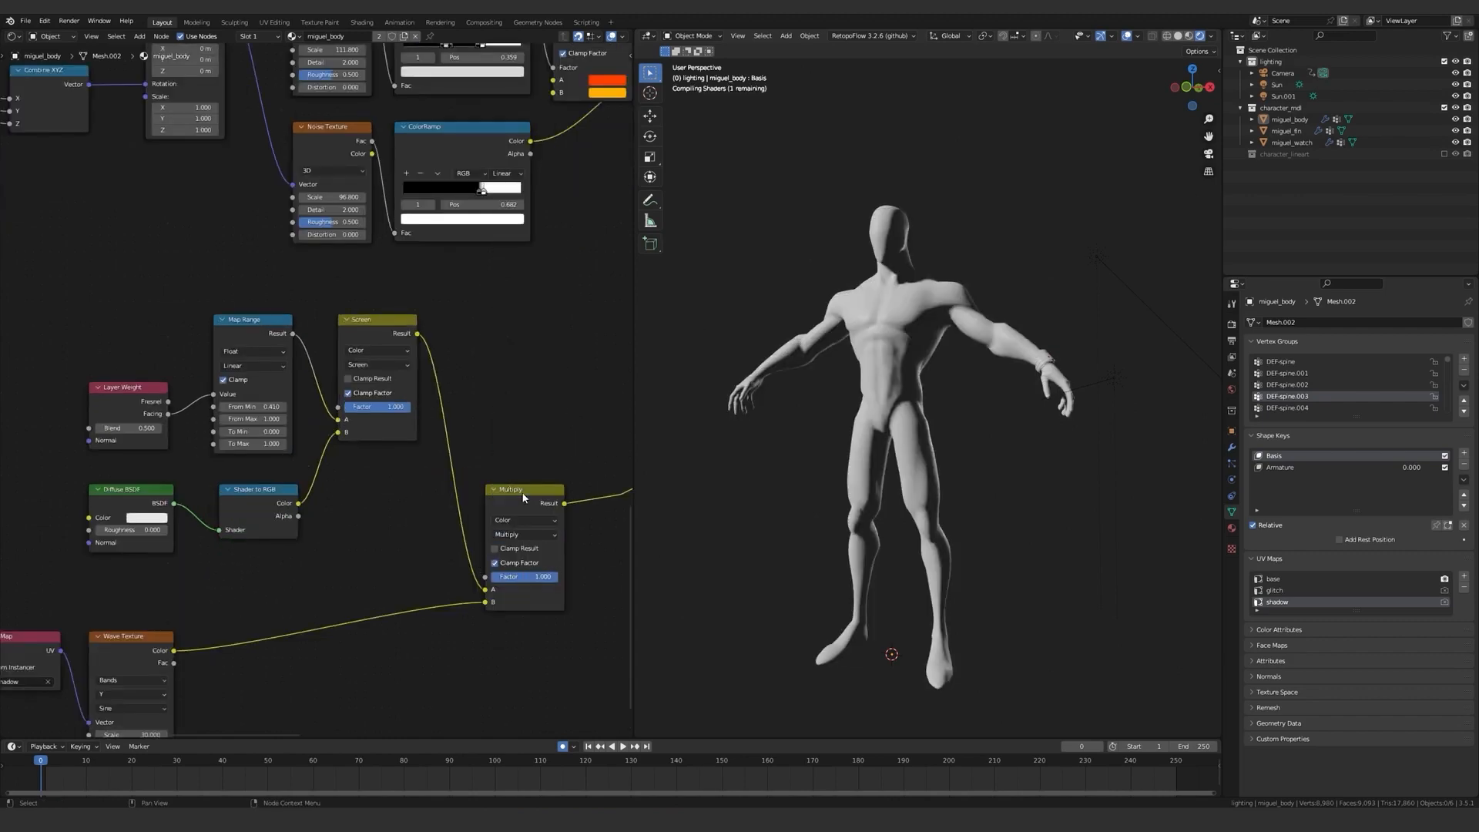
pyautogui.scroll(5, 907, 447)
pyautogui.scroll(-3, 456, 492)
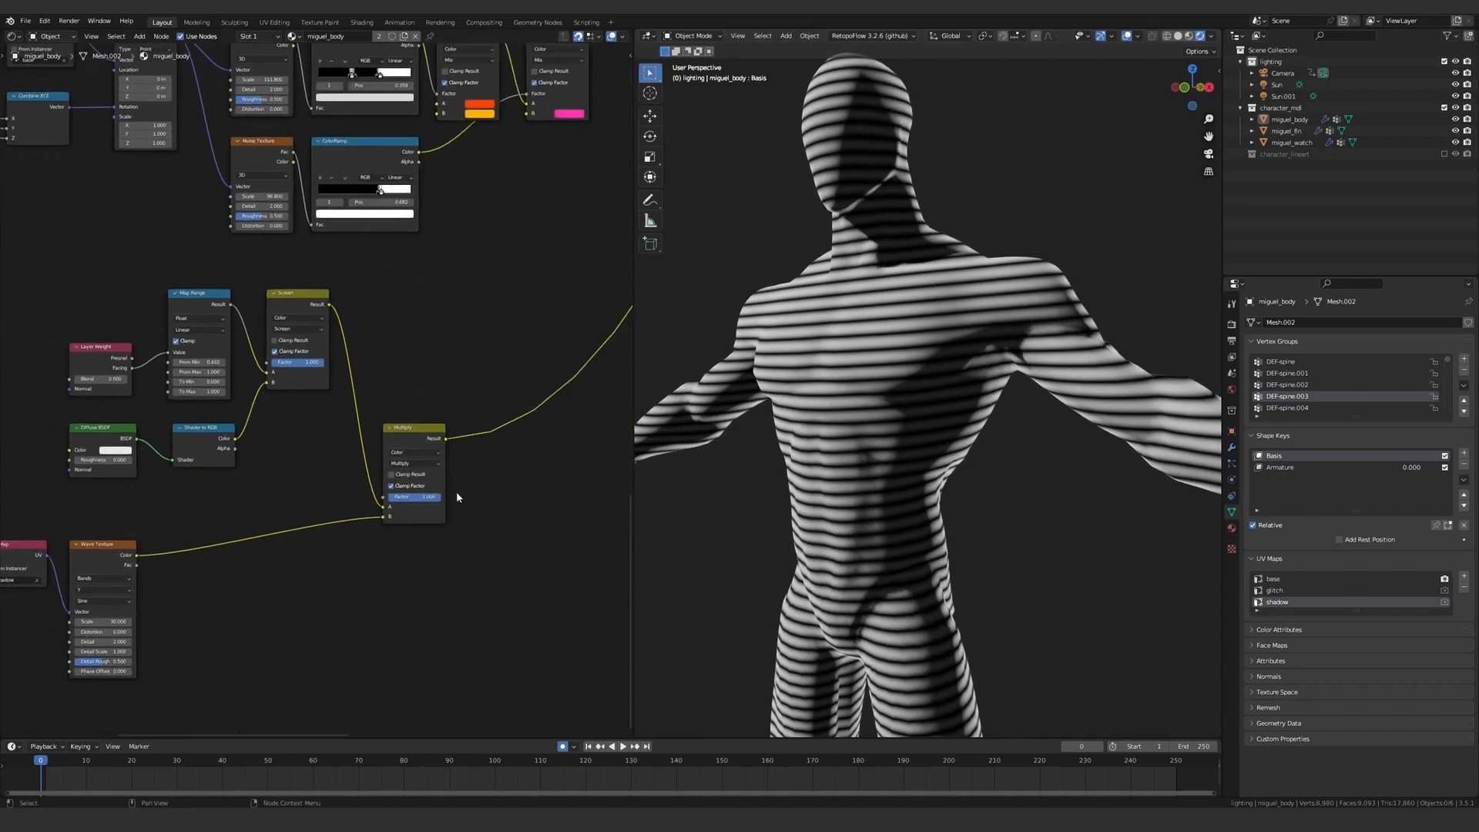
# Insert a ColorRamp after the Multiply node and move its white stop close to the black one, to position 0.150.
pyautogui.hotkey('shift', 'a')
pyautogui.moveTo(431, 429)
pyautogui.click(542, 449)
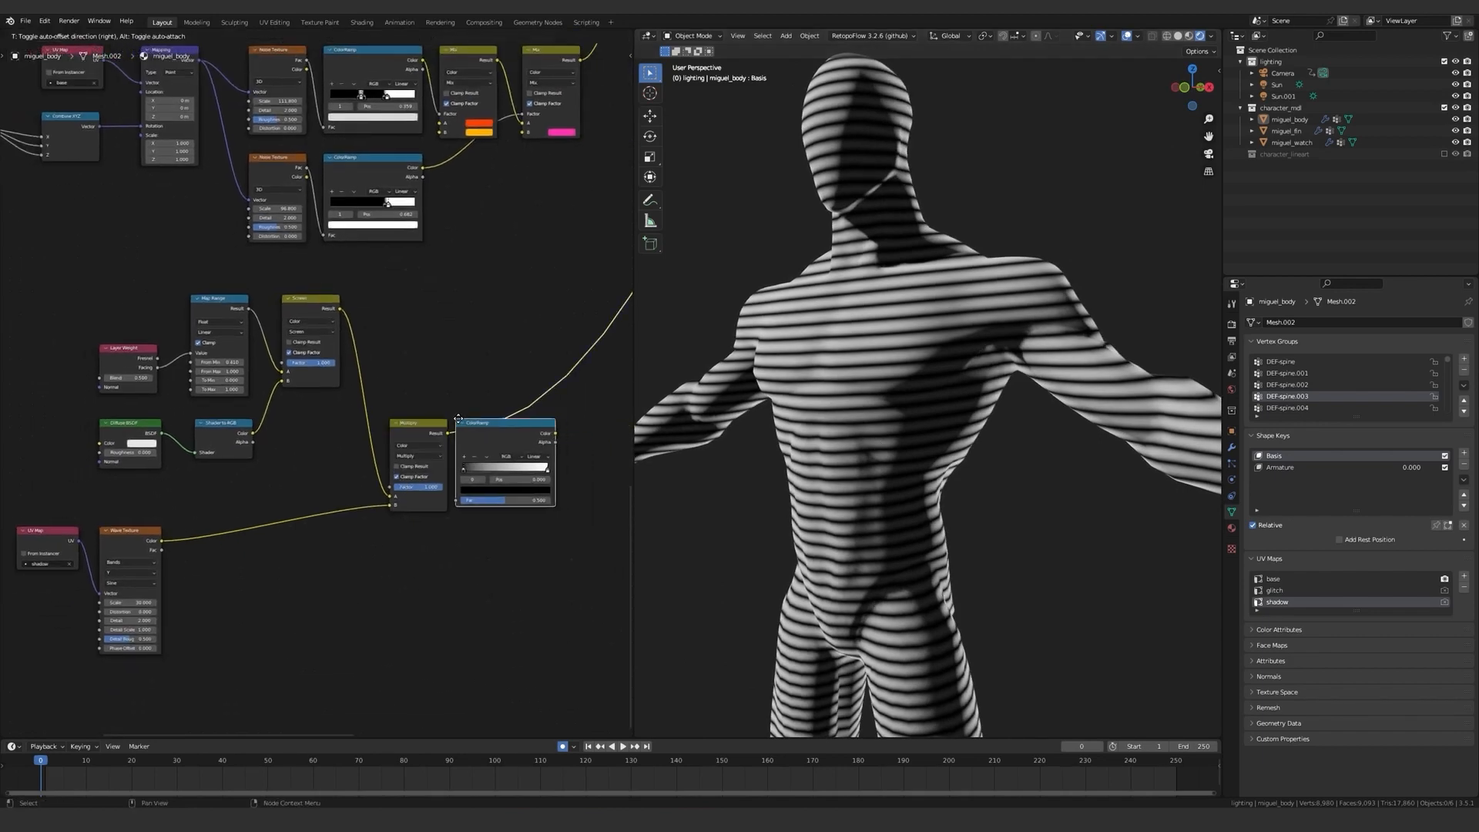
pyautogui.click(460, 422)
pyautogui.moveTo(542, 467); pyautogui.dragTo(493, 478, button='middle')
pyautogui.scroll(3, 493, 478)
pyautogui.moveTo(532, 478); pyautogui.dragTo(448, 482)
pyautogui.moveTo(470, 483); pyautogui.dragTo(444, 482)
pyautogui.moveTo(777, 385); pyautogui.dragTo(838, 357, button='middle')
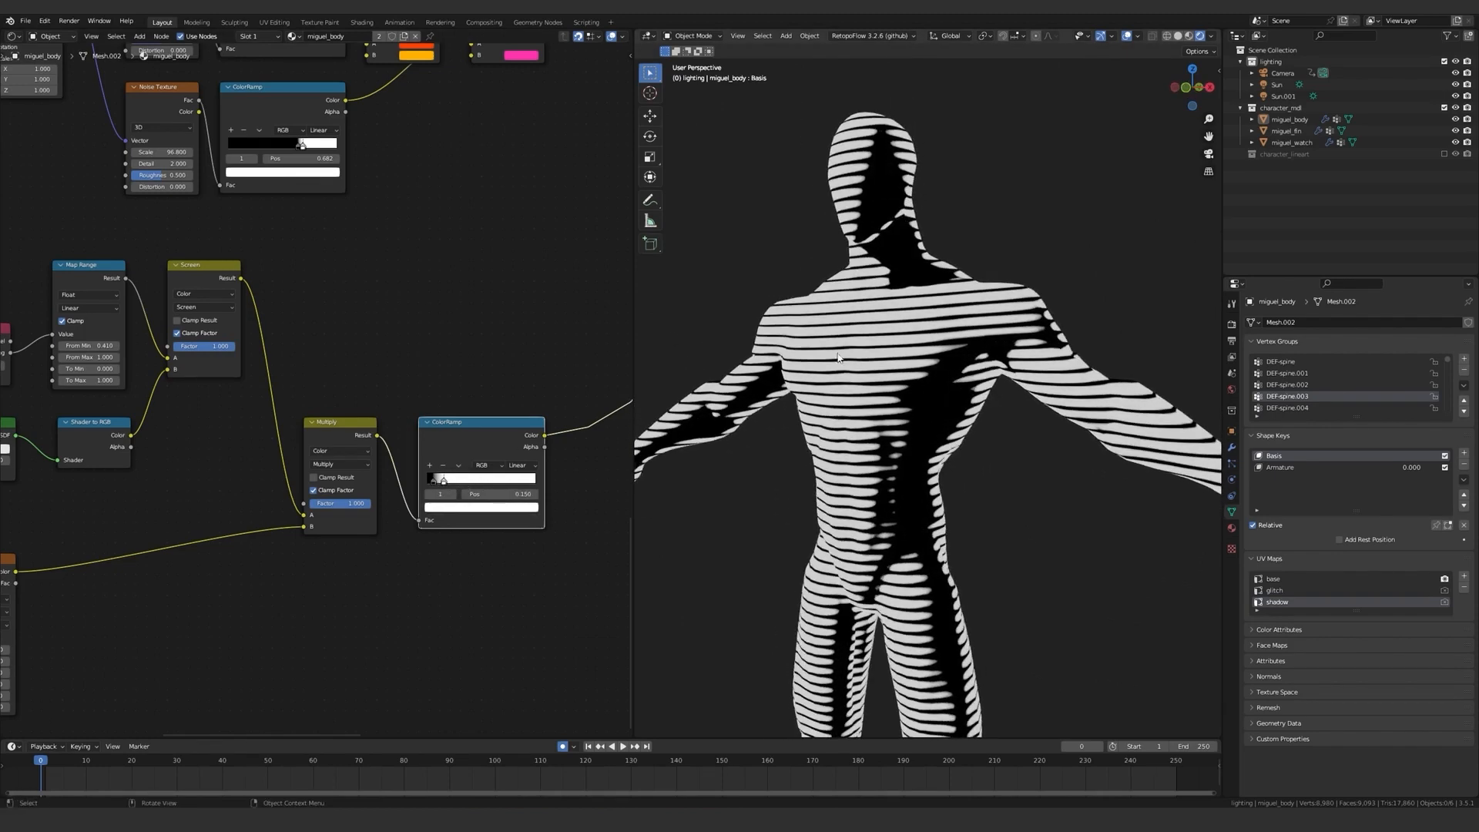
# Insert a ColorRamp between the Wave Texture and the Multiply node and raise its black stop's color value to 0.240.
pyautogui.scroll(-1, 304, 525)
pyautogui.moveTo(303, 525); pyautogui.dragTo(509, 311, button='middle')
pyautogui.scroll(5, 301, 369)
pyautogui.hotkey('shift', 'a')
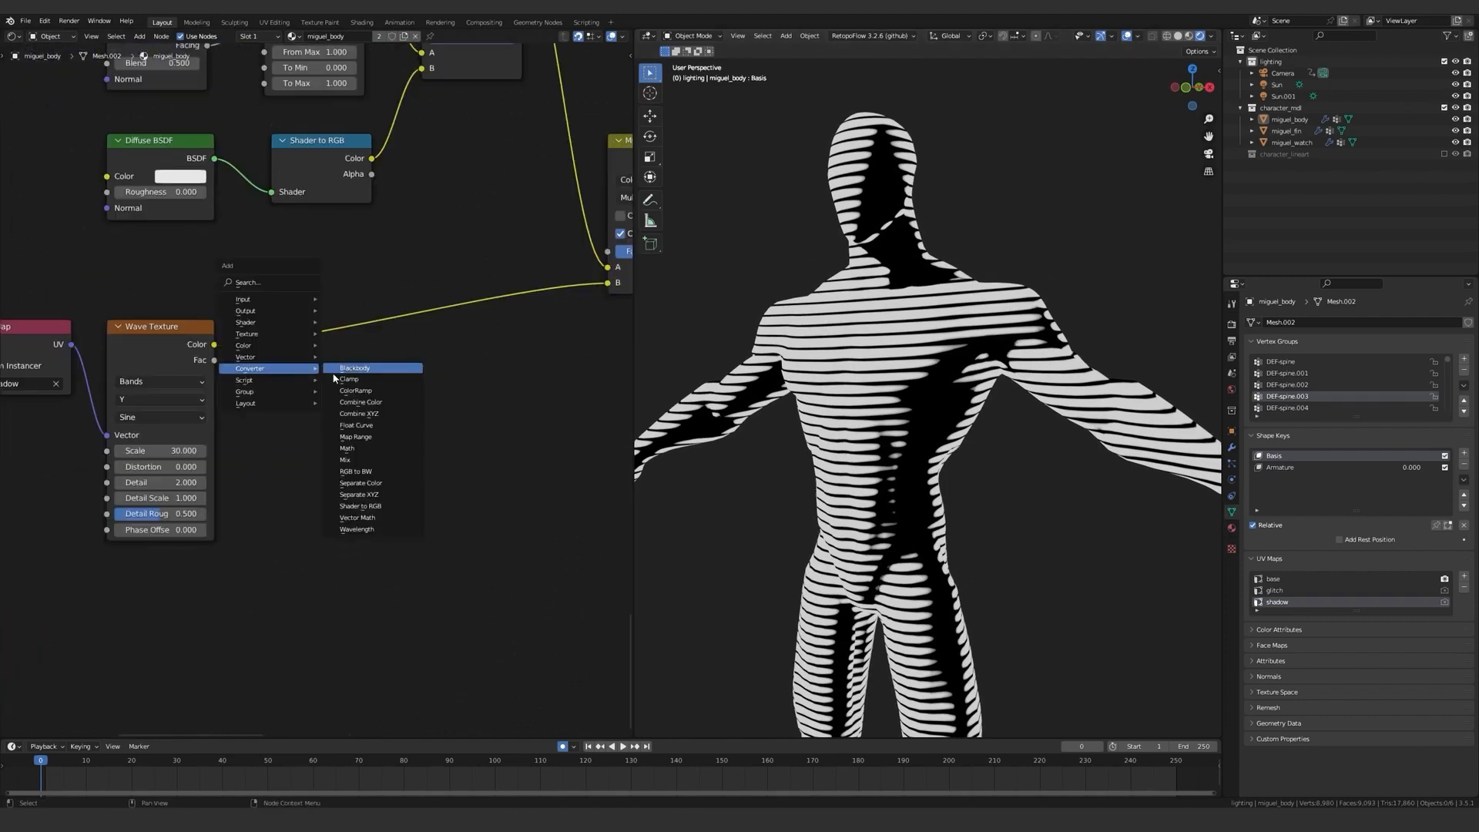
pyautogui.click(355, 391)
pyautogui.click(280, 360)
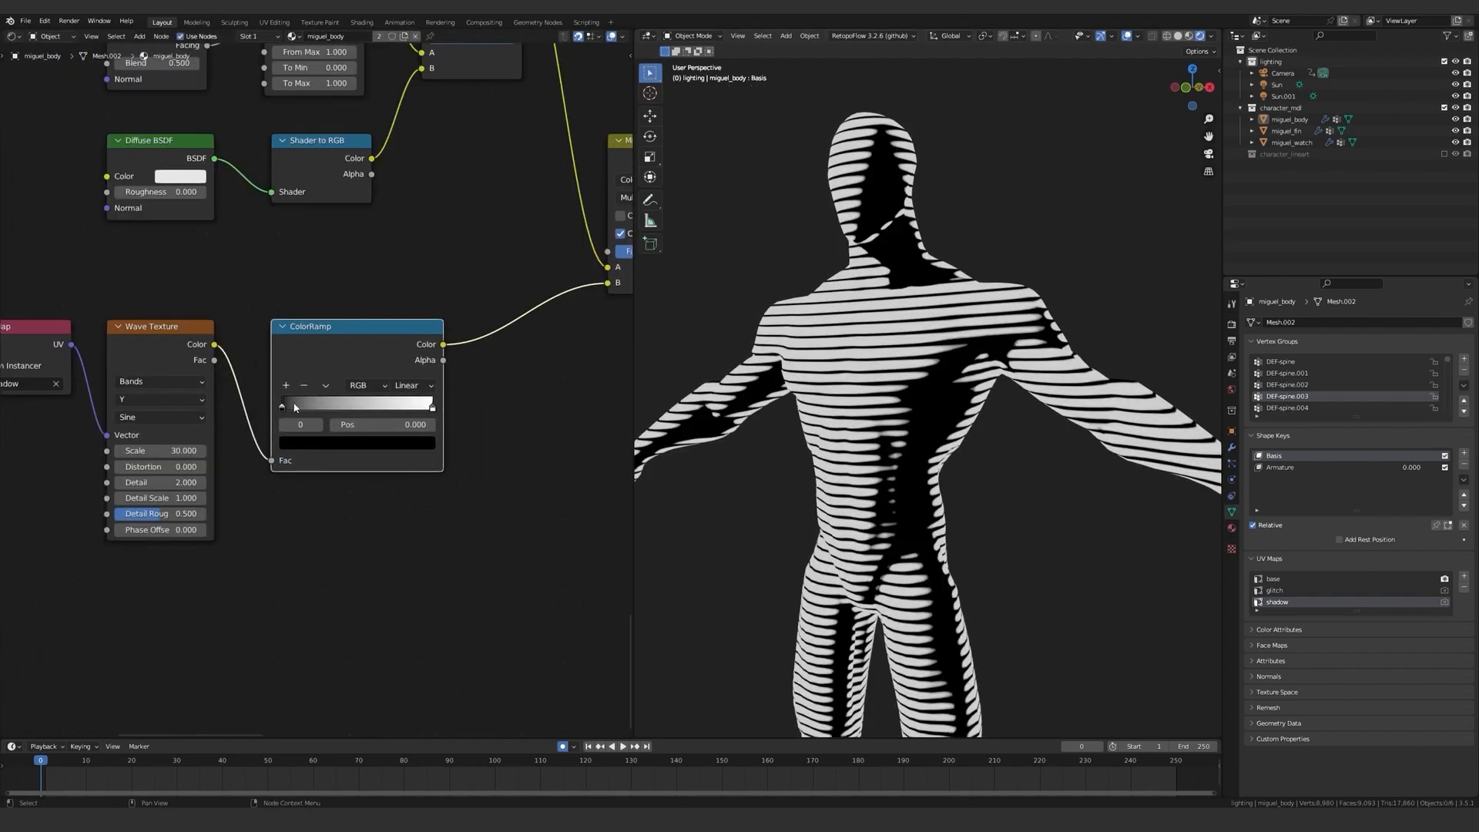
pyautogui.click(313, 444)
pyautogui.moveTo(404, 335); pyautogui.dragTo(402, 284)
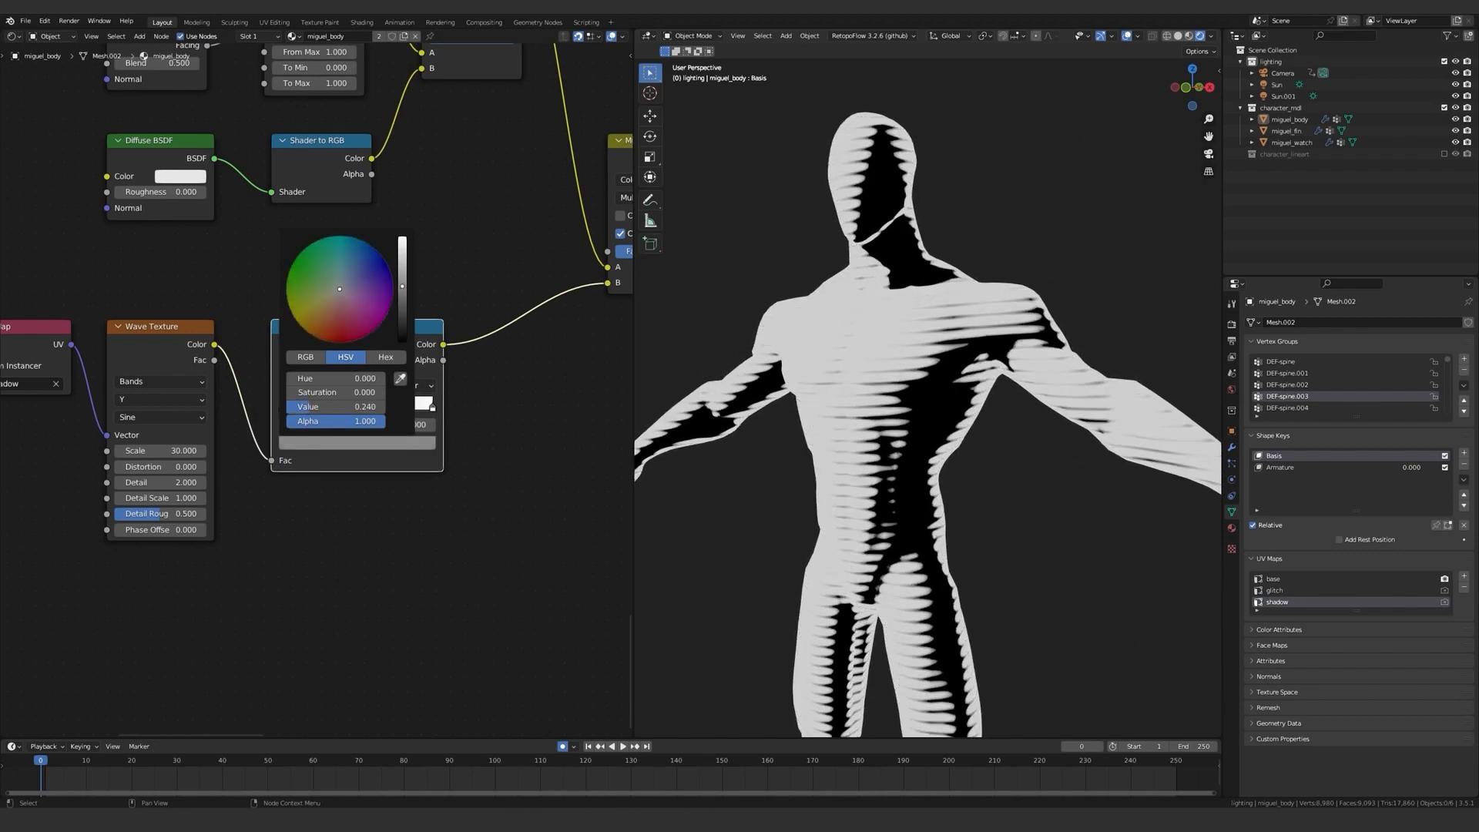
# Set the white stop of the ColorRamp after the Multiply node to position 0.105 and inspect the shadow lines on the torso.
pyautogui.scroll(-4, 501, 396)
pyautogui.moveTo(501, 396); pyautogui.dragTo(158, 495, button='middle')
pyautogui.scroll(8, 159, 495)
pyautogui.moveTo(329, 350); pyautogui.dragTo(319, 349)
pyautogui.moveTo(310, 349); pyautogui.dragTo(307, 349)
pyautogui.moveTo(324, 349)
pyautogui.mouseDown()
pyautogui.moveTo(349, 350)
pyautogui.moveTo(310, 348)
pyautogui.mouseUp()
pyautogui.moveTo(322, 348); pyautogui.dragTo(319, 349)
pyautogui.scroll(-4, 893, 377)
pyautogui.scroll(8, 897, 376)
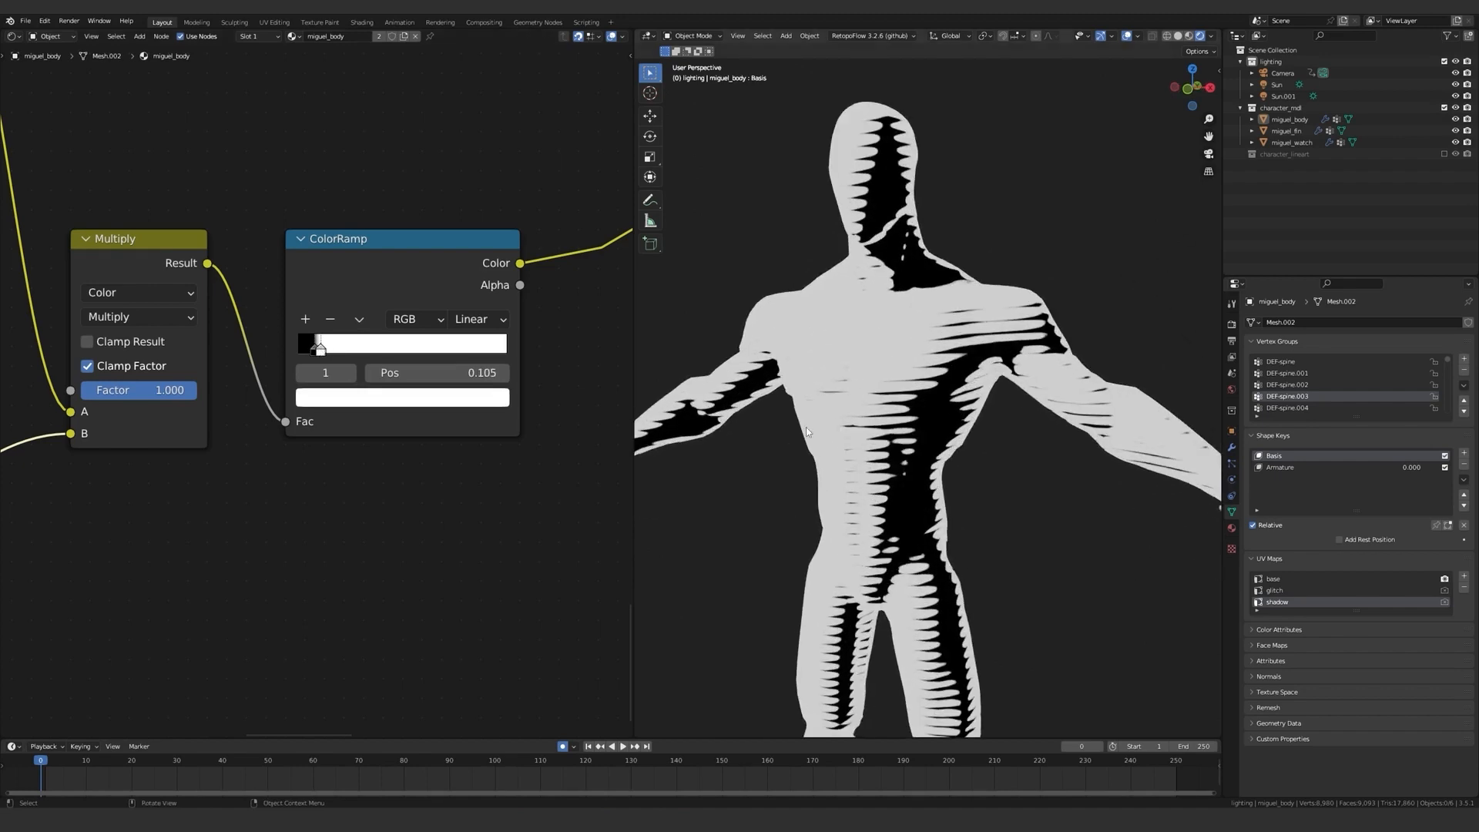
pyautogui.moveTo(907, 370); pyautogui.dragTo(853, 324, button='middle')
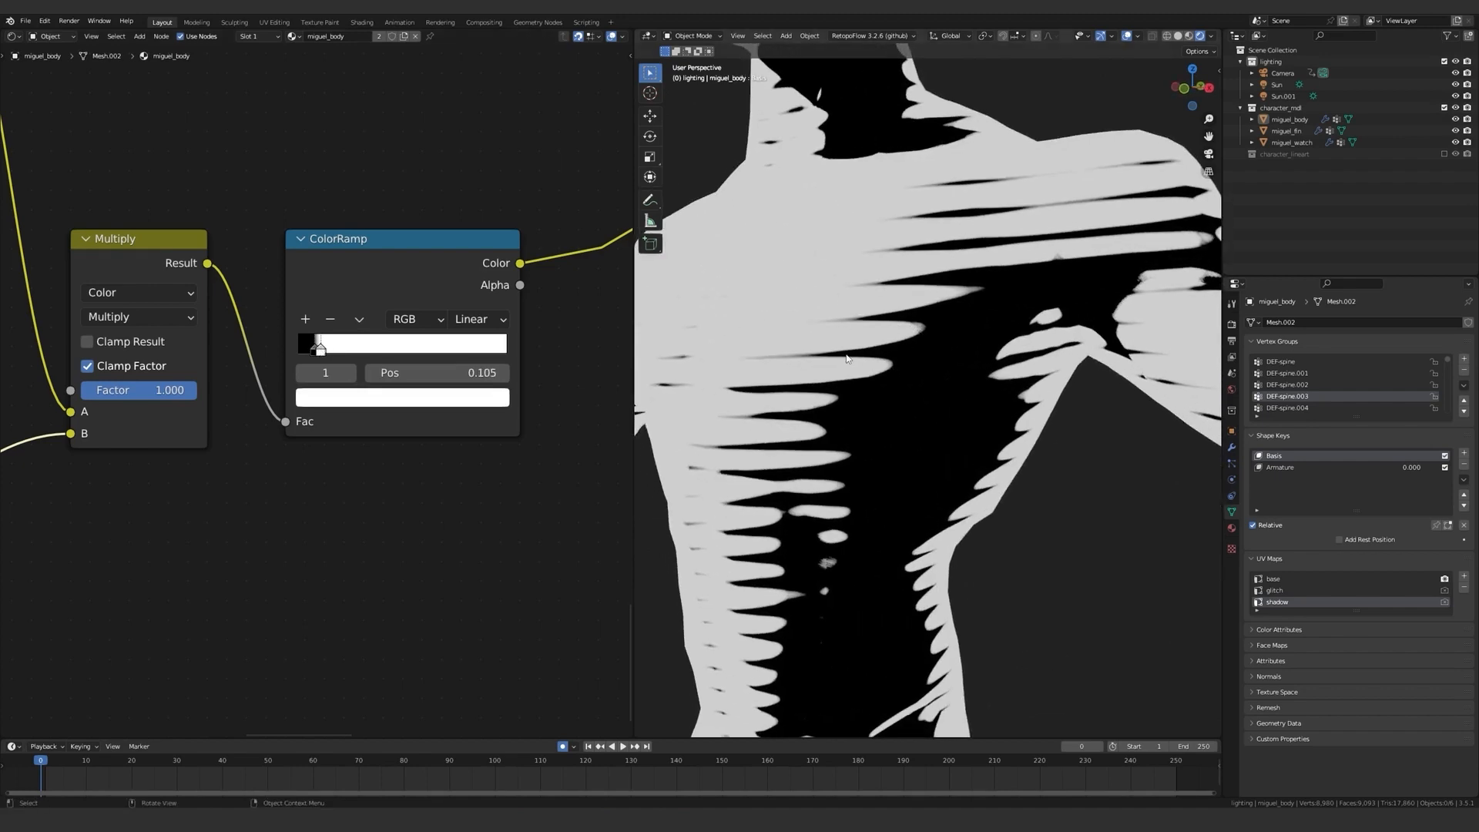
# Add a third stop to the Wave Texture's ColorRamp at position 0.886 and adjust its grey brightness.
pyautogui.scroll(-3, 255, 431)
pyautogui.moveTo(221, 455); pyautogui.dragTo(492, 380, button='middle')
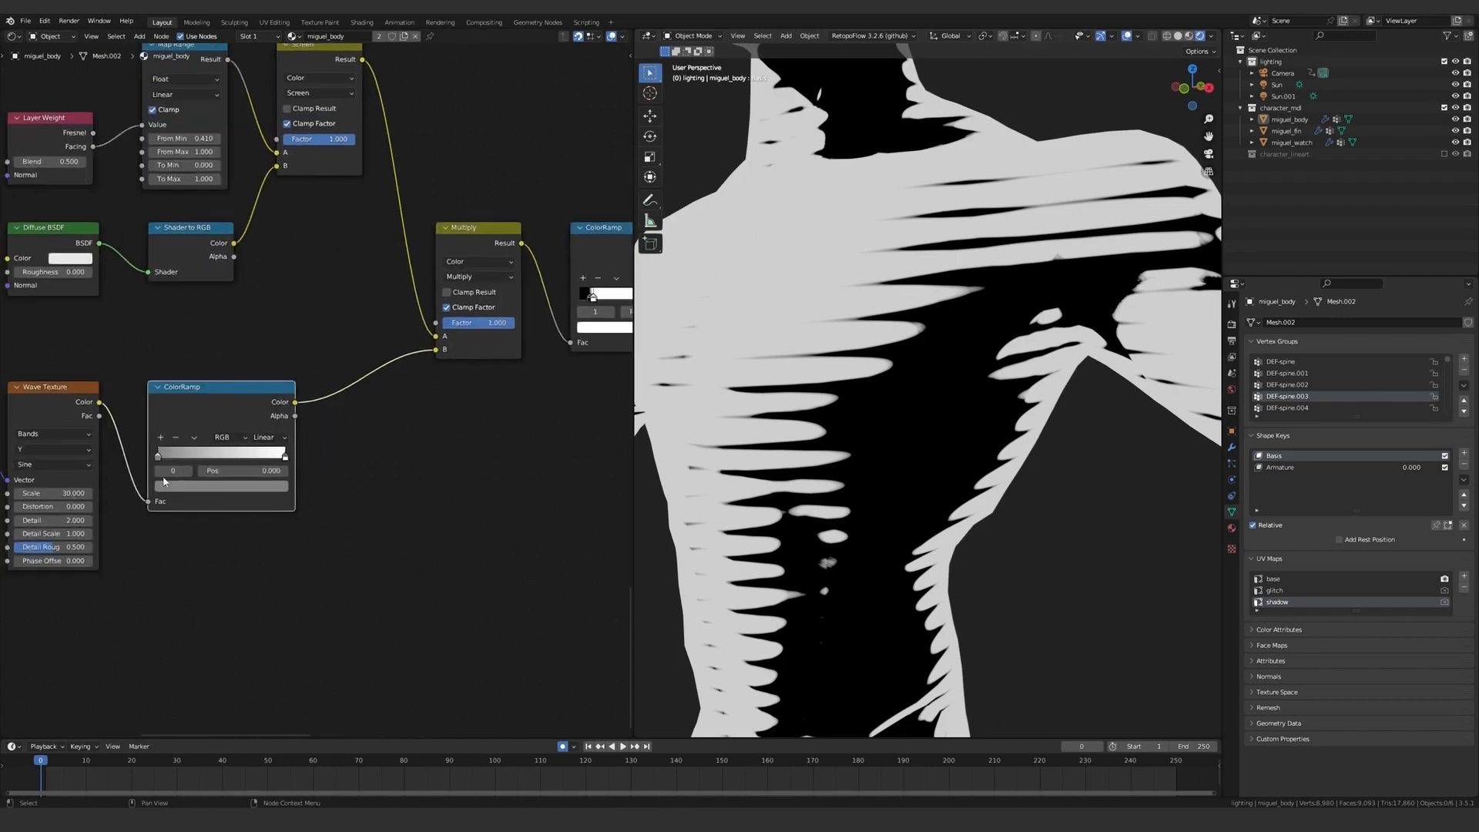
pyautogui.scroll(3, 178, 457)
pyautogui.click(173, 427)
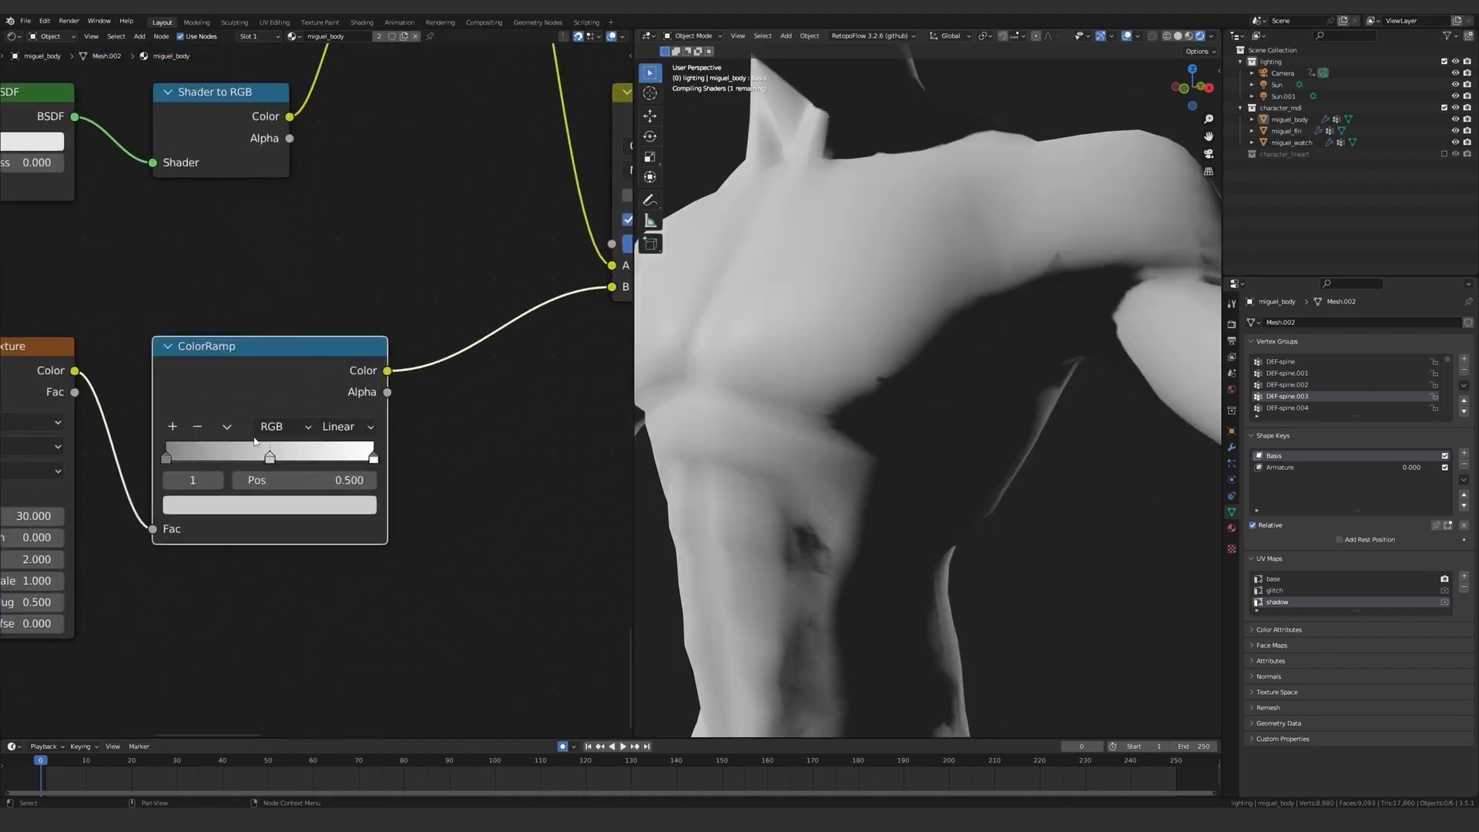
pyautogui.moveTo(257, 460); pyautogui.dragTo(341, 465)
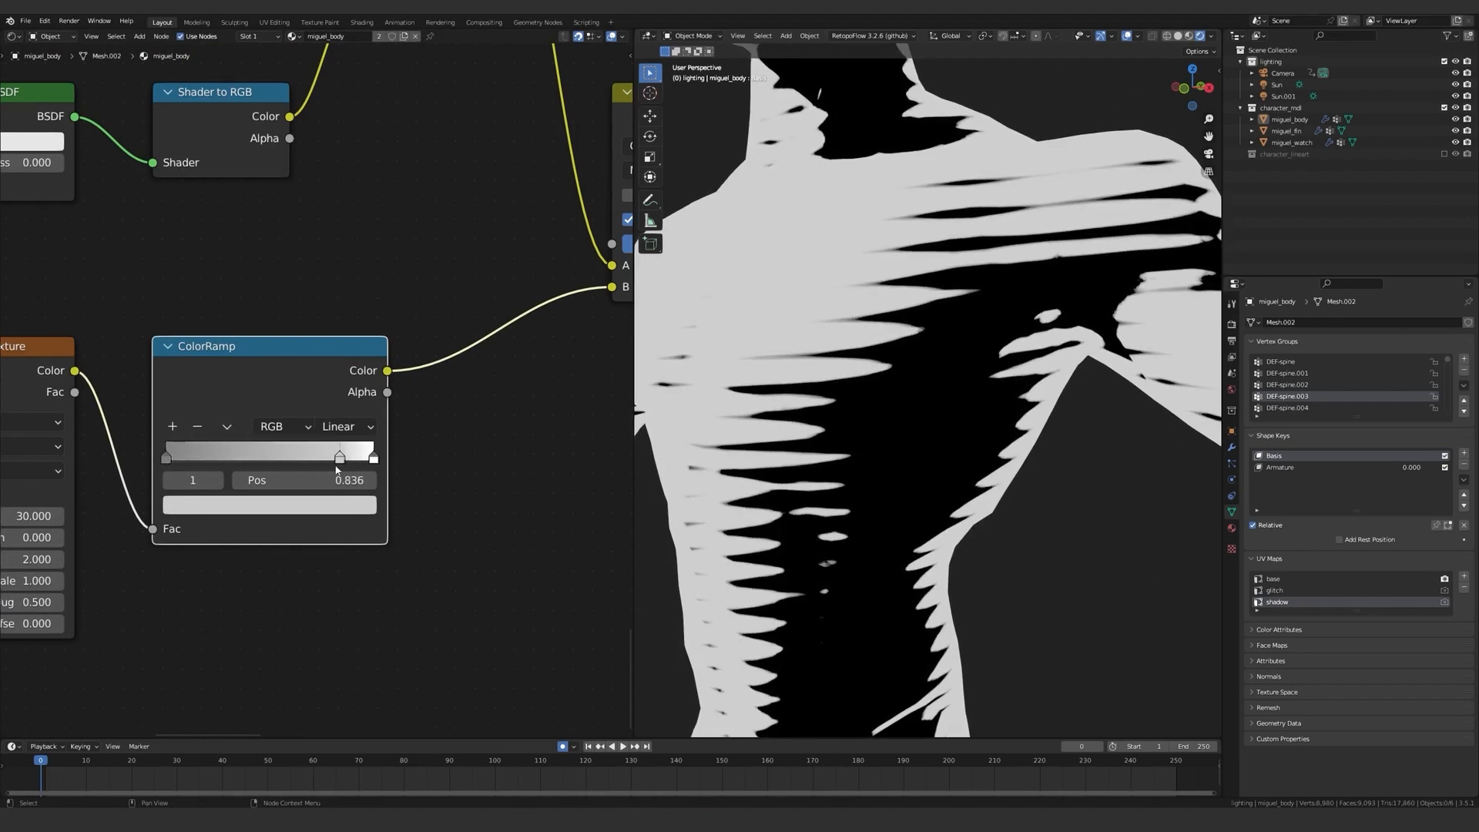
pyautogui.click(335, 504)
pyautogui.moveTo(329, 268); pyautogui.dragTo(331, 245)
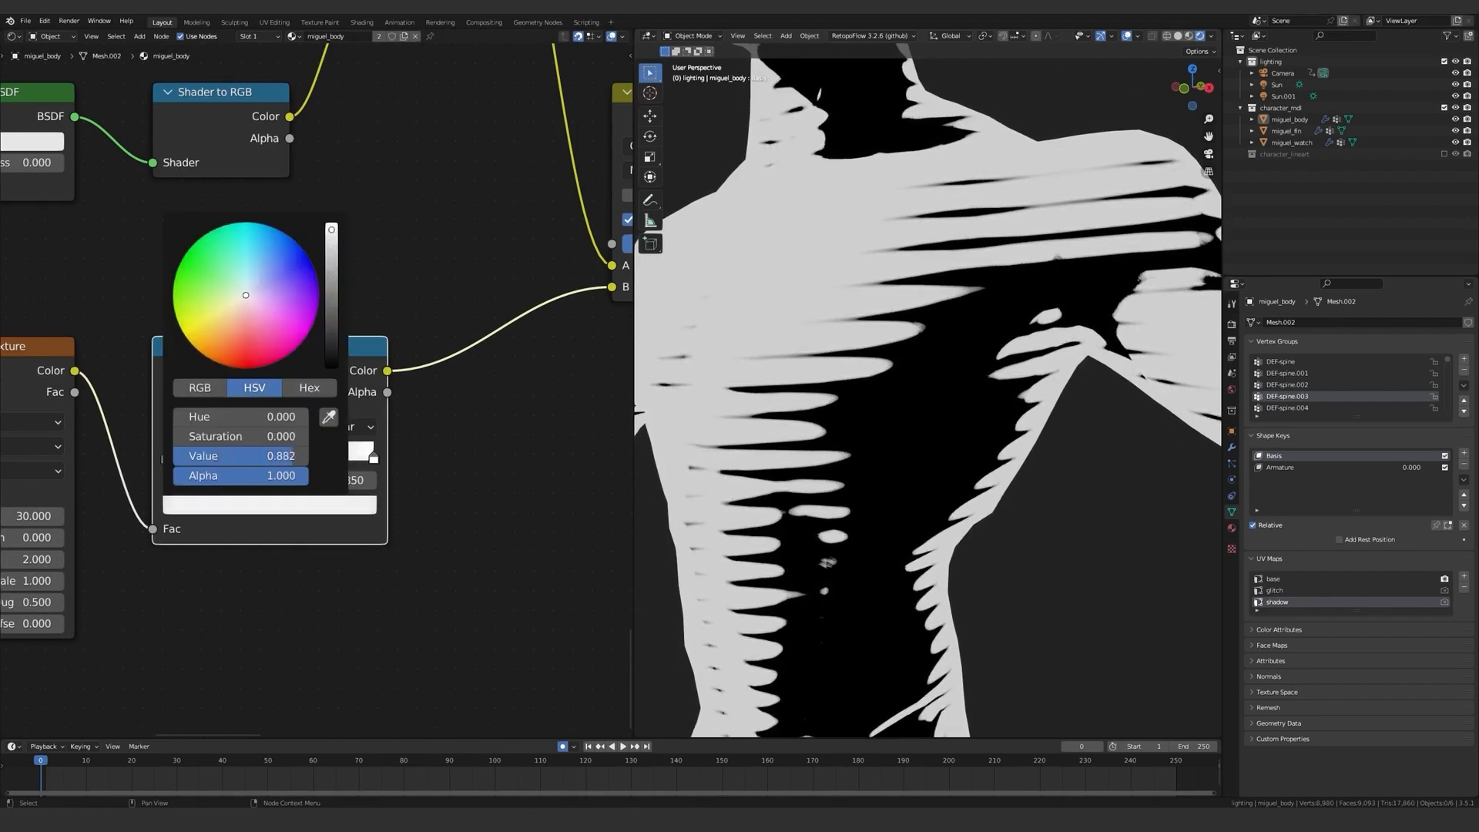
pyautogui.scroll(-2, 505, 473)
pyautogui.scroll(-3, 503, 468)
pyautogui.scroll(-6, 743, 462)
pyautogui.moveTo(758, 461)
pyautogui.mouseDown(button='middle')
pyautogui.moveTo(830, 452)
pyautogui.moveTo(756, 435)
pyautogui.mouseUp(button='middle')
pyautogui.scroll(3, 381, 436)
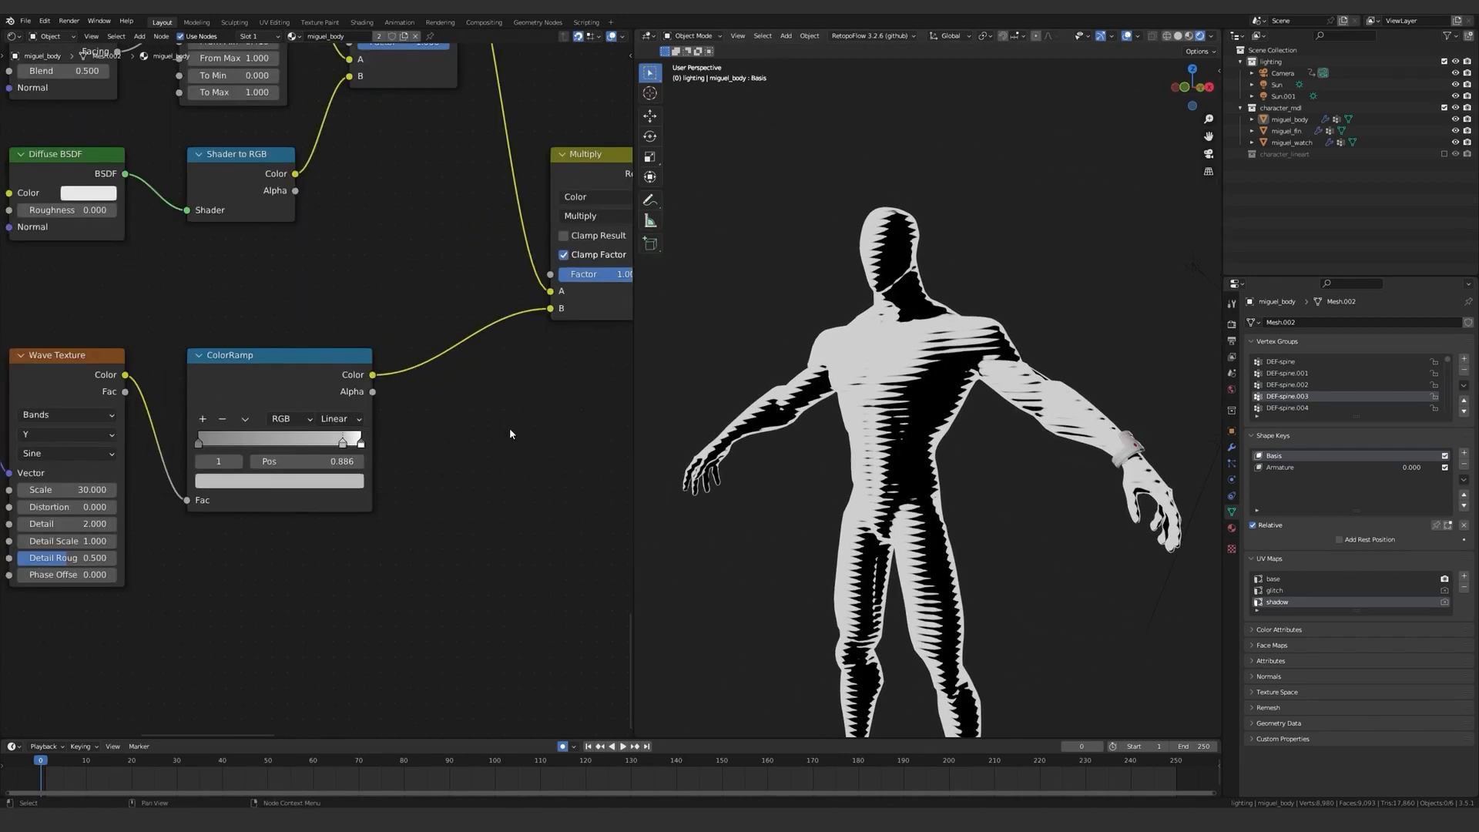
# Duplicate the ColorRamp that follows the Multiply node and chain the copy directly after it.
pyautogui.scroll(-5, 509, 433)
pyautogui.moveTo(574, 381); pyautogui.dragTo(357, 436, button='middle')
pyautogui.scroll(6, 419, 337)
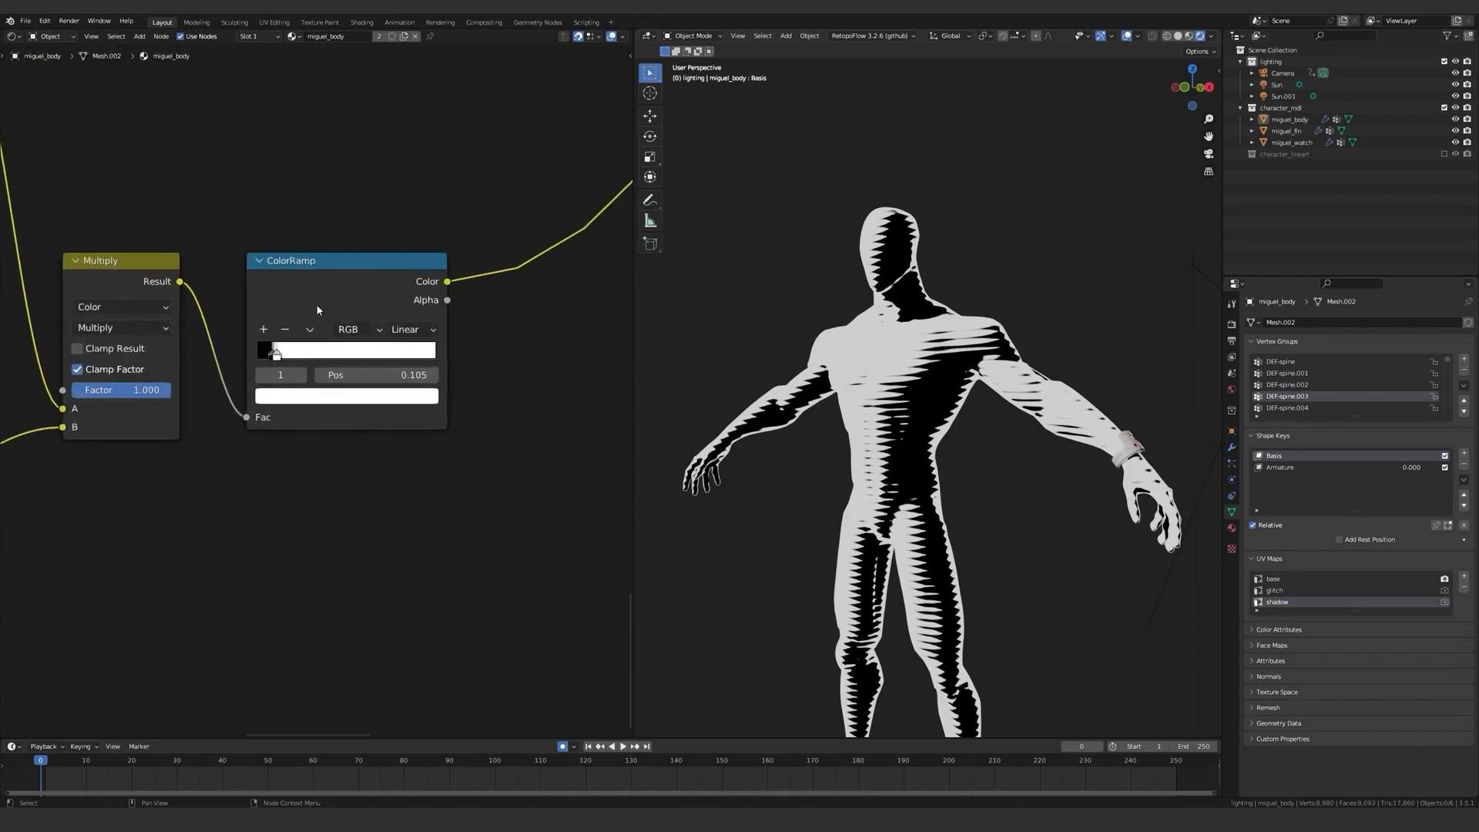
pyautogui.scroll(-1, 348, 300)
pyautogui.moveTo(347, 301); pyautogui.dragTo(247, 324, button='middle')
pyautogui.hotkey('shift', 'd')
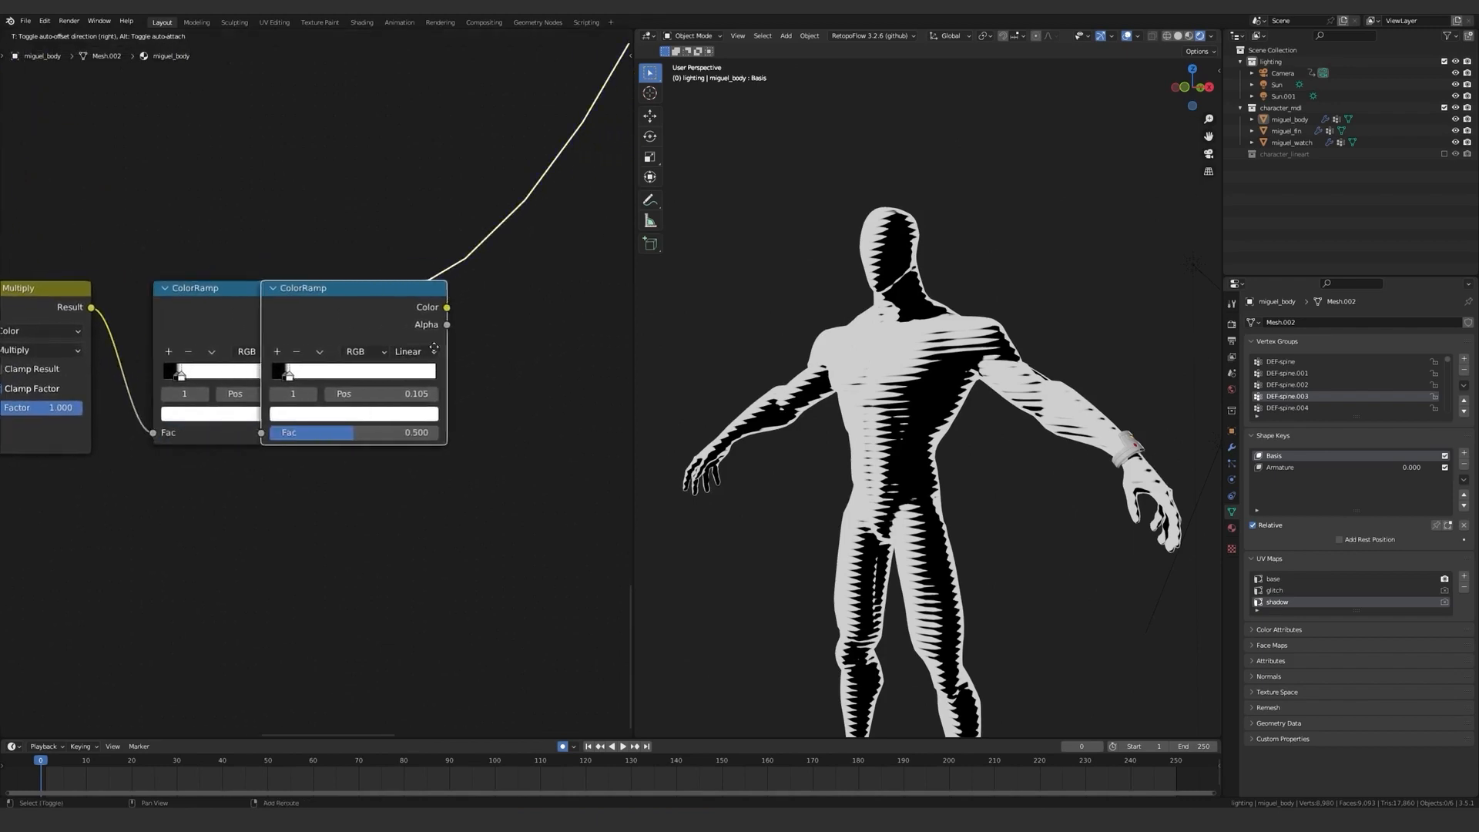
pyautogui.click(559, 343)
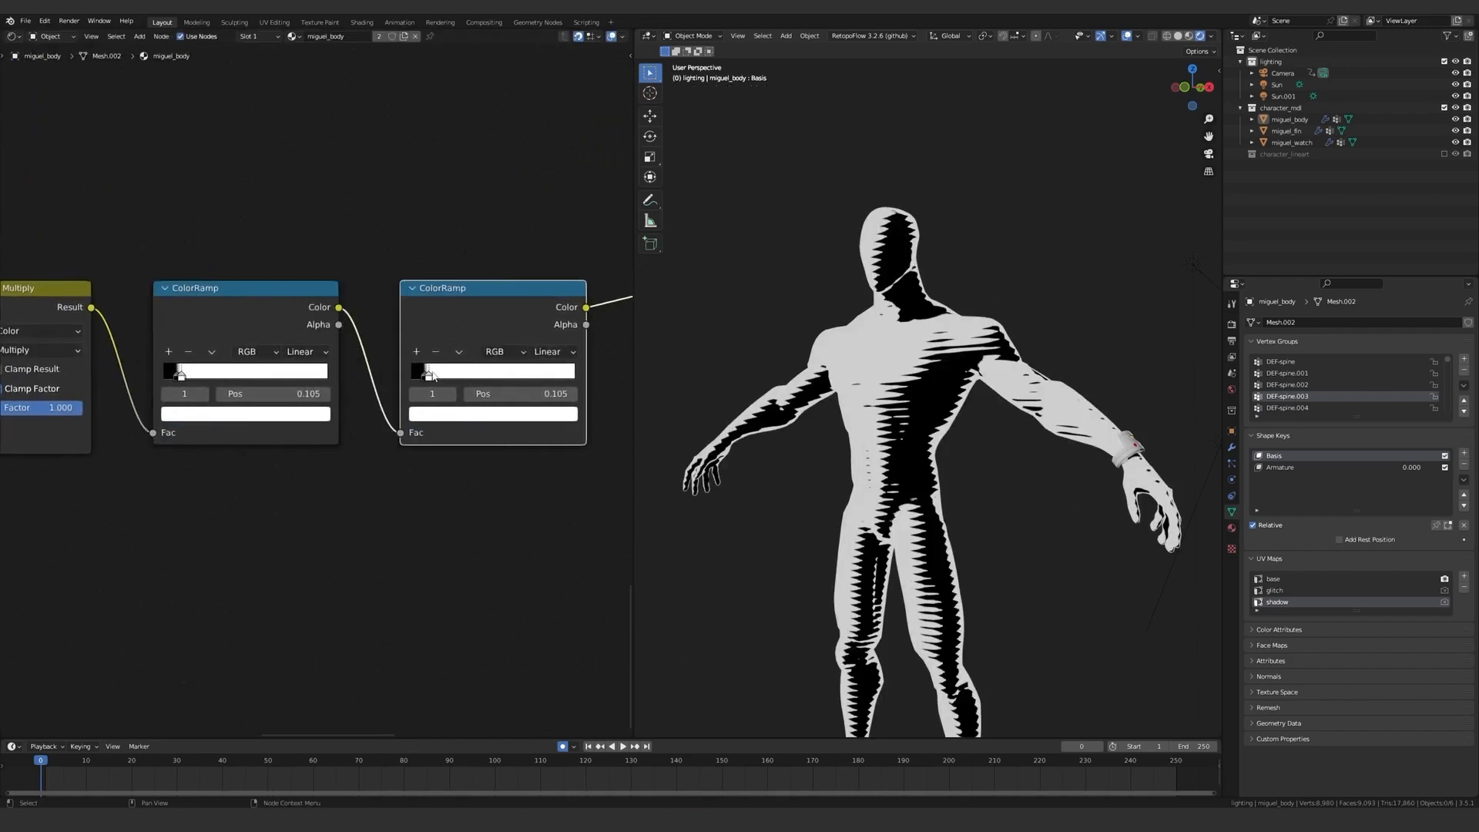
# Move the duplicated ColorRamp's white stop to the far end and its black stop to 0.741, then check the body from several angles.
pyautogui.moveTo(464, 377); pyautogui.dragTo(506, 377)
pyautogui.moveTo(701, 390); pyautogui.dragTo(1149, 452, button='middle')
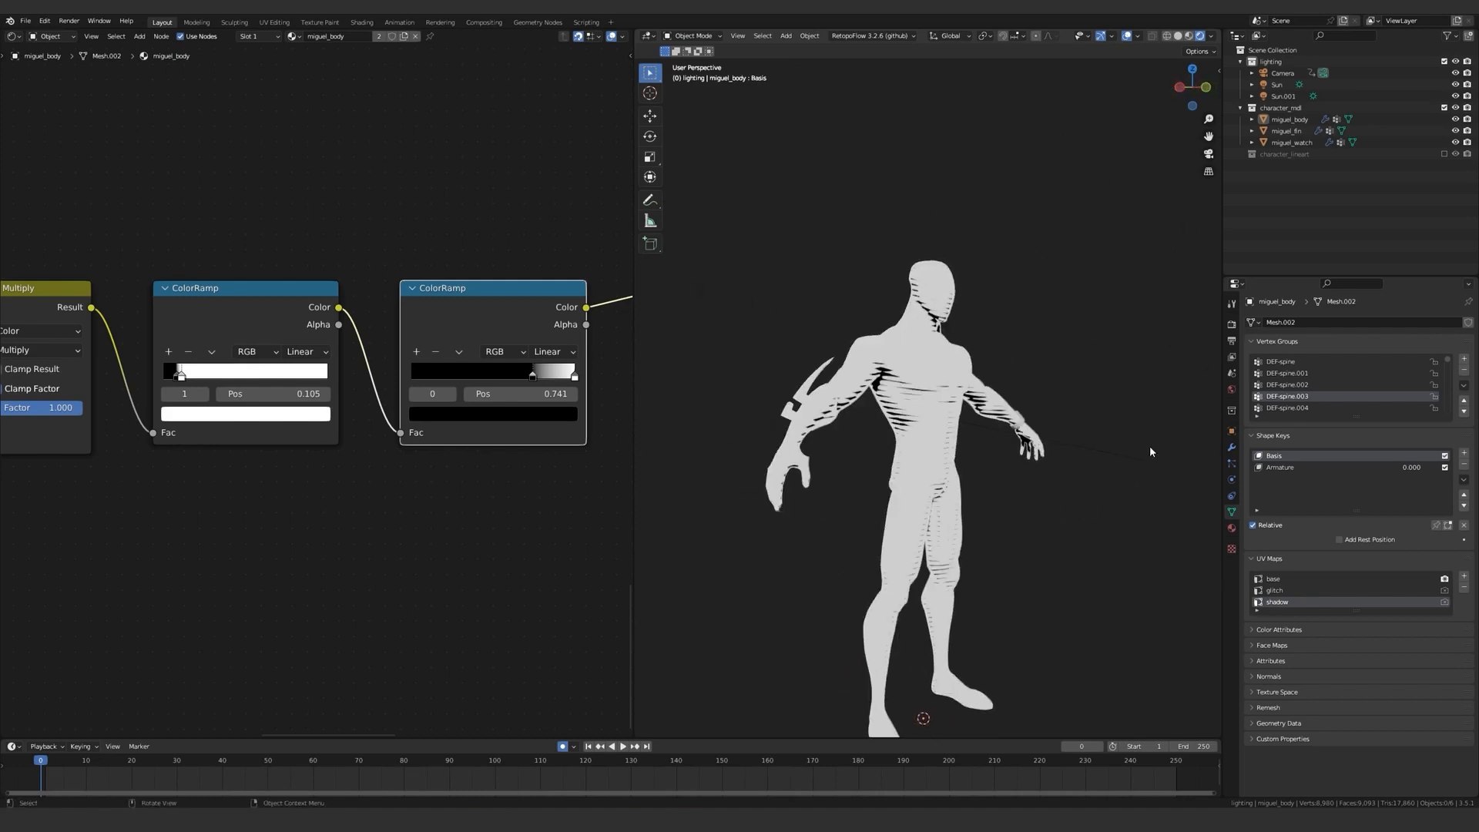
pyautogui.moveTo(975, 485); pyautogui.dragTo(845, 477, button='middle')
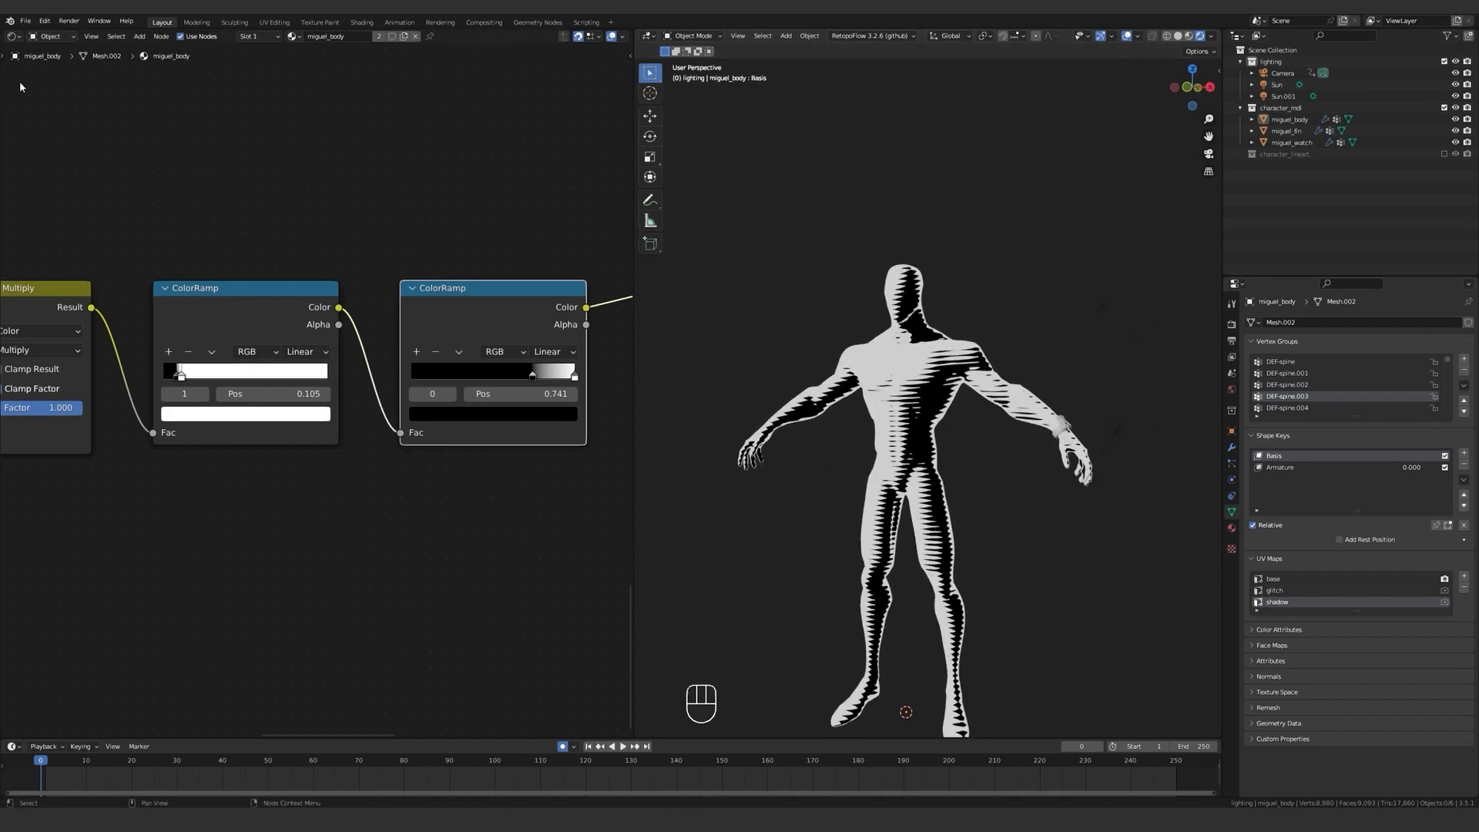
# Replace the node editor with the UV Editor and show the body's shadow UVs in Edit Mode beside a front view.
pyautogui.click(12, 36)
pyautogui.click(31, 95)
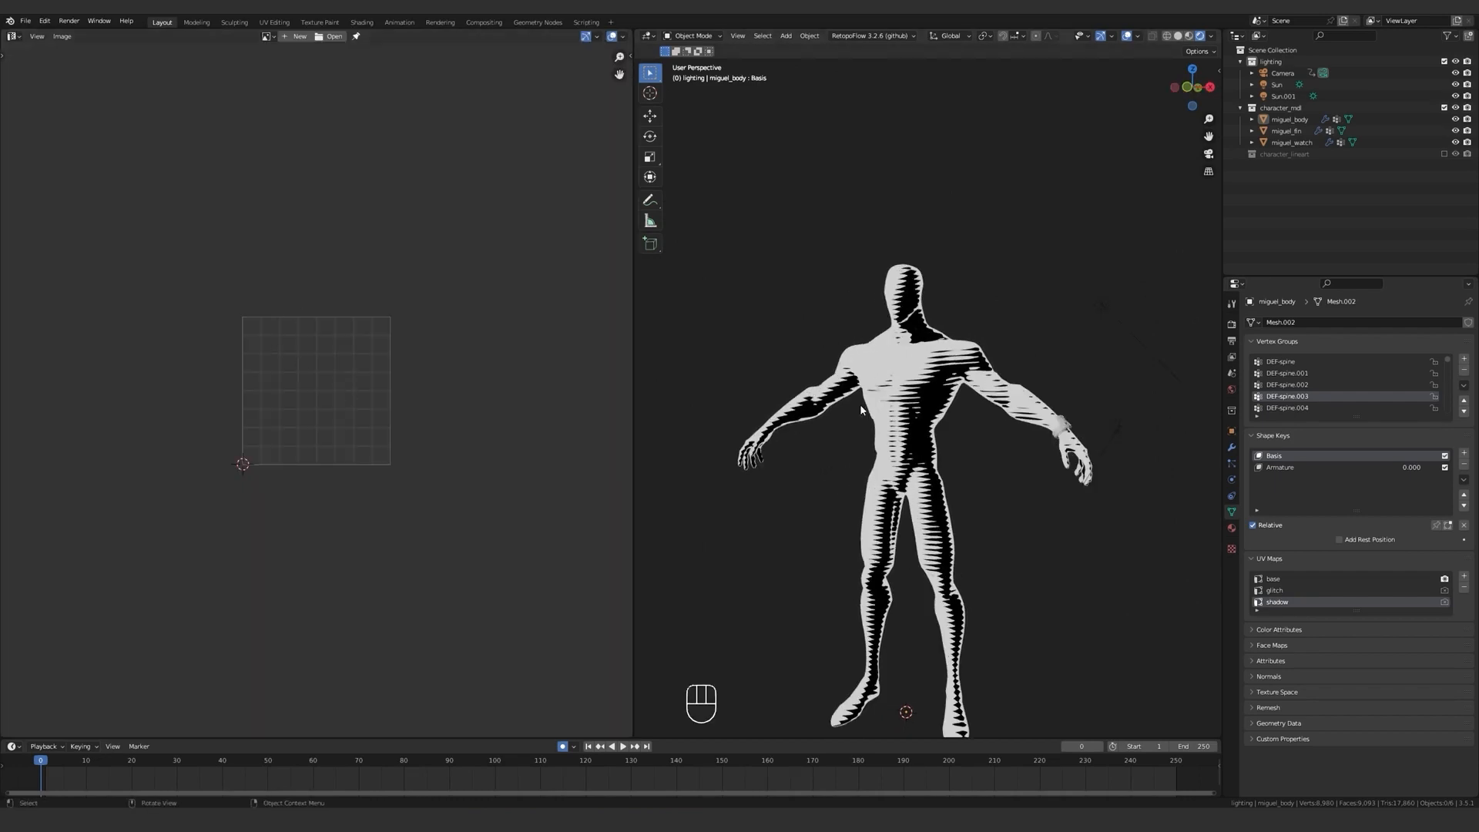
pyautogui.press('Tab')
pyautogui.scroll(6, 555, 427)
pyautogui.moveTo(878, 447); pyautogui.dragTo(921, 450, button='middle')
pyautogui.press('KP_1')
pyautogui.scroll(5, 926, 450)
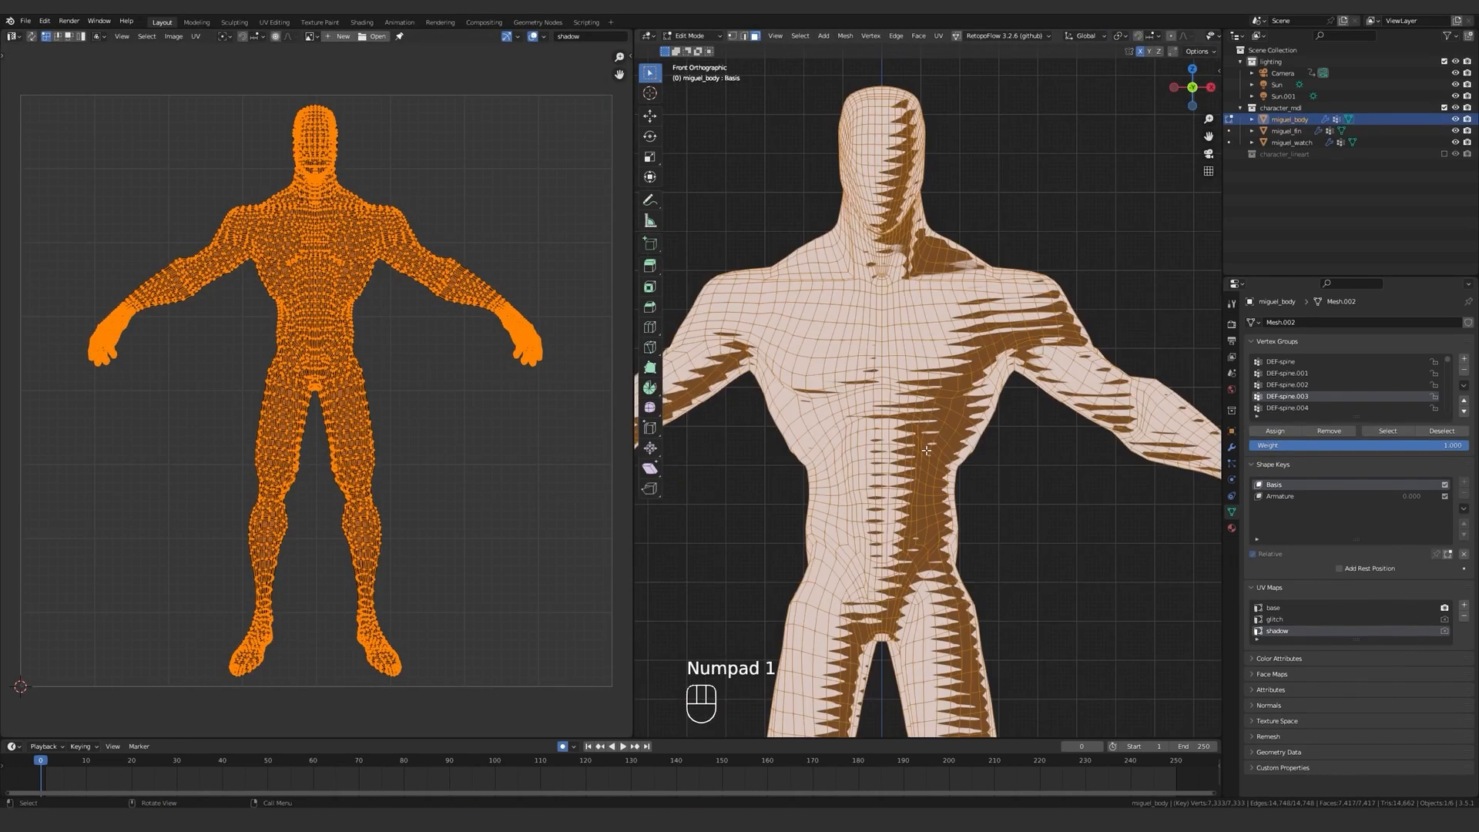
pyautogui.scroll(-4, 926, 416)
pyautogui.press('Tab')
pyautogui.press('Tab')
pyautogui.scroll(3, 508, 255)
pyautogui.keyDown('shift'); pyautogui.moveTo(509, 254); pyautogui.dragTo(247, 386, button='middle'); pyautogui.keyUp('shift')
pyautogui.click(354, 268)
# Split the UV Editor area and show the Shader Editor with the stripe nodes in the lower half.
pyautogui.moveTo(4, 734); pyautogui.dragTo(10, 471)
pyautogui.click(22, 479)
pyautogui.click(65, 591)
pyautogui.moveTo(178, 655); pyautogui.dragTo(287, 601, button='middle')
pyautogui.scroll(14, 308, 604)
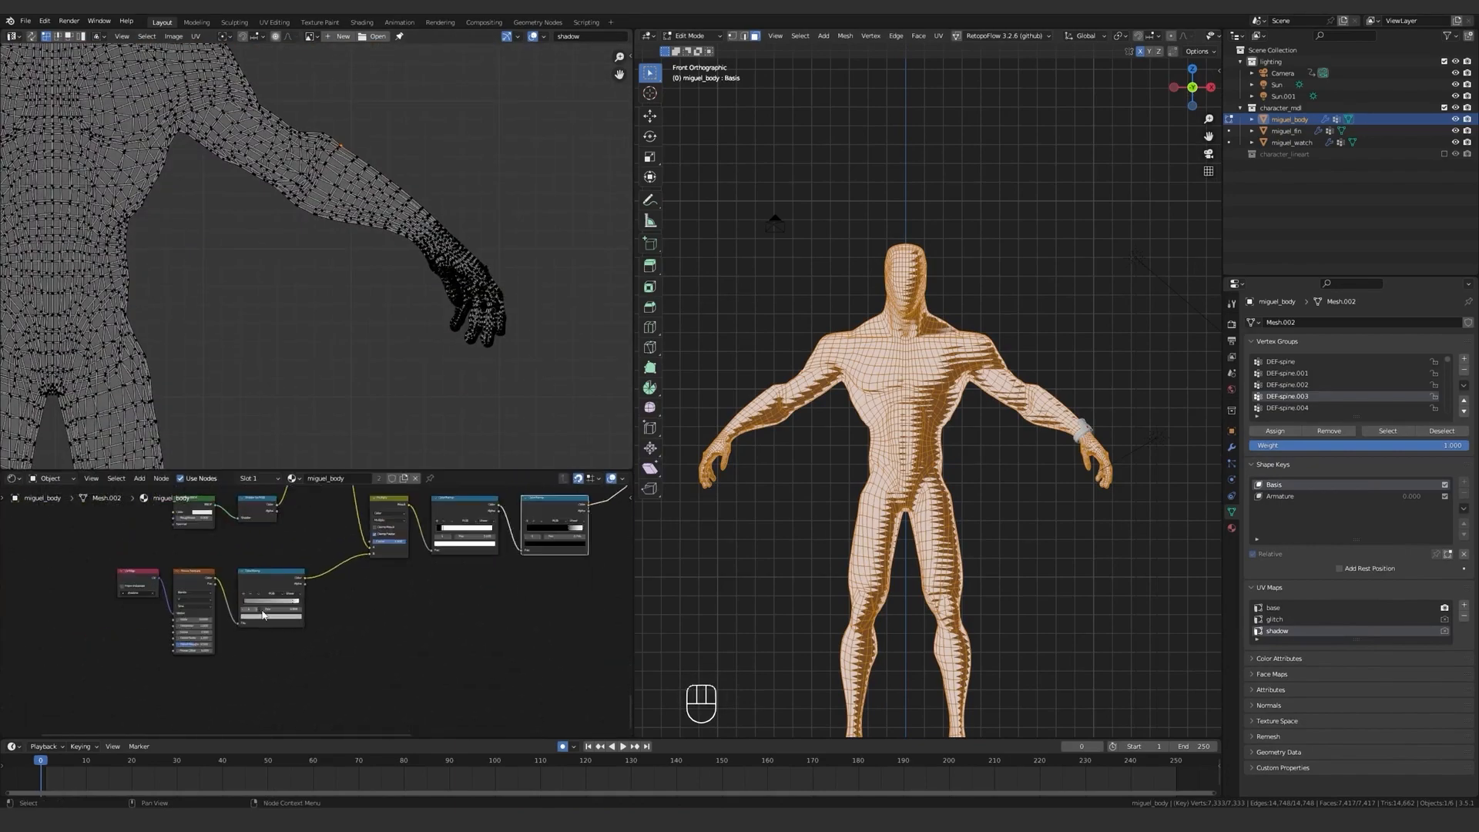
# Darken the first stop of the Wave Texture's ColorRamp and check the stripes on the body in Object Mode.
pyautogui.click(141, 590)
pyautogui.click(189, 623)
pyautogui.moveTo(254, 486); pyautogui.dragTo(254, 520)
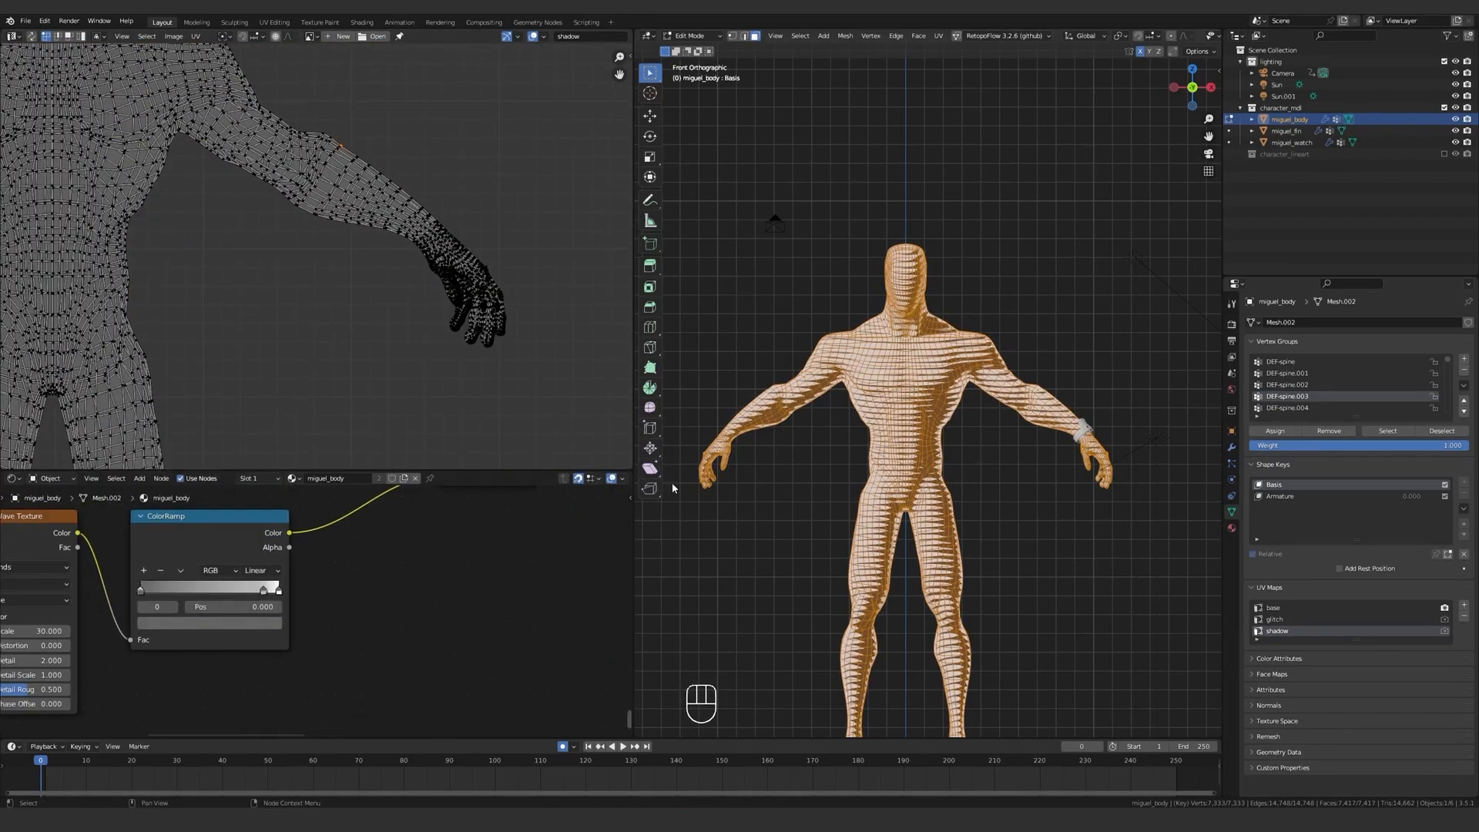
pyautogui.press('Tab')
pyautogui.scroll(2, 906, 380)
pyautogui.press('Tab')
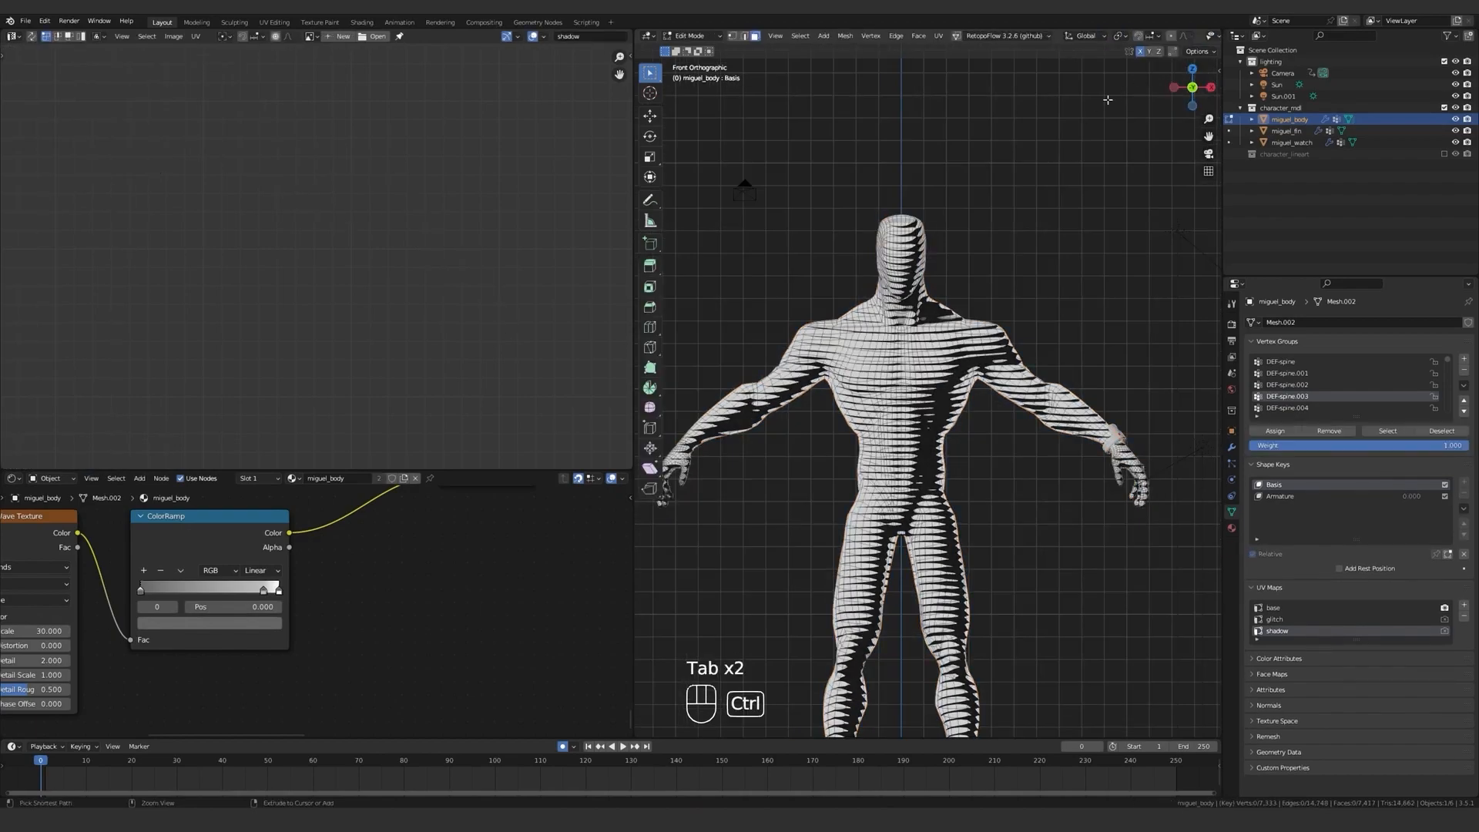
pyautogui.hotkey('ctrl', 'space')
pyautogui.hotkey('ctrl', 'space')
pyautogui.press('KP_4')
pyautogui.press('Tab')
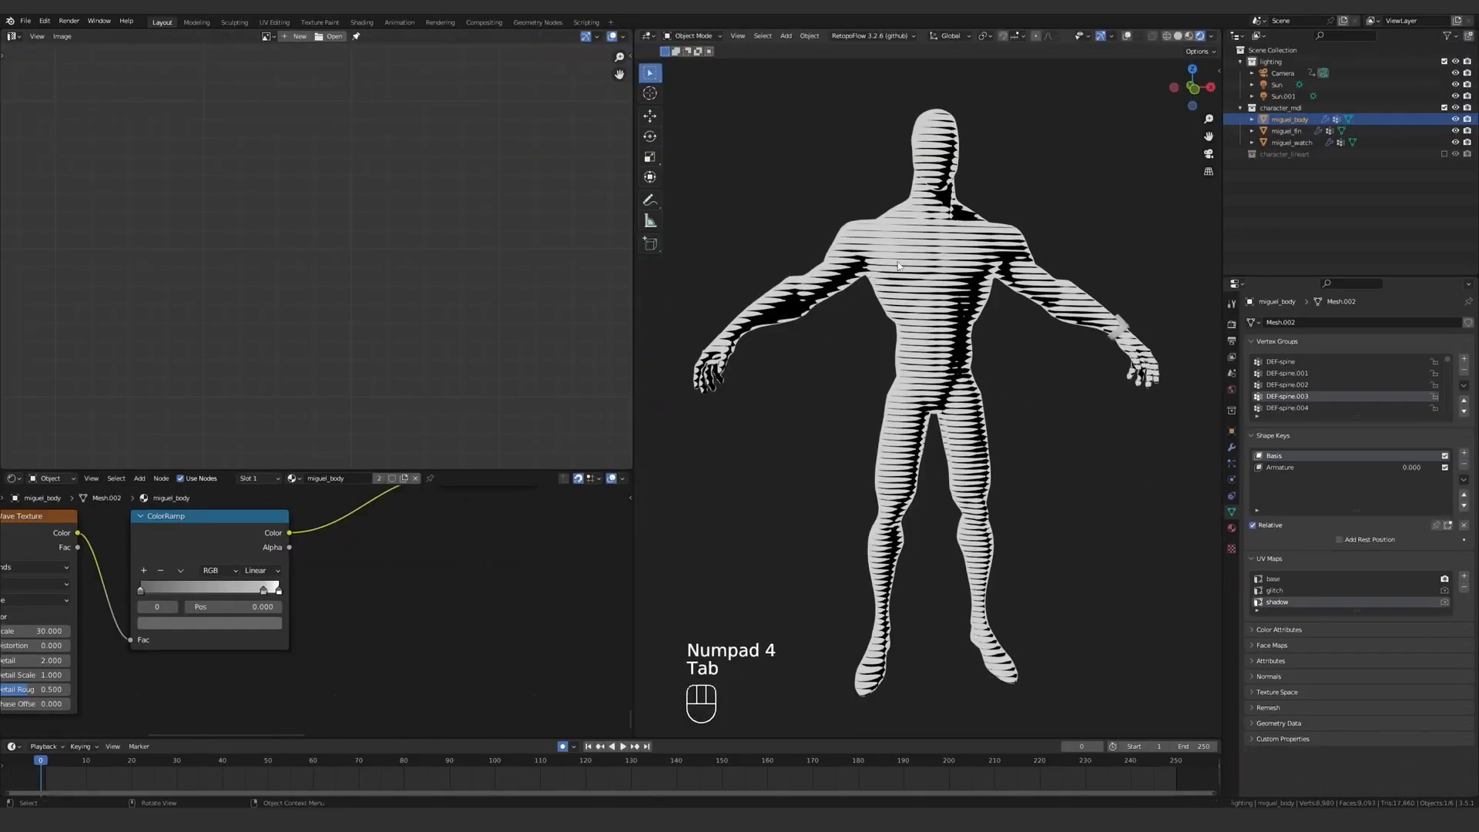
# Return to Edit Mode and circle-select the UVs of the character's left forearm and hand.
pyautogui.press('Tab')
pyautogui.press('a')
pyautogui.scroll(-6, 454, 300)
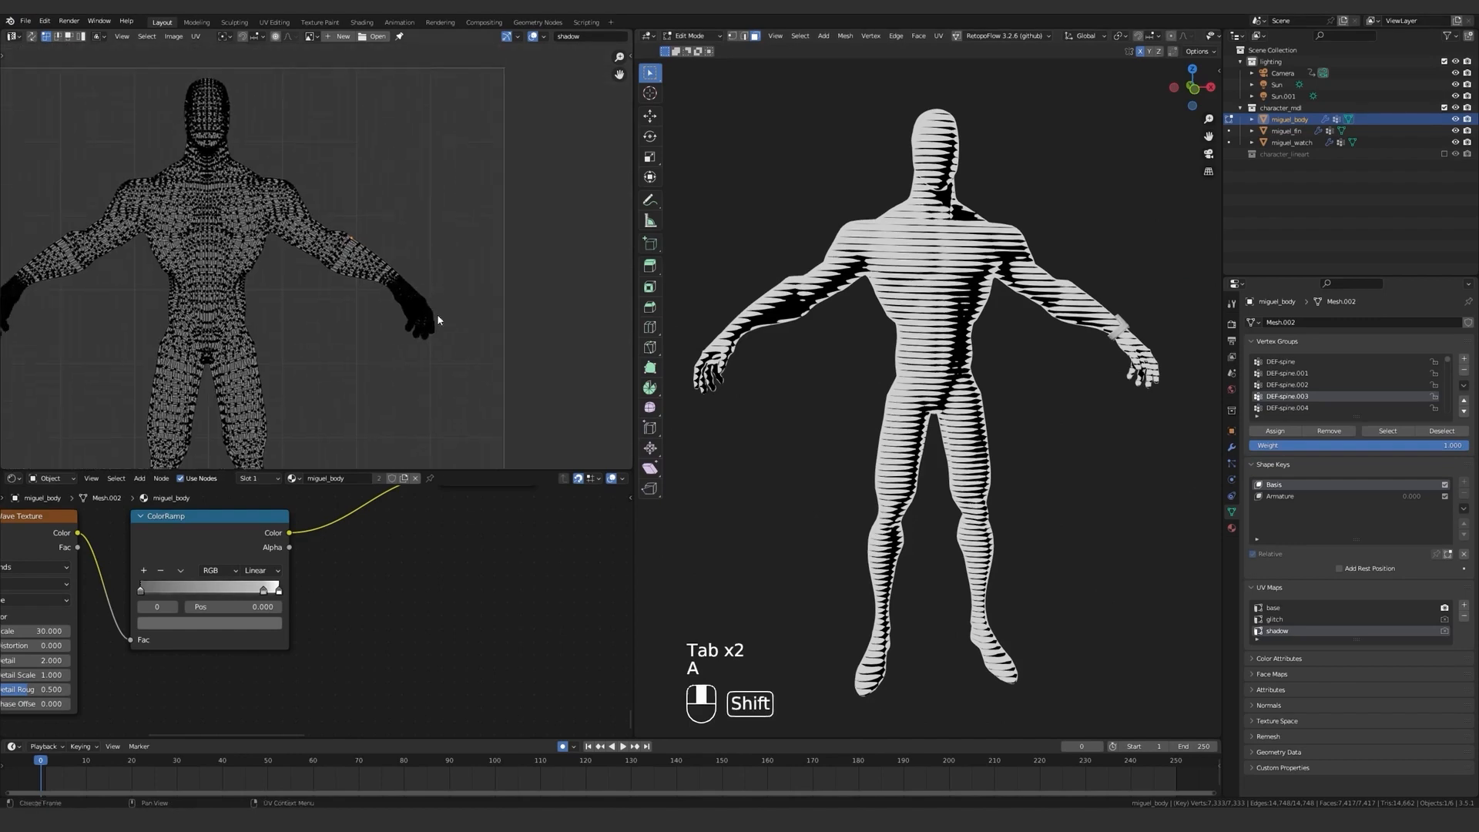
pyautogui.scroll(5, 368, 244)
pyautogui.moveTo(260, 231)
pyautogui.mouseDown()
pyautogui.moveTo(429, 271)
pyautogui.moveTo(561, 403)
pyautogui.mouseUp()
pyautogui.rightClick(347, 251)
pyautogui.scroll(-3, 398, 252)
pyautogui.scroll(2, 285, 165)
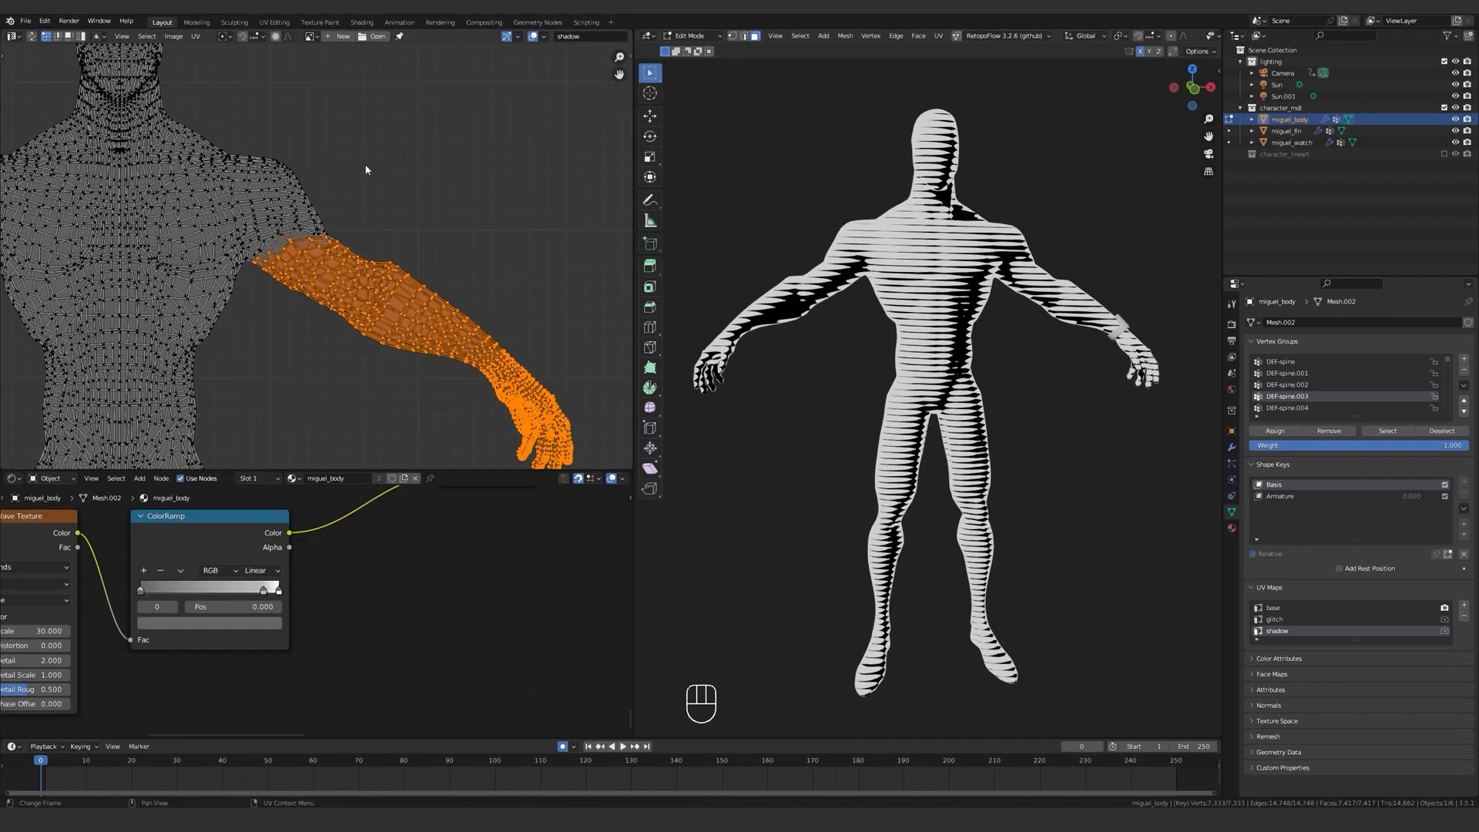
pyautogui.scroll(-1, 324, 193)
pyautogui.scroll(-1, 259, 173)
pyautogui.scroll(1, 269, 147)
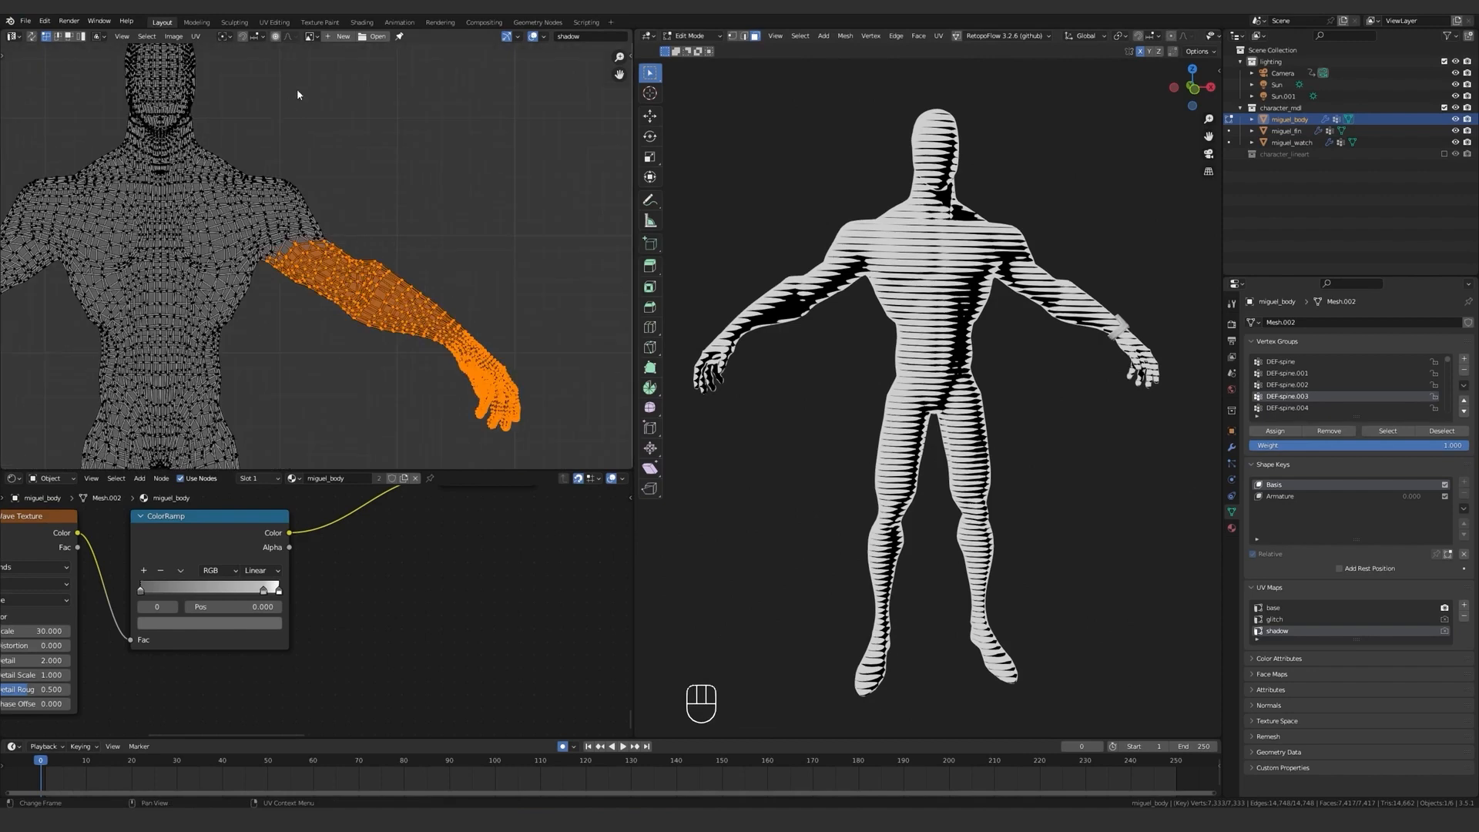
# Turn on proportional editing in the UV Editor and place the 2D cursor at the left shoulder as the pivot point.
pyautogui.click(292, 37)
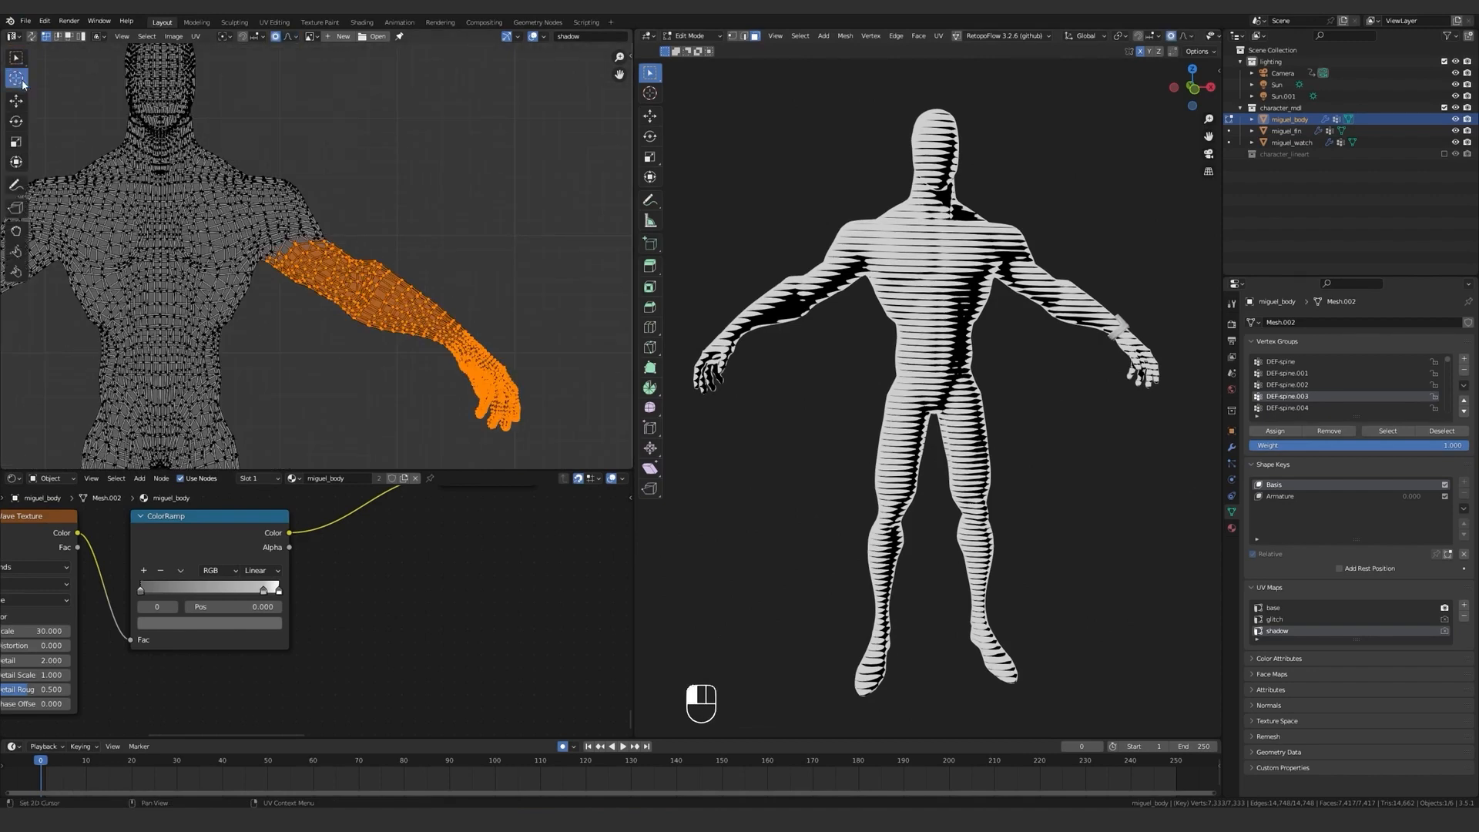
pyautogui.press('g')
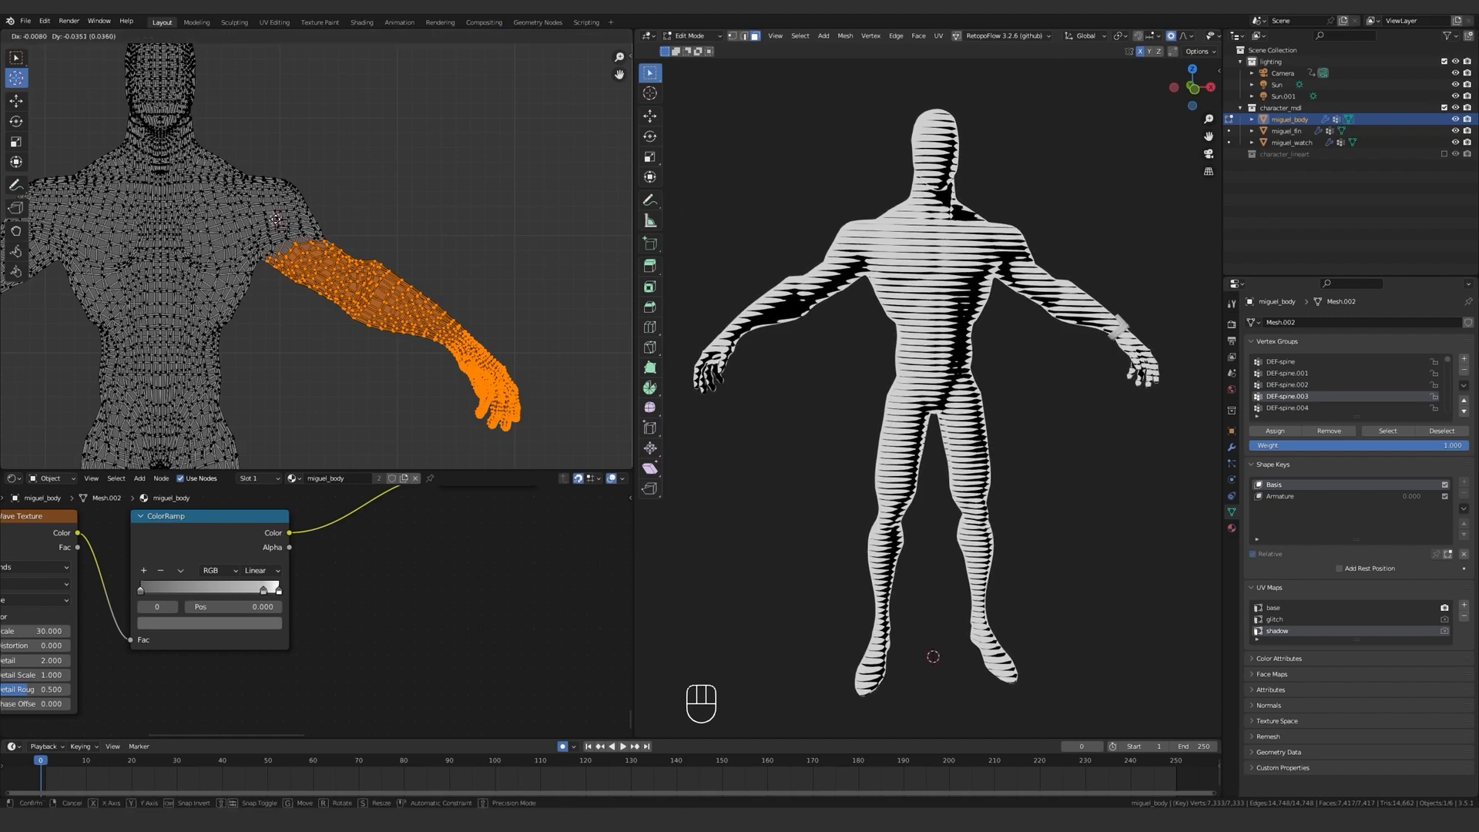
pyautogui.click(276, 220)
pyautogui.press('.')
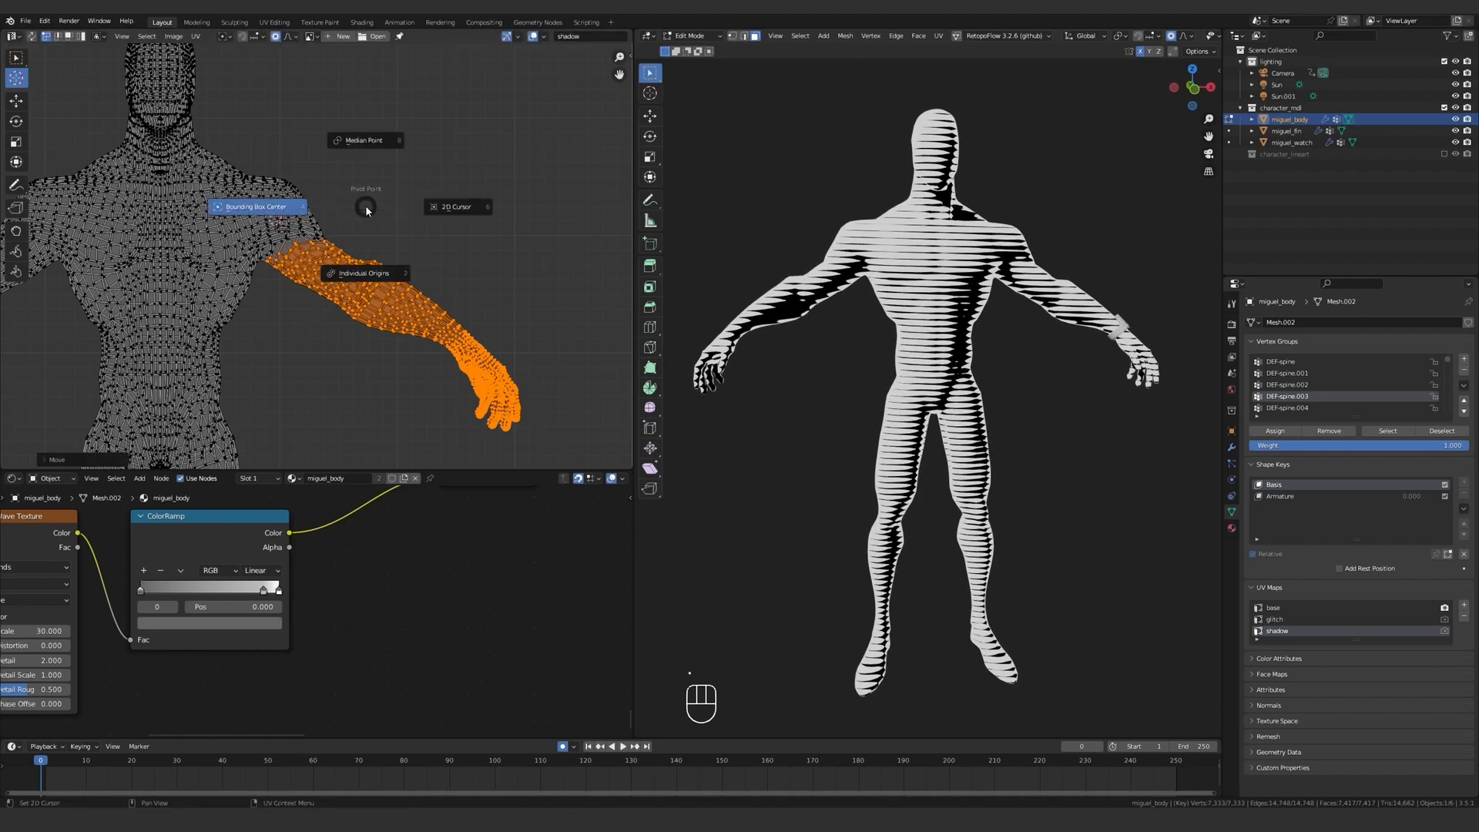
pyautogui.click(466, 213)
# Rotate the left arm's UVs down until they hang vertically, with proportional size 0.04, and inspect the arm stripes in Object Mode.
pyautogui.press('r')
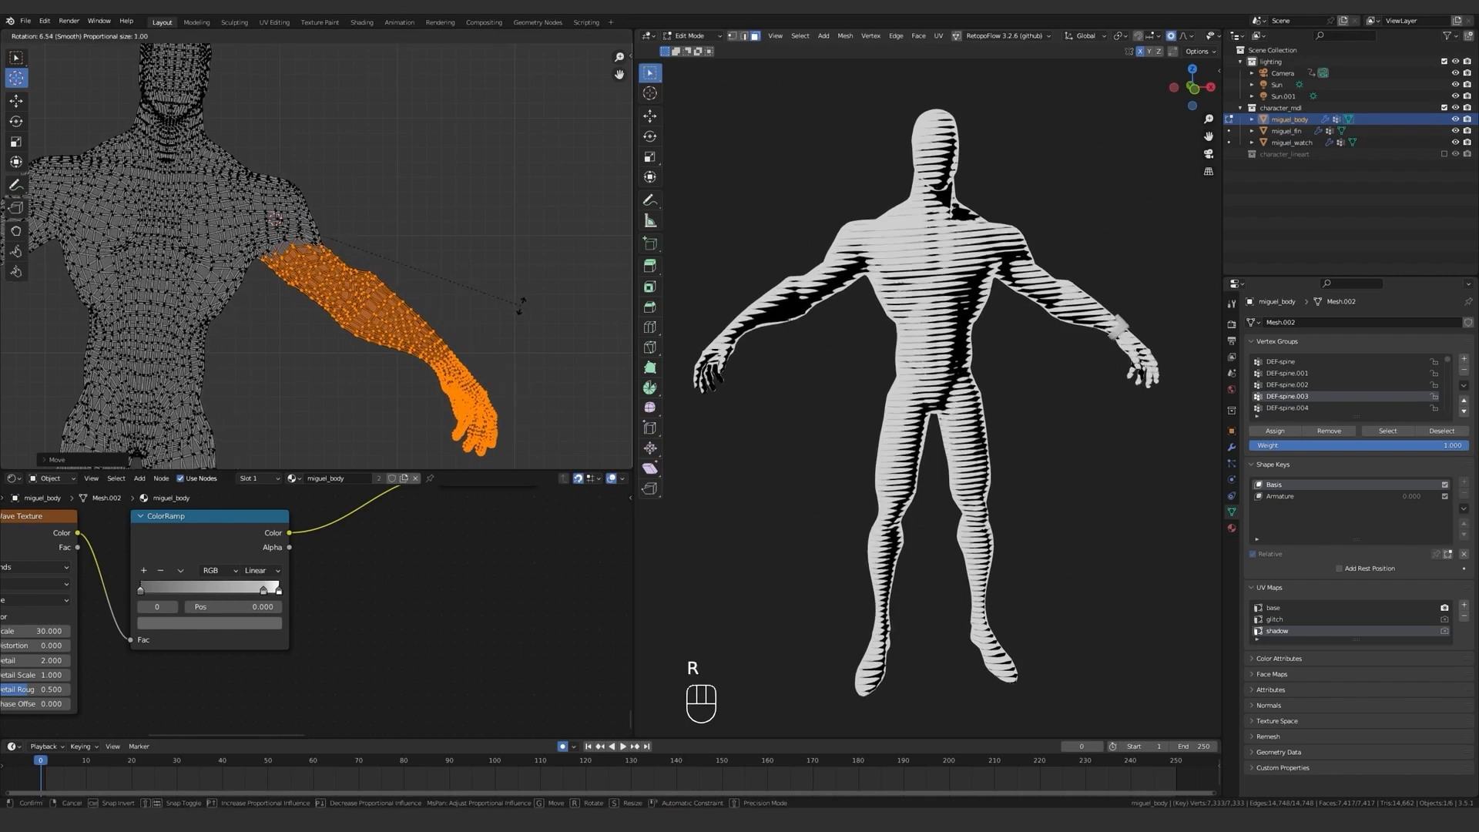
pyautogui.scroll(10, 443, 352)
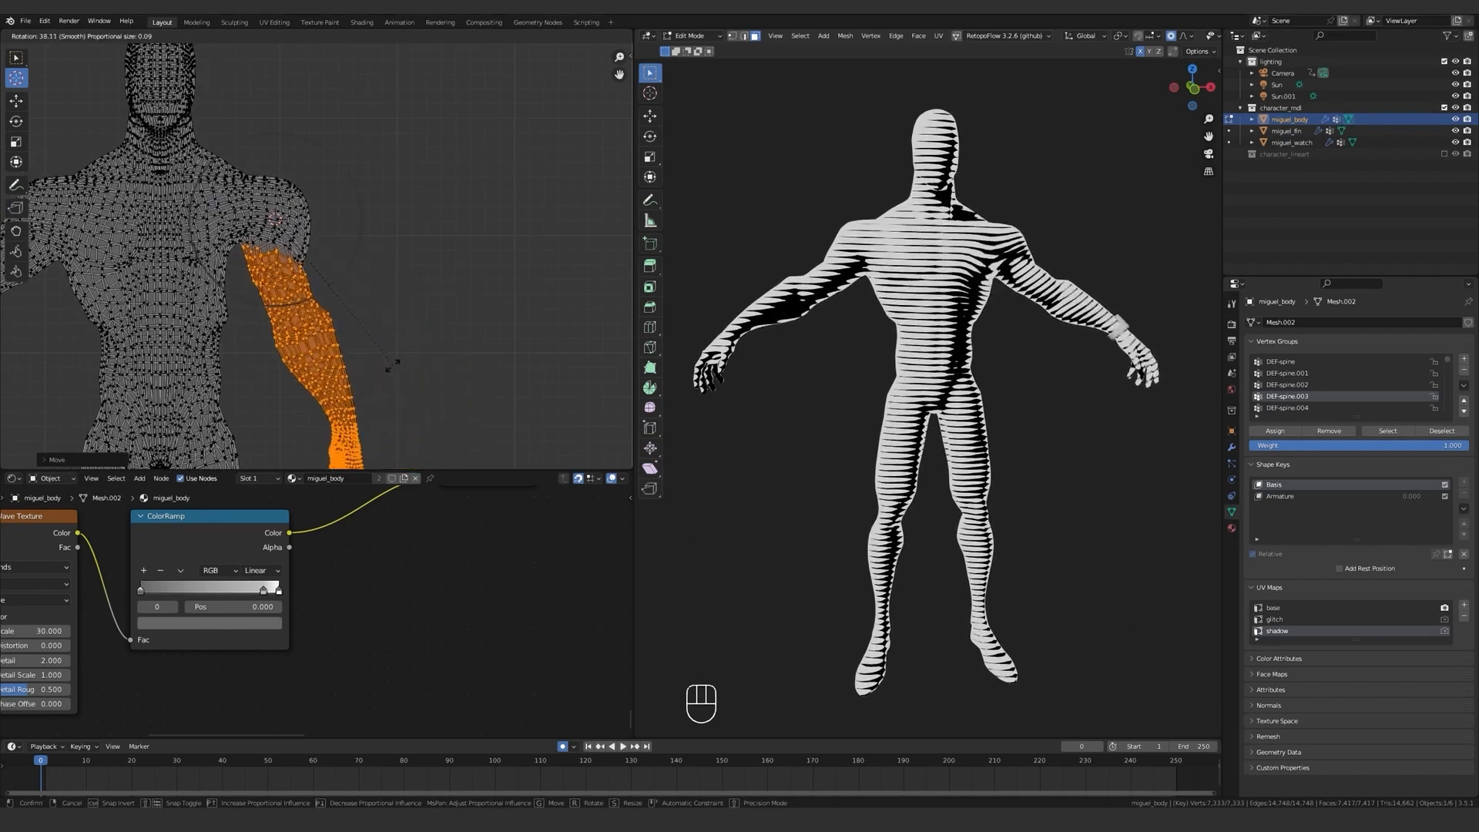
pyautogui.scroll(4, 360, 385)
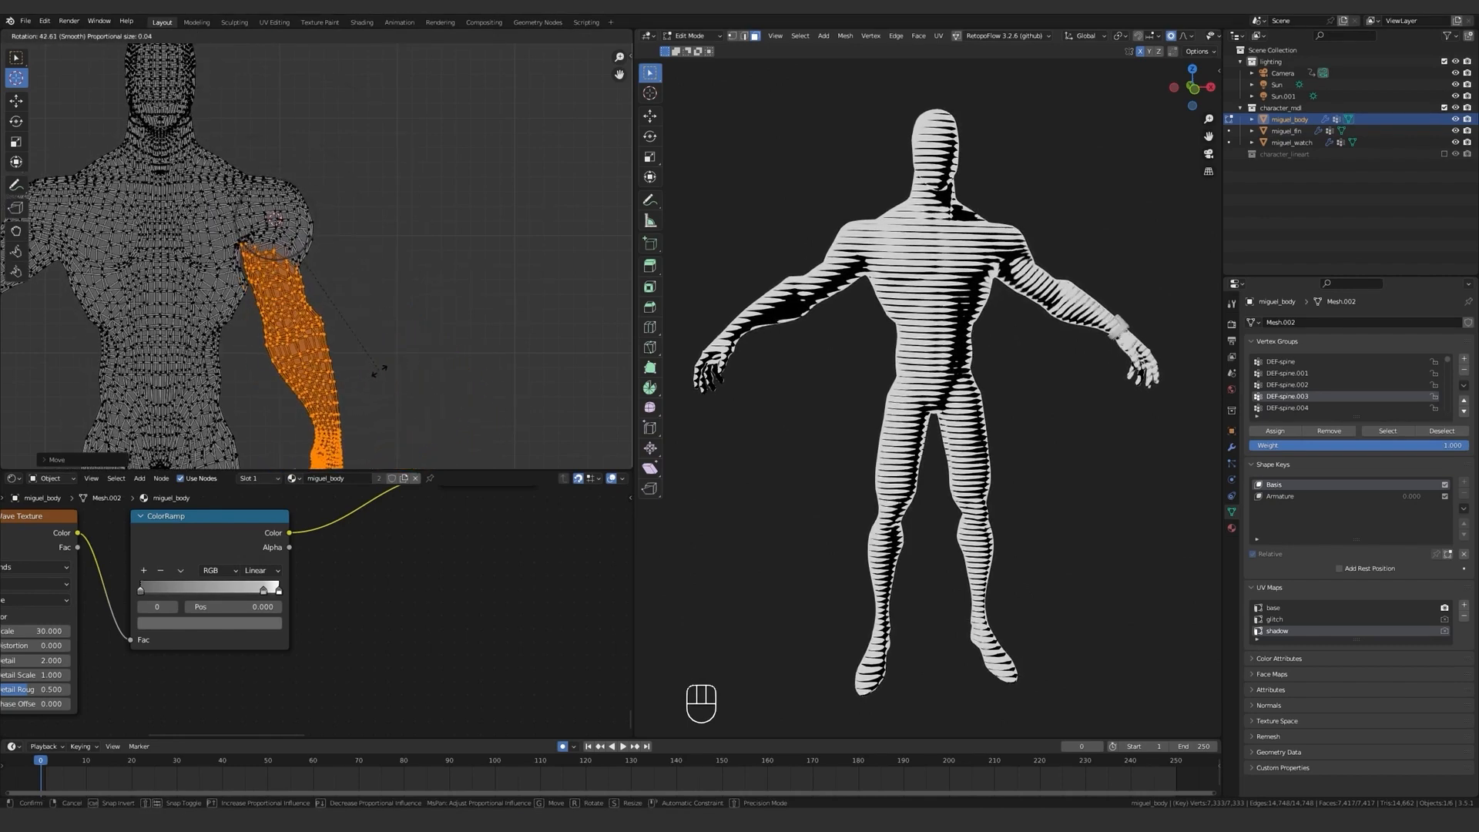
pyautogui.click(341, 383)
pyautogui.press('Tab')
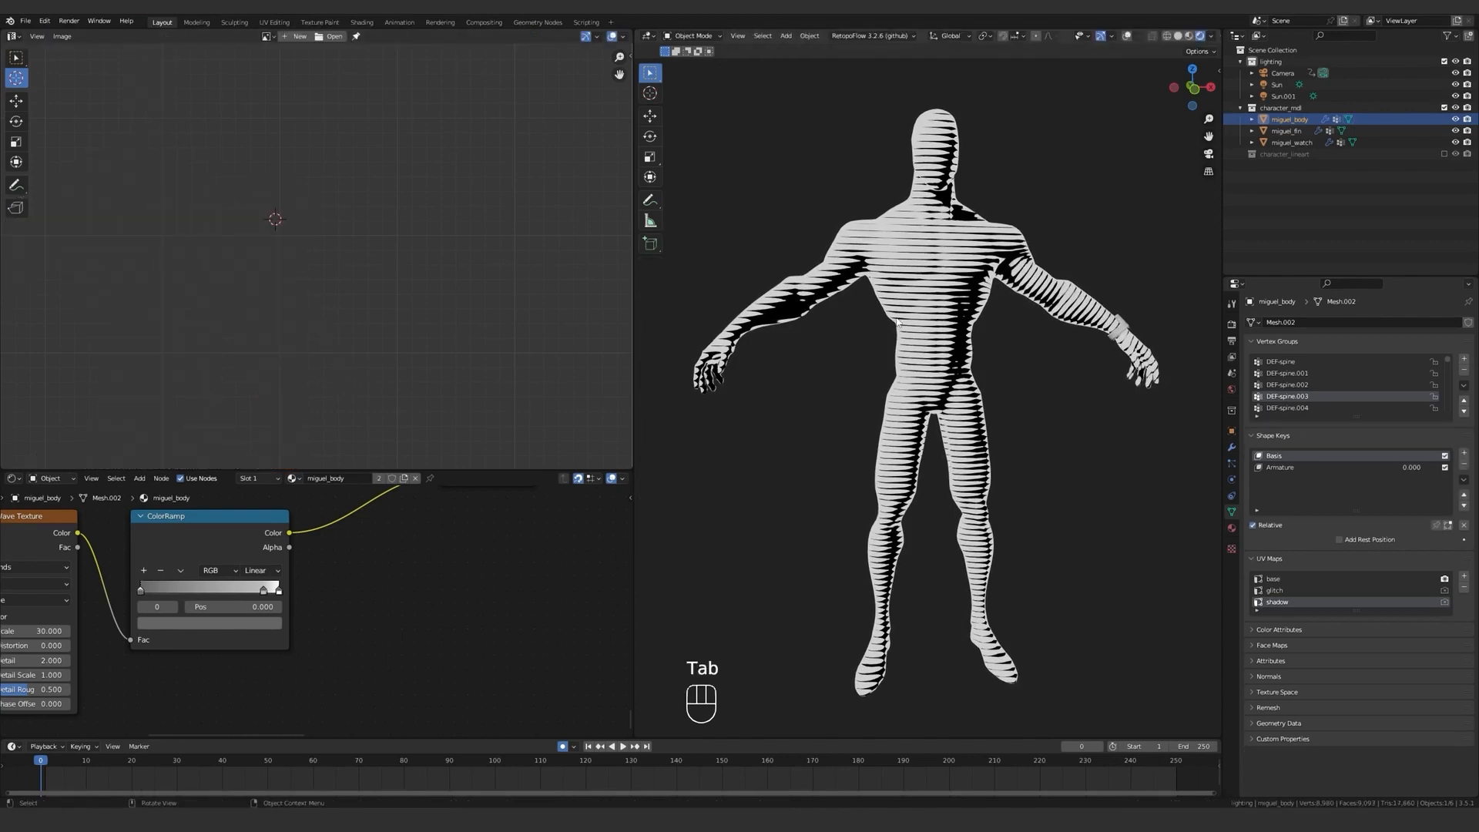
pyautogui.moveTo(1028, 339); pyautogui.dragTo(777, 339, button='middle')
pyautogui.moveTo(755, 295)
pyautogui.mouseDown(button='middle')
pyautogui.moveTo(971, 323)
pyautogui.moveTo(1000, 392)
pyautogui.moveTo(1079, 389)
pyautogui.mouseUp(button='middle')
pyautogui.scroll(2, 976, 333)
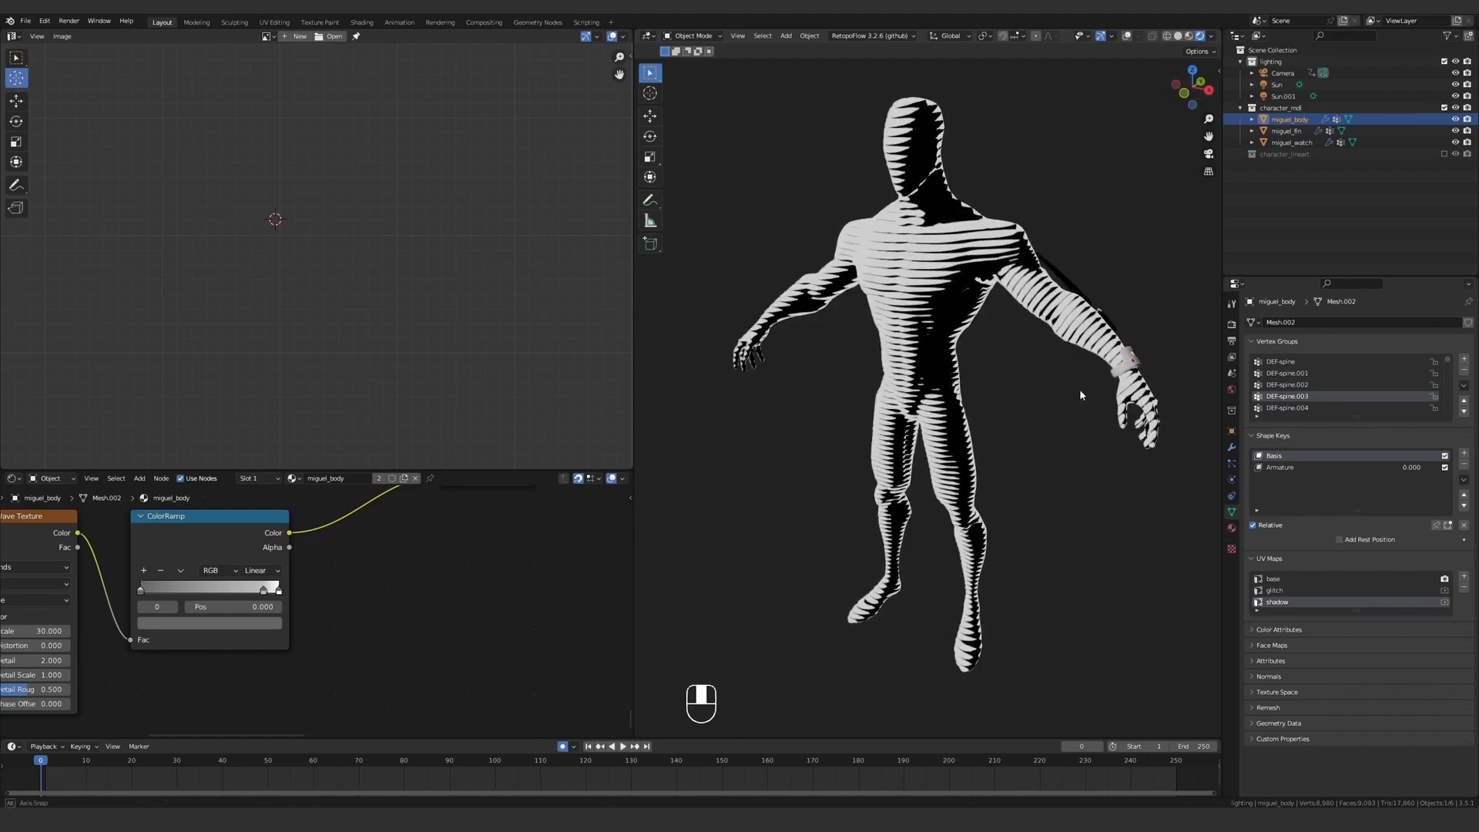
# Circle-select the UVs of the character's right forearm and hand in Edit Mode.
pyautogui.press('Tab')
pyautogui.keyDown('shift'); pyautogui.moveTo(416, 293); pyautogui.dragTo(502, 304, button='middle'); pyautogui.keyUp('shift')
pyautogui.scroll(3, 231, 223)
pyautogui.press('c')
pyautogui.moveTo(377, 240); pyautogui.dragTo(131, 380)
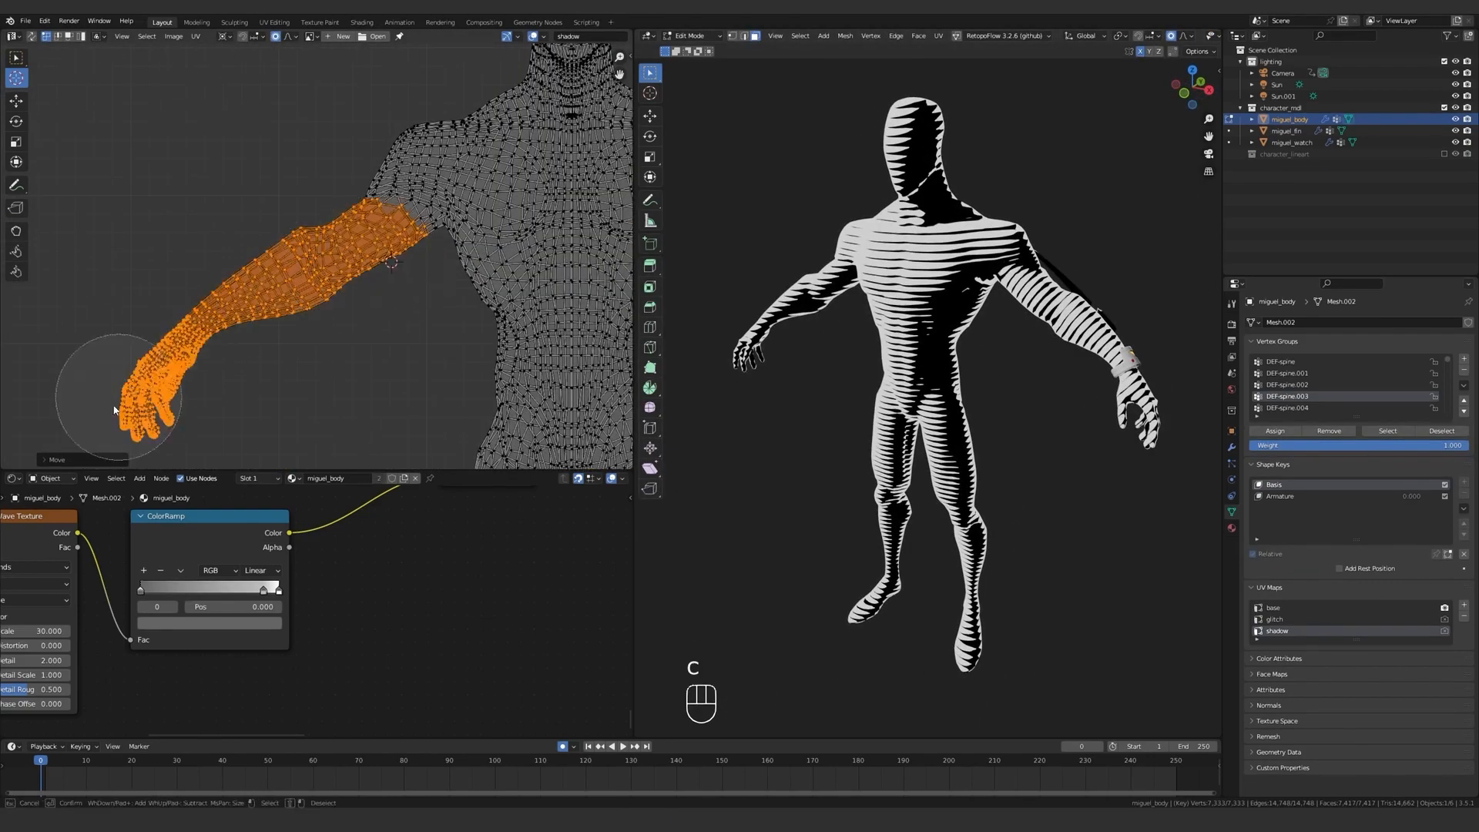
# Try to rotate the right arm's UVs down around the right shoulder until they hang vertically, and check the stripes in Object Mode.
pyautogui.scroll(-1, 185, 254)
pyautogui.click(399, 204)
pyautogui.scroll(-1, 462, 231)
pyautogui.press('r')
pyautogui.press('r')
pyautogui.click(551, 131)
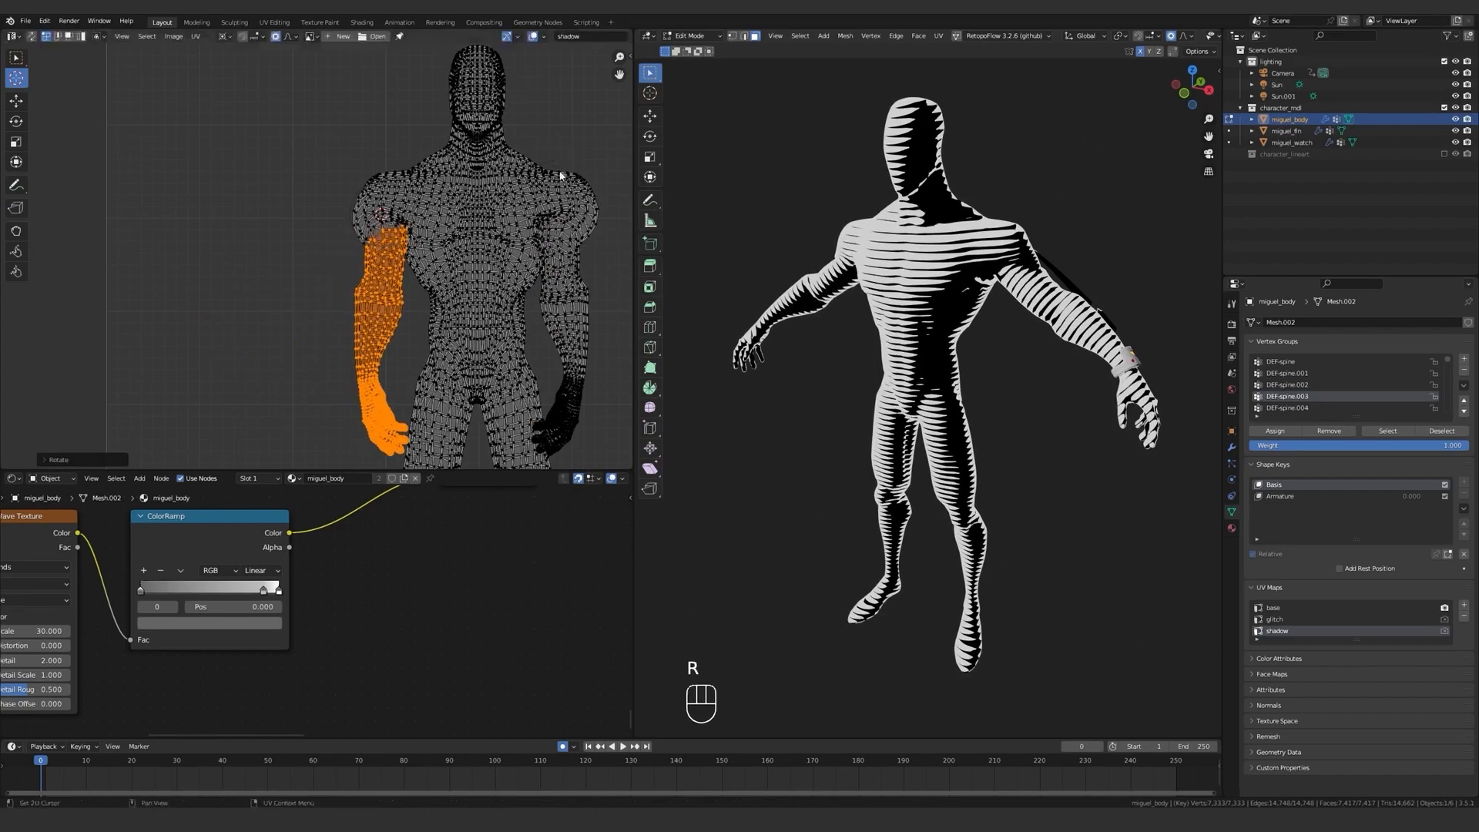
pyautogui.press('g')
pyautogui.click(563, 255)
pyautogui.press('Tab')
pyautogui.press('Tab')
# Undo the rotation and move of the right arm's UVs.
pyautogui.click(583, 272)
pyautogui.scroll(-4, 566, 308)
pyautogui.keyDown('shift'); pyautogui.moveTo(534, 376); pyautogui.dragTo(541, 296, button='middle'); pyautogui.keyUp('shift')
pyautogui.scroll(3, 536, 285)
pyautogui.hotkey('ctrl', 'z')
pyautogui.hotkey('ctrl', 'z')
pyautogui.hotkey('ctrl', 'z')
pyautogui.hotkey('ctrl', 'z')
pyautogui.hotkey('ctrl', 'z')
pyautogui.hotkey('ctrl', 'z')
pyautogui.hotkey('ctrl', 'z')
pyautogui.hotkey('ctrl', 'z')
pyautogui.hotkey('ctrl', 'z')
pyautogui.hotkey('ctrl', 'z')
pyautogui.hotkey('ctrl', 'z')
pyautogui.hotkey('ctrl', 'z')
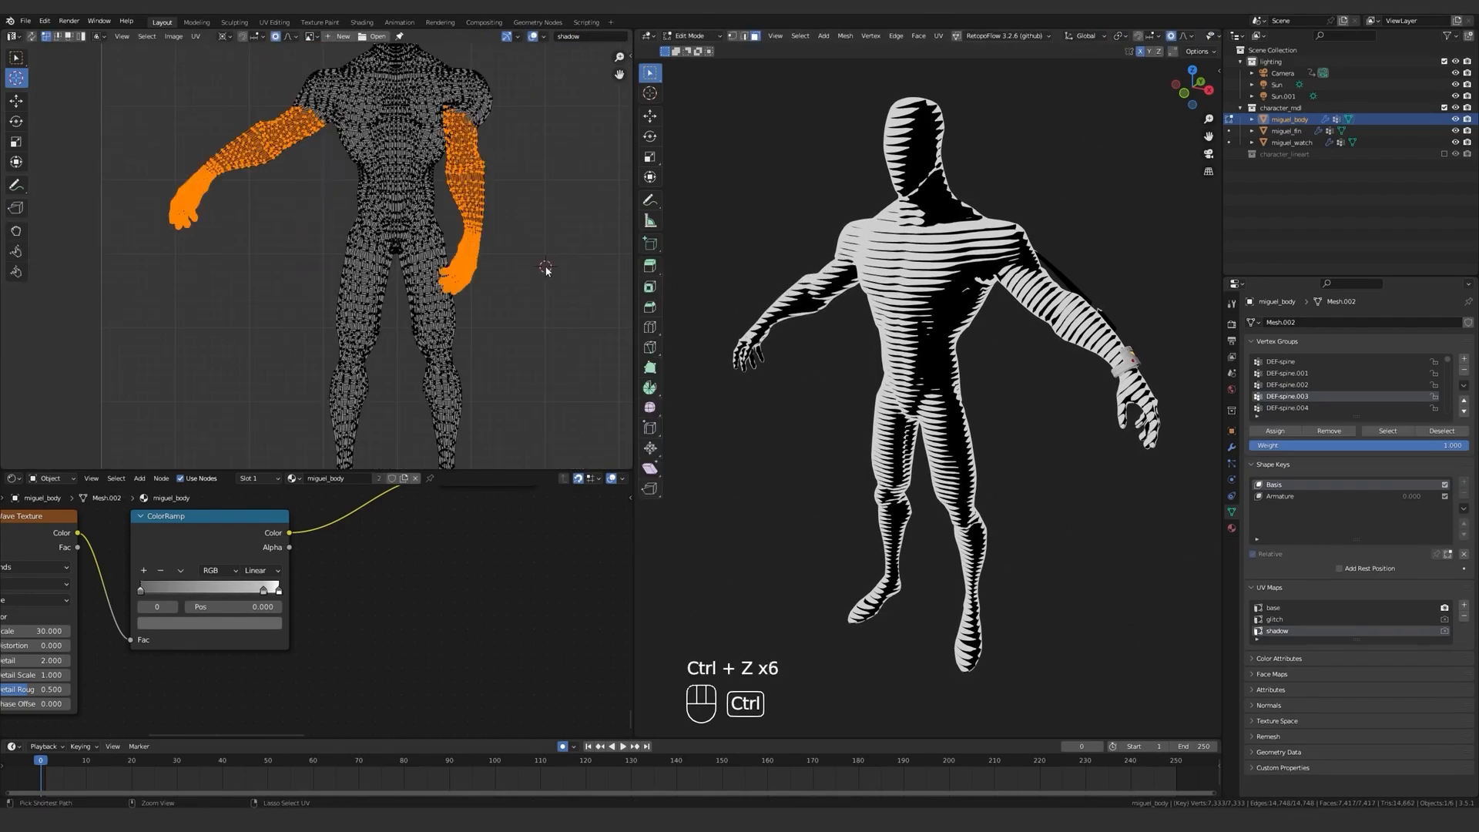
# Nudge the left arm's UVs and check the arm stripes in Object Mode.
pyautogui.hotkey('ctrl', 'shift', 'z')
pyautogui.scroll(2, 531, 254)
pyautogui.press('g')
pyautogui.click(517, 296)
pyautogui.press('Tab')
pyautogui.press('Tab')
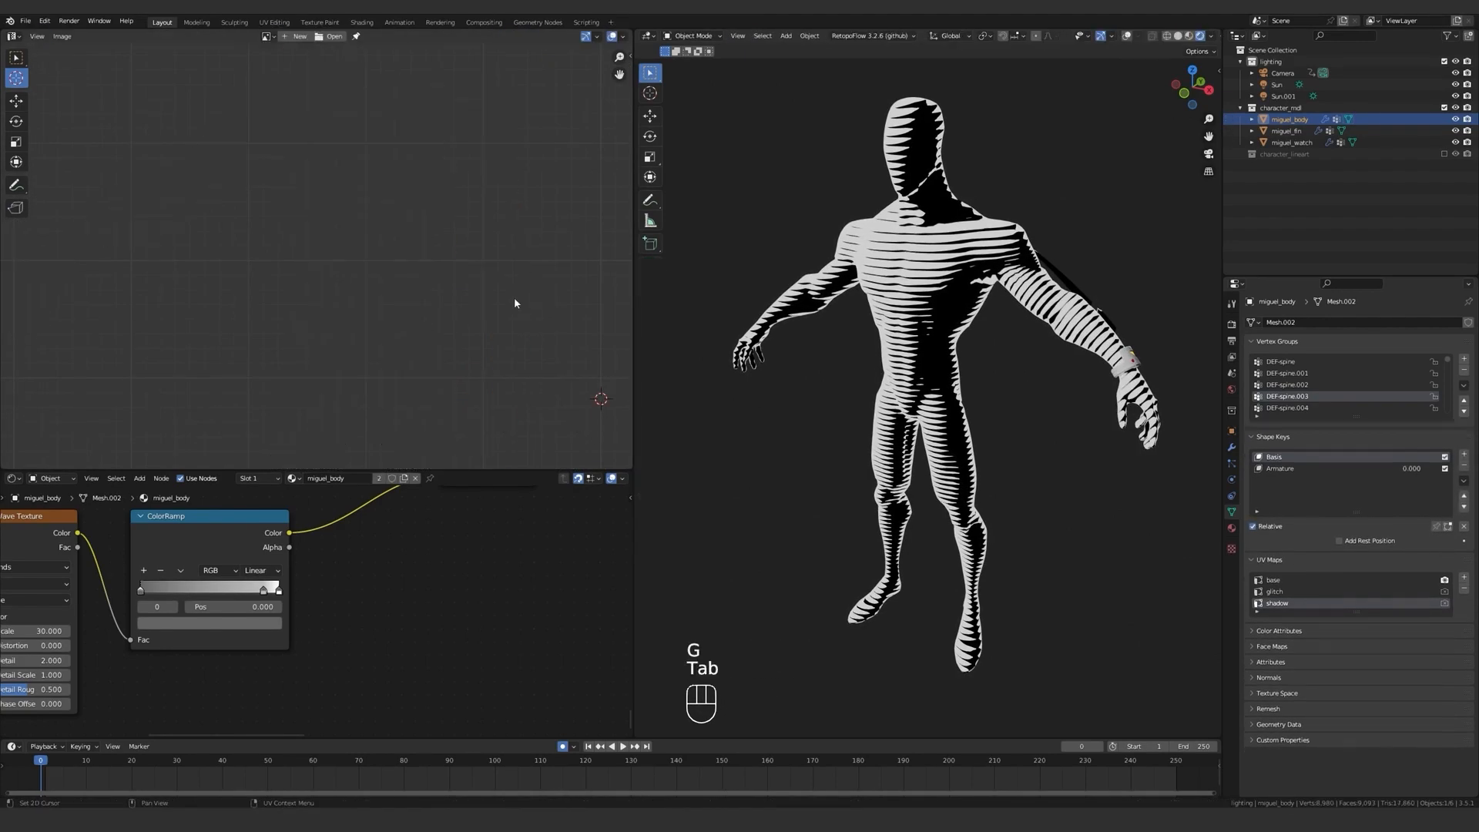
# Place the 2D cursor at the right shoulder and circle-select the UVs of the right forearm and hand again.
pyautogui.click(260, 289)
pyautogui.keyDown('shift'); pyautogui.moveTo(261, 289); pyautogui.dragTo(384, 292, button='middle'); pyautogui.keyUp('shift')
pyautogui.press('c')
pyautogui.moveTo(314, 251); pyautogui.dragTo(267, 274)
# Rotate the right arm's UVs down until they hang vertically, with proportional size 0.04, and inspect the arm stripes in Object Mode.
pyautogui.press('g')
pyautogui.press('r')
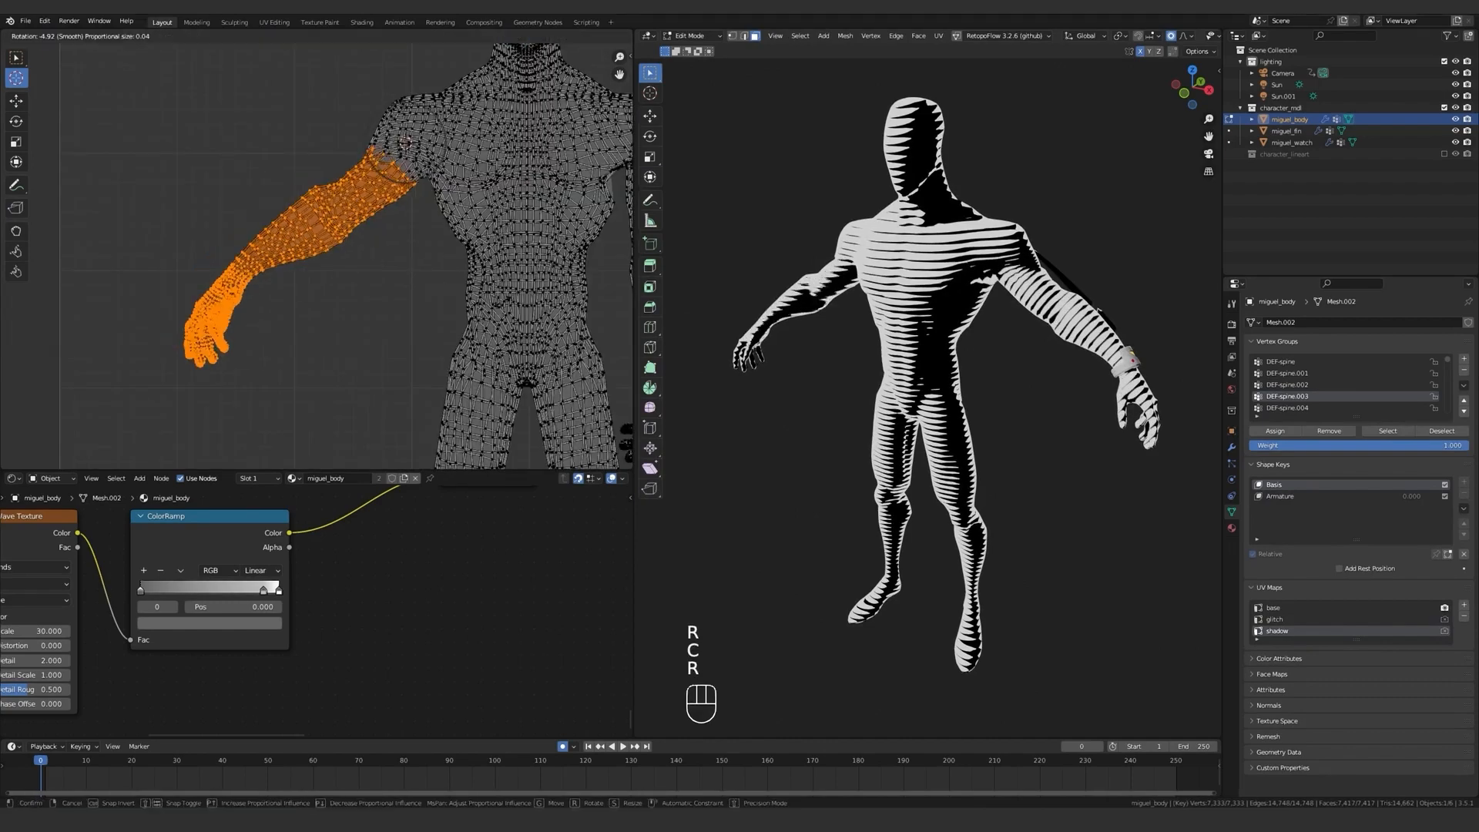
pyautogui.click(539, 308)
pyautogui.press('g')
pyautogui.click(543, 304)
pyautogui.press('Tab')
pyautogui.moveTo(925, 308); pyautogui.dragTo(1125, 366, button='middle')
pyautogui.press('Tab')
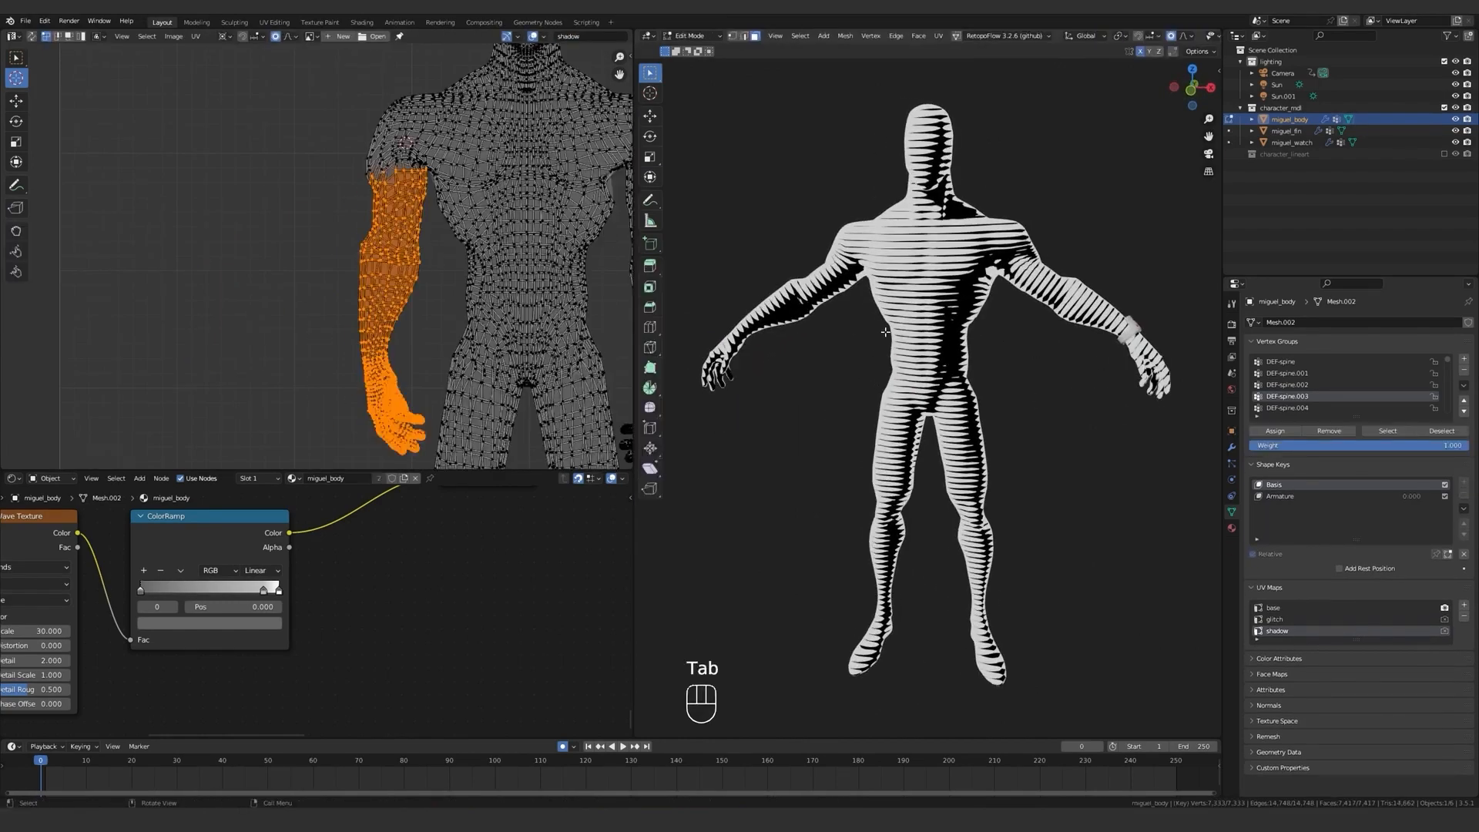
# Circle-select the UVs of the character's right leg from the thigh down to the foot.
pyautogui.moveTo(413, 439); pyautogui.dragTo(362, 293, button='middle')
pyautogui.press('c')
pyautogui.moveTo(408, 250)
pyautogui.mouseDown()
pyautogui.moveTo(445, 270)
pyautogui.moveTo(422, 339)
pyautogui.mouseUp()
pyautogui.scroll(-3, 380, 349)
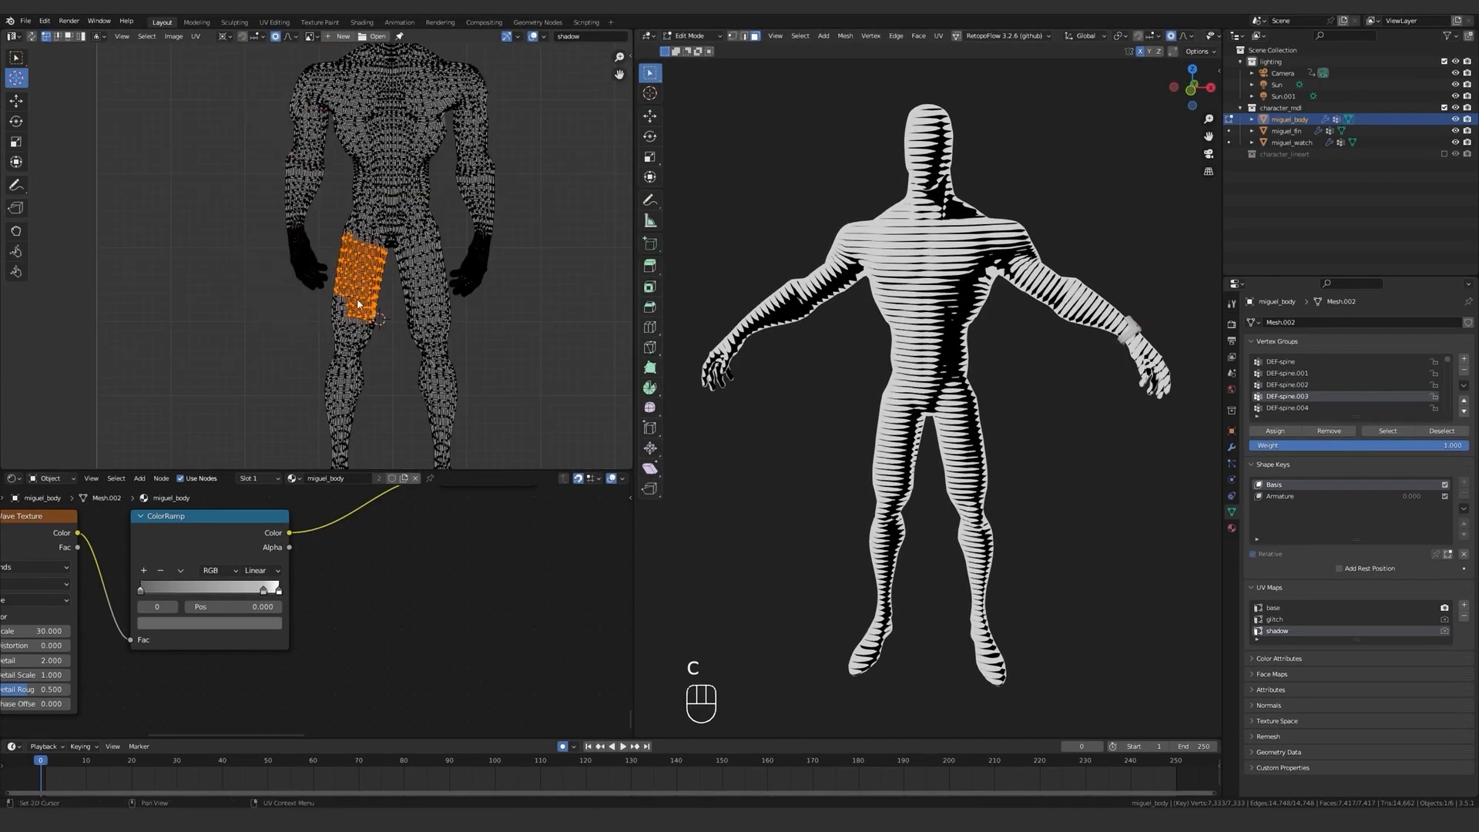
pyautogui.keyDown('shift'); pyautogui.moveTo(353, 425); pyautogui.dragTo(362, 347, button='middle'); pyautogui.keyUp('shift')
pyautogui.press('c')
pyautogui.moveTo(347, 408); pyautogui.dragTo(350, 450)
# Rotate the right leg's UVs around the hip until the leg stands vertical, with proportional size 0.04.
pyautogui.press('g')
pyautogui.click(551, 302)
pyautogui.press('r')
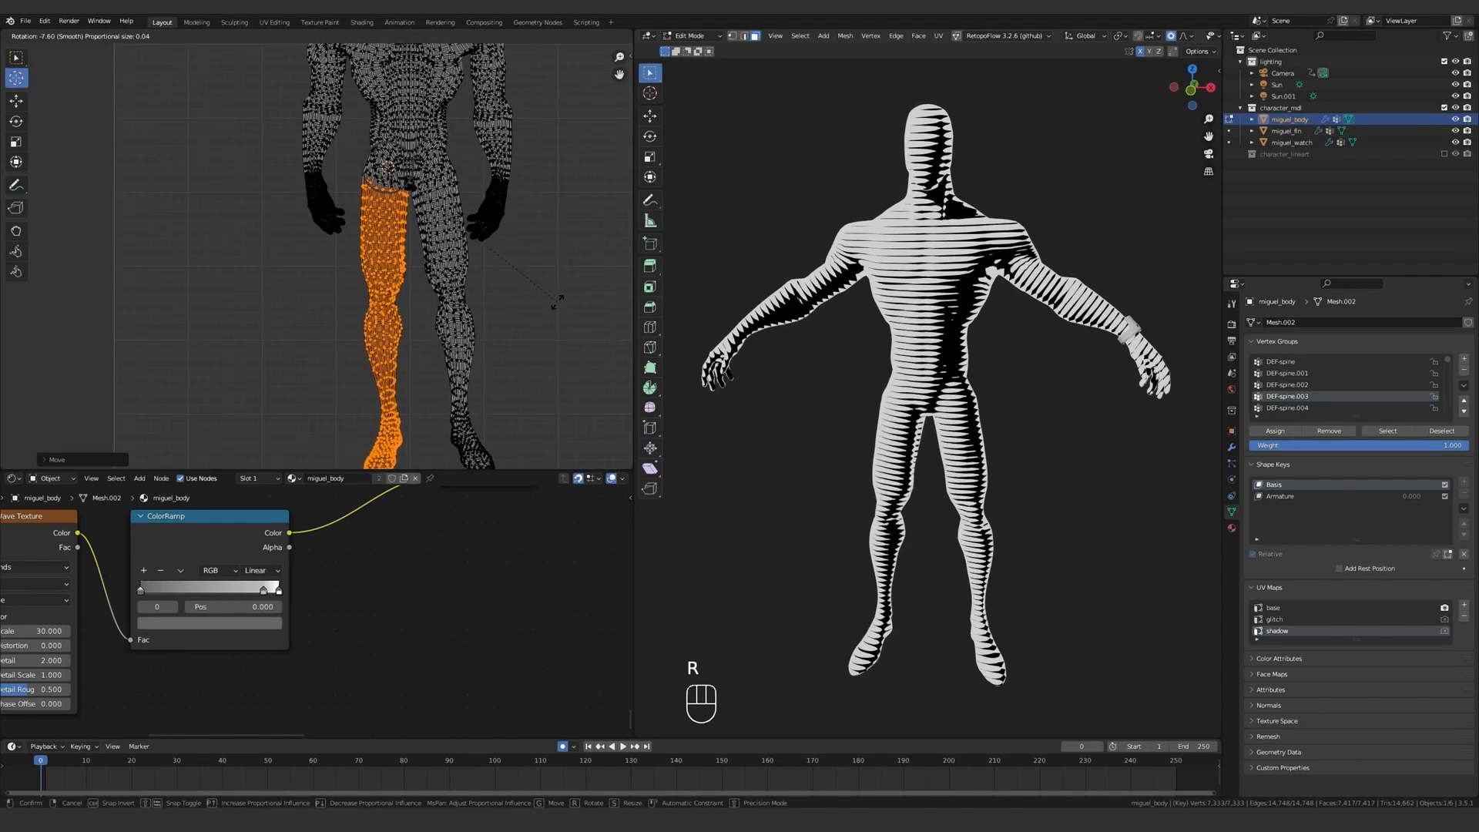
pyautogui.click(555, 300)
pyautogui.press('c')
pyautogui.press('a')
pyautogui.hotkey('ctrl', 'z')
pyautogui.hotkey('ctrl', 'z')
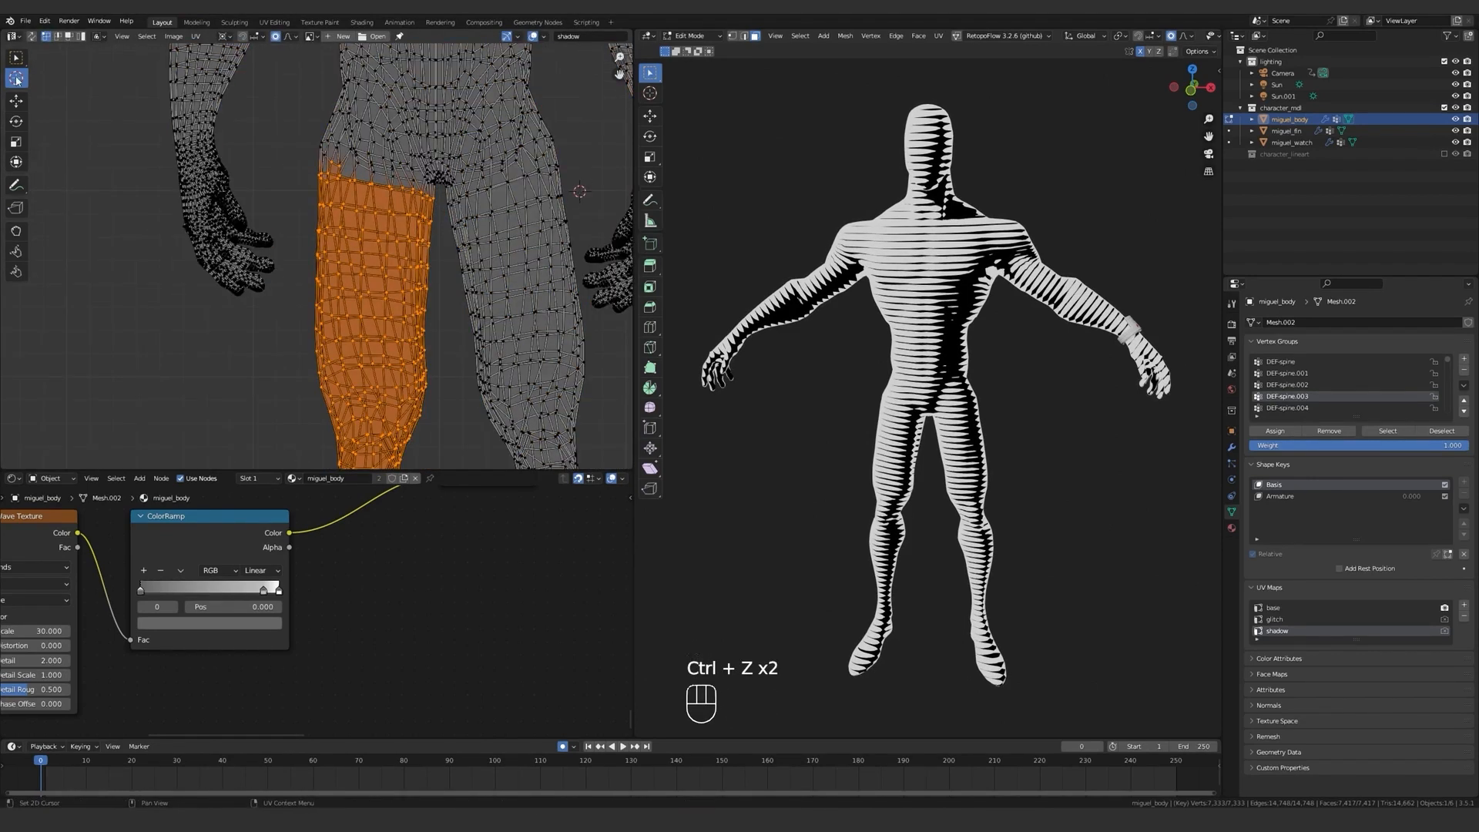
# Circle-select the left leg's UVs, rotate them around the hip until vertical, and inspect the leg stripes in Object Mode.
pyautogui.rightClick(239, 215)
pyautogui.scroll(-4, 312, 247)
pyautogui.press('c')
pyautogui.moveTo(405, 297); pyautogui.dragTo(409, 396)
pyautogui.rightClick(411, 397)
pyautogui.moveTo(412, 397); pyautogui.dragTo(431, 323, button='middle')
pyautogui.press('c')
pyautogui.moveTo(436, 369); pyautogui.dragTo(458, 439)
pyautogui.press('Tab')
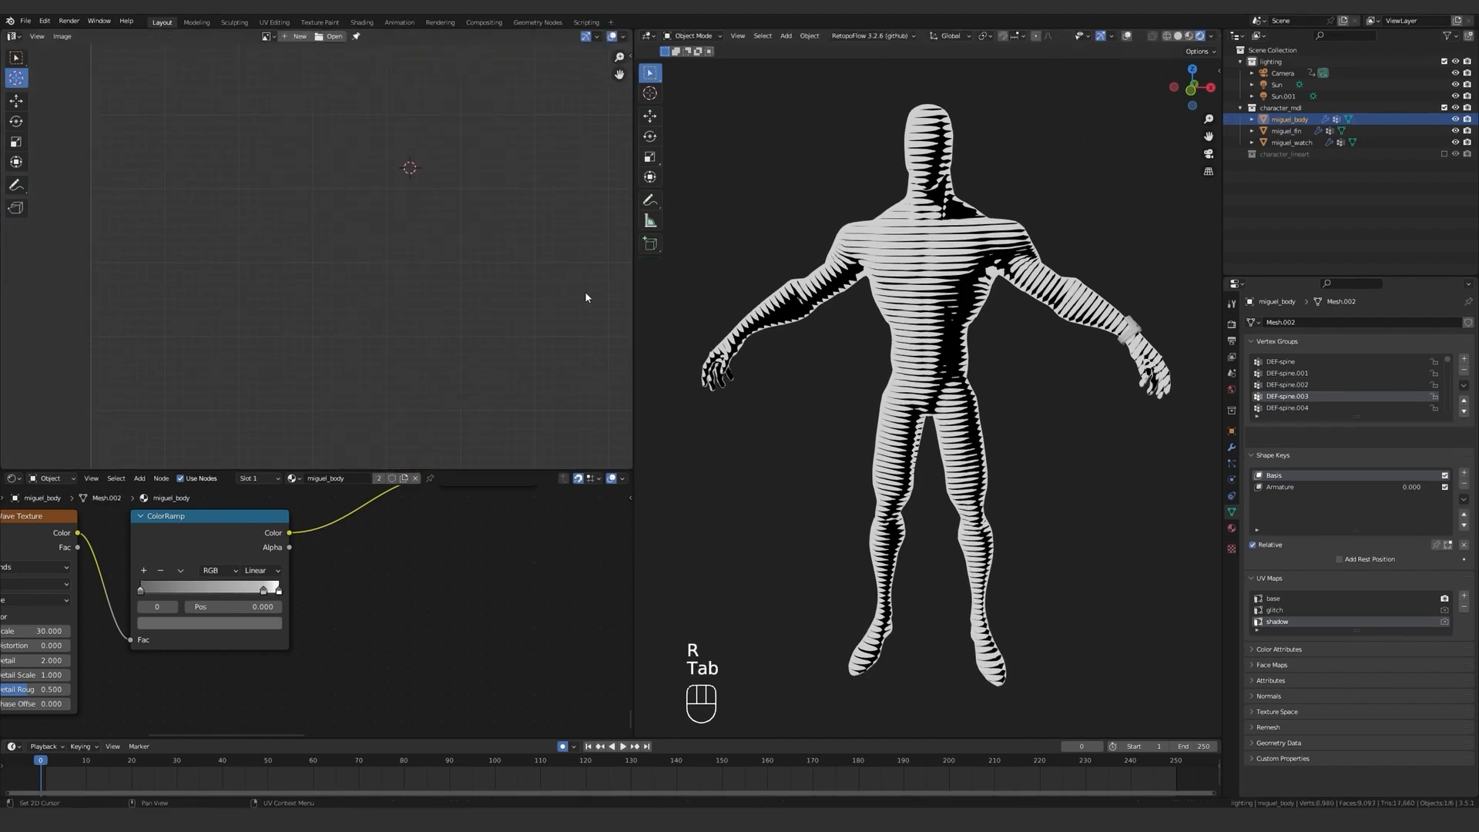
pyautogui.moveTo(739, 323); pyautogui.dragTo(922, 347, button='middle')
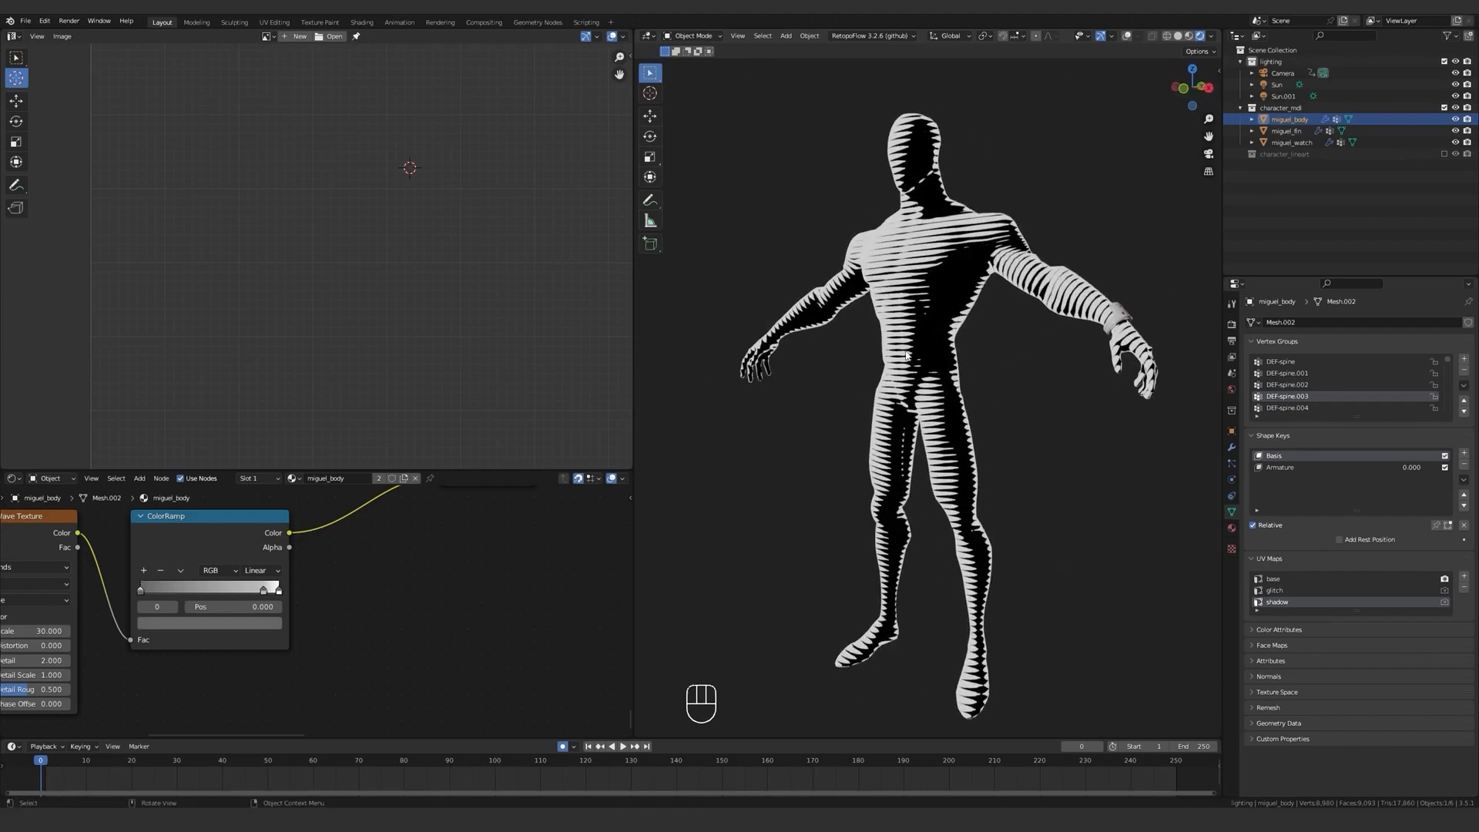
pyautogui.press('Tab')
# Move the UV vertices on both sides of the chest up with proportional size about 0.11 and inspect the curved stripes in Object Mode.
pyautogui.press('Tab')
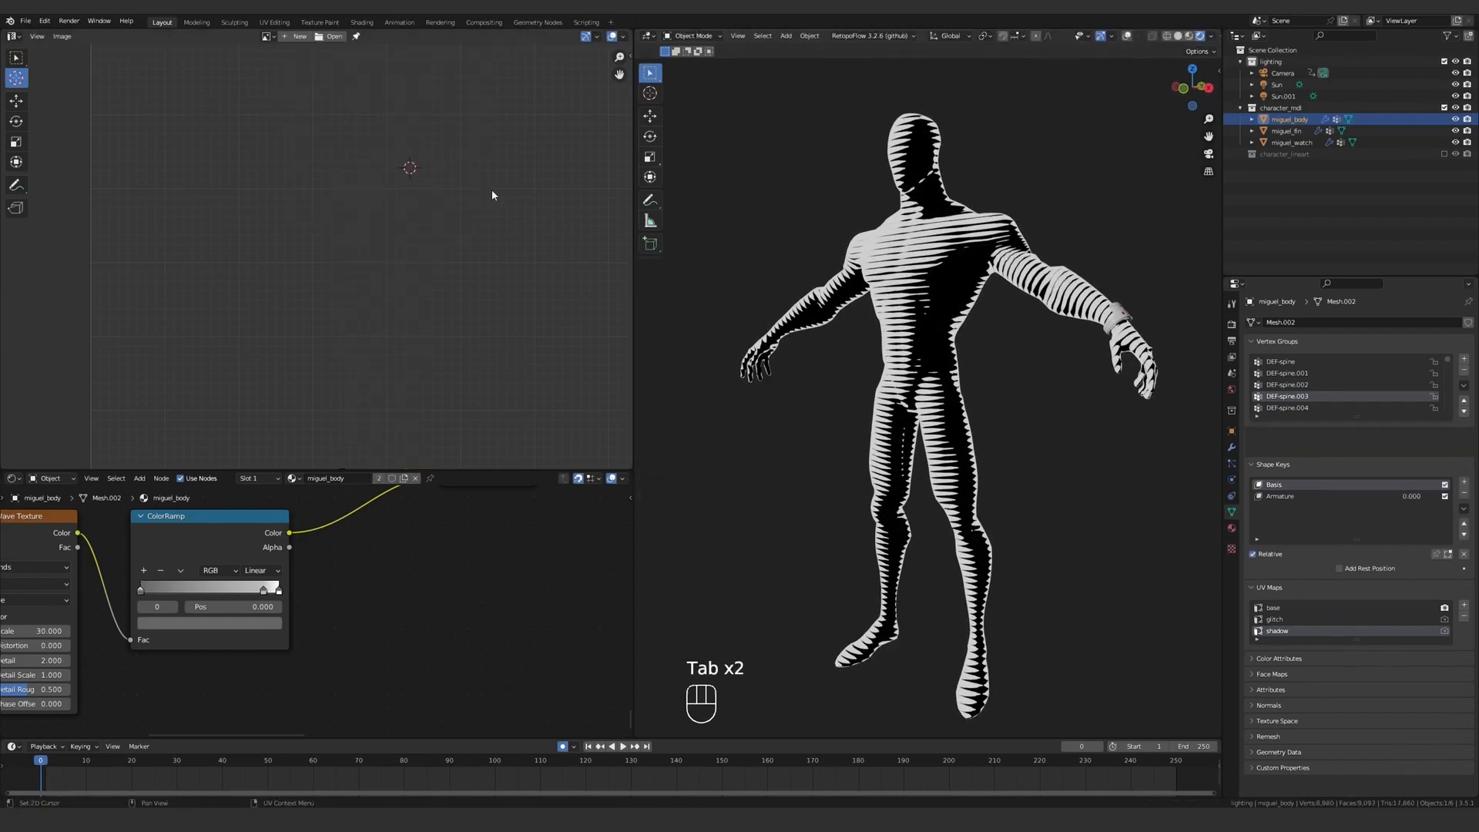
pyautogui.press('Tab')
pyautogui.keyDown('shift'); pyautogui.moveTo(740, 200); pyautogui.dragTo(780, 304, button='middle'); pyautogui.keyUp('shift')
pyautogui.keyDown('shift'); pyautogui.moveTo(496, 61); pyautogui.dragTo(524, 232, button='middle'); pyautogui.keyUp('shift')
pyautogui.scroll(3, 525, 232)
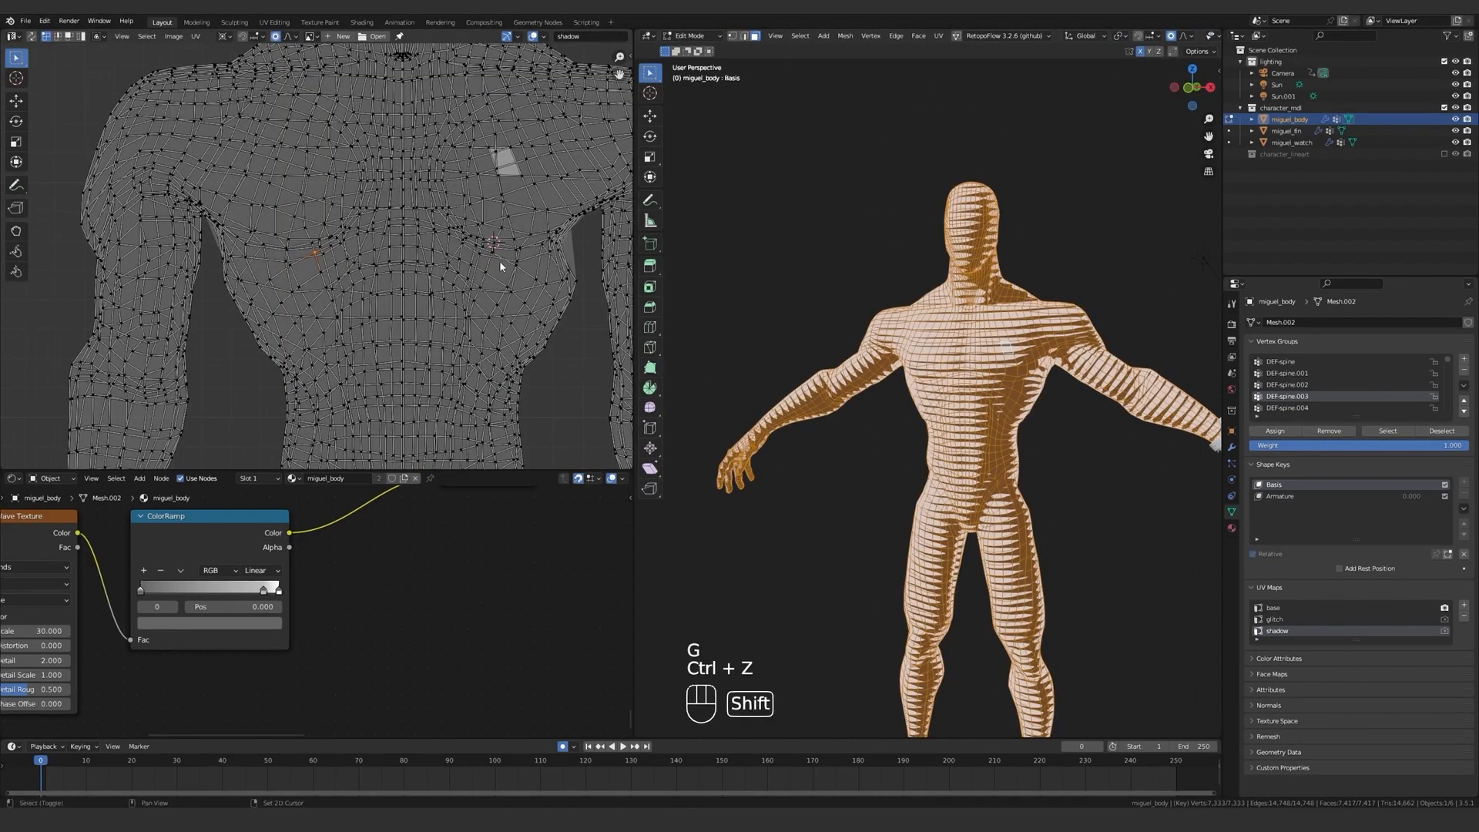
pyautogui.press('g')
pyautogui.scroll(-5, 484, 283)
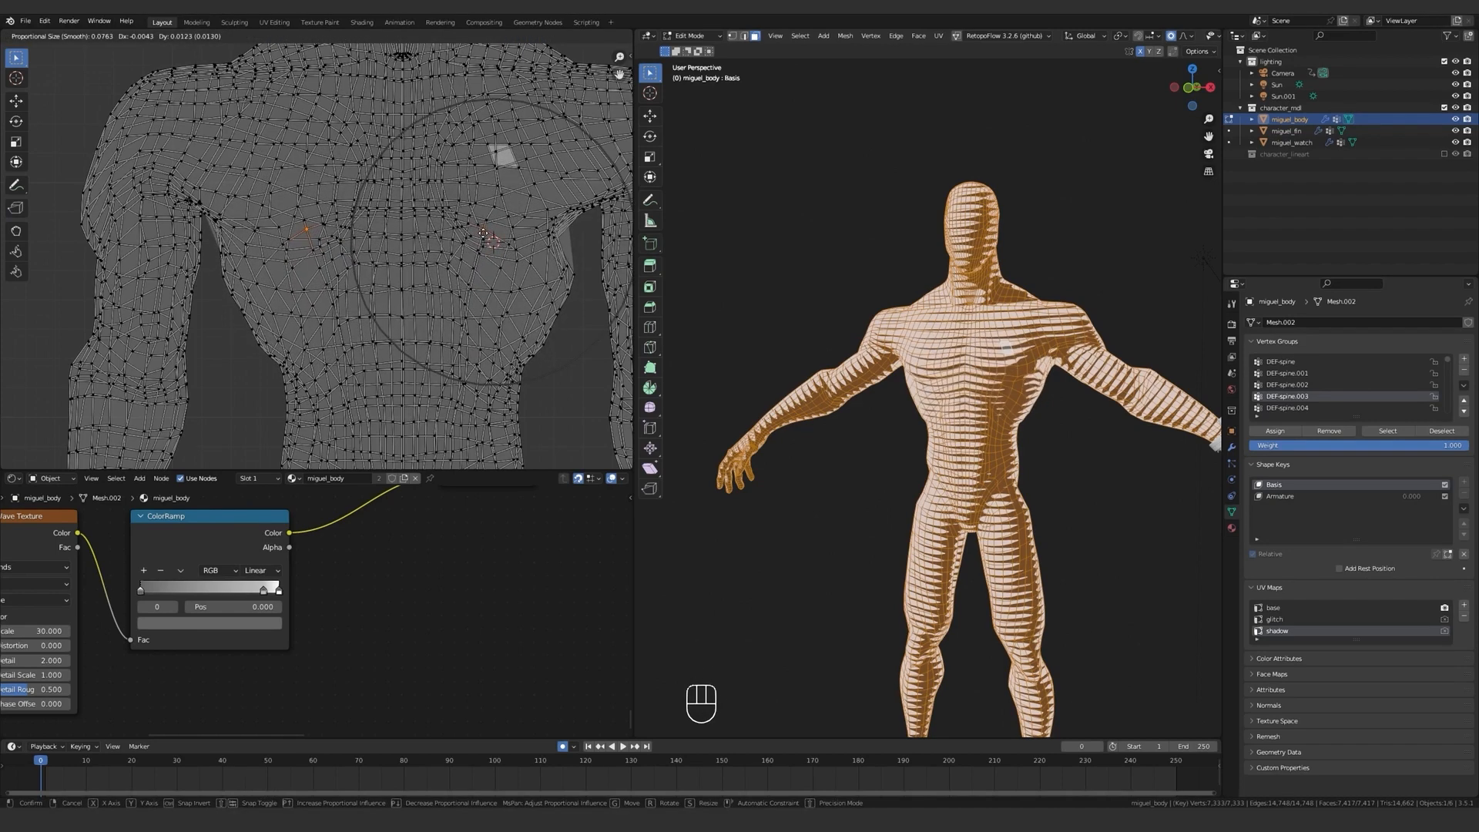
pyautogui.scroll(-4, 484, 232)
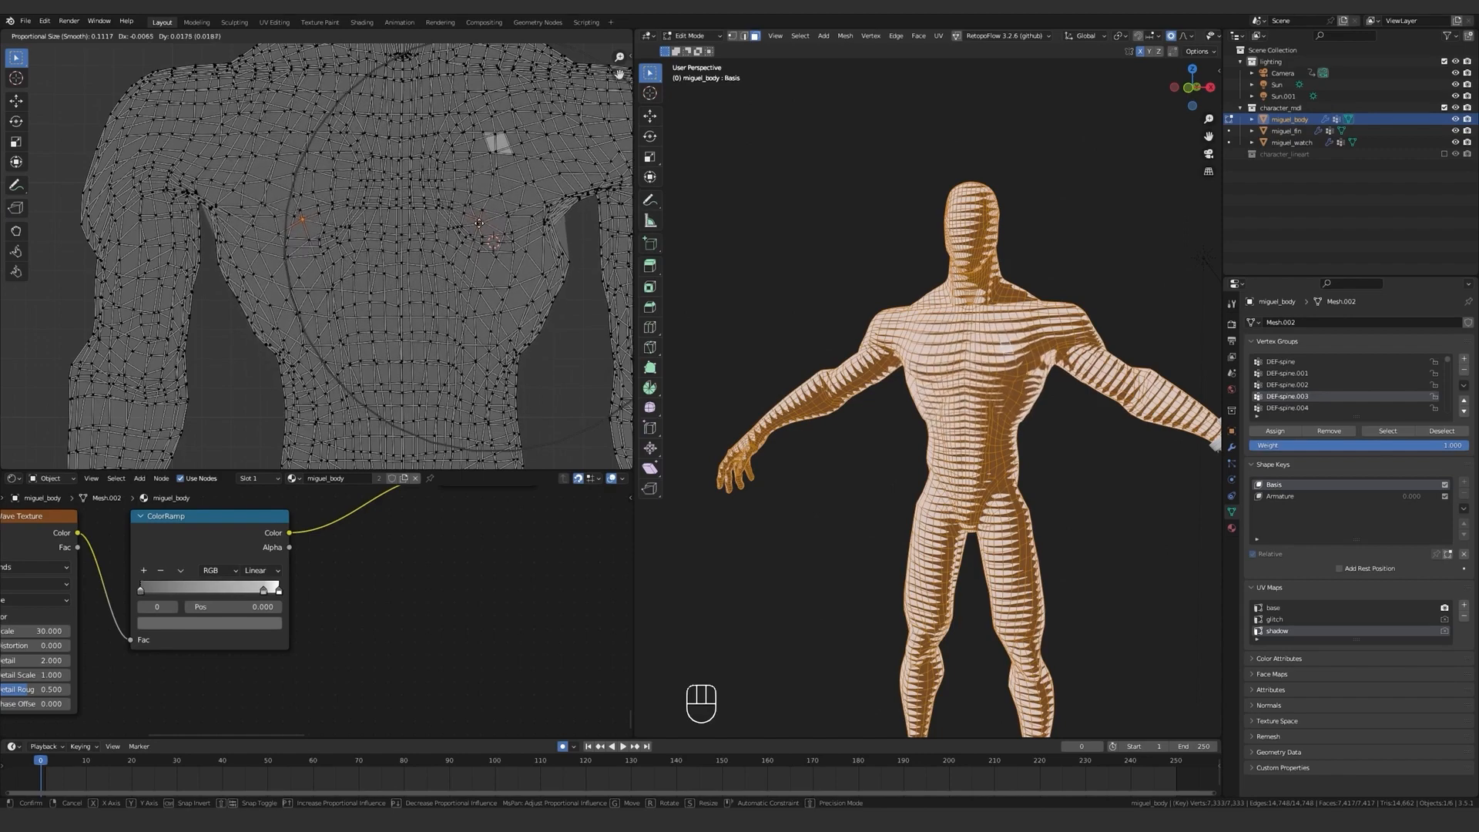
pyautogui.press('Tab')
pyautogui.scroll(5, 847, 365)
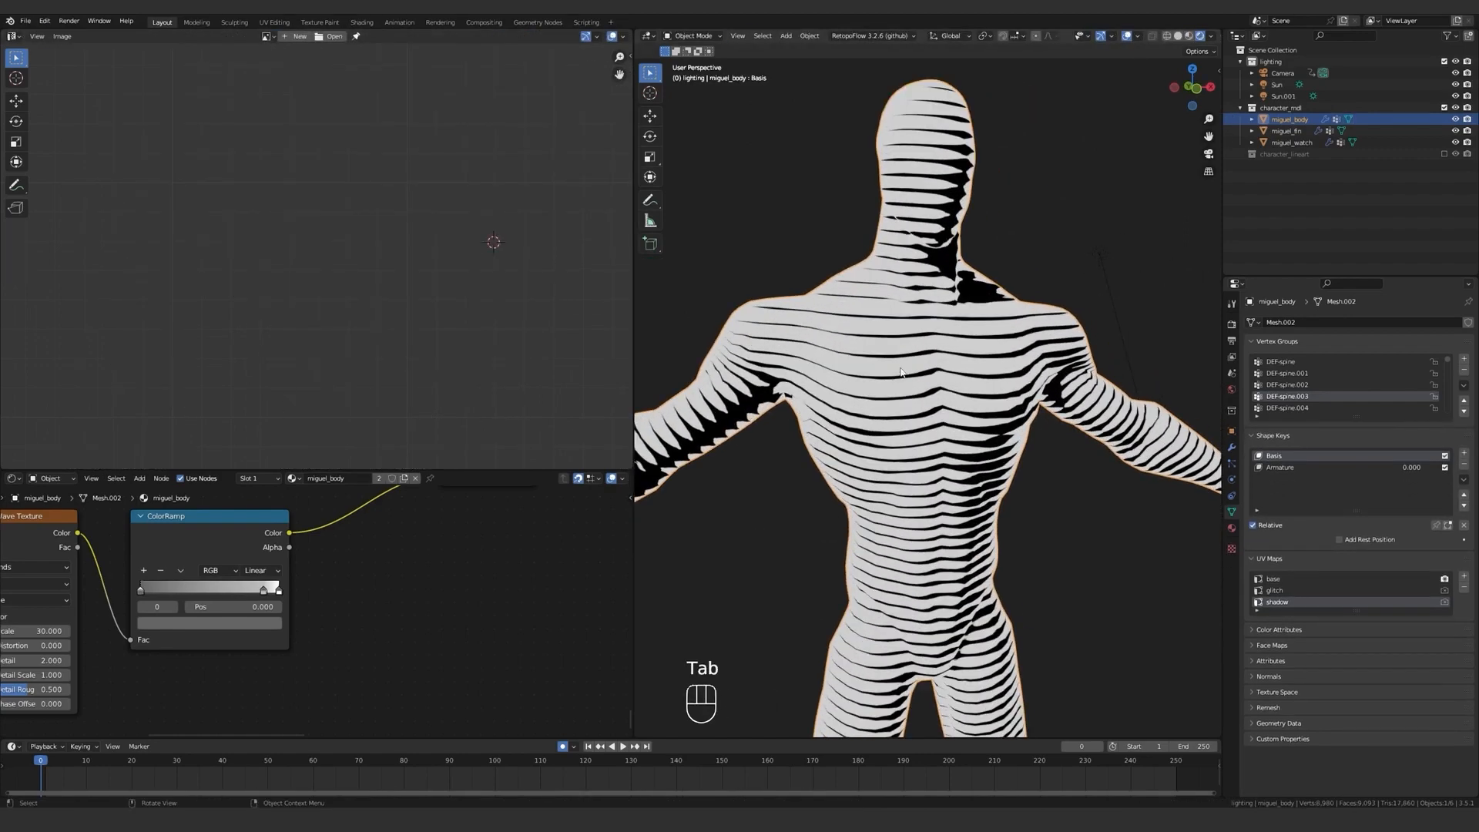
# Move the chest UVs up again by about 0.016 with proportional size about 0.08 and inspect the torso from several angles.
pyautogui.press('Tab')
pyautogui.press('g')
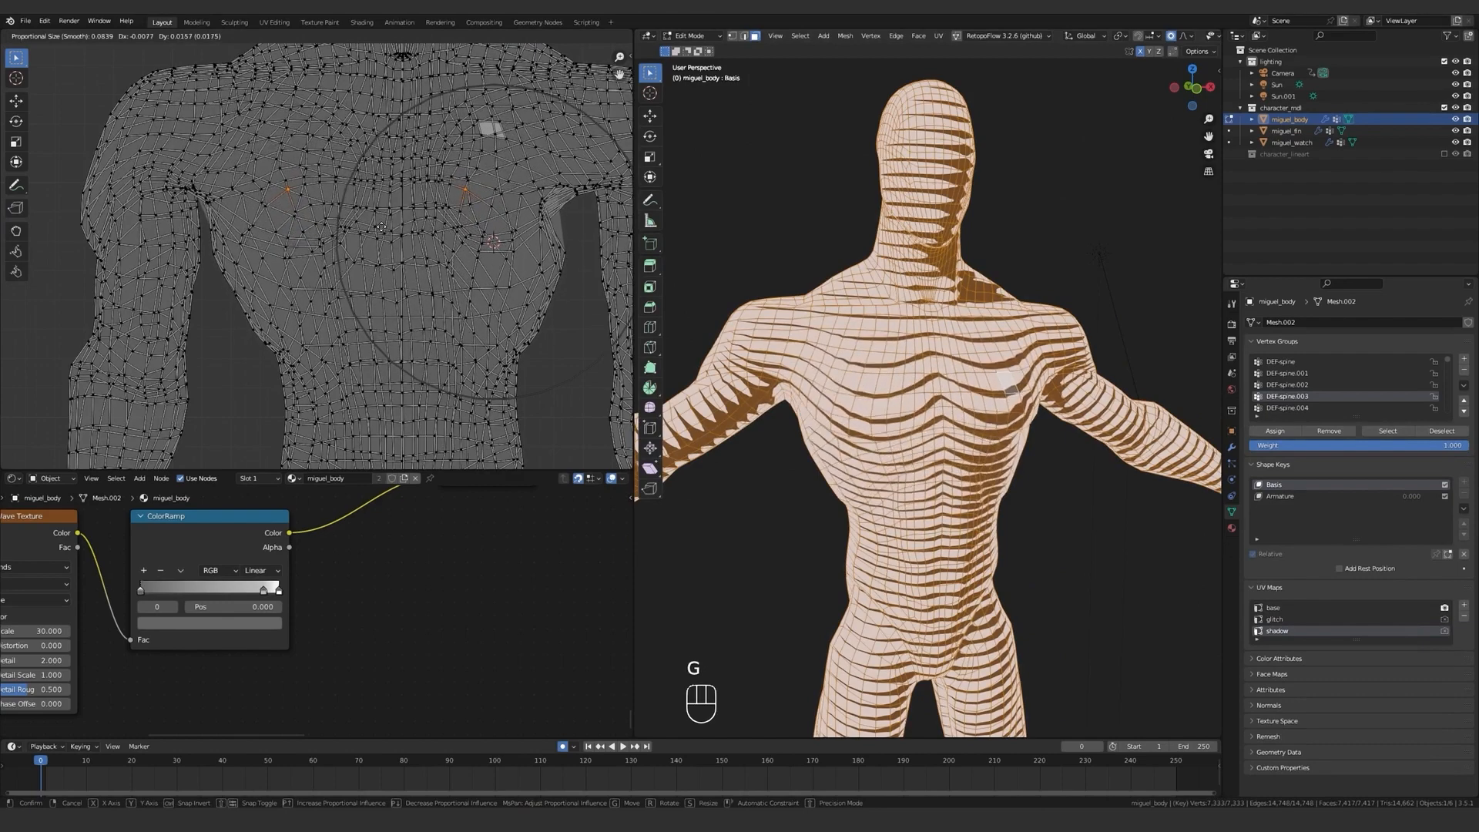
pyautogui.click(405, 245)
pyautogui.press('Tab')
pyautogui.press('Tab')
pyautogui.press('Tab')
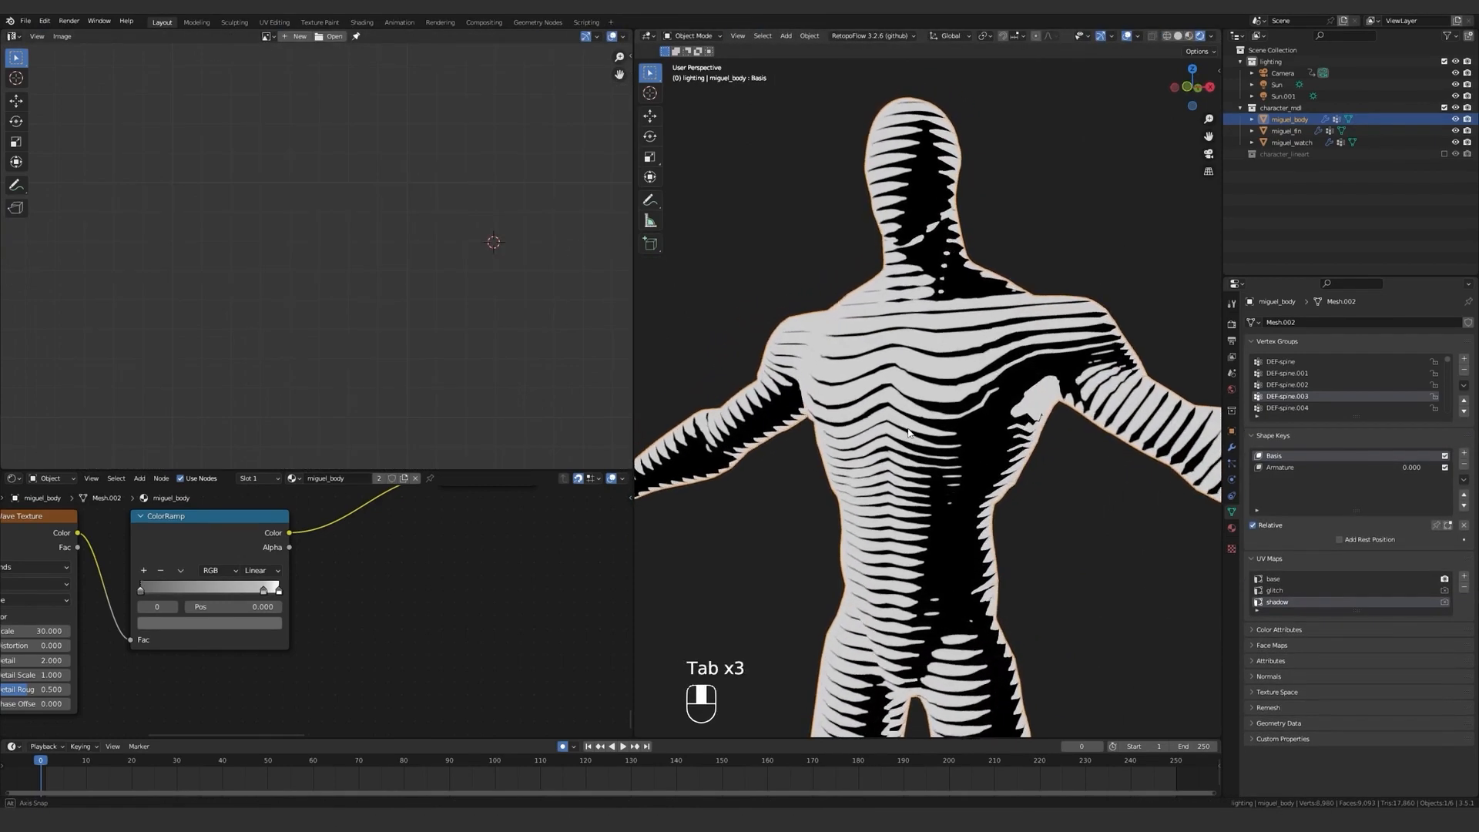
pyautogui.press('Tab')
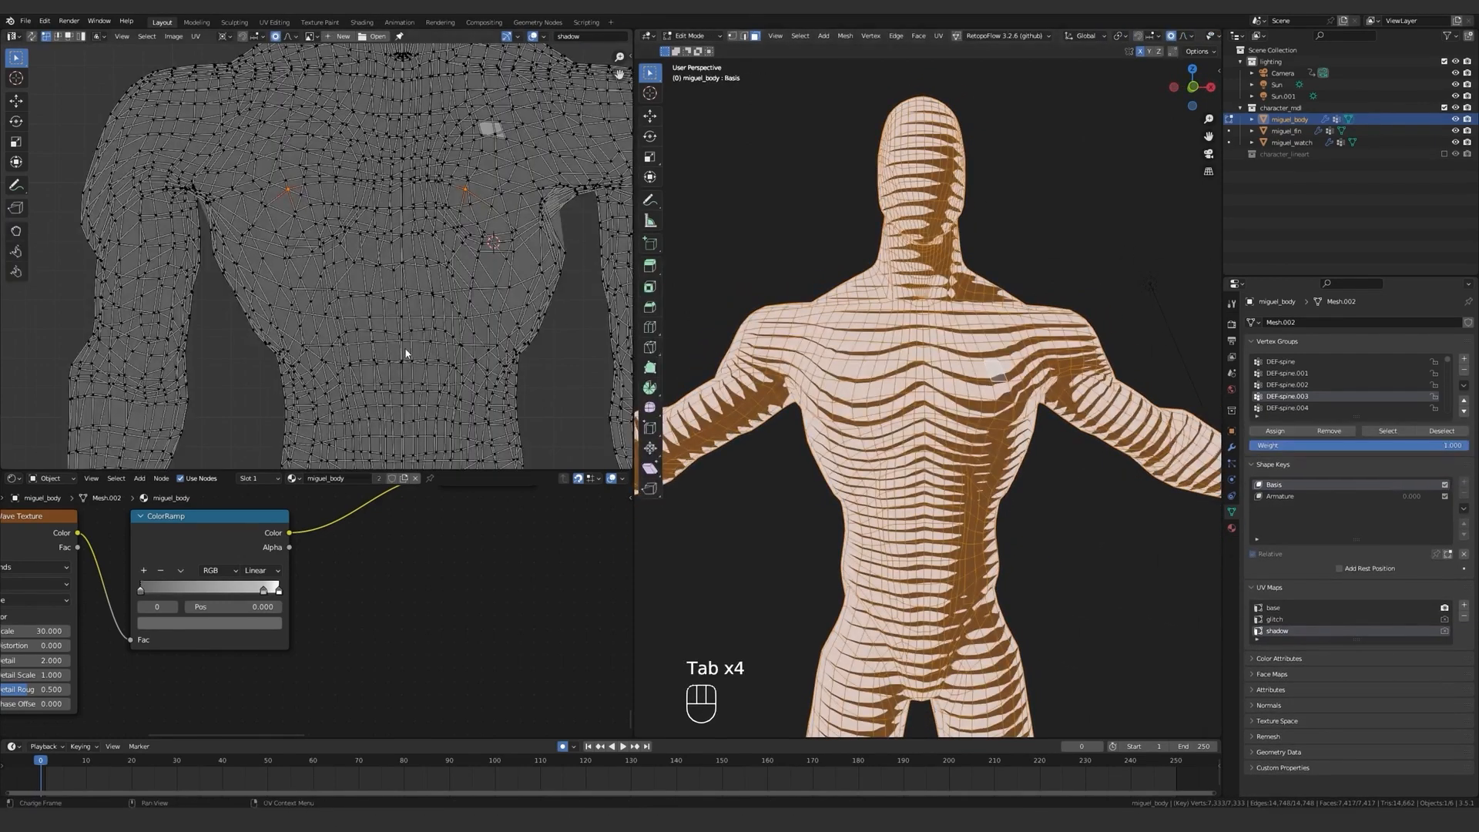
pyautogui.scroll(-2, 1015, 413)
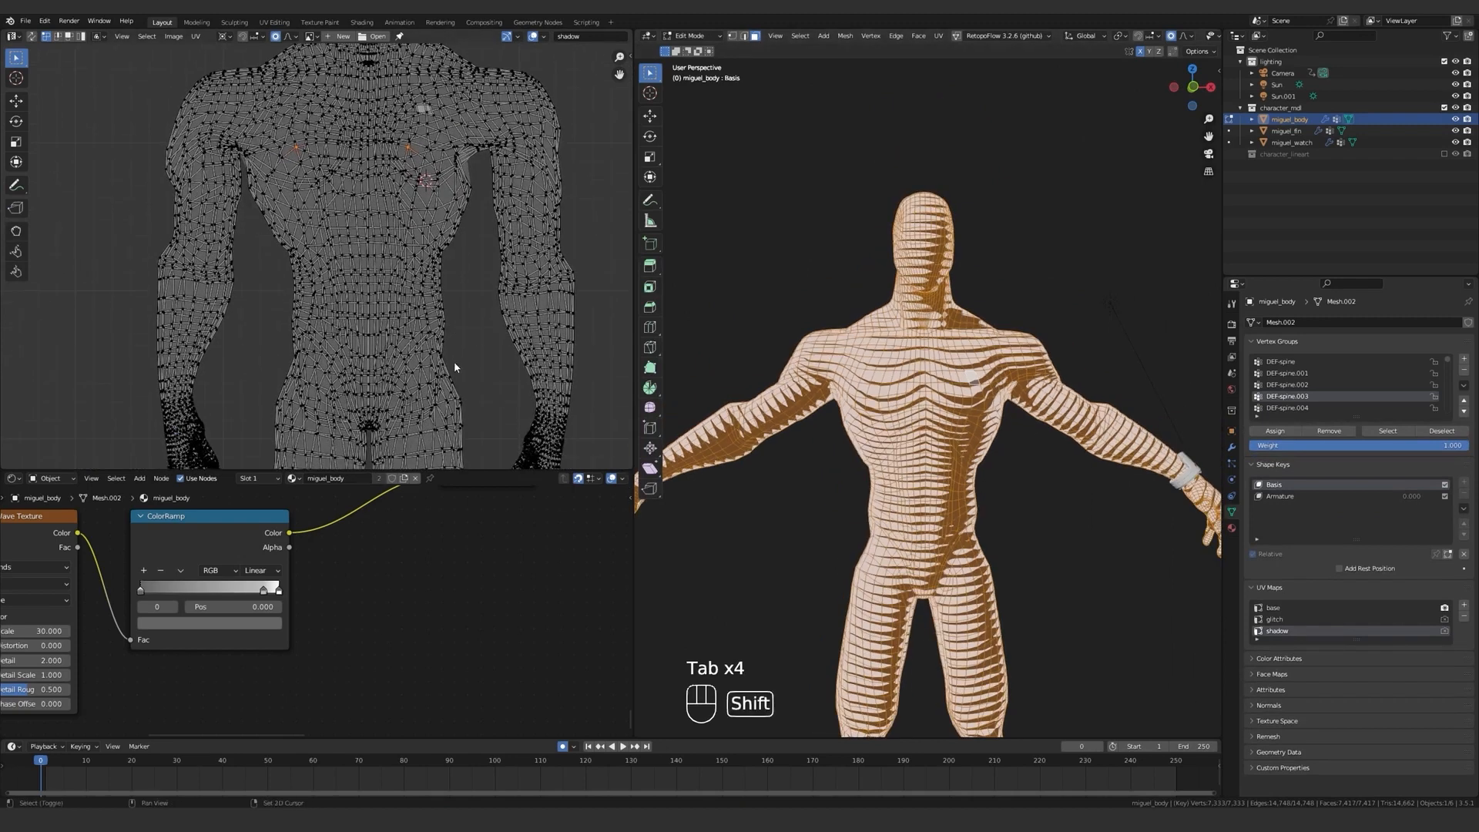
# Scale down the UVs around a vertex on the left thigh using proportional editing.
pyautogui.keyDown('shift'); pyautogui.scroll(-5, 454, 367); pyautogui.keyUp('shift')
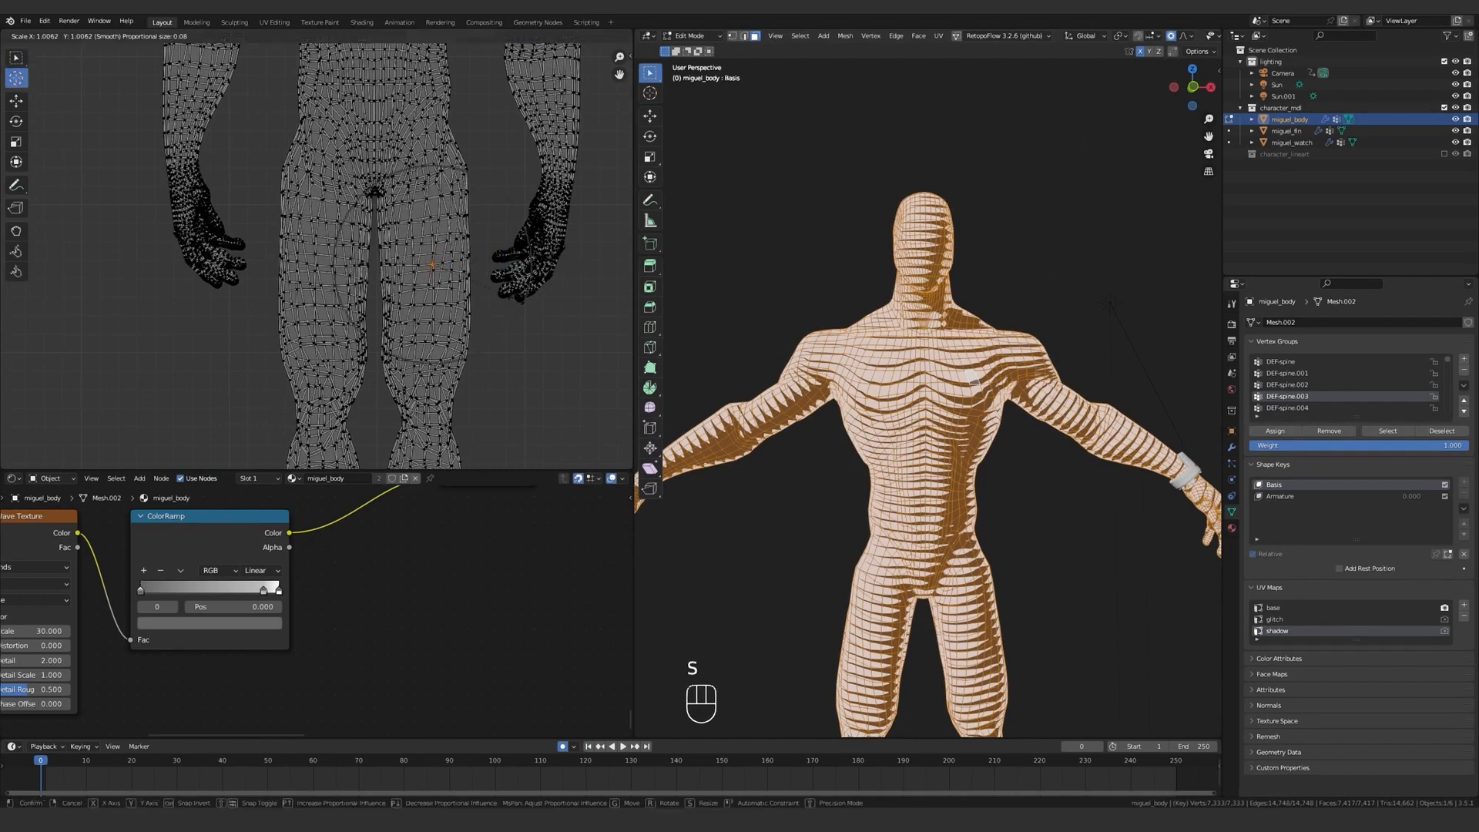
pyautogui.rightClick(486, 299)
pyautogui.scroll(3, 958, 436)
pyautogui.keyDown('shift'); pyautogui.moveTo(1052, 578); pyautogui.dragTo(847, 428, button='middle'); pyautogui.keyUp('shift')
pyautogui.keyDown('shift'); pyautogui.moveTo(847, 428); pyautogui.dragTo(683, 338, button='middle'); pyautogui.keyUp('shift')
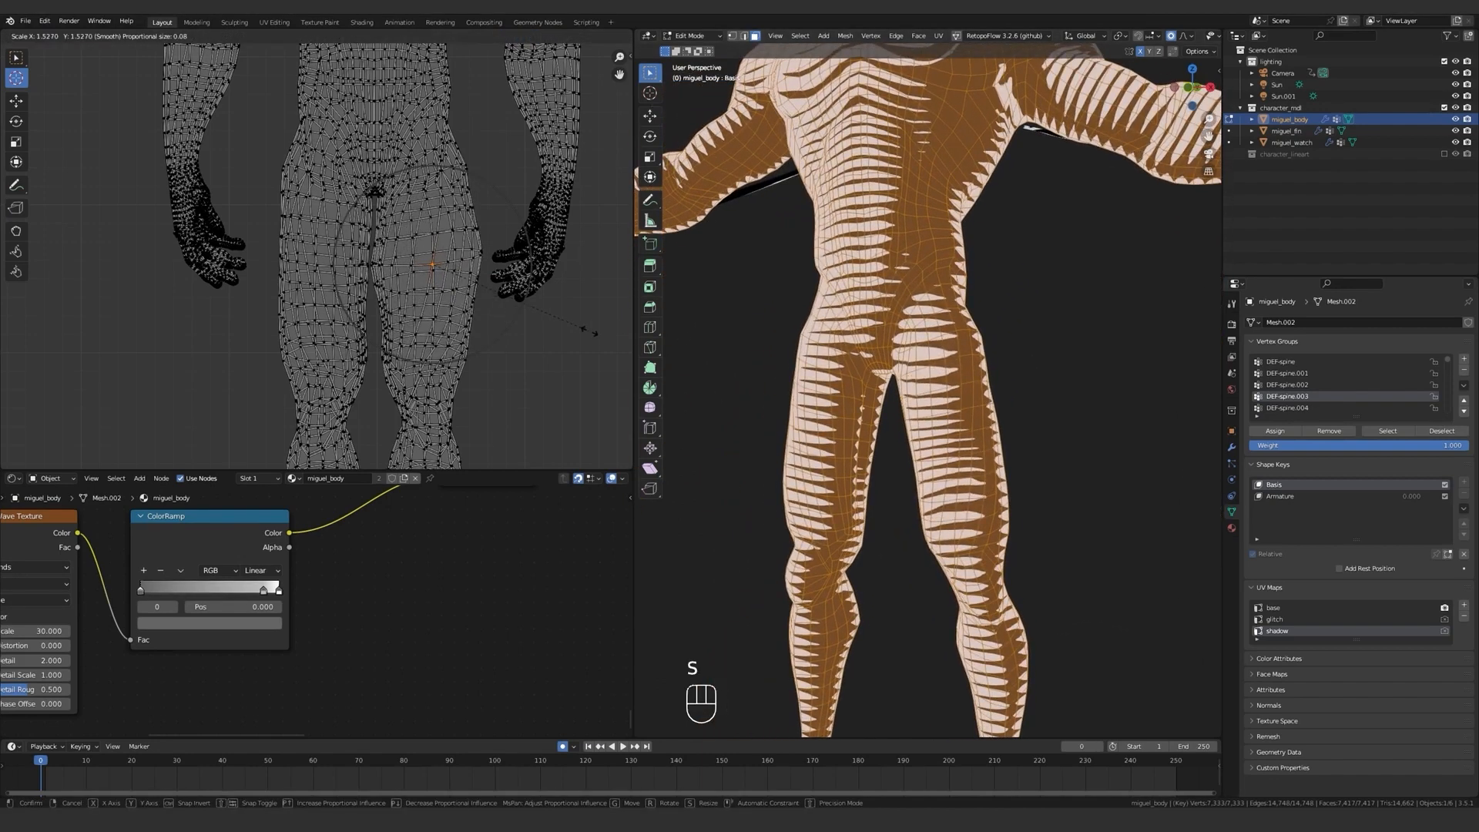
pyautogui.rightClick(524, 316)
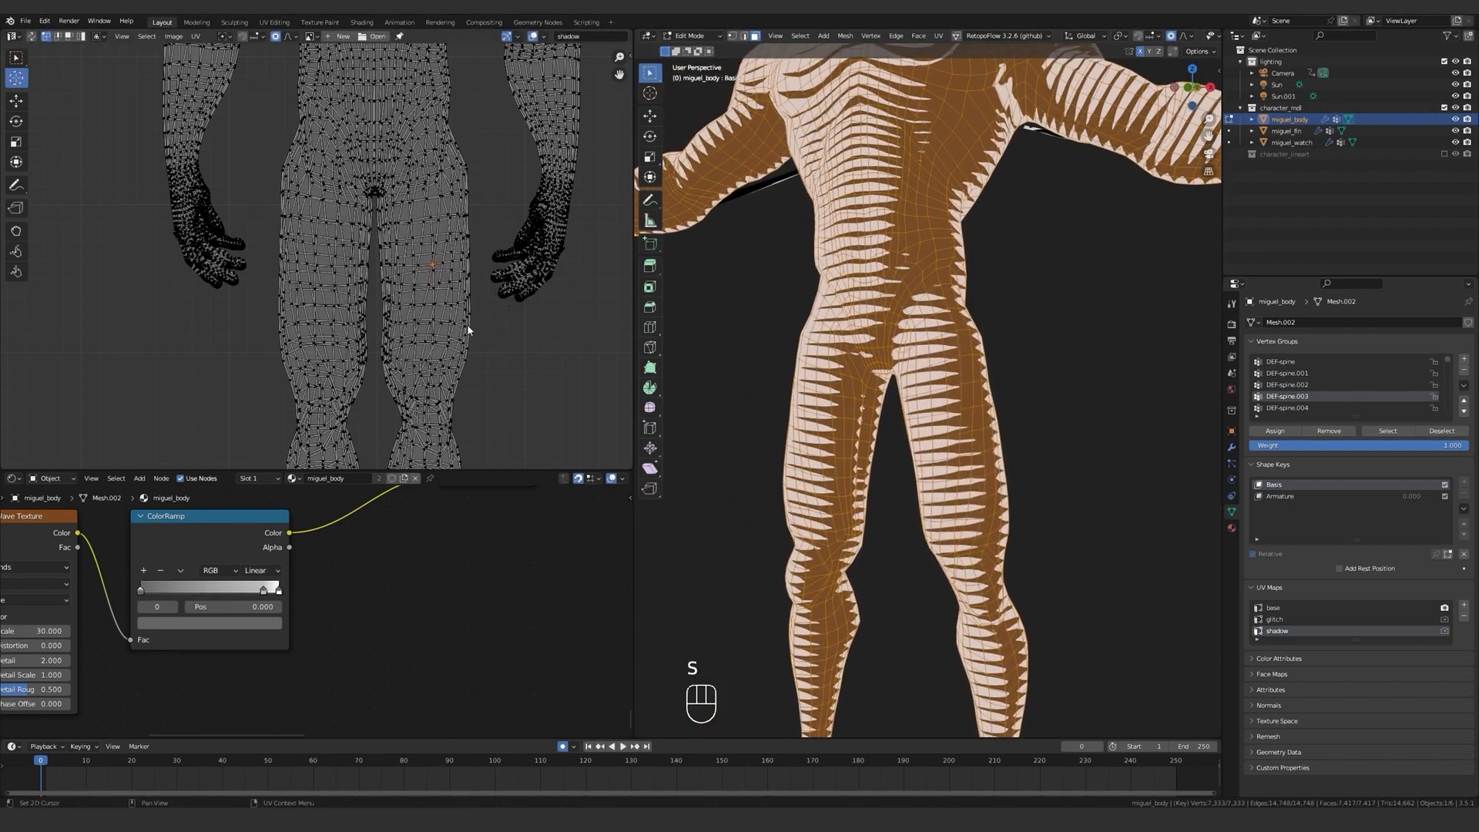
pyautogui.scroll(-4, 466, 311)
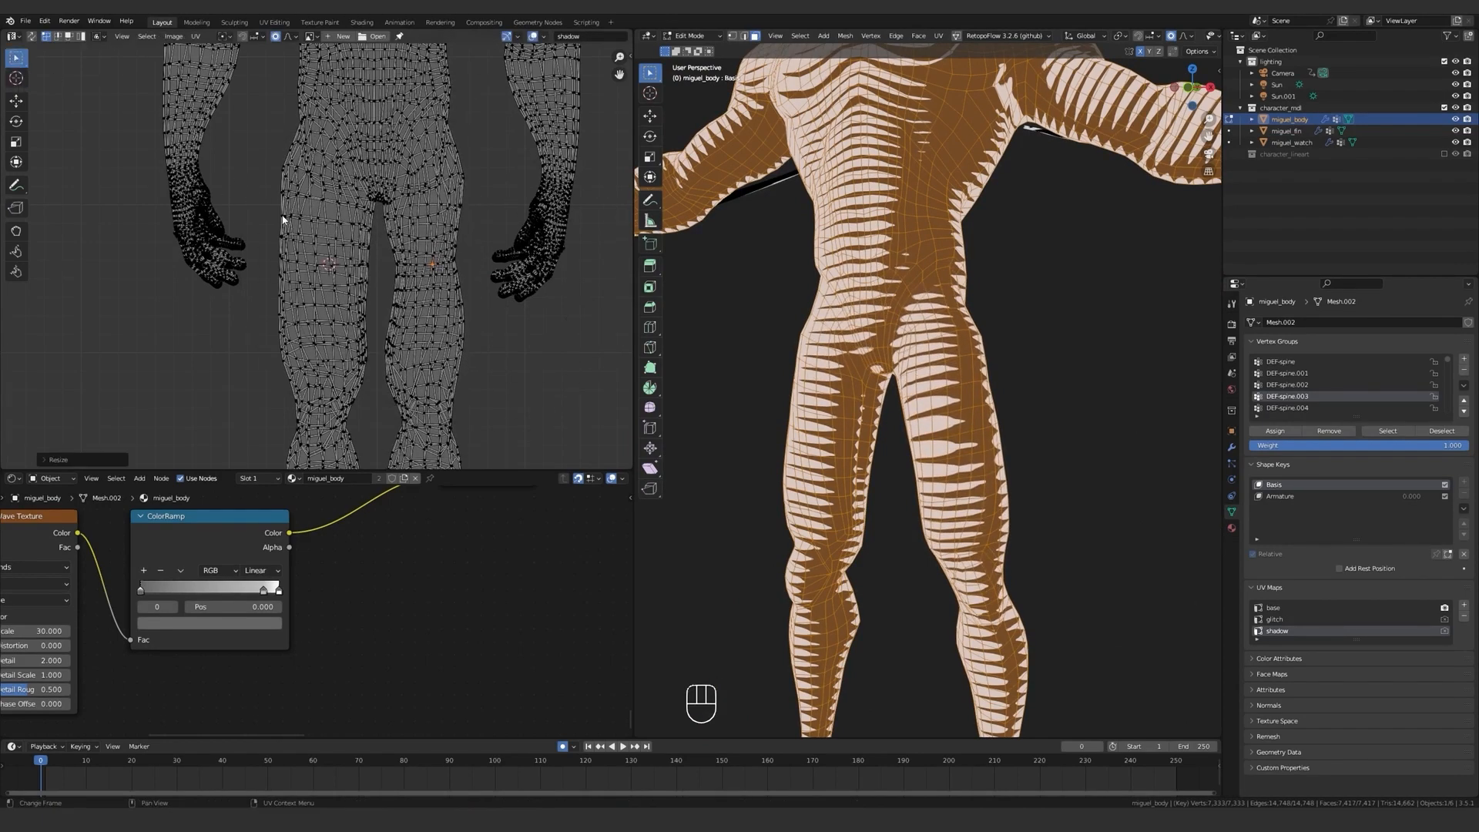
# Scale down the UVs around the matching vertex on the right thigh and check the leg stripes in Object Mode.
pyautogui.click(329, 265)
pyautogui.press('s')
pyautogui.click(385, 308)
pyautogui.press('Tab')
pyautogui.scroll(-3, 721, 378)
pyautogui.moveTo(721, 377); pyautogui.dragTo(732, 383, button='middle')
pyautogui.press('Tab')
pyautogui.press('Tab')
pyautogui.press('Tab')
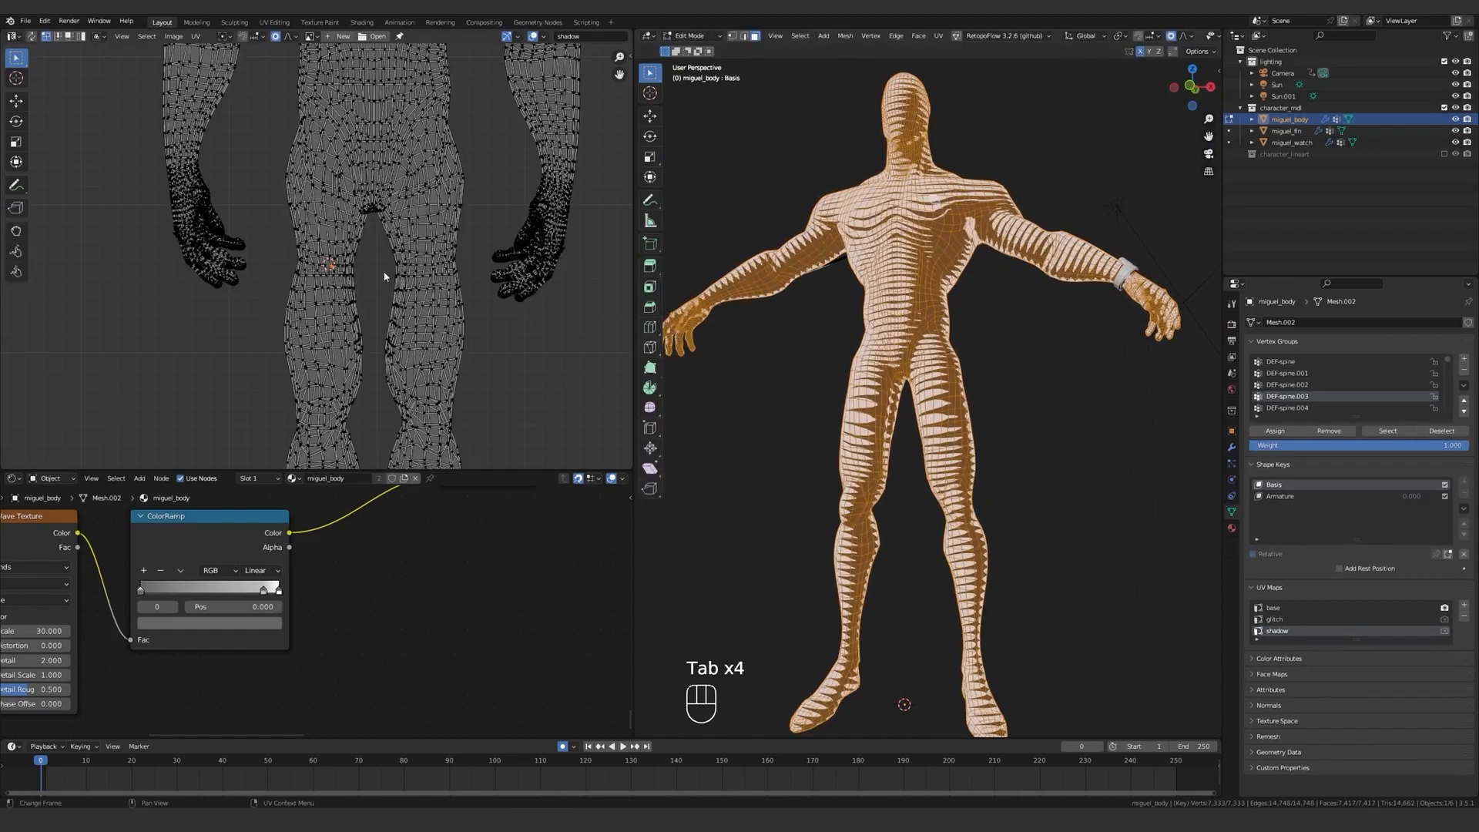
# Move the UV vertices on both thighs up by about 0.016 with proportional size about 0.08 and inspect the legs in Object Mode.
pyautogui.scroll(4, 385, 276)
pyautogui.keyDown('shift'); pyautogui.click(591, 280); pyautogui.keyUp('shift')
pyautogui.scroll(-2, 570, 292)
pyautogui.press('g')
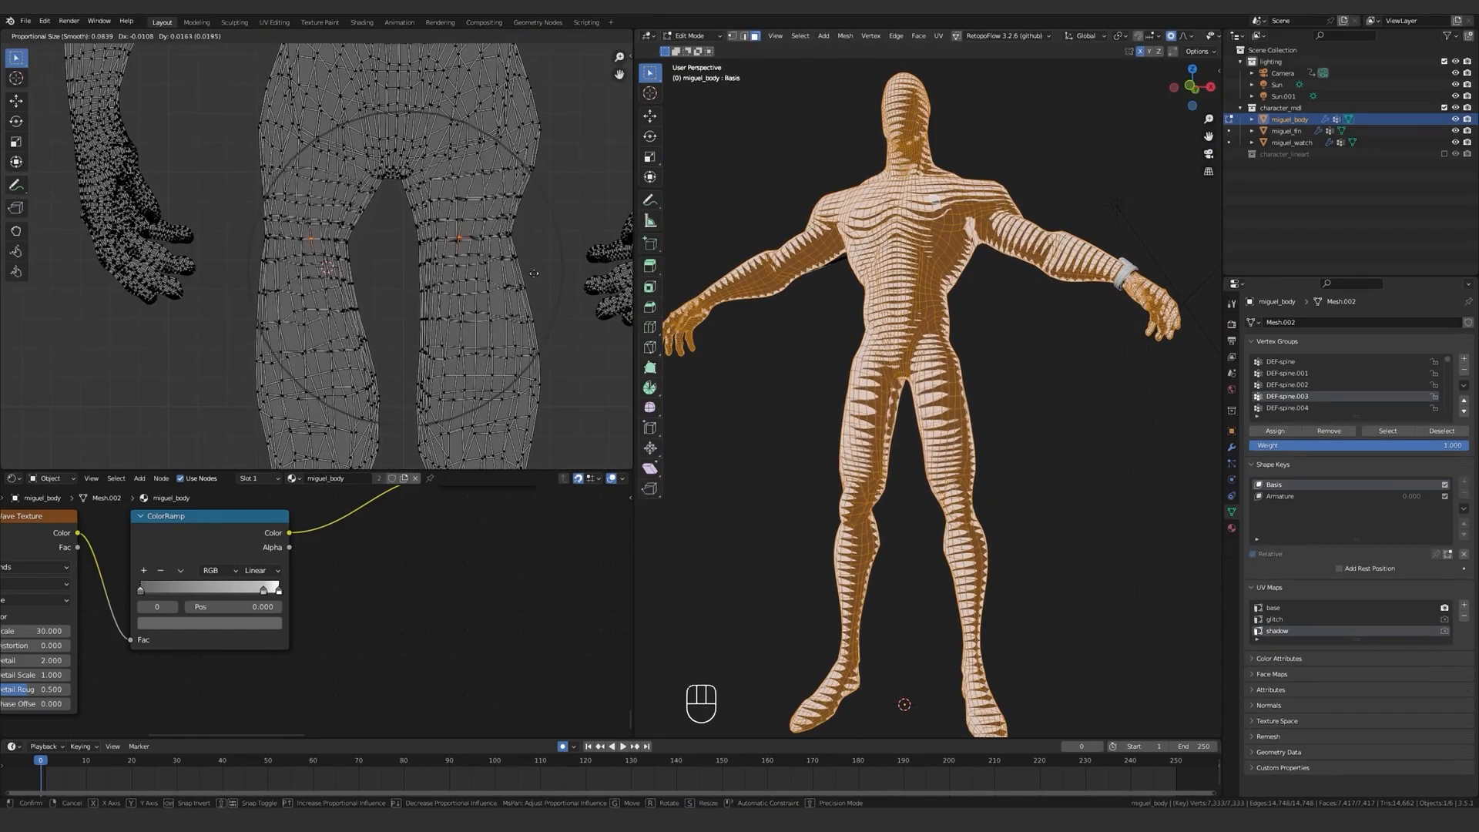
pyautogui.click(532, 275)
pyautogui.press('Tab')
pyautogui.moveTo(909, 431); pyautogui.dragTo(1032, 416, button='middle')
# Select UV vertices on both calves and move them up with proportional editing so the calf stripes curve.
pyautogui.press('Tab')
pyautogui.scroll(-3, 393, 334)
pyautogui.click(348, 401)
pyautogui.keyDown('shift'); pyautogui.click(449, 395); pyautogui.keyUp('shift')
pyautogui.keyDown('shift'); pyautogui.moveTo(493, 408); pyautogui.dragTo(498, 324, button='middle'); pyautogui.keyUp('shift')
pyautogui.scroll(2, 498, 331)
pyautogui.press('g')
pyautogui.click(497, 331)
pyautogui.moveTo(1009, 401); pyautogui.dragTo(885, 359, button='middle')
pyautogui.press('g')
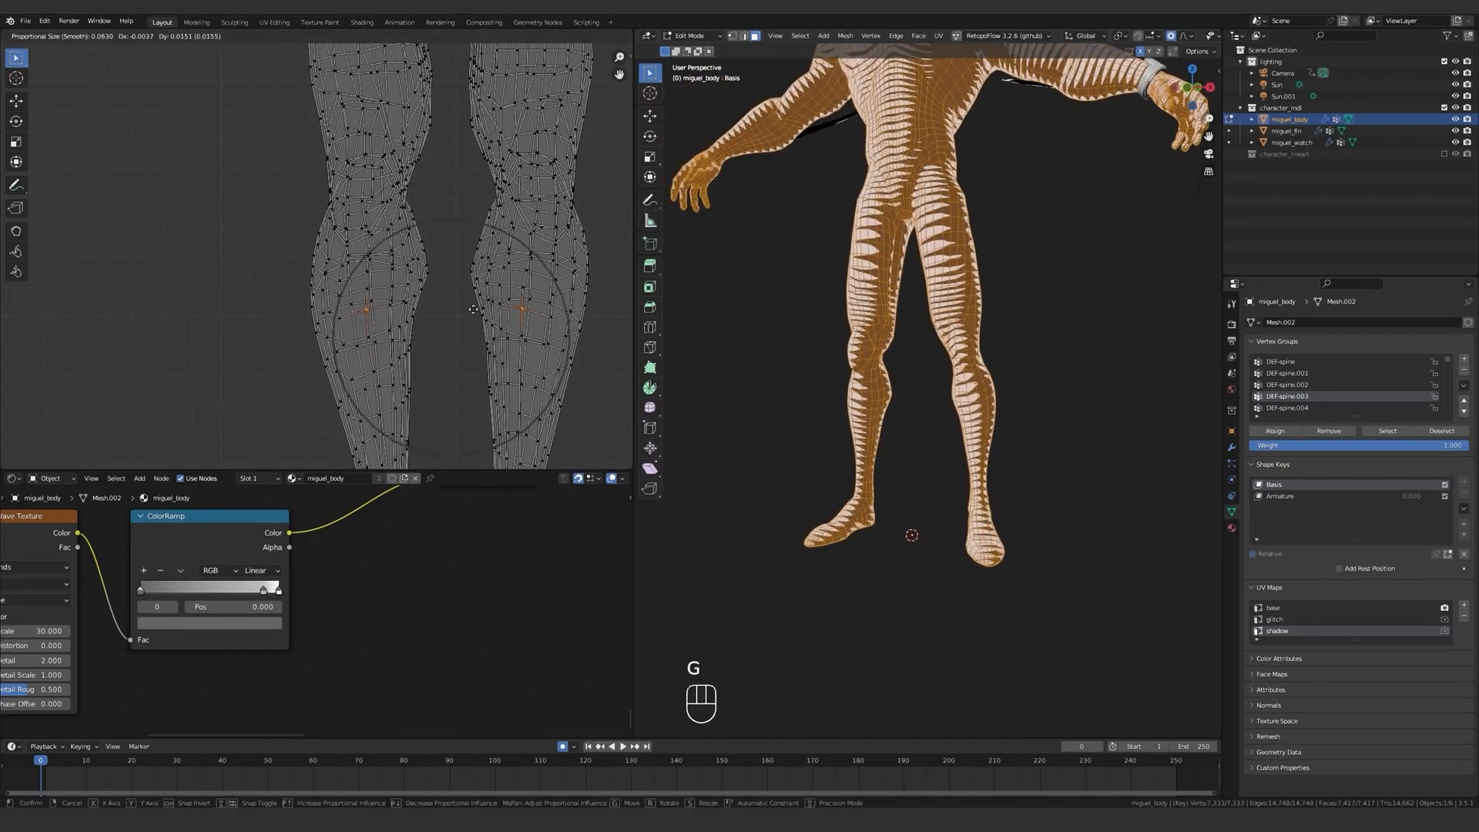
pyautogui.click(473, 308)
# Scale the calf UVs with proportional editing and inspect the whole body in Object Mode.
pyautogui.press('s')
pyautogui.click(515, 333)
pyautogui.press('Tab')
pyautogui.scroll(-3, 955, 224)
pyautogui.keyDown('shift'); pyautogui.moveTo(963, 216); pyautogui.dragTo(953, 345, button='middle'); pyautogui.keyUp('shift')
pyautogui.press('Tab')
pyautogui.press('Tab')
pyautogui.press('Tab')
# Select a UV vertex near the left elbow and scale the surrounding UVs with proportional editing.
pyautogui.scroll(3, 953, 343)
pyautogui.click(841, 272)
pyautogui.press('a')
pyautogui.scroll(4, 406, 224)
pyautogui.click(501, 256)
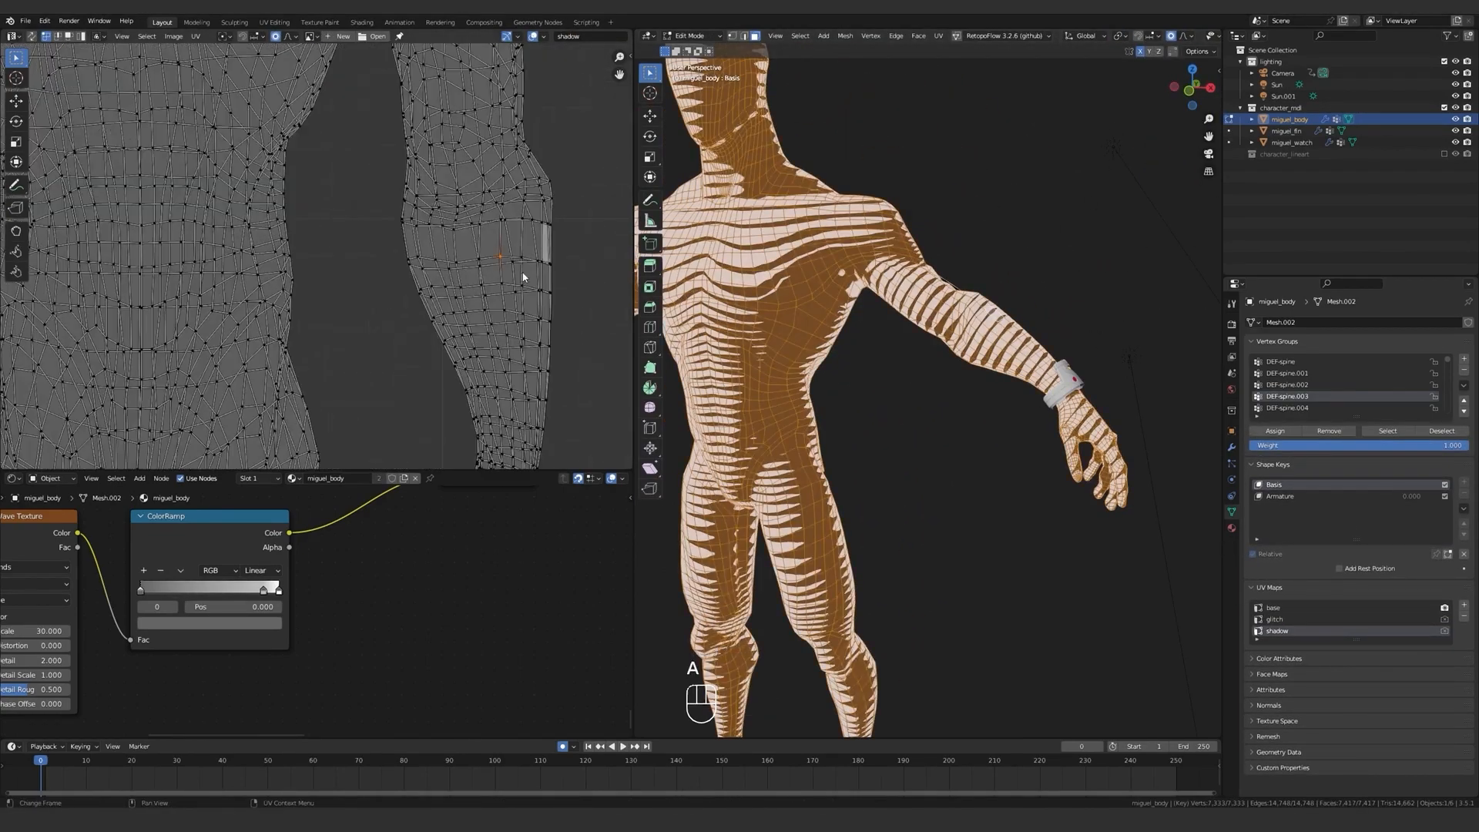
pyautogui.press('s')
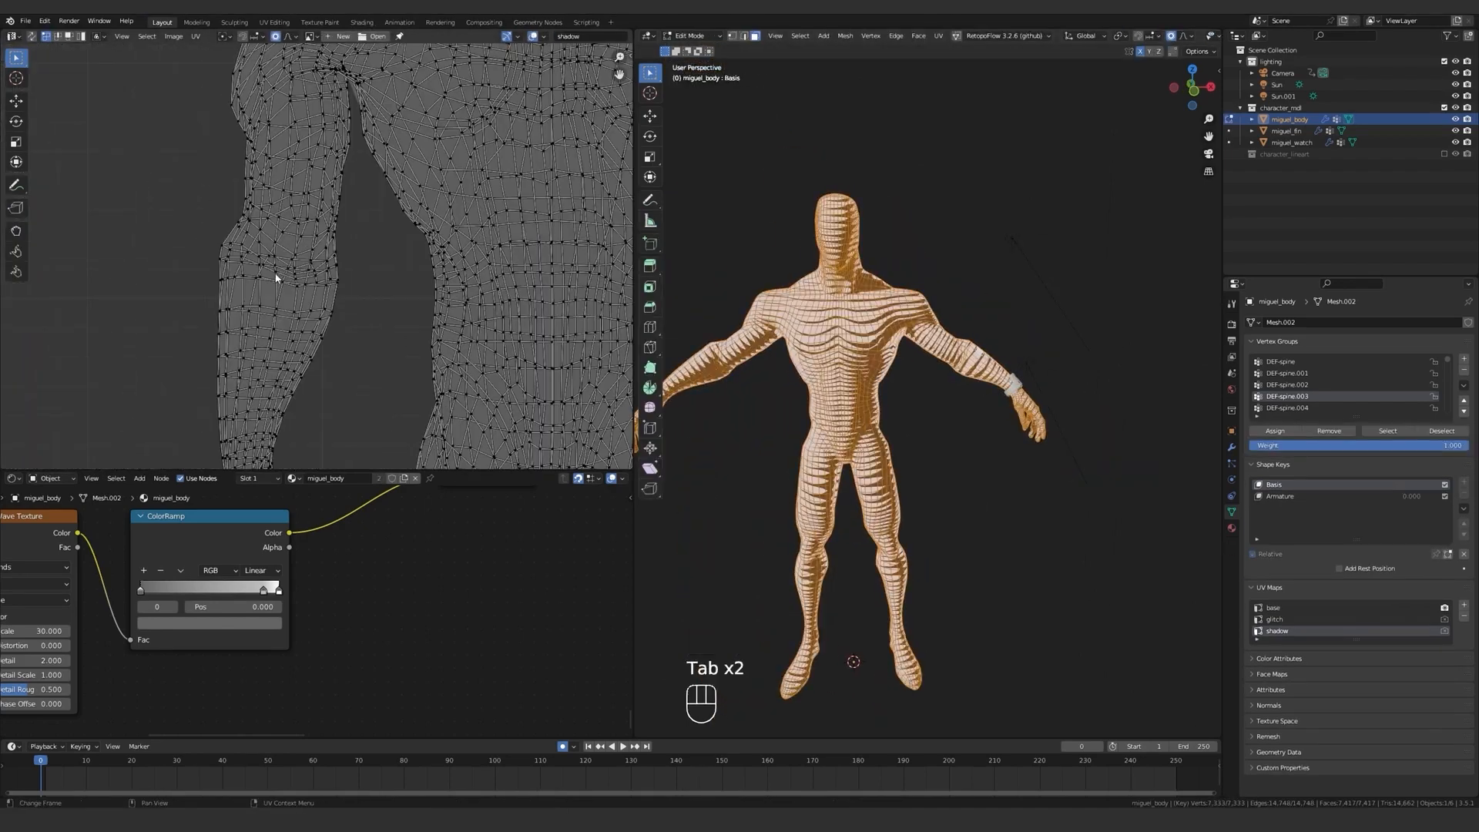
# Scale the UVs around the right elbow with proportional editing and inspect the arm stripes in Object Mode.
pyautogui.press('s')
pyautogui.click(328, 296)
pyautogui.press('Tab')
pyautogui.moveTo(862, 324)
pyautogui.mouseDown(button='middle')
pyautogui.moveTo(993, 327)
pyautogui.moveTo(901, 323)
pyautogui.moveTo(970, 293)
pyautogui.moveTo(876, 320)
pyautogui.mouseUp(button='middle')
pyautogui.scroll(2, 876, 320)
# Select UV vertices on both sides of the upper back in Edit Mode and move them up with proportional size about 0.08.
pyautogui.press('Tab')
pyautogui.scroll(1, 423, 323)
pyautogui.keyDown('shift'); pyautogui.moveTo(604, 115); pyautogui.dragTo(462, 284, button='middle'); pyautogui.keyUp('shift')
pyautogui.click(425, 324)
pyautogui.press('g')
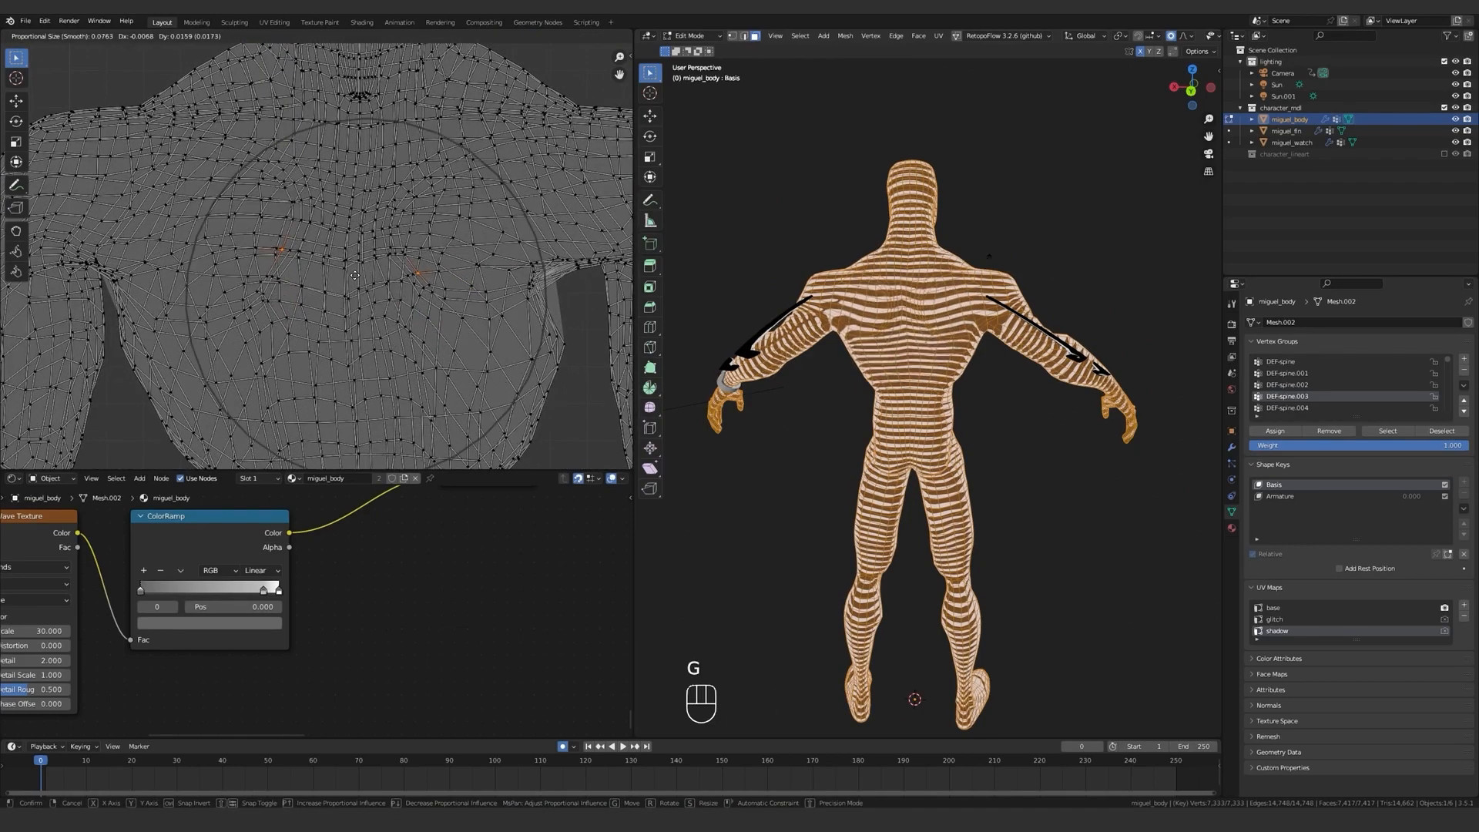
pyautogui.click(370, 220)
# Move the upper-back UVs about 0.026 along Y with proportional size about 0.09 and inspect the back in Object Mode.
pyautogui.press('g')
pyautogui.press('z')
pyautogui.press('y')
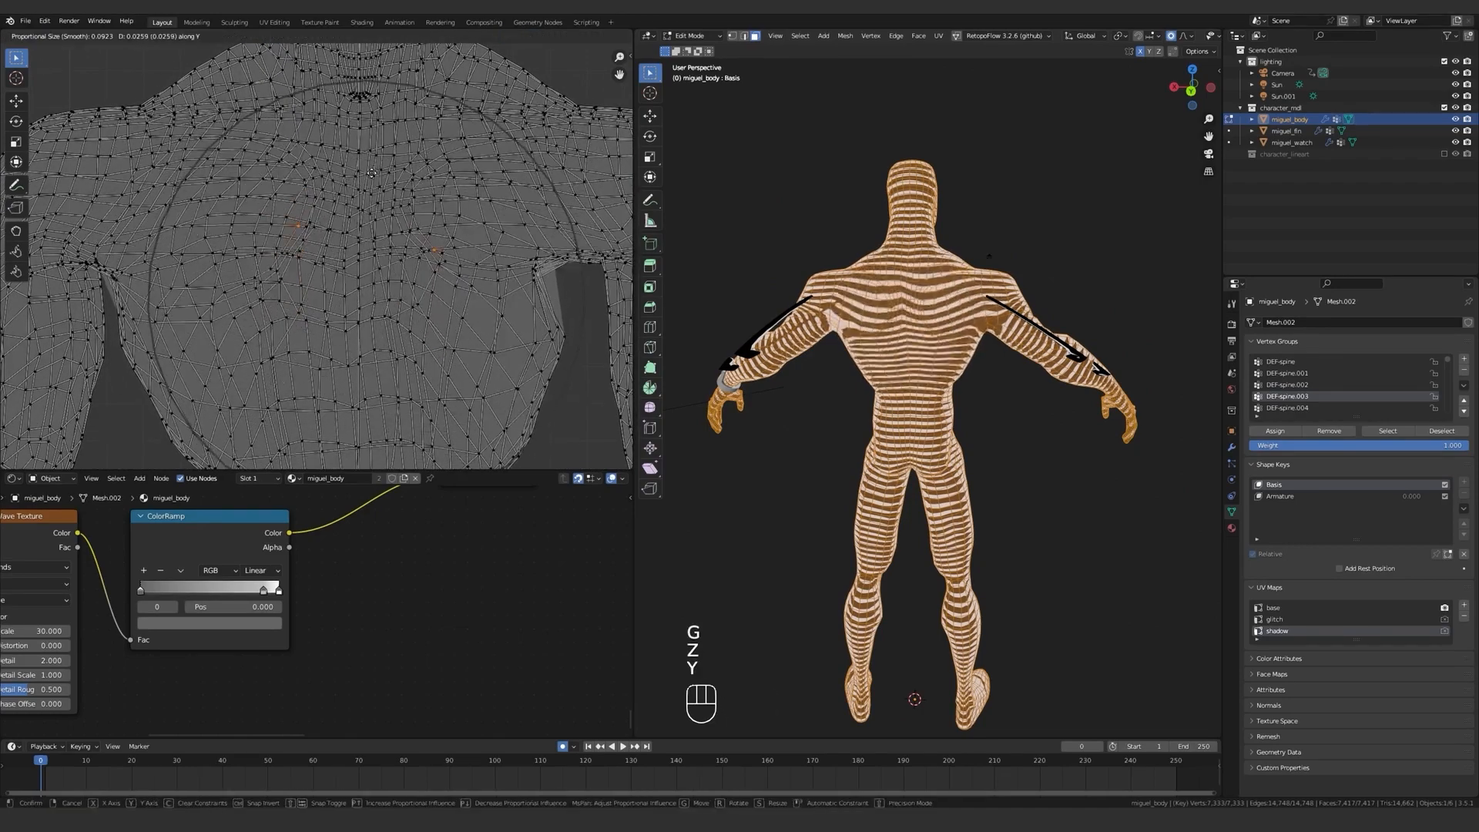
pyautogui.click(372, 231)
pyautogui.press('Tab')
pyautogui.moveTo(924, 328); pyautogui.dragTo(743, 416, button='middle')
# Select the UV vertex on top of the left shoulder and scale its surrounding UVs with proportional editing.
pyautogui.press('Tab')
pyautogui.scroll(-5, 403, 347)
pyautogui.scroll(1, 439, 242)
pyautogui.scroll(1, 439, 242)
pyautogui.click(511, 199)
pyautogui.press('s')
pyautogui.click(497, 219)
# Scale the left shoulder's UVs down further while viewing that shoulder, and check the stripes in Object Mode.
pyautogui.moveTo(871, 317); pyautogui.dragTo(641, 320, button='middle')
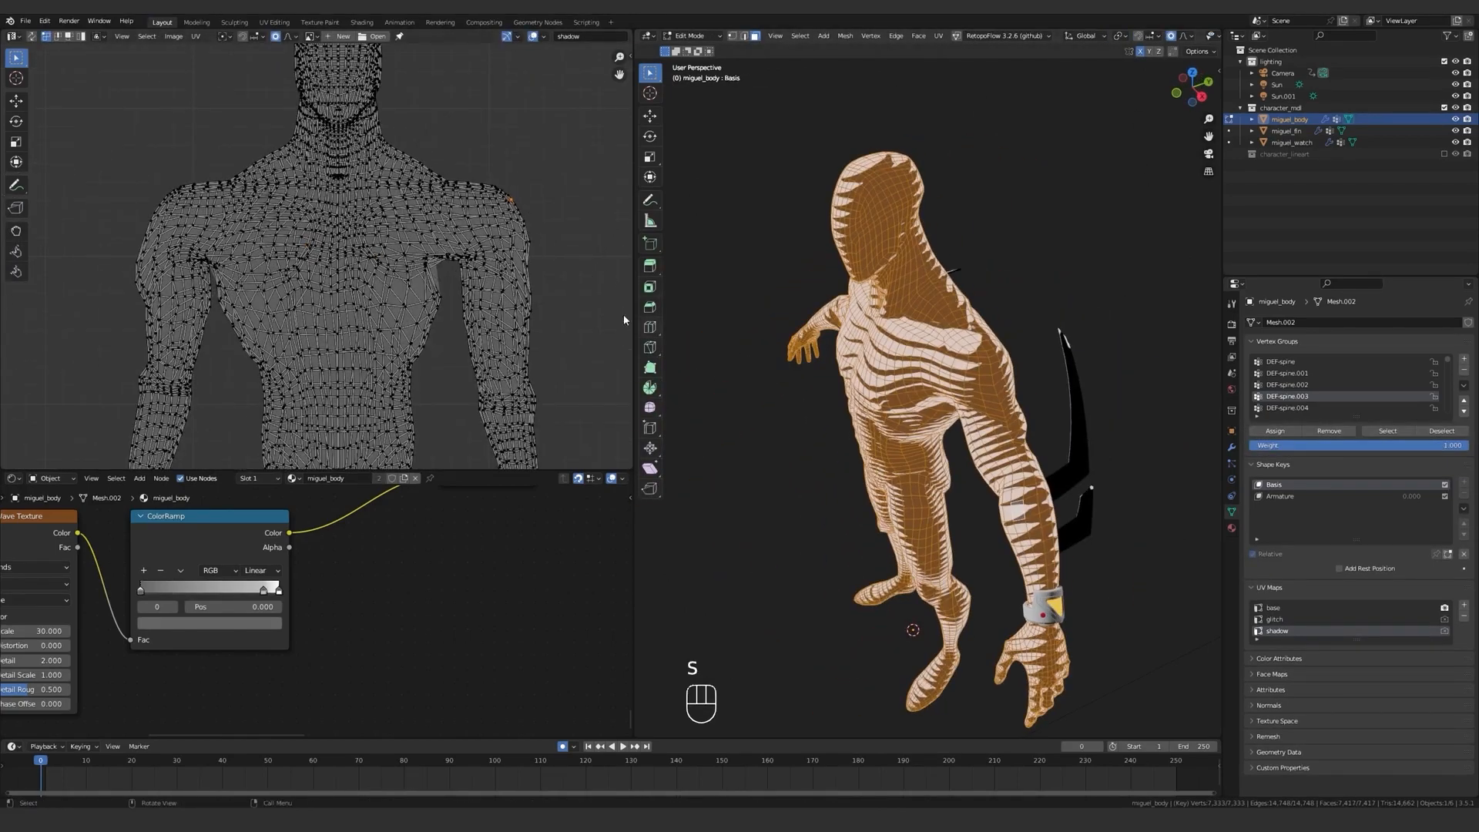
pyautogui.press('s')
pyautogui.click(554, 306)
pyautogui.press('Tab')
# Reselect the UV vertex on the shoulder top, rescale its surrounding UVs with proportional editing, and inspect the body in Object Mode.
pyautogui.press('Tab')
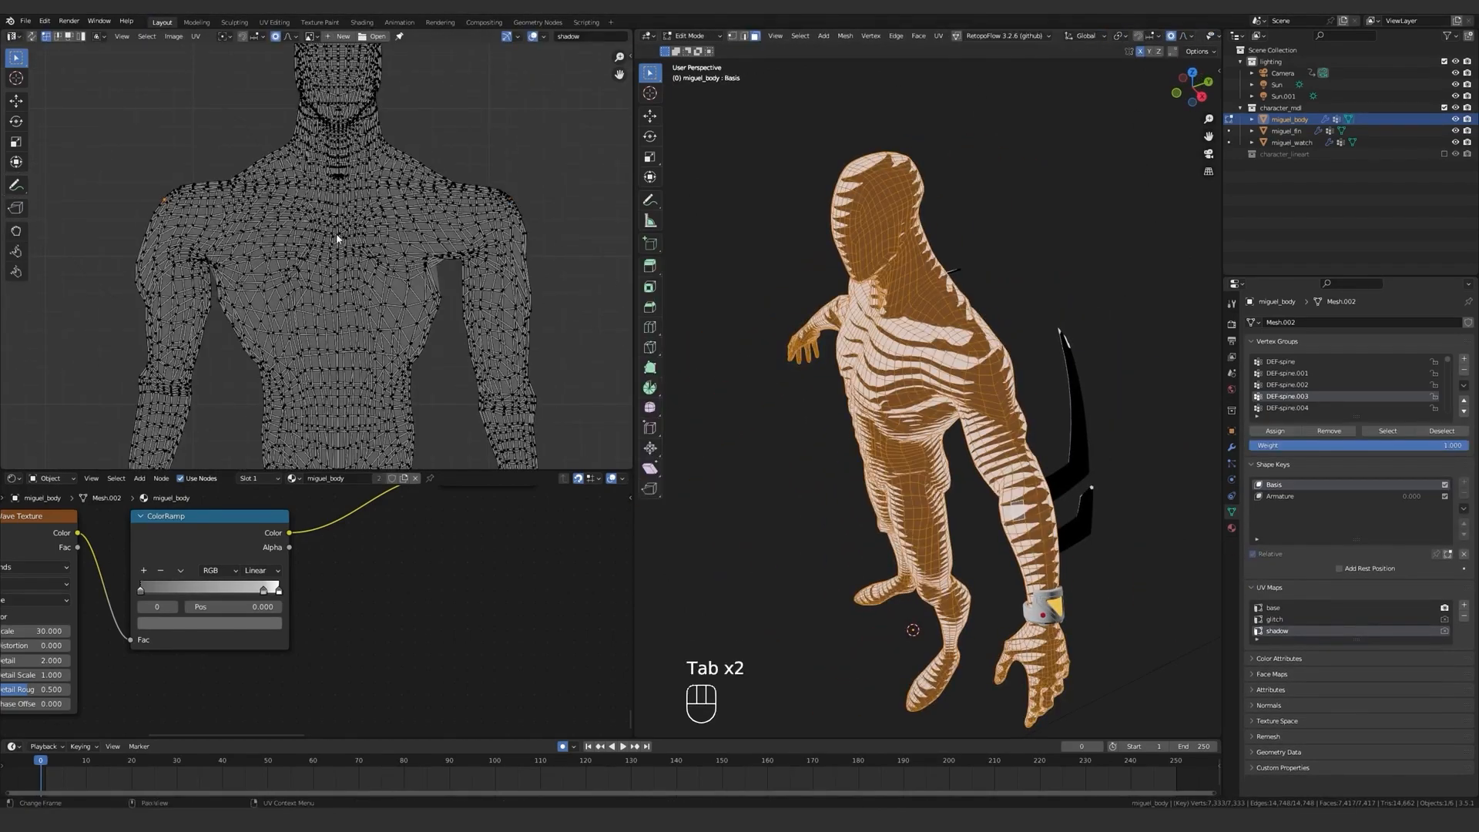
pyautogui.click(163, 200)
pyautogui.press('s')
pyautogui.moveTo(732, 323); pyautogui.dragTo(963, 327, button='middle')
pyautogui.scroll(4, 924, 331)
pyautogui.press('s')
pyautogui.click(192, 224)
pyautogui.press('Tab')
pyautogui.scroll(-4, 962, 347)
pyautogui.moveTo(993, 385); pyautogui.dragTo(897, 329, button='middle')
# Close the empty image editor so the shader nodes fill its space, and frame the character's head and shoulders.
pyautogui.moveTo(228, 551); pyautogui.dragTo(400, 568, button='middle')
pyautogui.scroll(-6, 419, 561)
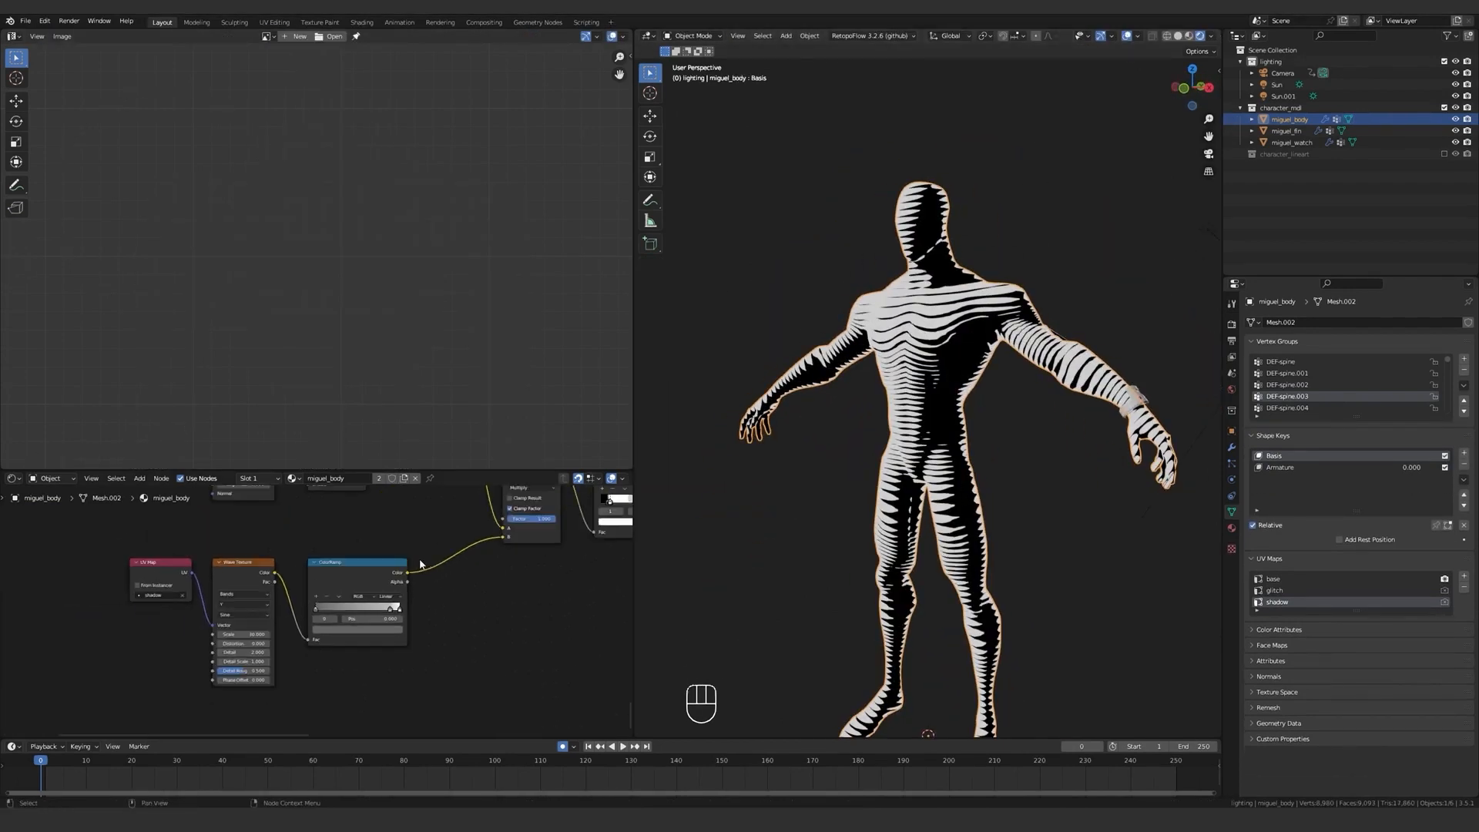
pyautogui.scroll(6, 419, 562)
pyautogui.click(380, 638)
pyautogui.moveTo(424, 504)
pyautogui.mouseDown()
pyautogui.moveTo(423, 482)
pyautogui.moveTo(423, 499)
pyautogui.mouseUp()
pyautogui.click(776, 501)
pyautogui.moveTo(778, 501); pyautogui.dragTo(921, 512, button='middle')
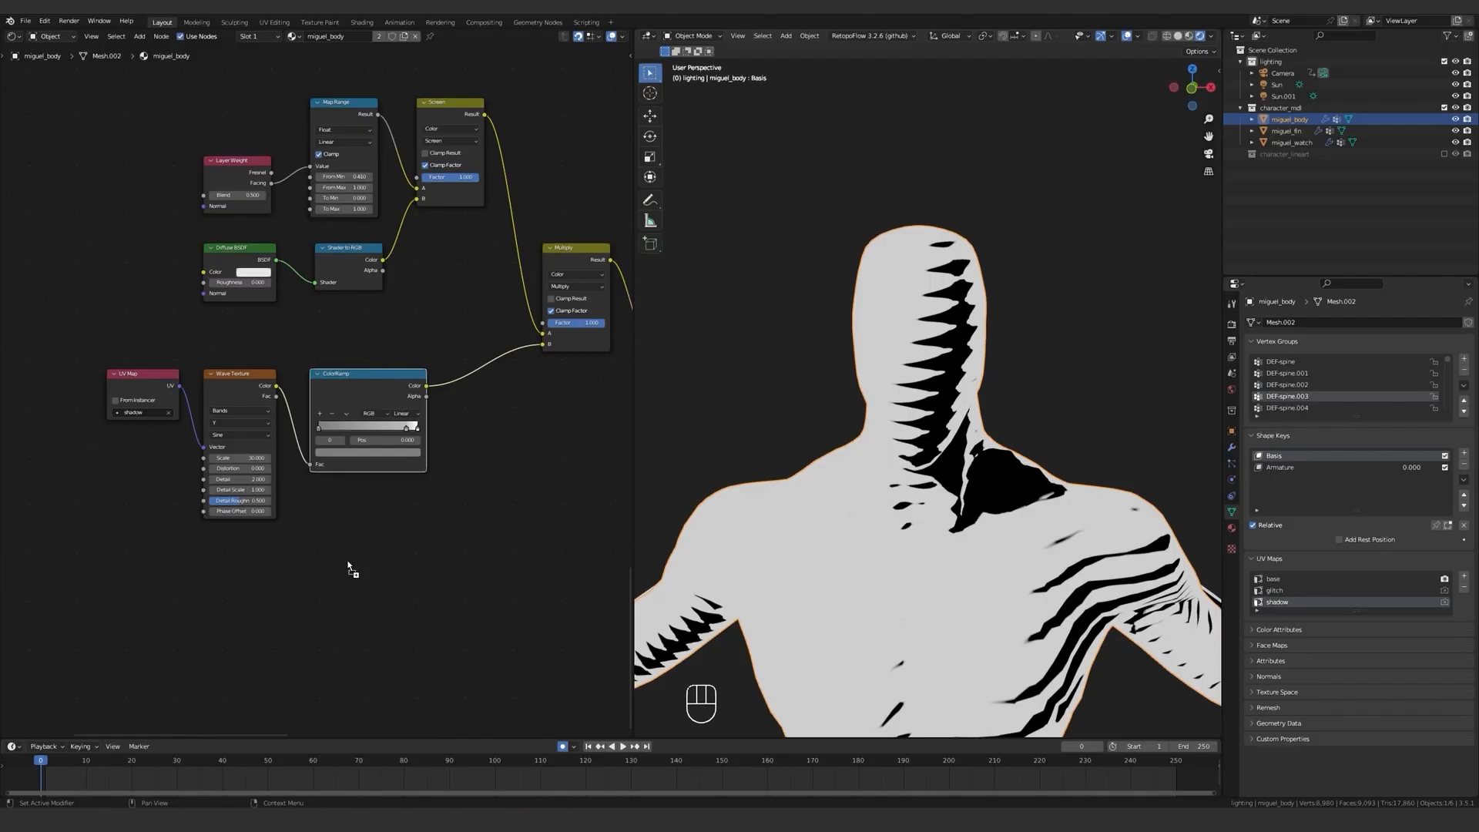
# Add the miguel_black.png image texture below the Wave Texture and multiply it with the stripe ColorRamp's color.
pyautogui.moveTo(348, 568); pyautogui.dragTo(393, 575)
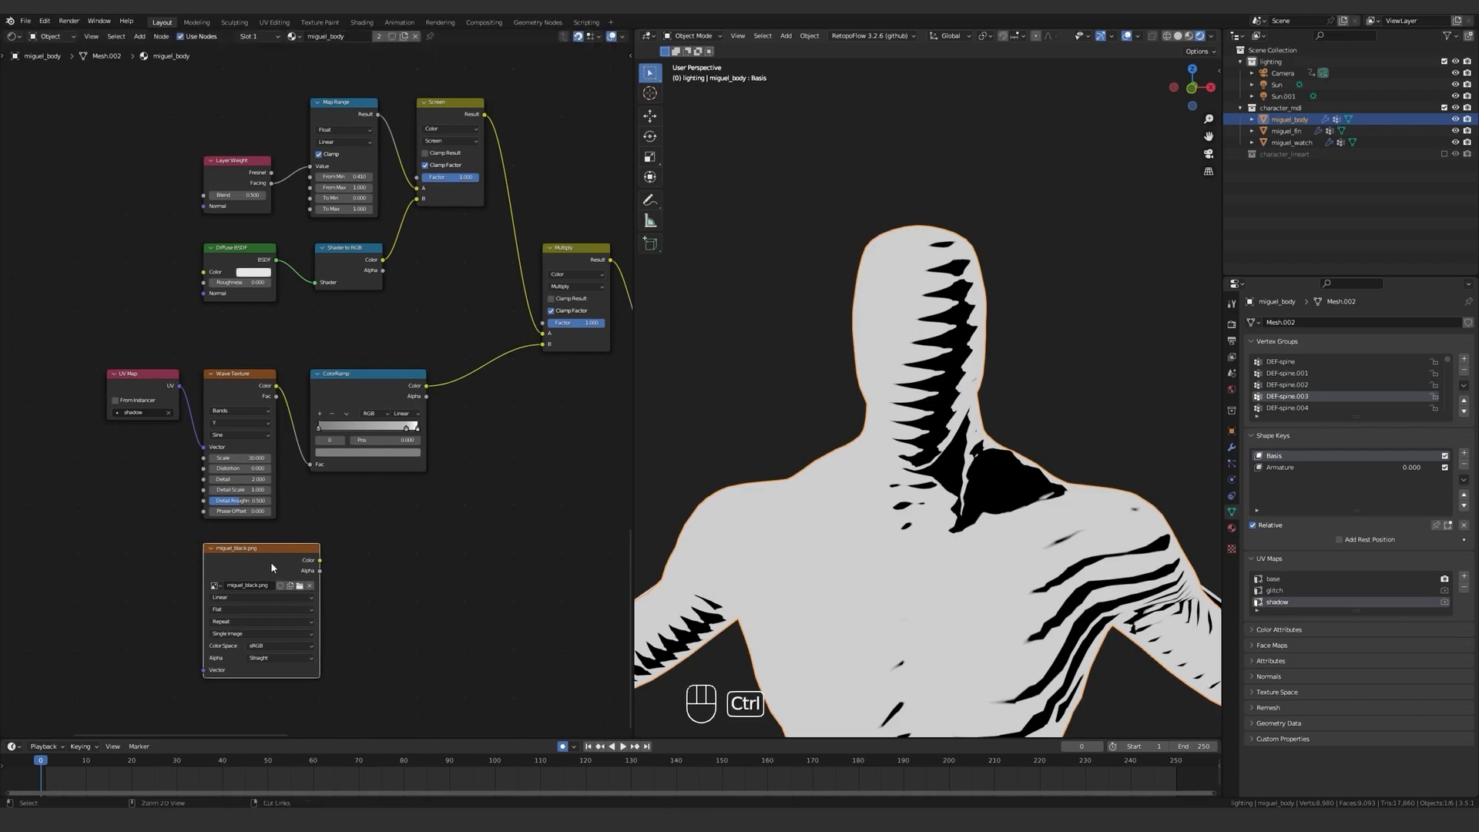
pyautogui.keyDown('ctrl'); pyautogui.keyDown('shift'); pyautogui.click(291, 559); pyautogui.keyUp('shift'); pyautogui.keyUp('ctrl')
pyautogui.moveTo(795, 445)
pyautogui.mouseDown(button='middle')
pyautogui.moveTo(920, 443)
pyautogui.moveTo(824, 447)
pyautogui.mouseUp(button='middle')
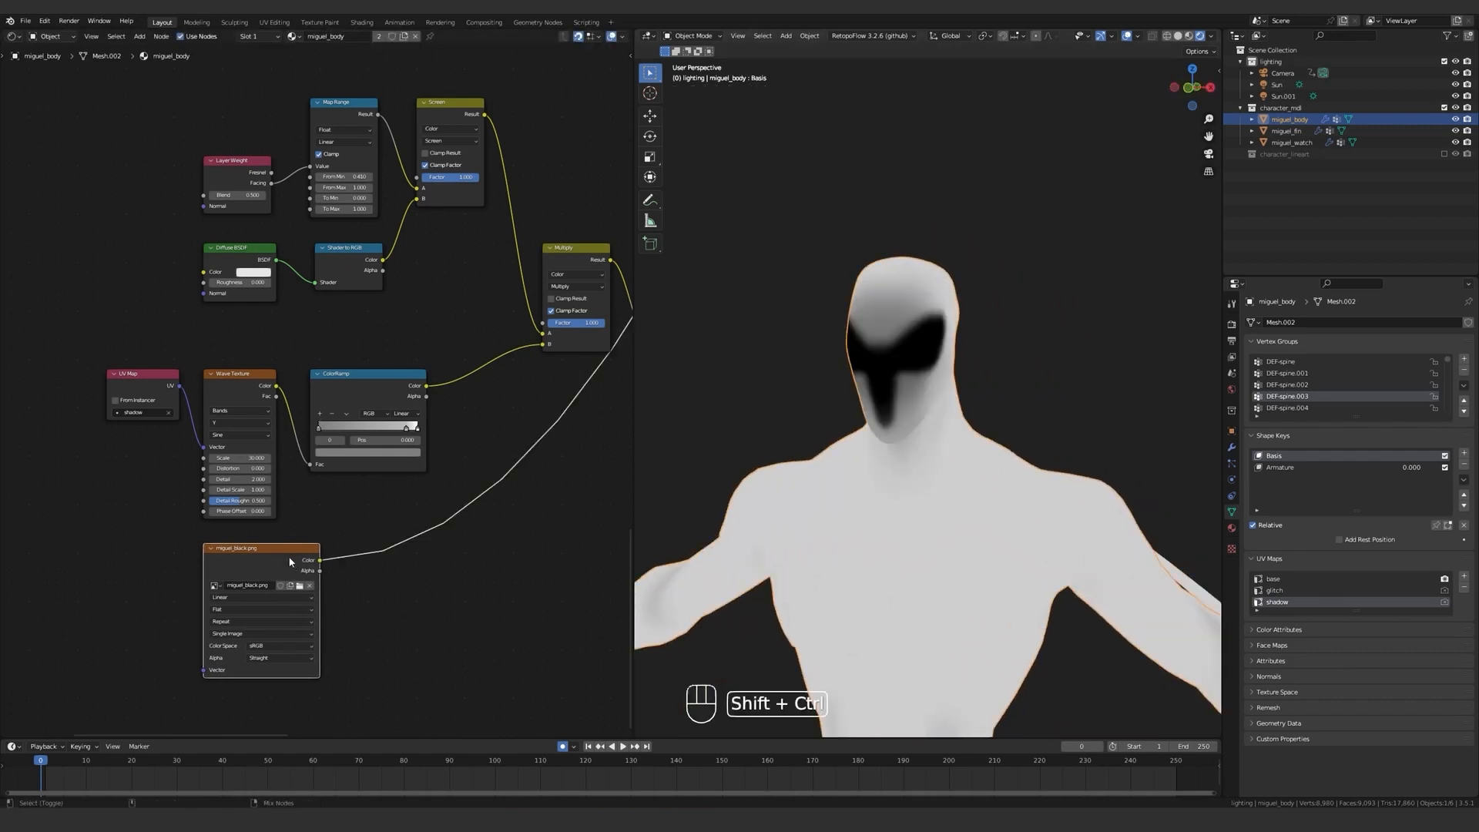
pyautogui.moveTo(517, 480); pyautogui.dragTo(469, 488, button='middle')
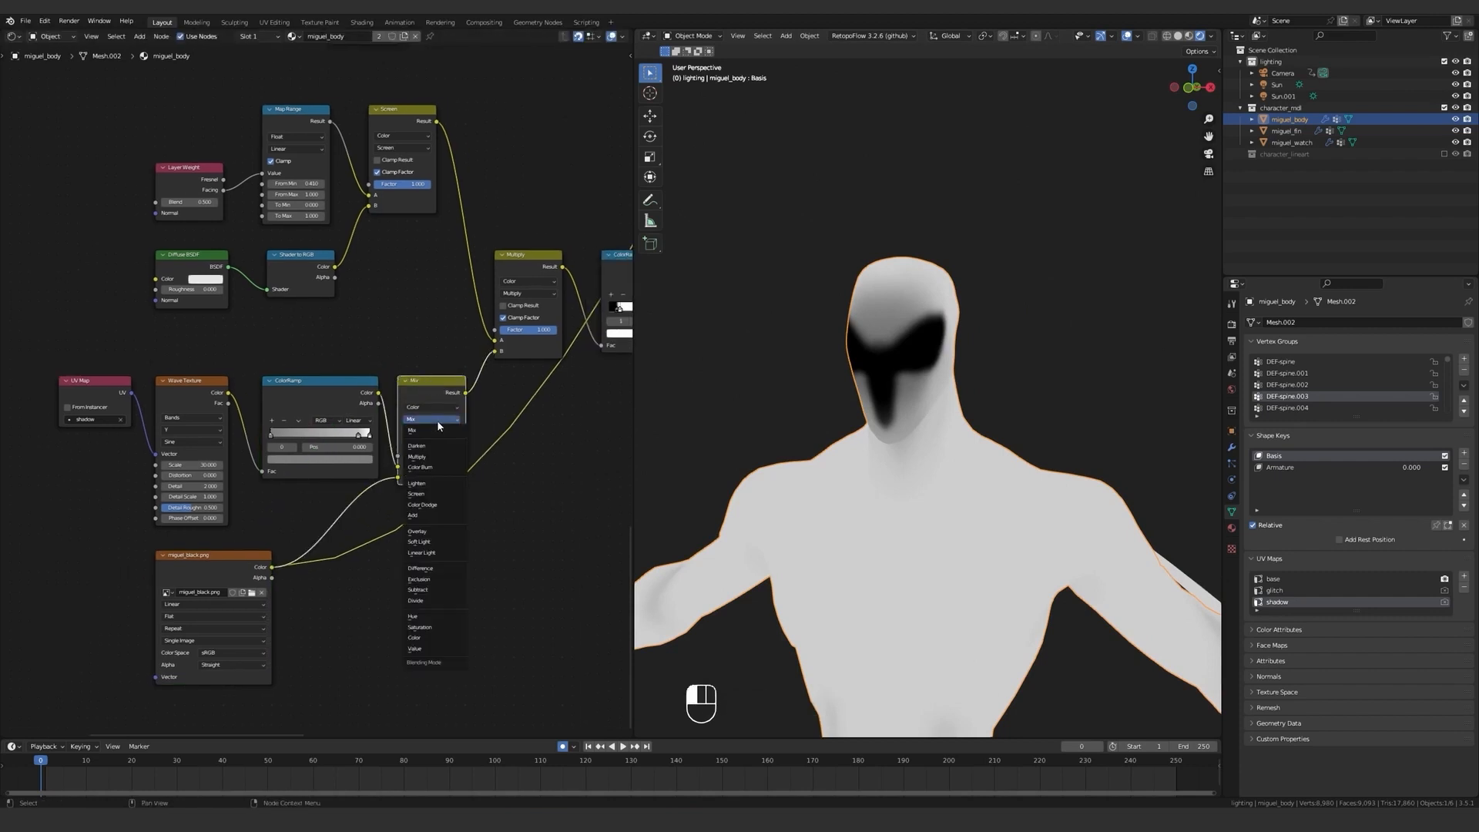
pyautogui.keyDown('ctrl'); pyautogui.keyDown('shift'); pyautogui.click(451, 436); pyautogui.keyUp('shift'); pyautogui.keyUp('ctrl')
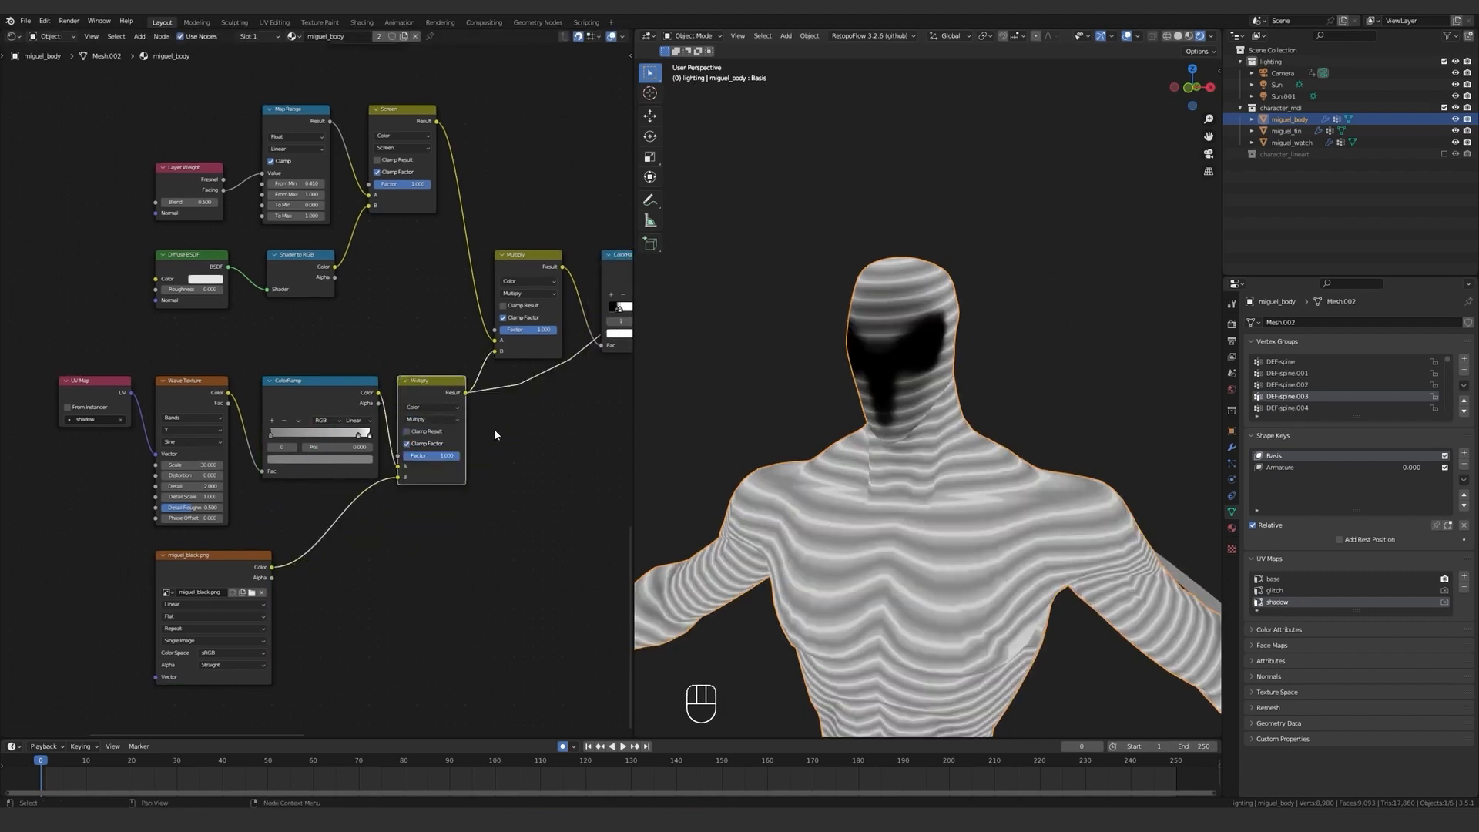
# Preview the last shadow ColorRamp's output and inspect the black mask on the face from the side.
pyautogui.moveTo(495, 429); pyautogui.dragTo(364, 477, button='middle')
pyautogui.keyDown('ctrl'); pyautogui.keyDown('shift'); pyautogui.click(569, 367); pyautogui.keyUp('shift'); pyautogui.keyUp('ctrl')
pyautogui.moveTo(569, 367); pyautogui.dragTo(370, 382, button='middle')
pyautogui.keyDown('ctrl'); pyautogui.keyDown('shift'); pyautogui.click(497, 334); pyautogui.keyUp('shift'); pyautogui.keyUp('ctrl')
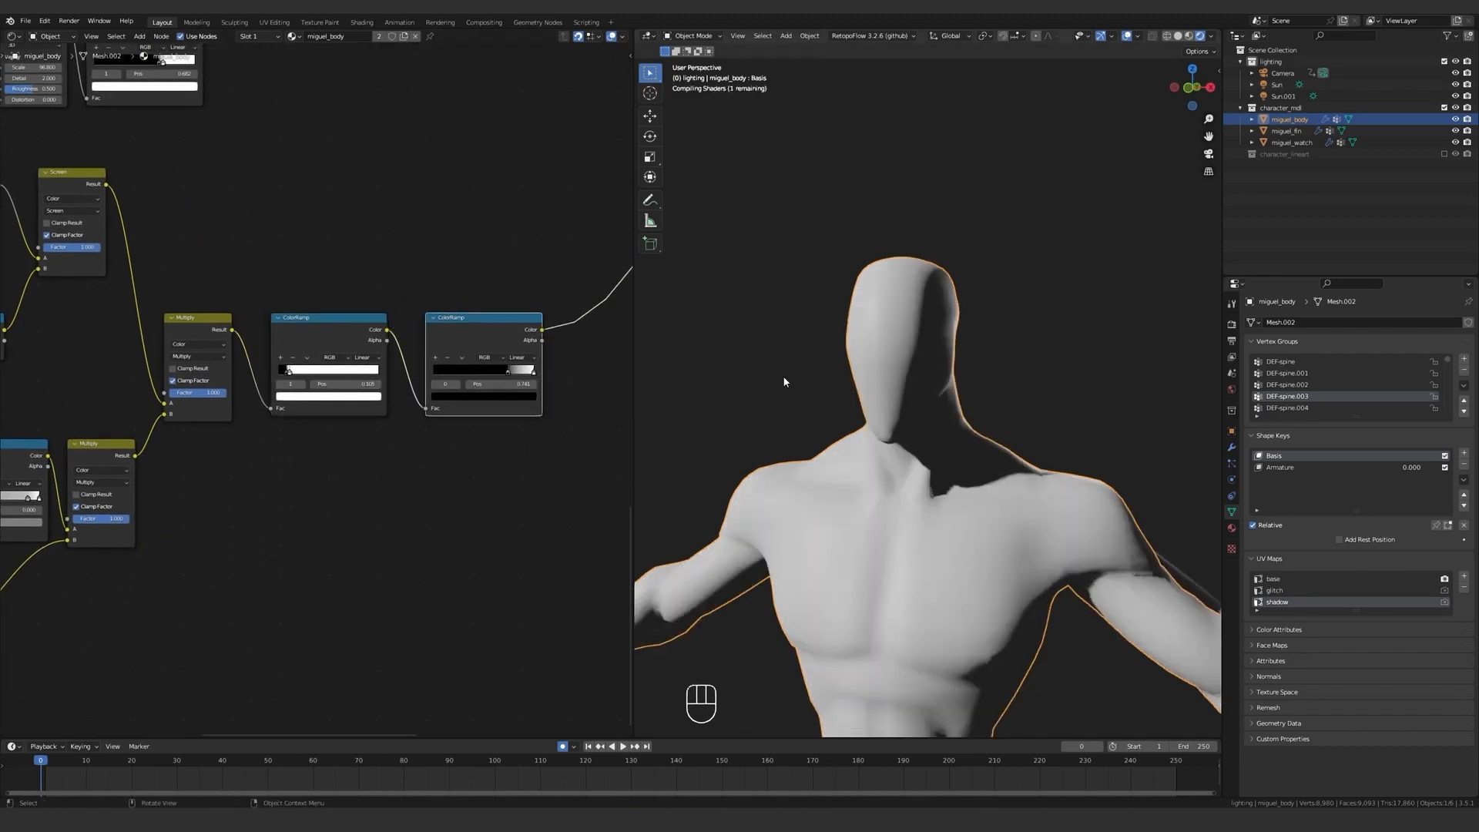
pyautogui.moveTo(851, 382); pyautogui.dragTo(982, 396, button='middle')
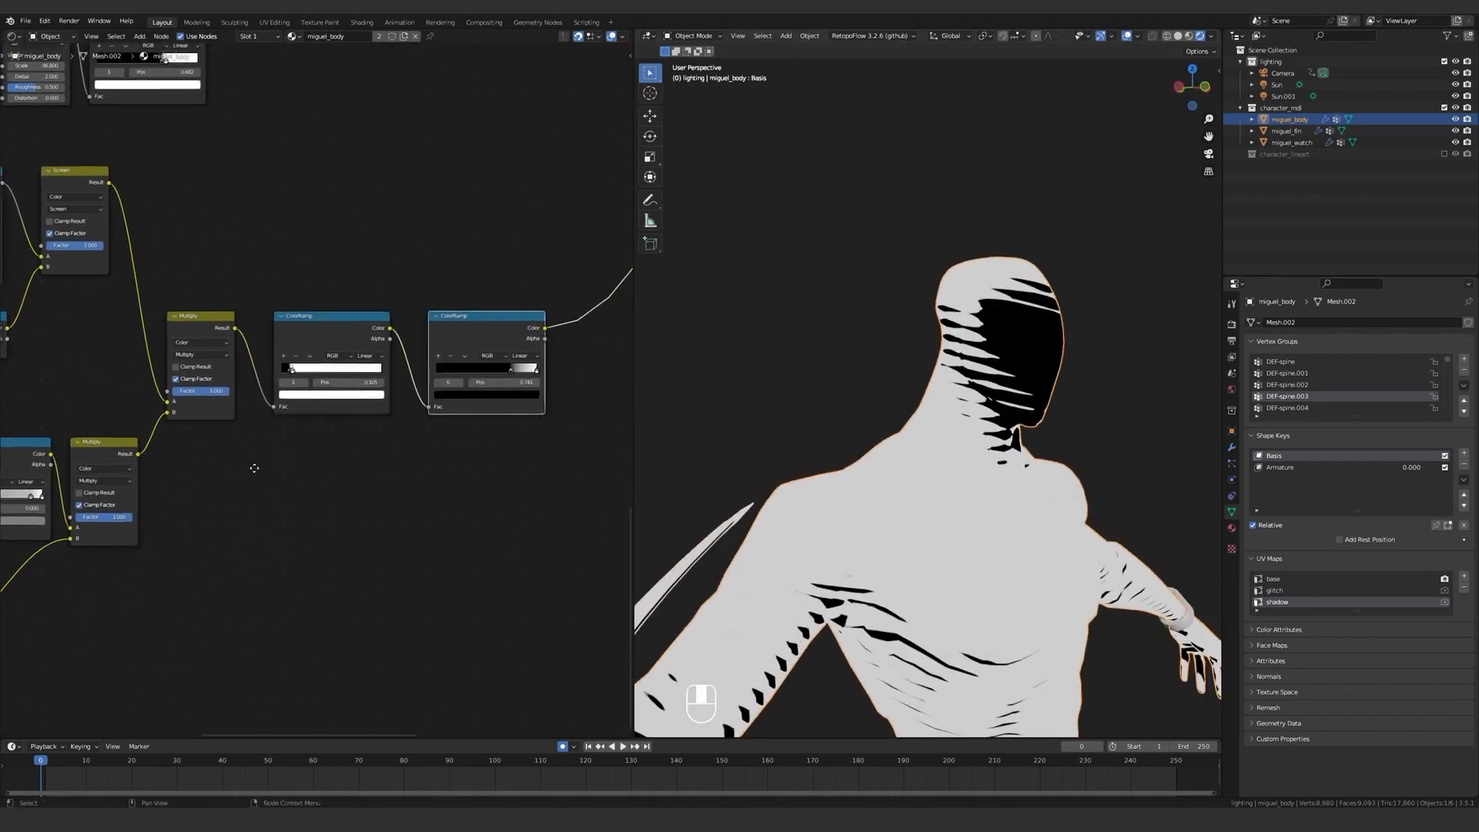
# Lower the factor of the miguel_black.png Multiply node to about 0.86 and check the stripes on the face and body.
pyautogui.moveTo(254, 466); pyautogui.dragTo(539, 404, button='middle')
pyautogui.scroll(4, 393, 470)
pyautogui.moveTo(404, 447); pyautogui.dragTo(390, 447)
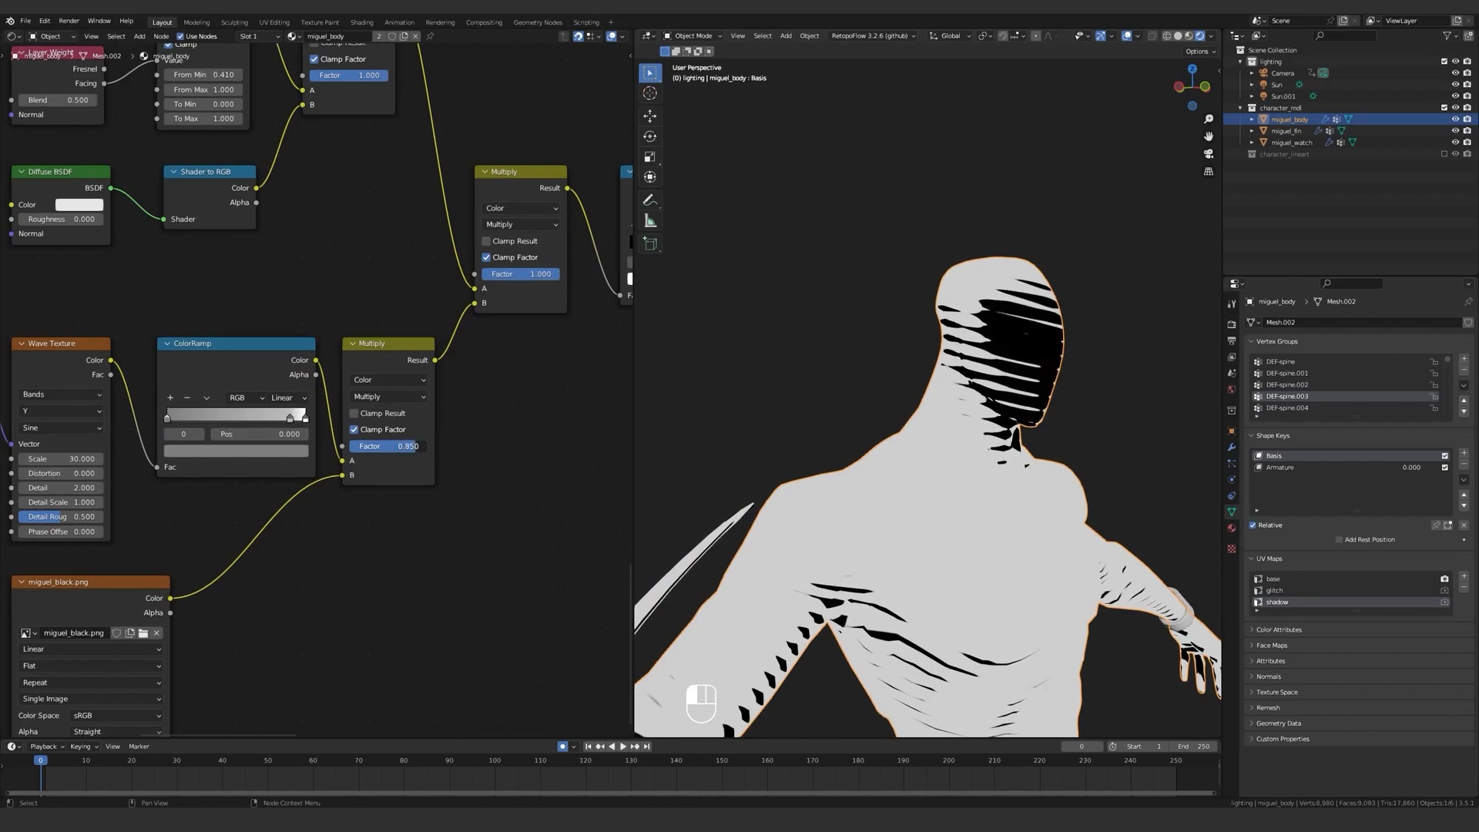
pyautogui.moveTo(988, 432); pyautogui.dragTo(904, 460, button='middle')
pyautogui.scroll(-3, 970, 441)
pyautogui.scroll(-1, 963, 446)
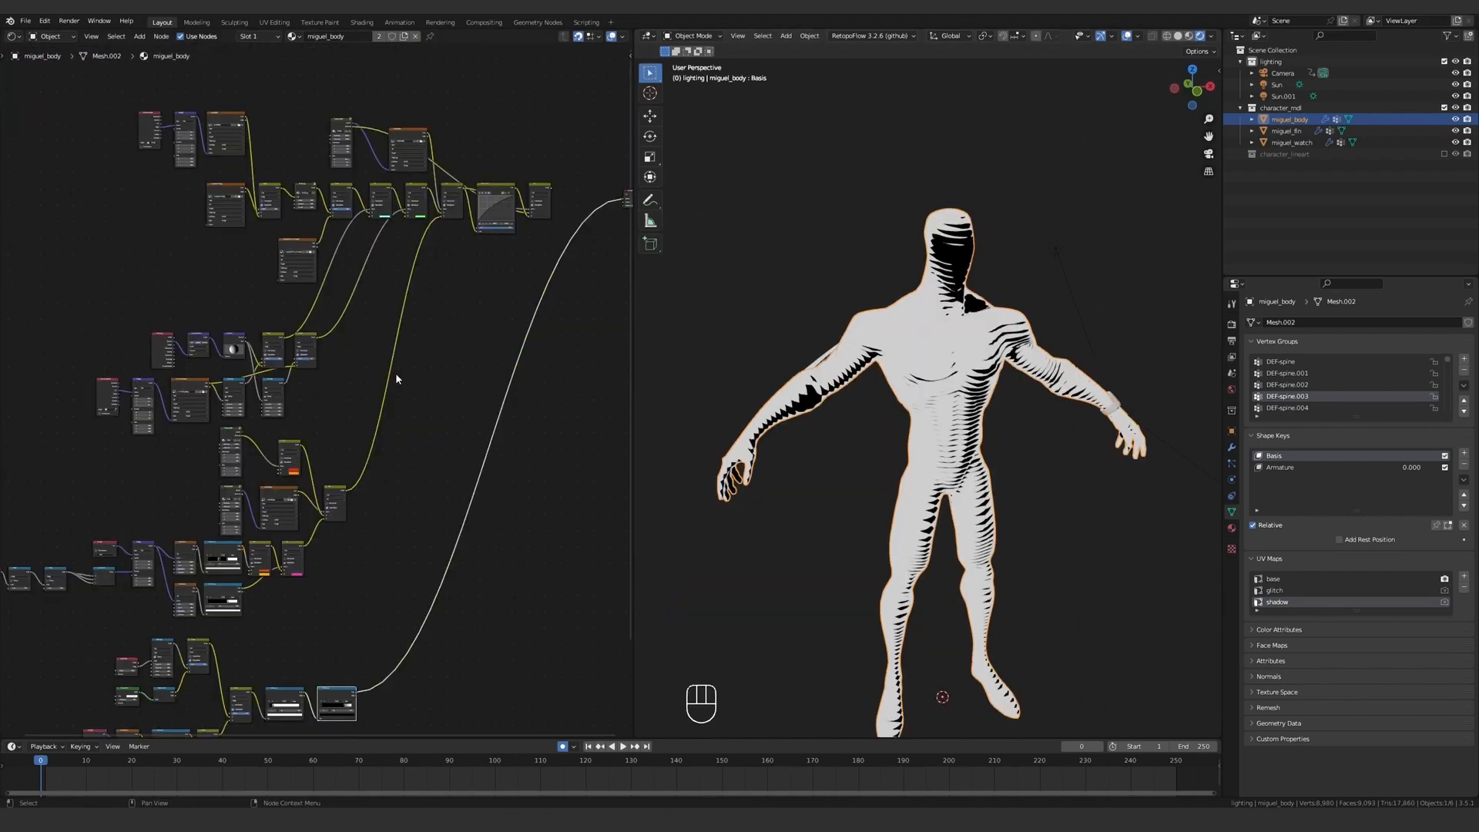
# Shift the final color nodes aside and insert a duplicate of the green Mix node in the gap.
pyautogui.moveTo(416, 358); pyautogui.dragTo(309, 522, button='middle')
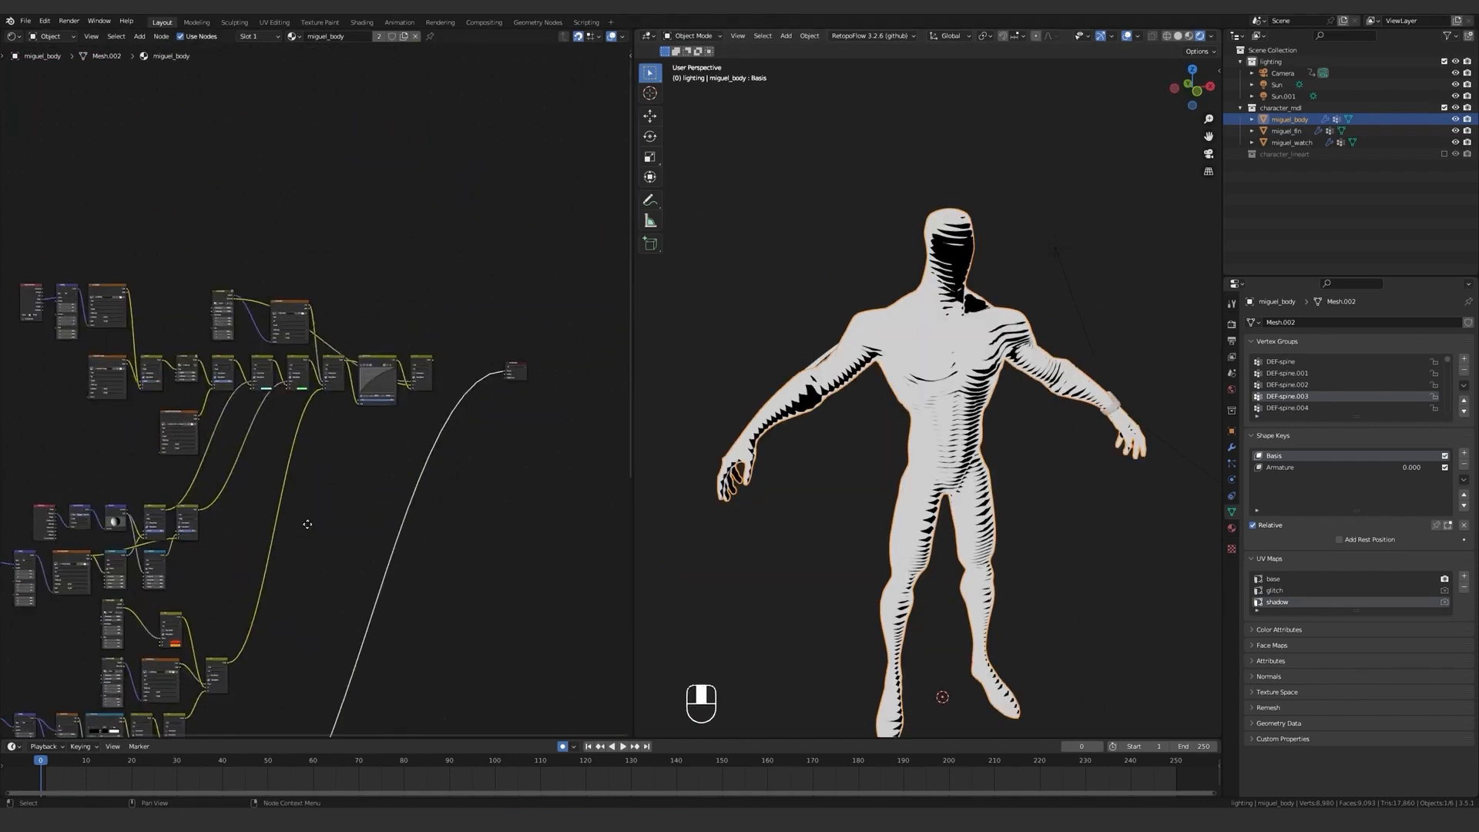
pyautogui.scroll(6, 336, 431)
pyautogui.click(333, 473)
pyautogui.moveTo(332, 473); pyautogui.dragTo(561, 303)
pyautogui.press('g')
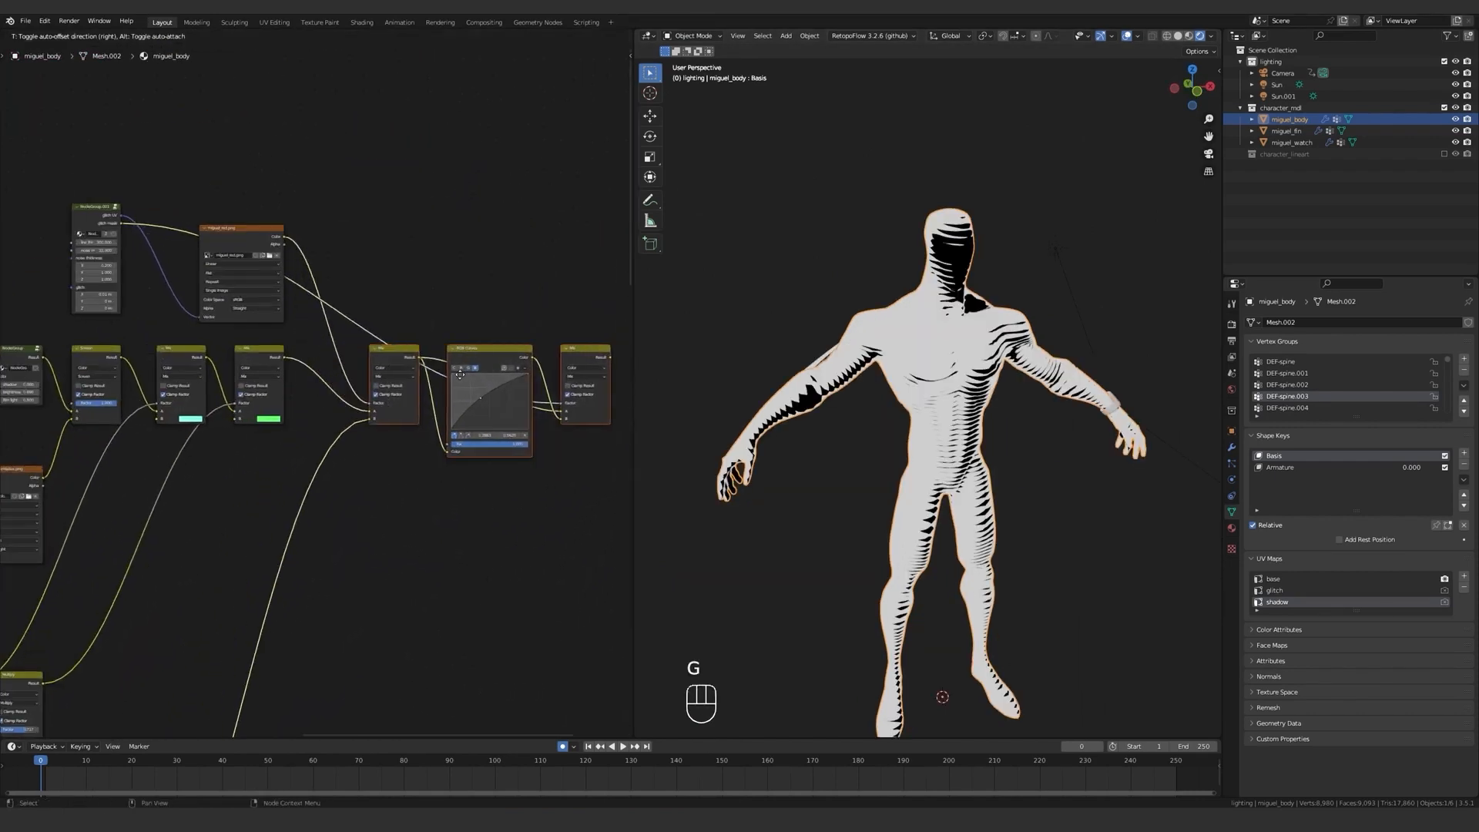
pyautogui.click(364, 364)
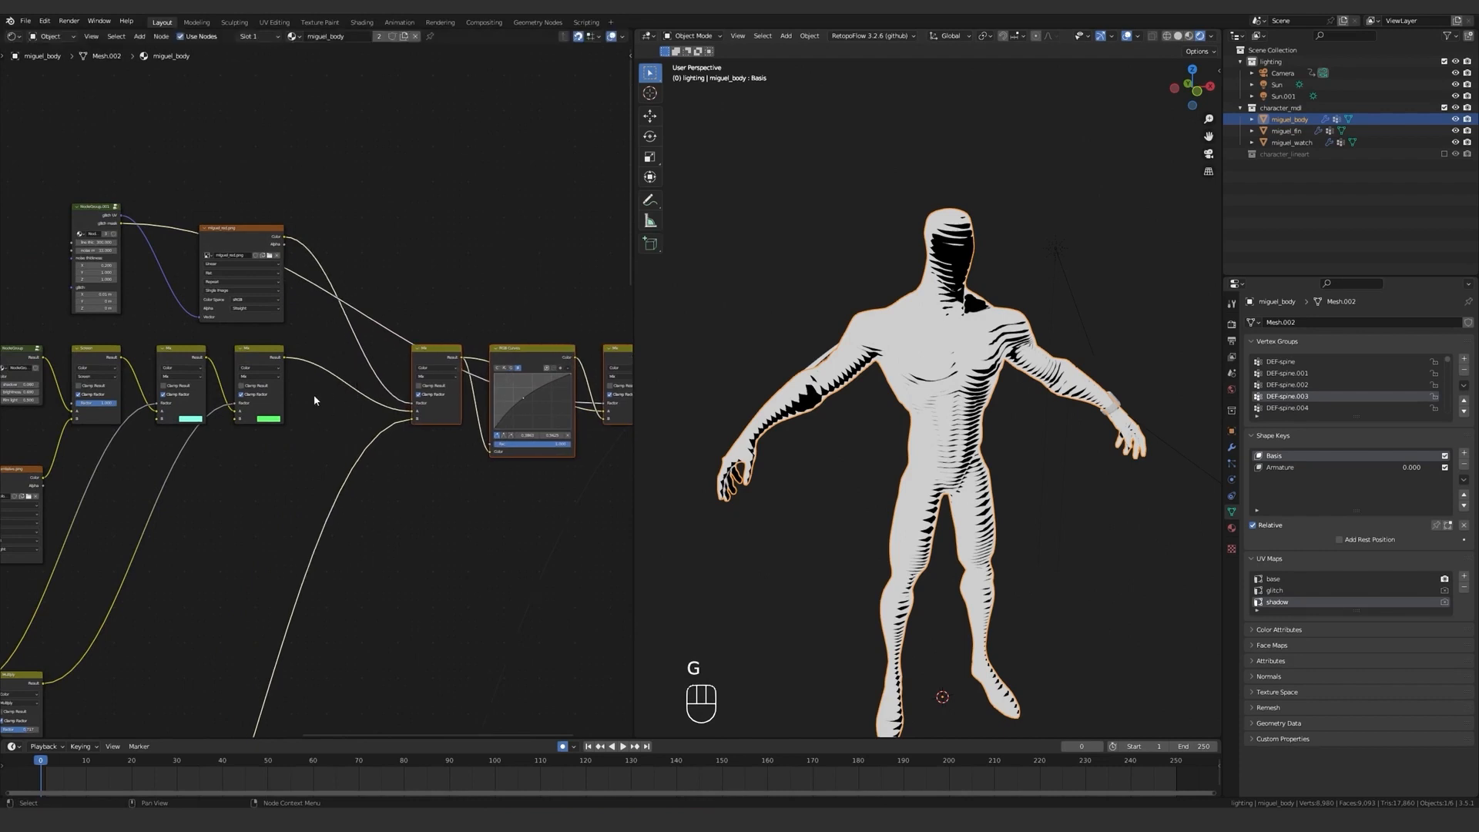
pyautogui.scroll(2, 314, 396)
pyautogui.hotkey('shift', 'd')
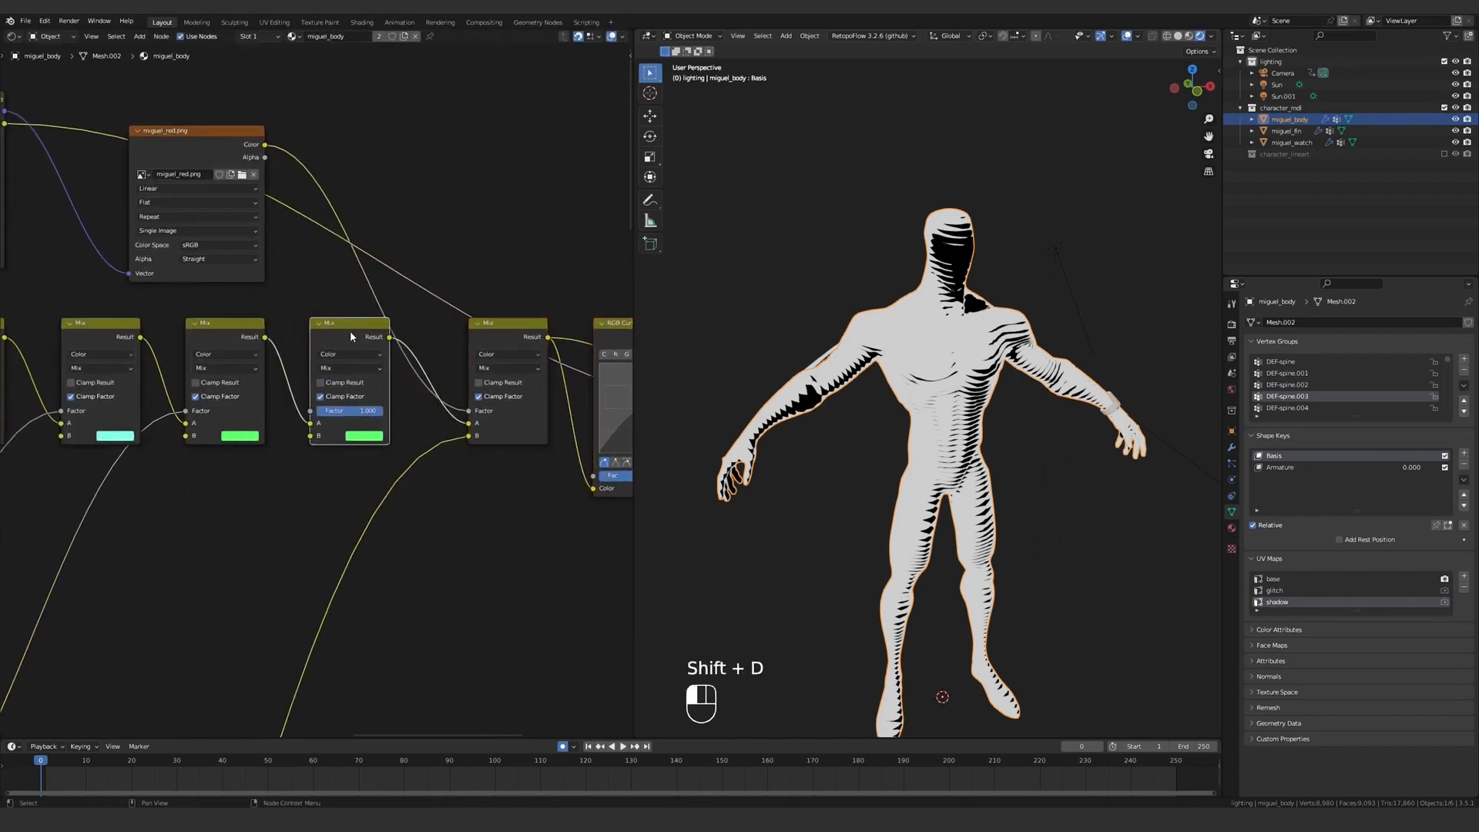
pyautogui.scroll(-6, 353, 353)
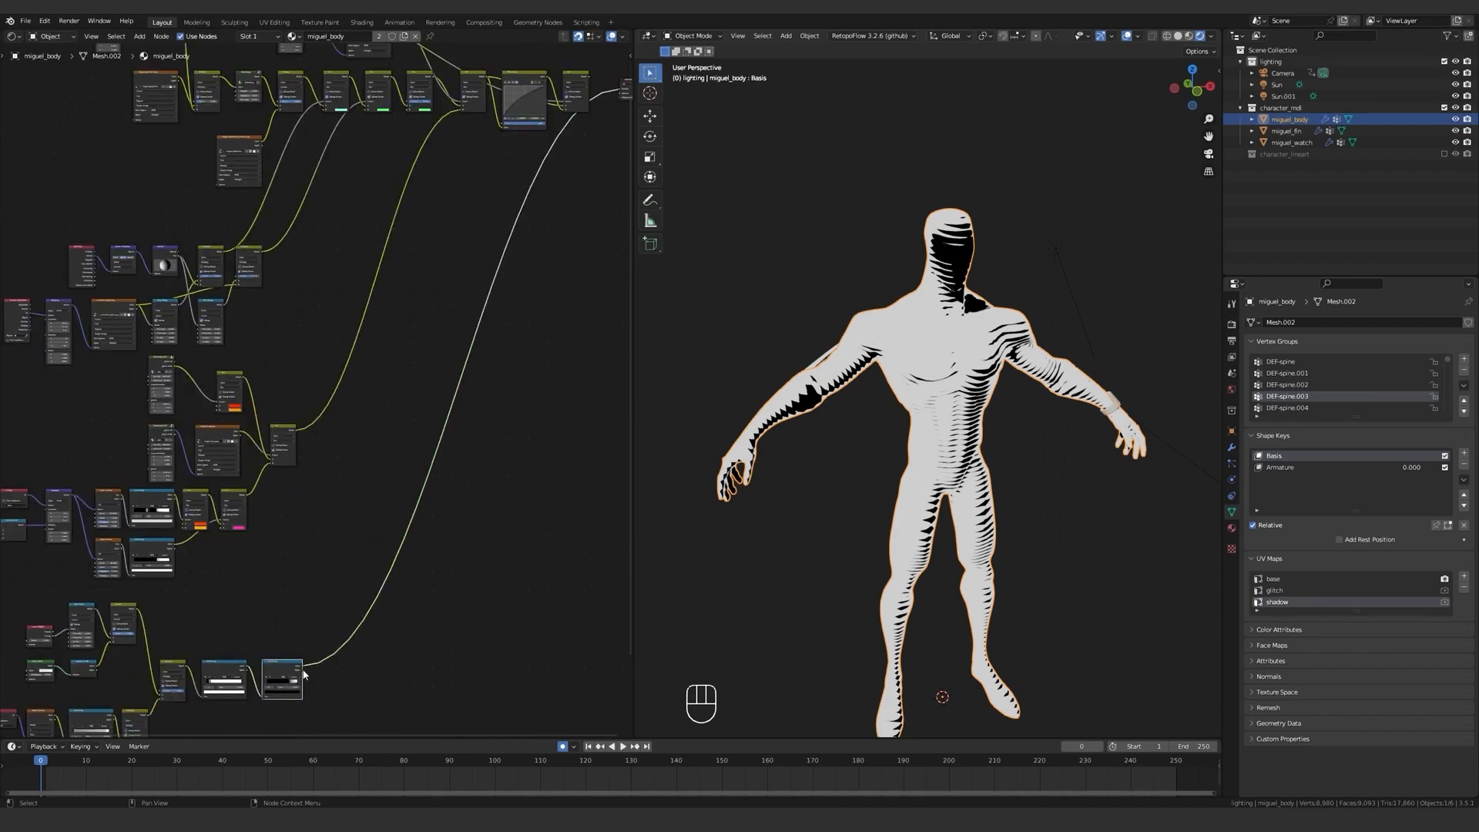
# Connect the last shadow ColorRamp to input B of the duplicated Mix node and set its blending mode to Multiply.
pyautogui.click(407, 108)
pyautogui.scroll(6, 405, 275)
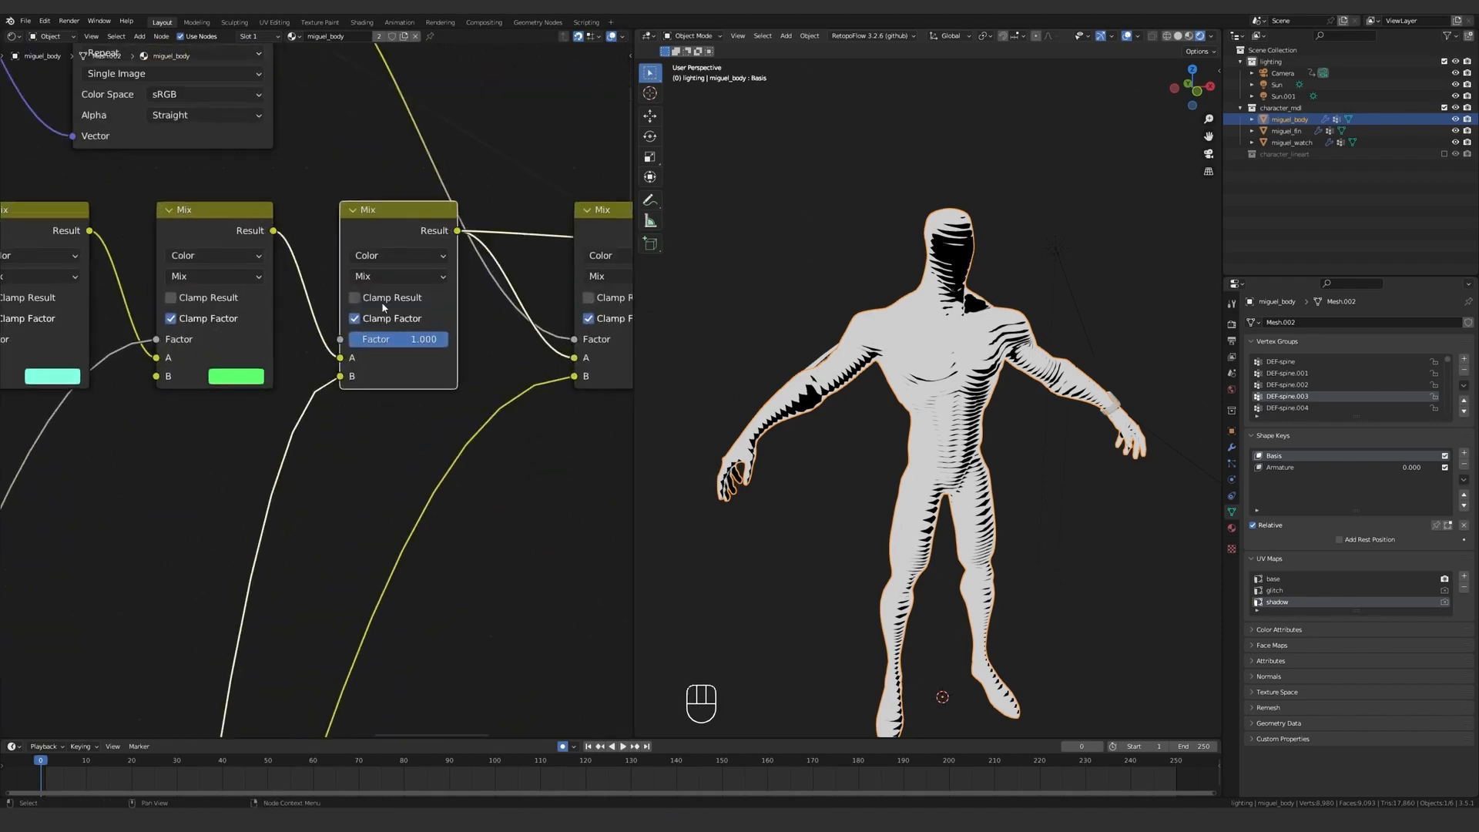
pyautogui.click(391, 342)
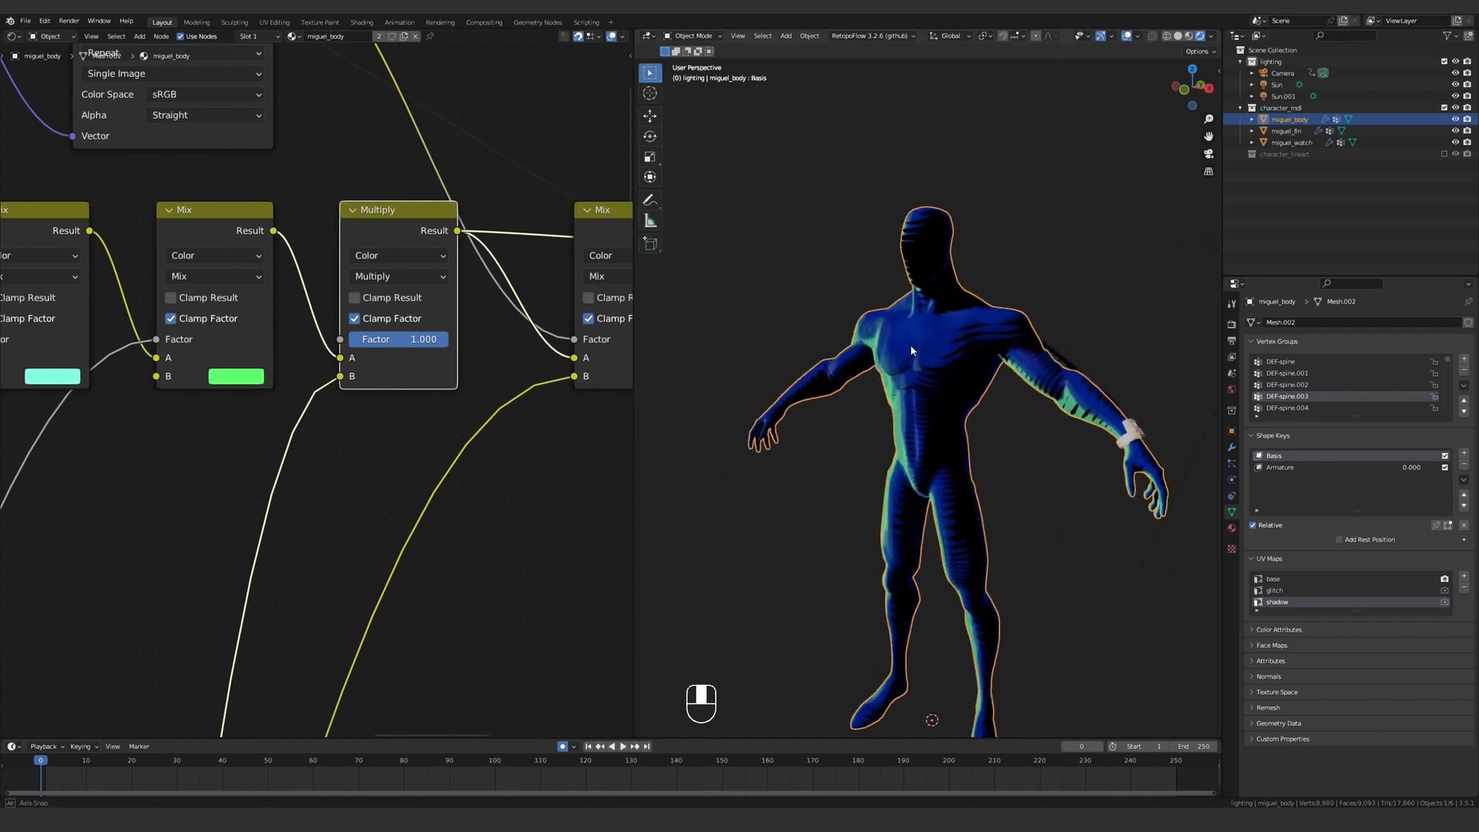
# Connect the final Mix node to the Material Output's Surface and inspect the shading and line shadows on the torso and legs.
pyautogui.scroll(-1, 472, 363)
pyautogui.scroll(-4, 472, 362)
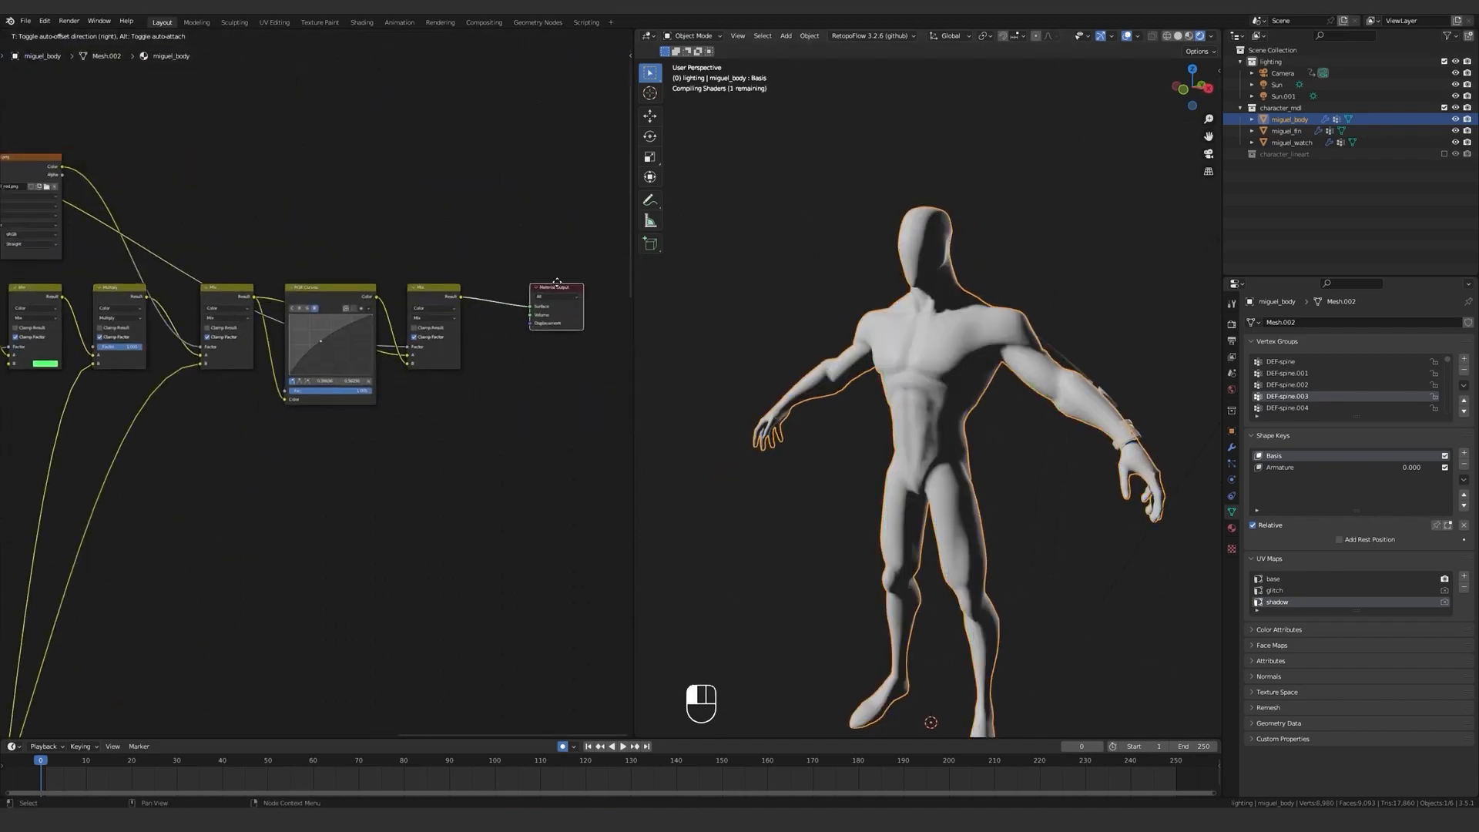
pyautogui.click(789, 301)
pyautogui.moveTo(809, 308); pyautogui.dragTo(938, 373, button='middle')
pyautogui.keyDown('shift'); pyautogui.moveTo(938, 373); pyautogui.dragTo(945, 316, button='middle'); pyautogui.keyUp('shift')
pyautogui.scroll(2, 946, 319)
pyautogui.moveTo(951, 331); pyautogui.dragTo(910, 332, button='middle')
pyautogui.scroll(-2, 927, 352)
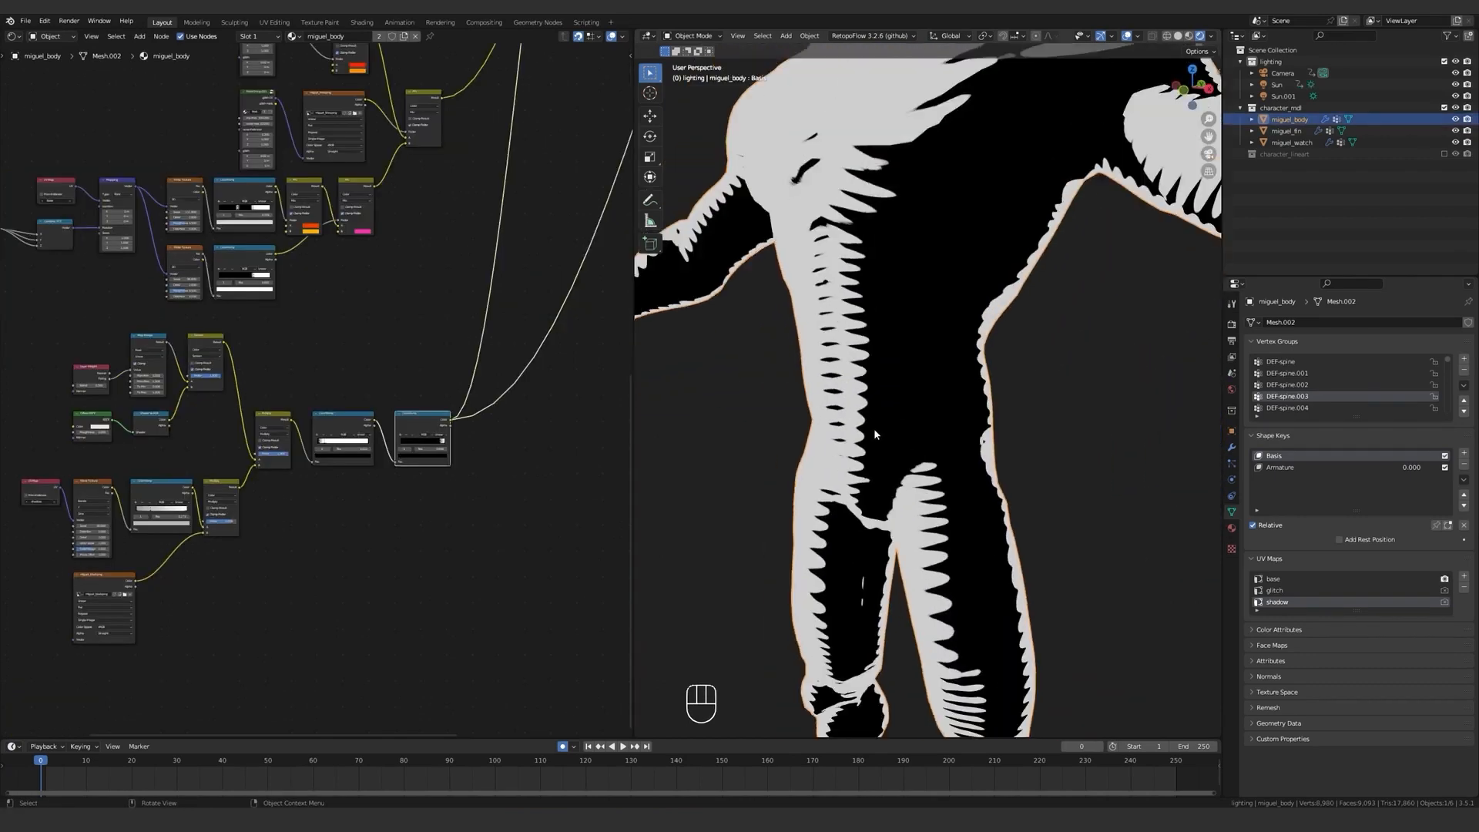
pyautogui.keyDown('shift'); pyautogui.moveTo(873, 429); pyautogui.dragTo(1001, 446, button='middle'); pyautogui.keyUp('shift')
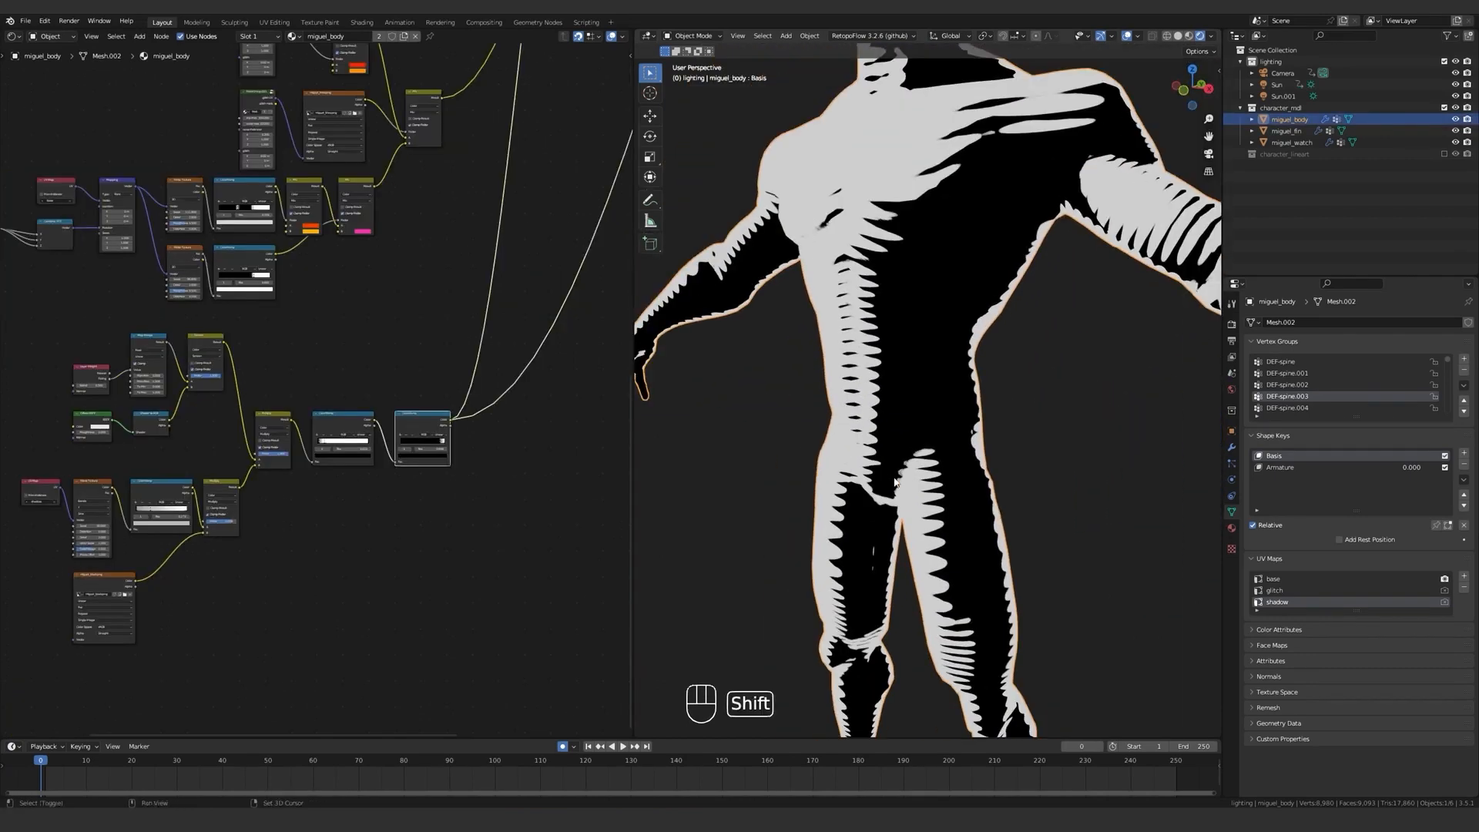
pyautogui.scroll(3, 1049, 464)
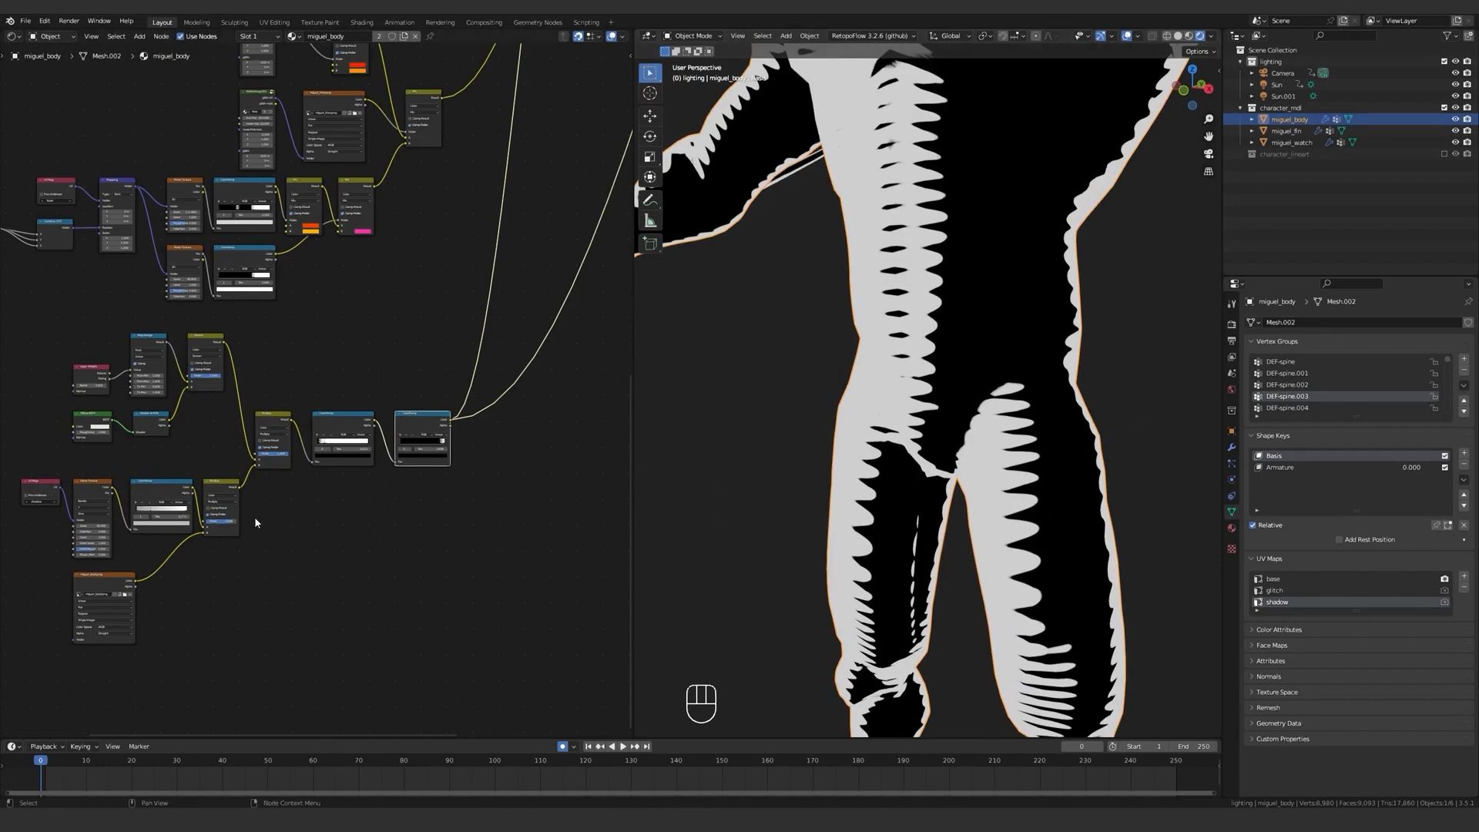
# Add a Noise Texture below miguel_black.png, feed it a duplicated UV Map node set to base, and set its scale to 202.
pyautogui.moveTo(255, 518); pyautogui.dragTo(399, 445, button='middle')
pyautogui.scroll(6, 331, 420)
pyautogui.moveTo(351, 528); pyautogui.dragTo(407, 383, button='middle')
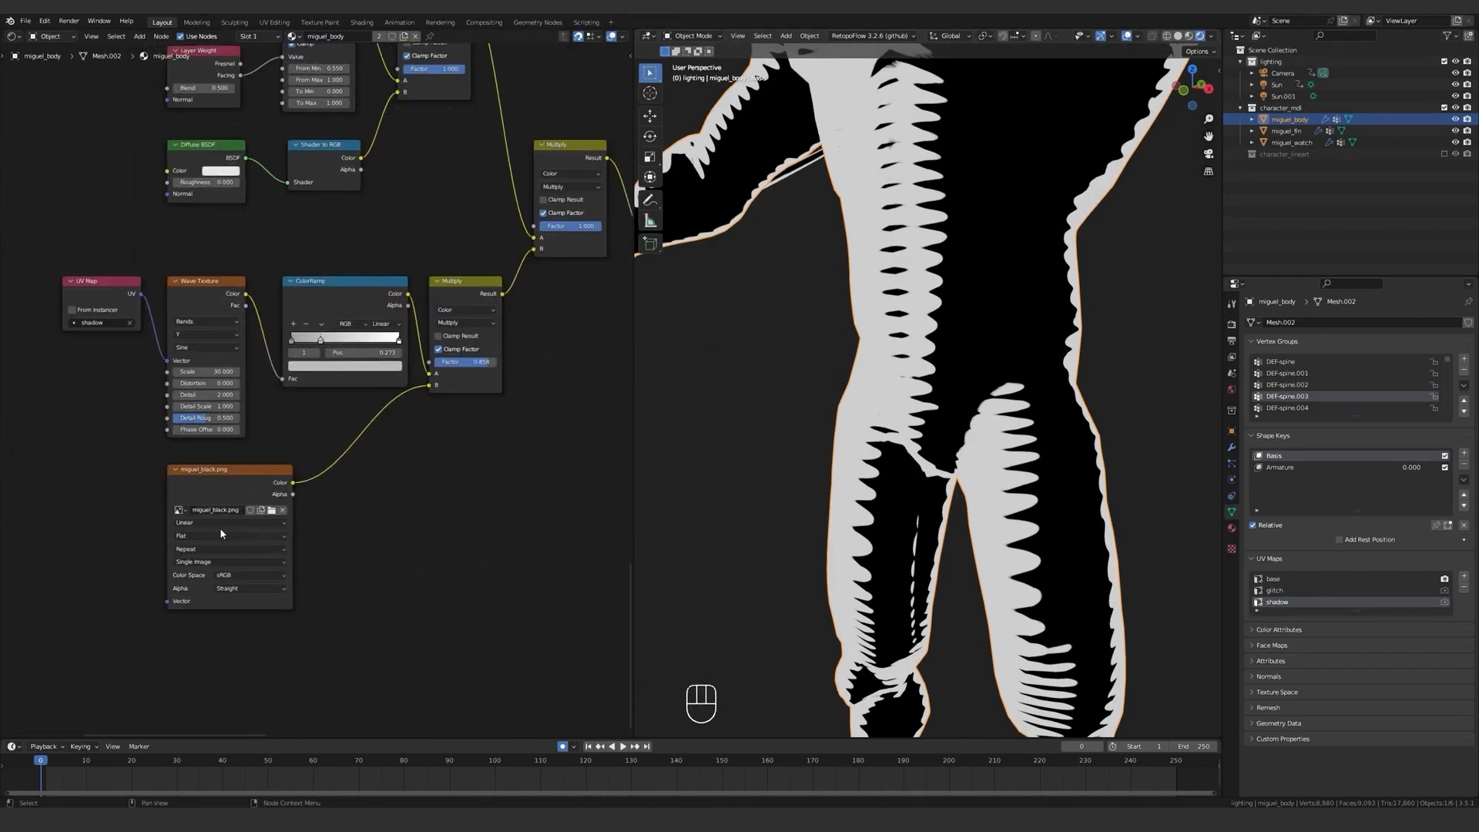
pyautogui.scroll(-2, 378, 439)
pyautogui.hotkey('shift', 'a')
pyautogui.click(471, 548)
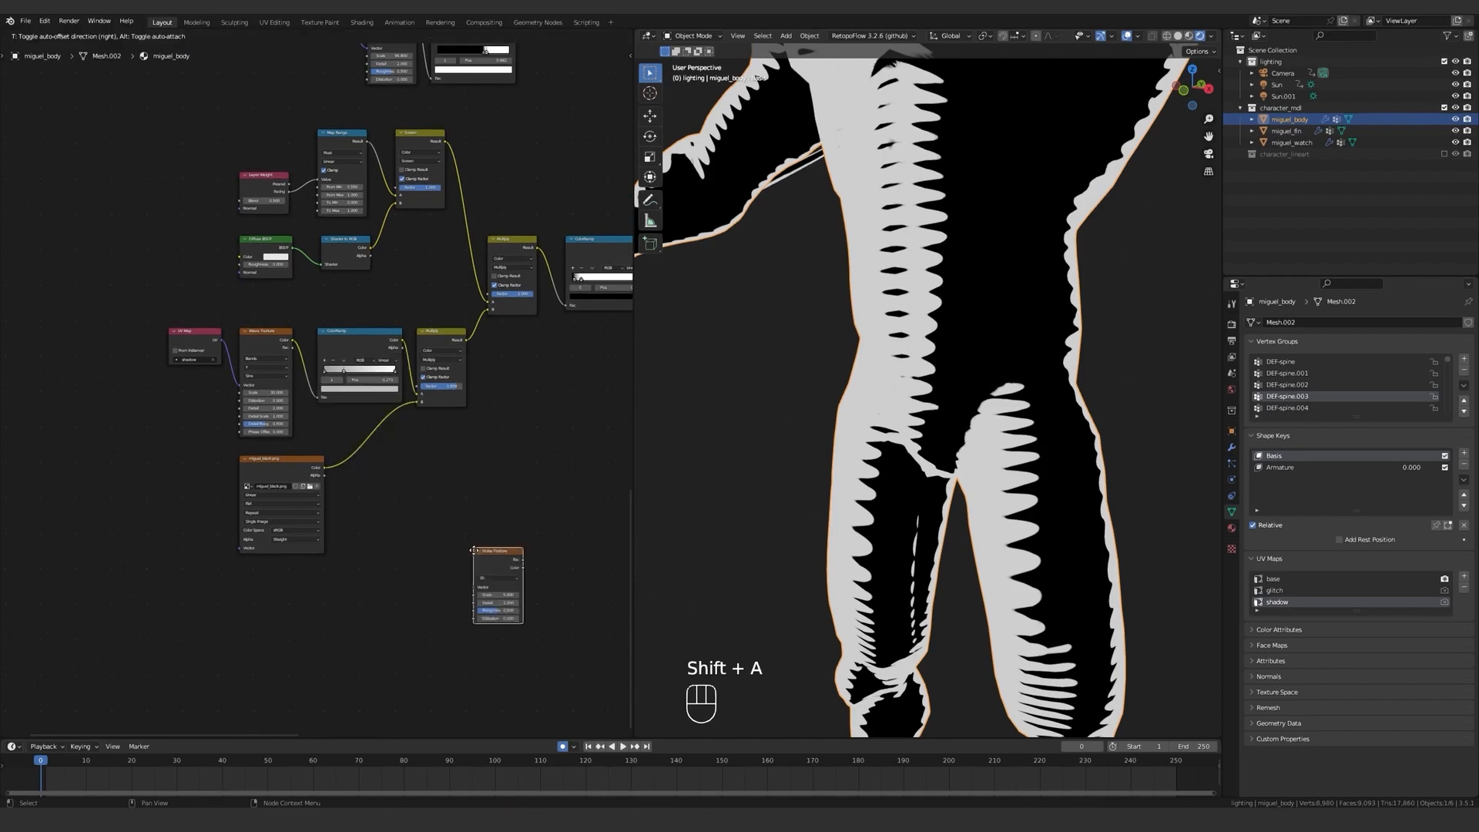
pyautogui.hotkey('shift', 'd')
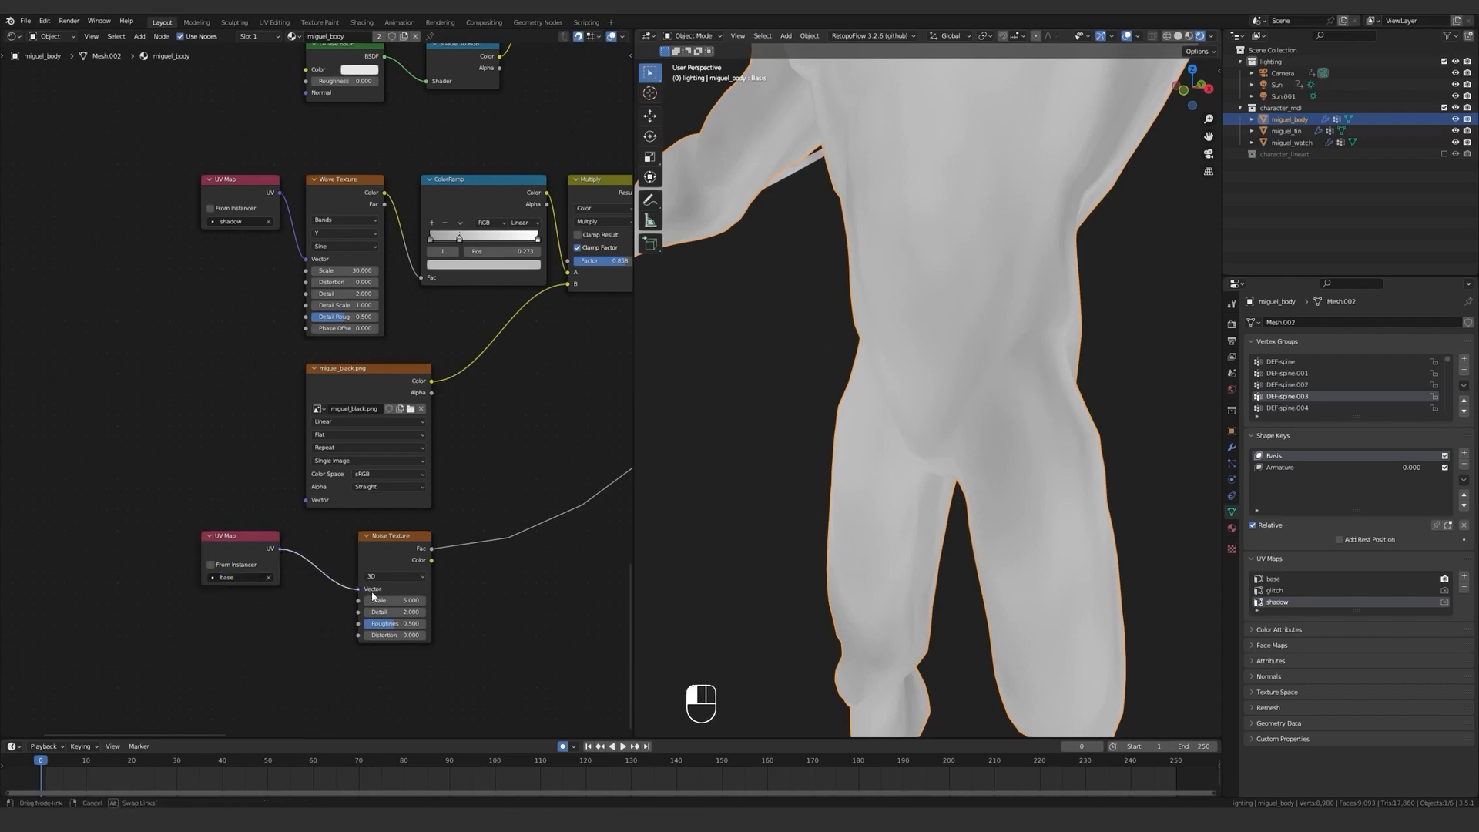
pyautogui.moveTo(372, 596)
pyautogui.mouseDown()
pyautogui.moveTo(361, 589)
pyautogui.moveTo(546, 601)
pyautogui.mouseUp()
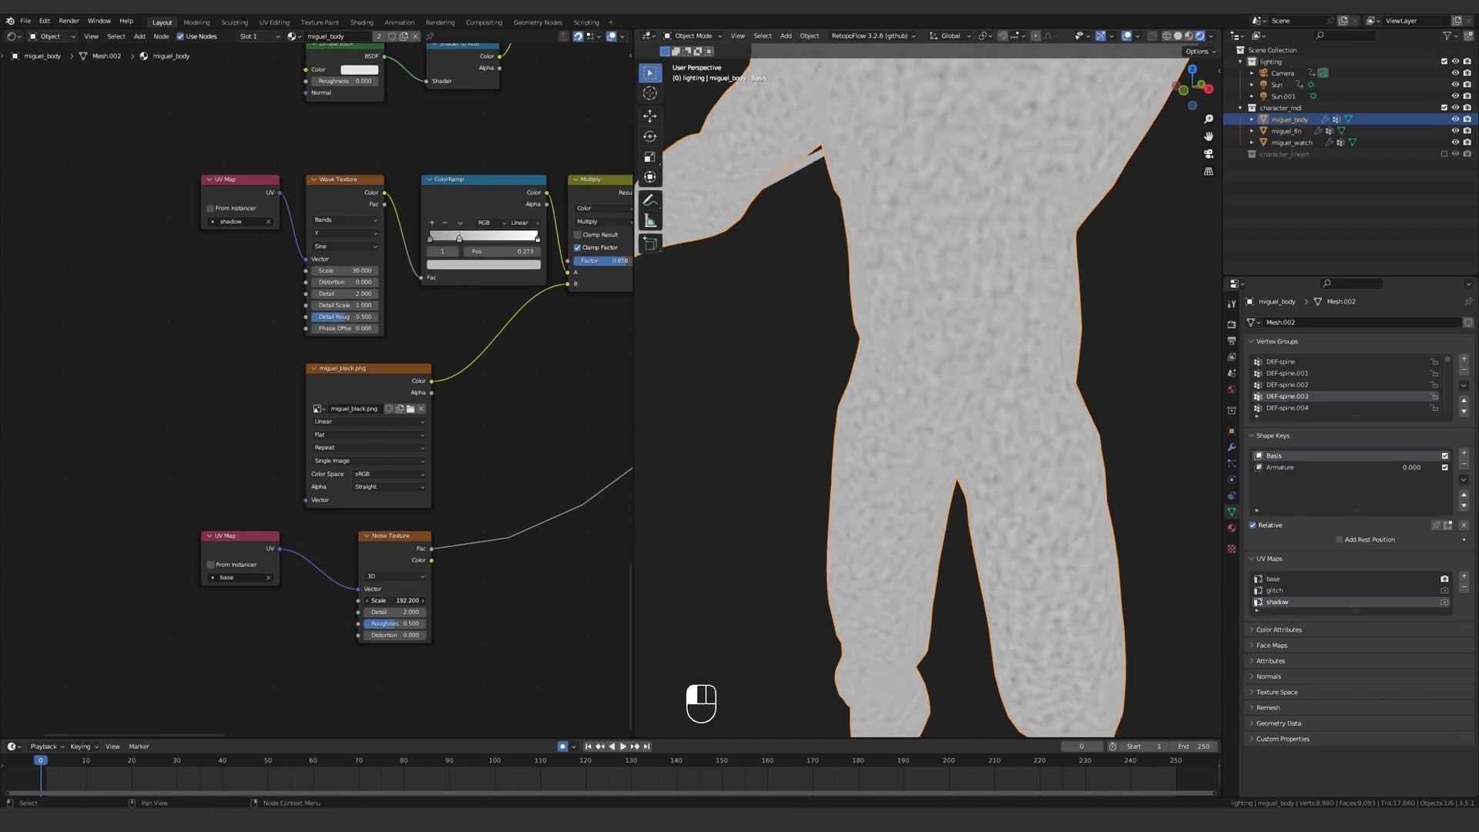
# Insert a duplicated Multiply node before the shadow ColorRamps, connect the noise Fac to its input B, and preview its output.
pyautogui.press('Home')
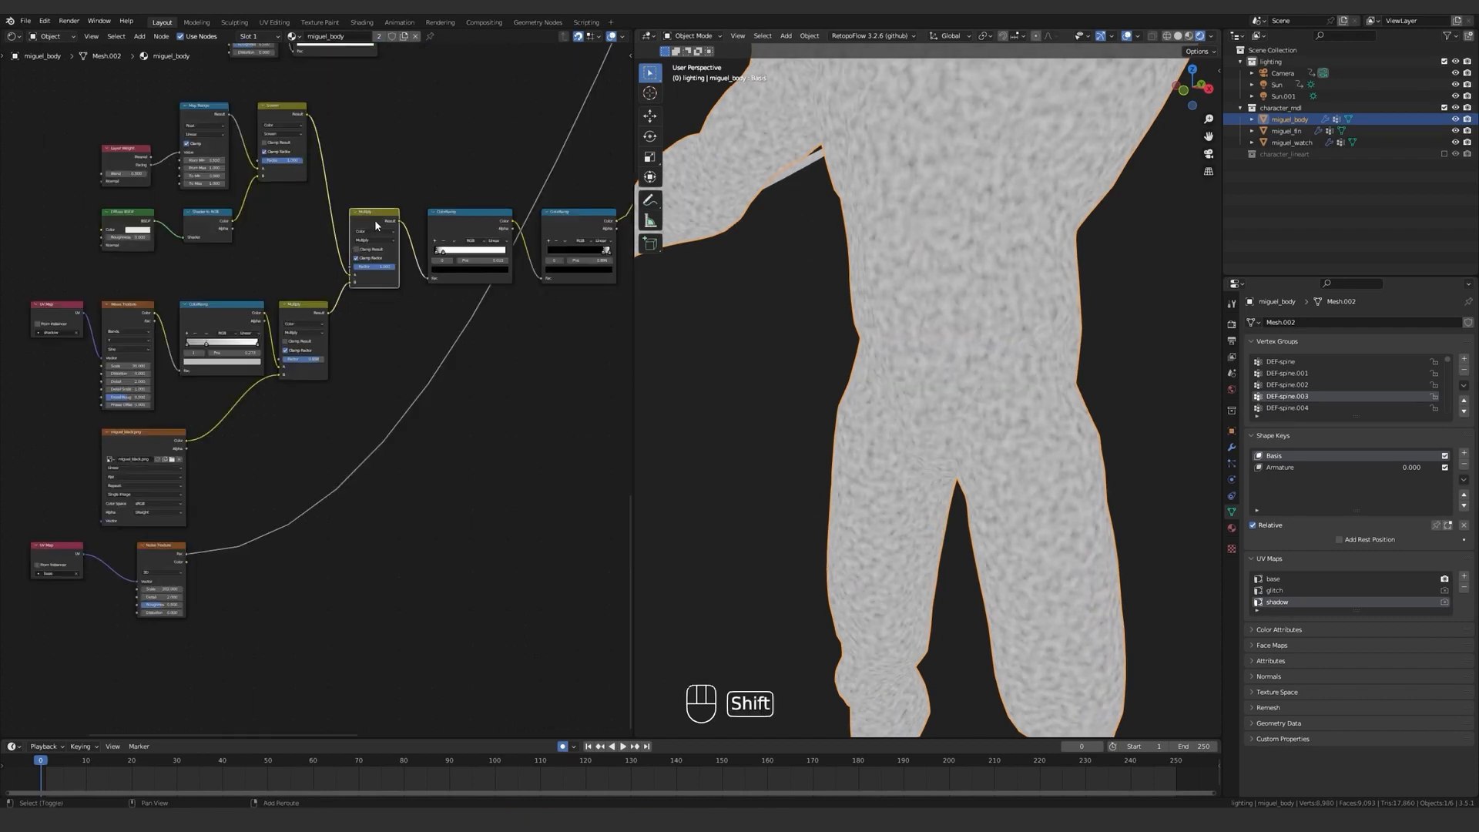
pyautogui.click(455, 220)
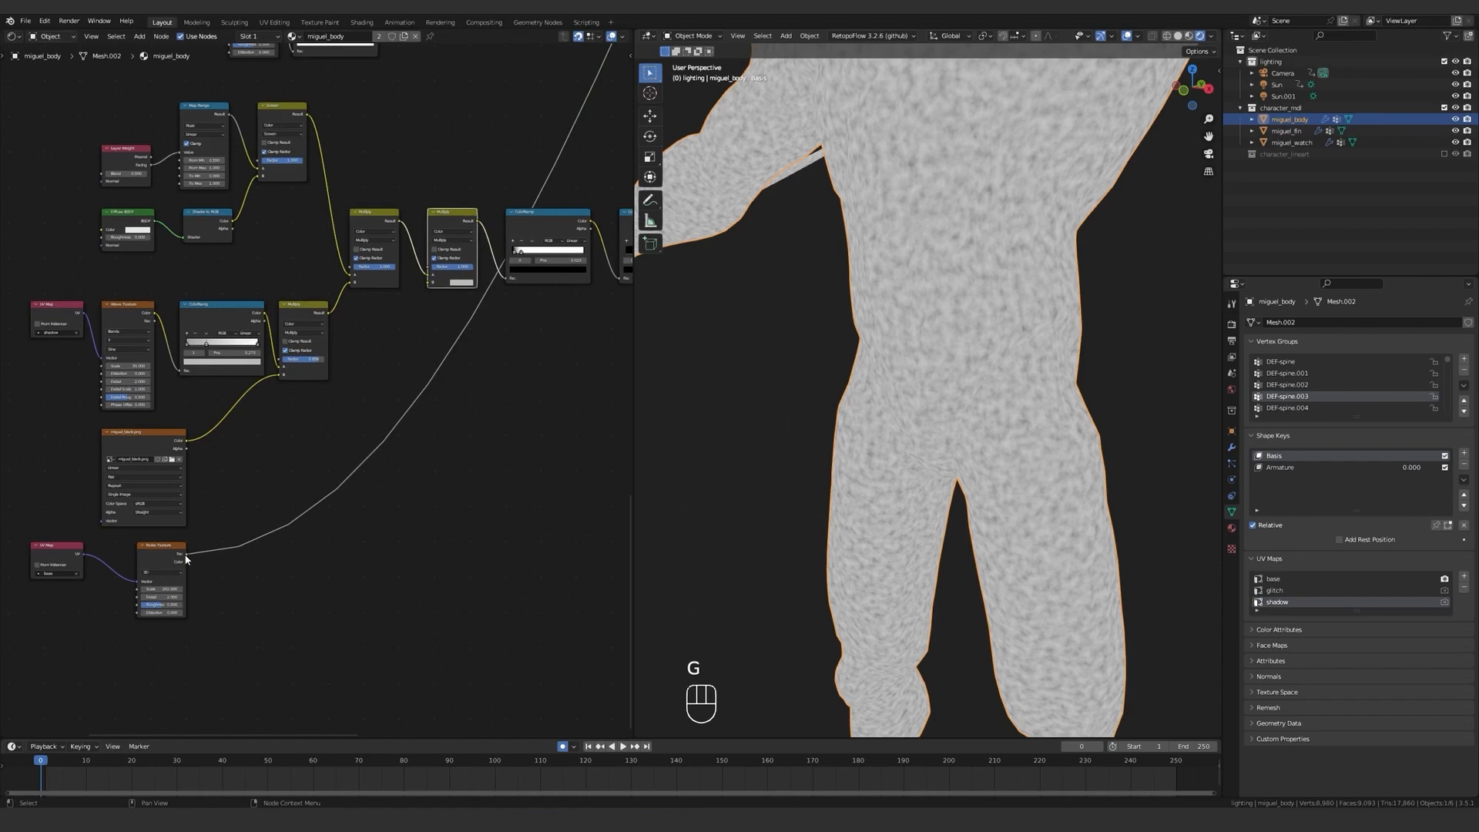
pyautogui.moveTo(430, 284); pyautogui.dragTo(430, 284)
pyautogui.moveTo(430, 283); pyautogui.dragTo(282, 353, button='middle')
pyautogui.scroll(2, 281, 354)
pyautogui.keyDown('ctrl'); pyautogui.keyDown('shift'); pyautogui.click(306, 279); pyautogui.keyUp('shift'); pyautogui.keyUp('ctrl')
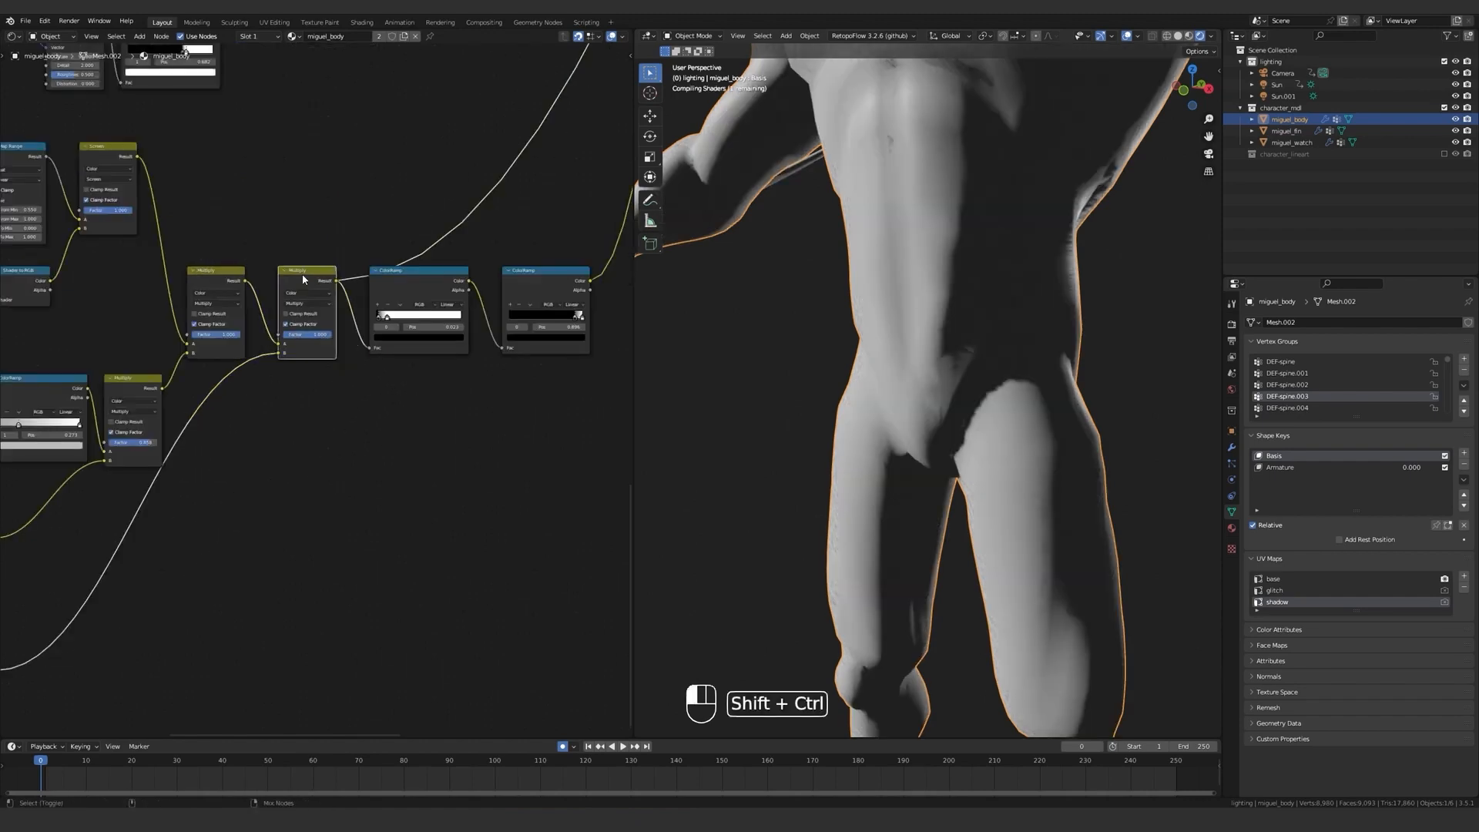
# Inspect the noisy stripes on the torso, previewing the first and second shadow ColorRamps in turn.
pyautogui.moveTo(846, 284)
pyautogui.mouseDown(button='middle')
pyautogui.moveTo(928, 297)
pyautogui.moveTo(870, 292)
pyautogui.moveTo(851, 478)
pyautogui.mouseUp(button='middle')
pyautogui.scroll(-2, 870, 294)
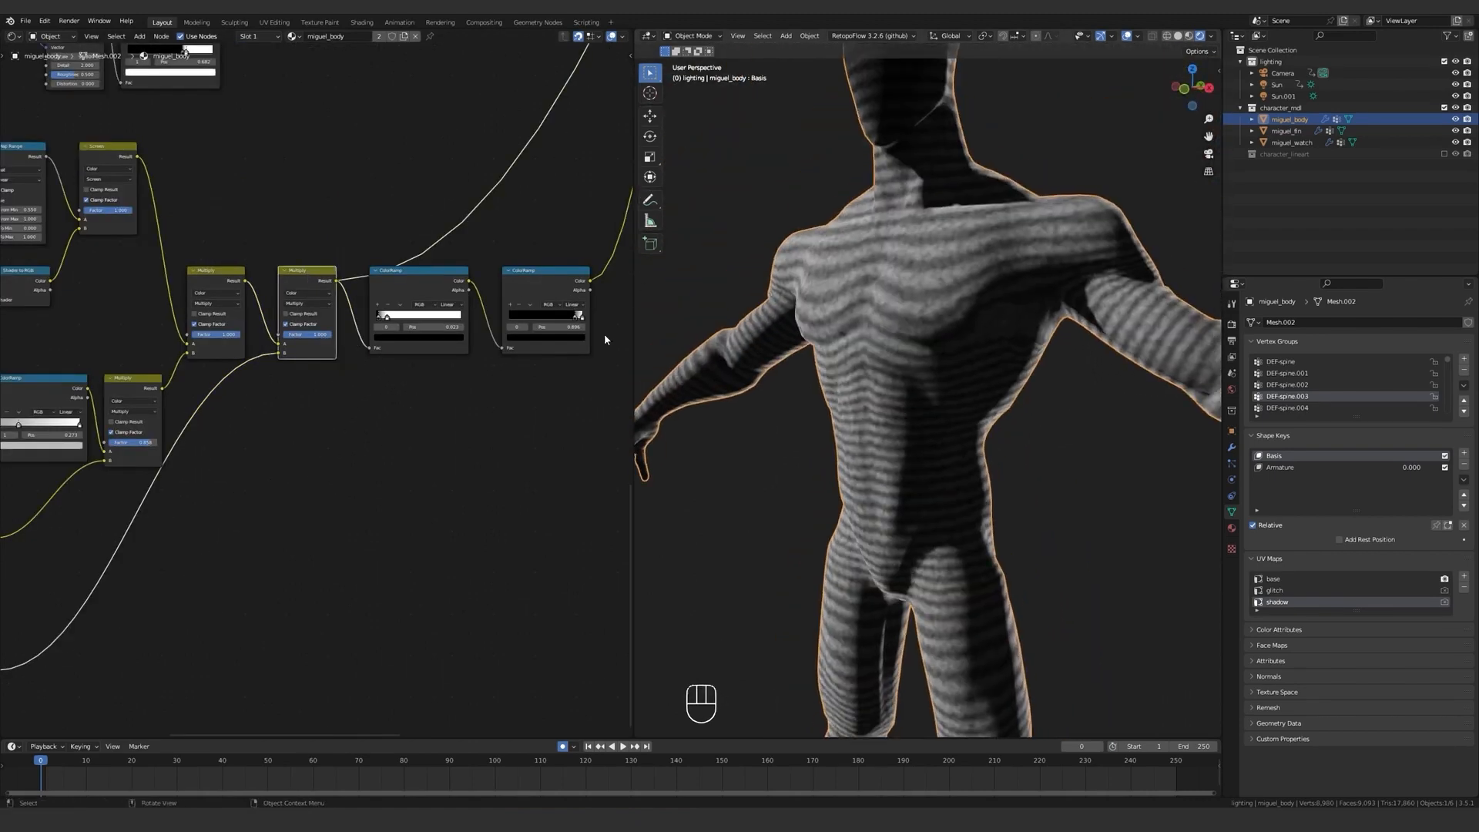
pyautogui.moveTo(508, 331); pyautogui.dragTo(488, 365, button='middle')
pyautogui.scroll(2, 488, 365)
pyautogui.keyDown('ctrl'); pyautogui.keyDown('shift'); pyautogui.click(409, 319); pyautogui.keyUp('shift'); pyautogui.keyUp('ctrl')
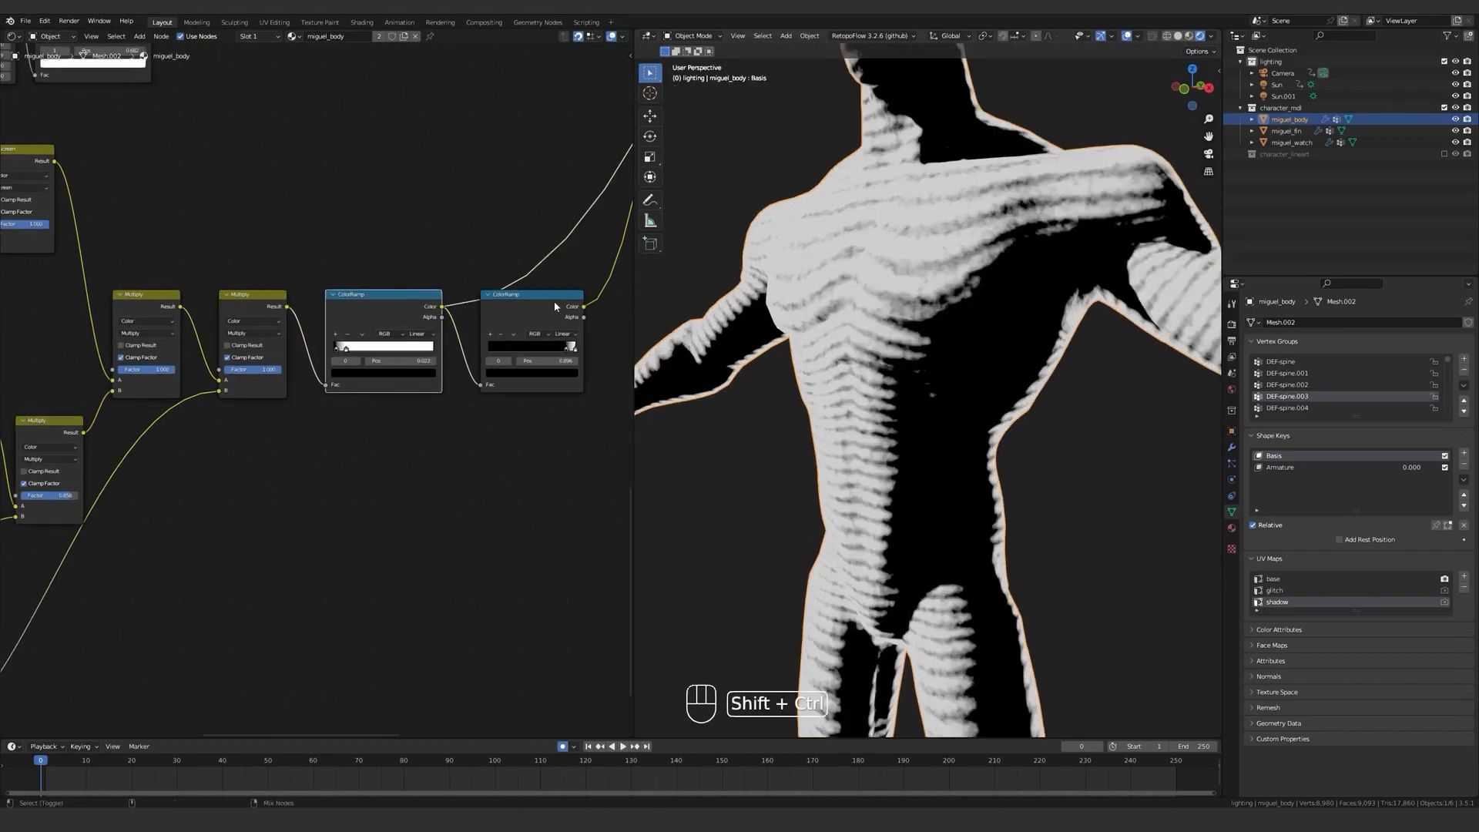
pyautogui.keyDown('ctrl'); pyautogui.keyDown('shift'); pyautogui.click(553, 308); pyautogui.keyUp('shift'); pyautogui.keyUp('ctrl')
# Insert a Map Range node after the Noise Texture with From Min -0.400 and From Max 0.700.
pyautogui.scroll(-4, 544, 318)
pyautogui.scroll(5, 544, 323)
pyautogui.hotkey('shift', 'a')
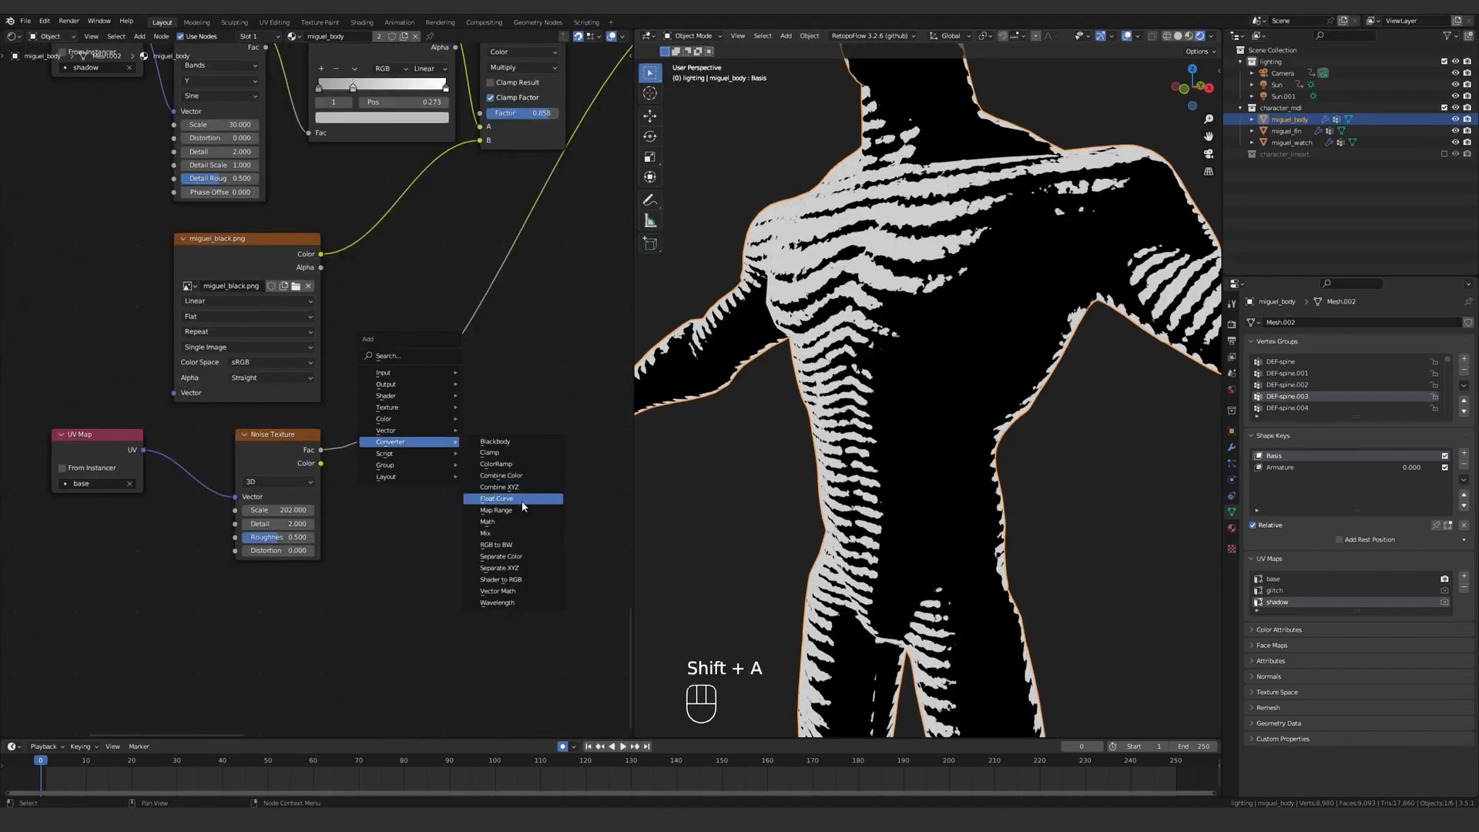
pyautogui.click(512, 499)
pyautogui.click(383, 472)
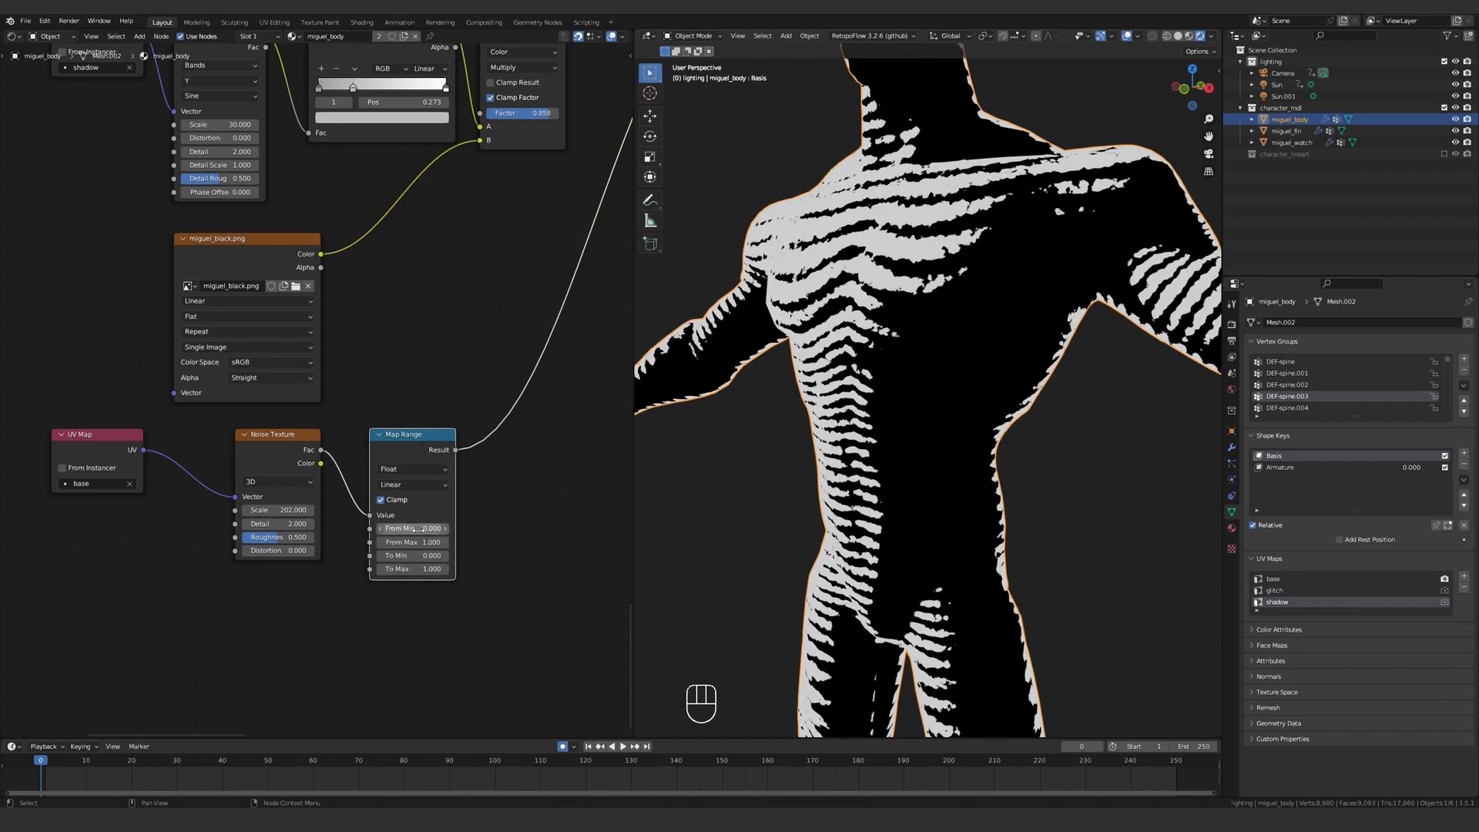
pyautogui.moveTo(433, 527); pyautogui.dragTo(408, 527)
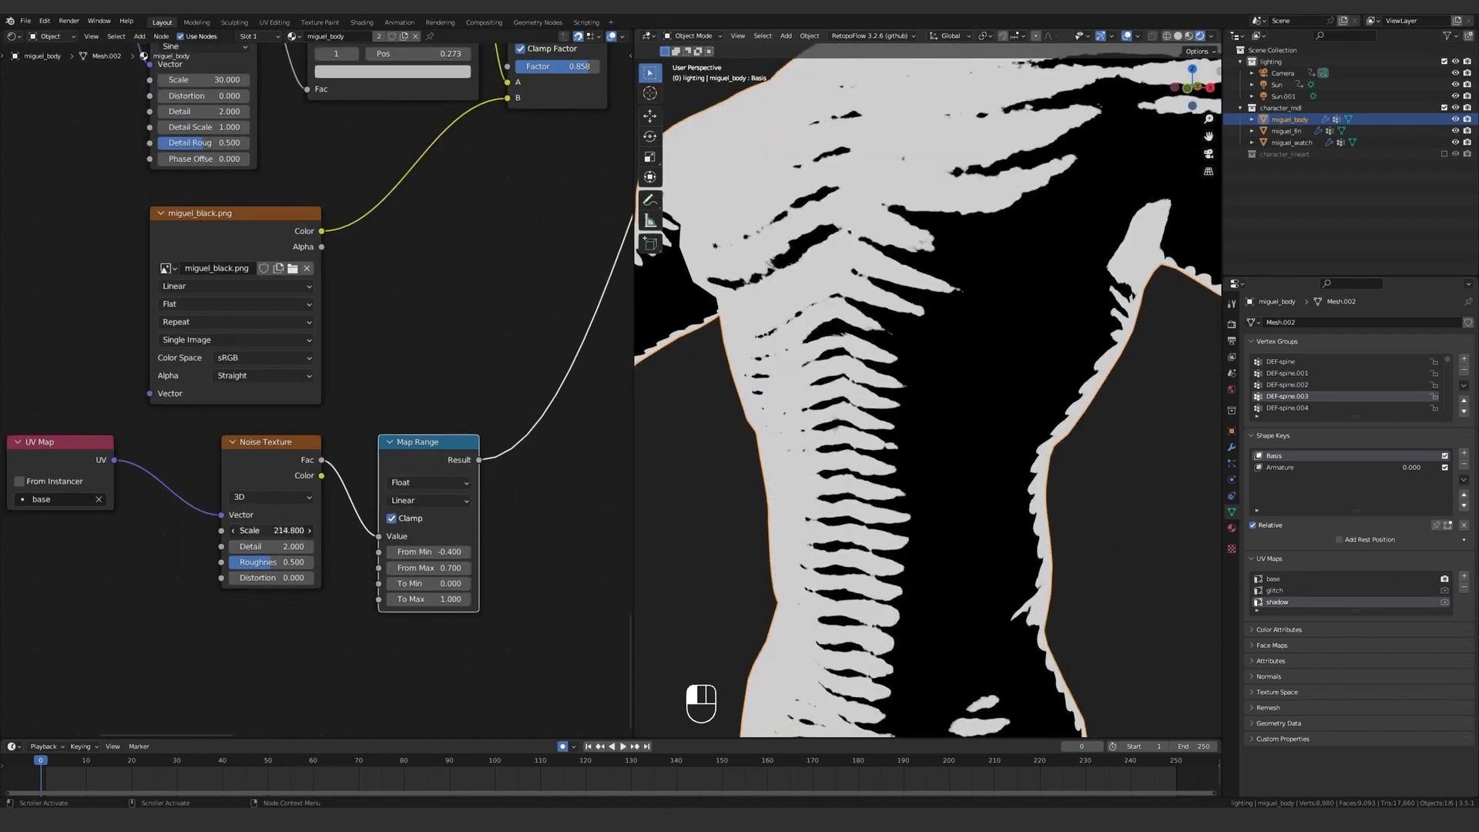
# Set the Noise Texture's scale to 300 and lower the Map Range's From Min to -1.530.
pyautogui.moveTo(288, 530); pyautogui.dragTo(289, 530)
pyautogui.click(297, 530)
pyautogui.write('300')
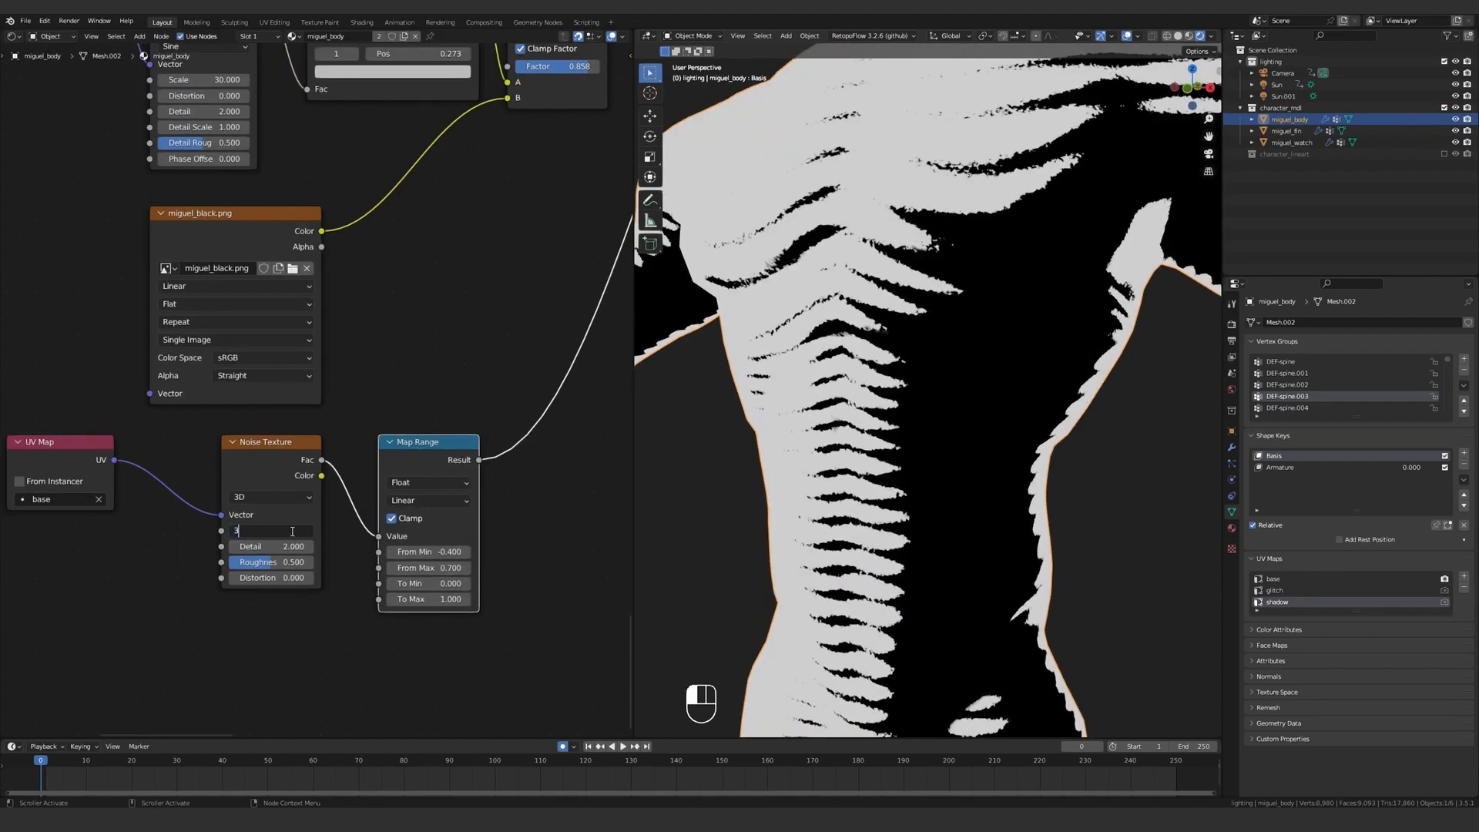
pyautogui.press('Return')
pyautogui.keyDown('shift'); pyautogui.moveTo(441, 552); pyautogui.dragTo(362, 552); pyautogui.keyUp('shift')
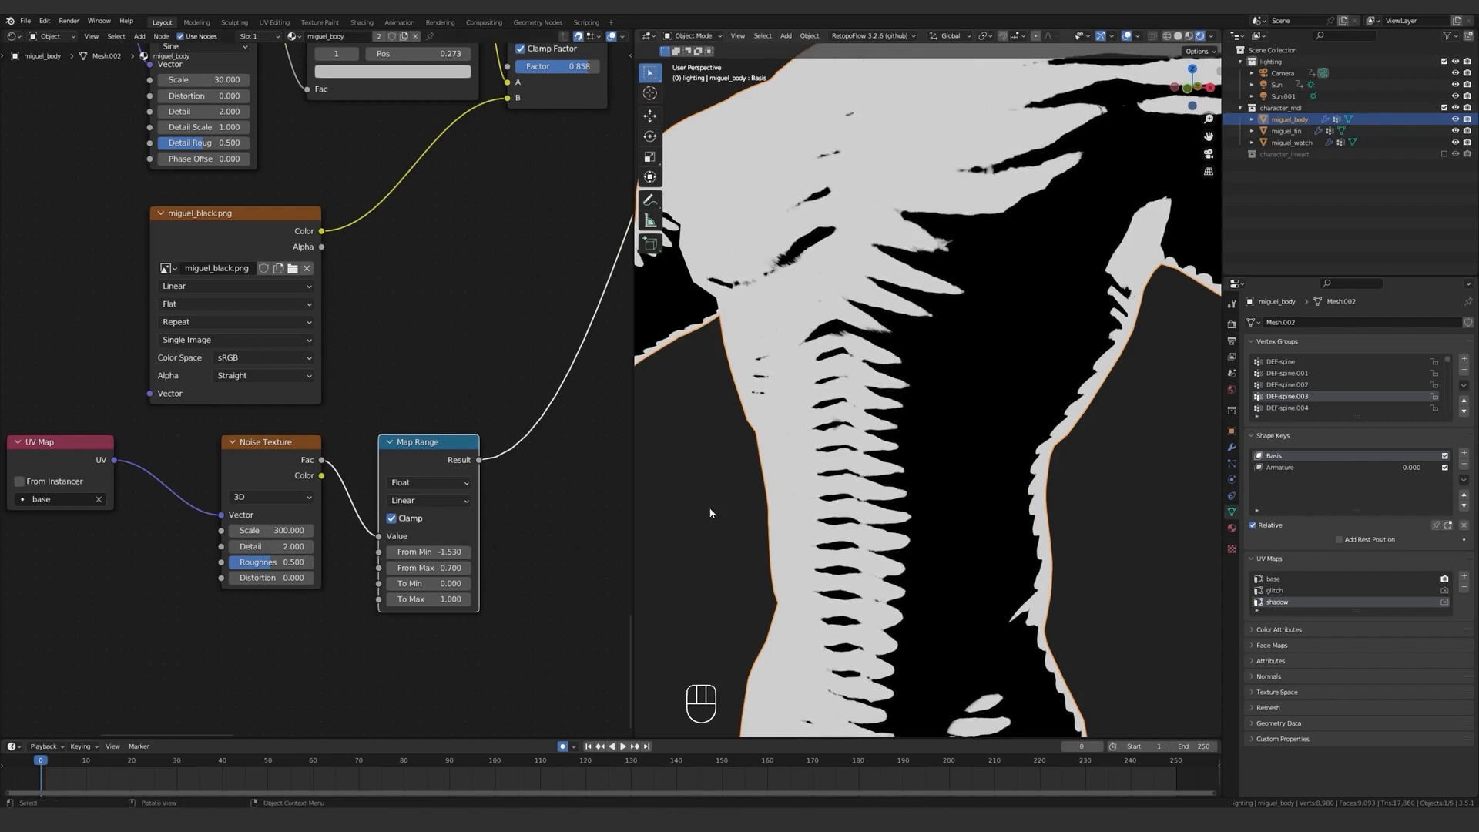
# Mute the Multiply node that mixes in the noise to compare the shadow edges without it.
pyautogui.scroll(-3, 657, 463)
pyautogui.scroll(-7, 564, 409)
pyautogui.click(478, 215)
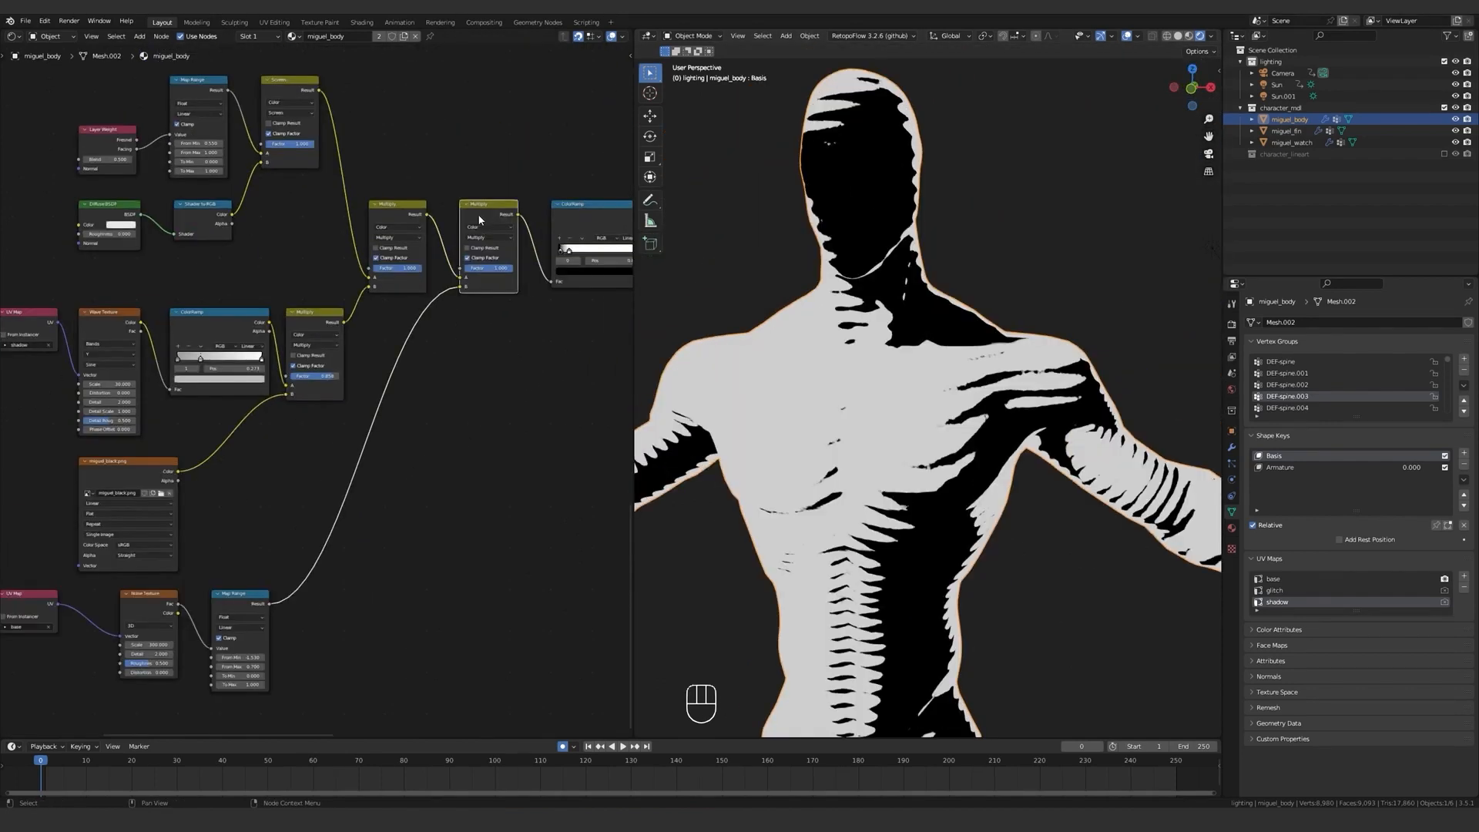
pyautogui.press('m')
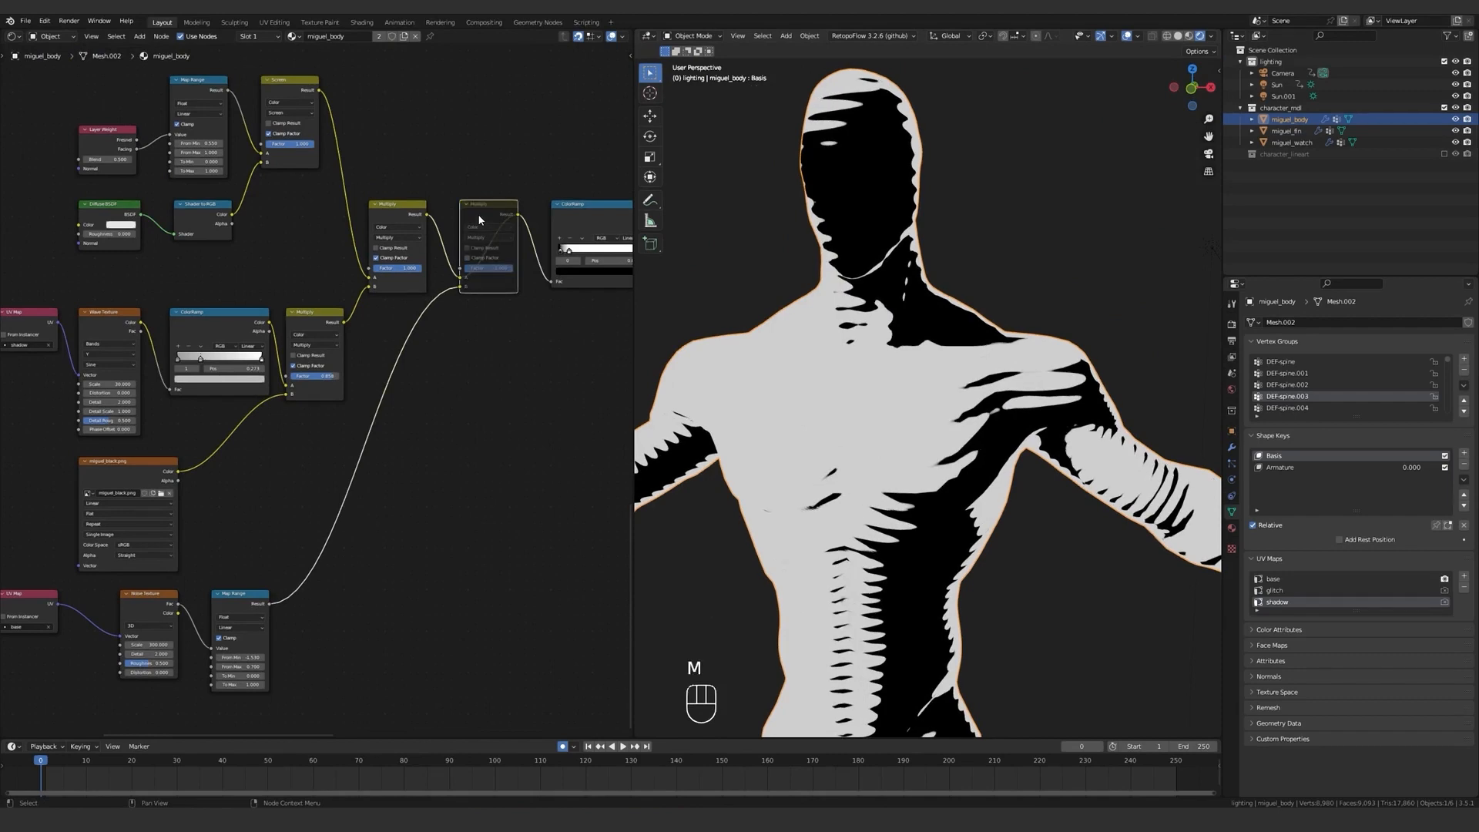
# Compare the shadow edges with and without the noise Multiply node, leaving the node unmuted.
pyautogui.press('m')
pyautogui.press('m')
pyautogui.press('m')
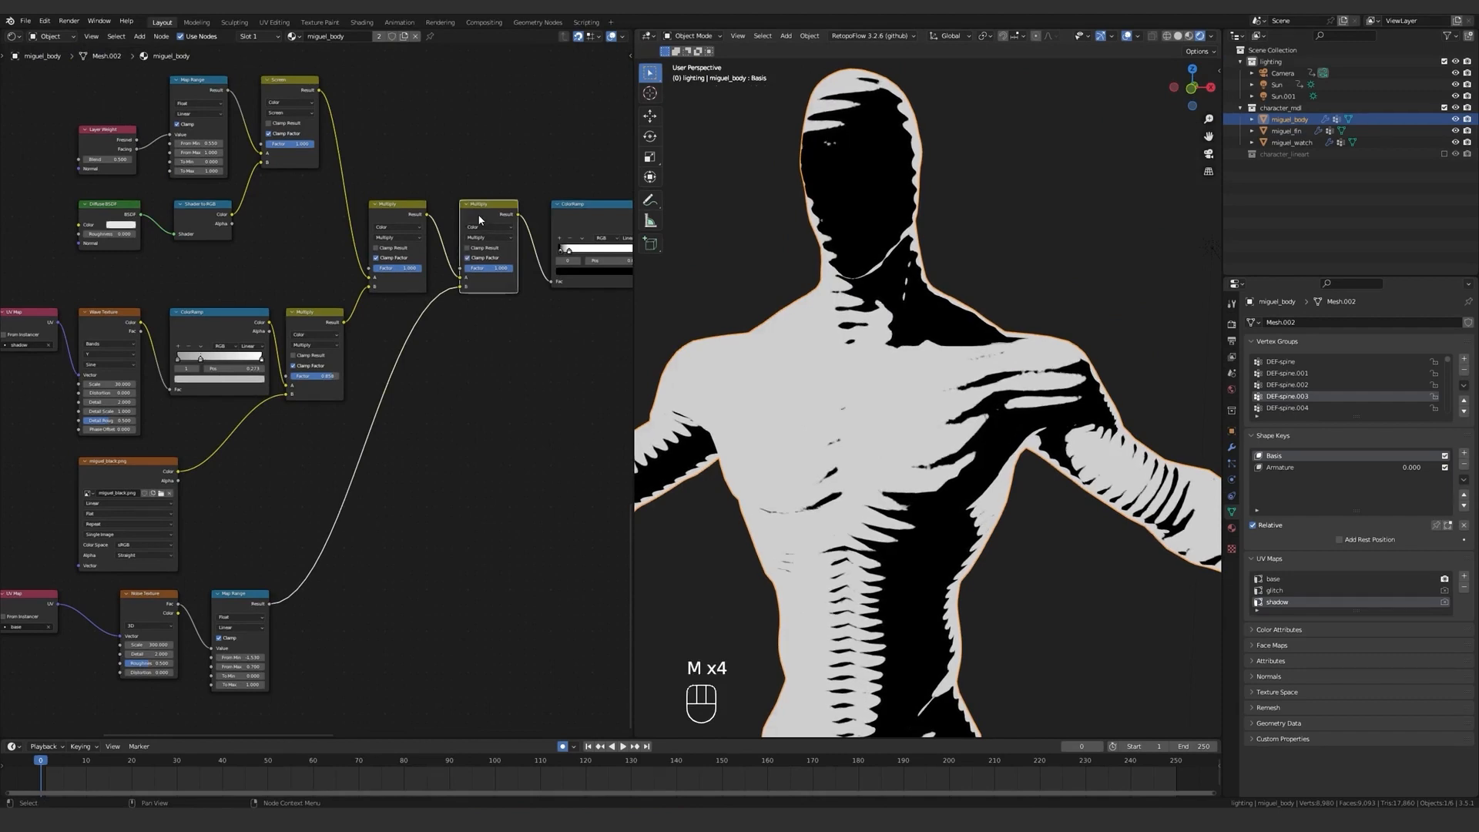
pyautogui.press('m')
pyautogui.press('m')
pyautogui.press('m')
pyautogui.press('m')
pyautogui.press('m')
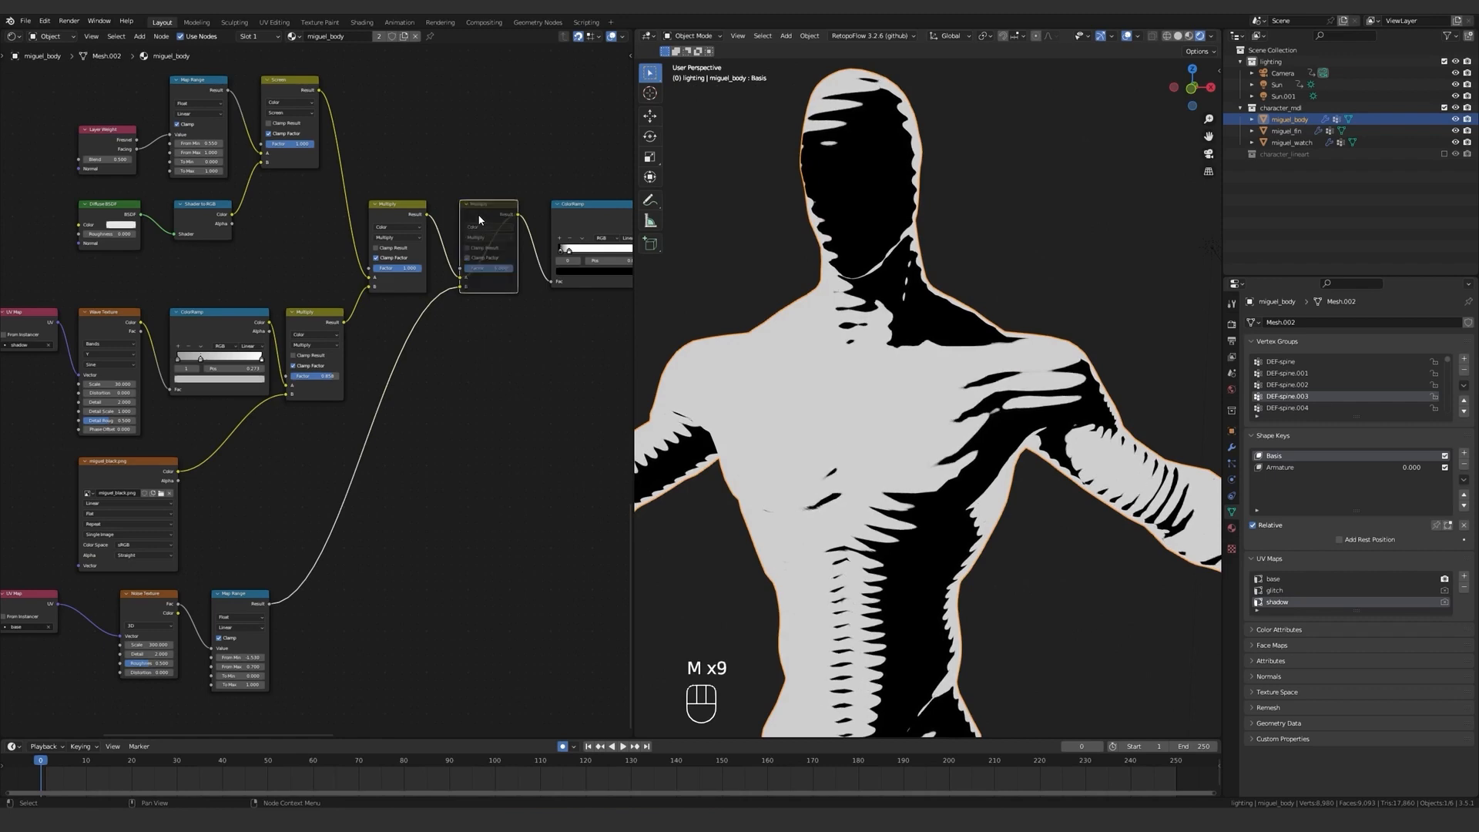
pyautogui.press('m')
pyautogui.press('m')
pyautogui.press('m')
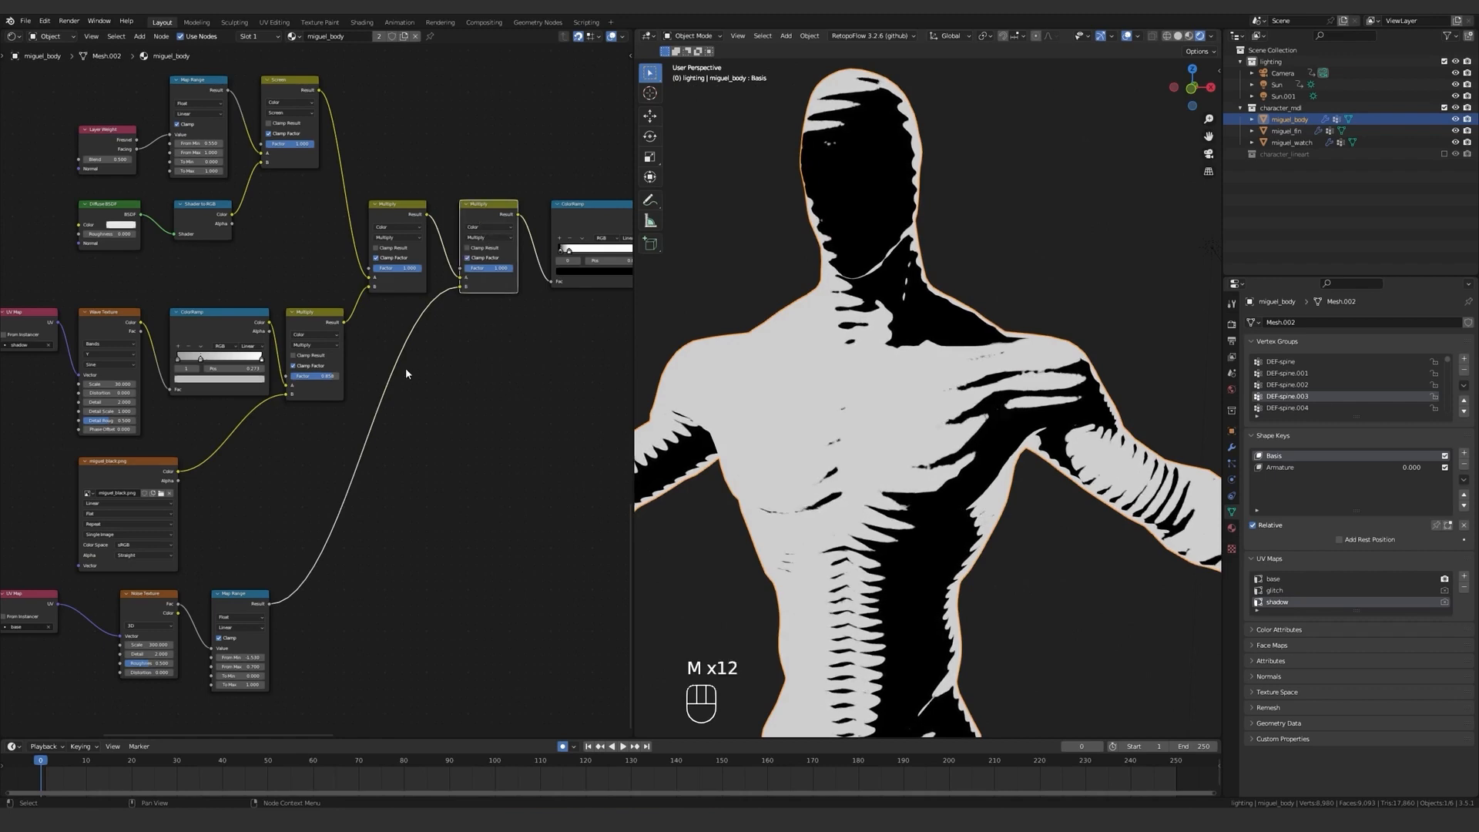
pyautogui.moveTo(456, 333); pyautogui.dragTo(308, 431, button='middle')
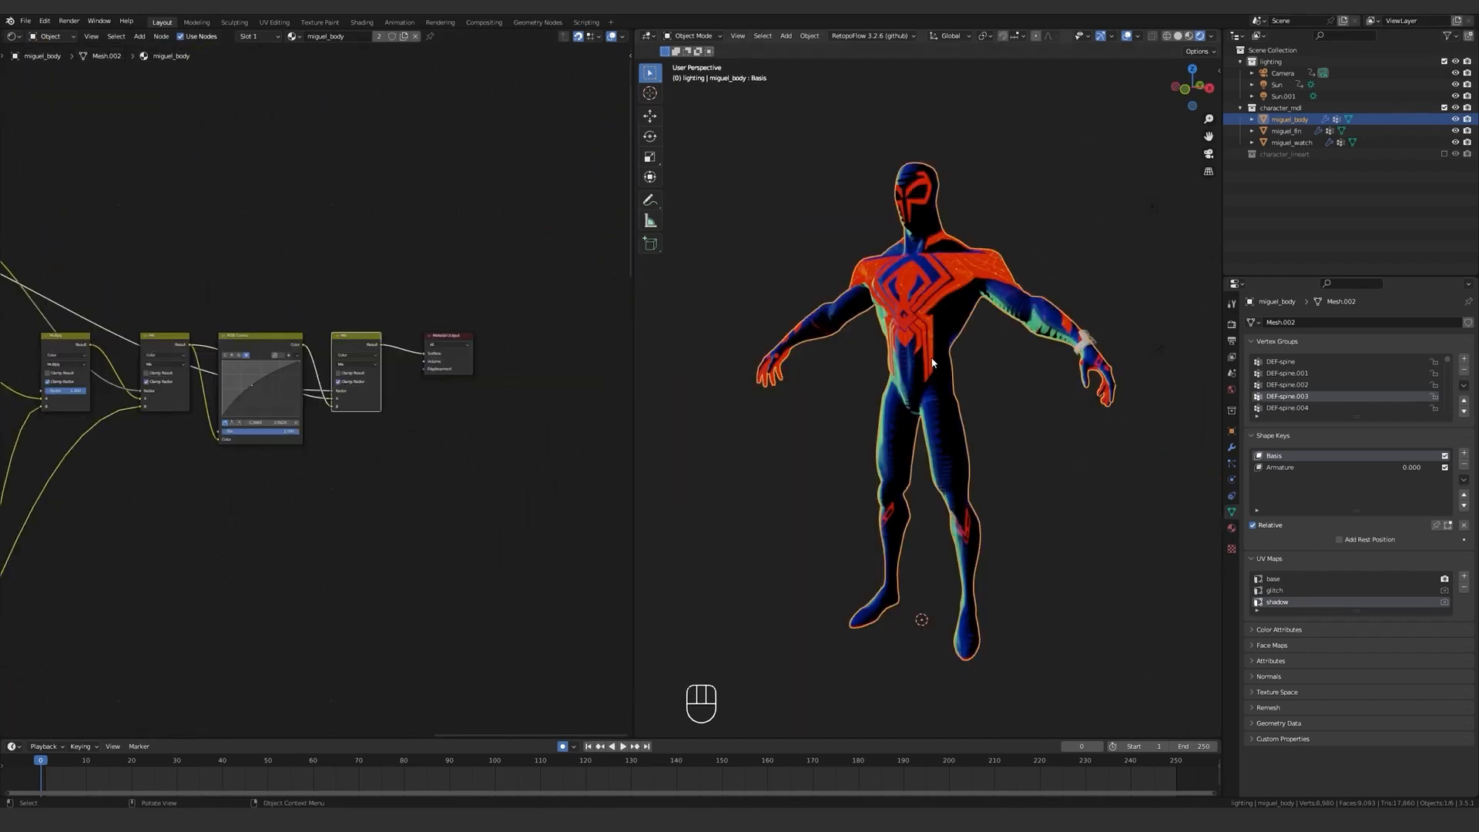
# Examine the shaded suit on the whole character and the outlined figure in the reference file miguel_lineart3.blend.
pyautogui.scroll(3, 908, 360)
pyautogui.moveTo(932, 363); pyautogui.dragTo(893, 360, button='middle')
pyautogui.keyDown('shift'); pyautogui.moveTo(901, 343); pyautogui.dragTo(907, 396, button='middle'); pyautogui.keyUp('shift')
pyautogui.scroll(-2, 960, 397)
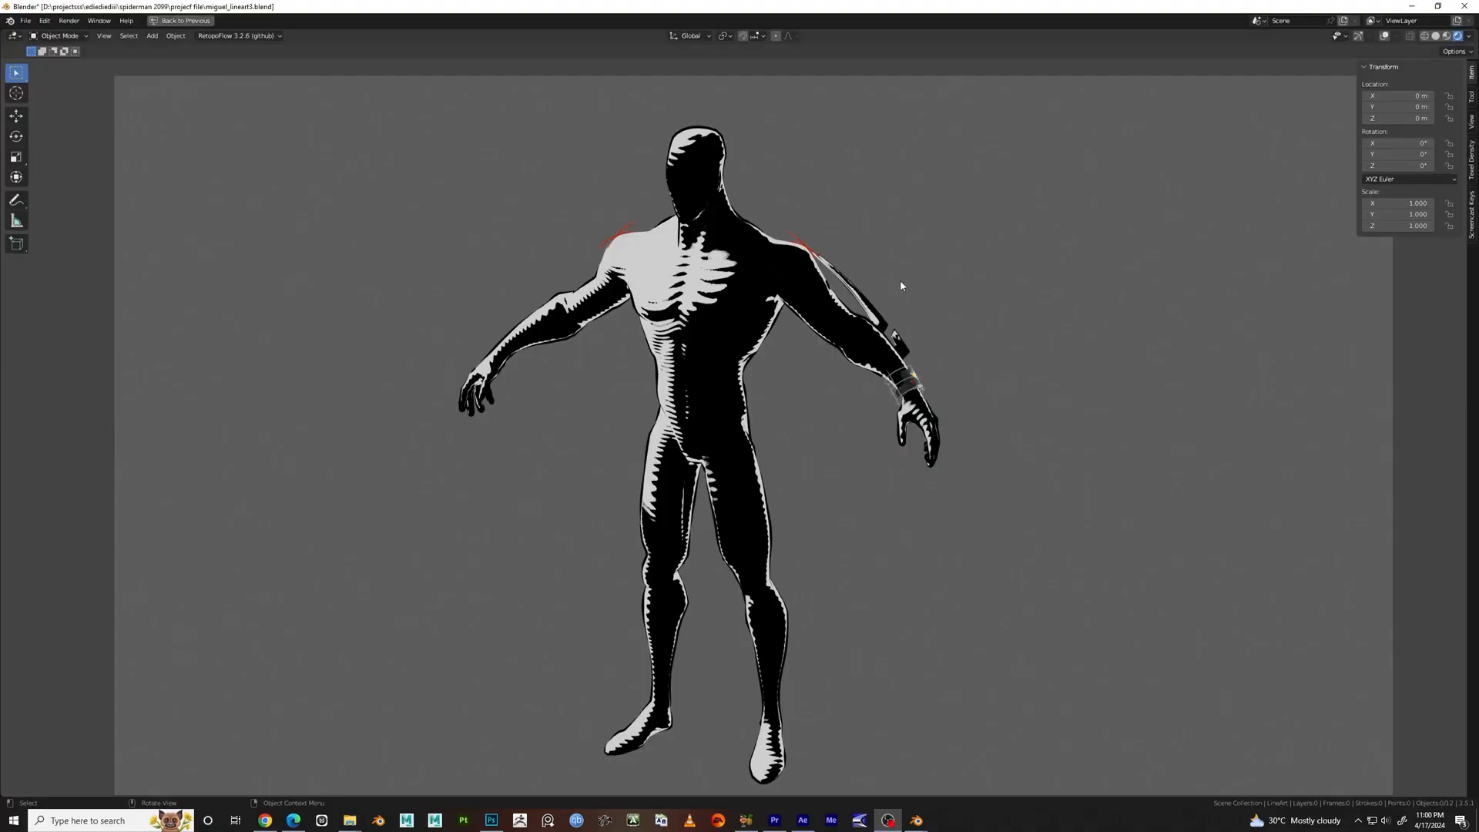
pyautogui.moveTo(899, 280); pyautogui.dragTo(793, 435, button='middle')
pyautogui.scroll(4, 795, 436)
pyautogui.moveTo(1001, 438); pyautogui.dragTo(1312, 441, button='middle')
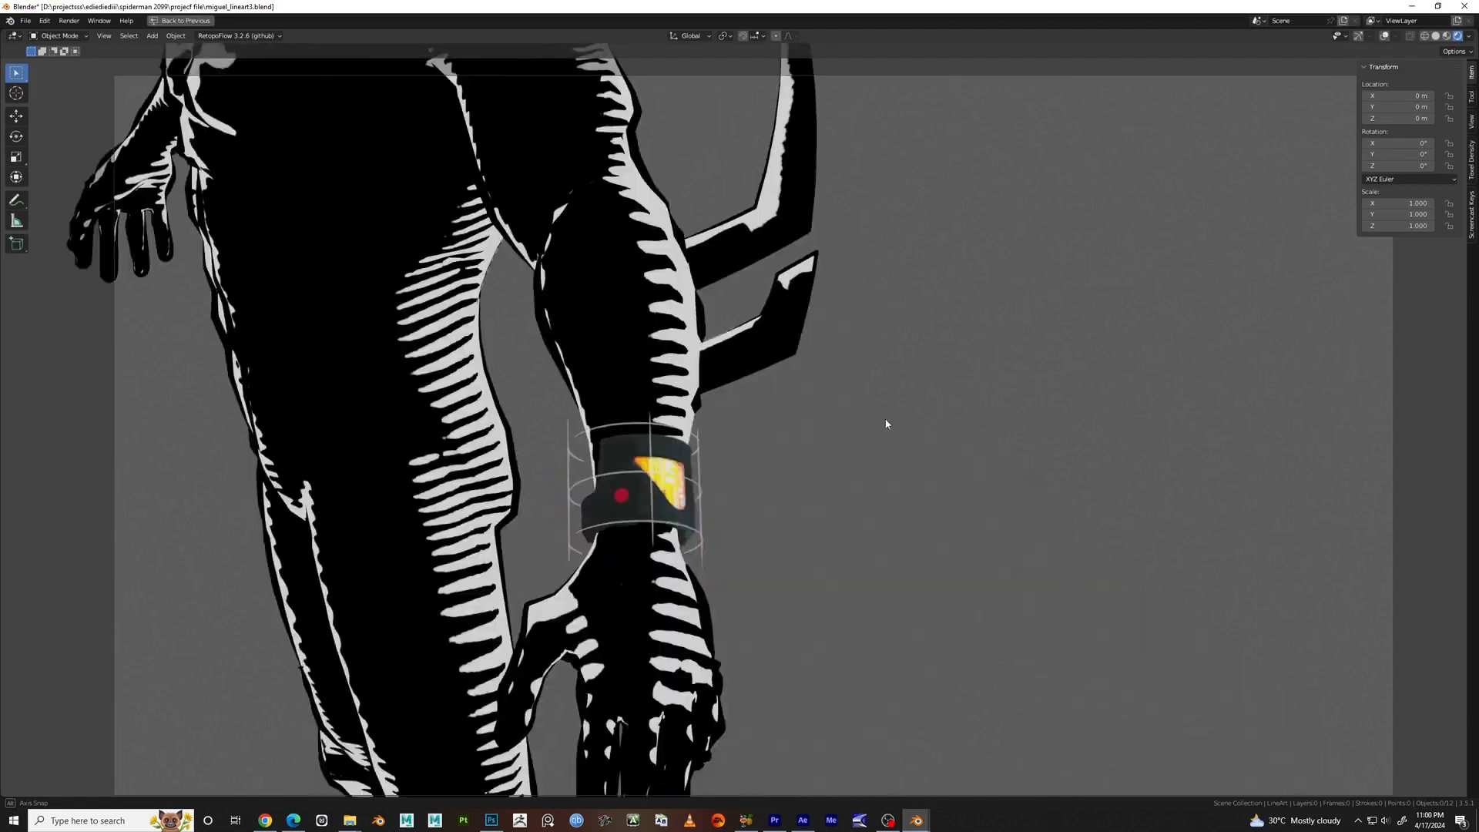
pyautogui.moveTo(885, 424); pyautogui.dragTo(978, 423, button='middle')
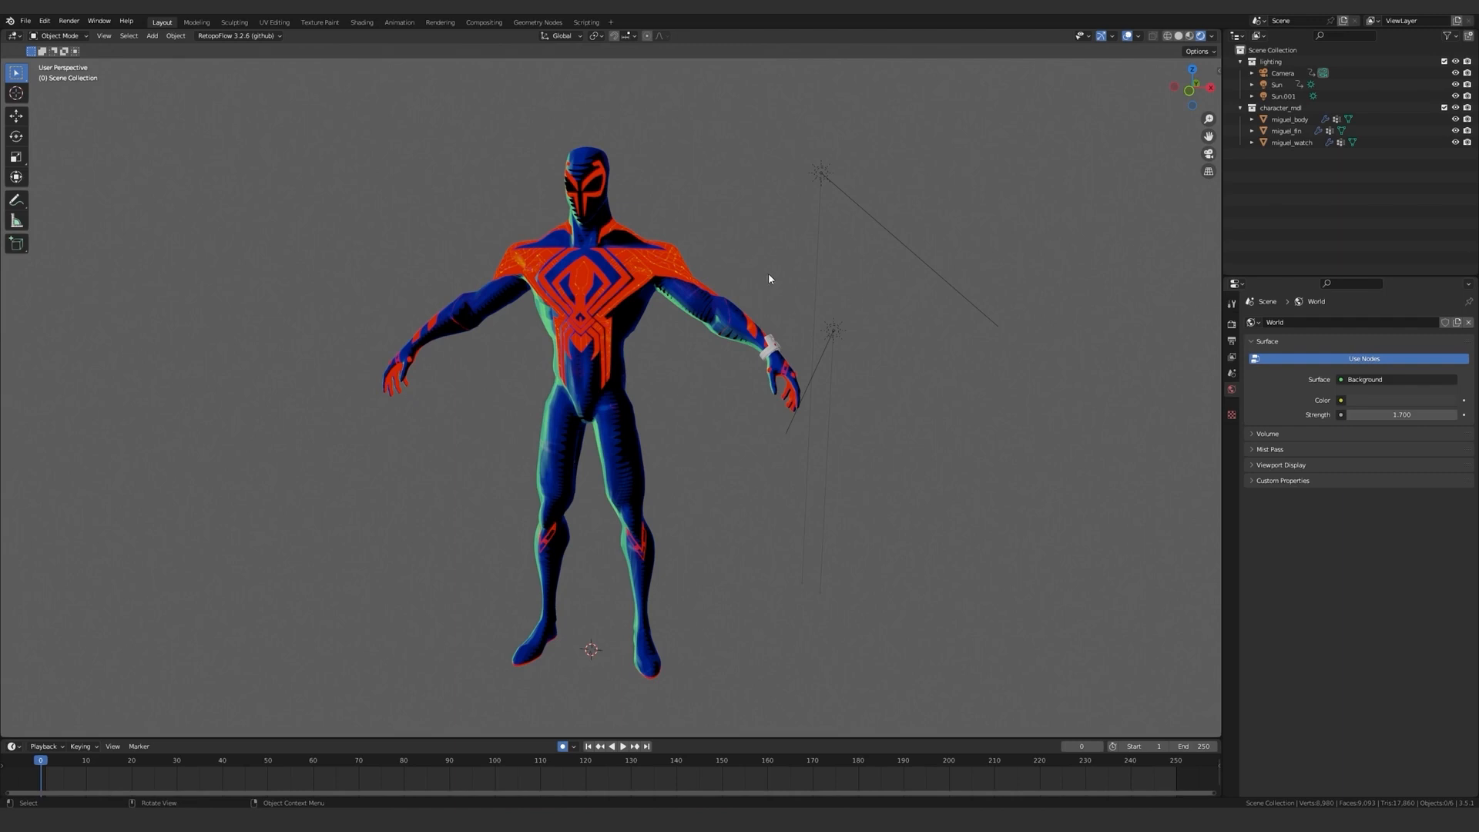
# Add an Object Line Art grease pencil object and move it into a new collection named lineart.
pyautogui.hotkey('shift', 'a')
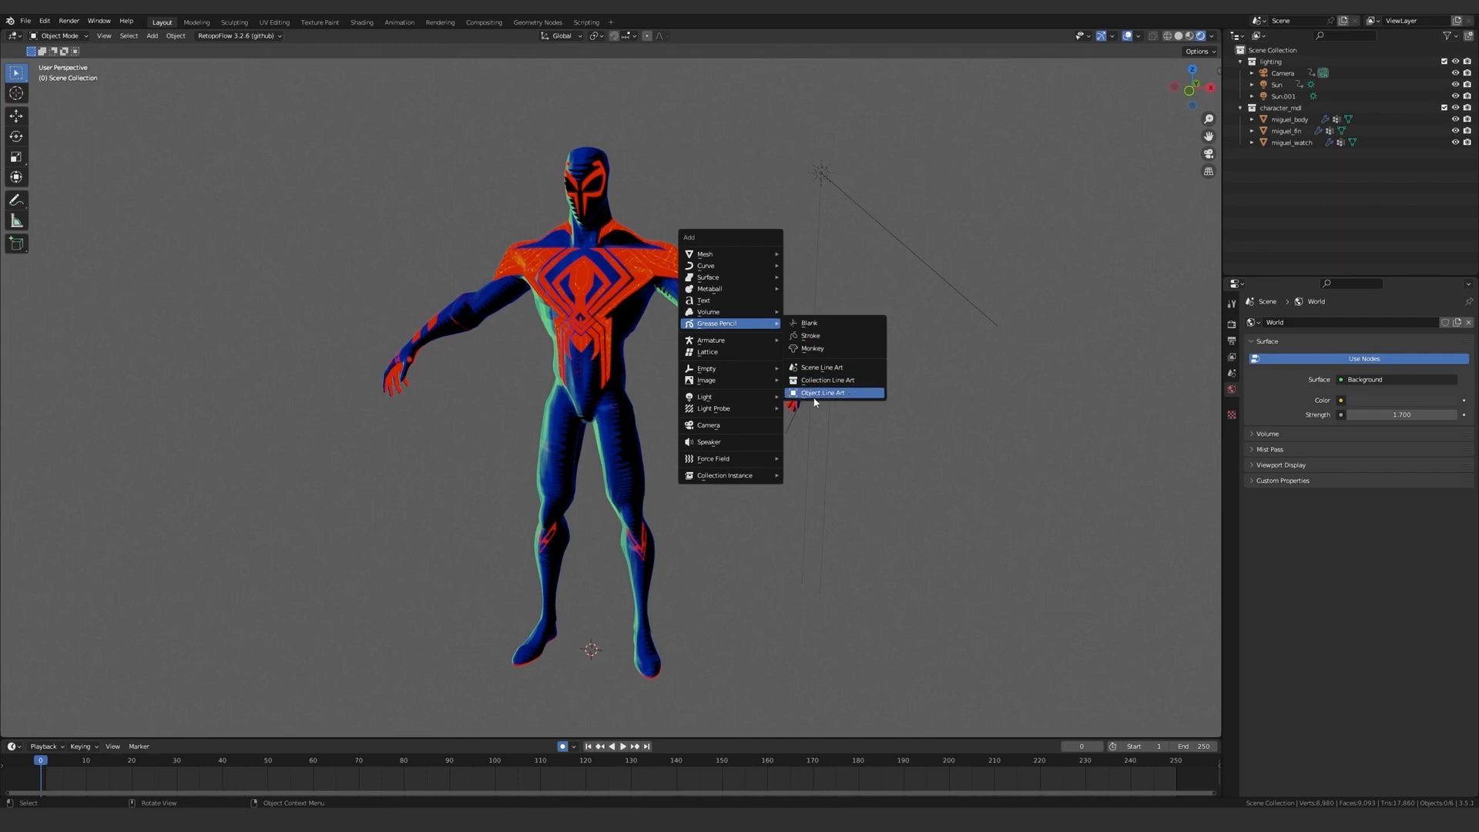
pyautogui.click(820, 397)
pyautogui.click(1463, 36)
pyautogui.doubleClick(1275, 153)
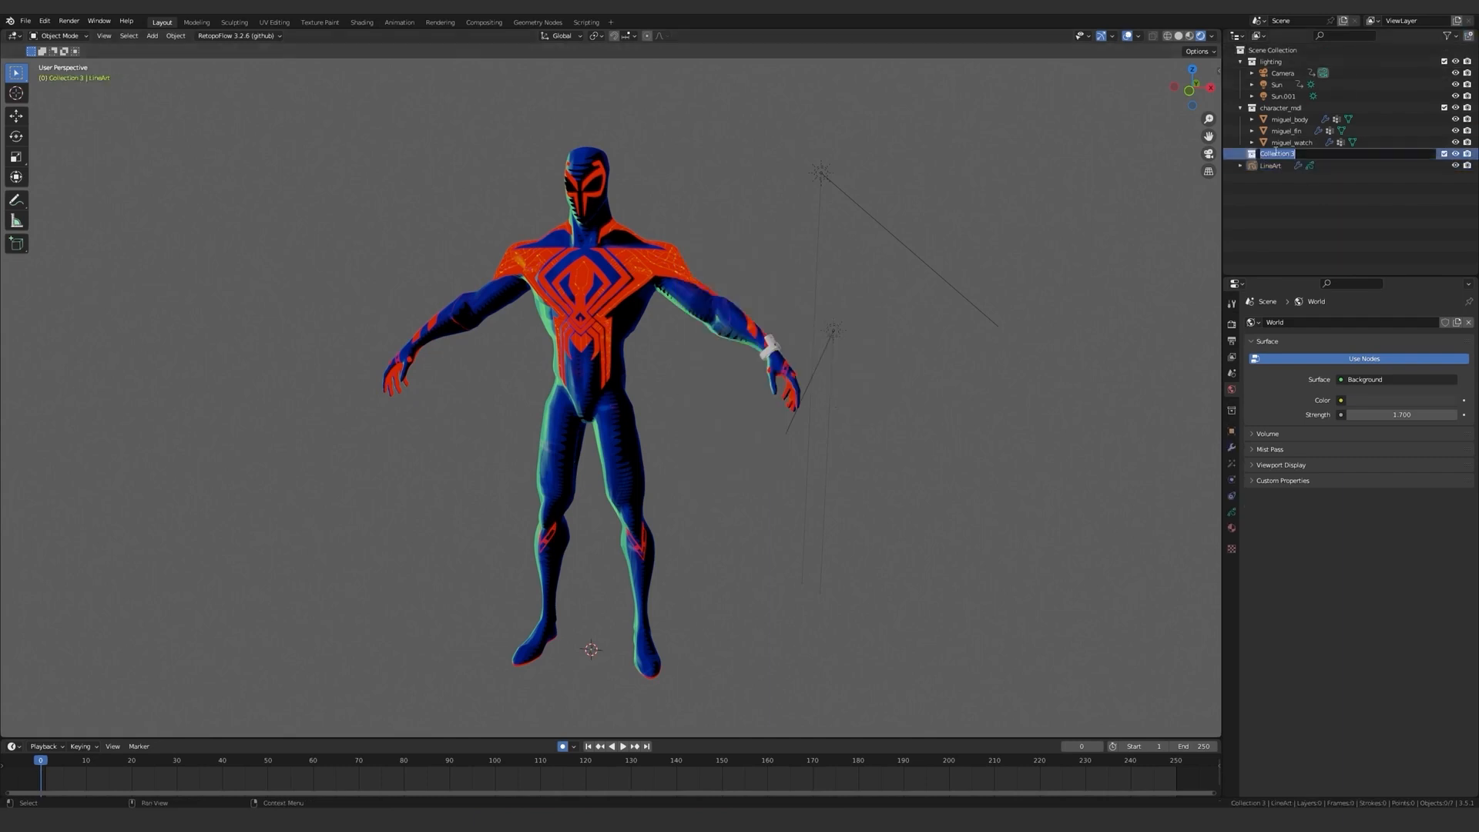
pyautogui.write('lineart')
pyautogui.press('Return')
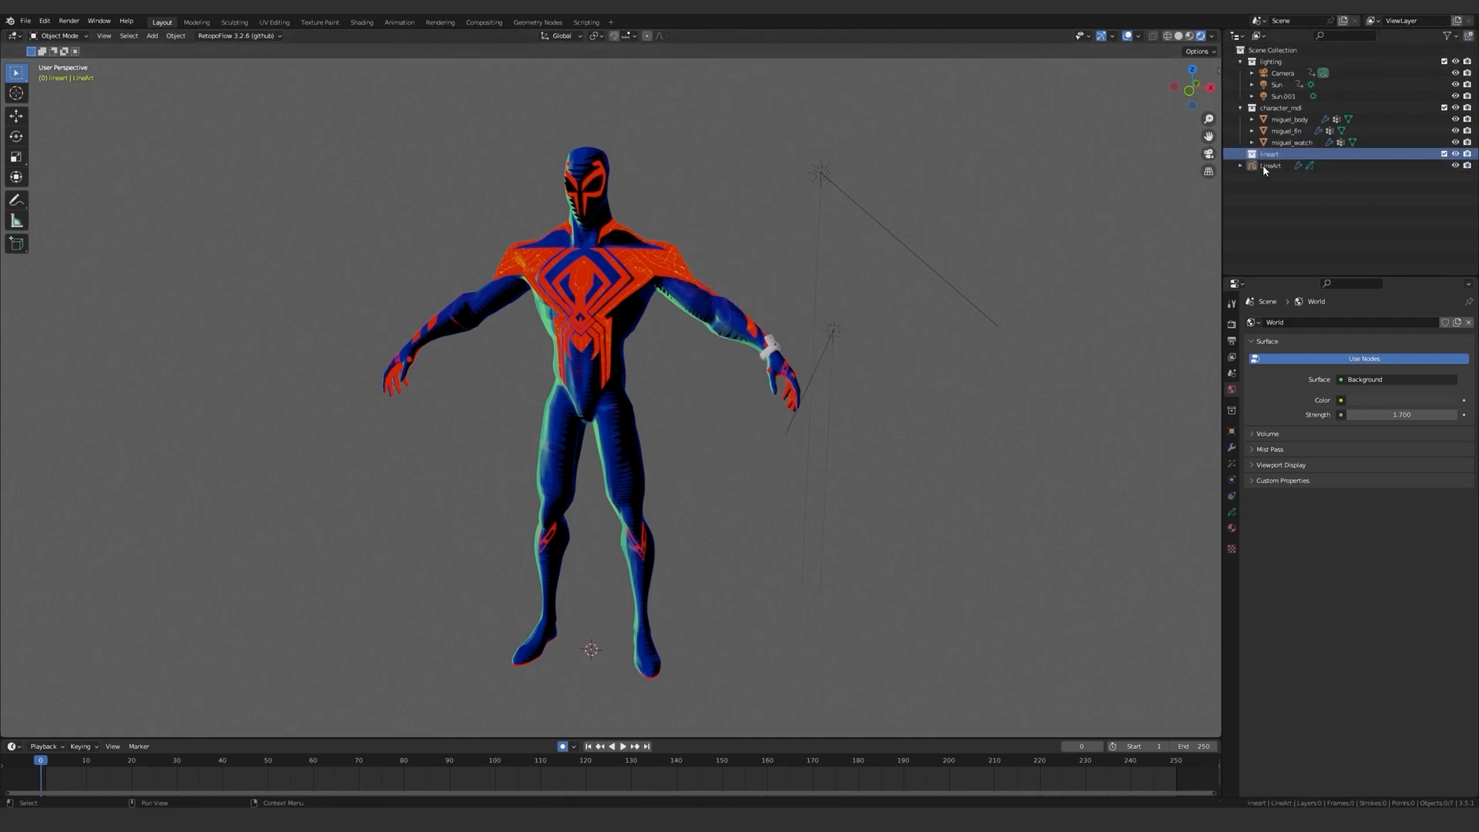
pyautogui.moveTo(1263, 165); pyautogui.dragTo(1269, 154)
# Set the Line Art modifier's source object to miguel_body.
pyautogui.click(1230, 448)
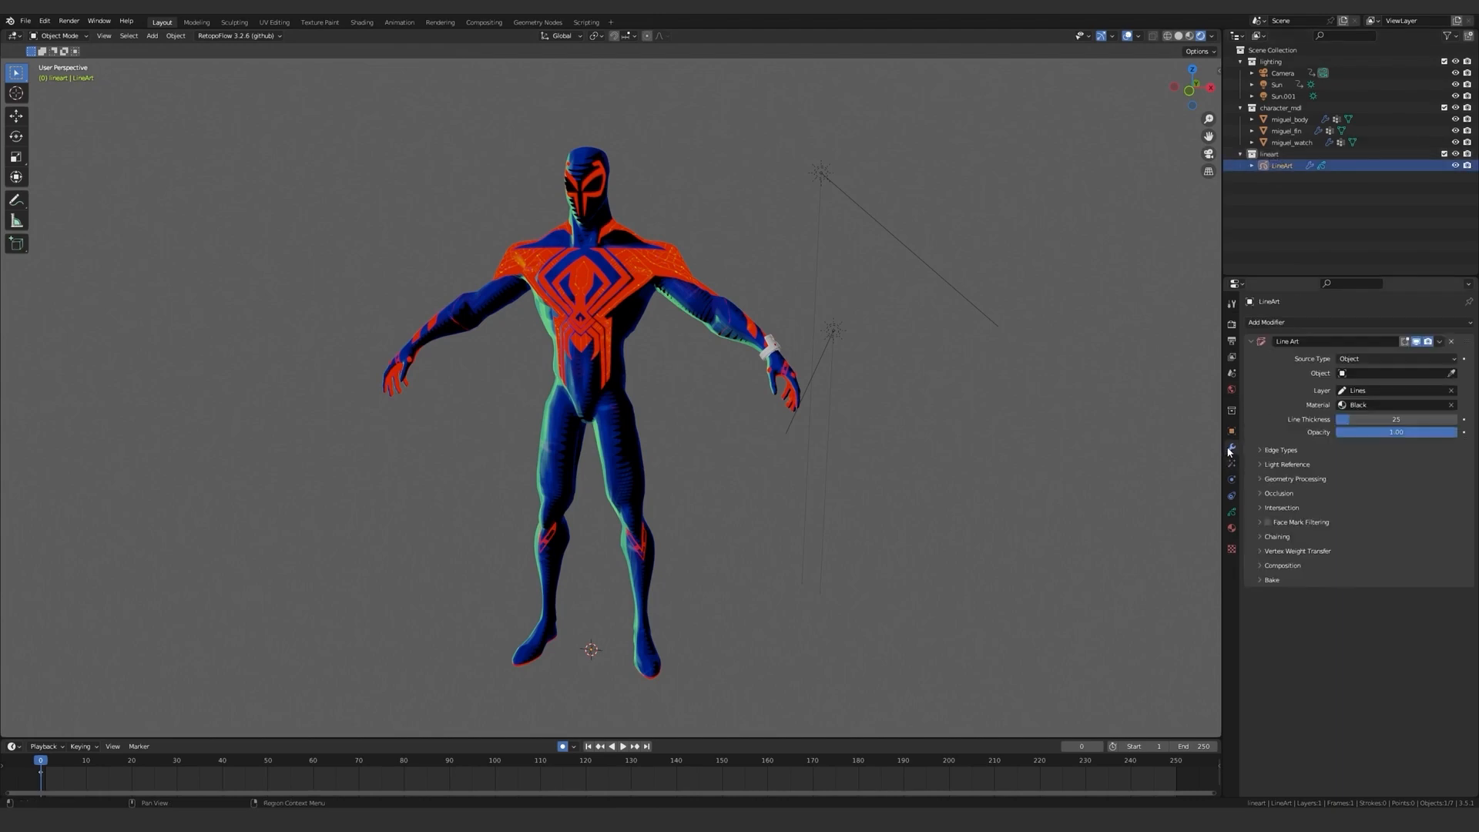
pyautogui.click(1451, 373)
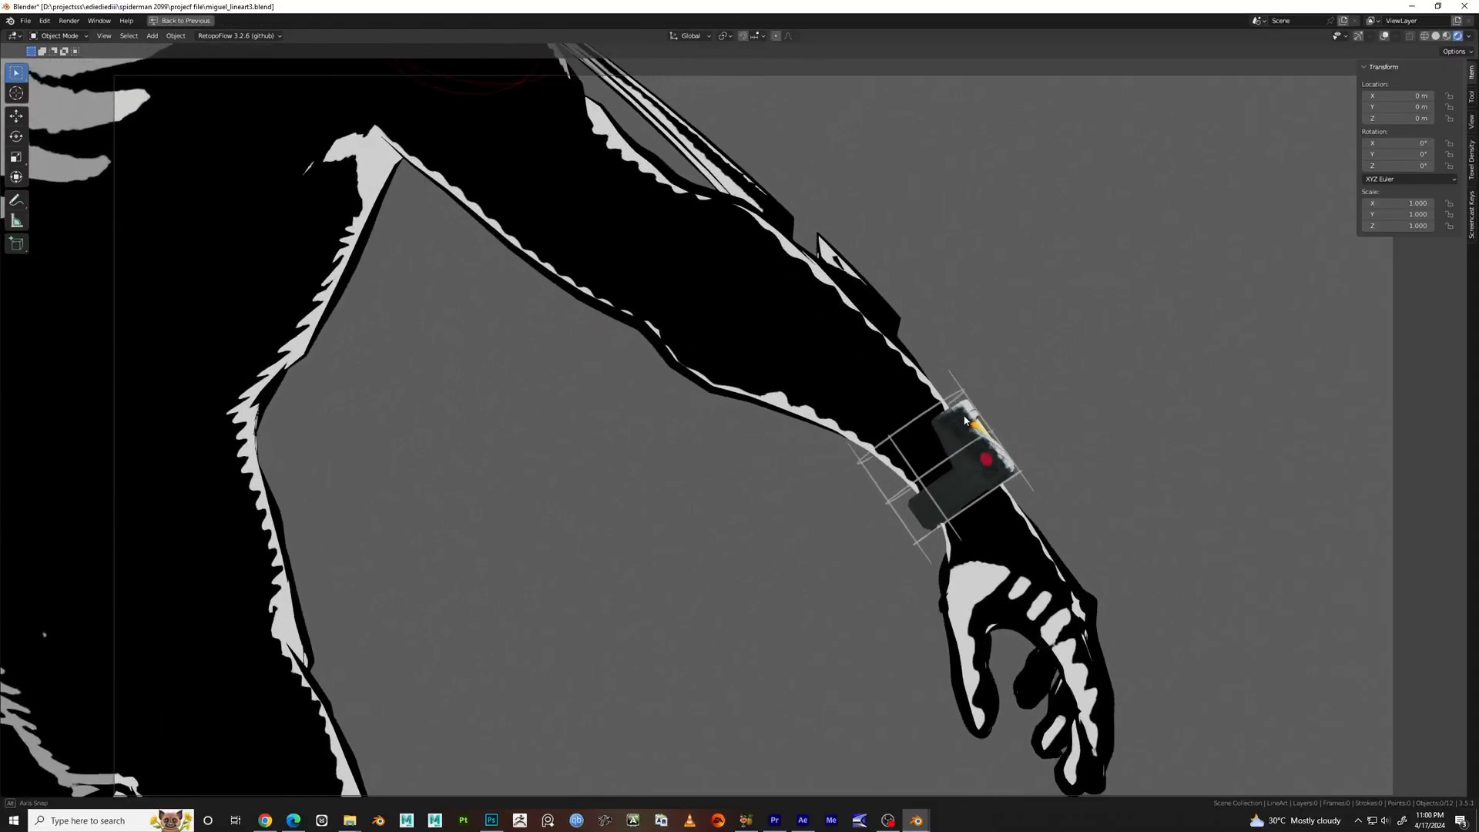
pyautogui.scroll(-10, 964, 420)
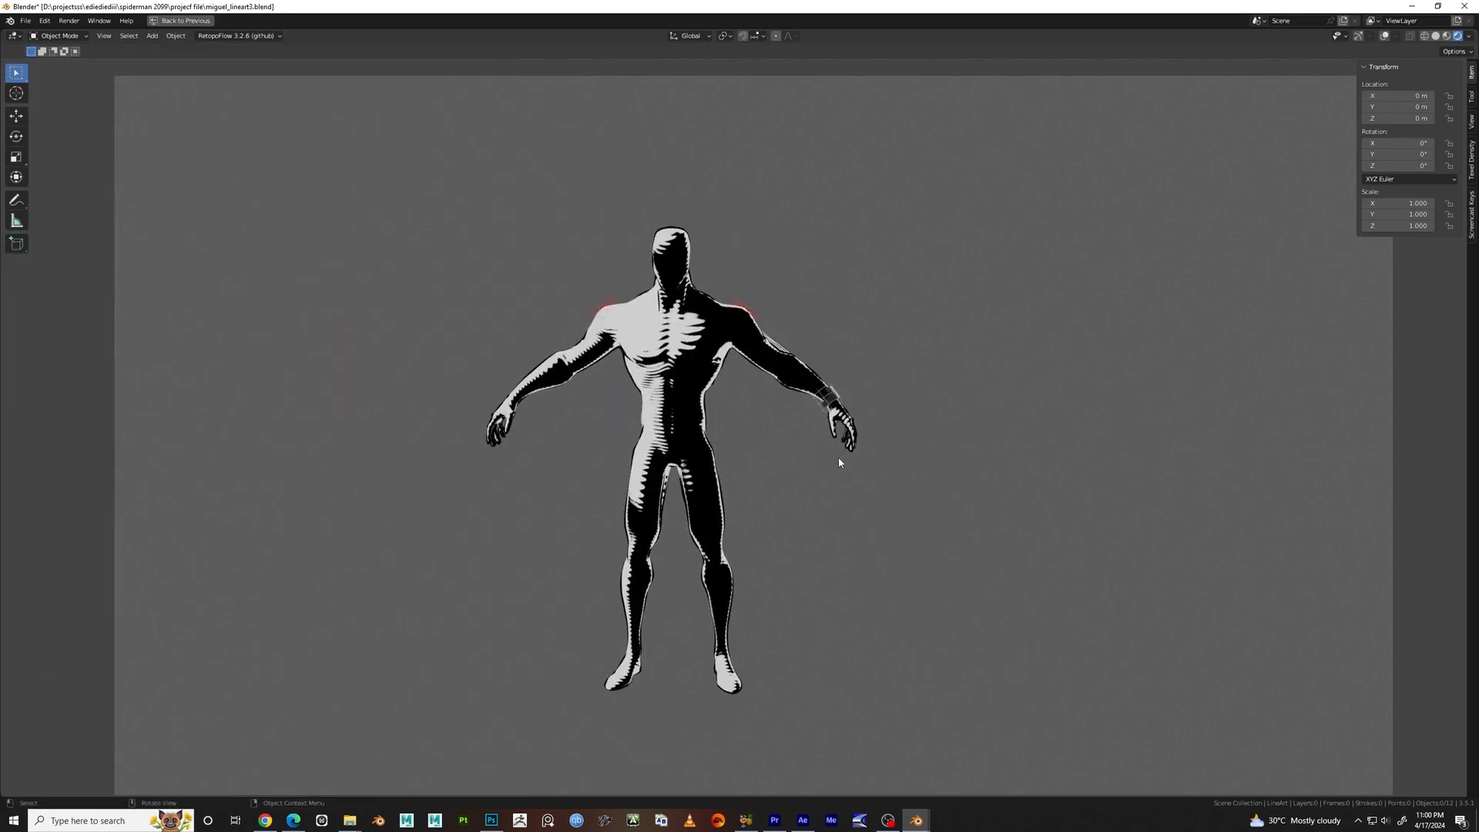
pyautogui.hotkey('ctrl', 'space')
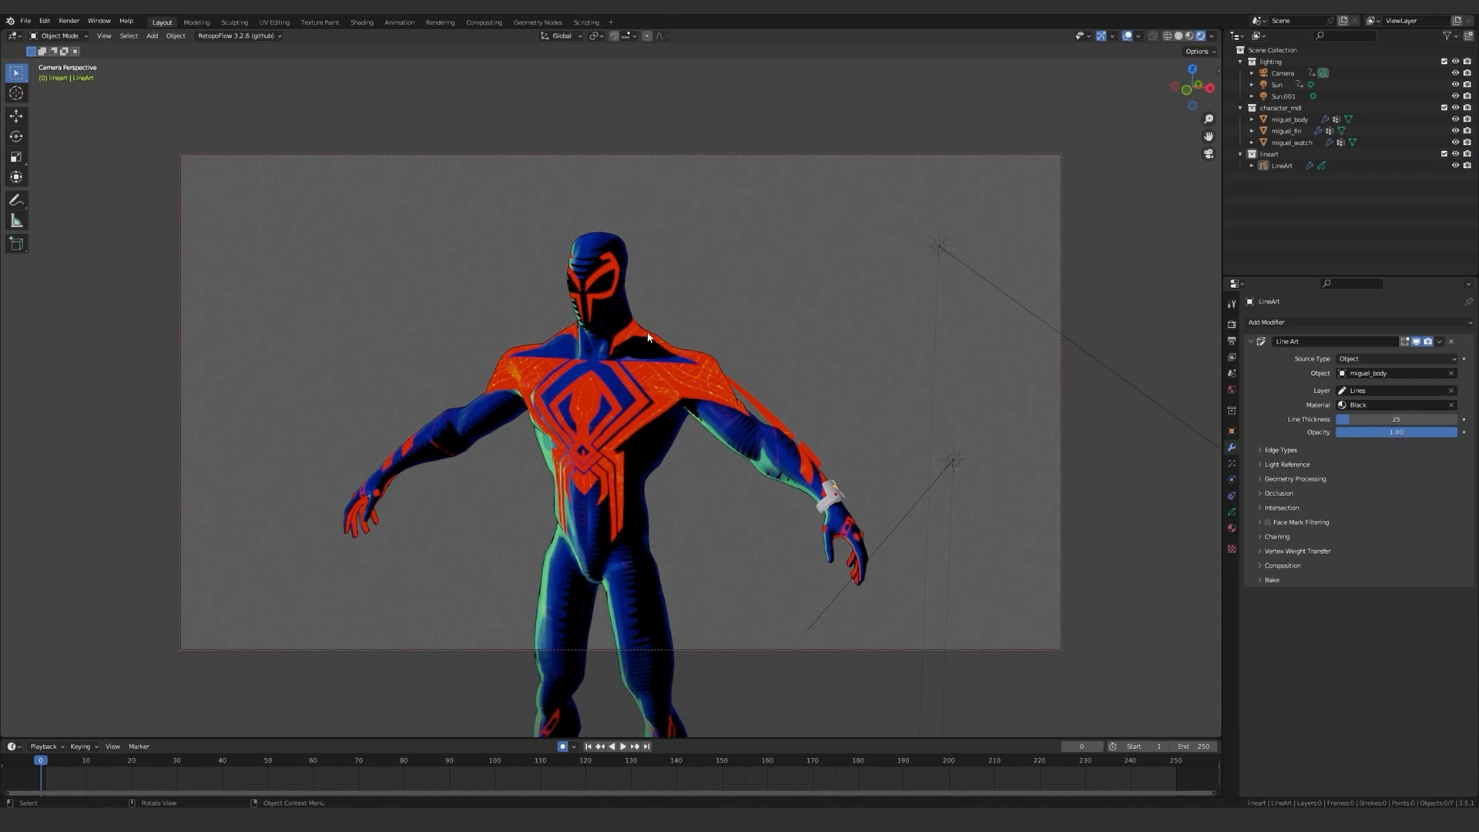
# View the character through the scene camera and check that the Camera to View lock is enabled.
pyautogui.moveTo(646, 336); pyautogui.dragTo(524, 415, button='middle')
pyautogui.press('KP_0')
pyautogui.press('q')
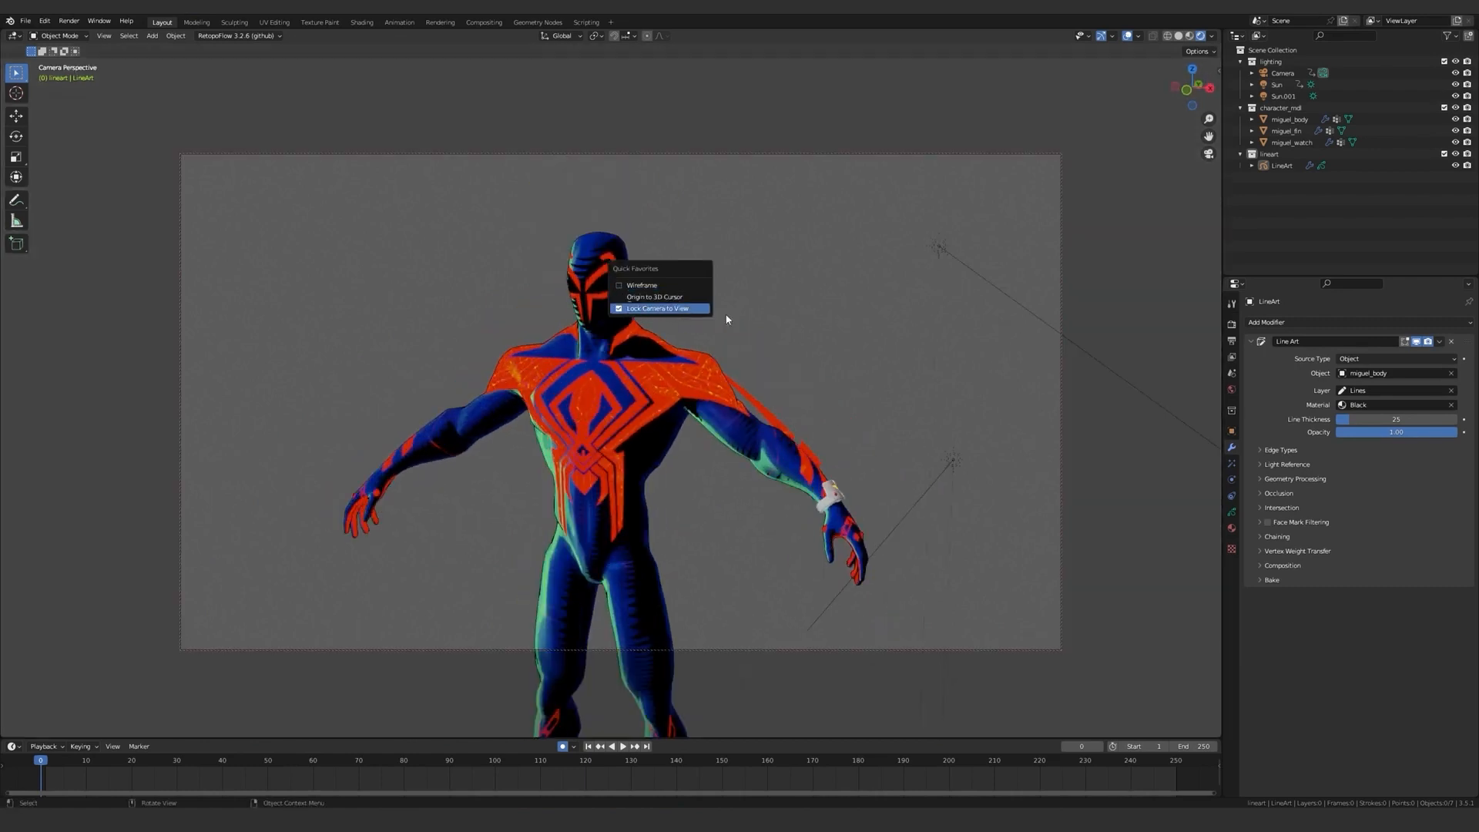
pyautogui.press('n')
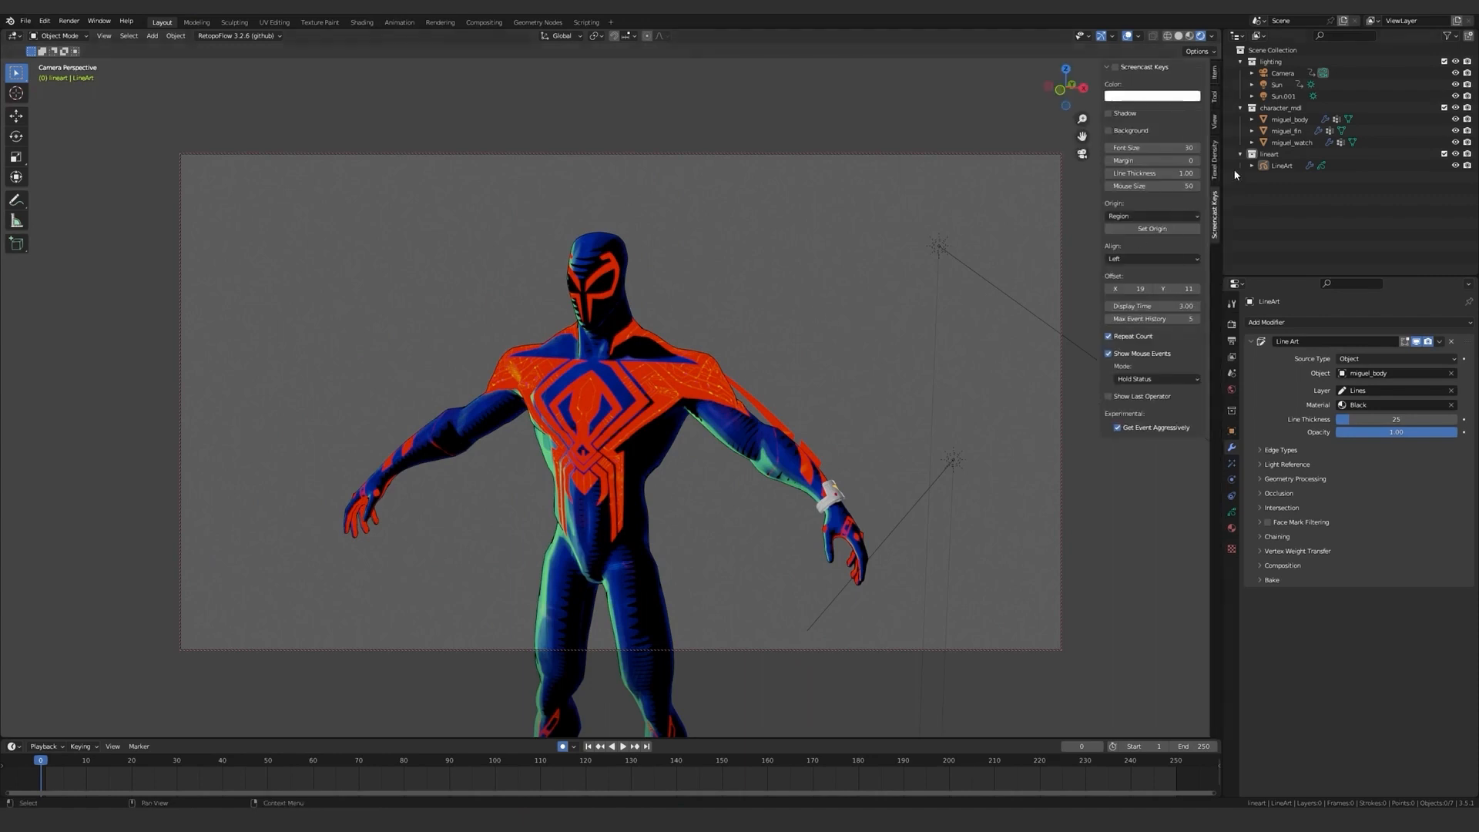
pyautogui.click(1213, 120)
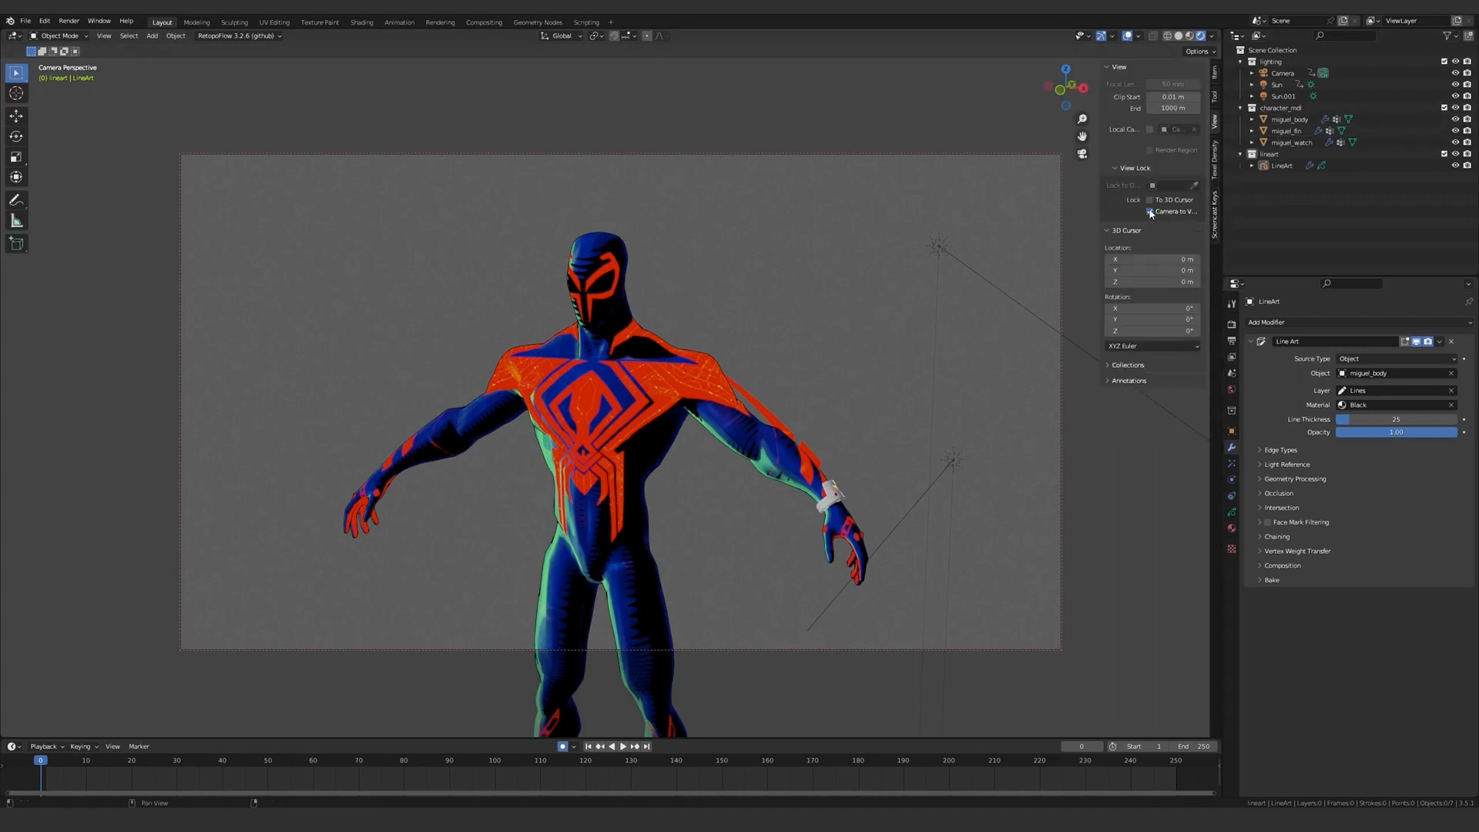
pyautogui.press('n')
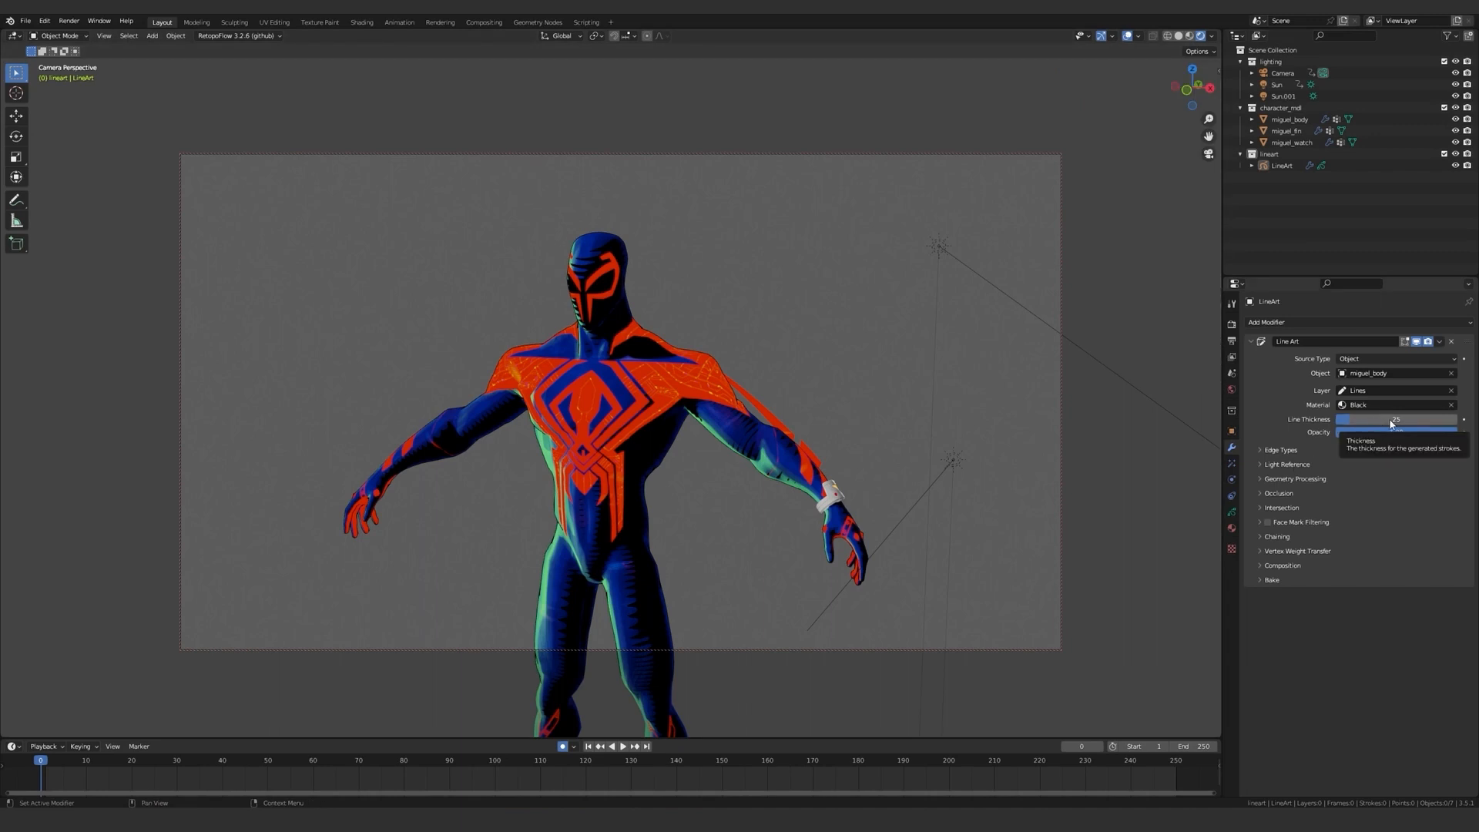
# Set the Line Art modifier's Line Thickness to 5.
pyautogui.click(1391, 421)
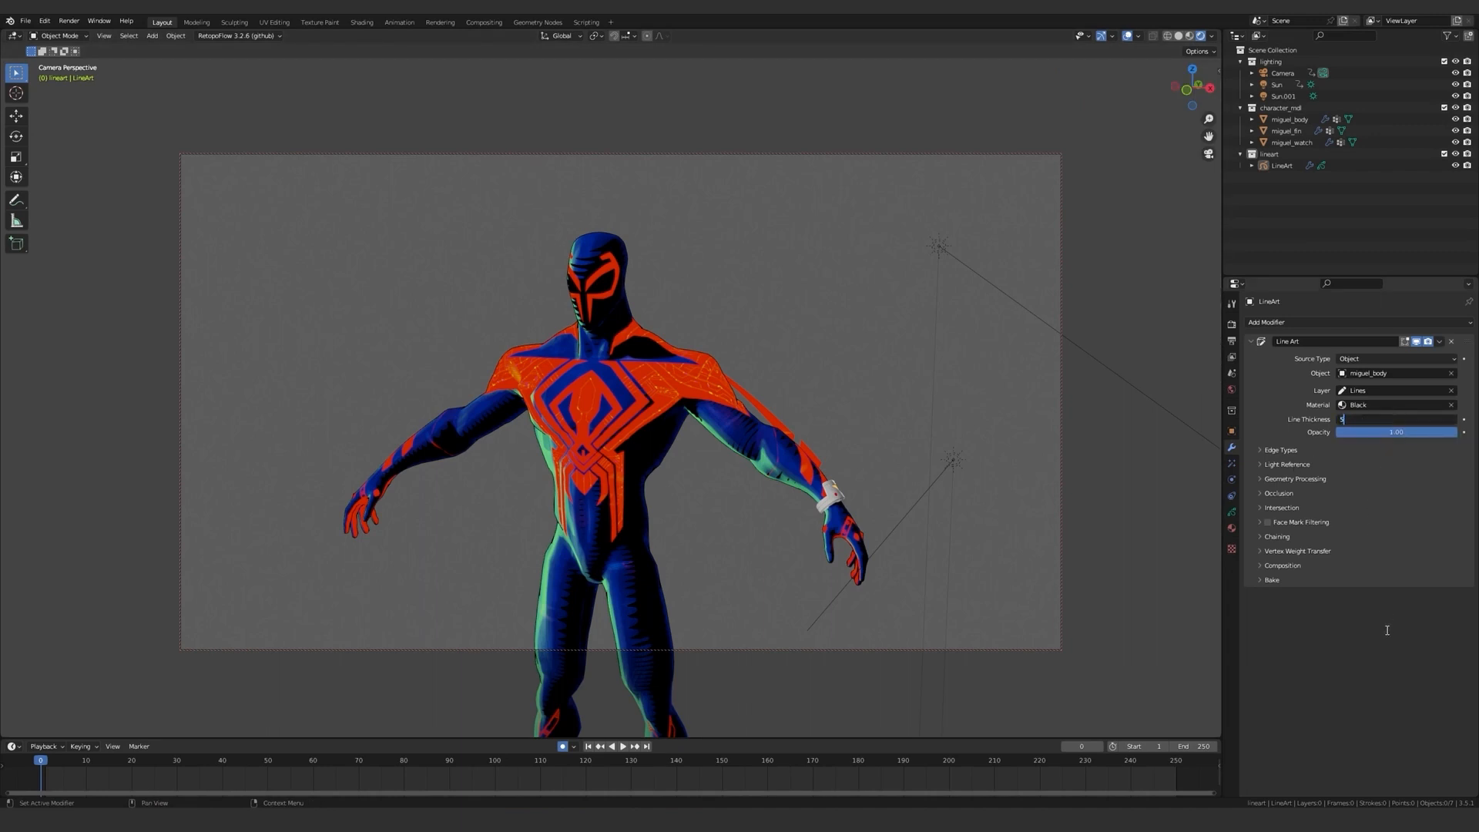
pyautogui.write('5')
pyautogui.press('Return')
# Add a Thickness modifier to the line art with Custom Curve enabled and a Thickness Factor of 25.
pyautogui.click(1334, 321)
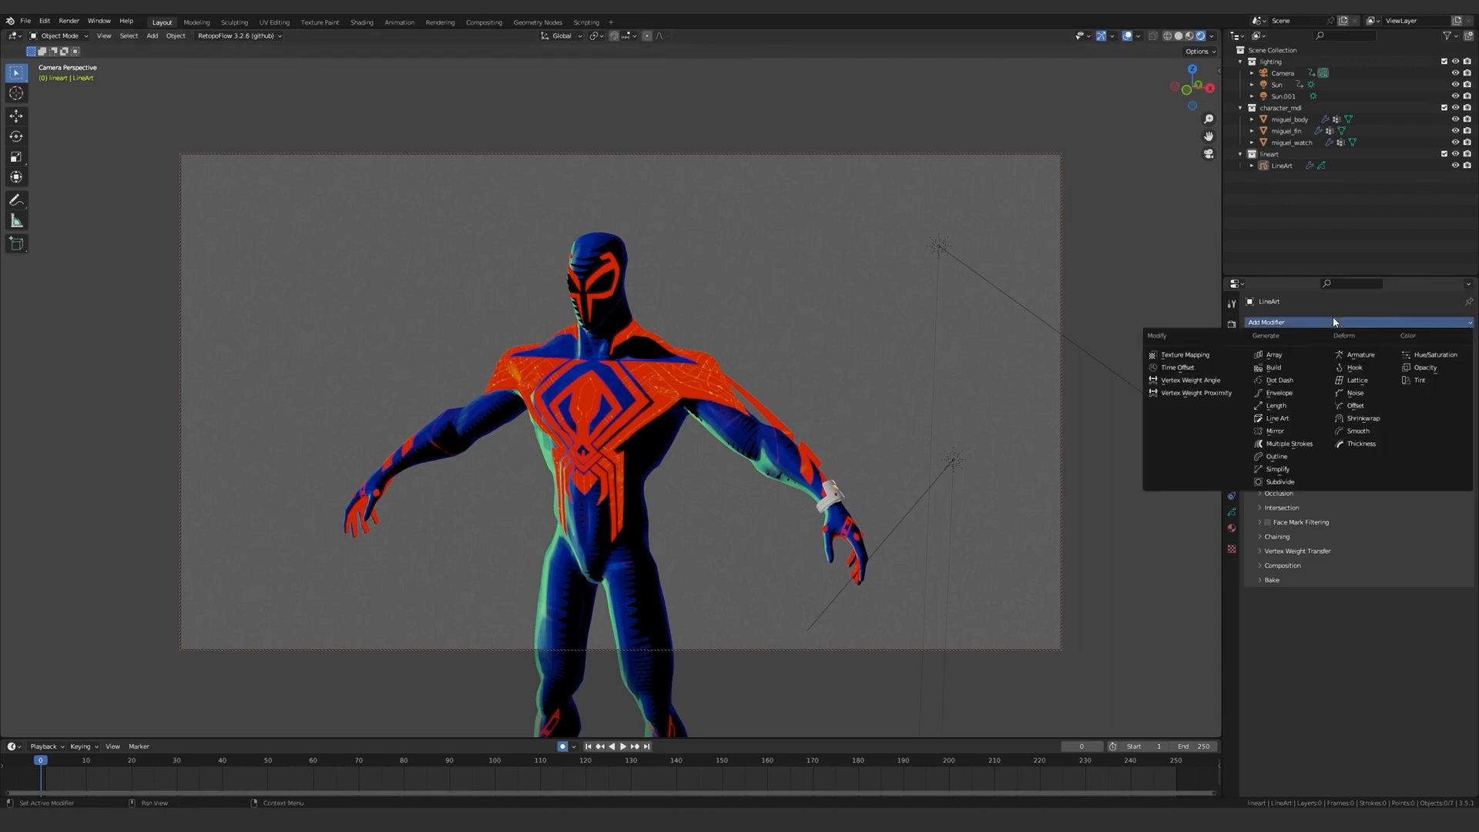
pyautogui.click(1352, 444)
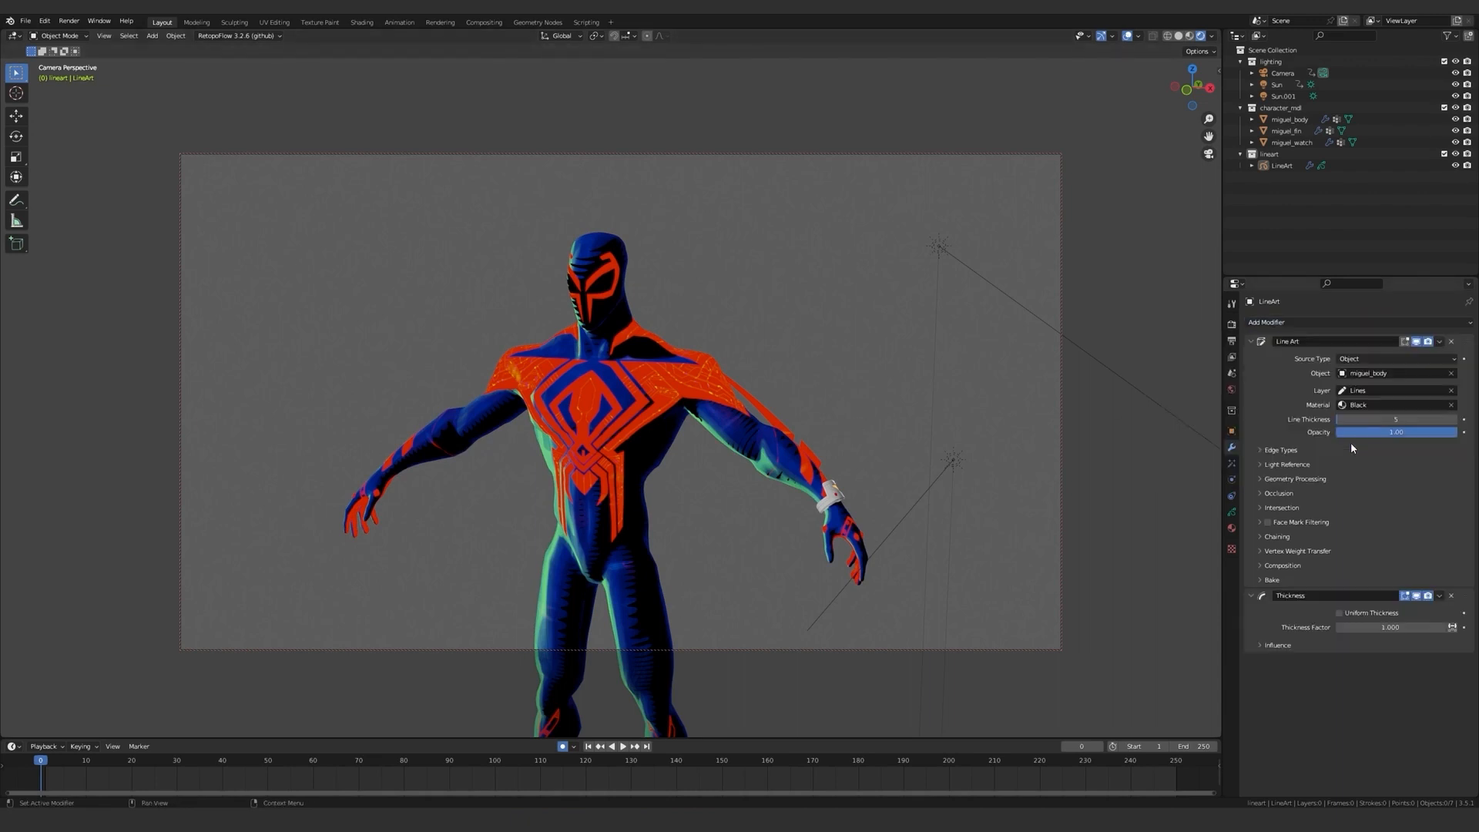
pyautogui.click(1299, 648)
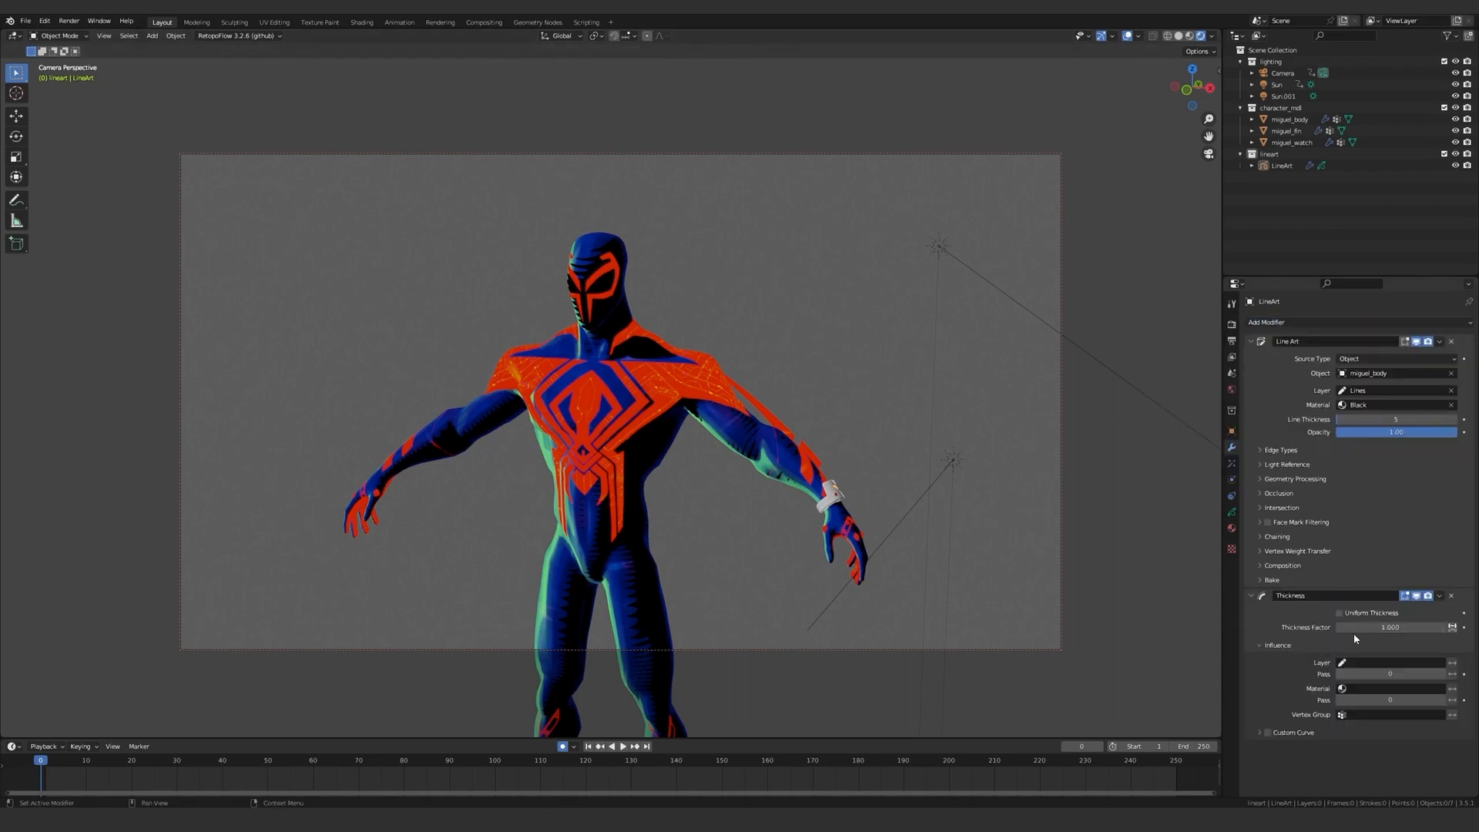
pyautogui.click(1283, 733)
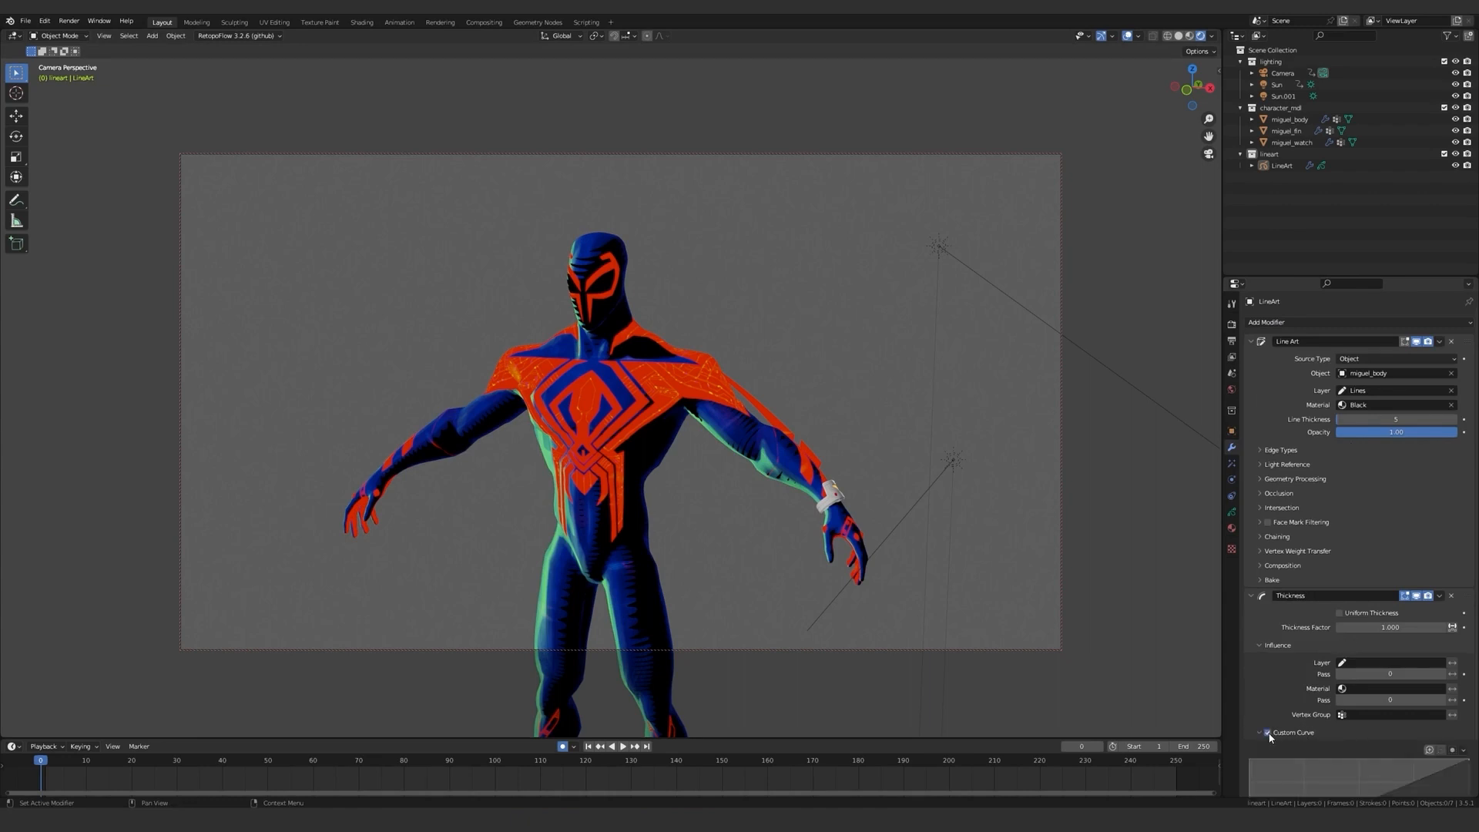
pyautogui.scroll(-2, 1309, 693)
pyautogui.click(1392, 567)
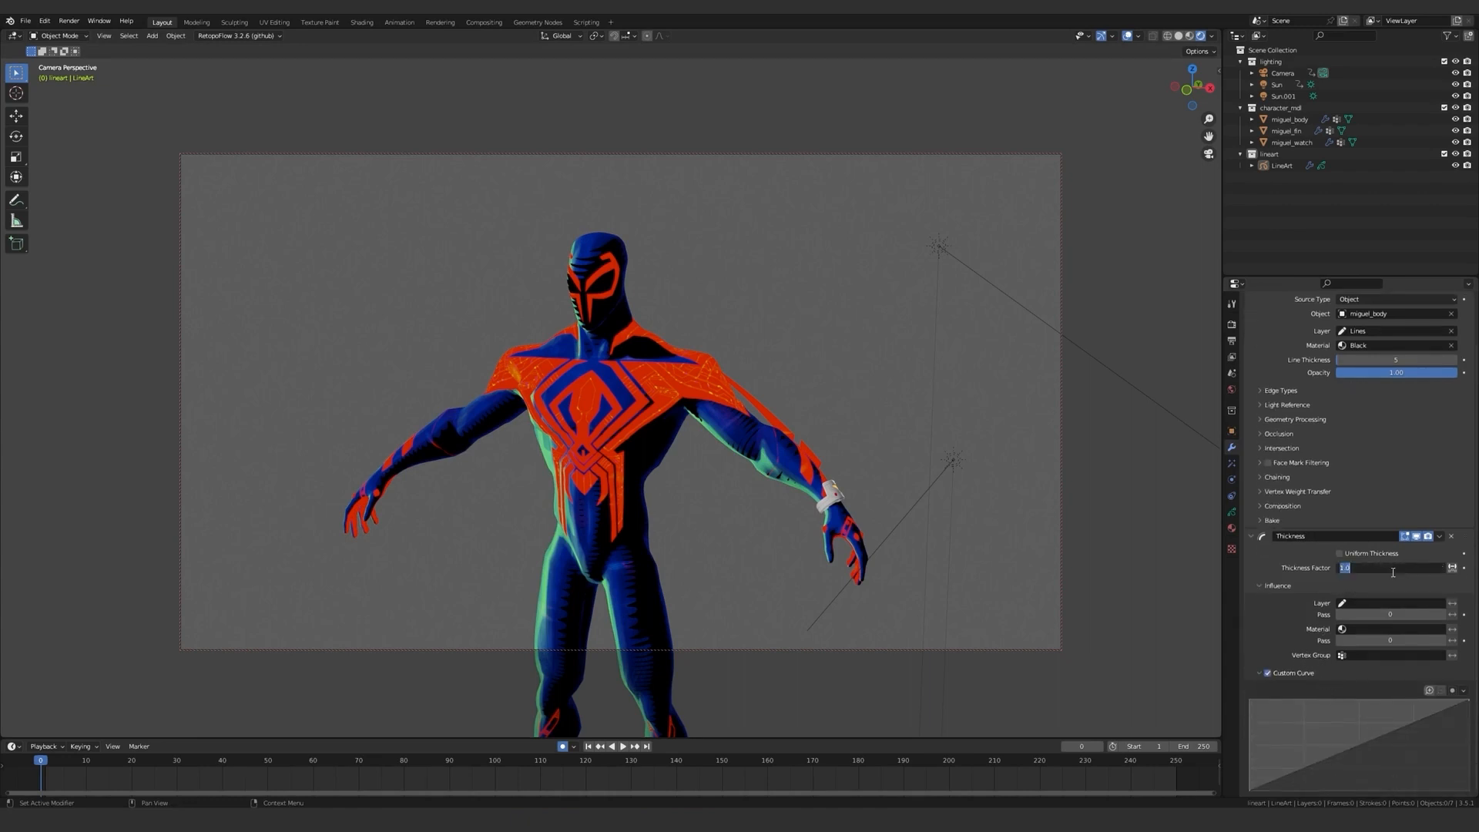
pyautogui.write('25')
pyautogui.press('Return')
# Shape the Thickness modifier's custom curve into an arch that tapers to zero at both ends of the strokes.
pyautogui.scroll(5, 641, 381)
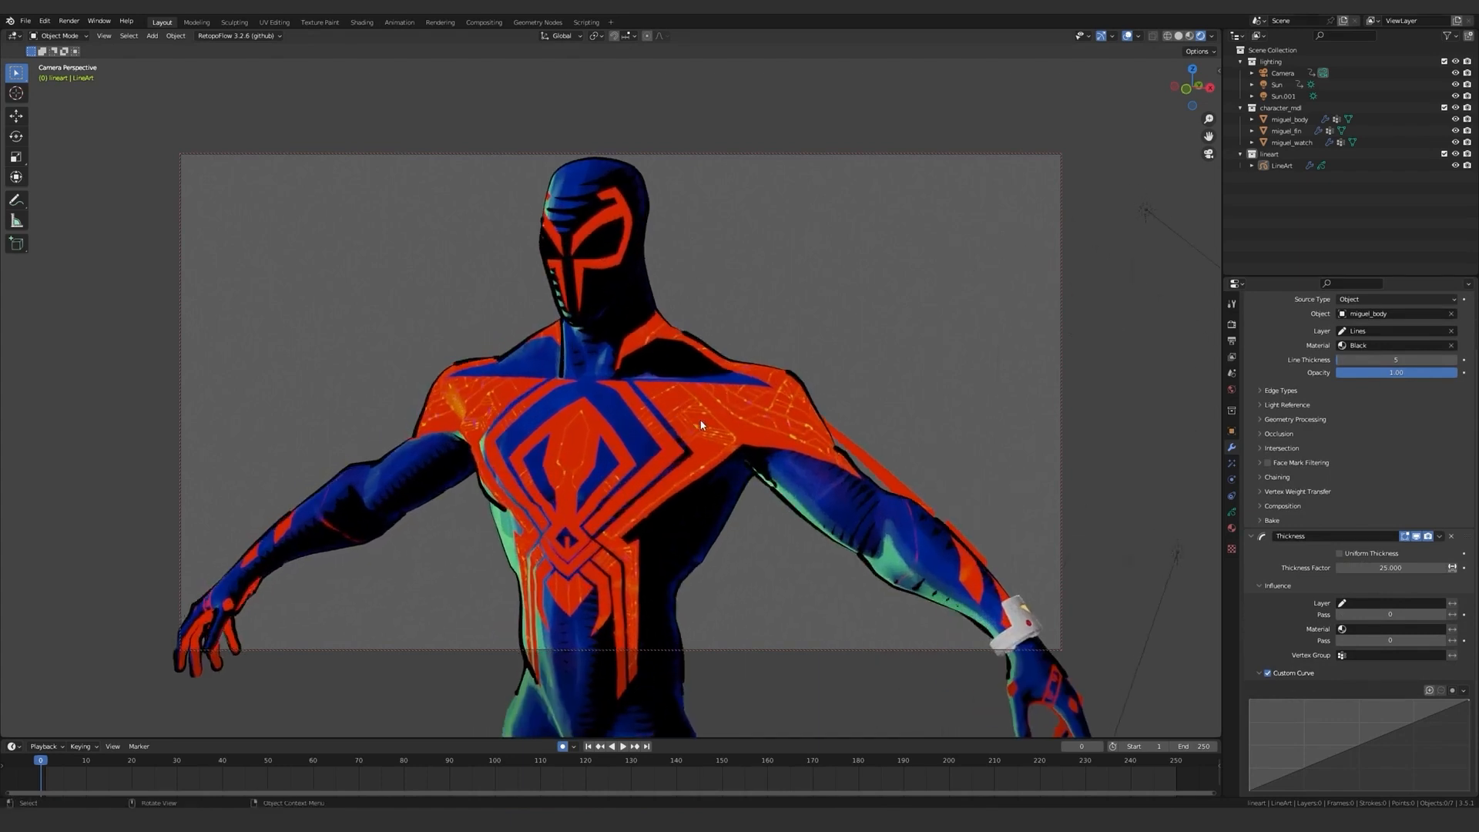
pyautogui.scroll(2, 700, 424)
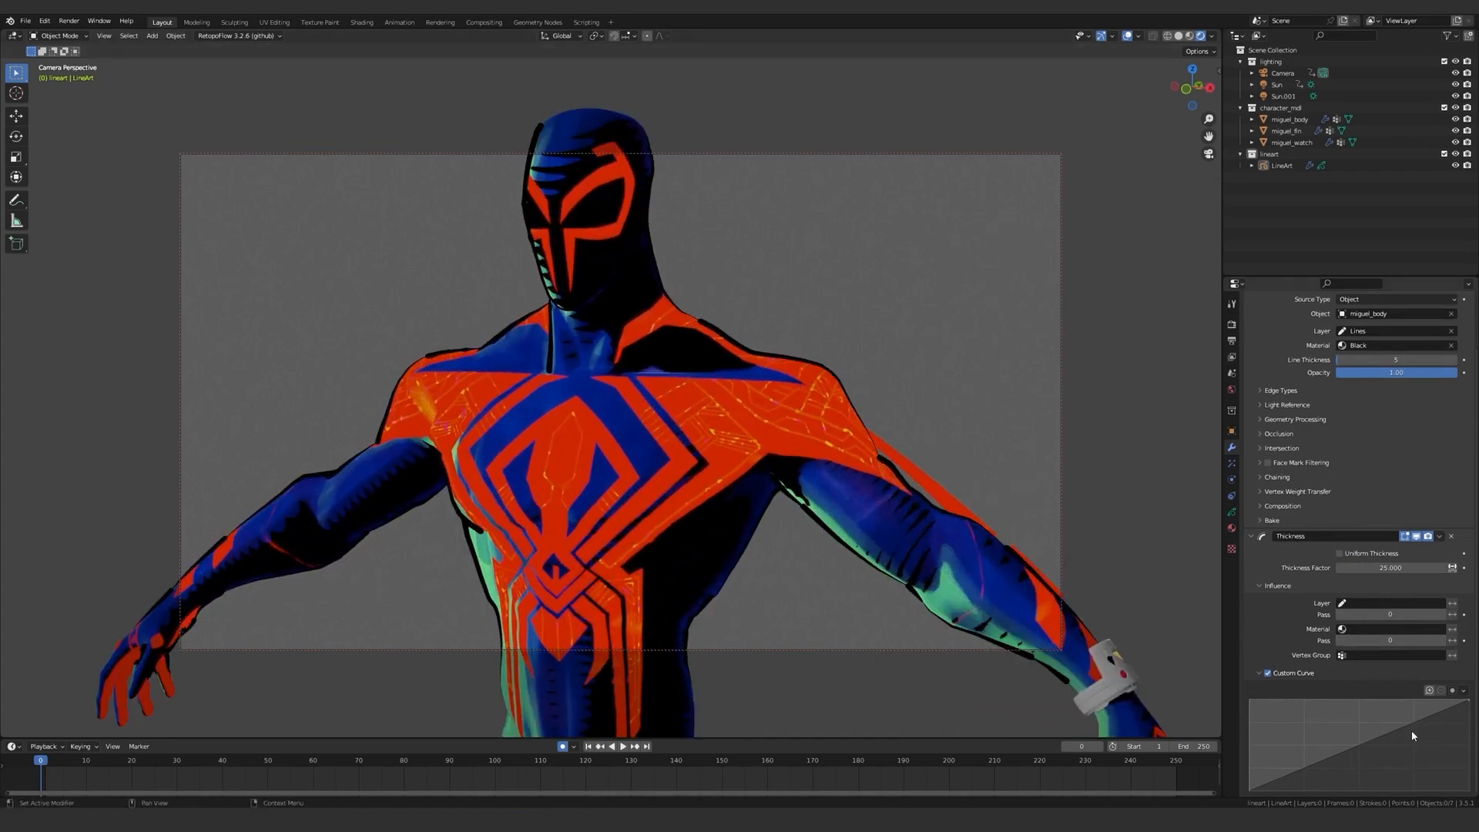
pyautogui.moveTo(1467, 700); pyautogui.dragTo(1467, 790)
pyautogui.moveTo(1368, 790); pyautogui.dragTo(1300, 757)
pyautogui.moveTo(1414, 747); pyautogui.dragTo(1413, 757)
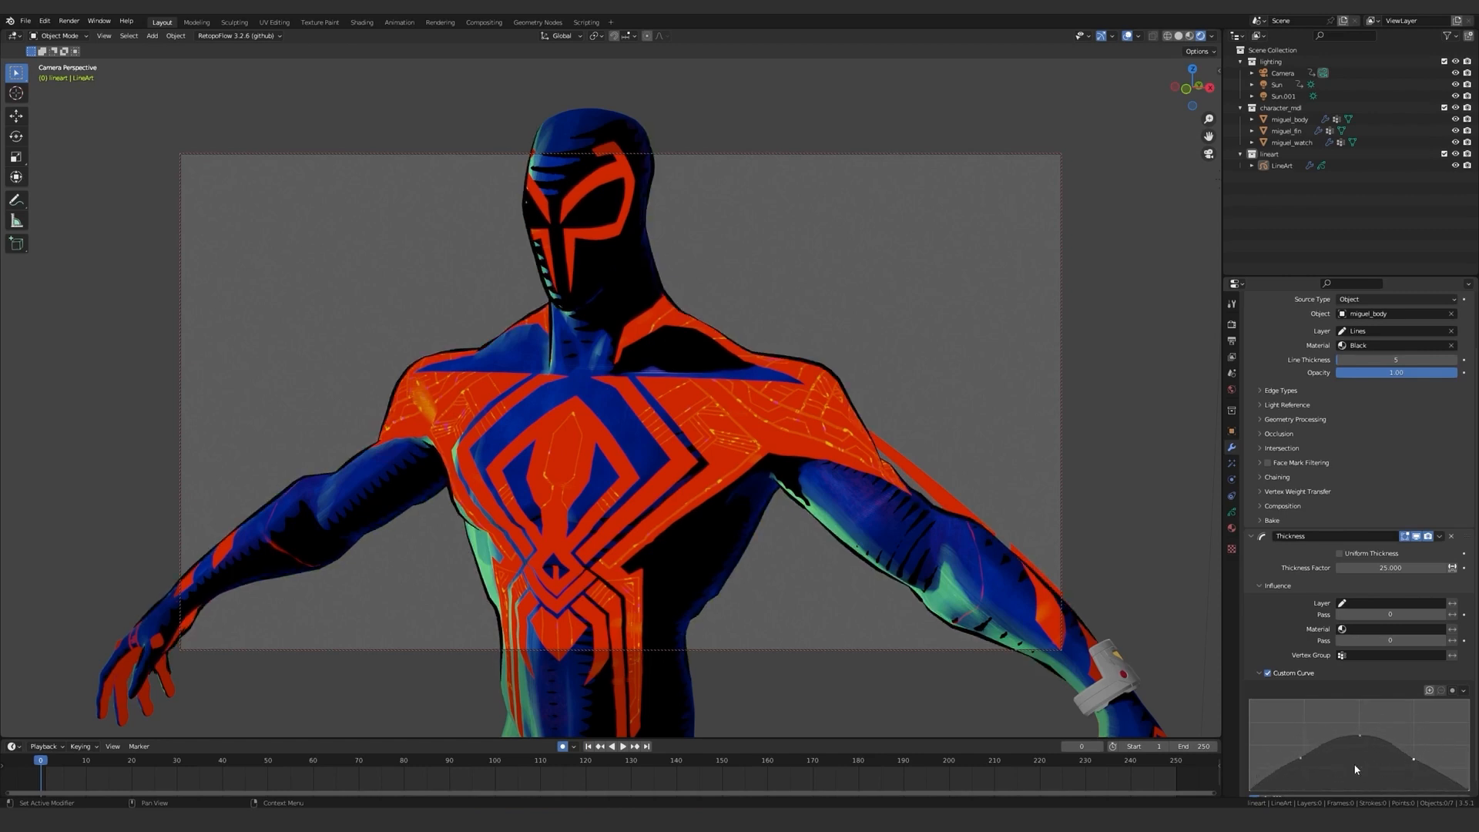
pyautogui.moveTo(1300, 758); pyautogui.dragTo(1360, 743)
pyautogui.scroll(-5, 710, 498)
pyautogui.moveTo(745, 468)
pyautogui.mouseDown(button='middle')
pyautogui.moveTo(796, 468)
pyautogui.moveTo(737, 486)
pyautogui.mouseUp(button='middle')
pyautogui.hotkey('ctrl', 'z')
pyautogui.scroll(3, 1341, 498)
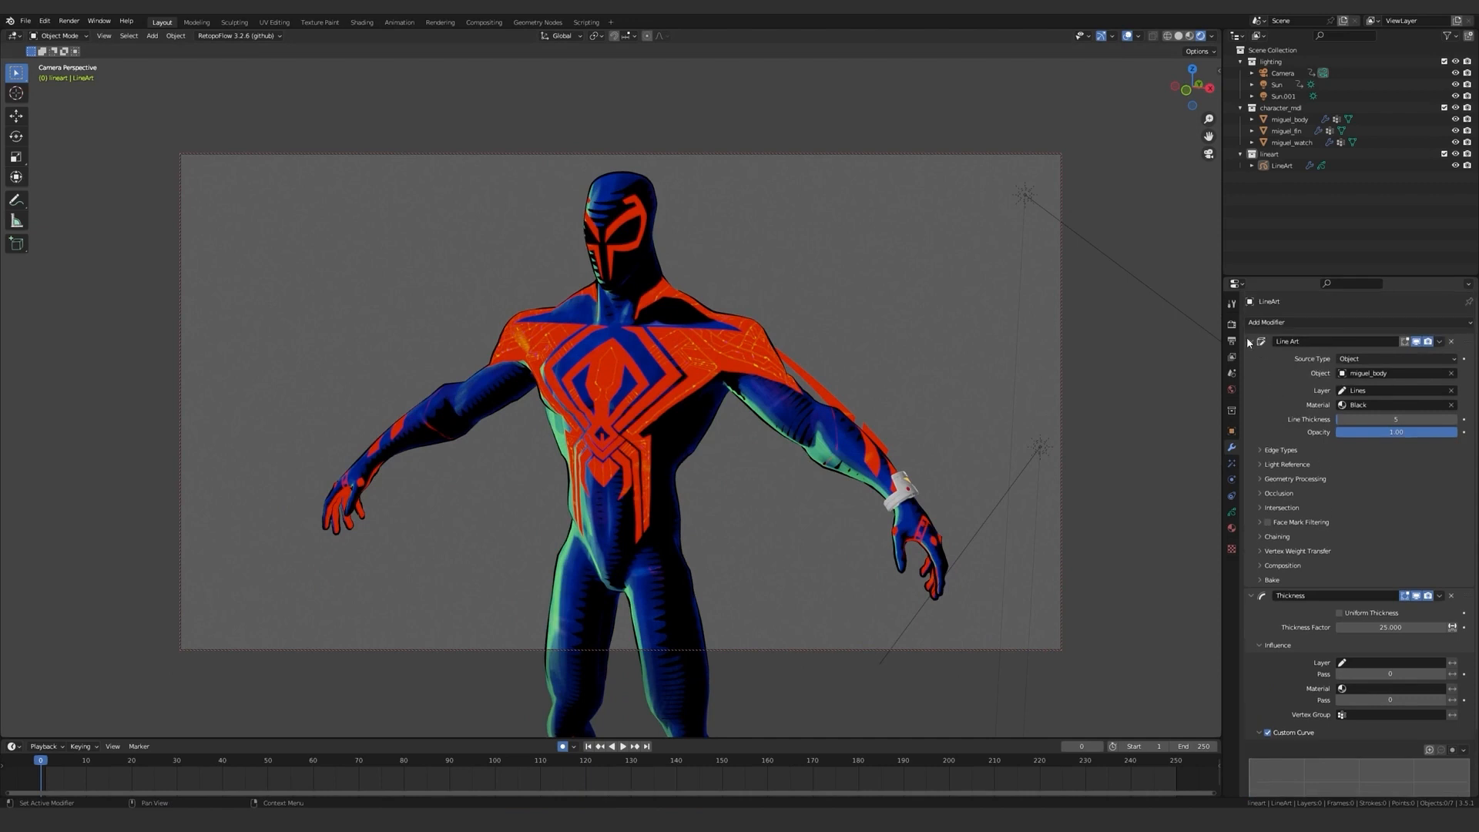
# Add a Length modifier to the line art and place it above the Thickness modifier in the stack.
pyautogui.click(1250, 341)
pyautogui.click(1250, 357)
pyautogui.click(1296, 323)
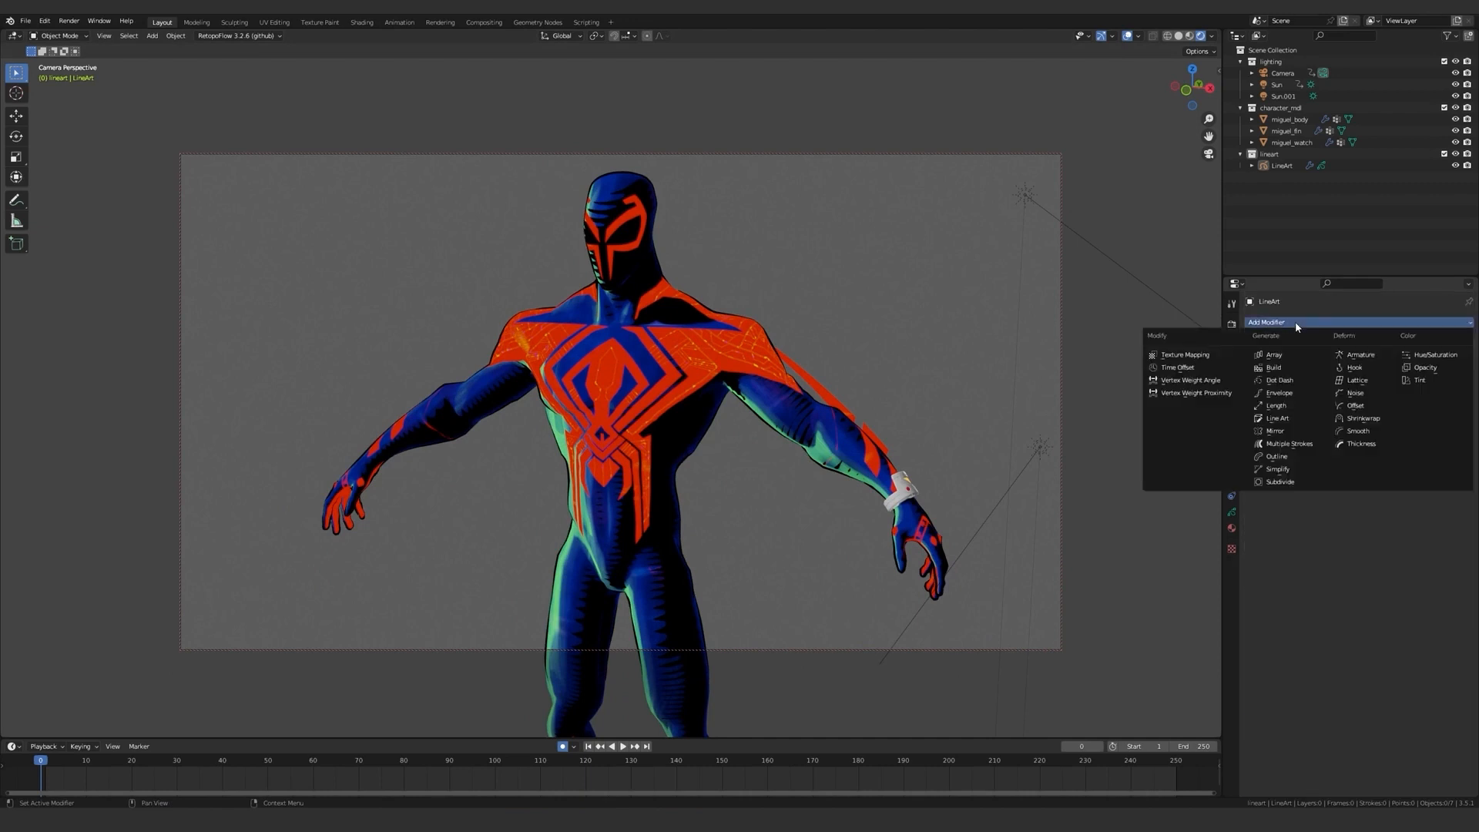
pyautogui.click(1278, 405)
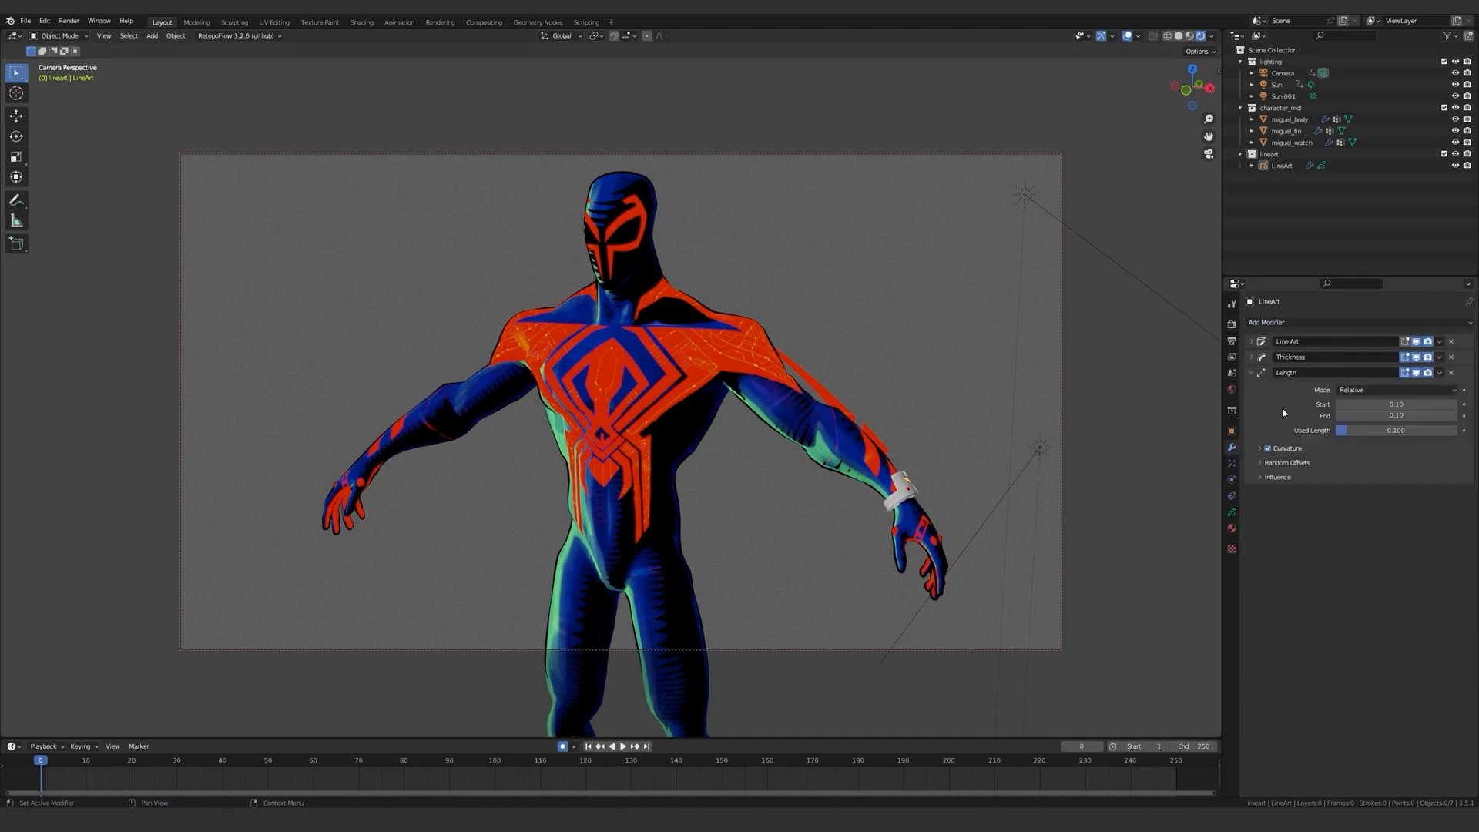
pyautogui.moveTo(885, 469); pyautogui.dragTo(1135, 484, button='middle')
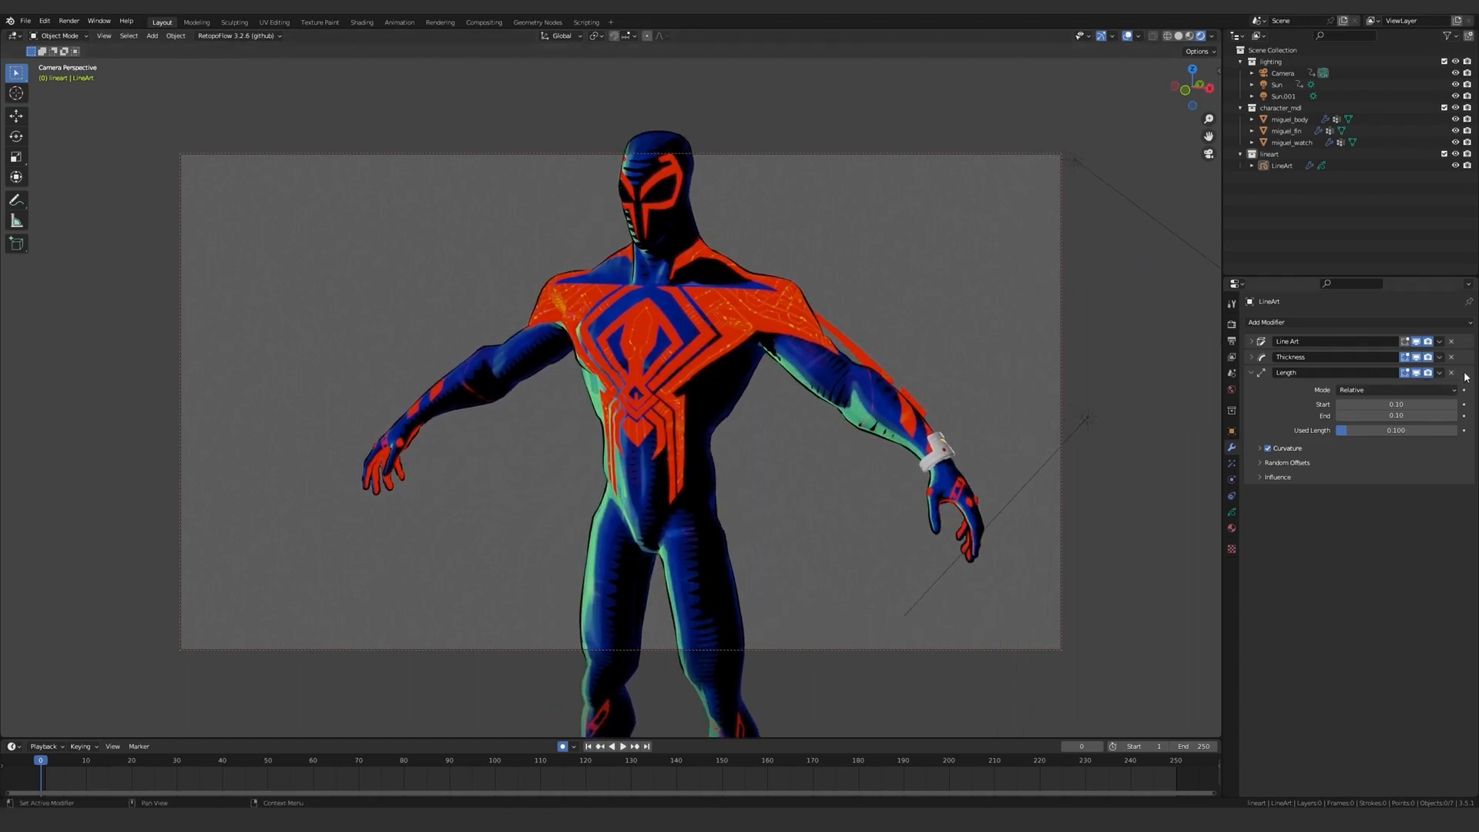
pyautogui.moveTo(1465, 375); pyautogui.dragTo(1448, 357)
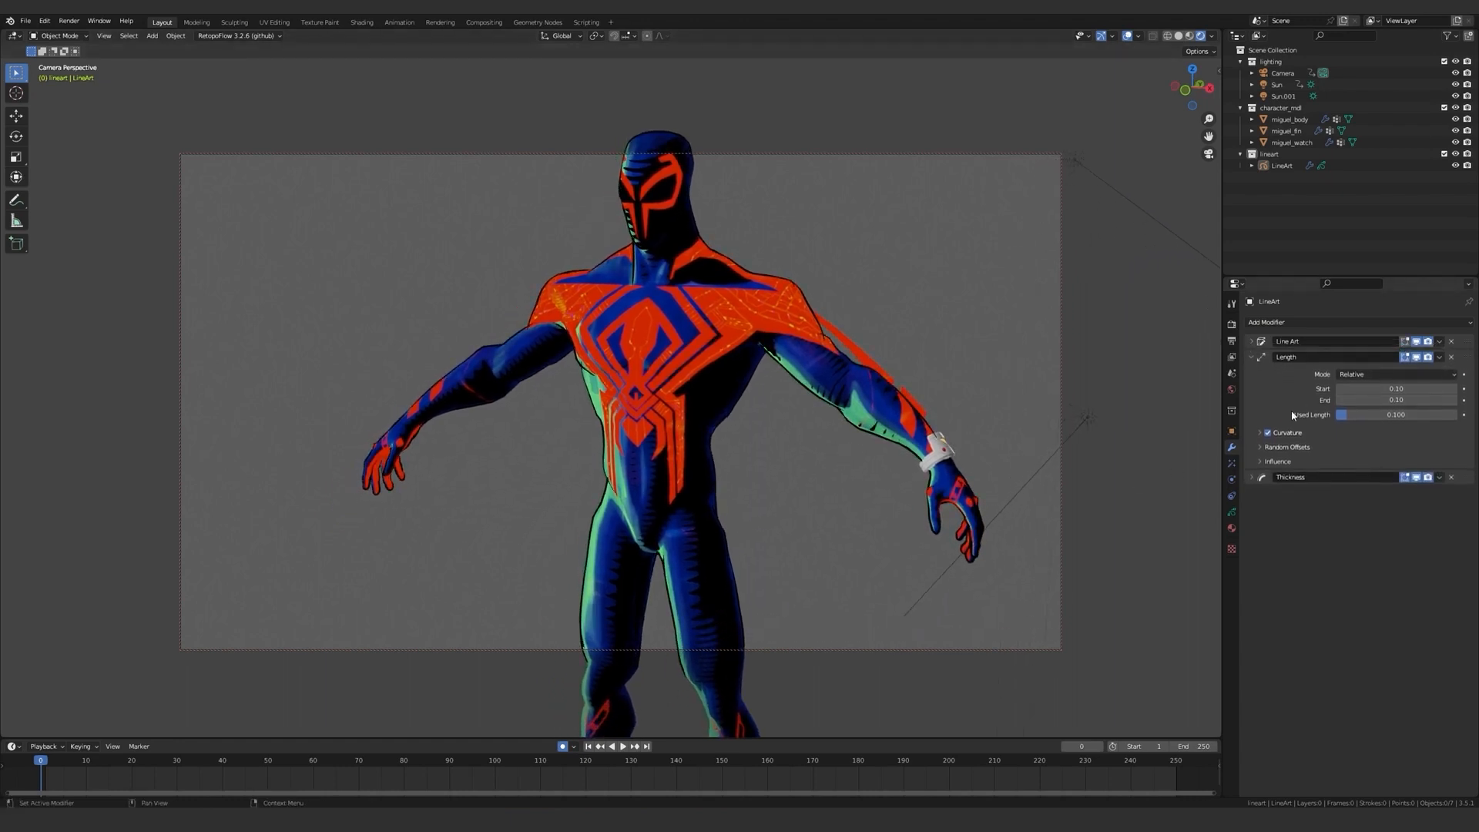
# Set the Length modifier's Start and End to 0.
pyautogui.click(1396, 388)
pyautogui.click(1396, 403)
pyautogui.write('0')
pyautogui.press('Return')
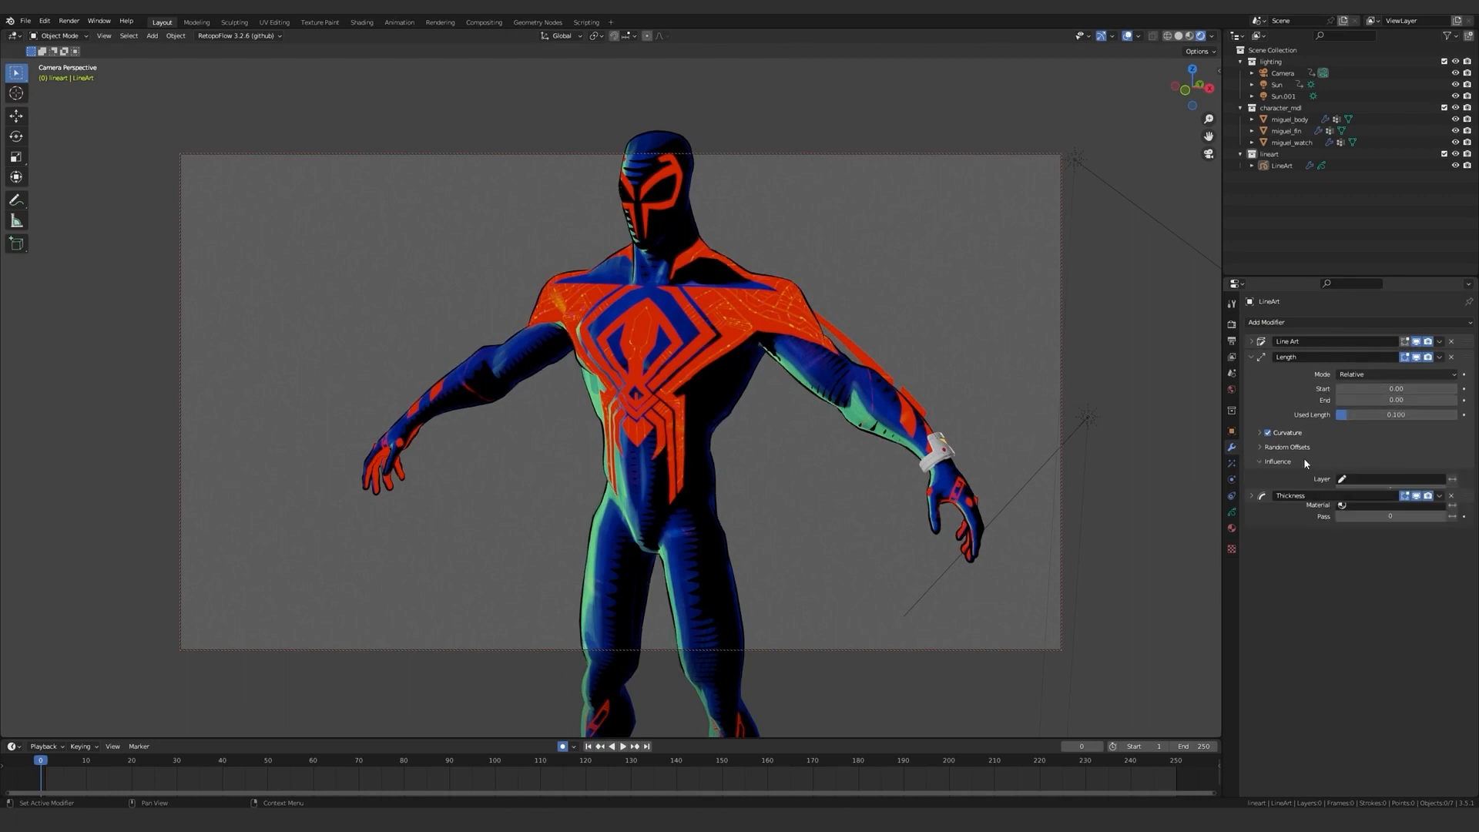
# Set the Length modifier's Random Offset Start to -0.5 and Random Offset End to -0.02.
pyautogui.click(1302, 452)
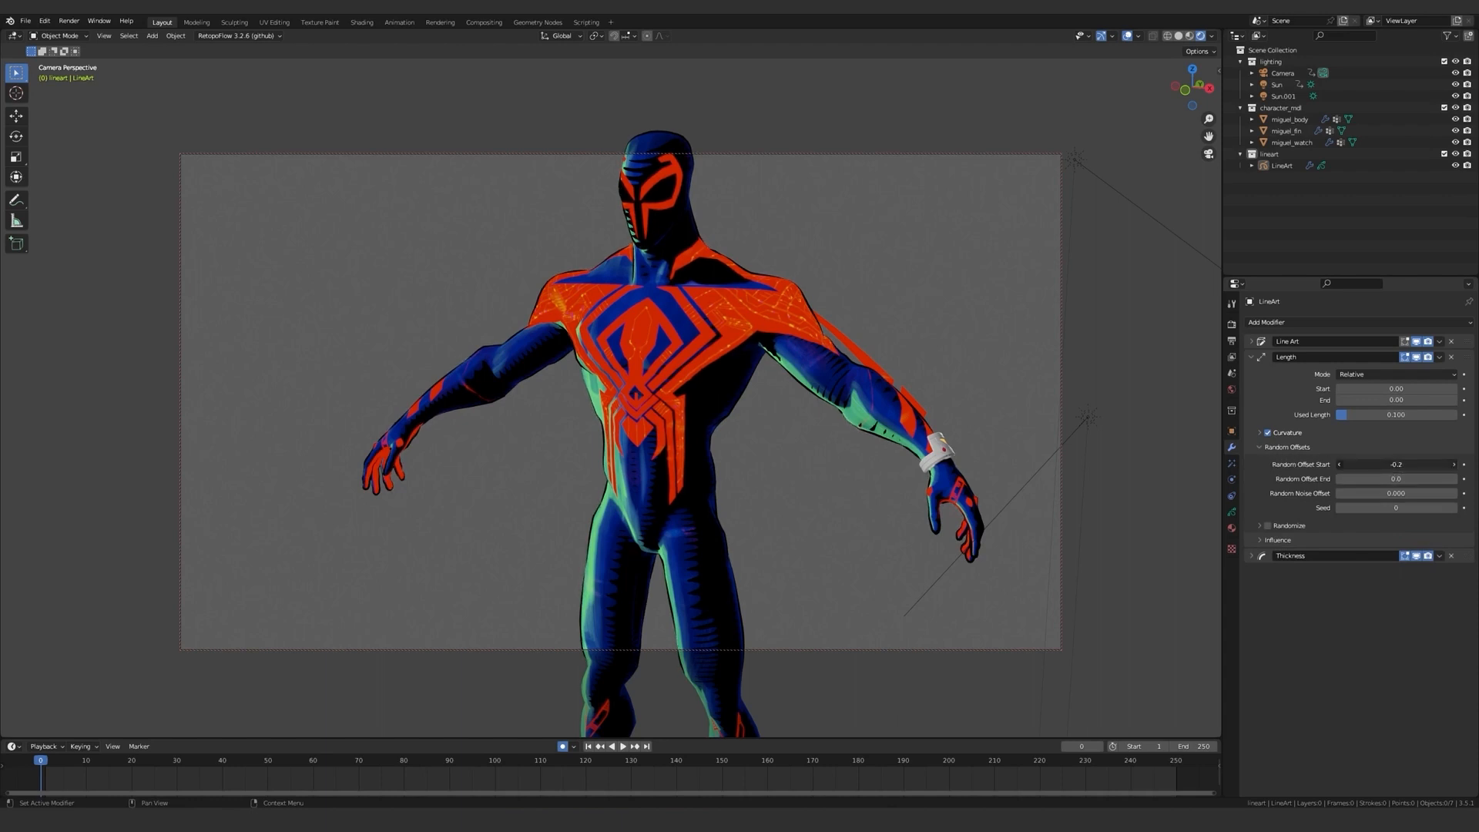
pyautogui.moveTo(1395, 465); pyautogui.dragTo(1390, 478)
pyautogui.moveTo(686, 402); pyautogui.dragTo(744, 421, button='middle')
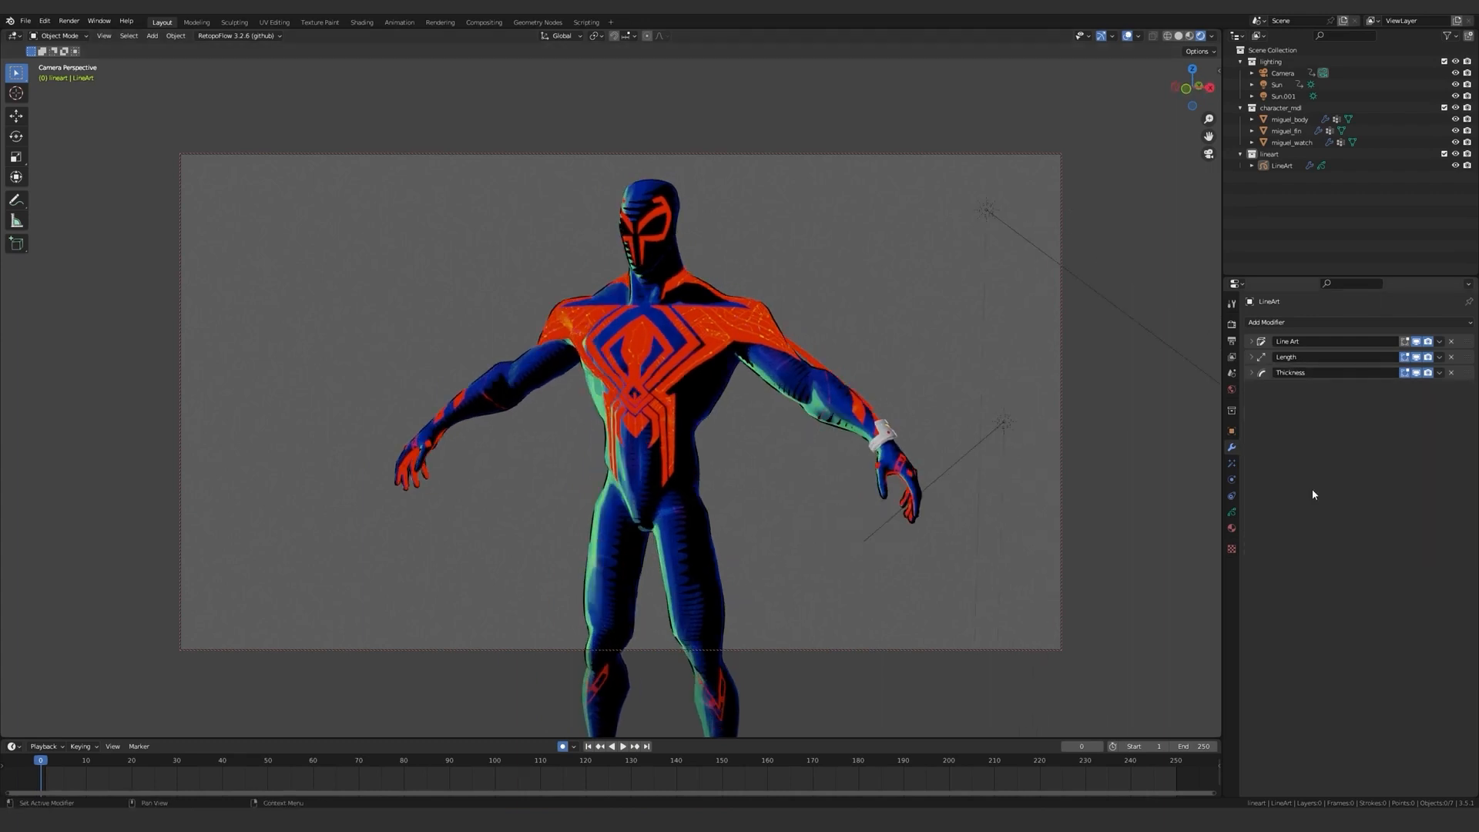
# Add a Noise modifier to the line art and set its Position to 1.00.
pyautogui.click(1329, 324)
pyautogui.click(1360, 393)
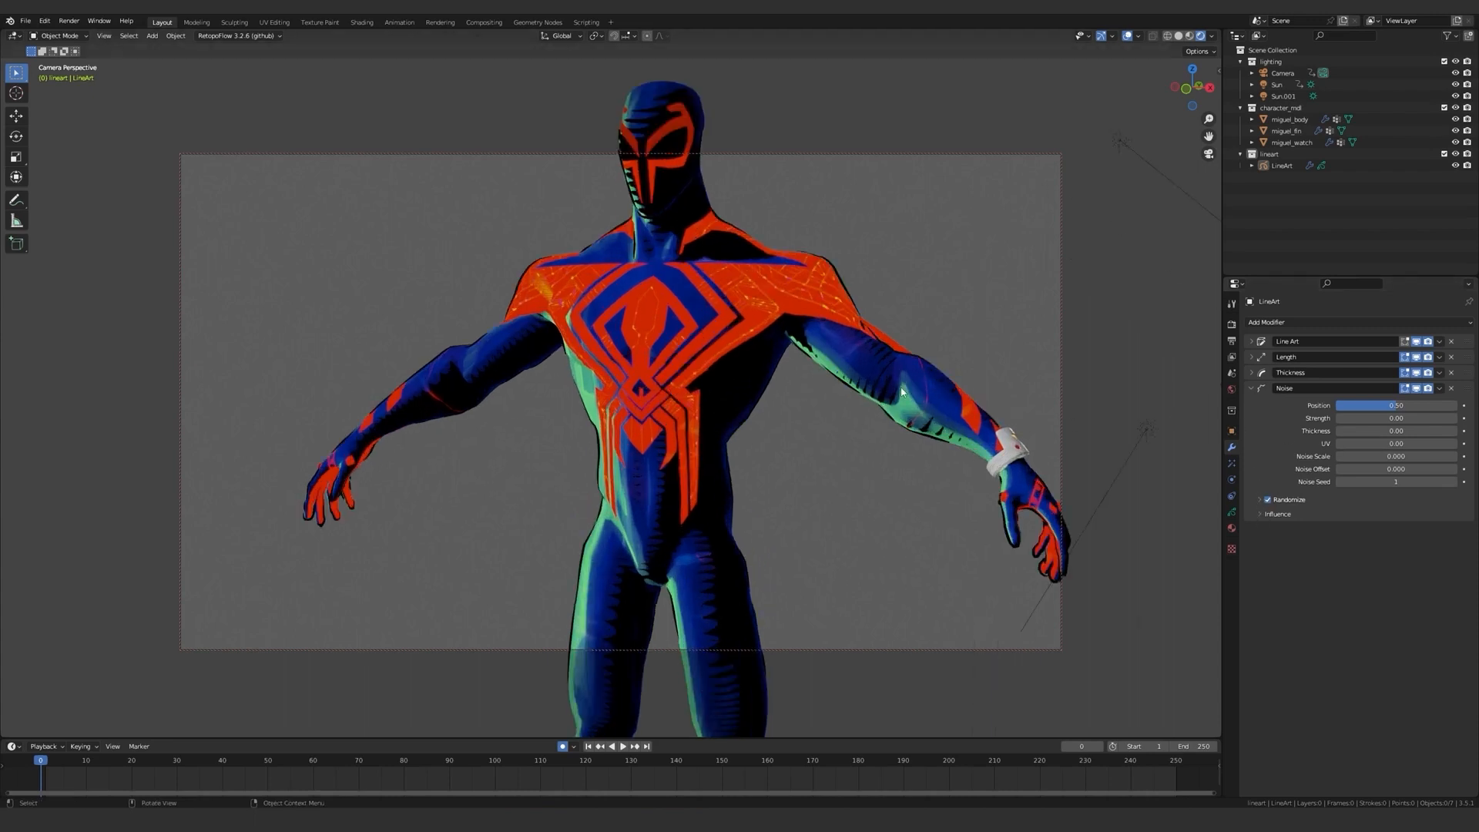
pyautogui.moveTo(1395, 405); pyautogui.dragTo(1456, 405)
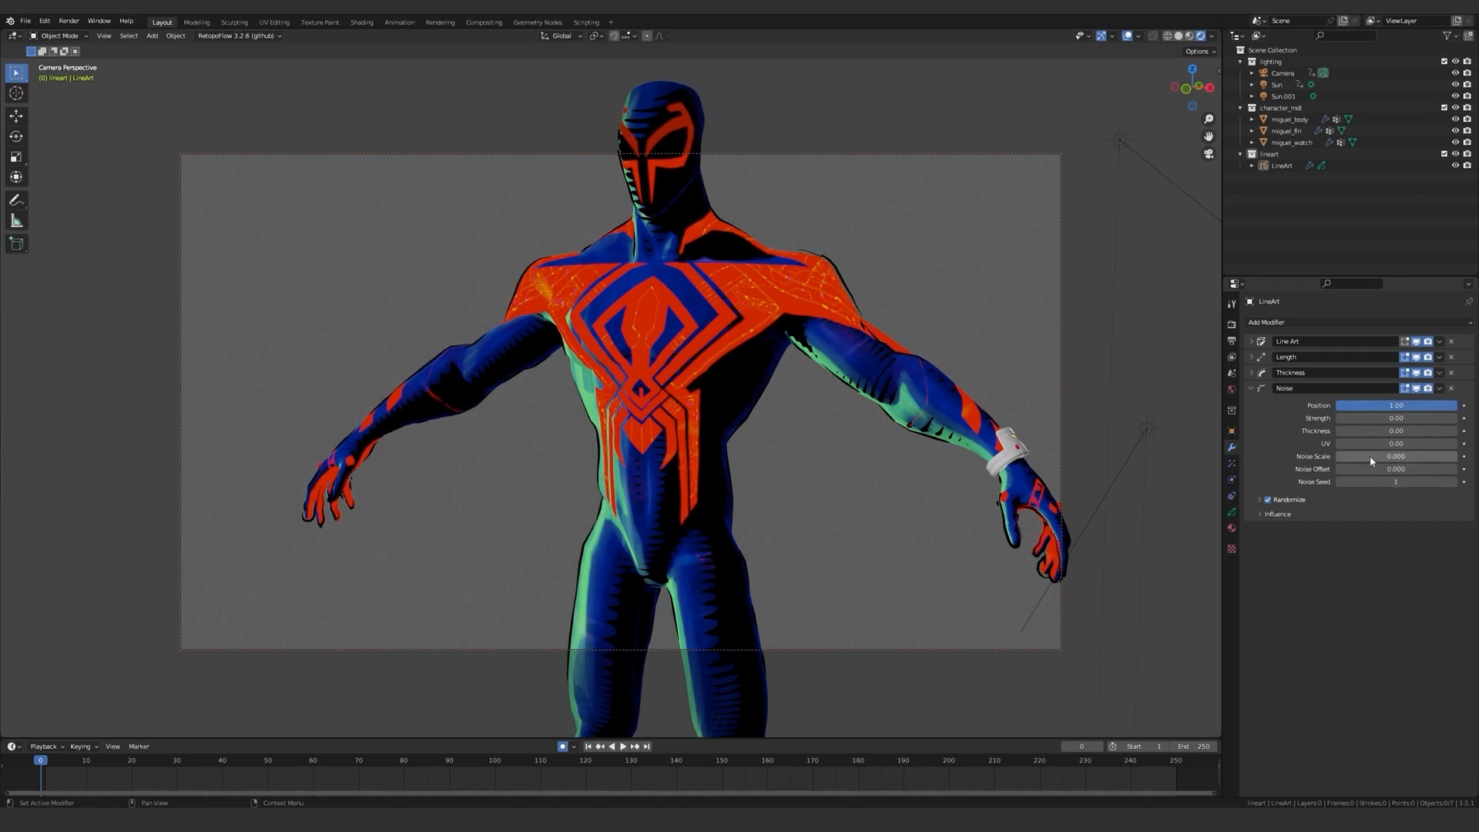
# Set the line art Noise modifier's Noise Scale to 0.178 and its Position to 0.82.
pyautogui.moveTo(1371, 460); pyautogui.dragTo(1340, 456)
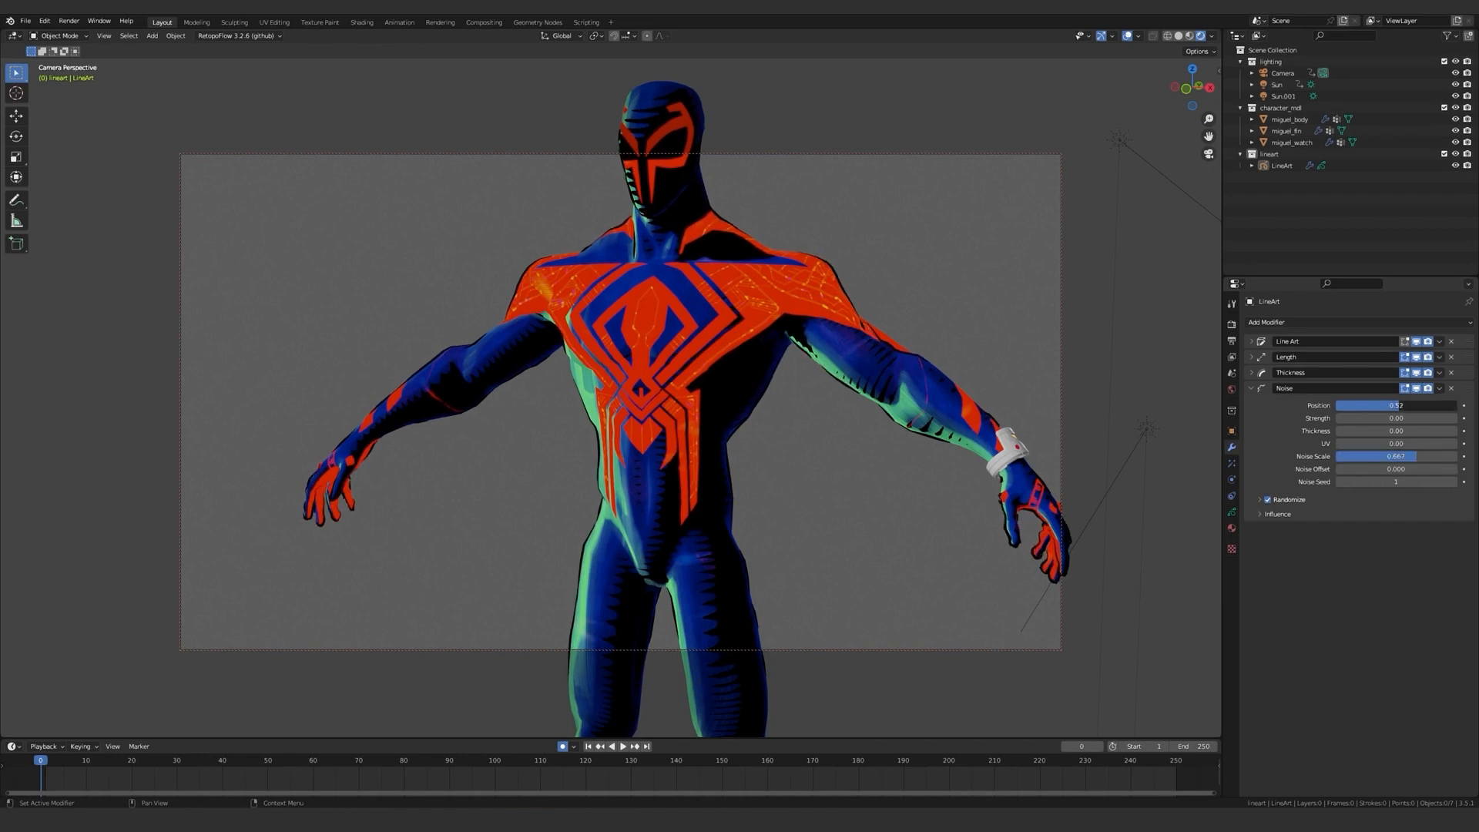
pyautogui.moveTo(1379, 406); pyautogui.dragTo(1365, 405)
pyautogui.moveTo(993, 343); pyautogui.dragTo(890, 366, button='middle')
pyautogui.moveTo(1365, 406); pyautogui.dragTo(1421, 405)
pyautogui.moveTo(1415, 456); pyautogui.dragTo(1357, 456)
pyautogui.moveTo(1421, 405); pyautogui.dragTo(1435, 405)
pyautogui.scroll(6, 867, 356)
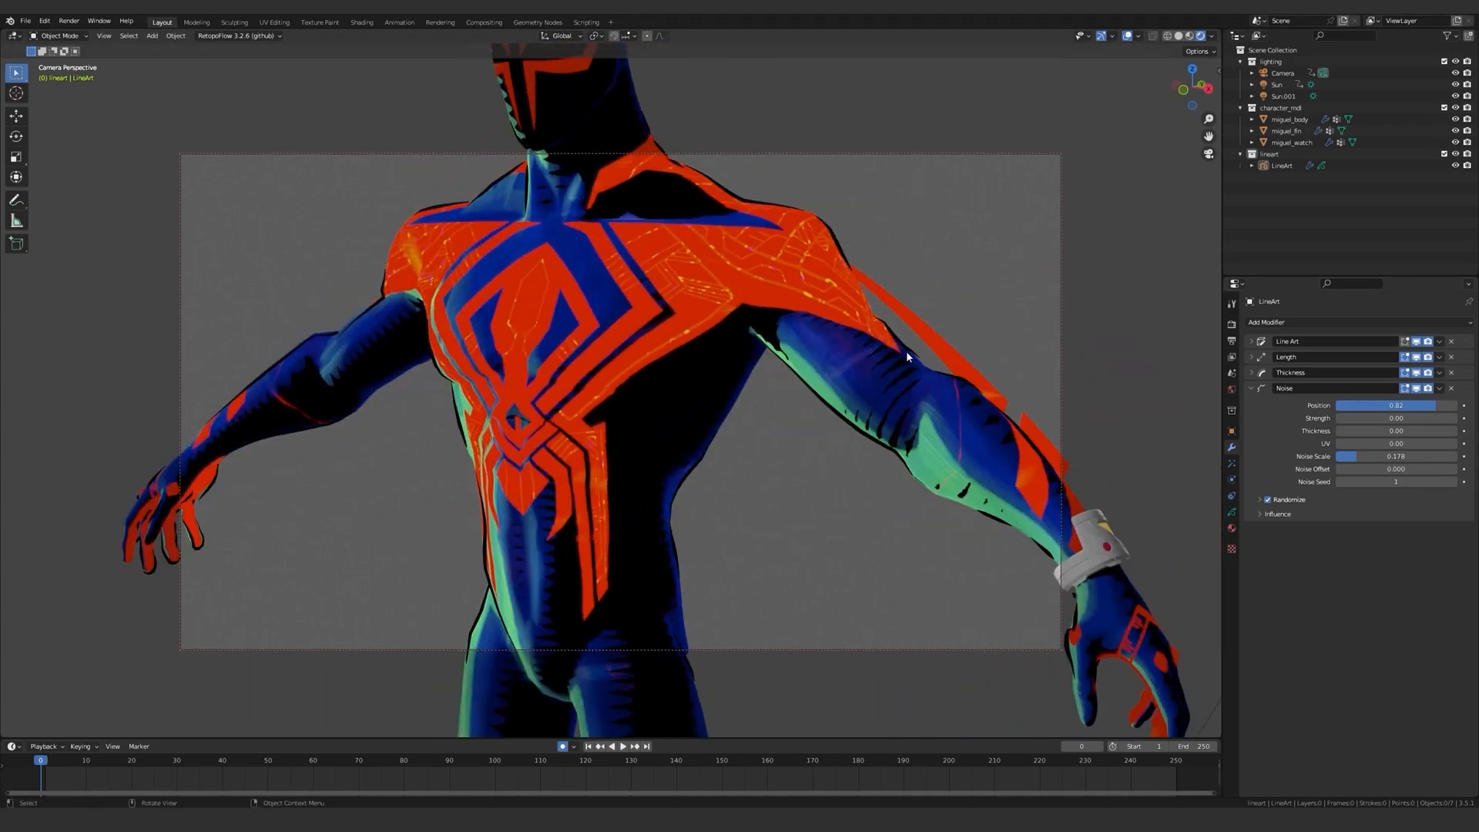
pyautogui.scroll(-6, 906, 350)
pyautogui.moveTo(874, 373); pyautogui.dragTo(898, 331, button='middle')
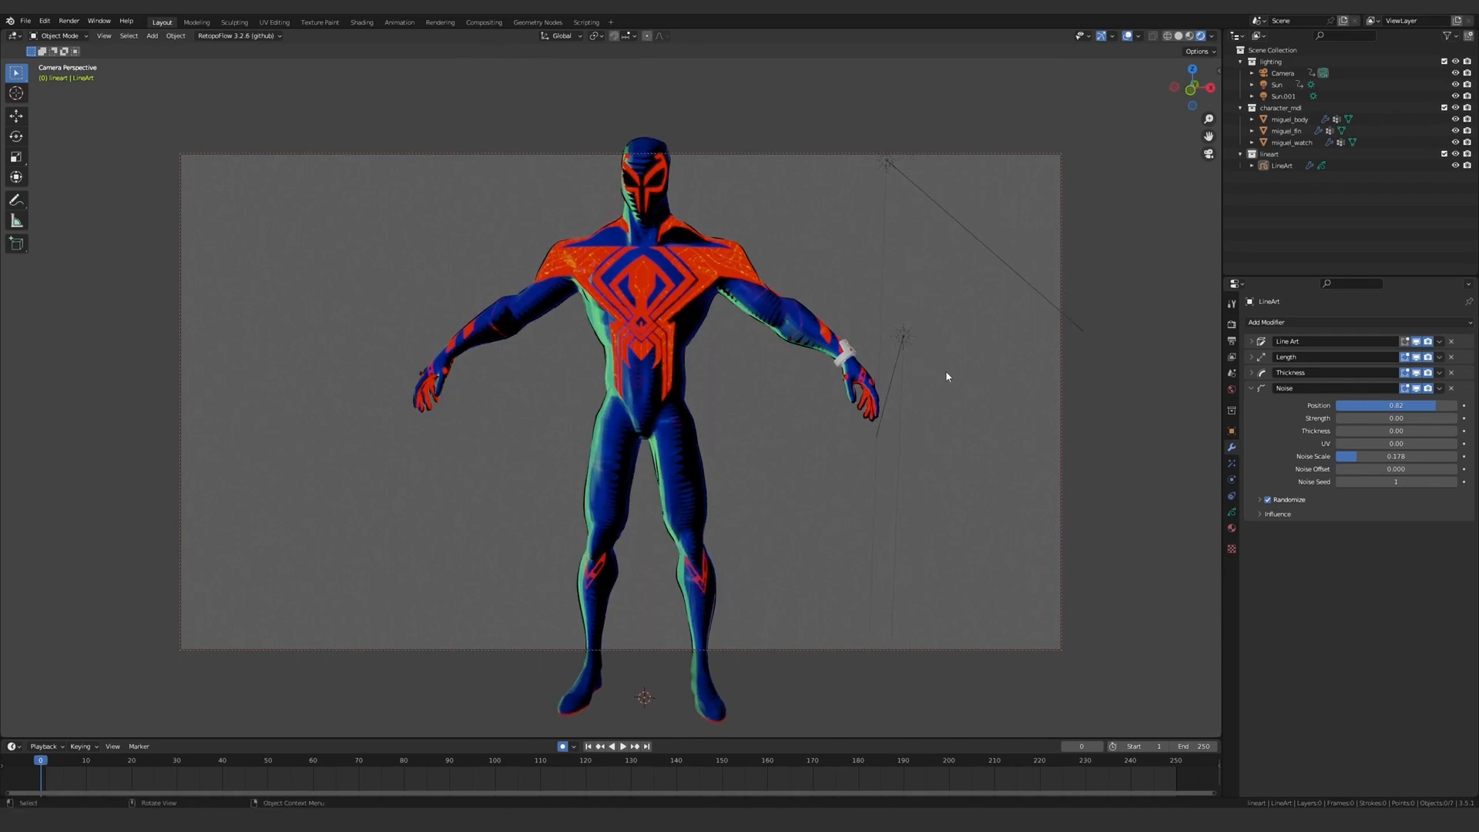
# Add an Offset modifier to the line art and set random offsets of -0.1 in X, 0.02 in Y, and a value in Z.
pyautogui.click(1307, 323)
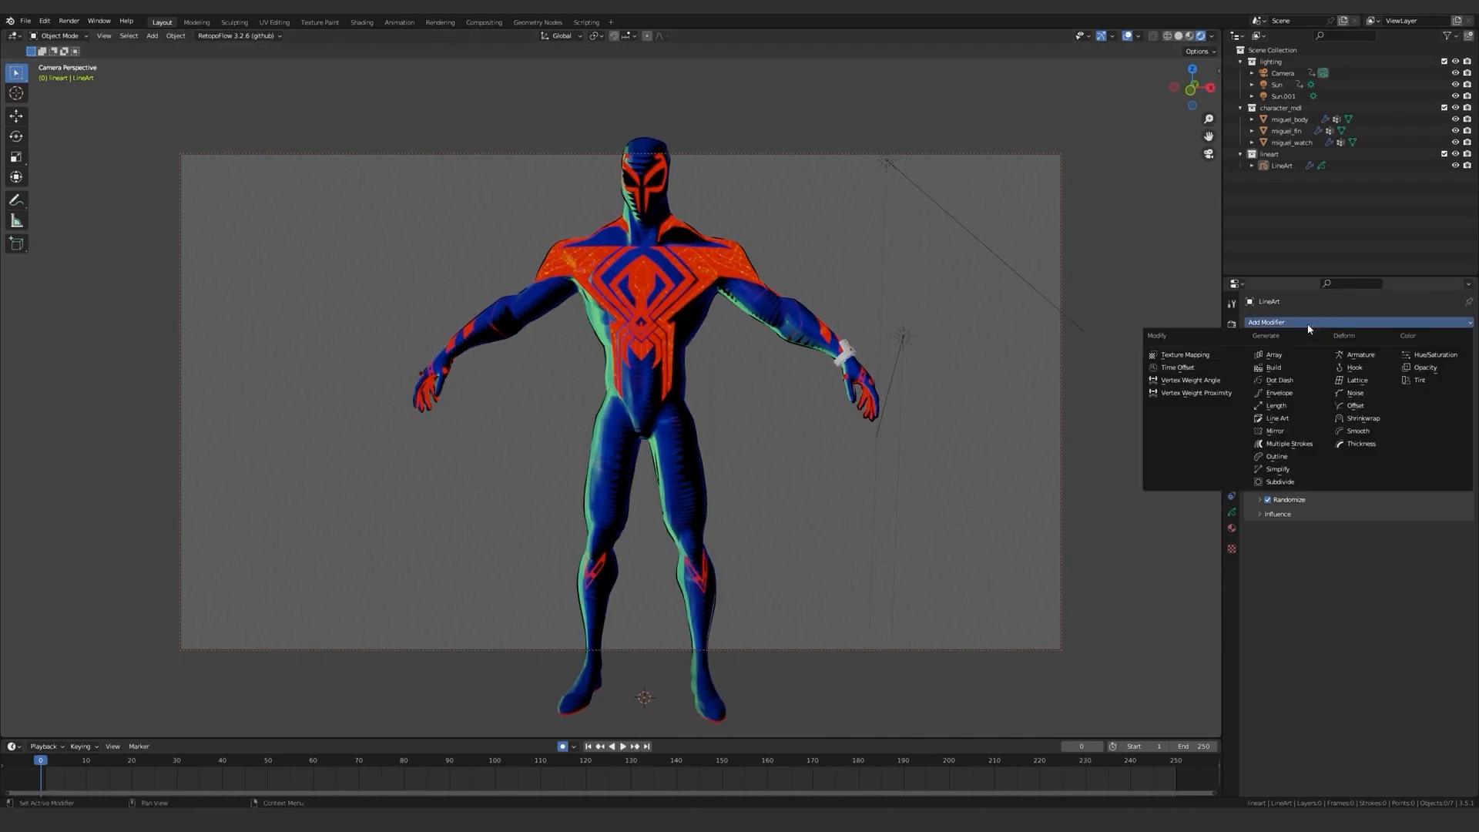
pyautogui.click(1354, 405)
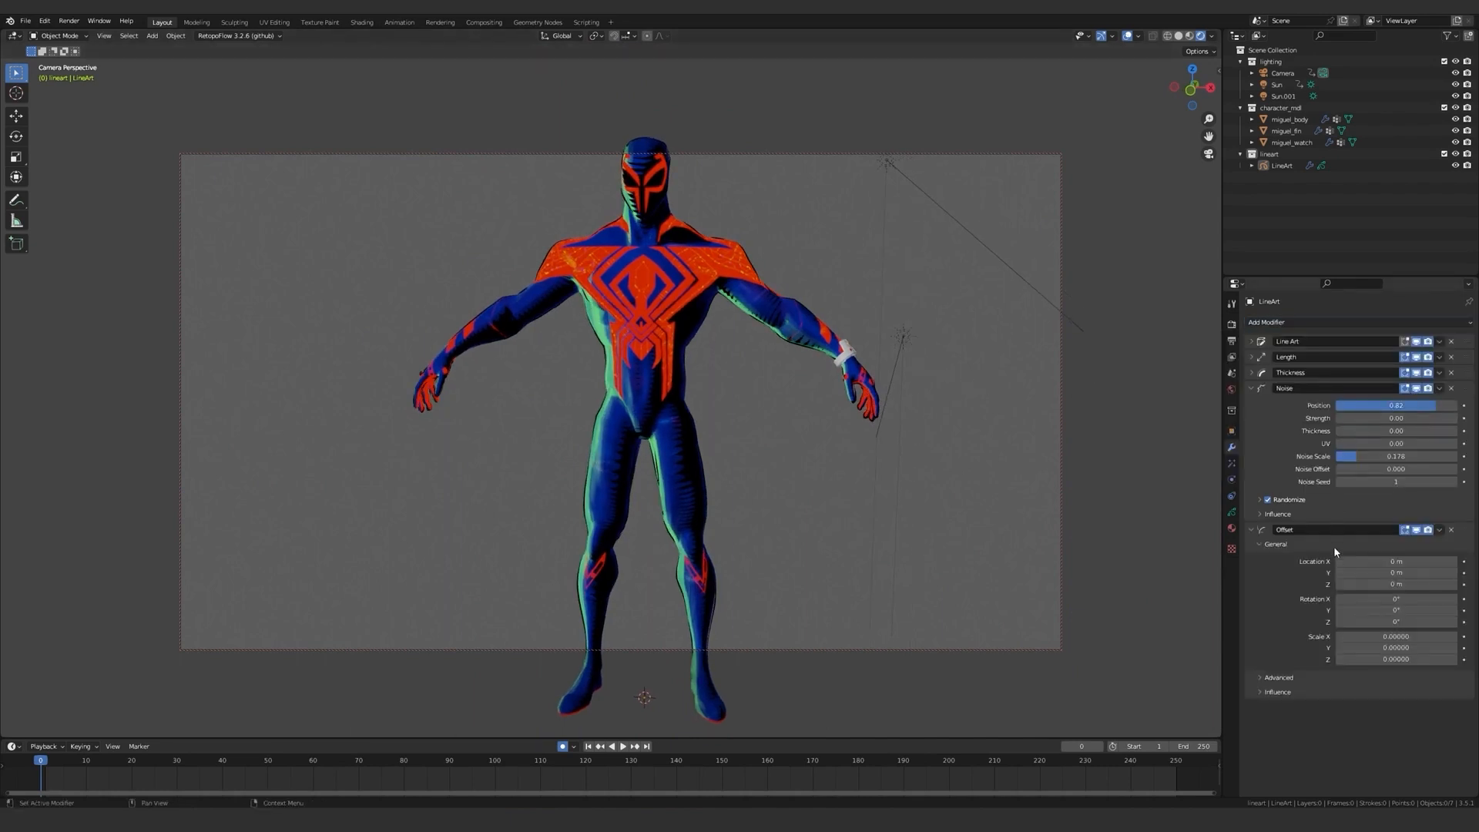
pyautogui.click(1314, 677)
pyautogui.scroll(-2, 1315, 675)
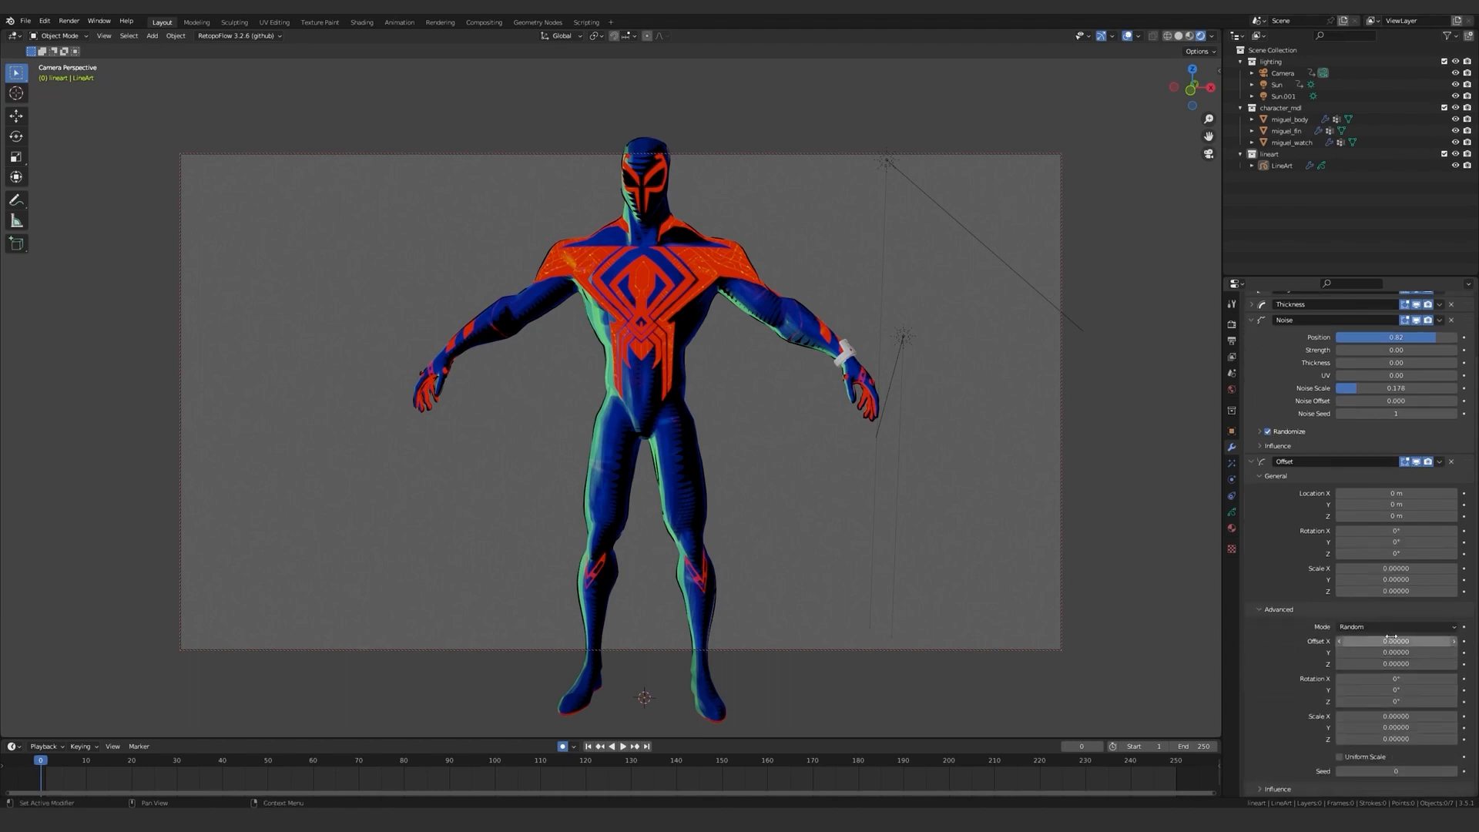
pyautogui.moveTo(1376, 642)
pyautogui.mouseDown()
pyautogui.moveTo(1440, 642)
pyautogui.moveTo(1370, 642)
pyautogui.moveTo(1398, 652)
pyautogui.mouseUp()
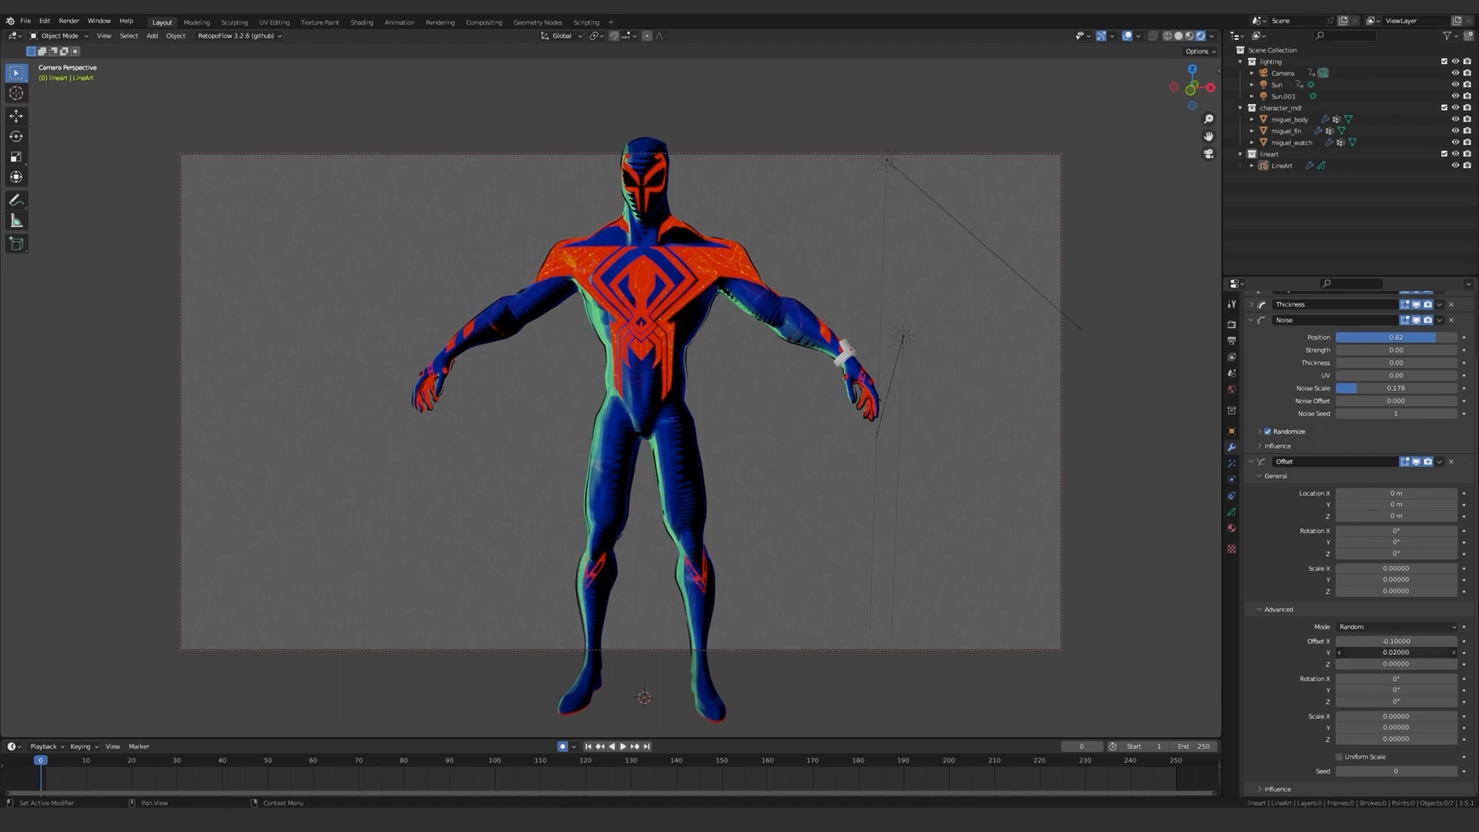
pyautogui.moveTo(1384, 663); pyautogui.dragTo(1377, 663)
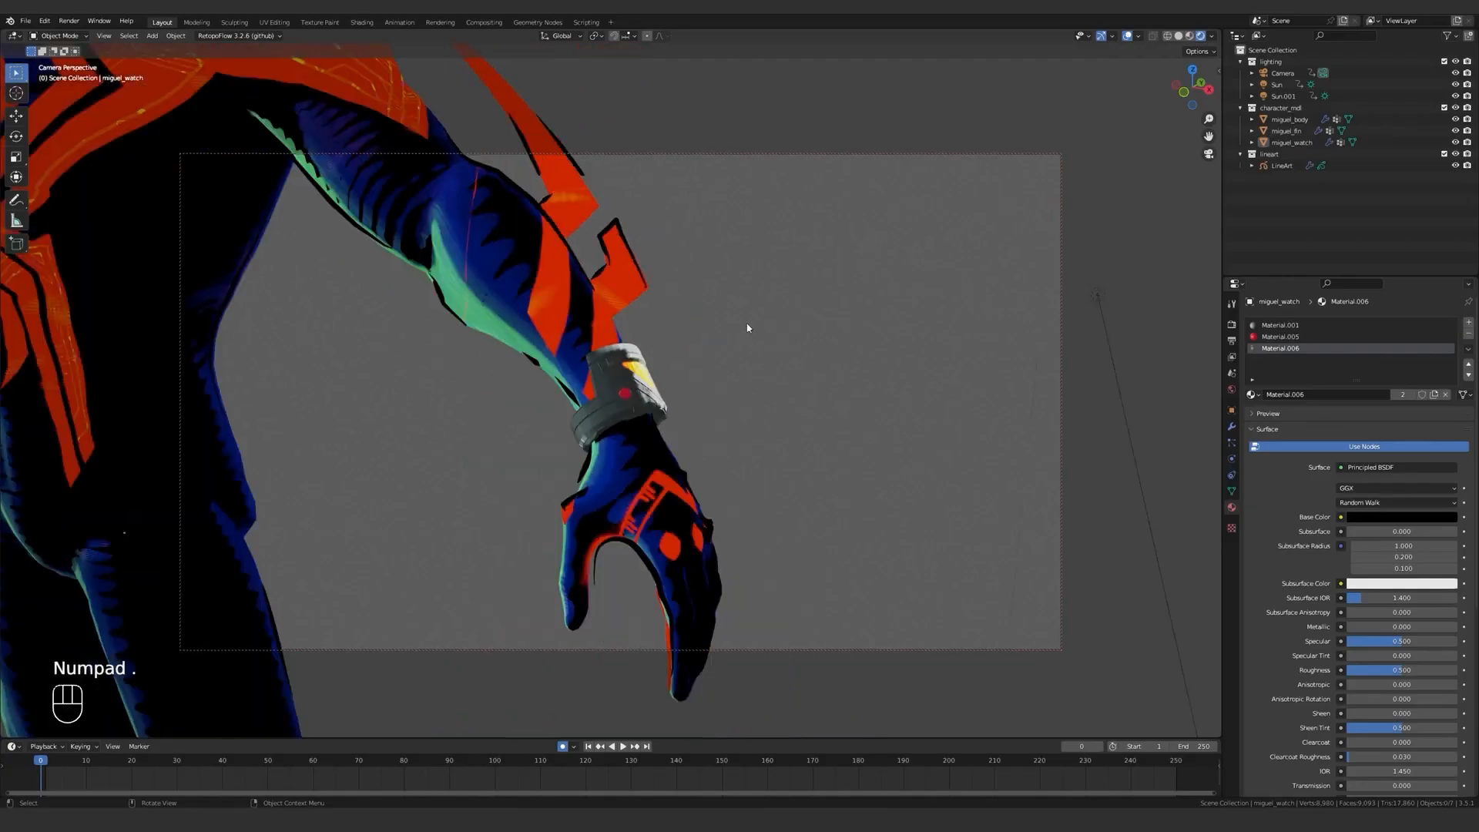
# Add a cylinder and move it over the character's wrist watch without changing its Y position.
pyautogui.moveTo(727, 345); pyautogui.dragTo(741, 342, button='middle')
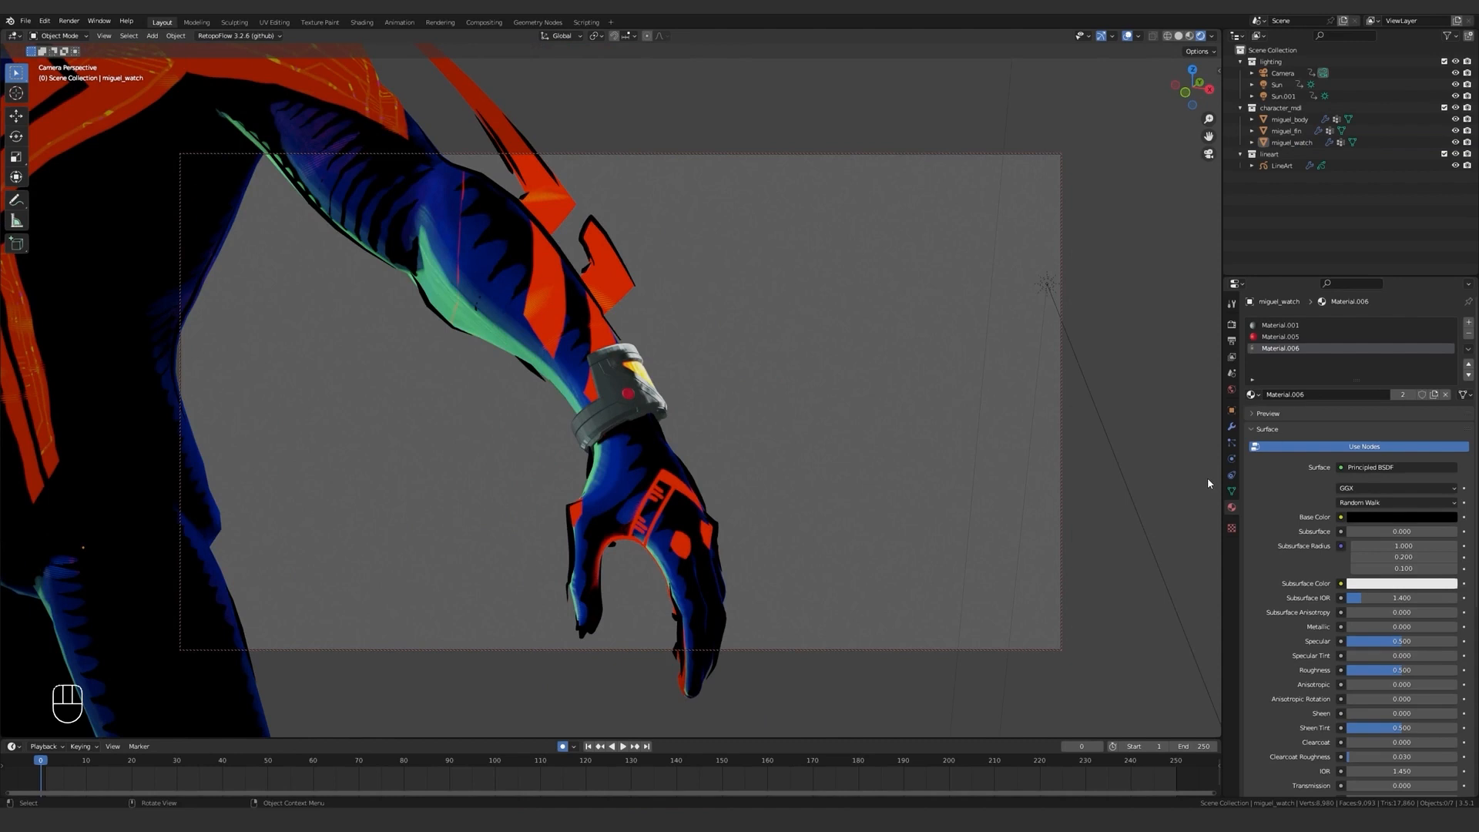
pyautogui.hotkey('shift', 'a')
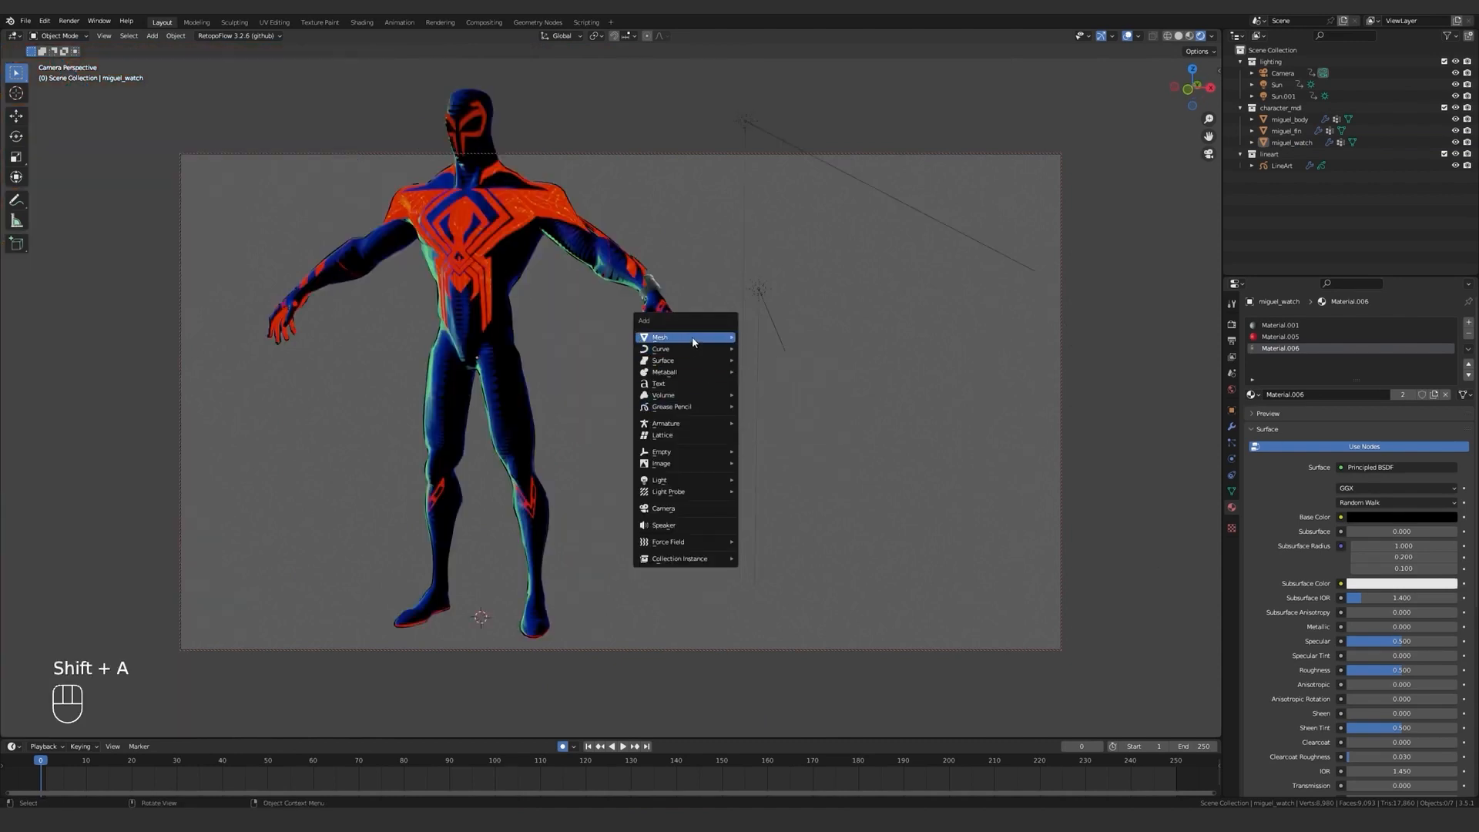
pyautogui.moveTo(685, 337)
pyautogui.click(771, 394)
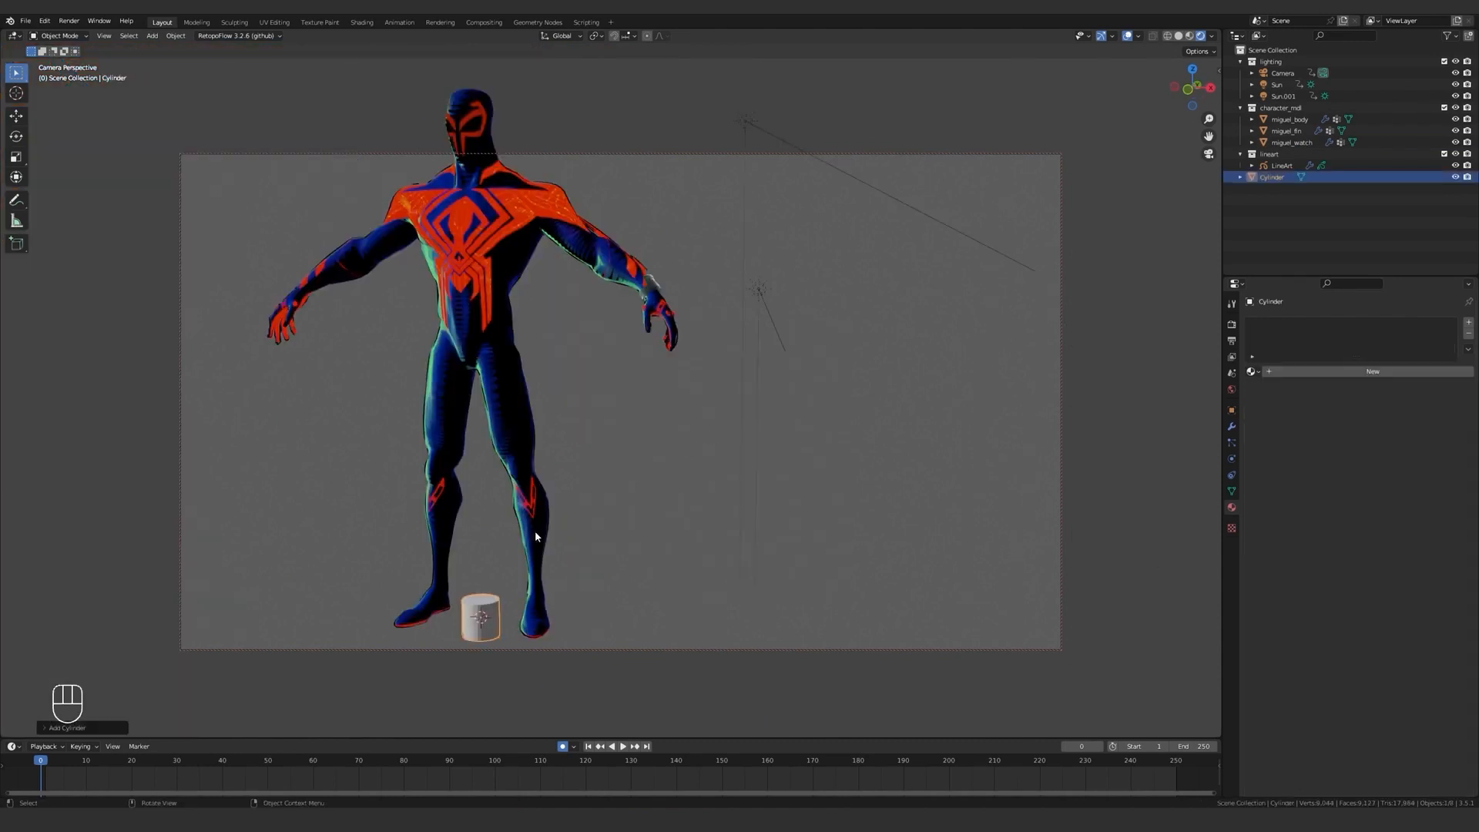
pyautogui.press('g')
pyautogui.hotkey('shift', 'y')
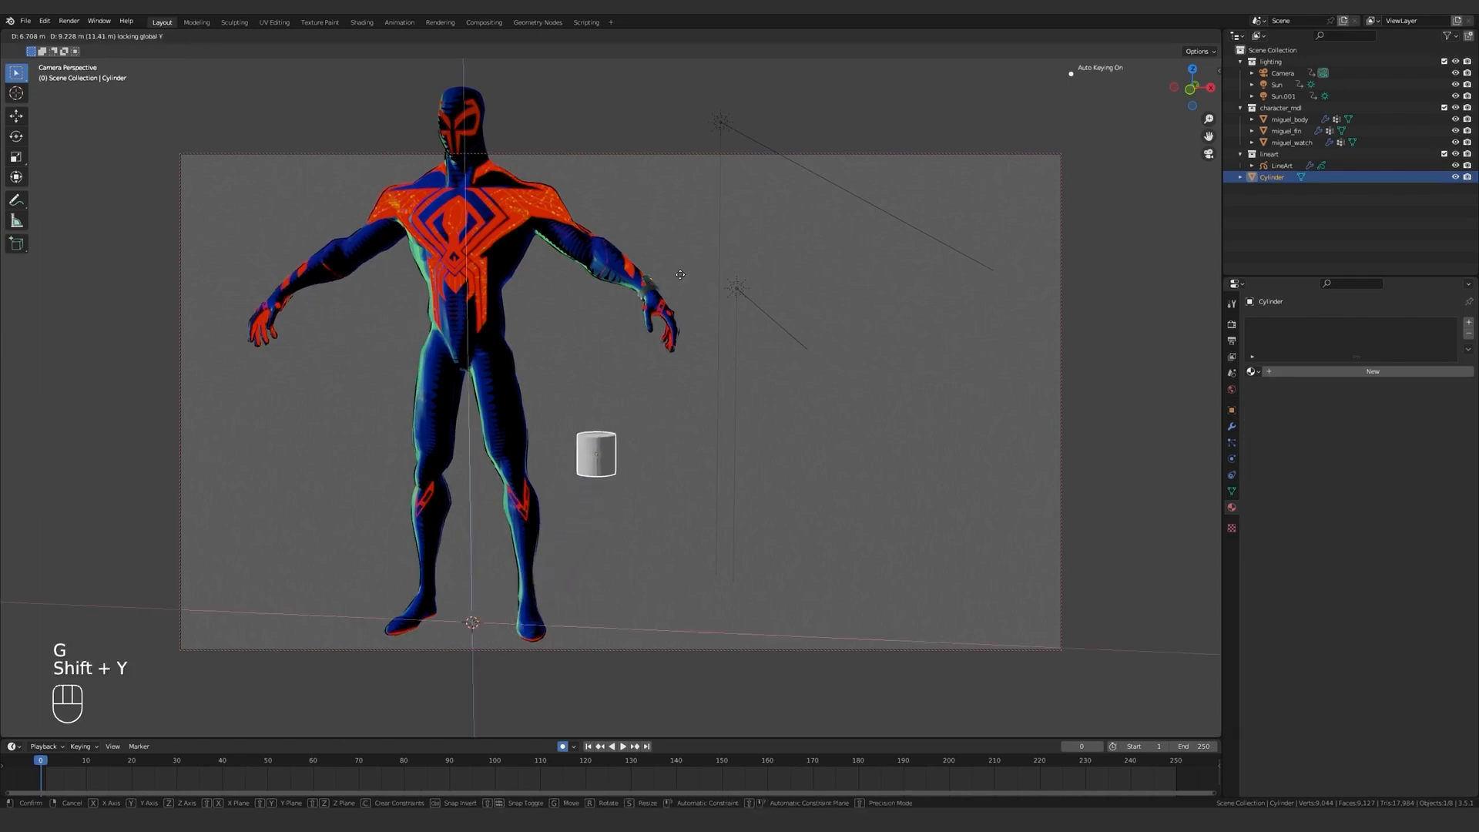
pyautogui.click(717, 140)
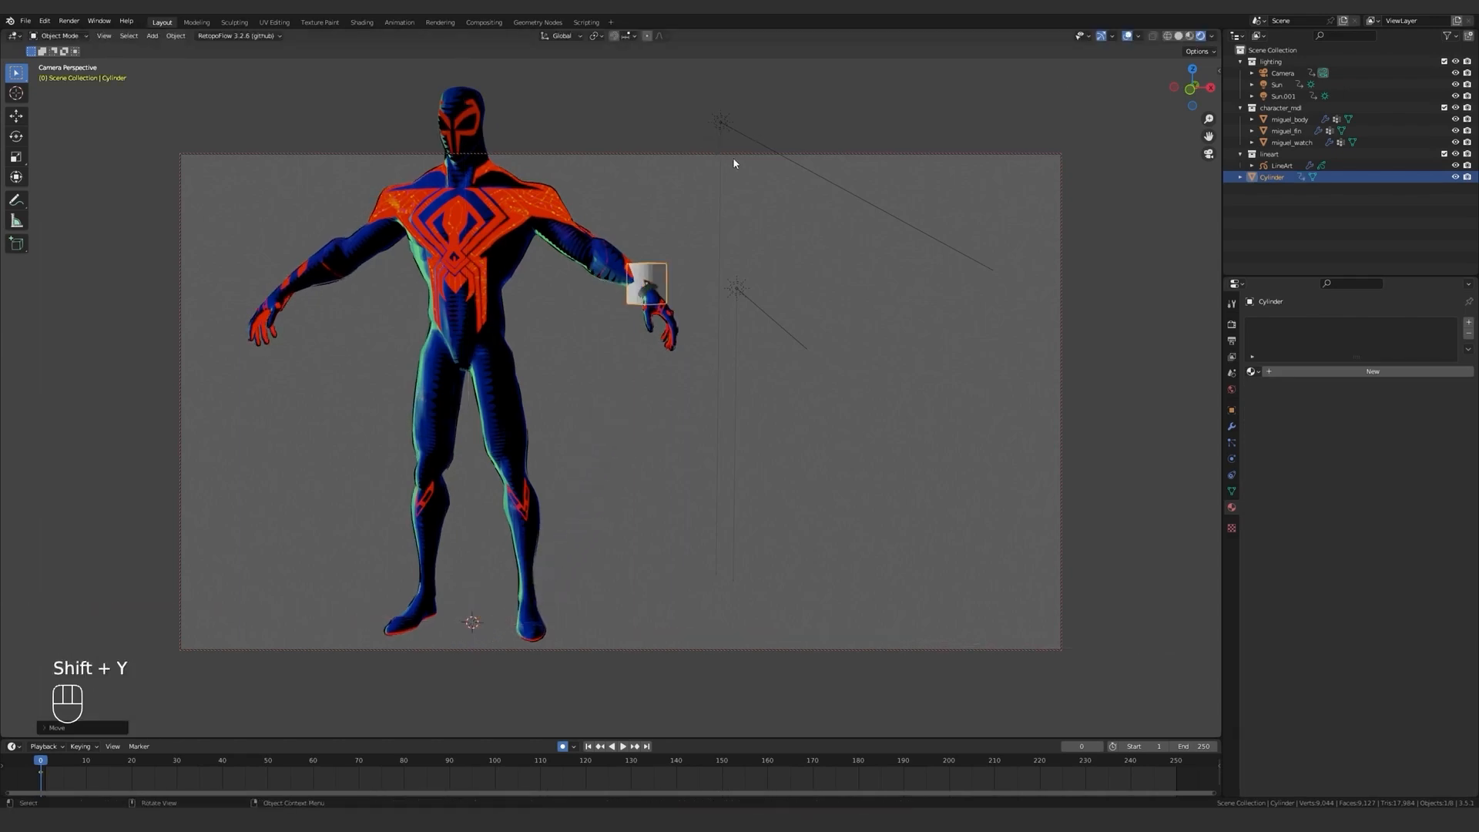
# In a front wireframe view, rotate the cylinder to the forearm's angle, scale it down and place it around the watch.
pyautogui.press('KP_1')
pyautogui.scroll(6, 734, 165)
pyautogui.keyDown('shift'); pyautogui.moveTo(719, 191); pyautogui.dragTo(710, 379, button='middle'); pyautogui.keyUp('shift')
pyautogui.scroll(8, 693, 308)
pyautogui.keyDown('shift'); pyautogui.moveTo(746, 274); pyautogui.dragTo(747, 344, button='middle'); pyautogui.keyUp('shift')
pyautogui.press('z')
pyautogui.scroll(-3, 667, 275)
pyautogui.keyDown('shift'); pyautogui.moveTo(667, 275); pyautogui.dragTo(681, 297, button='middle'); pyautogui.keyUp('shift')
pyautogui.press('r')
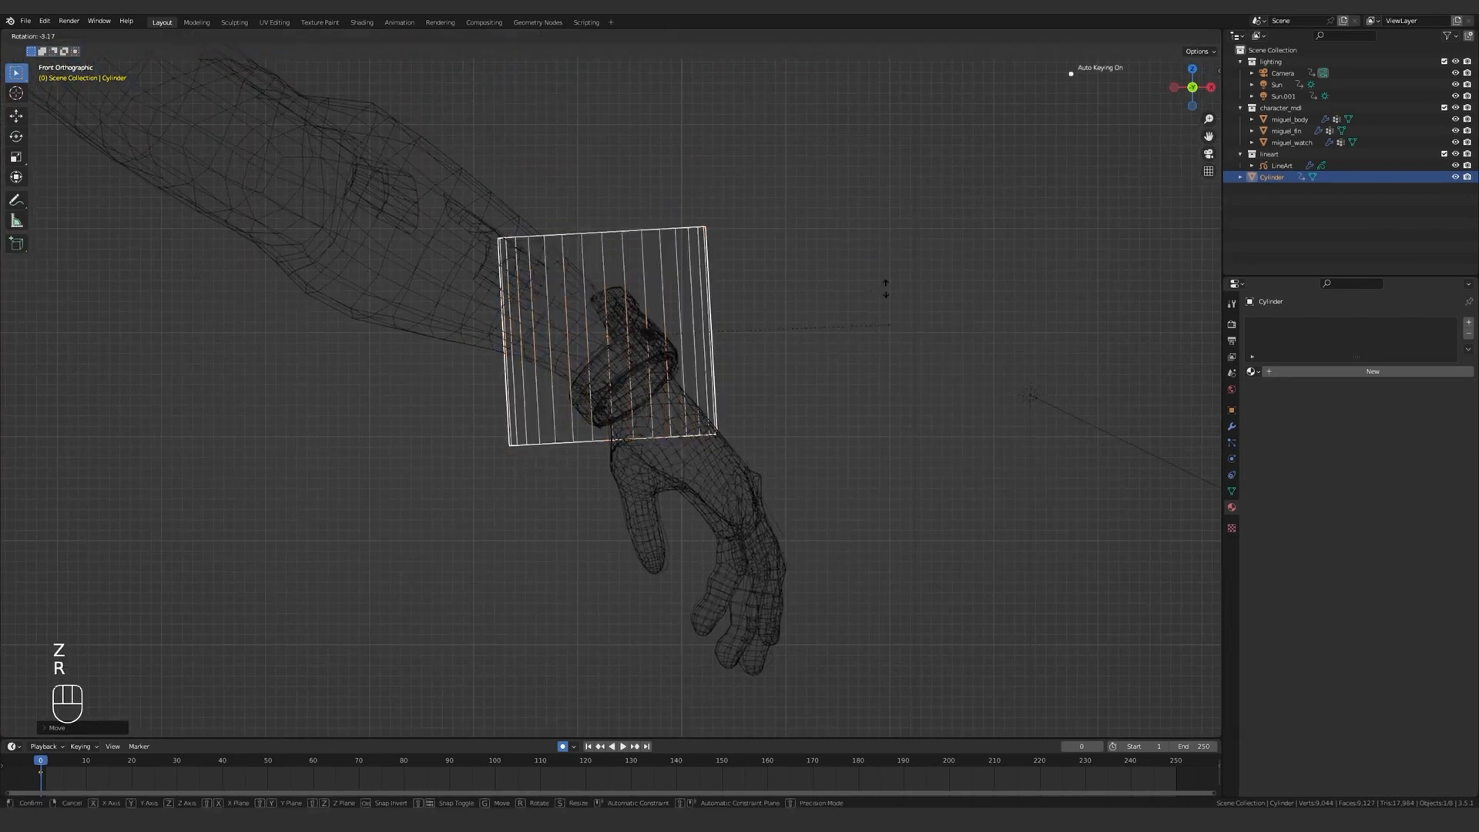
pyautogui.click(825, 168)
pyautogui.press('s')
pyautogui.click(714, 225)
pyautogui.press('g')
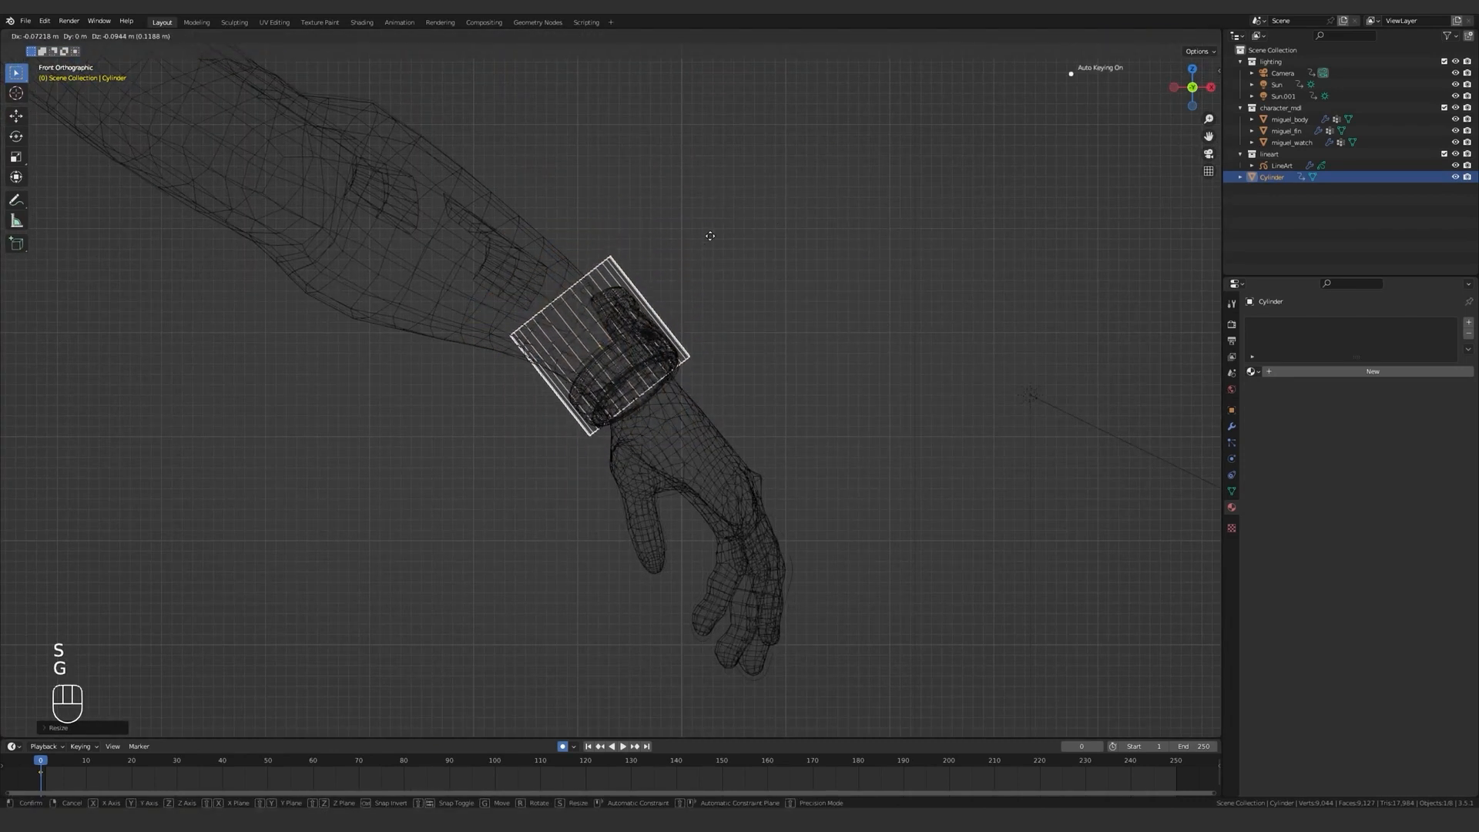
pyautogui.click(724, 238)
# From the top view, move the cylinder along Y onto the wrist, then rotate and reposition it to follow the arm.
pyautogui.press('KP_7')
pyautogui.press('g')
pyautogui.press('y')
pyautogui.click(844, 262)
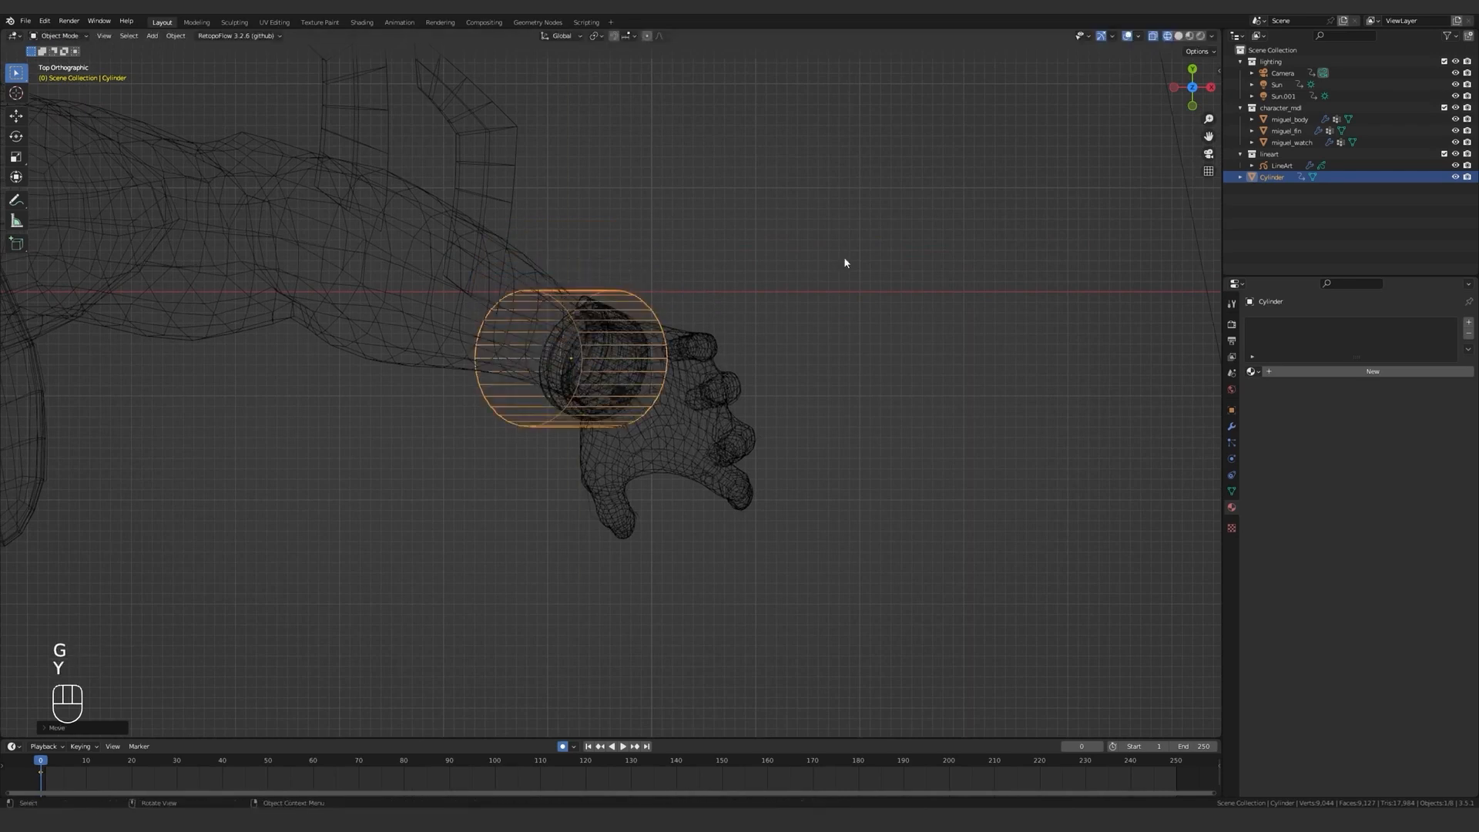
pyautogui.press('r')
pyautogui.click(873, 376)
pyautogui.press('g')
pyautogui.click(872, 365)
# Scale the cylinder along its local Z axis and fine-tune its rotation and position so it wraps the watch evenly.
pyautogui.moveTo(681, 400); pyautogui.dragTo(670, 274, button='middle')
pyautogui.press('r')
pyautogui.press('g')
pyautogui.press('s')
pyautogui.press('z')
pyautogui.press('z')
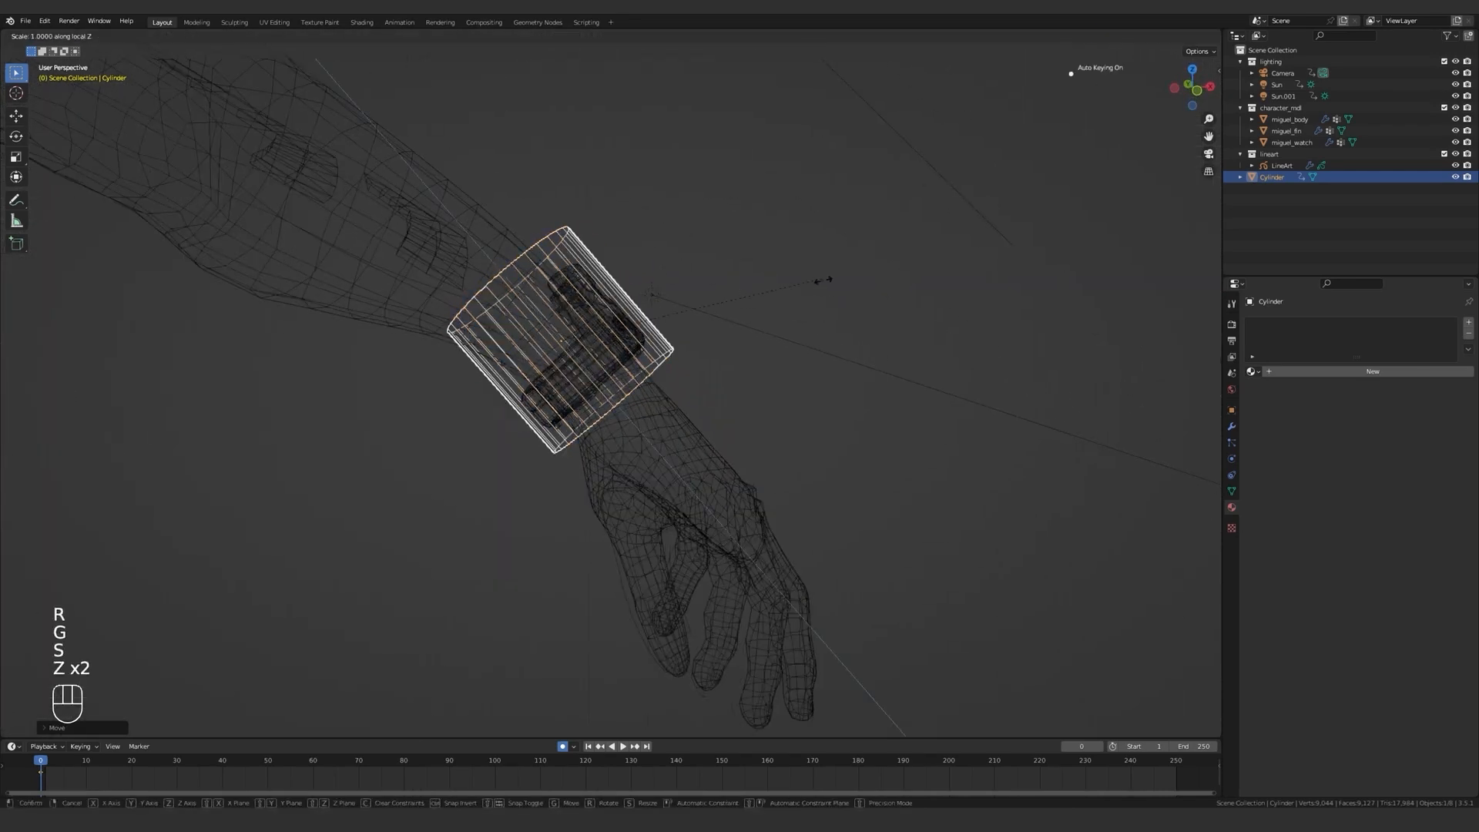
pyautogui.click(859, 308)
pyautogui.press('g')
pyautogui.press('g')
pyautogui.press('z')
pyautogui.moveTo(865, 313); pyautogui.dragTo(694, 303, button='middle')
pyautogui.press('r')
pyautogui.press('g')
pyautogui.click(901, 279)
# Cut five edge loops around the cylinder in Edit Mode.
pyautogui.moveTo(901, 279); pyautogui.dragTo(737, 281, button='middle')
pyautogui.press('Tab')
pyautogui.hotkey('ctrl', 'r')
pyautogui.scroll(4, 737, 281)
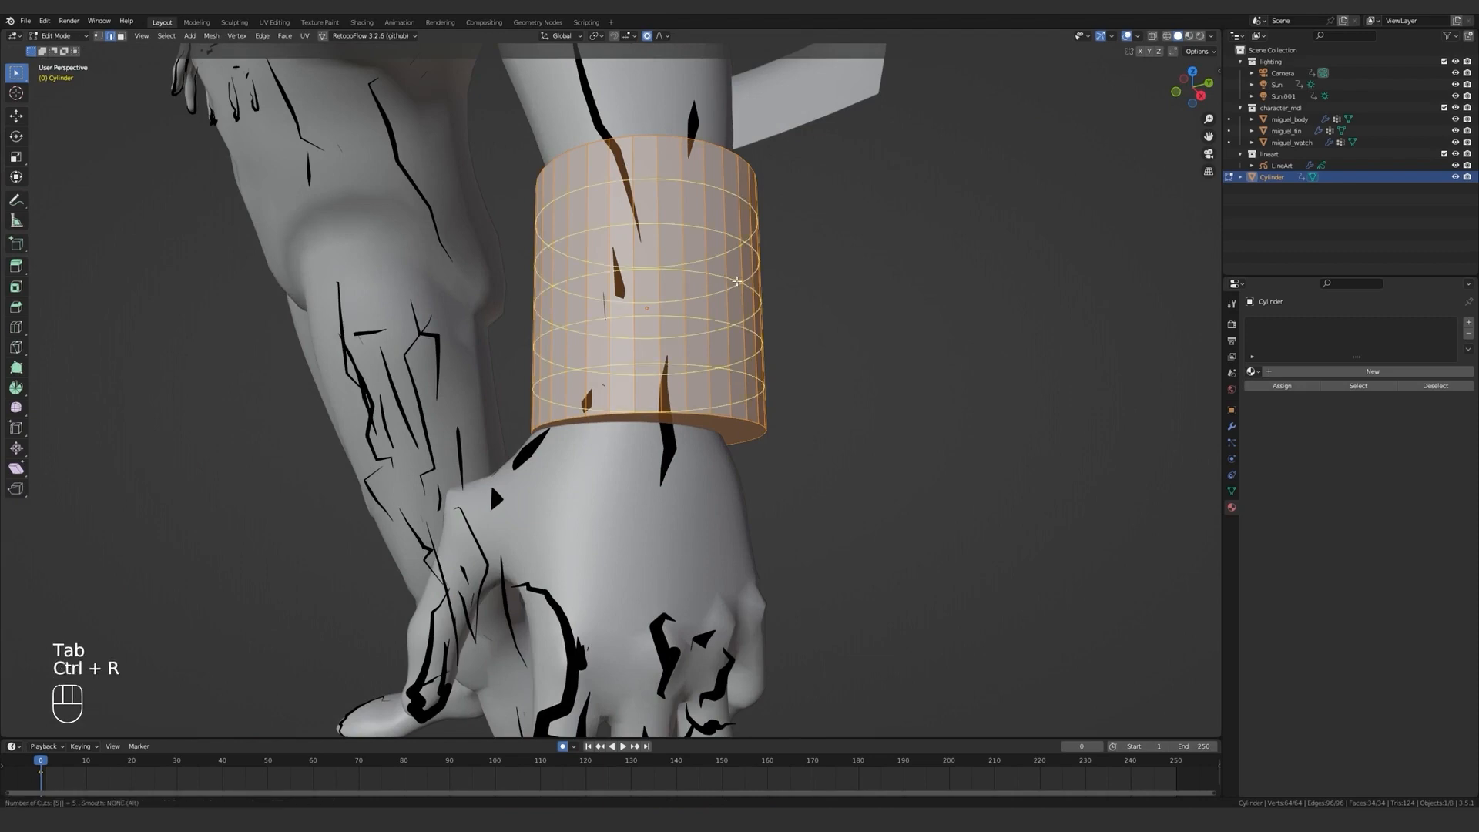
pyautogui.hotkey('ctrl', 'r')
pyautogui.scroll(4, 737, 281)
pyautogui.click(739, 285)
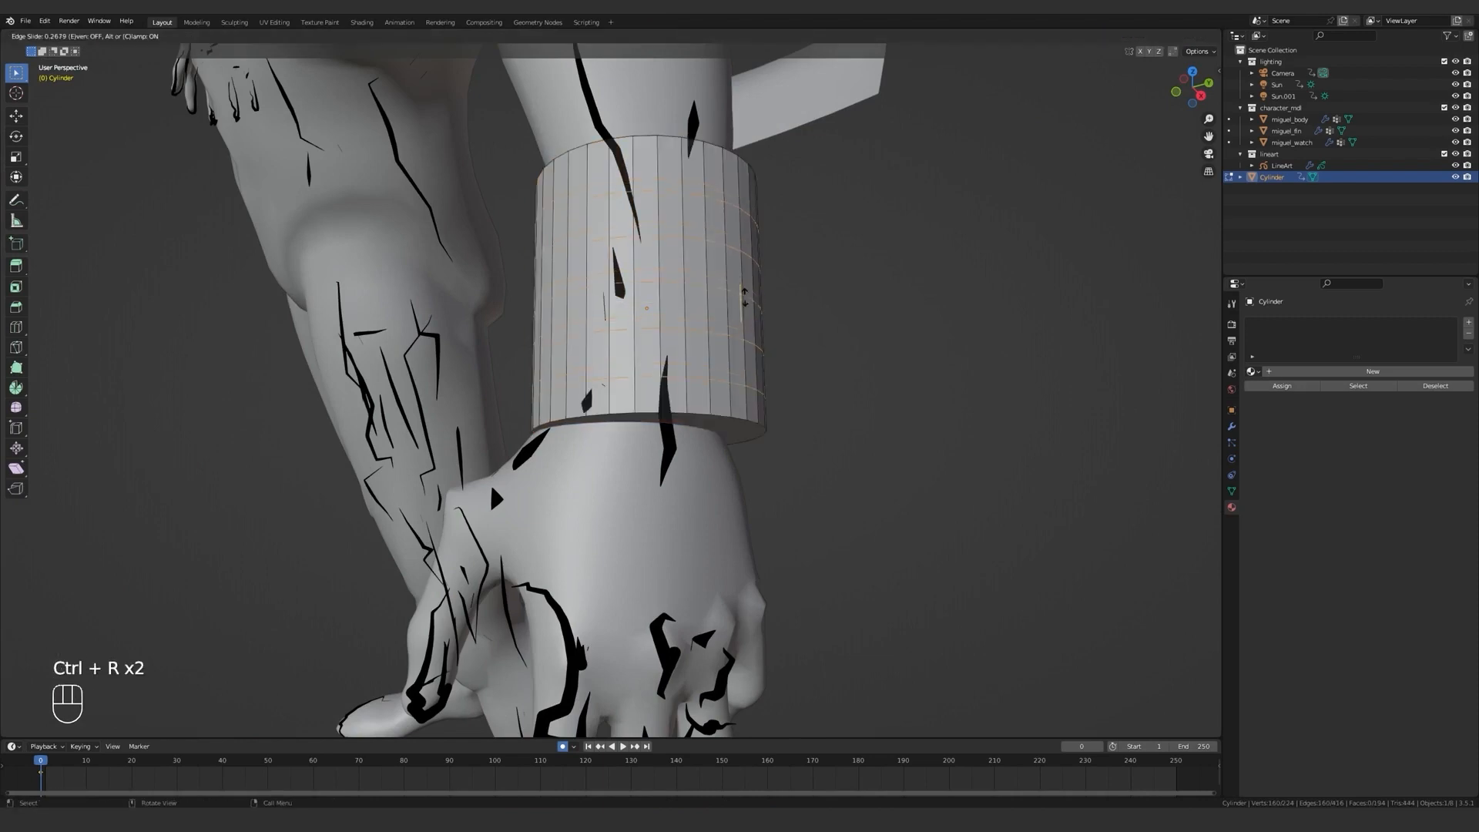
pyautogui.click(744, 296)
pyautogui.moveTo(743, 296); pyautogui.dragTo(525, 272, button='middle')
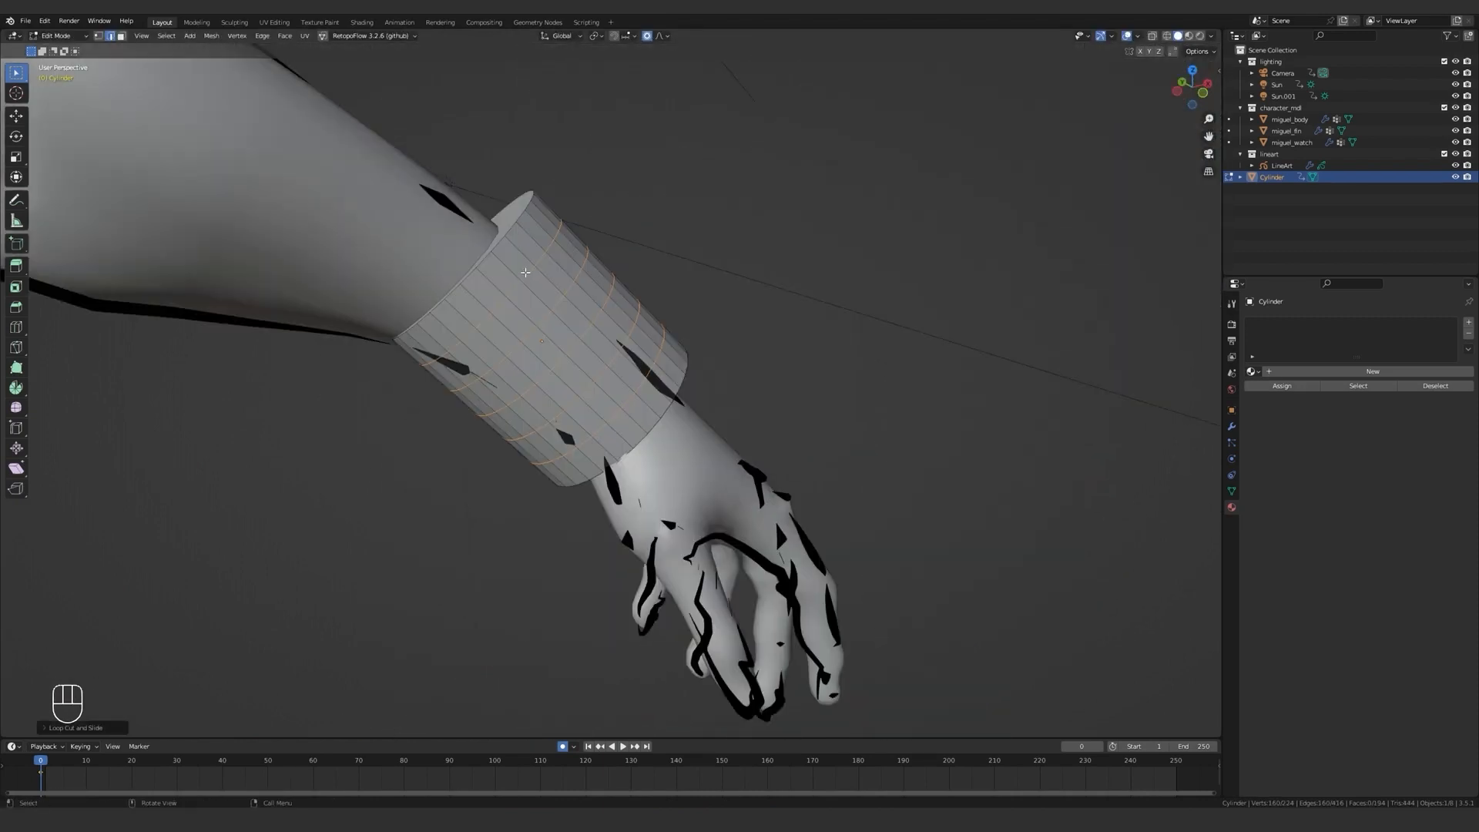
# Select every second edge loop around the cylinder and mark the three loops as Freestyle edges.
pyautogui.keyDown('alt'); pyautogui.click(526, 272); pyautogui.keyUp('alt')
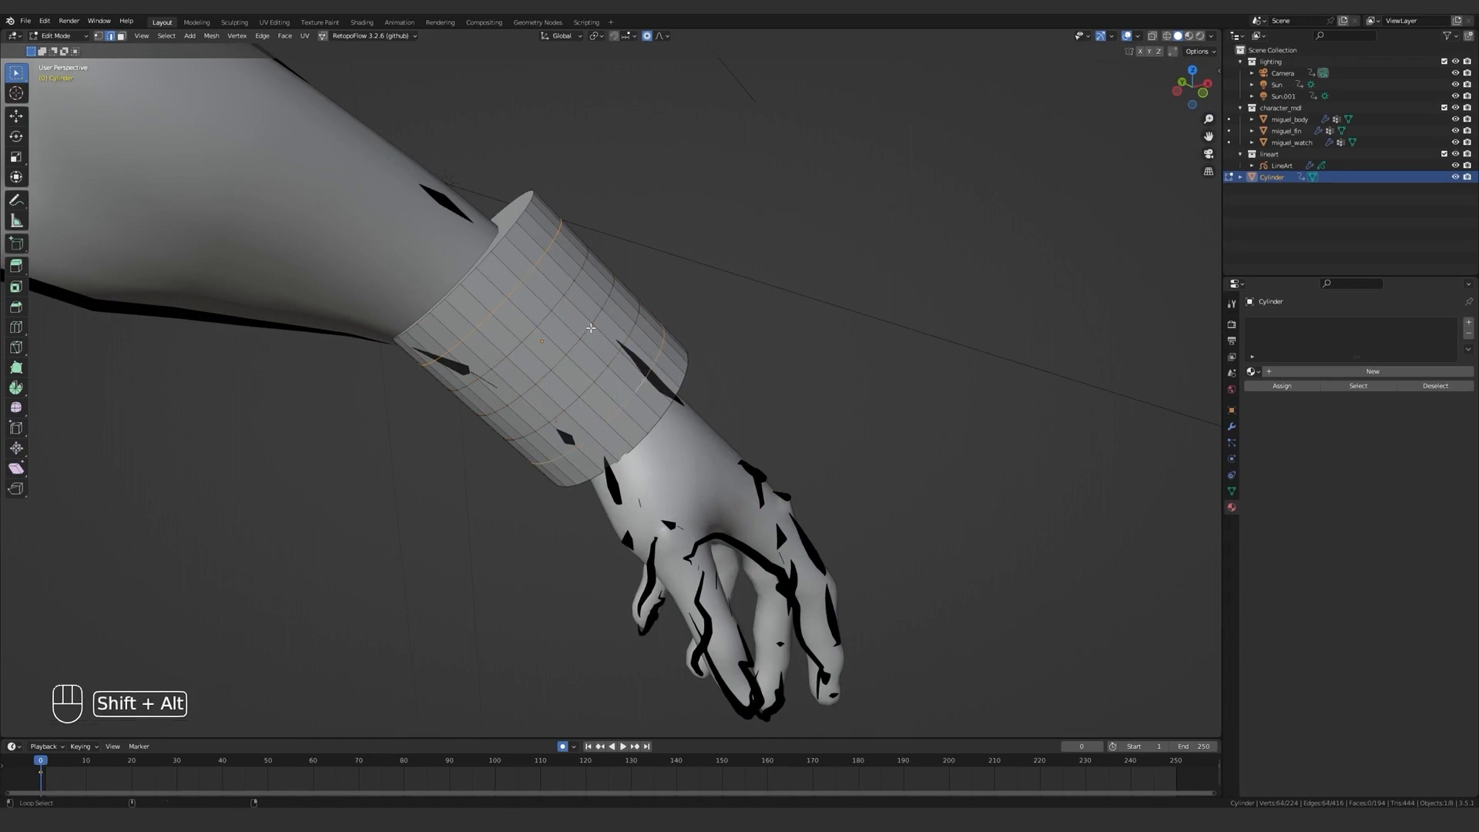
pyautogui.keyDown('alt'); pyautogui.keyDown('shift'); pyautogui.click(591, 327); pyautogui.keyUp('shift'); pyautogui.keyUp('alt')
pyautogui.rightClick(736, 271)
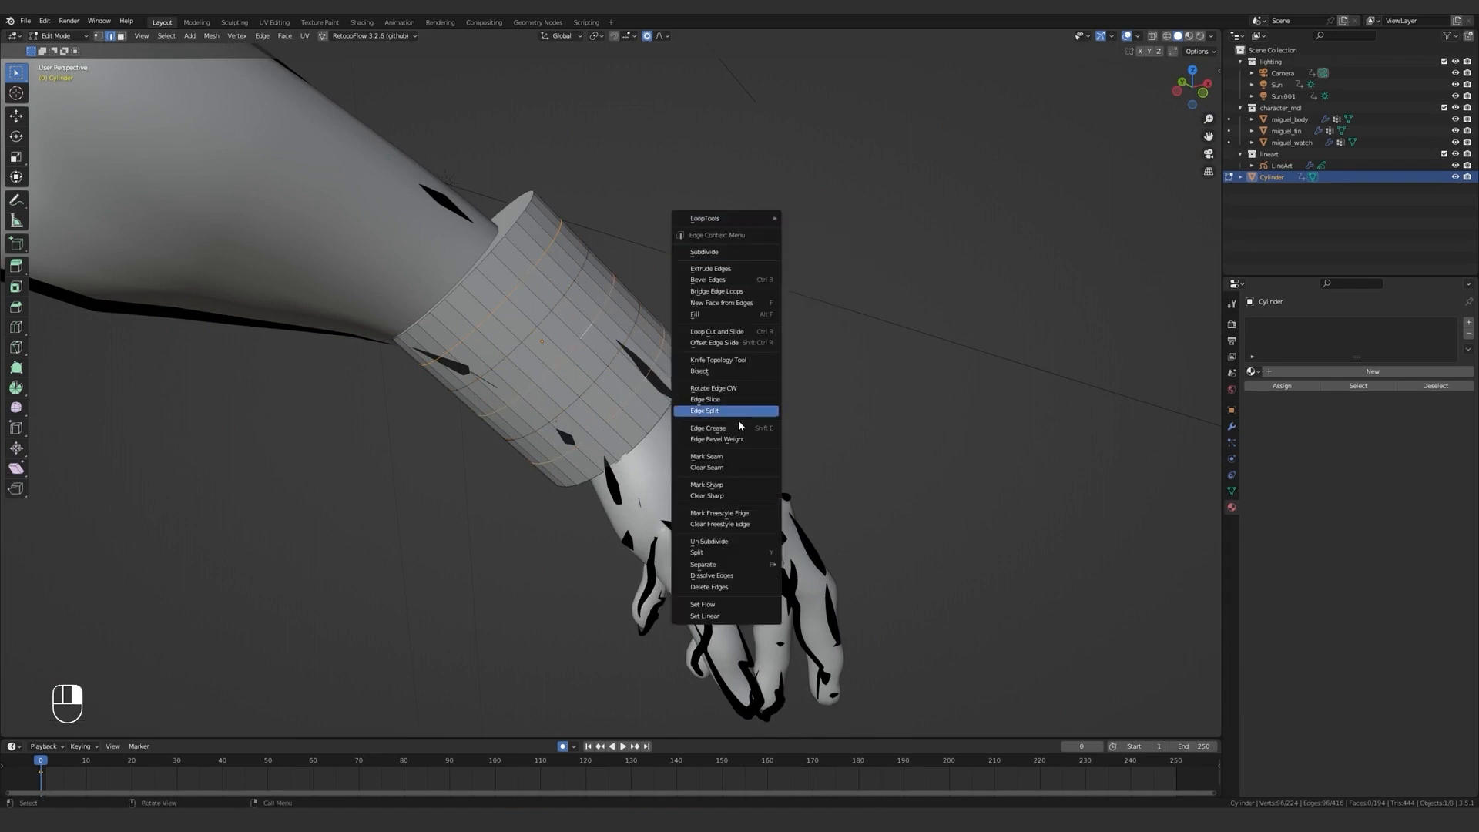
pyautogui.click(727, 513)
pyautogui.moveTo(727, 513); pyautogui.dragTo(681, 502, button='middle')
pyautogui.moveTo(747, 413); pyautogui.dragTo(629, 401, button='middle')
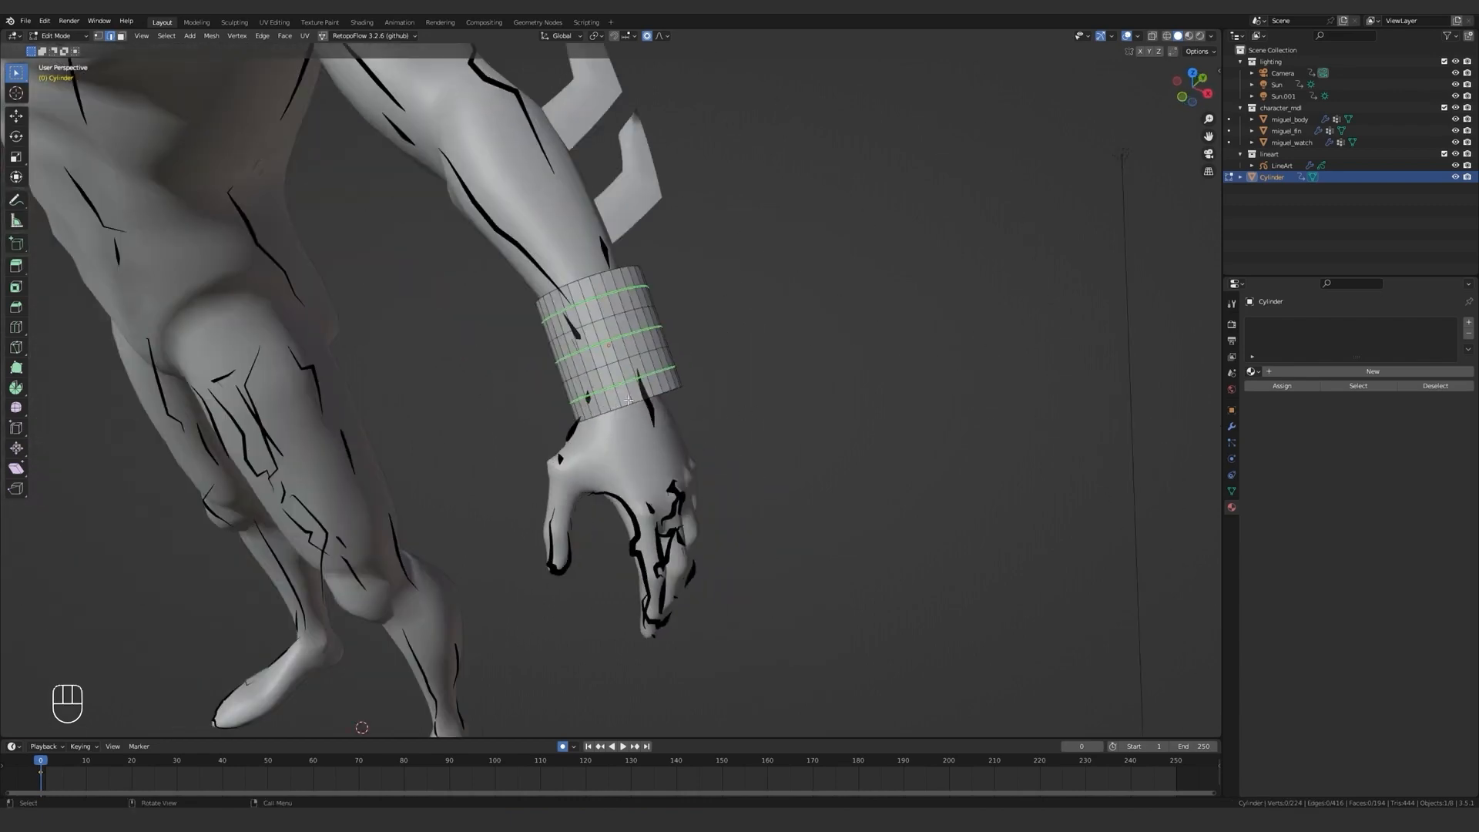
pyautogui.moveTo(609, 309); pyautogui.dragTo(578, 370, button='middle')
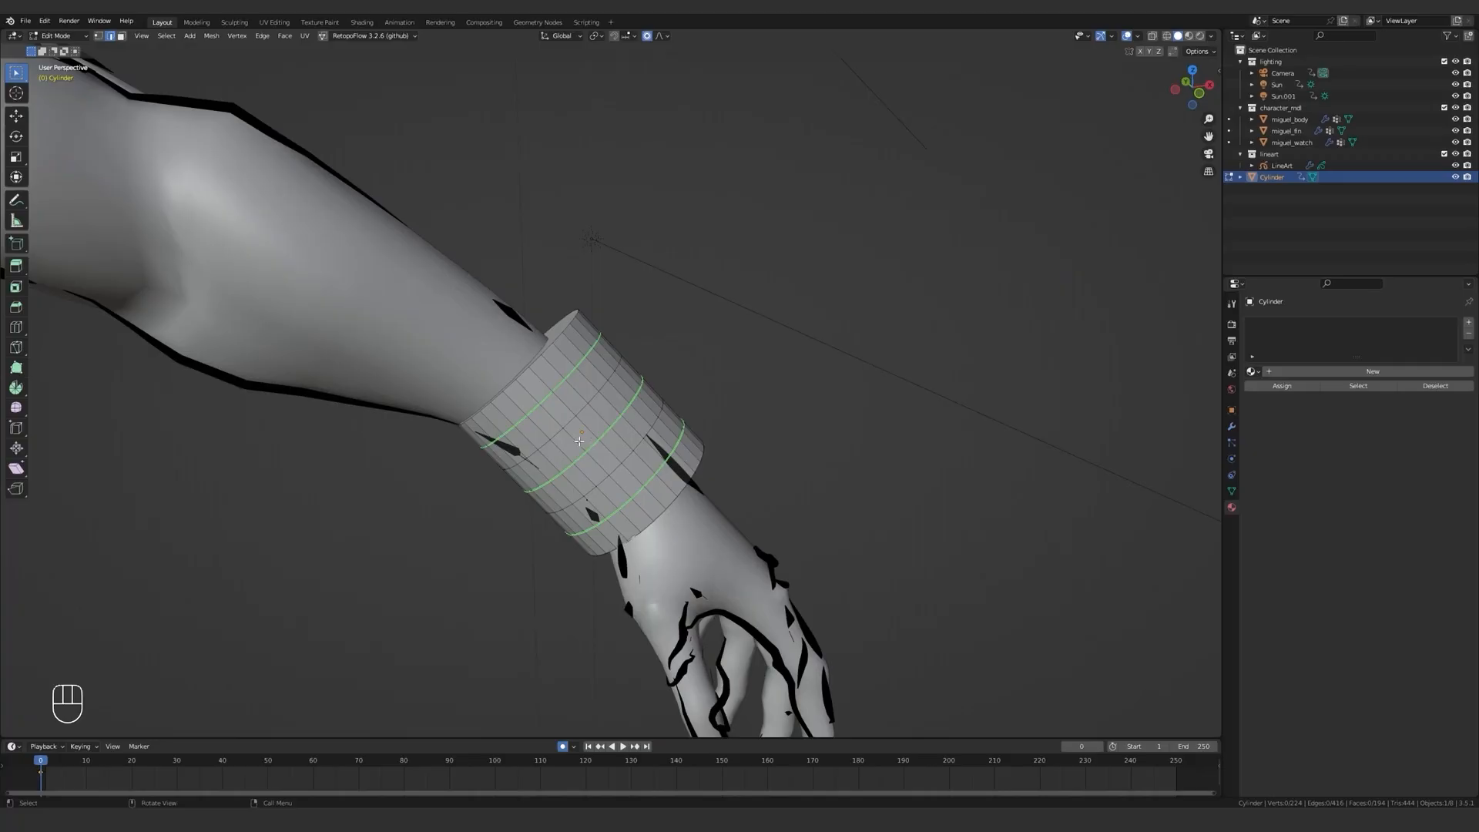
# Select four lengthwise edge lines spaced around the cylinder in wireframe and duplicate them in place.
pyautogui.press('z')
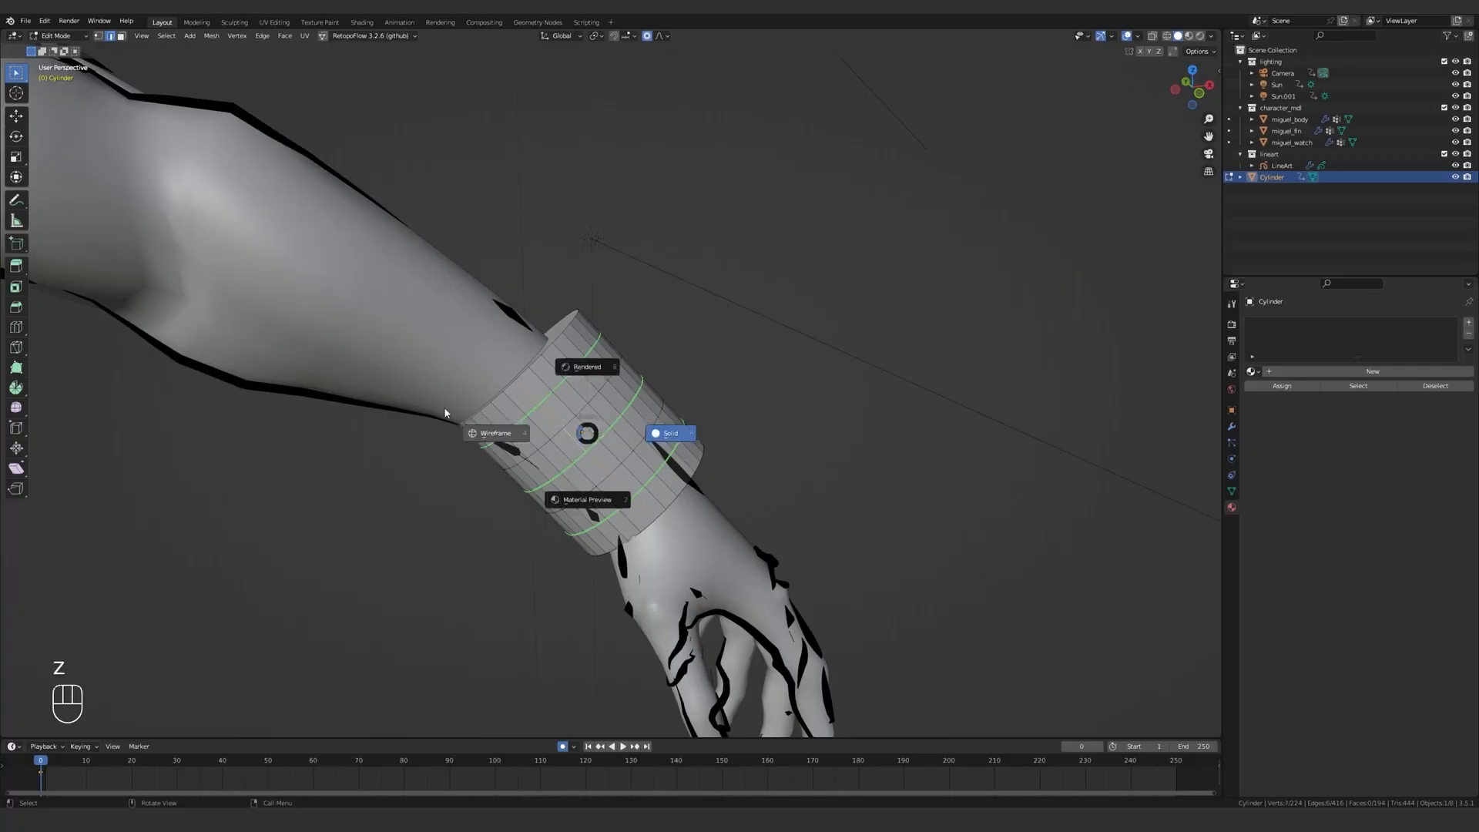
pyautogui.click(562, 404)
pyautogui.moveTo(563, 404); pyautogui.dragTo(539, 318, button='middle')
pyautogui.keyDown('alt'); pyautogui.keyDown('shift'); pyautogui.click(601, 348); pyautogui.keyUp('shift'); pyautogui.keyUp('alt')
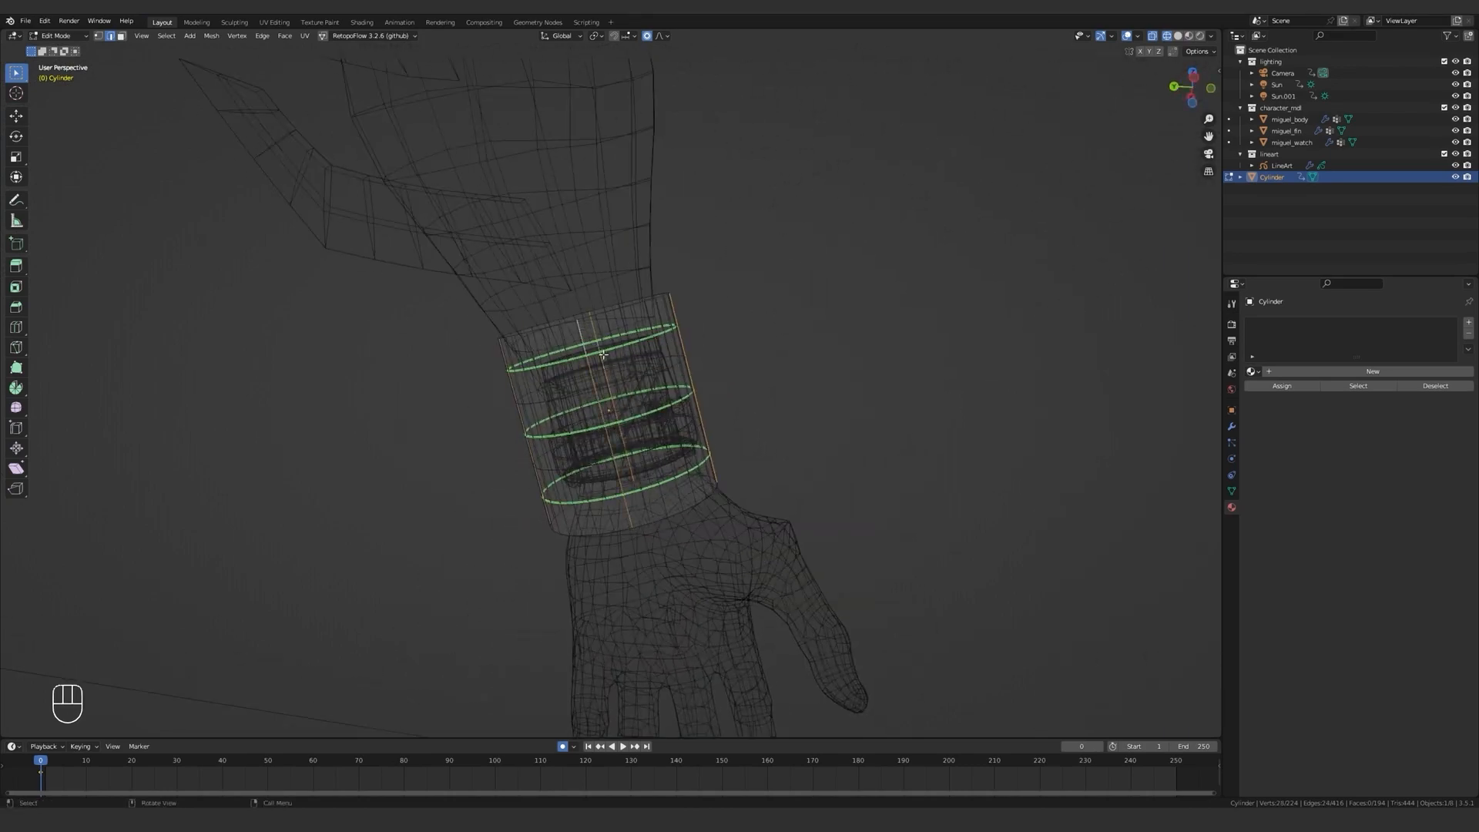
pyautogui.moveTo(604, 352); pyautogui.dragTo(761, 403, button='middle')
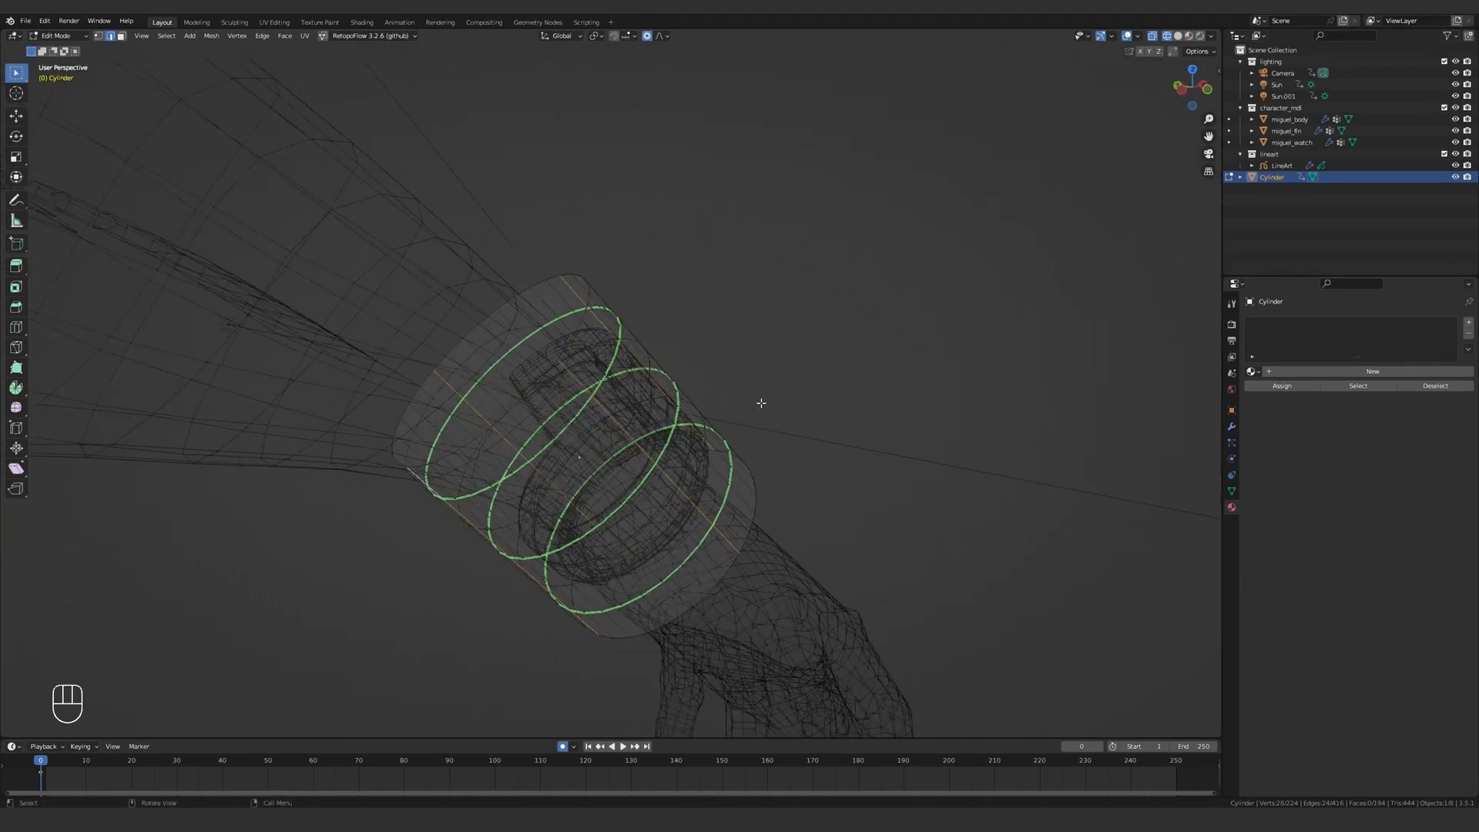
pyautogui.hotkey('shift', 'd')
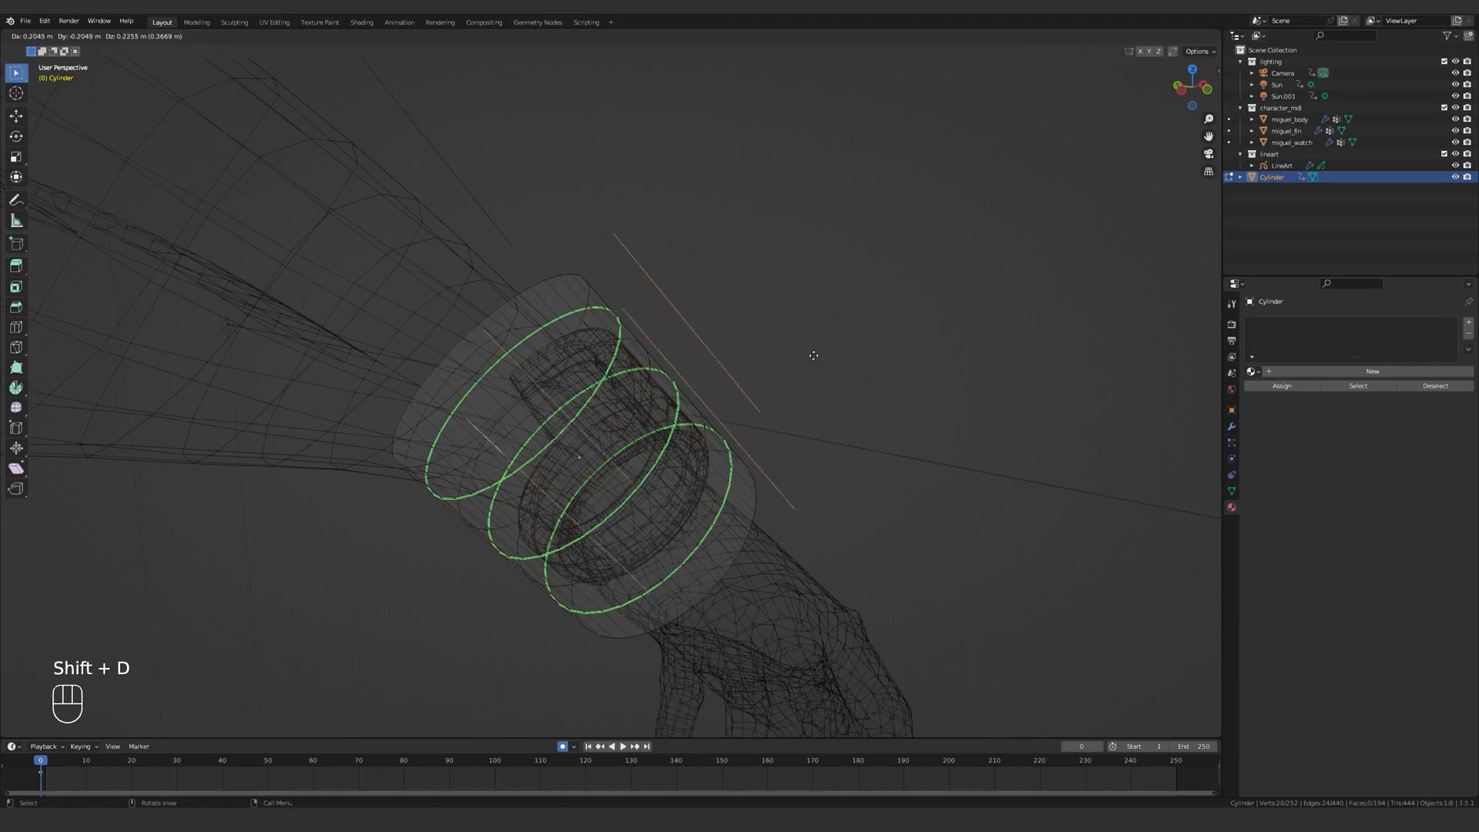
pyautogui.rightClick(808, 341)
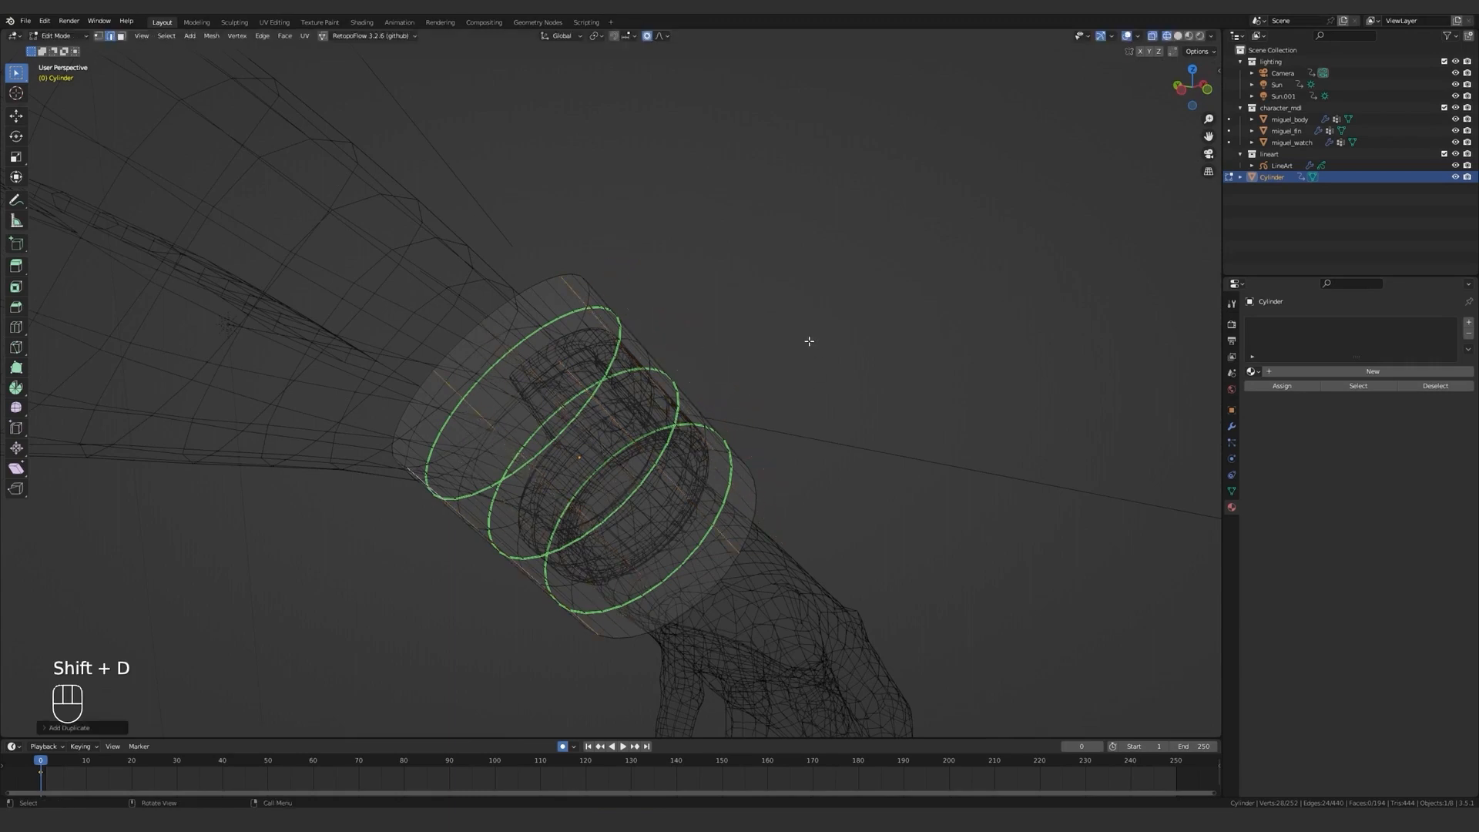
# Mark the duplicated lengthwise edges as Freestyle edges and return to solid shading.
pyautogui.rightClick(809, 341)
pyautogui.rightClick(794, 314)
pyautogui.click(777, 593)
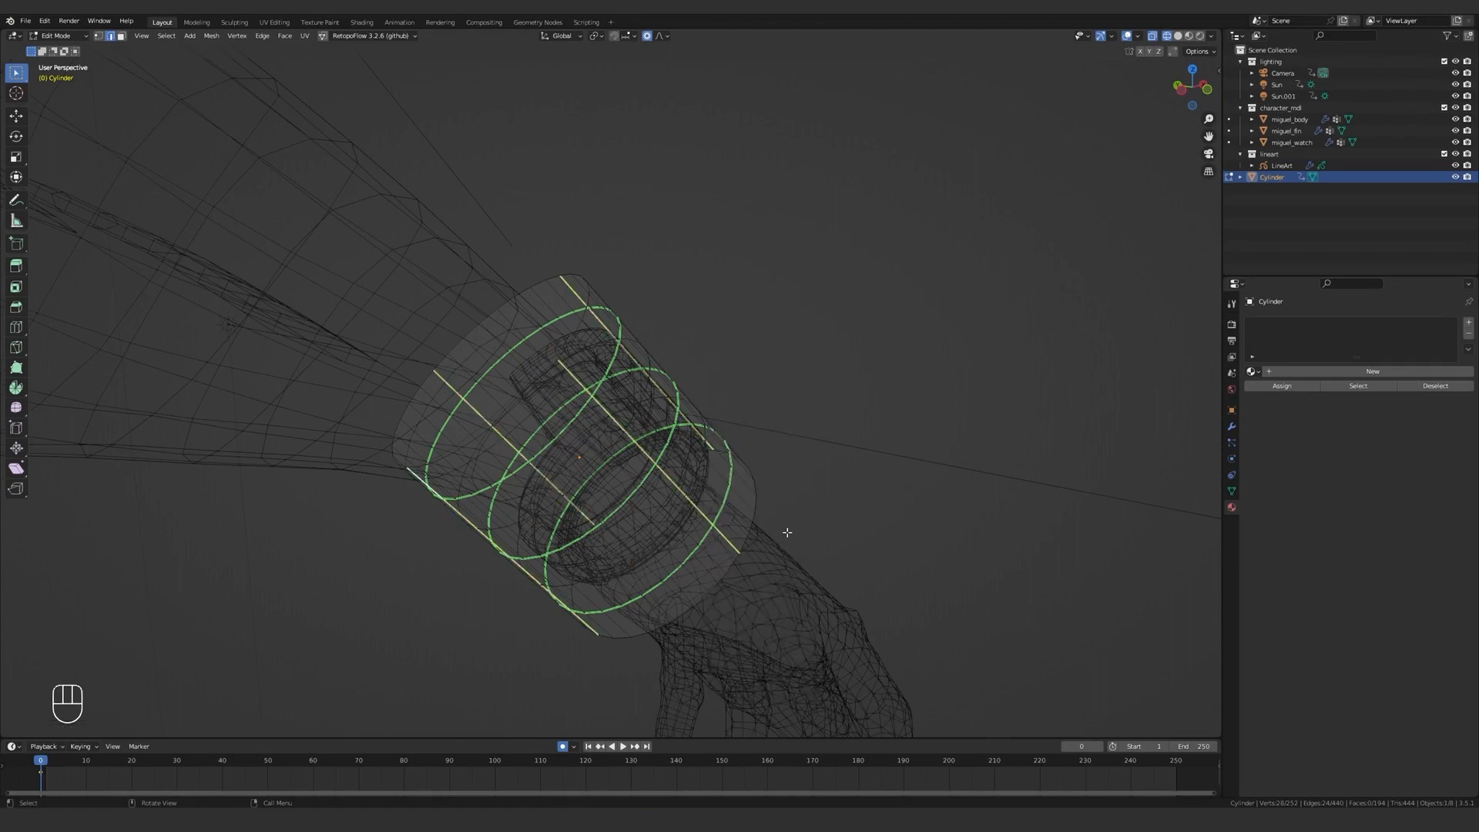
pyautogui.scroll(-3, 787, 532)
pyautogui.moveTo(752, 472); pyautogui.dragTo(732, 485, button='middle')
pyautogui.press('z')
pyautogui.click(954, 414)
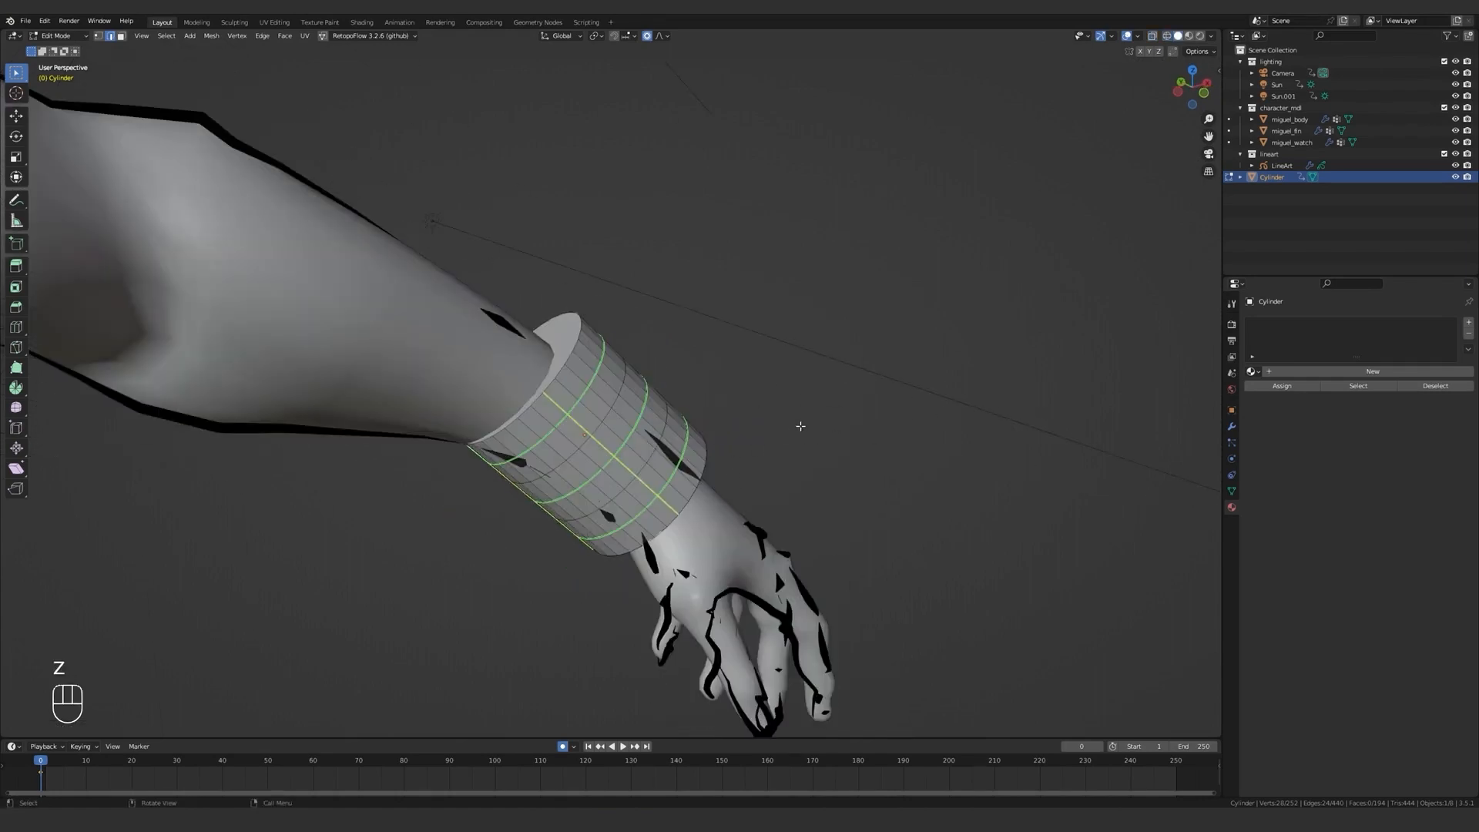
pyautogui.moveTo(800, 426); pyautogui.dragTo(696, 430, button='middle')
# Leave mesh editing, undo the last three actions and add an Object Line Art grease pencil for the wrist cylinder.
pyautogui.press('Tab')
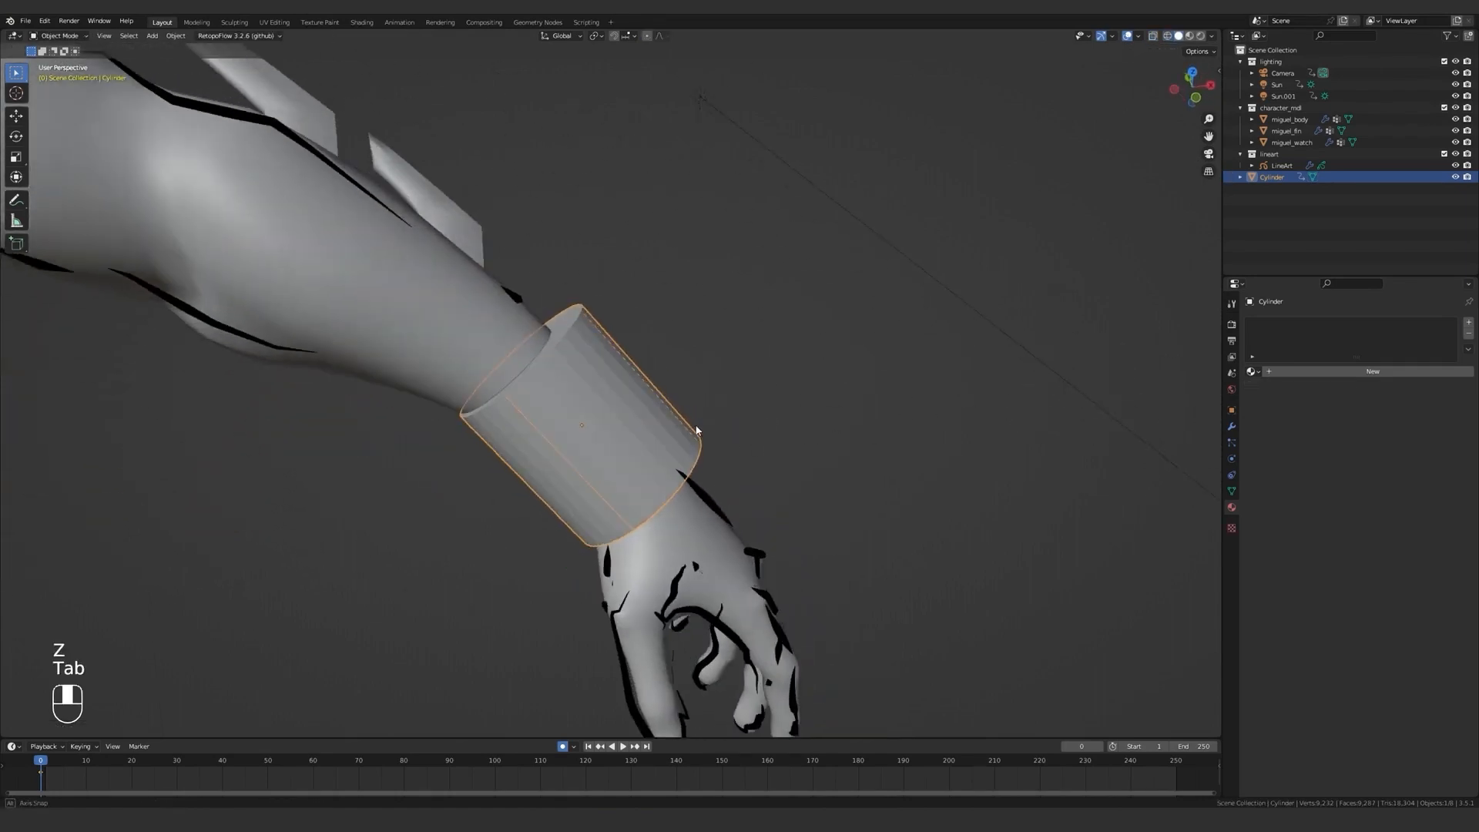
pyautogui.hotkey('ctrl', 'z')
pyautogui.hotkey('ctrl', 'z')
pyautogui.hotkey('ctrl', 'z')
pyautogui.hotkey('shift', 'a')
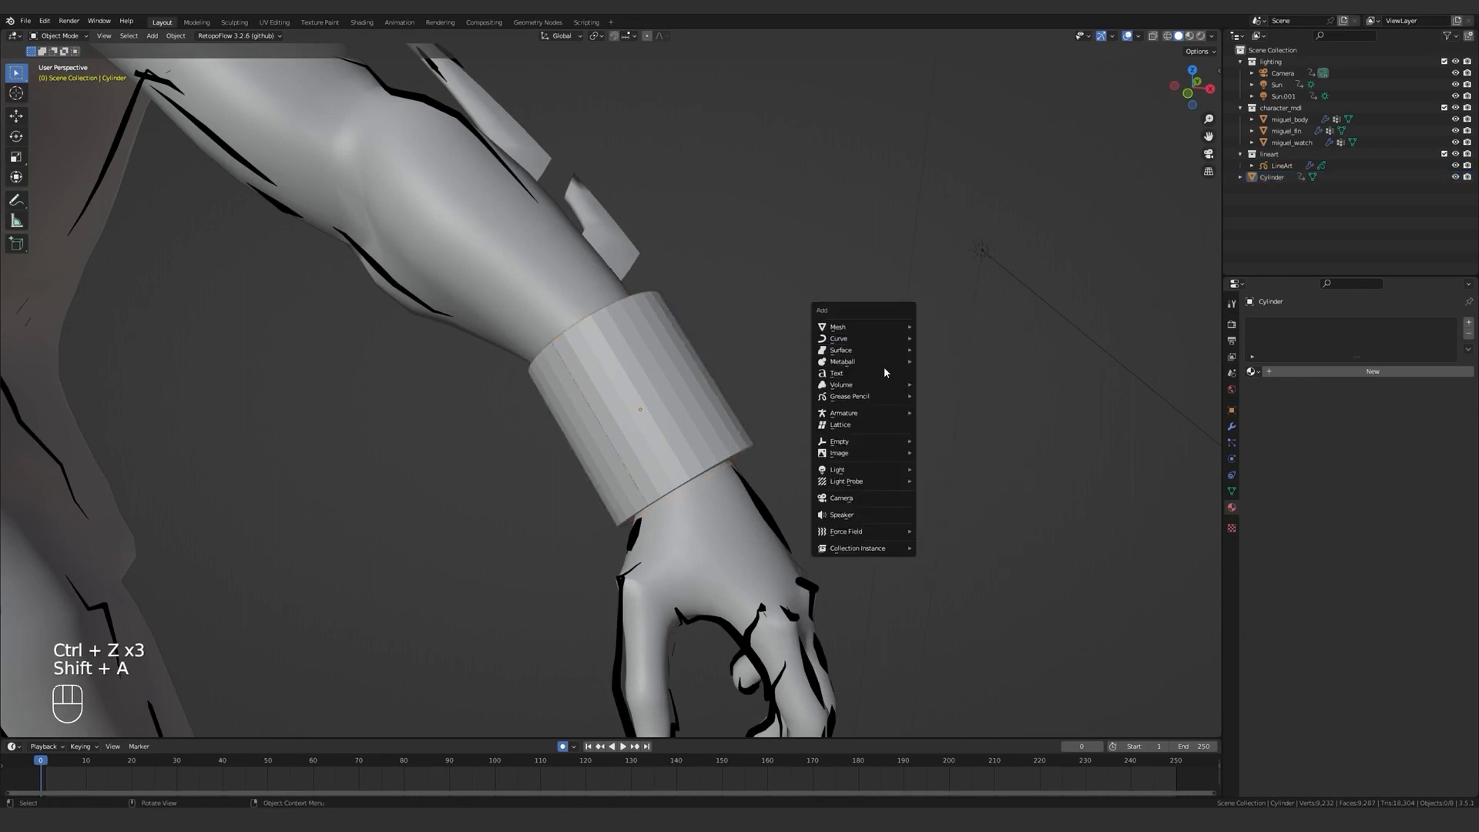
pyautogui.moveTo(893, 396)
pyautogui.click(990, 465)
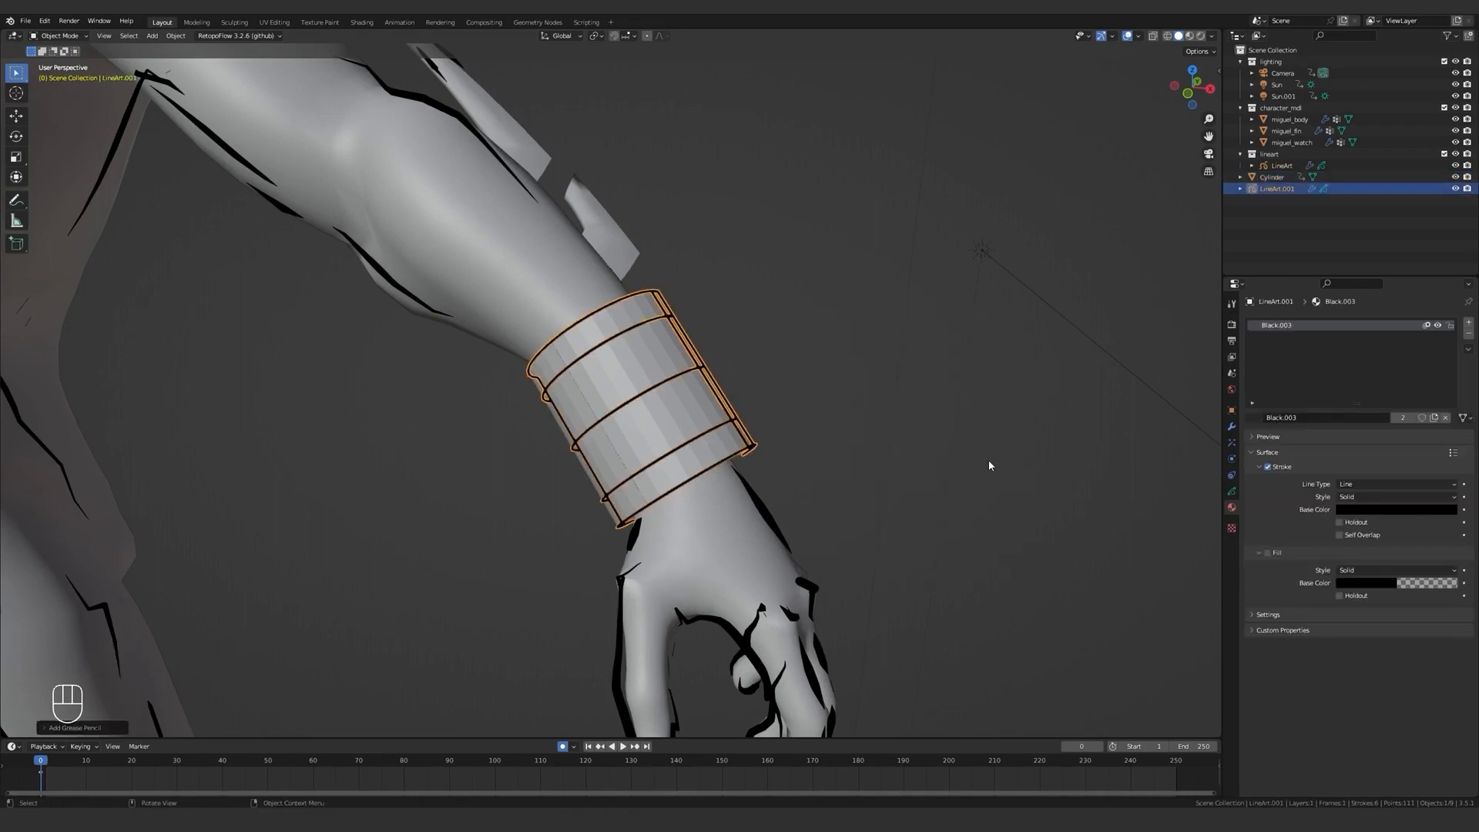
pyautogui.moveTo(989, 465); pyautogui.dragTo(670, 318, button='middle')
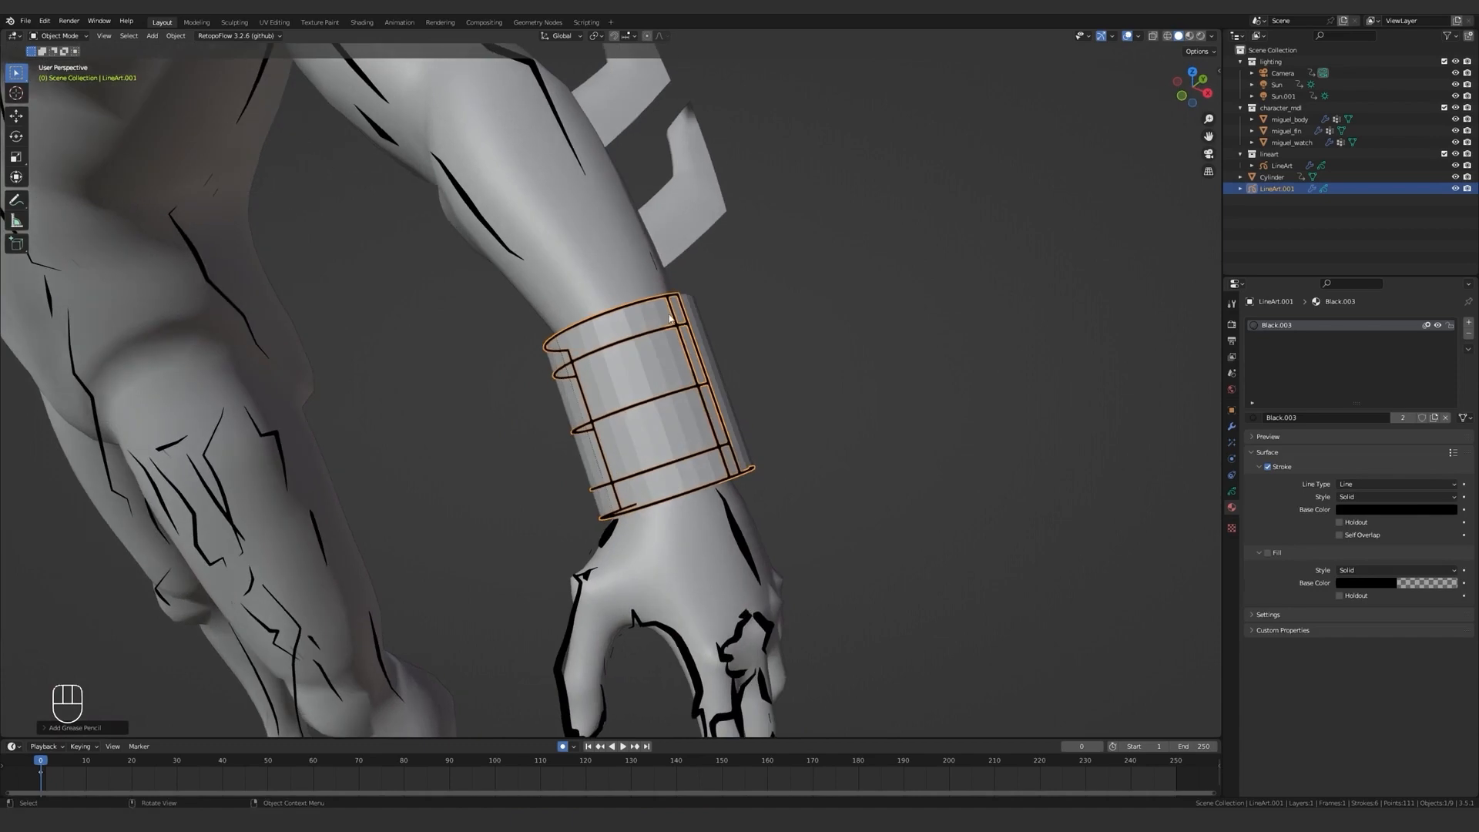
# In the wrist line art's Line Art modifier, disable contour, crease and intersection lines, leaving only Edge Marks and Loose enabled.
pyautogui.press('KP_0')
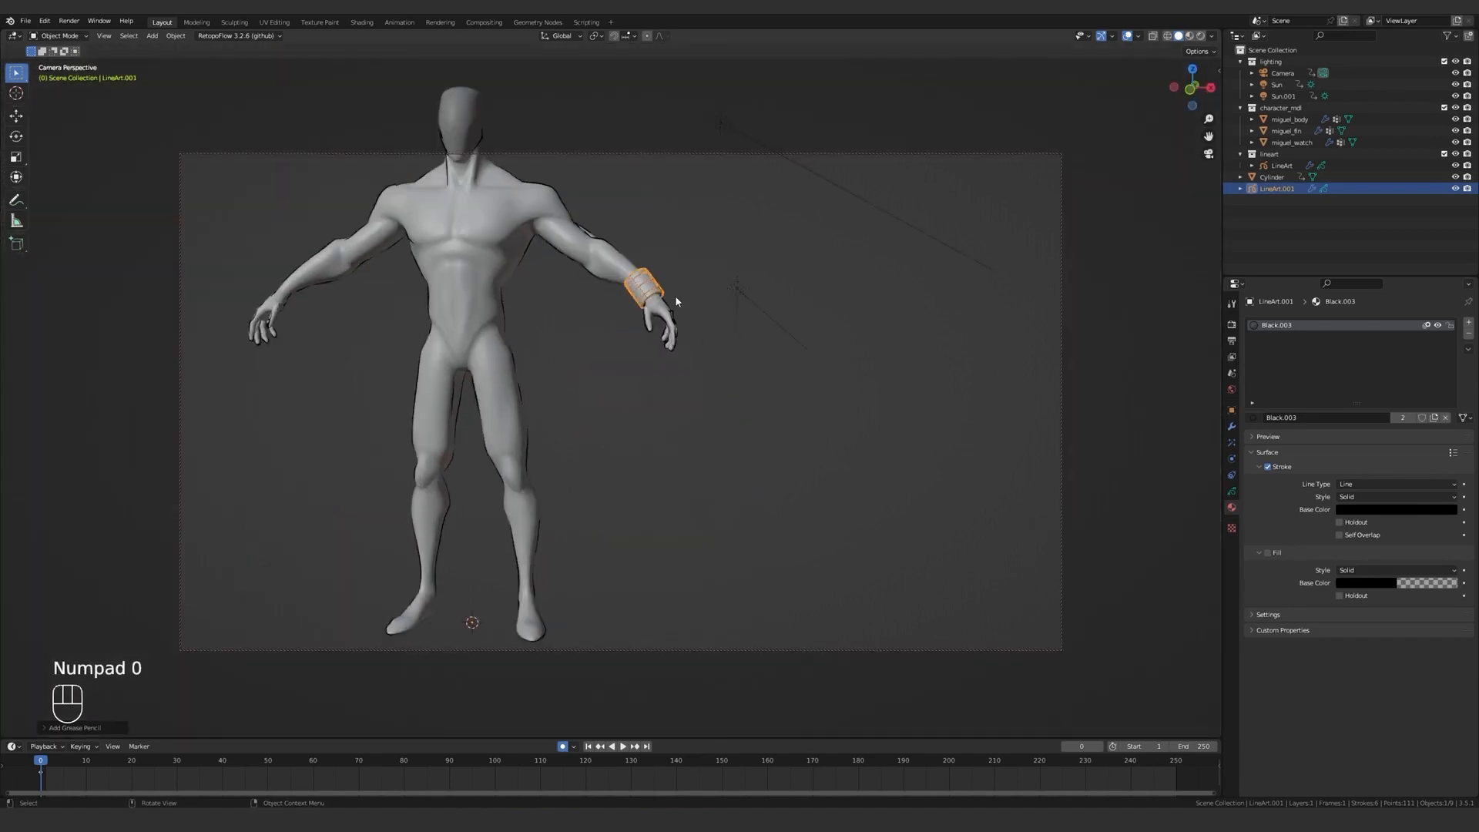
pyautogui.press('KP_Decimal')
pyautogui.moveTo(674, 294); pyautogui.dragTo(840, 362, button='middle')
pyautogui.click(1233, 427)
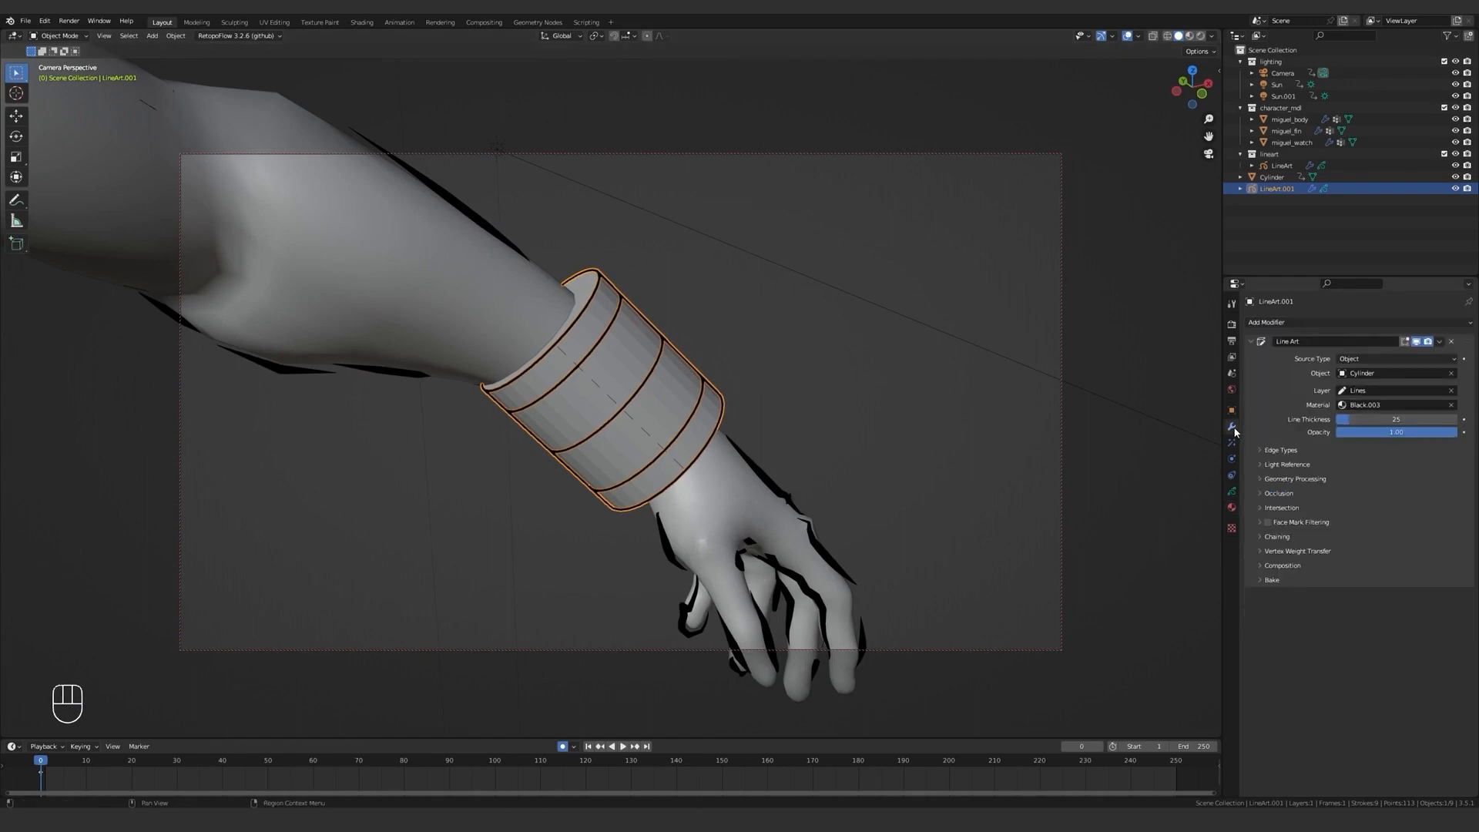
pyautogui.click(1280, 451)
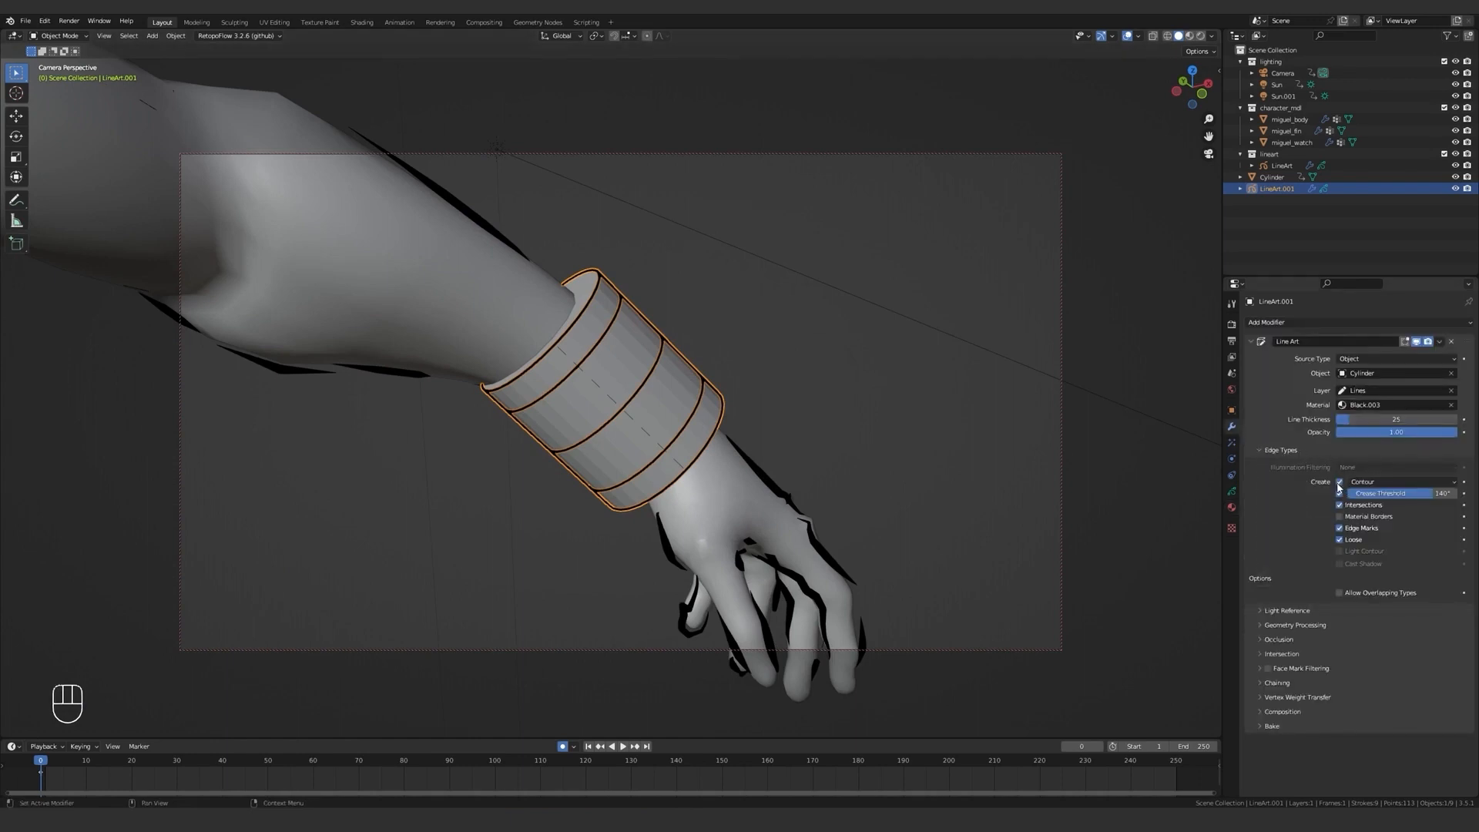
pyautogui.moveTo(1338, 483); pyautogui.dragTo(1342, 514)
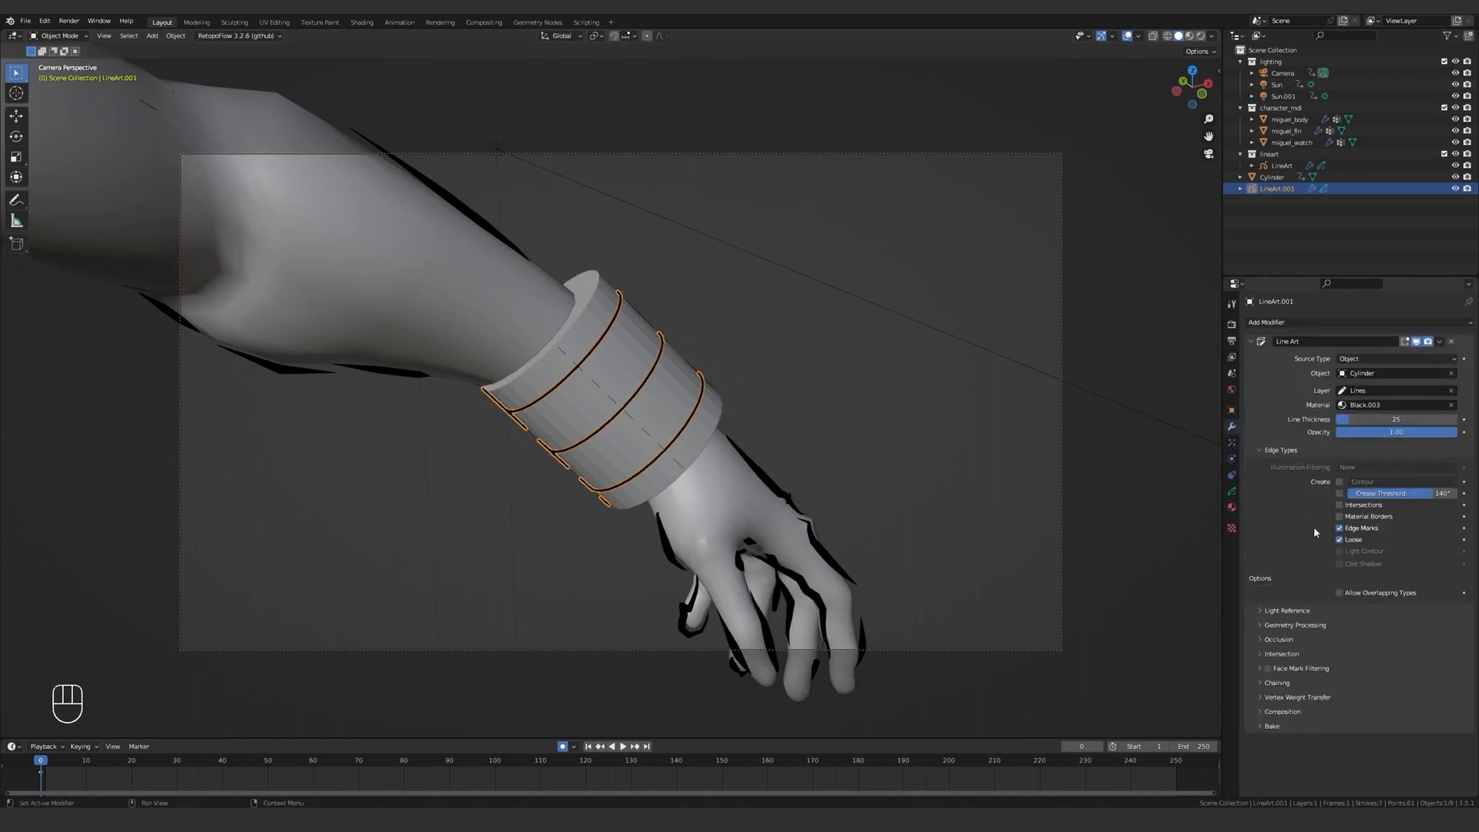
# Scale the cylinder's duplicated lengthwise edges up slightly, by a factor of about 1.013, and return to Object Mode.
pyautogui.moveTo(566, 361); pyautogui.dragTo(593, 358, button='middle')
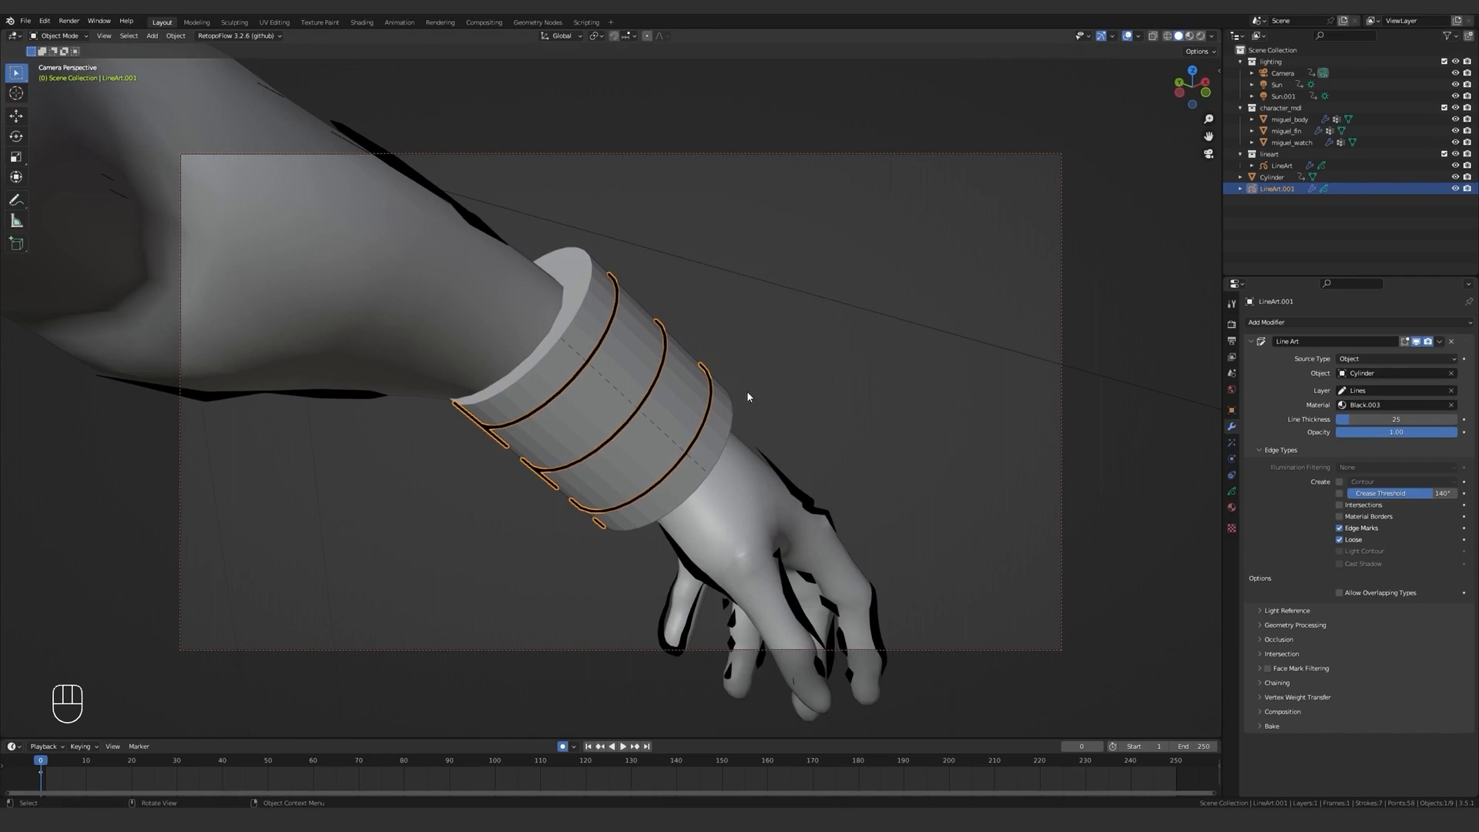
pyautogui.press('Tab')
pyautogui.click(616, 331)
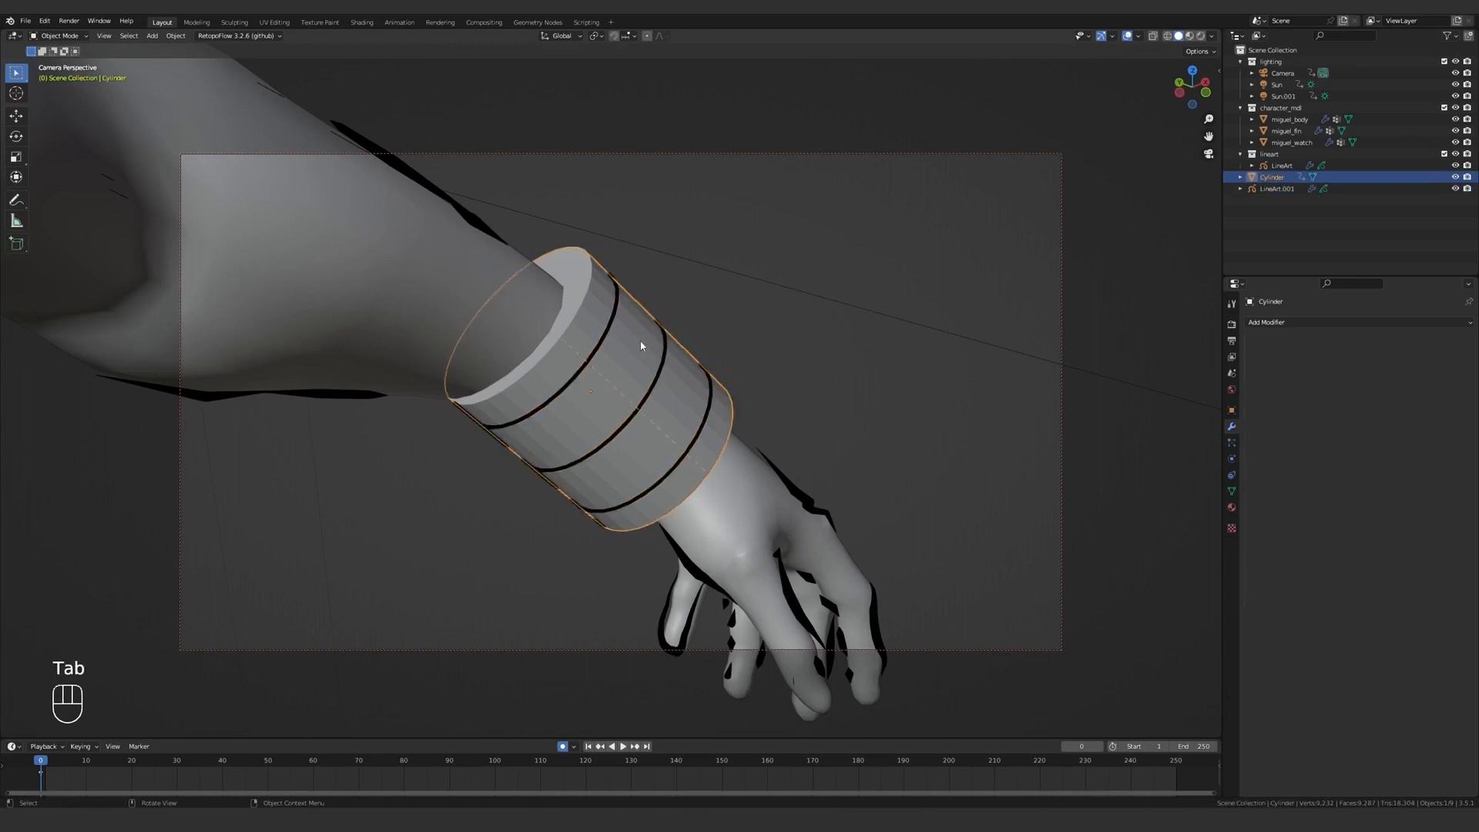
pyautogui.press('Tab')
pyautogui.press('s')
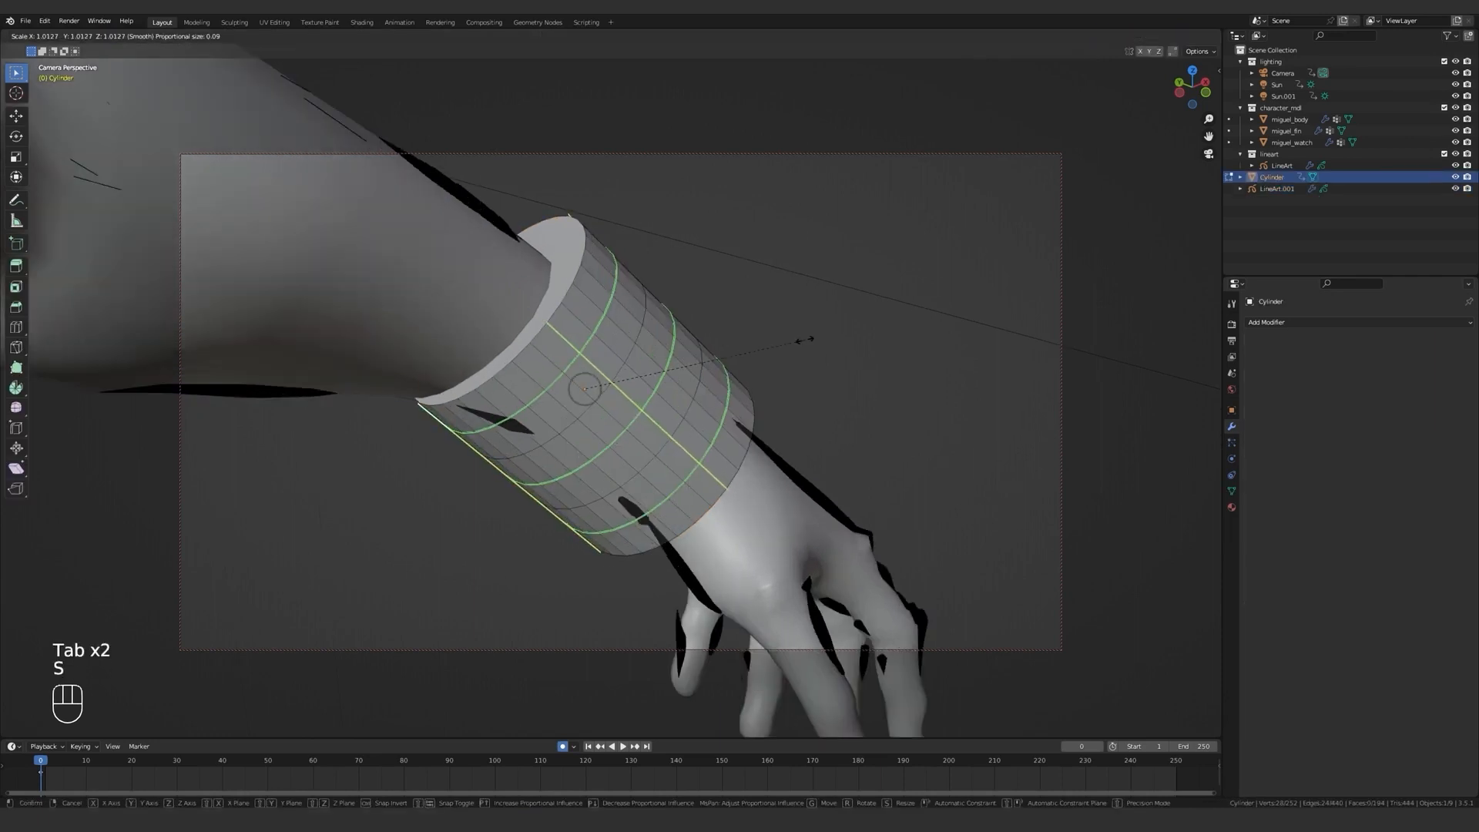
pyautogui.click(804, 340)
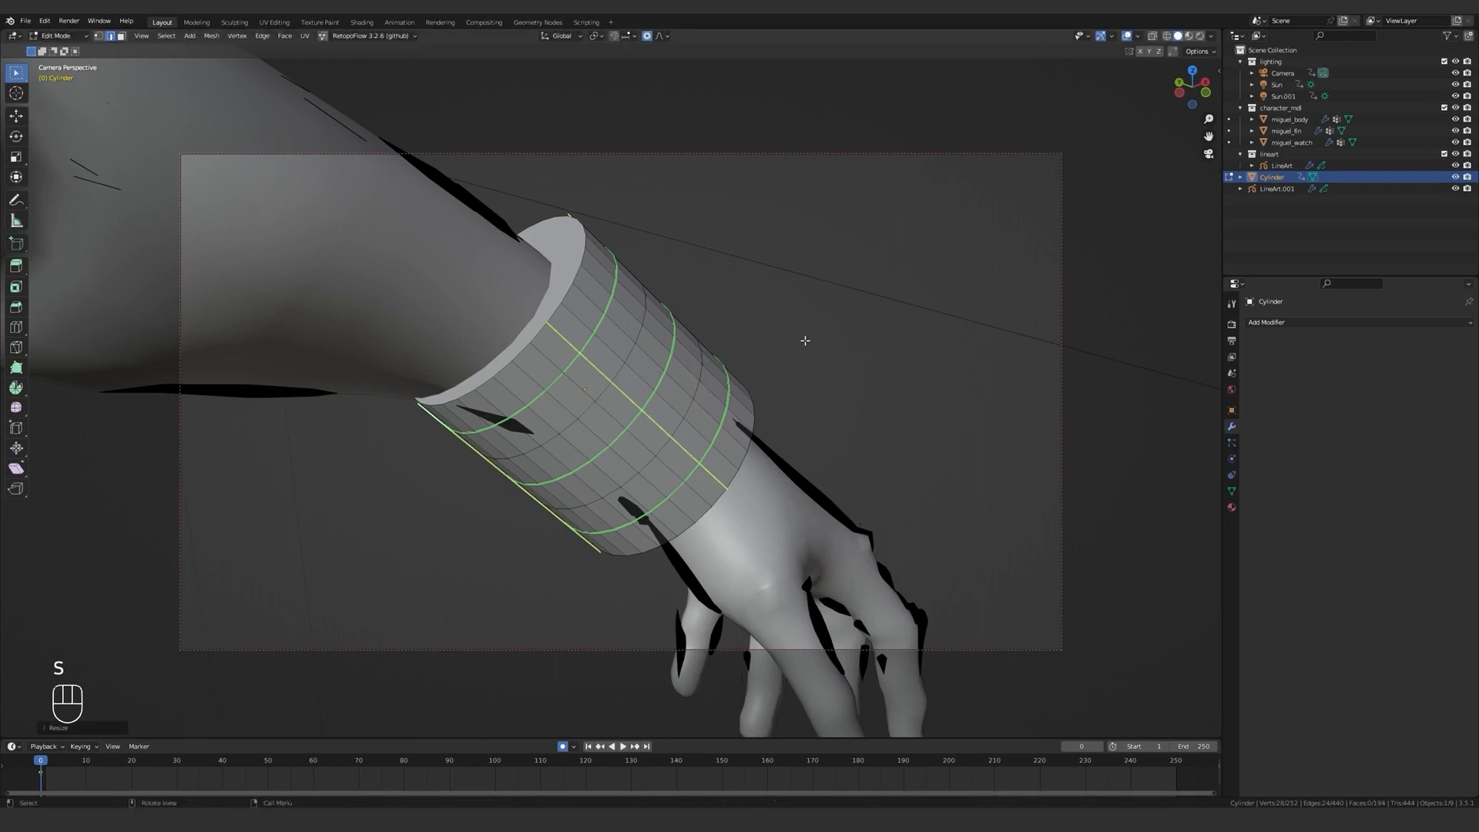
pyautogui.press('Tab')
pyautogui.click(802, 339)
pyautogui.moveTo(697, 358); pyautogui.dragTo(805, 348, button='middle')
# Create a new material named transparent on the wrist cylinder.
pyautogui.click(1281, 165)
pyautogui.moveTo(1017, 324); pyautogui.dragTo(682, 372, button='middle')
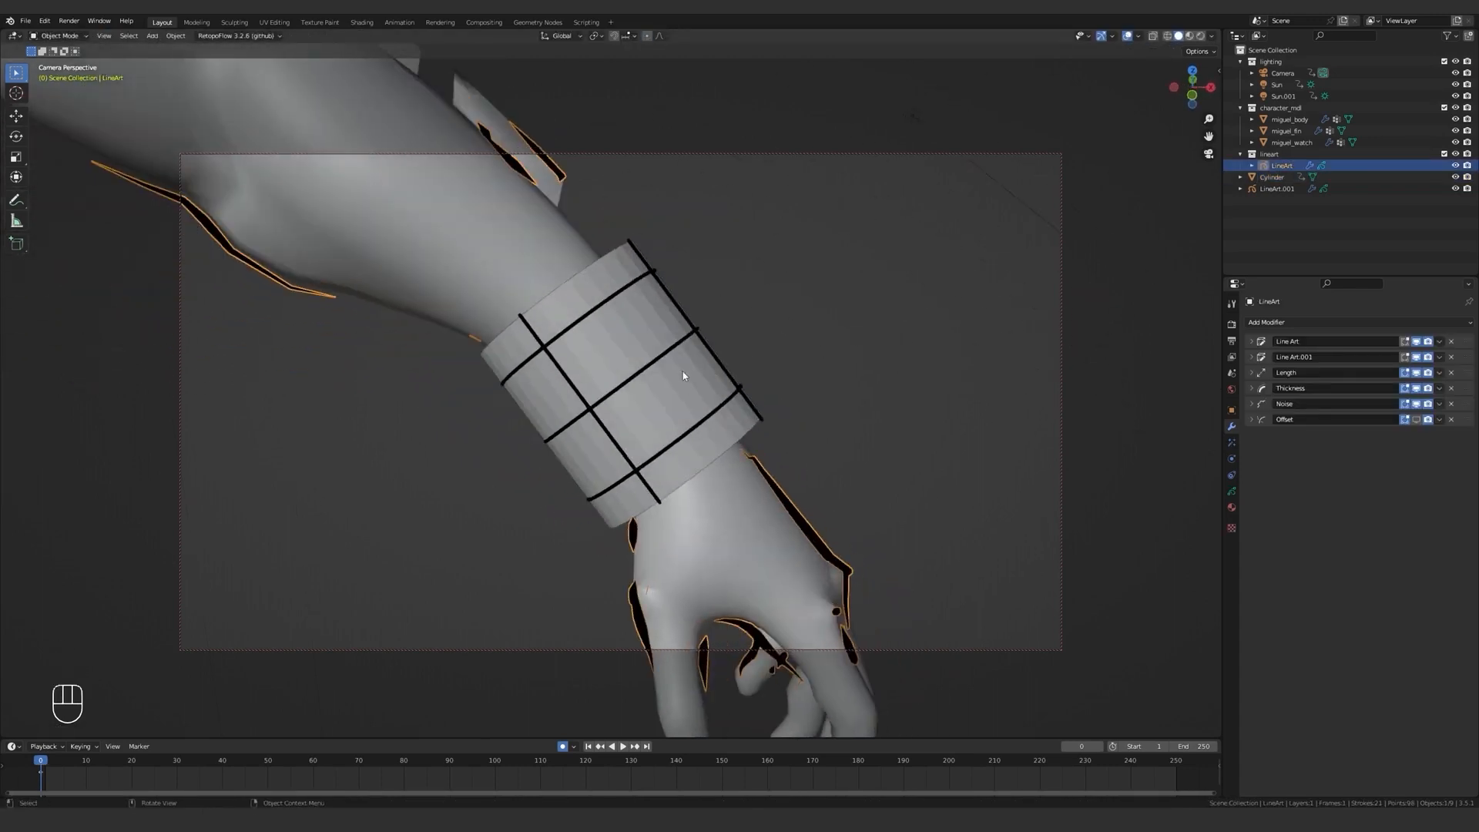
pyautogui.click(691, 389)
pyautogui.click(1231, 507)
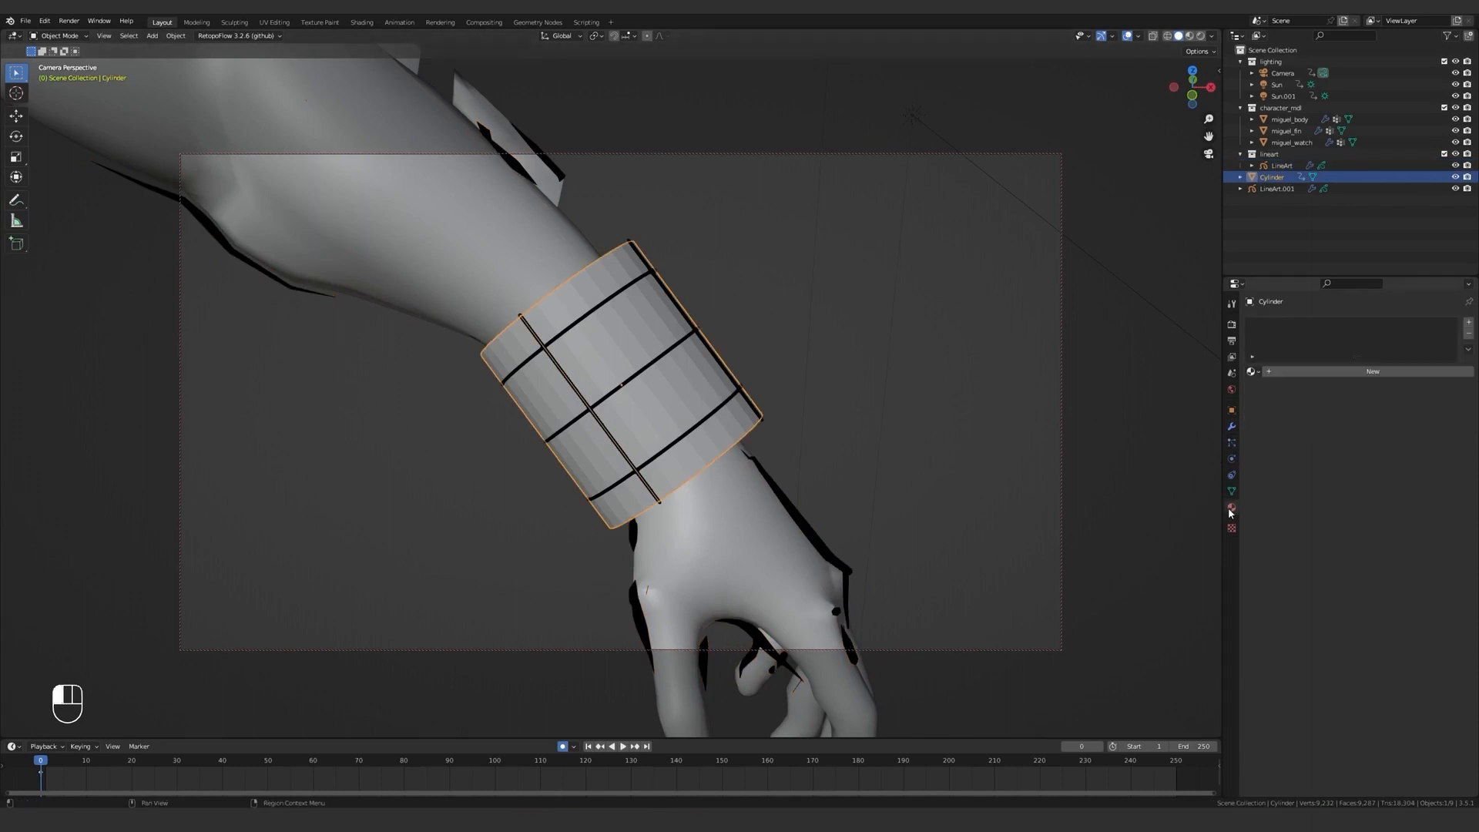
pyautogui.click(1303, 372)
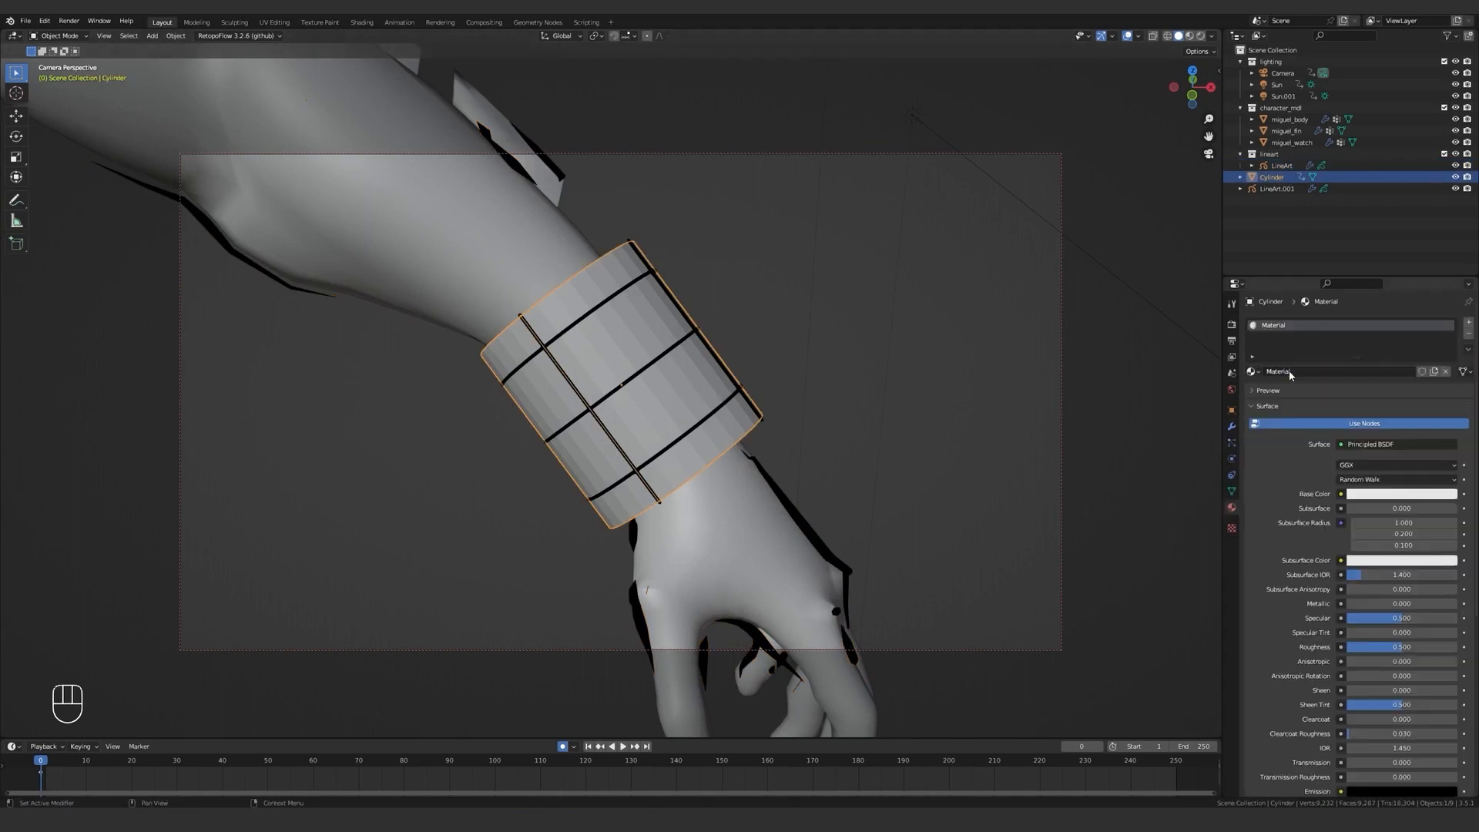
pyautogui.doubleClick(1303, 372)
pyautogui.write('trana')
pyautogui.press('Return')
# Change the cylinder material's surface shader to Transparent BSDF and switch the viewport to rendered shading.
pyautogui.scroll(-2, 1340, 377)
pyautogui.click(1362, 377)
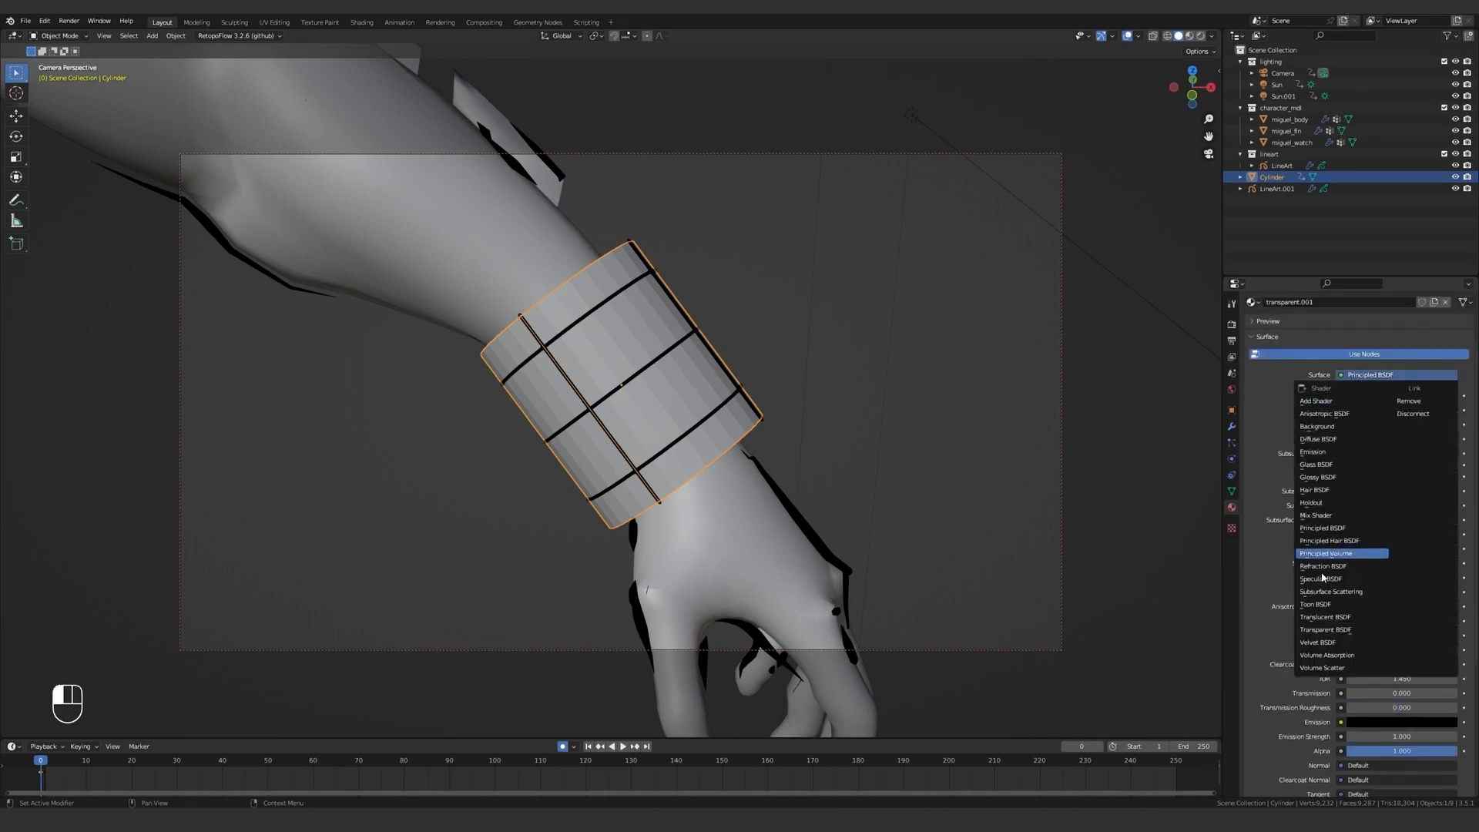
pyautogui.click(1332, 629)
pyautogui.click(885, 348)
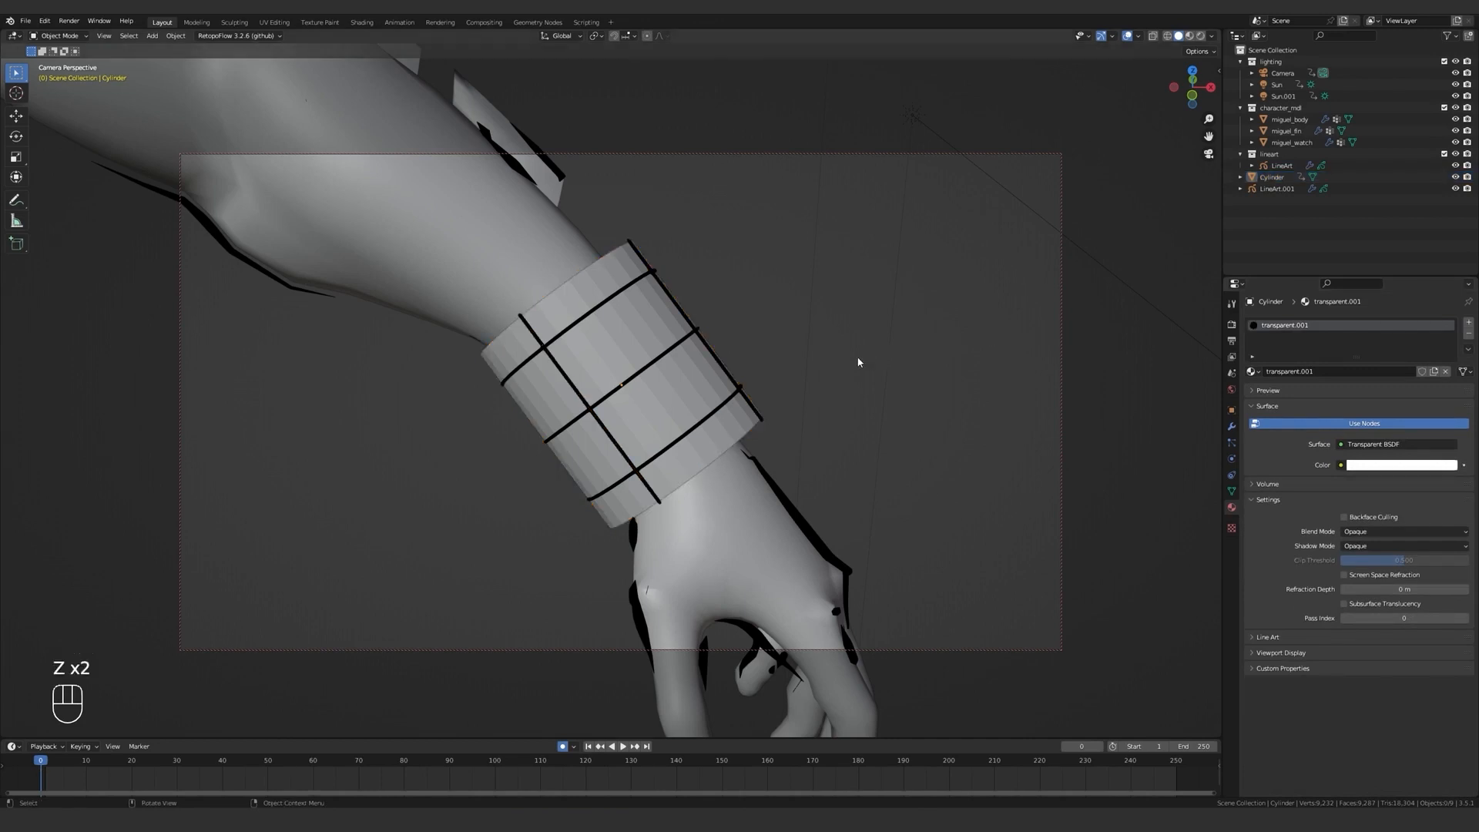
pyautogui.press('z')
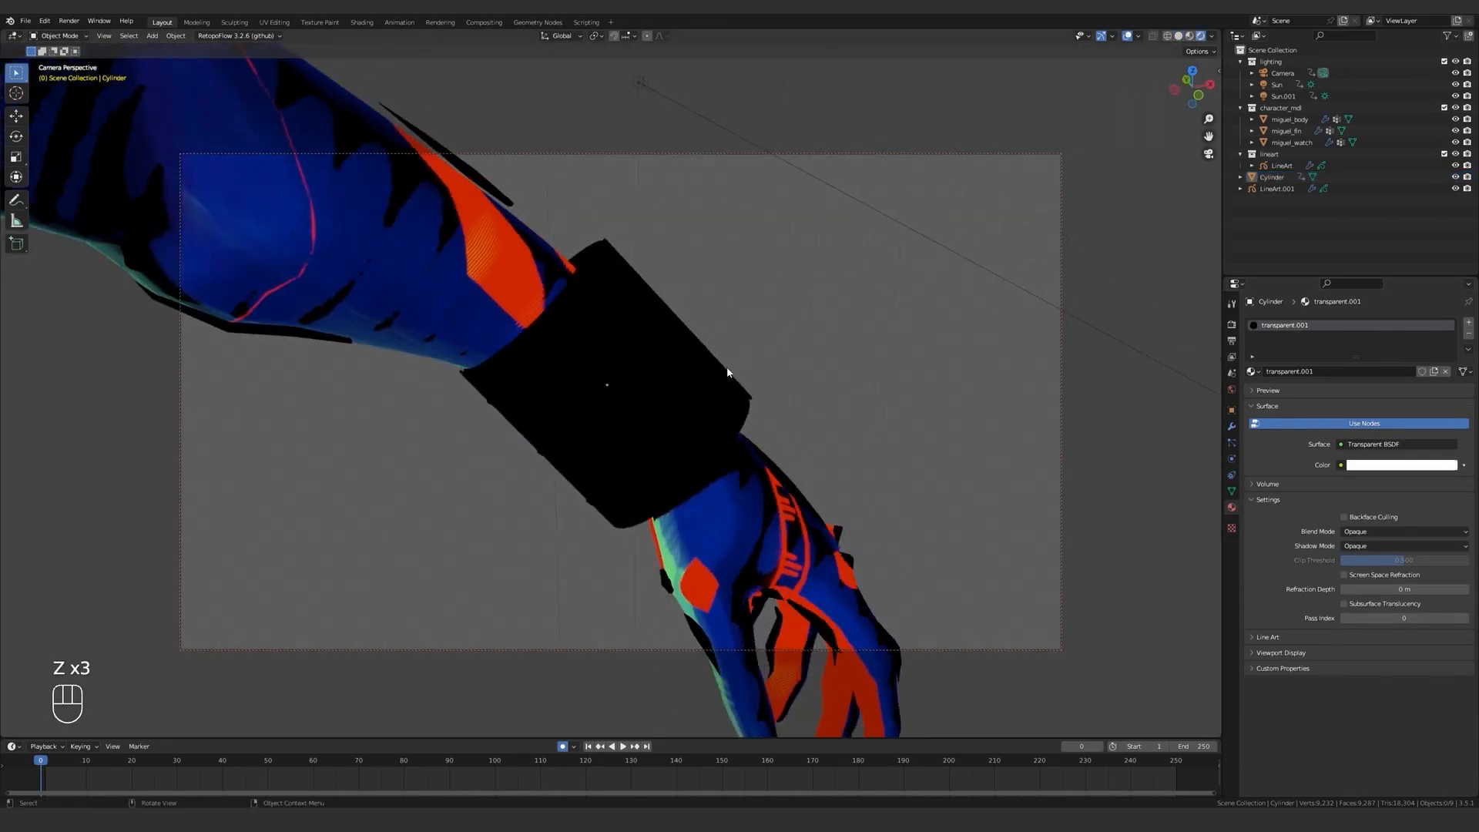
# Set both the blend mode and the shadow mode of the transparent material to Alpha Hashed.
pyautogui.click(1391, 532)
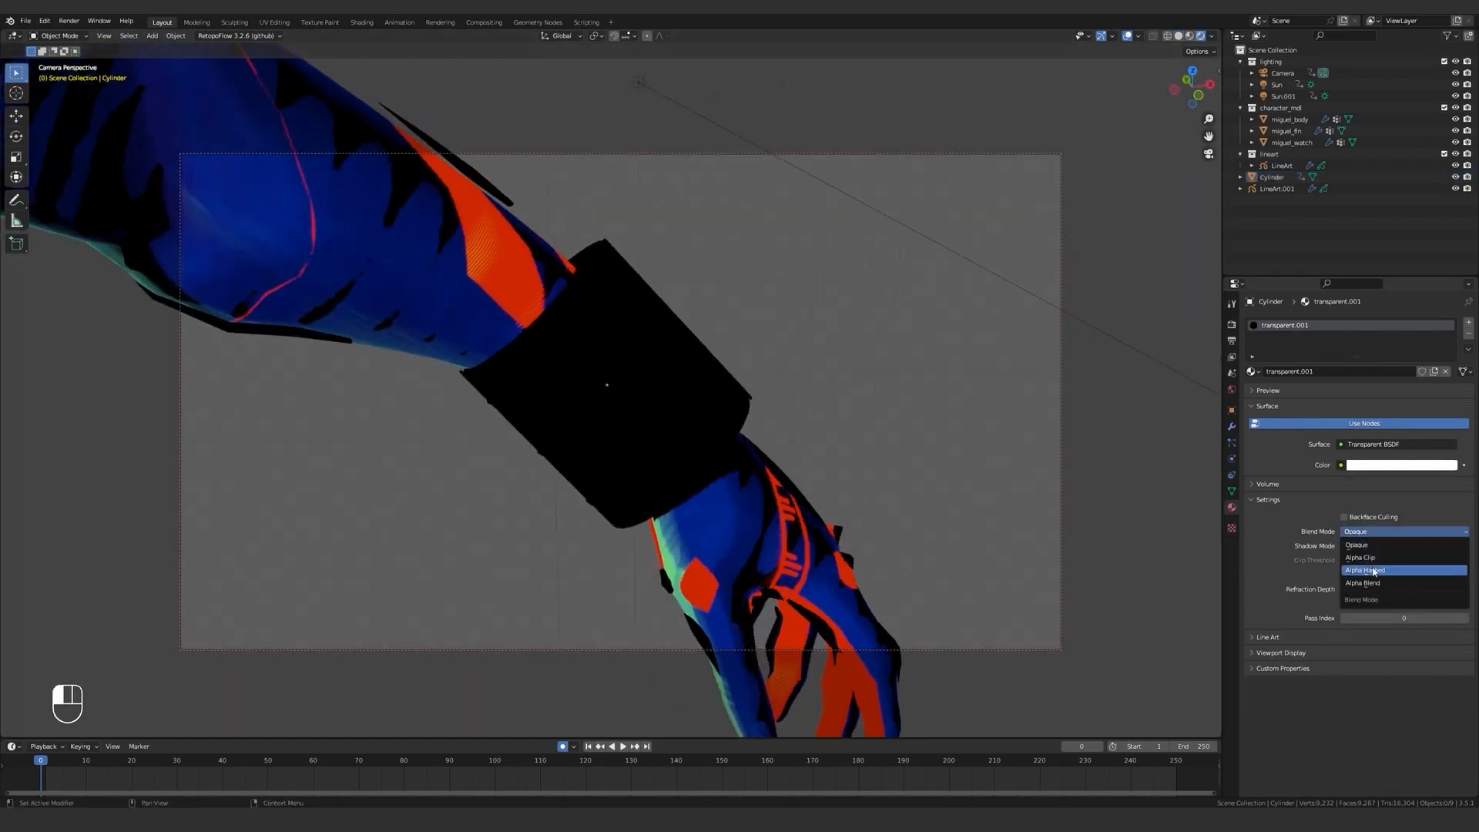
pyautogui.click(1383, 571)
pyautogui.click(1386, 546)
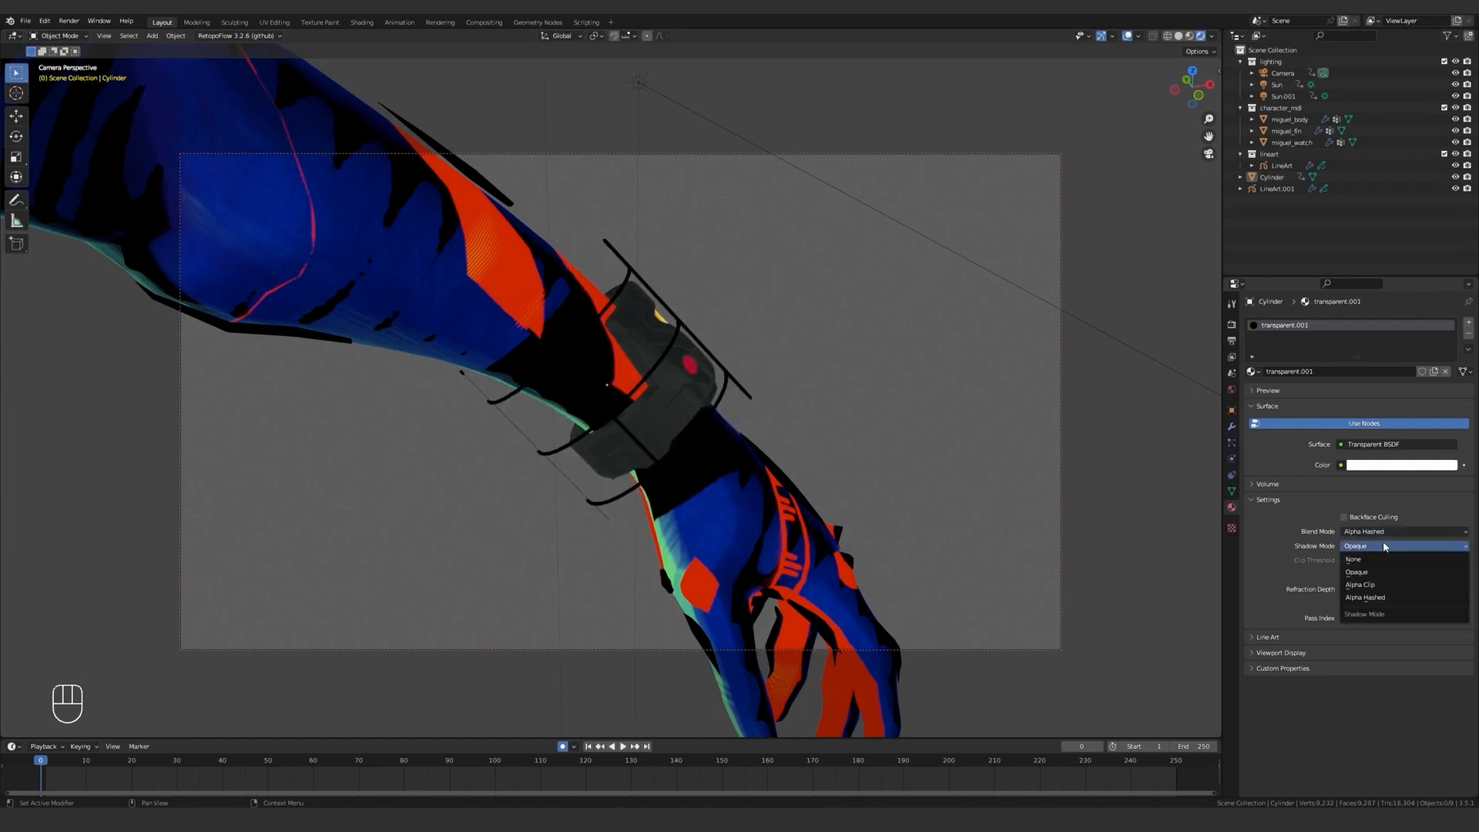
pyautogui.click(1386, 597)
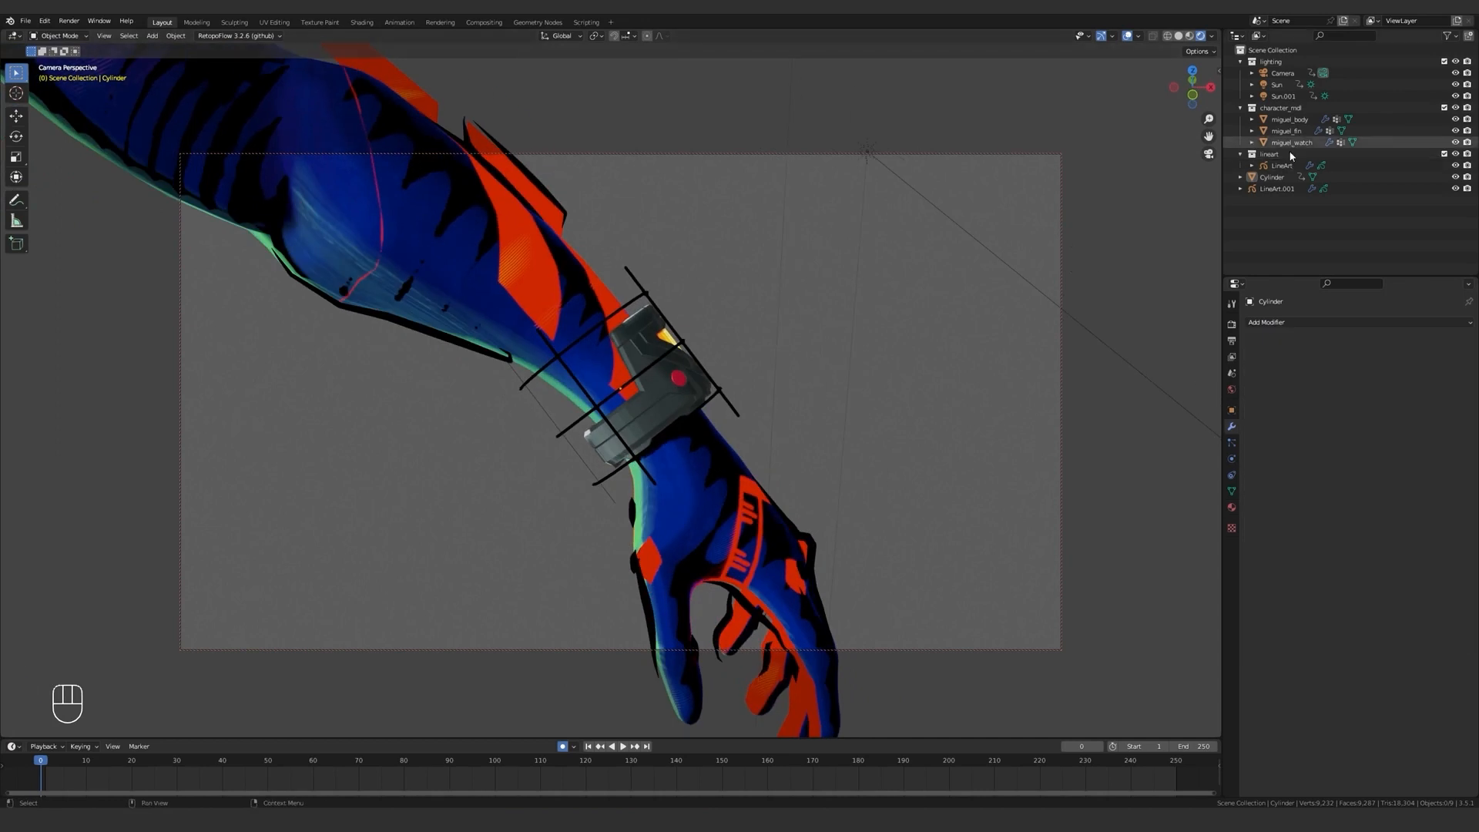
# Move the wrist line art object into the lineart collection and rename it lineart_watch.
pyautogui.click(1277, 189)
pyautogui.moveTo(1278, 189); pyautogui.dragTo(1279, 155)
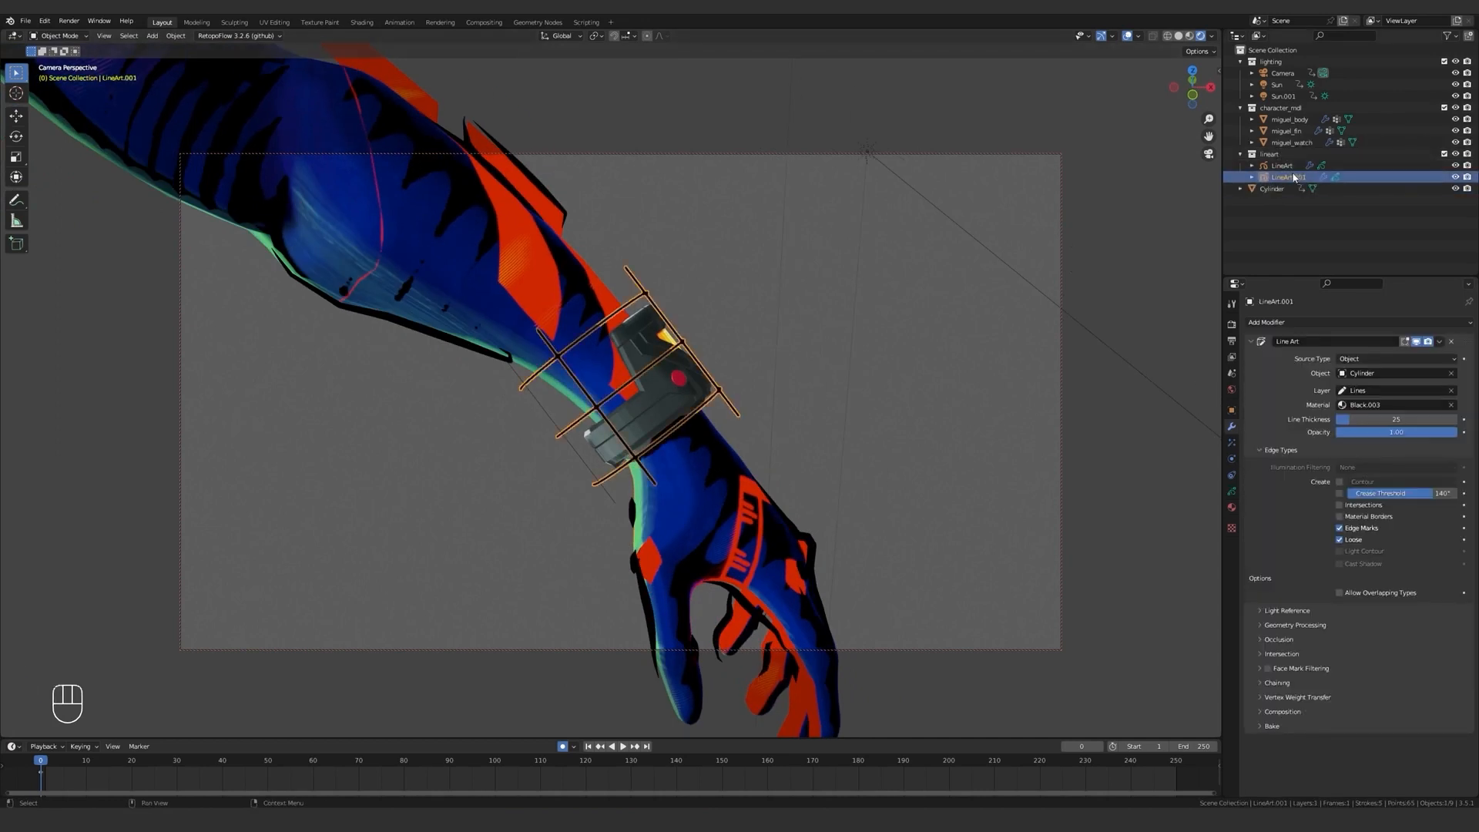
pyautogui.doubleClick(1294, 174)
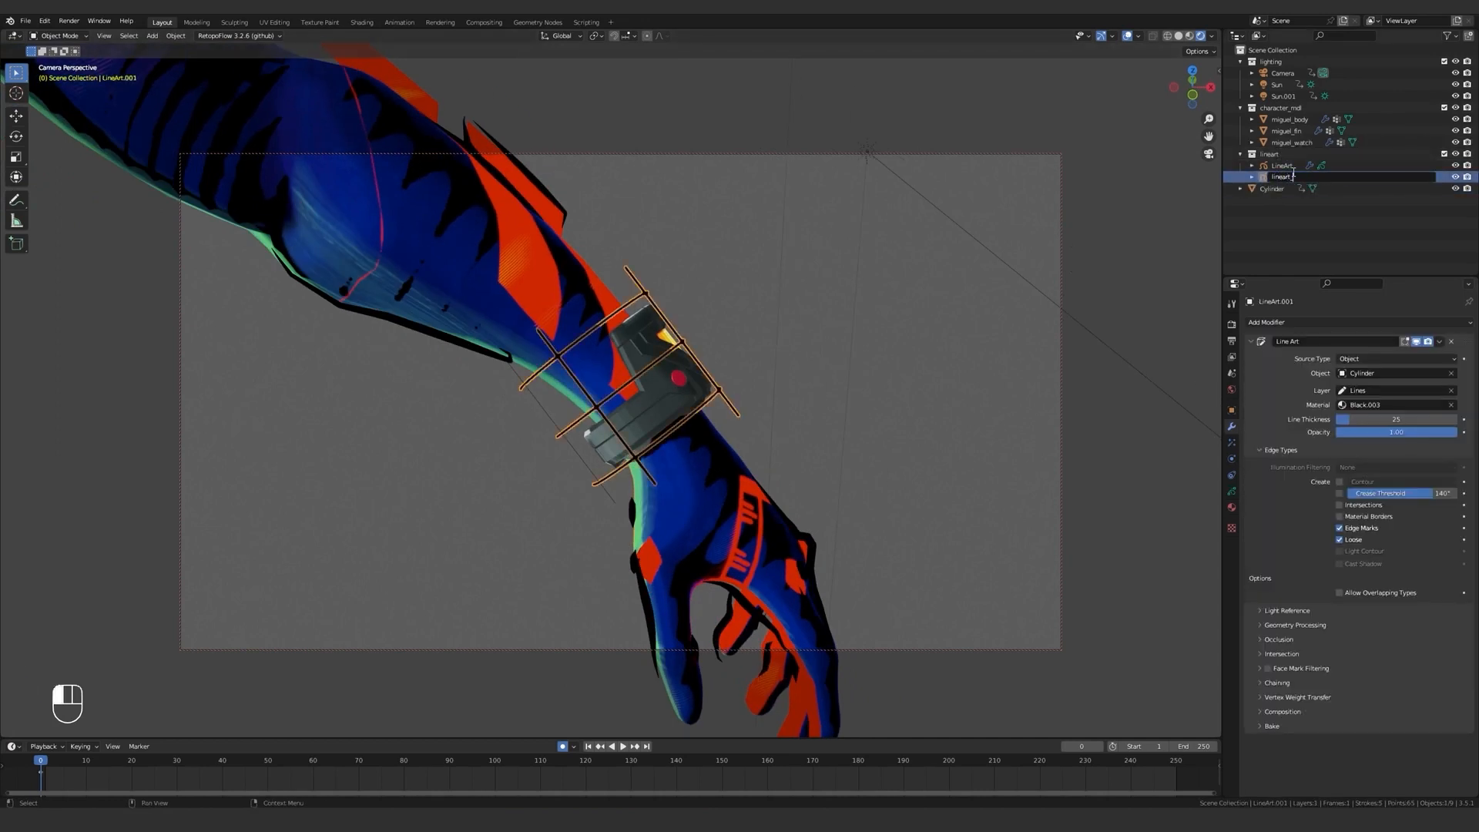
pyautogui.press('Return')
# Create a new collection named lineart_mesh and move the cylinder into it.
pyautogui.click(1277, 189)
pyautogui.click(1468, 36)
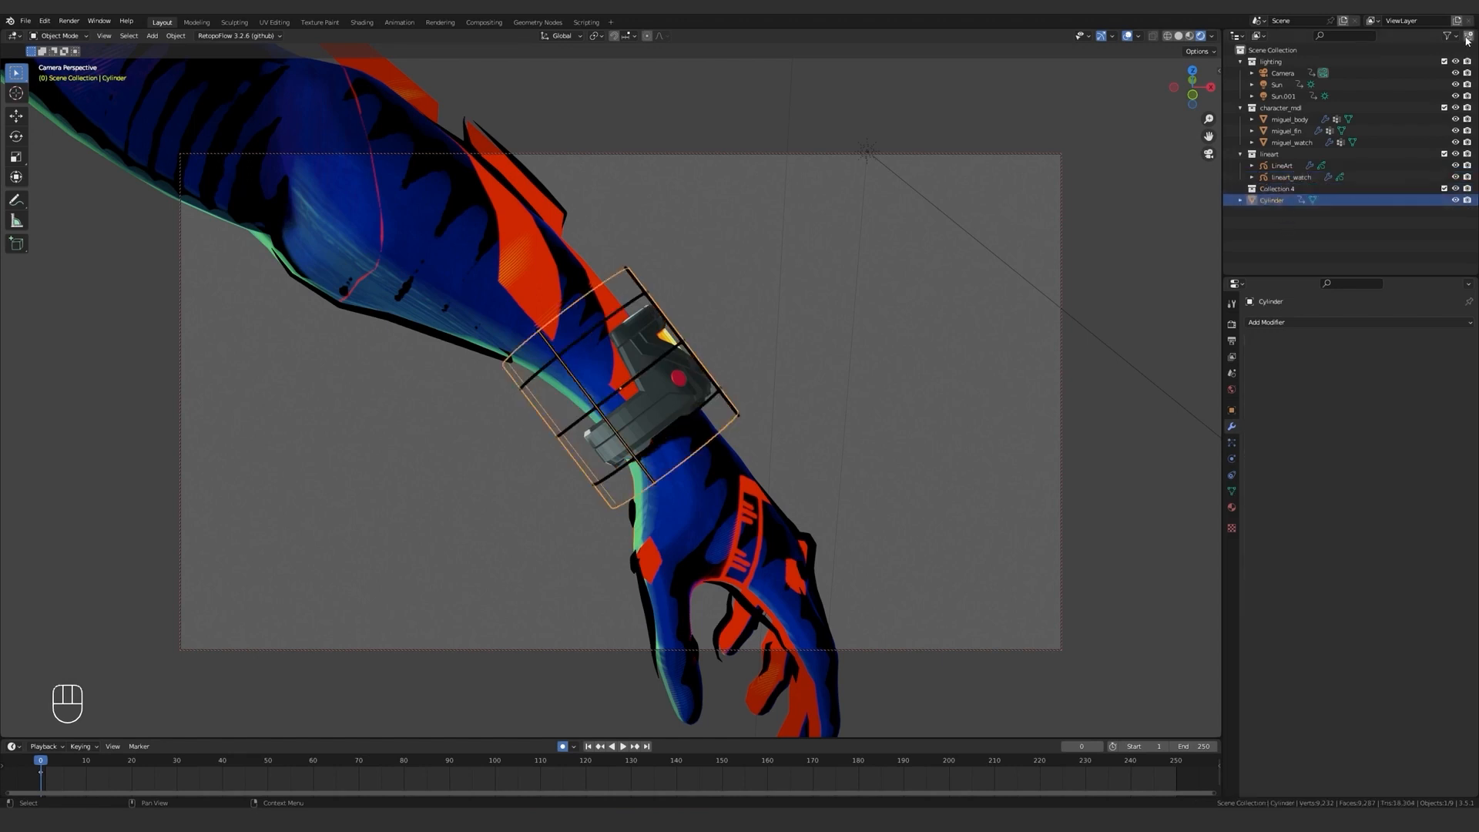
pyautogui.click(1277, 190)
pyautogui.moveTo(1273, 201); pyautogui.dragTo(1277, 189)
pyautogui.doubleClick(1278, 188)
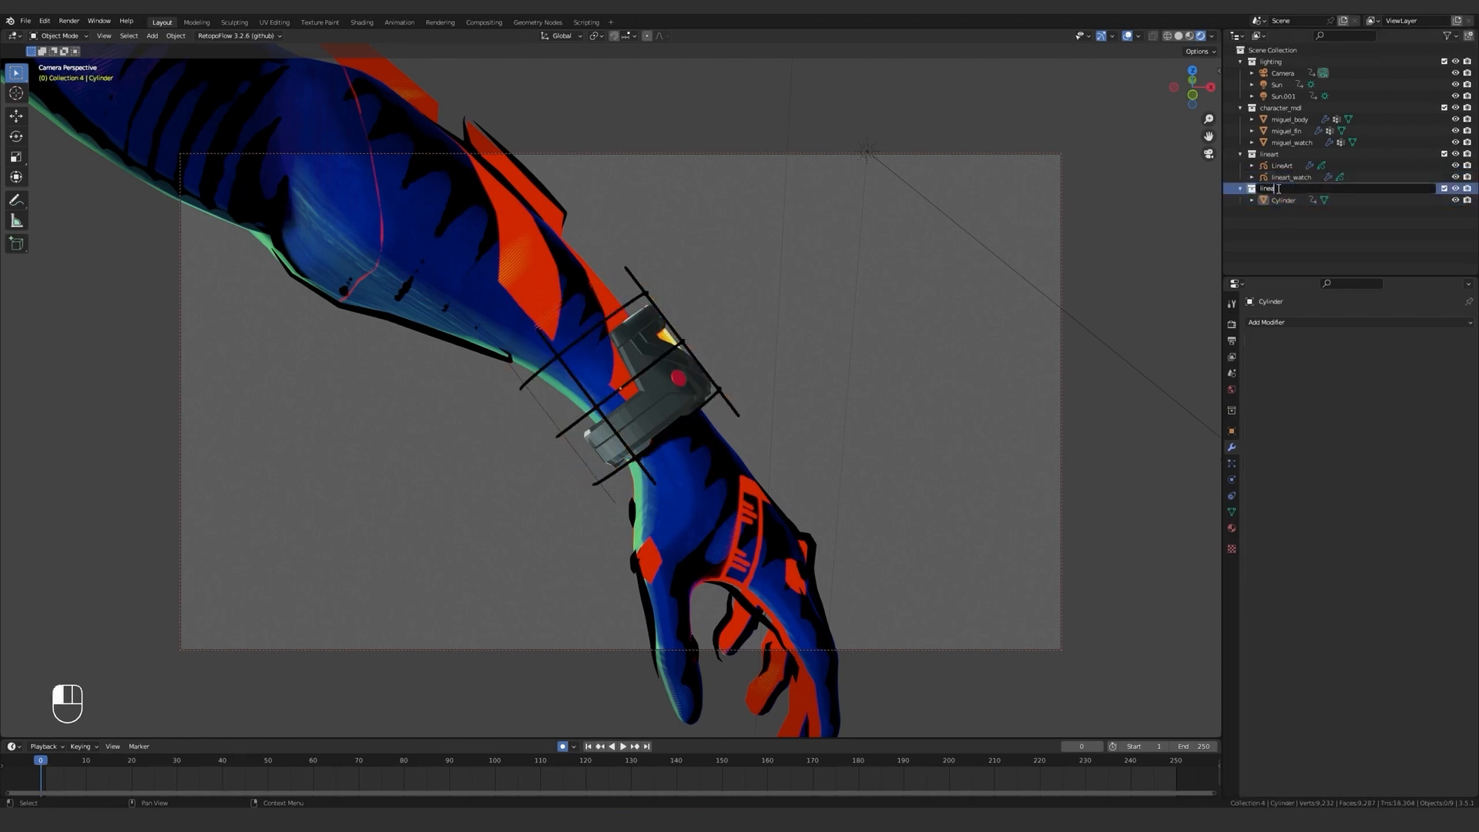
pyautogui.write('lineart_mesh')
pyautogui.press('Return')
# Rename the cylinder mesh lineart_watch and make the grease pencil watch line art the active object.
pyautogui.doubleClick(1283, 201)
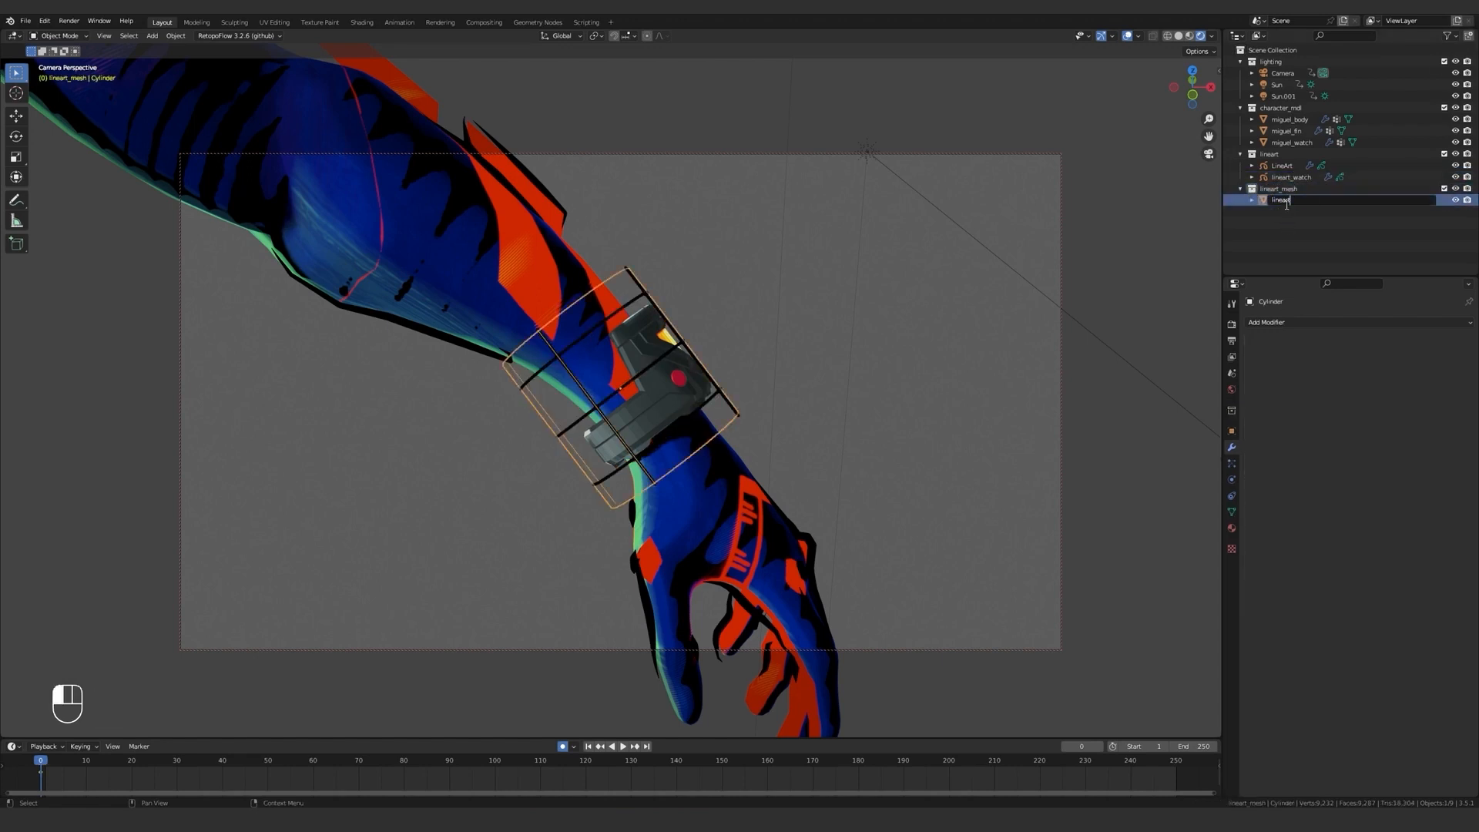
pyautogui.write('lineart_watch')
pyautogui.press('Return')
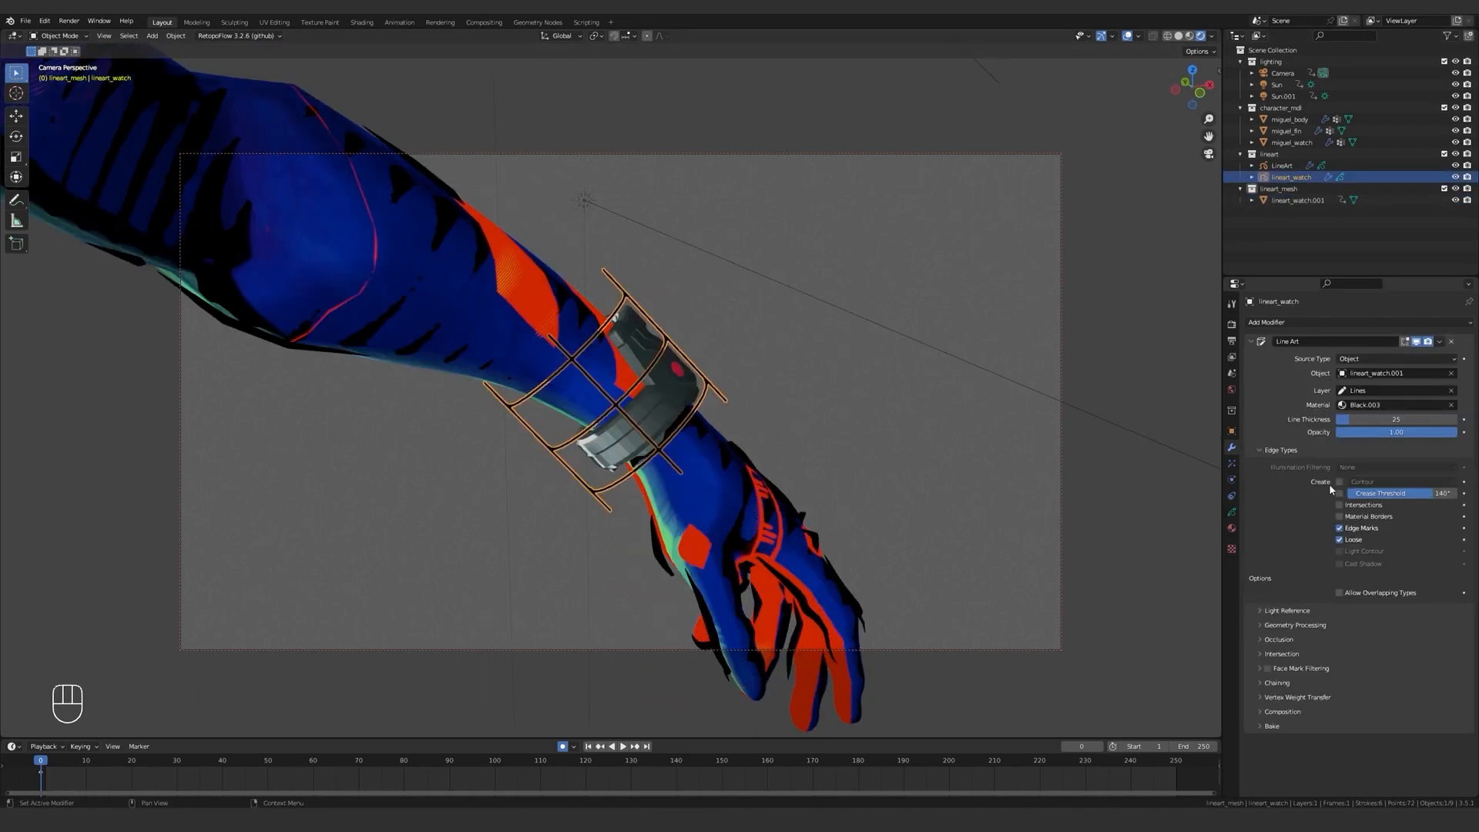
# Hide the viewport overlays, enable the Line Art occlusion Range and set its End level to 1.
pyautogui.click(1126, 37)
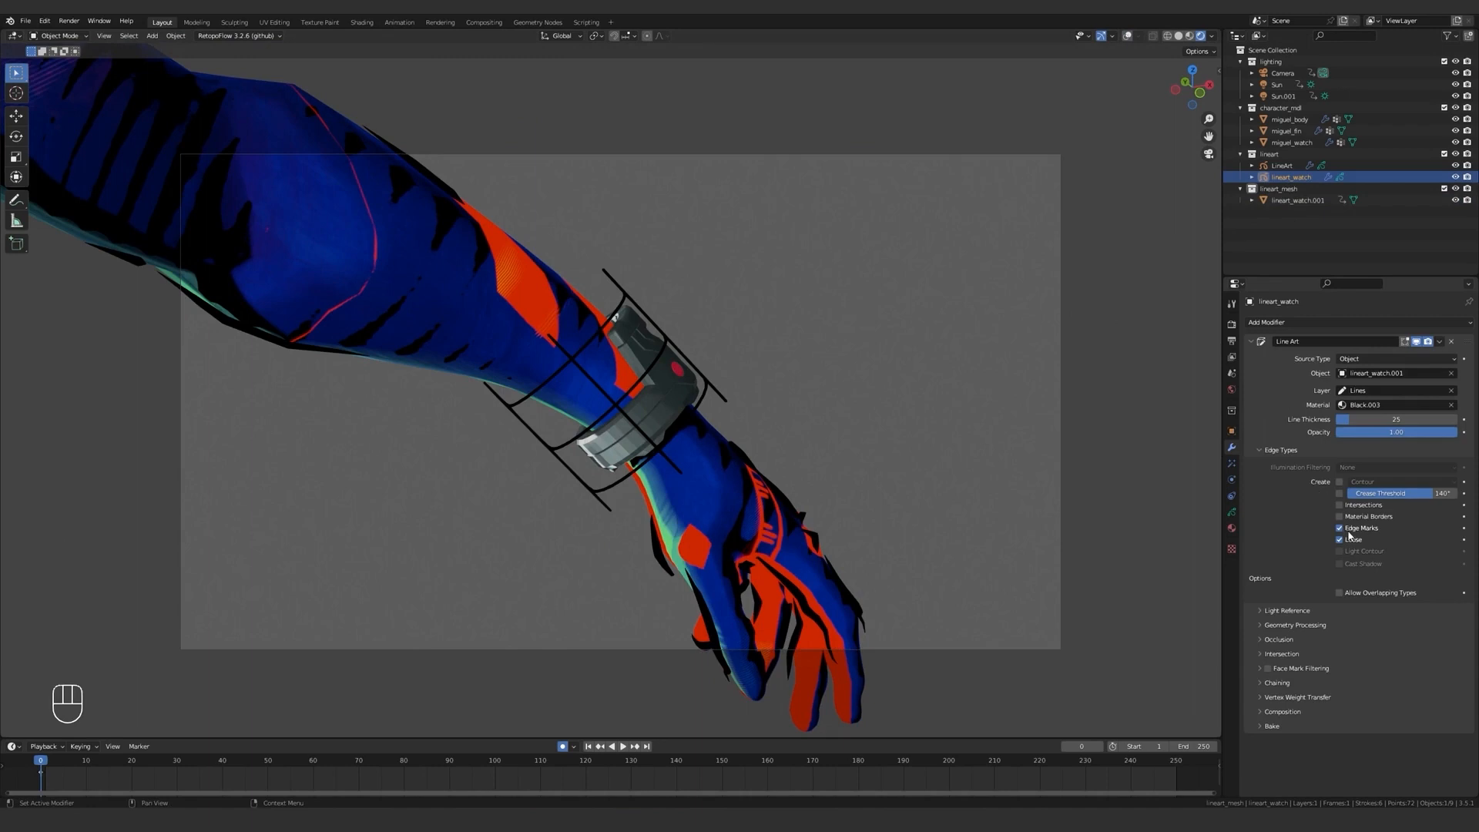
pyautogui.click(1252, 638)
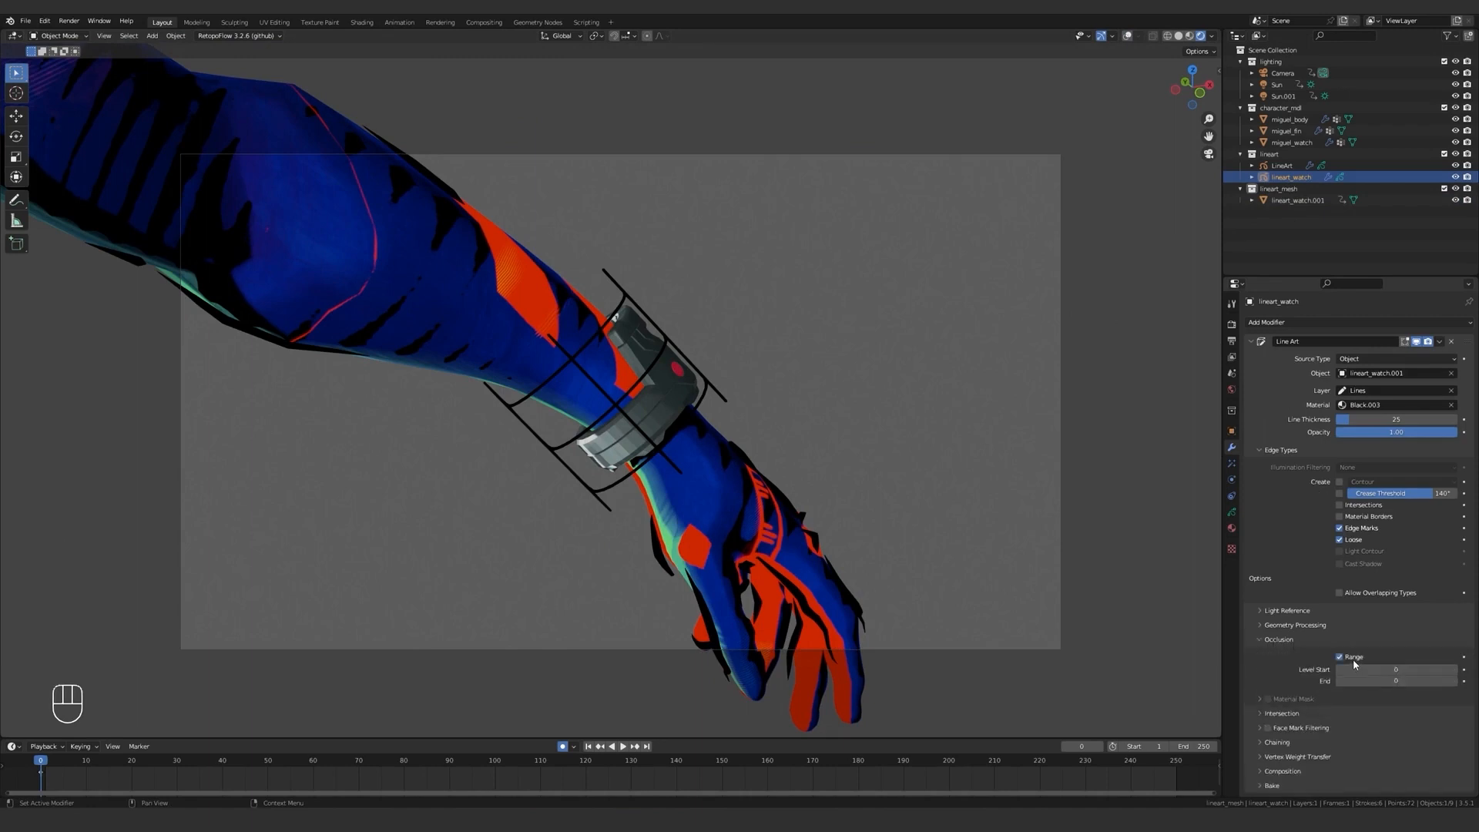
pyautogui.click(1454, 681)
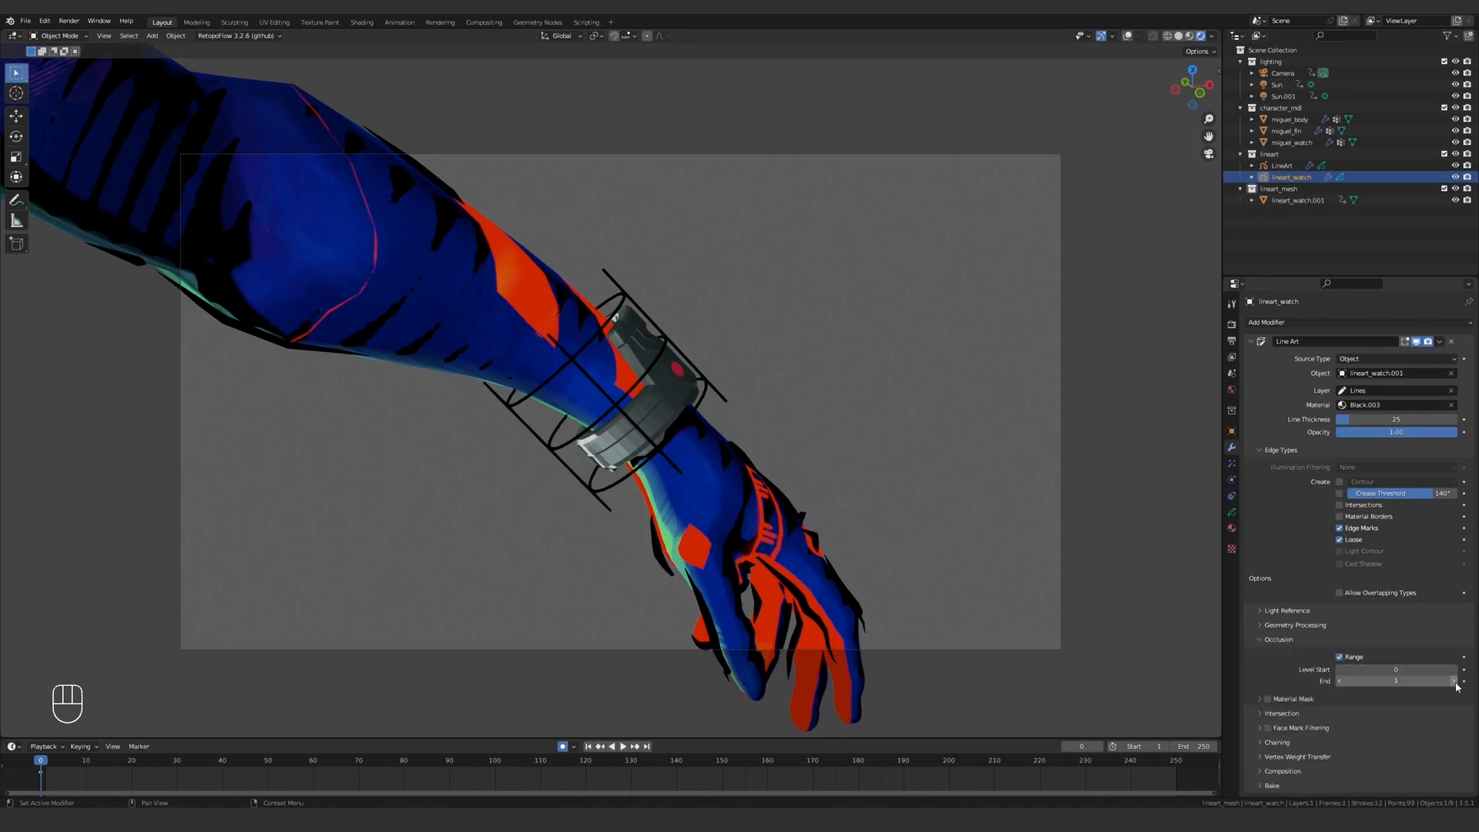
pyautogui.moveTo(835, 488)
pyautogui.mouseDown(button='middle')
pyautogui.moveTo(766, 492)
pyautogui.moveTo(707, 521)
pyautogui.moveTo(777, 508)
pyautogui.moveTo(858, 455)
pyautogui.moveTo(794, 499)
pyautogui.moveTo(832, 474)
pyautogui.mouseUp(button='middle')
pyautogui.click(1260, 340)
# Add a Length modifier to the watch line art and set its Start and End to 0.
pyautogui.click(1276, 323)
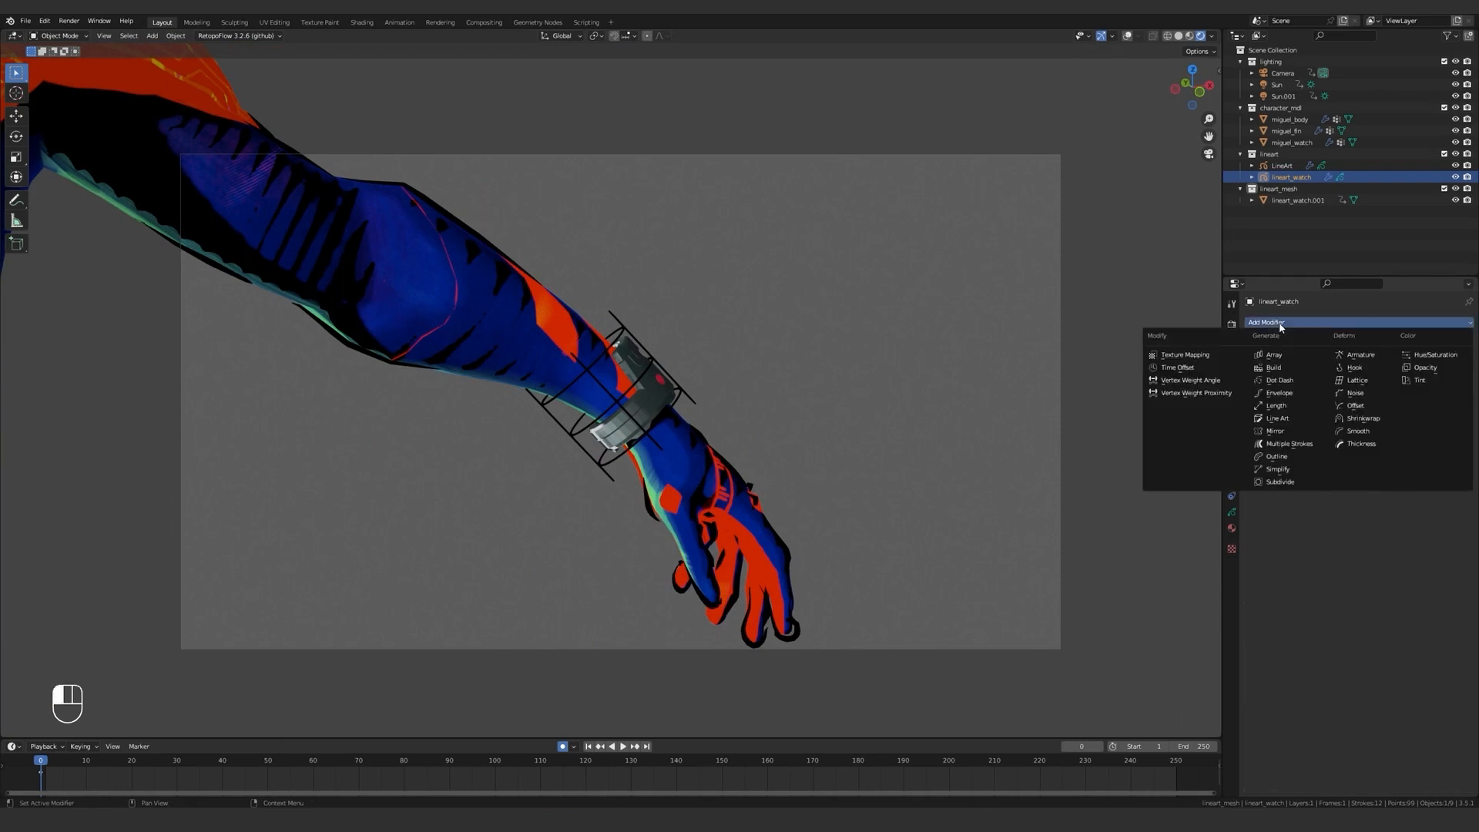
pyautogui.click(1276, 405)
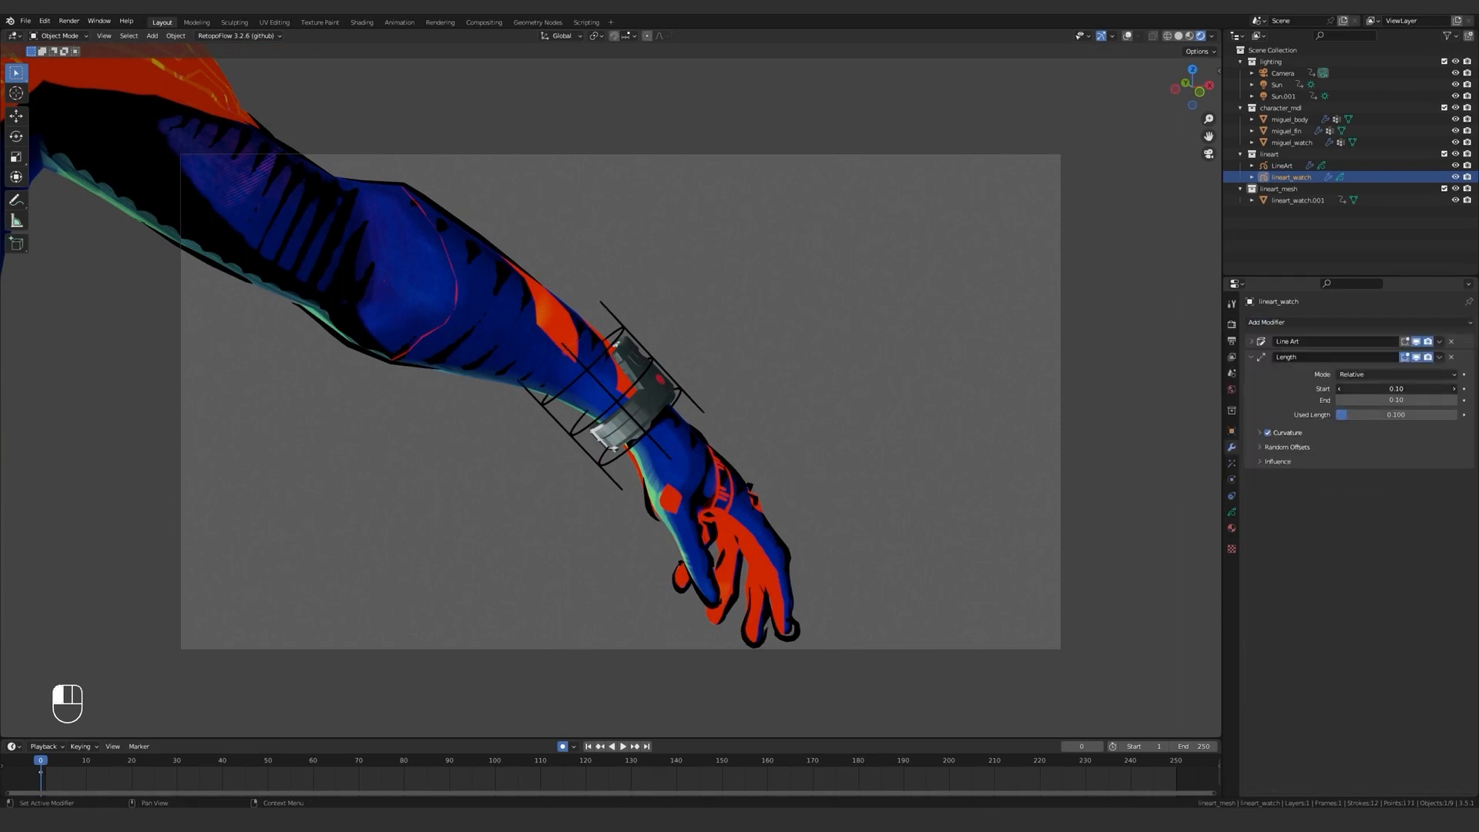
pyautogui.press('Return')
pyautogui.click(1395, 400)
pyautogui.write('0')
pyautogui.press('Return')
# Set the Length modifier's Random Offset Start and Random Offset End to -0.1.
pyautogui.click(1301, 448)
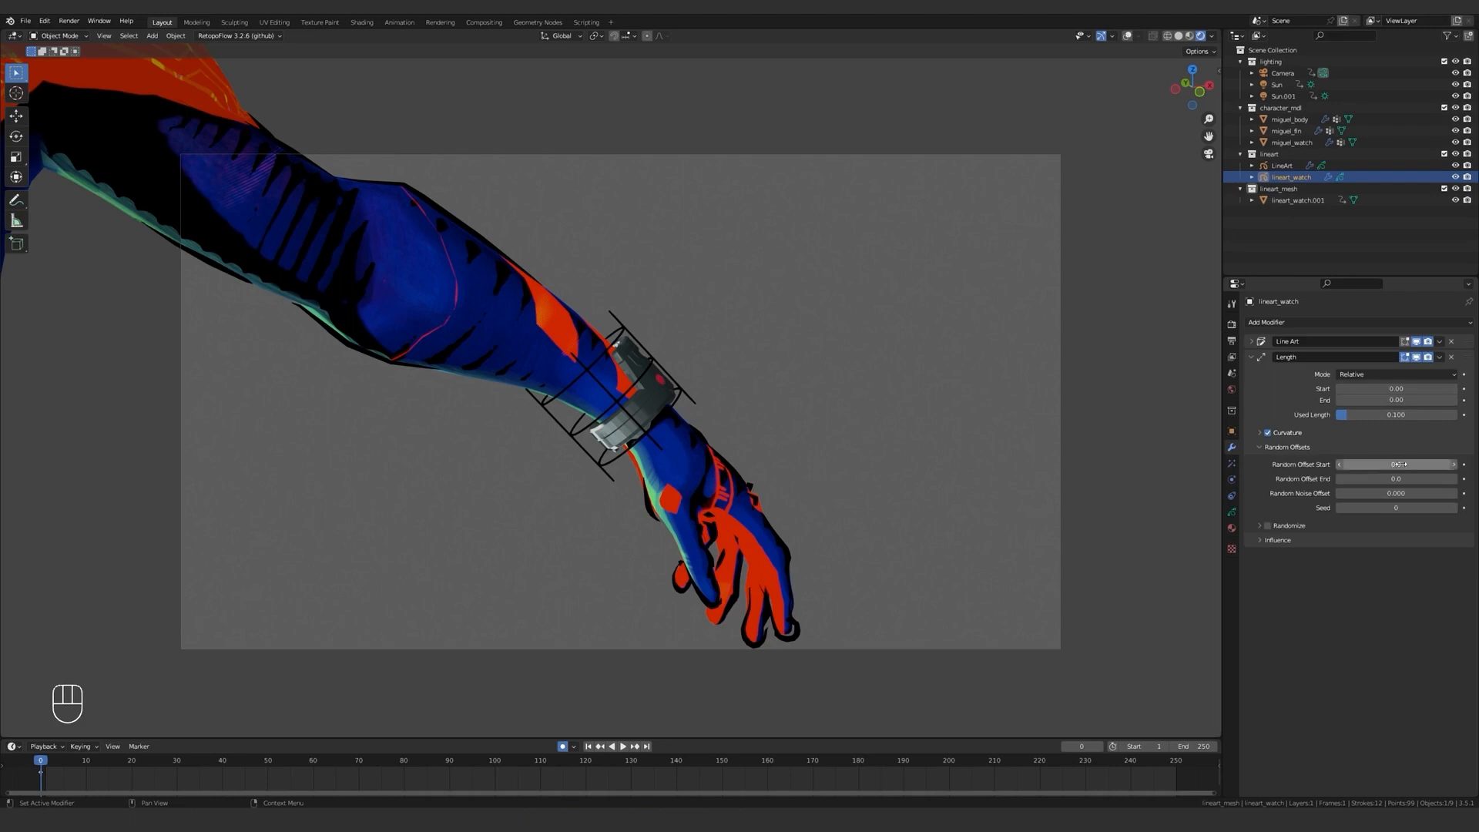
pyautogui.click(1396, 465)
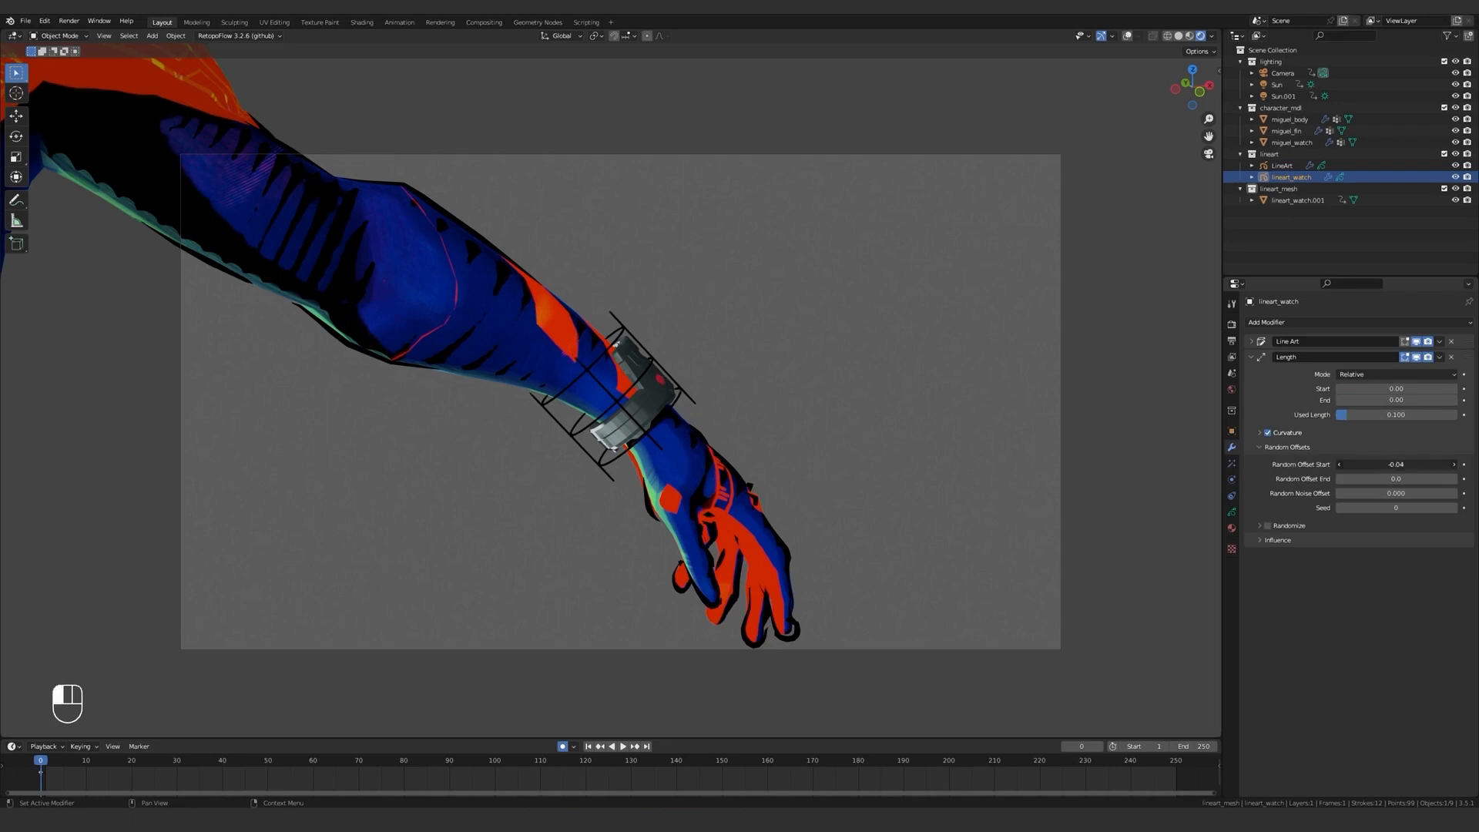
pyautogui.moveTo(828, 358)
pyautogui.mouseDown(button='middle')
pyautogui.moveTo(807, 366)
pyautogui.moveTo(841, 378)
pyautogui.mouseUp(button='middle')
pyautogui.moveTo(1414, 464); pyautogui.dragTo(1375, 479)
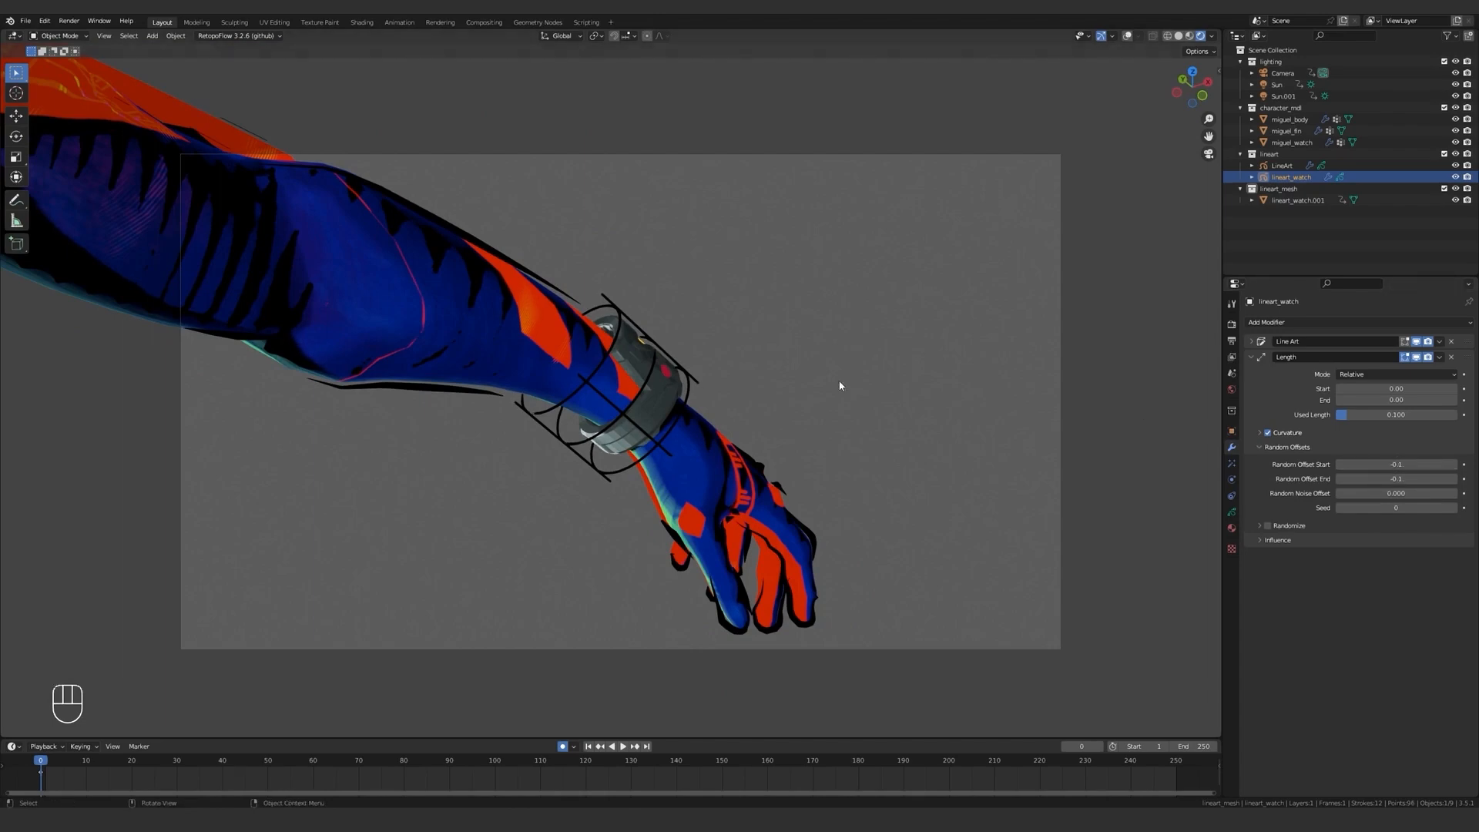
pyautogui.moveTo(835, 386); pyautogui.dragTo(534, 390, button='middle')
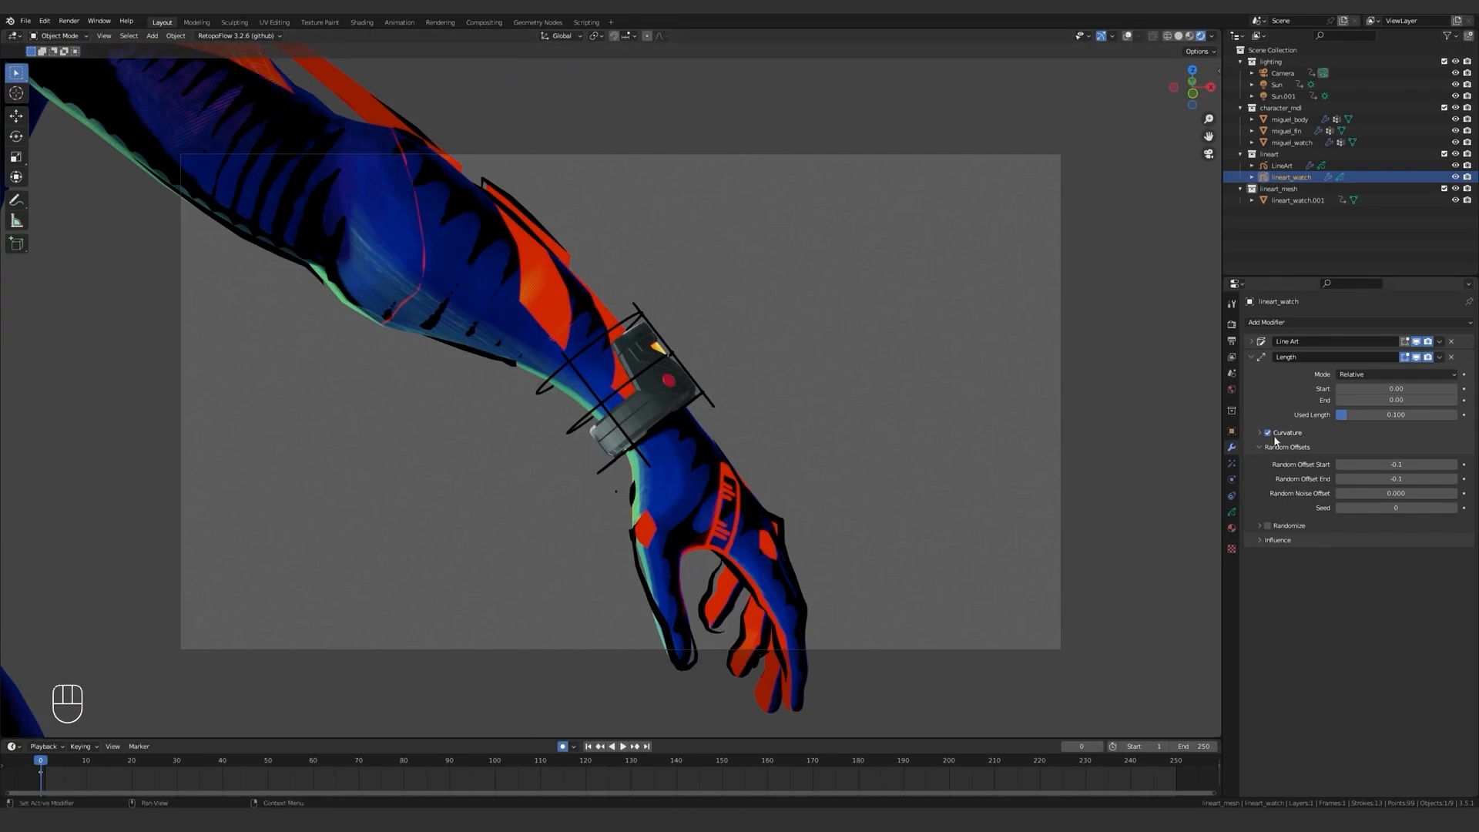
# Set the End level of the Line Art modifier's occlusion range to 2.
pyautogui.click(1263, 343)
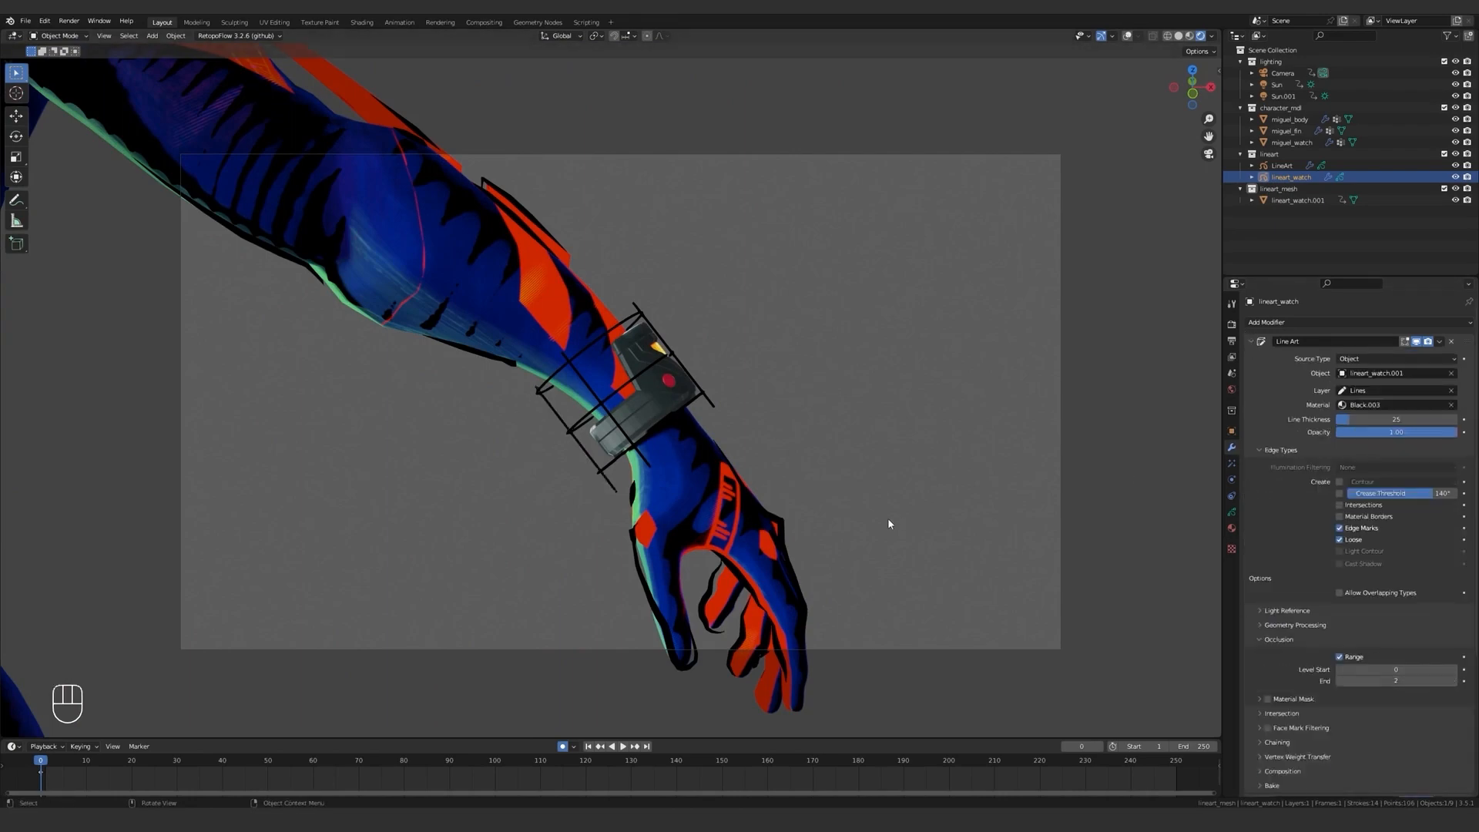
pyautogui.moveTo(887, 518)
pyautogui.mouseDown(button='middle')
pyautogui.moveTo(876, 534)
pyautogui.moveTo(830, 538)
pyautogui.moveTo(873, 525)
pyautogui.mouseUp(button='middle')
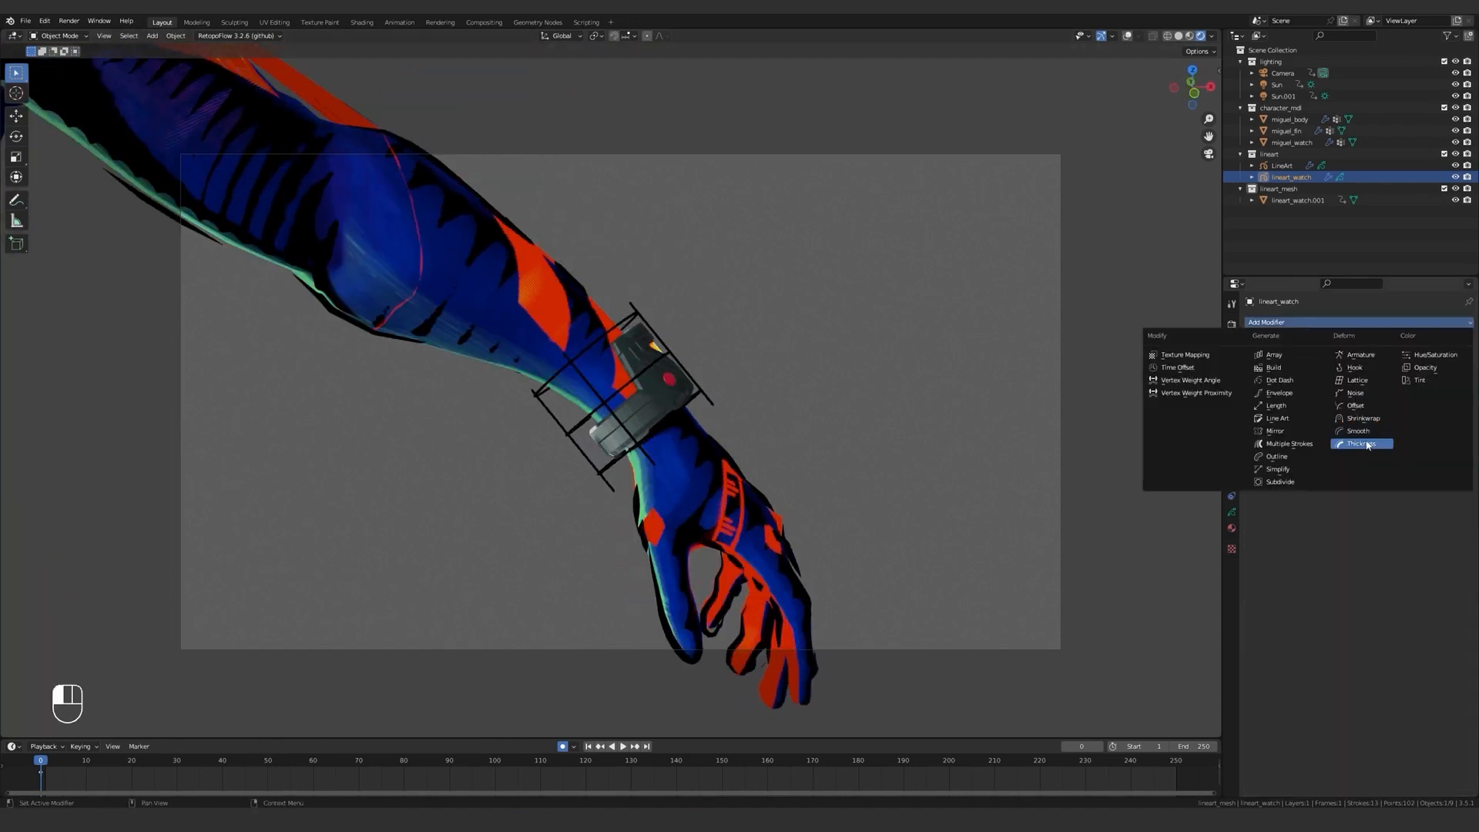
# Add a Thickness modifier to the watch line art with an arched custom curve and a Thickness Factor of 15.
pyautogui.click(1342, 486)
pyautogui.click(1272, 423)
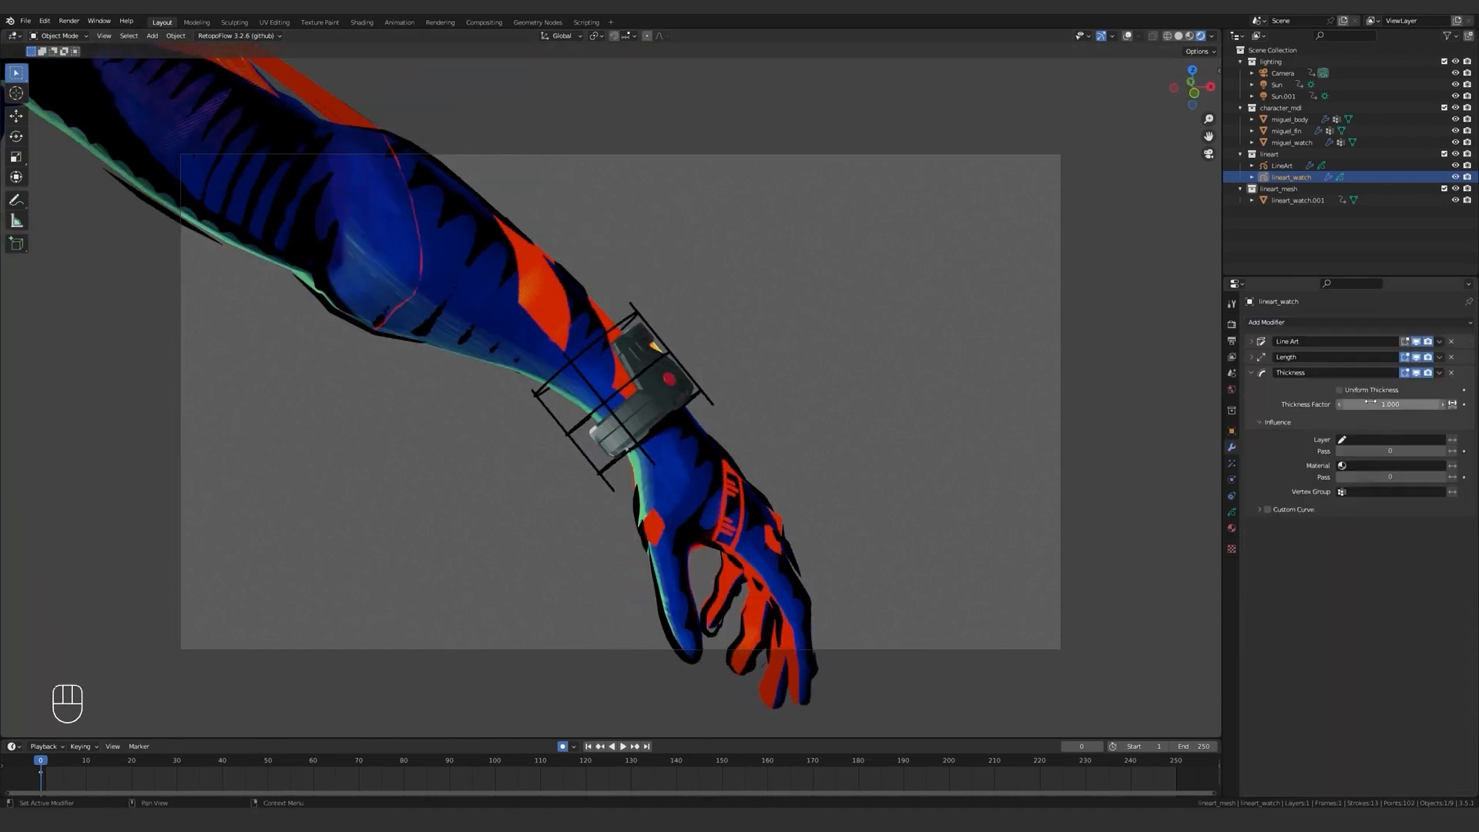
pyautogui.click(1318, 511)
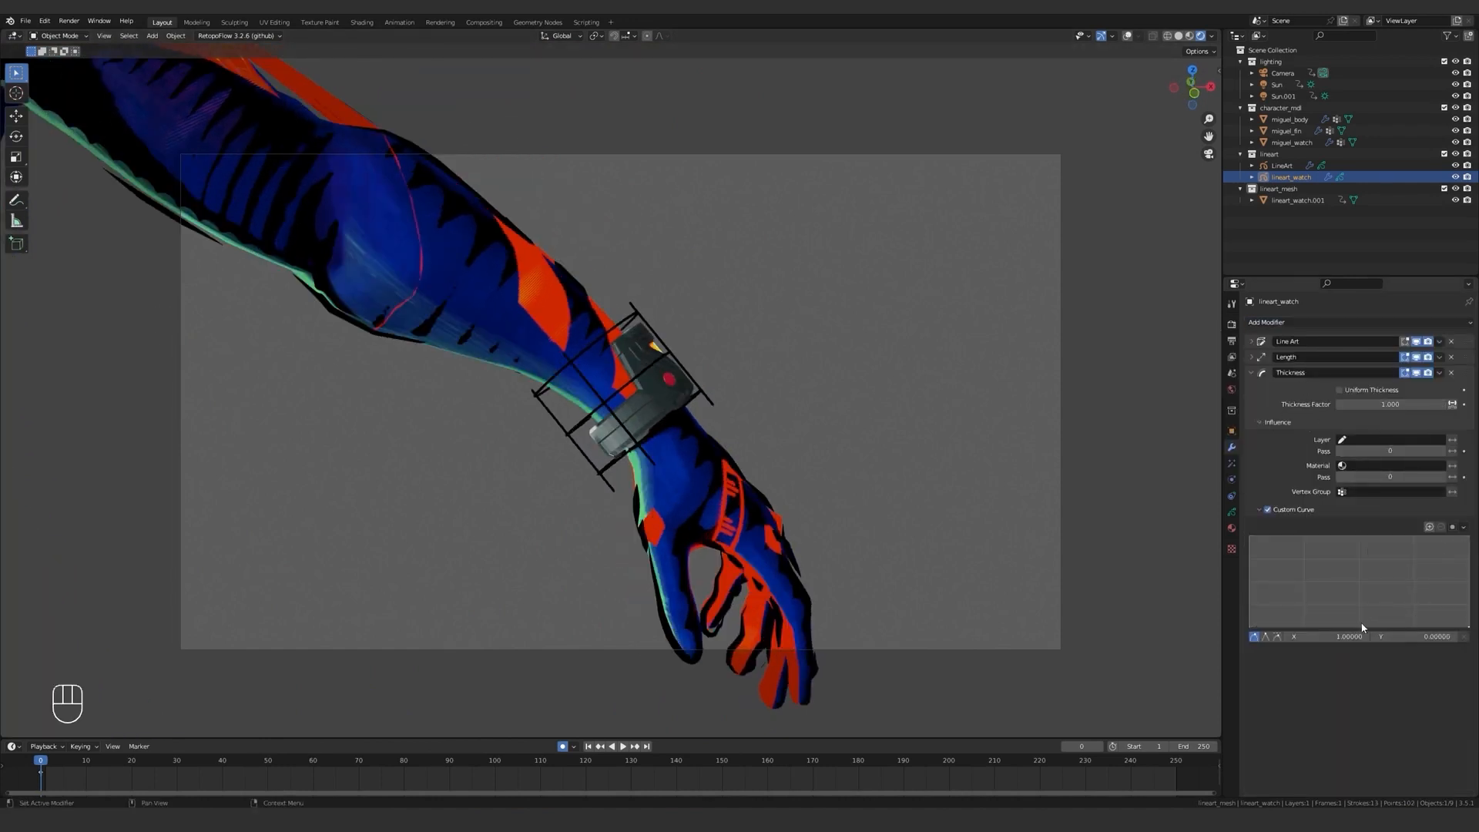
pyautogui.moveTo(1361, 627); pyautogui.dragTo(1363, 577)
pyautogui.moveTo(1356, 404); pyautogui.dragTo(1404, 404)
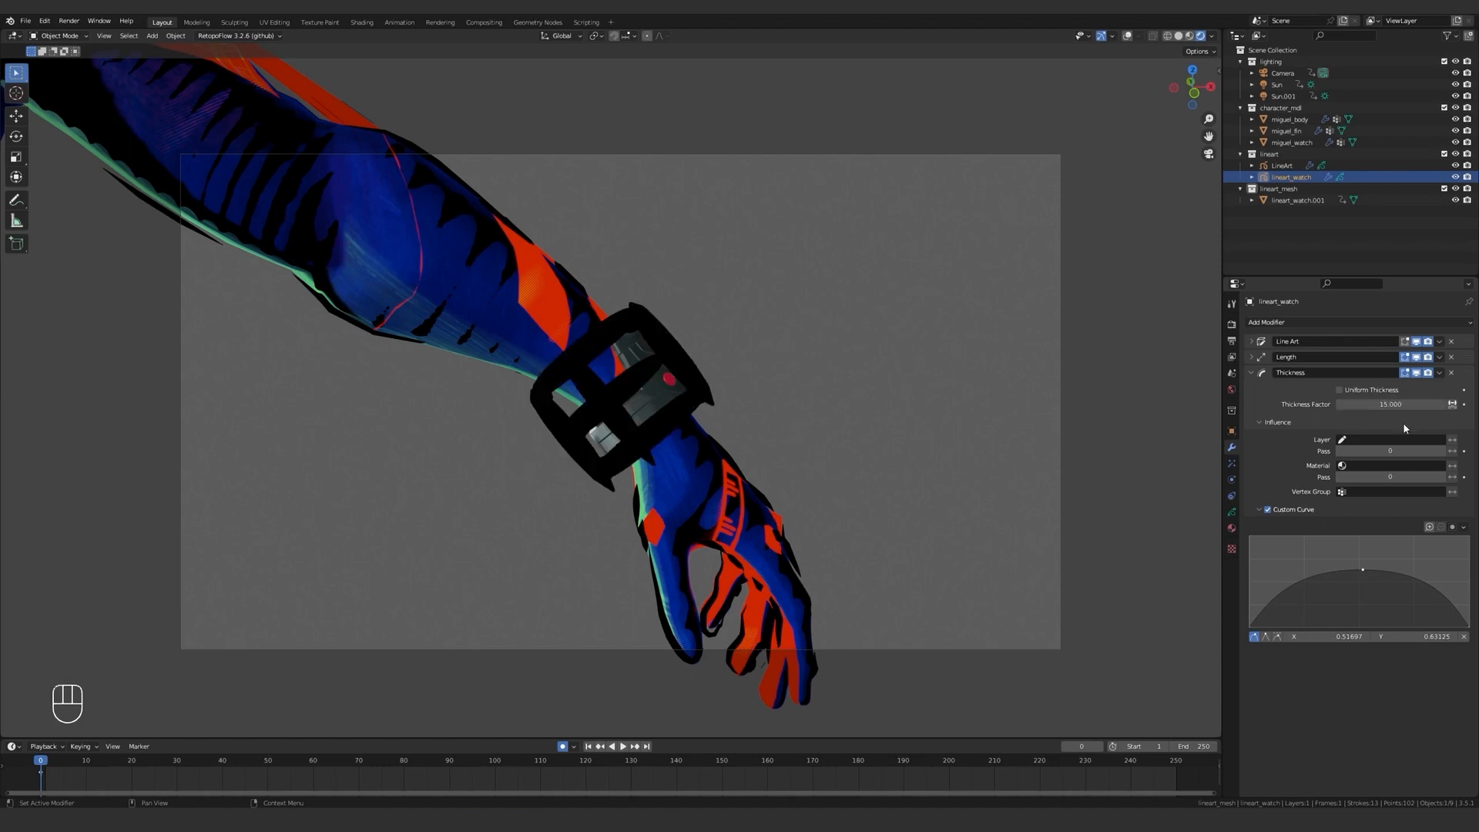
# Set the watch Line Art modifier's Line Thickness to 5.
pyautogui.click(1263, 341)
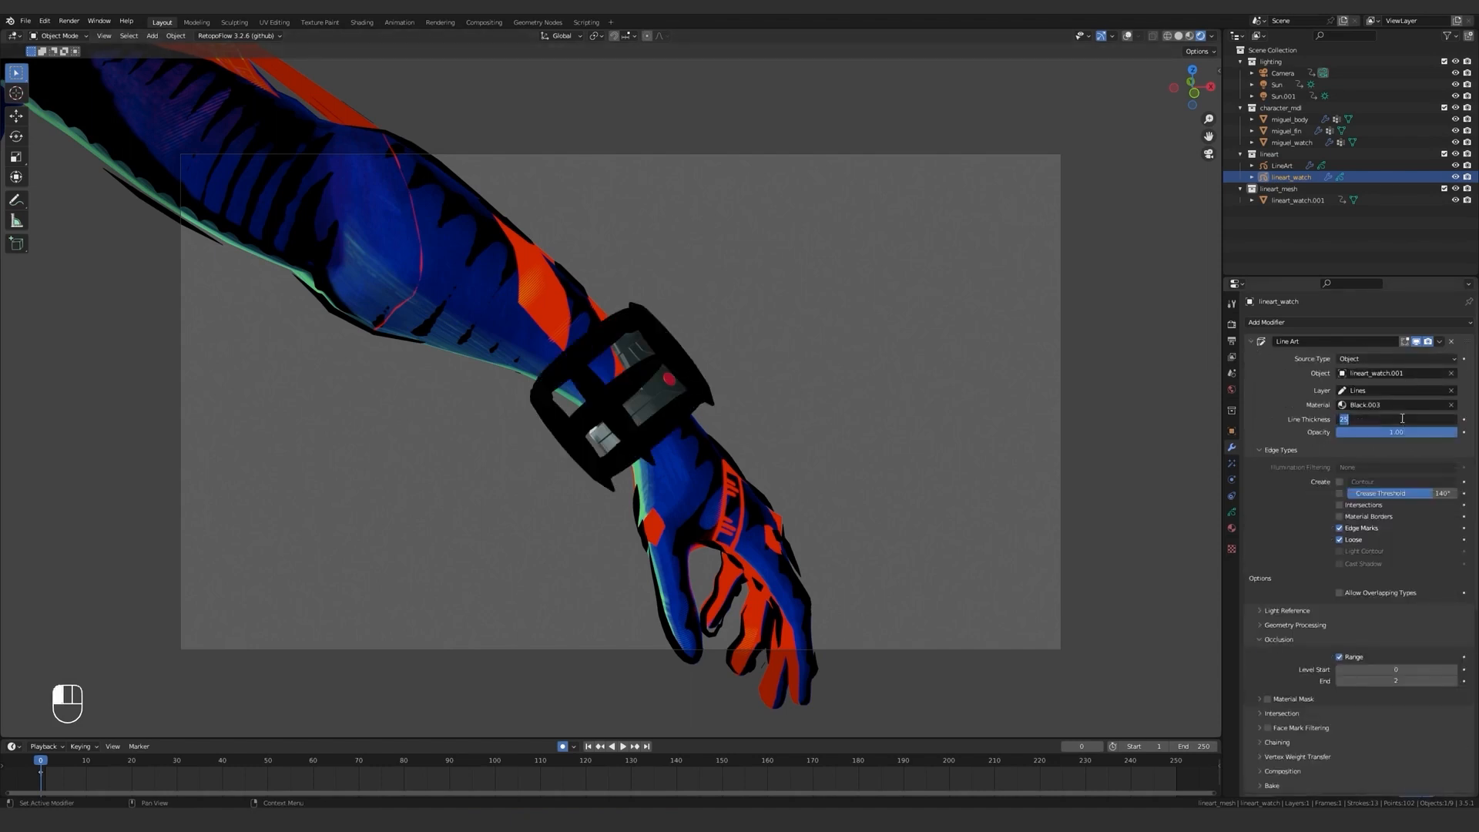
pyautogui.write('5')
pyautogui.press('Return')
pyautogui.click(1254, 342)
# Try Thickness Factors of 5, 10 and slightly below 10 on the watch lines.
pyautogui.click(1394, 404)
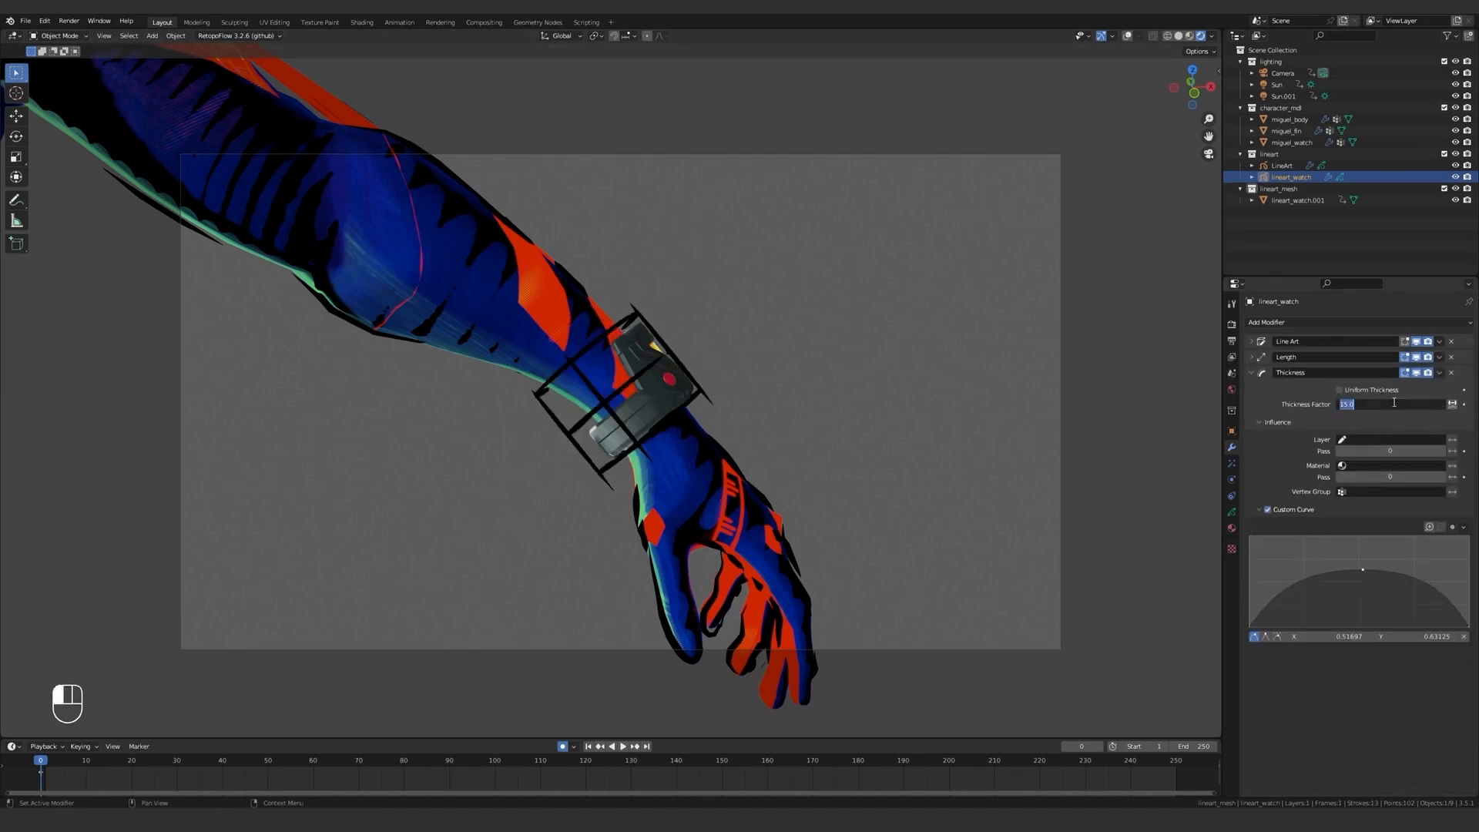
pyautogui.write('5')
pyautogui.press('Return')
pyautogui.click(1396, 405)
pyautogui.write('10')
pyautogui.press('Return')
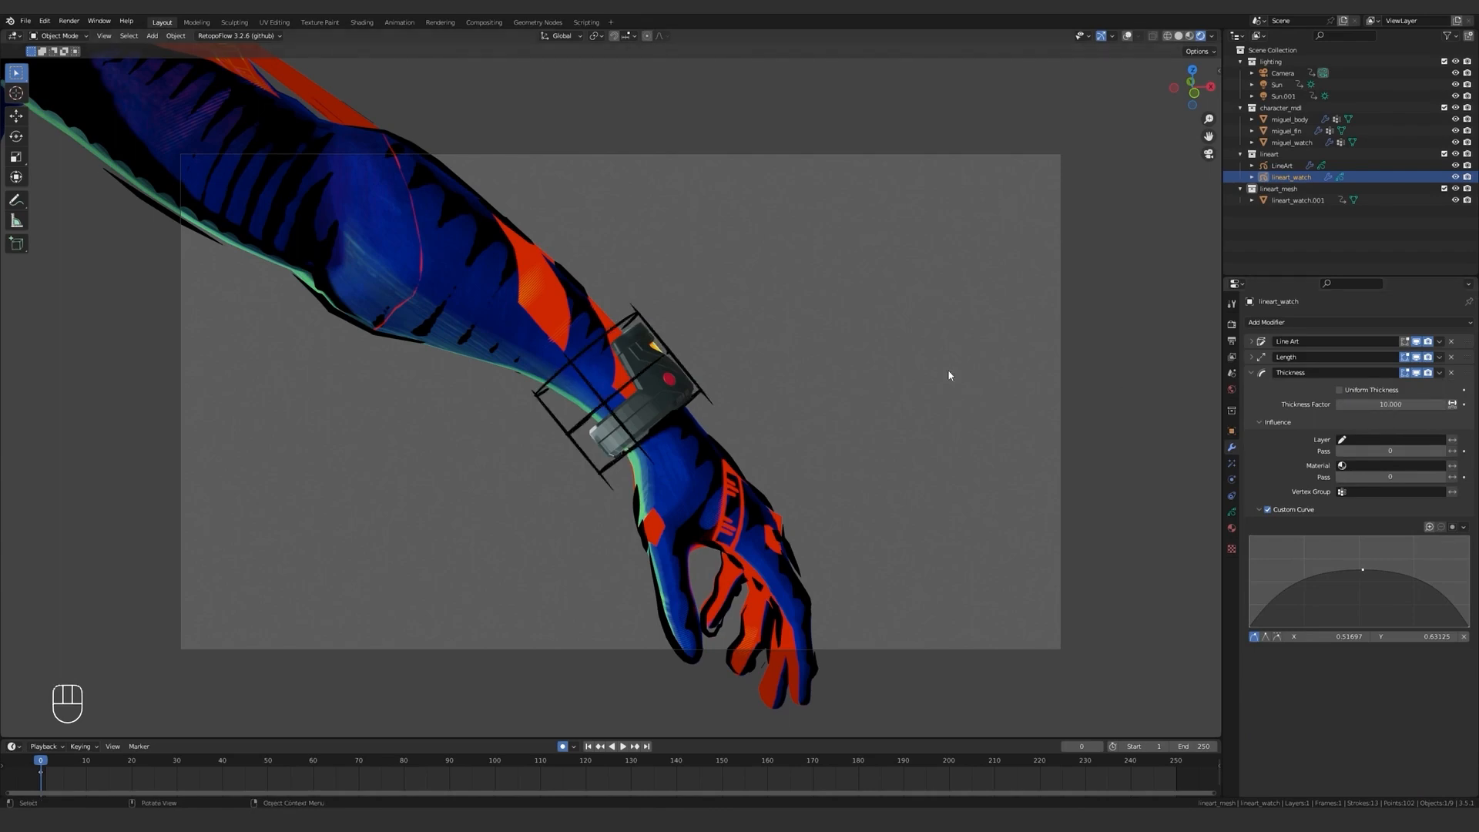
pyautogui.moveTo(955, 385)
pyautogui.mouseDown(button='middle')
pyautogui.moveTo(913, 418)
pyautogui.moveTo(959, 401)
pyautogui.mouseUp(button='middle')
pyautogui.moveTo(1406, 404); pyautogui.dragTo(1397, 404)
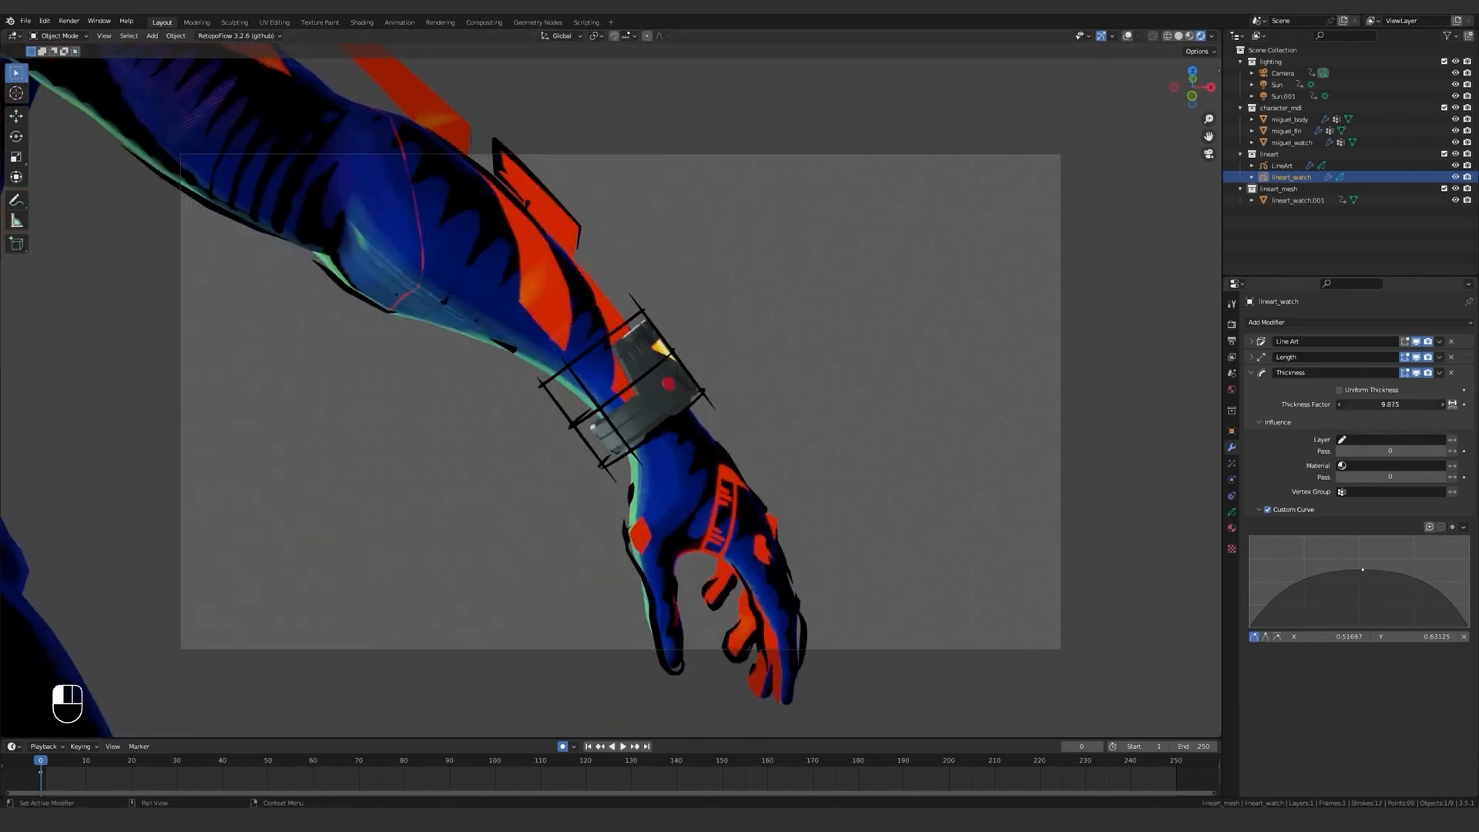
# Try Thickness Factors of 5, 7 and 8 on the watch lines and check them from another angle.
pyautogui.click(1397, 405)
pyautogui.write('5')
pyautogui.press('Return')
pyautogui.click(1398, 408)
pyautogui.write('7')
pyautogui.press('Return')
pyautogui.click(1396, 406)
pyautogui.write('8')
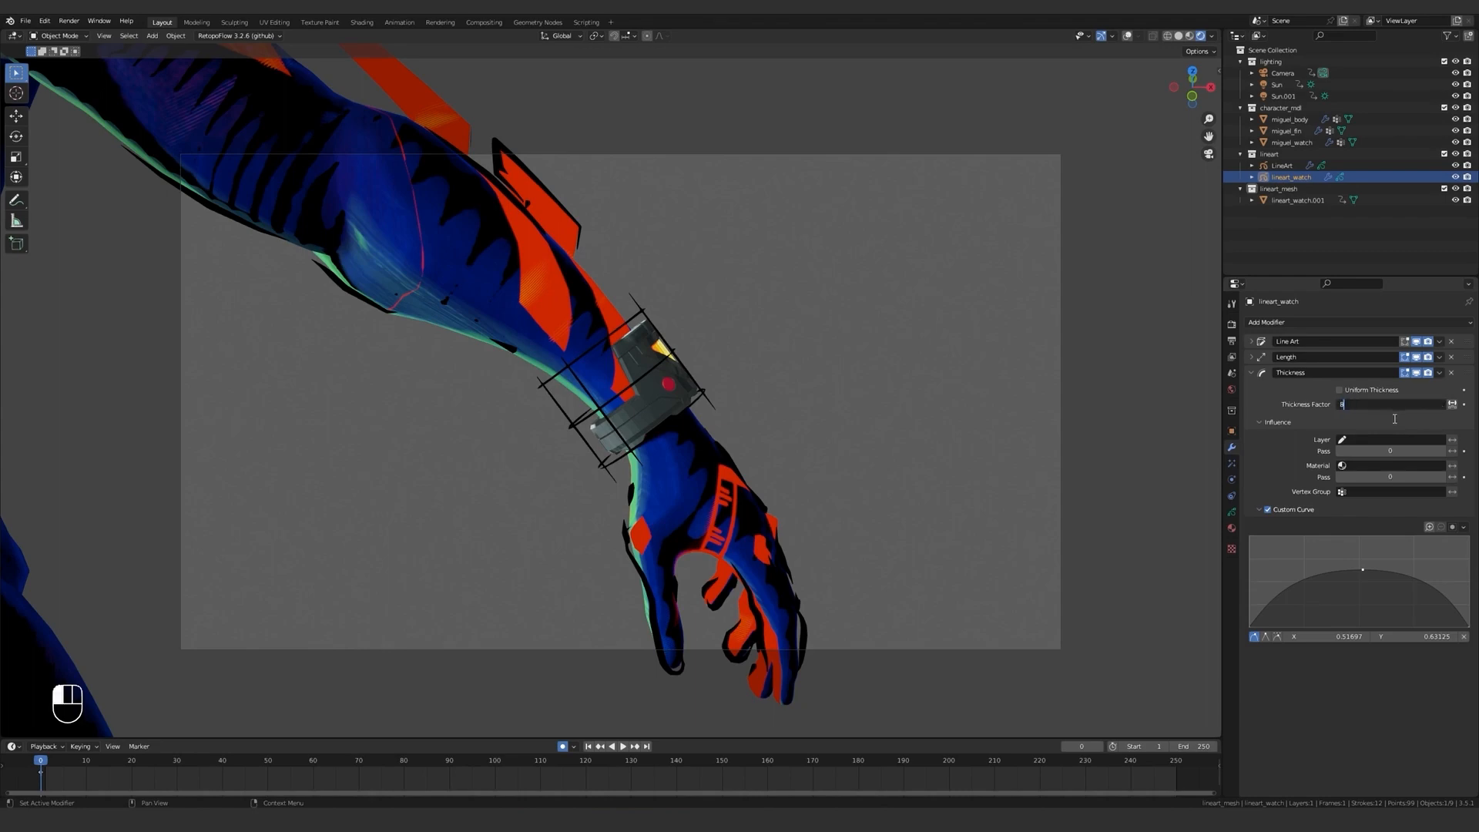
pyautogui.press('Return')
pyautogui.scroll(-3, 779, 432)
pyautogui.scroll(3, 858, 410)
pyautogui.moveTo(779, 432)
pyautogui.mouseDown(button='middle')
pyautogui.moveTo(858, 410)
pyautogui.moveTo(799, 413)
pyautogui.mouseUp(button='middle')
pyautogui.click(1251, 373)
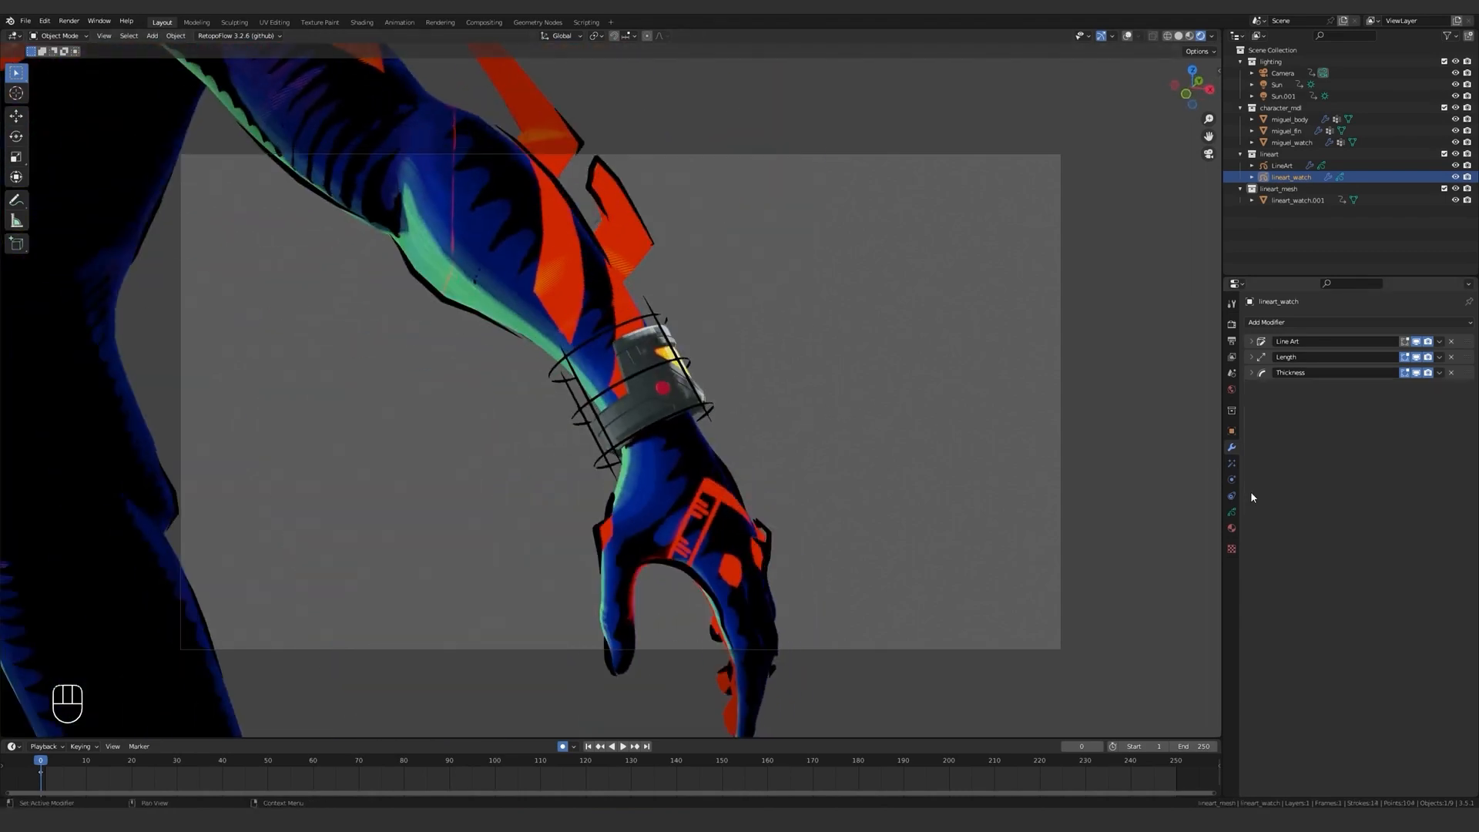
# Change the stroke Base Color of the Black.003 material to white by raising its Value to 1.
pyautogui.click(1230, 529)
pyautogui.click(1388, 508)
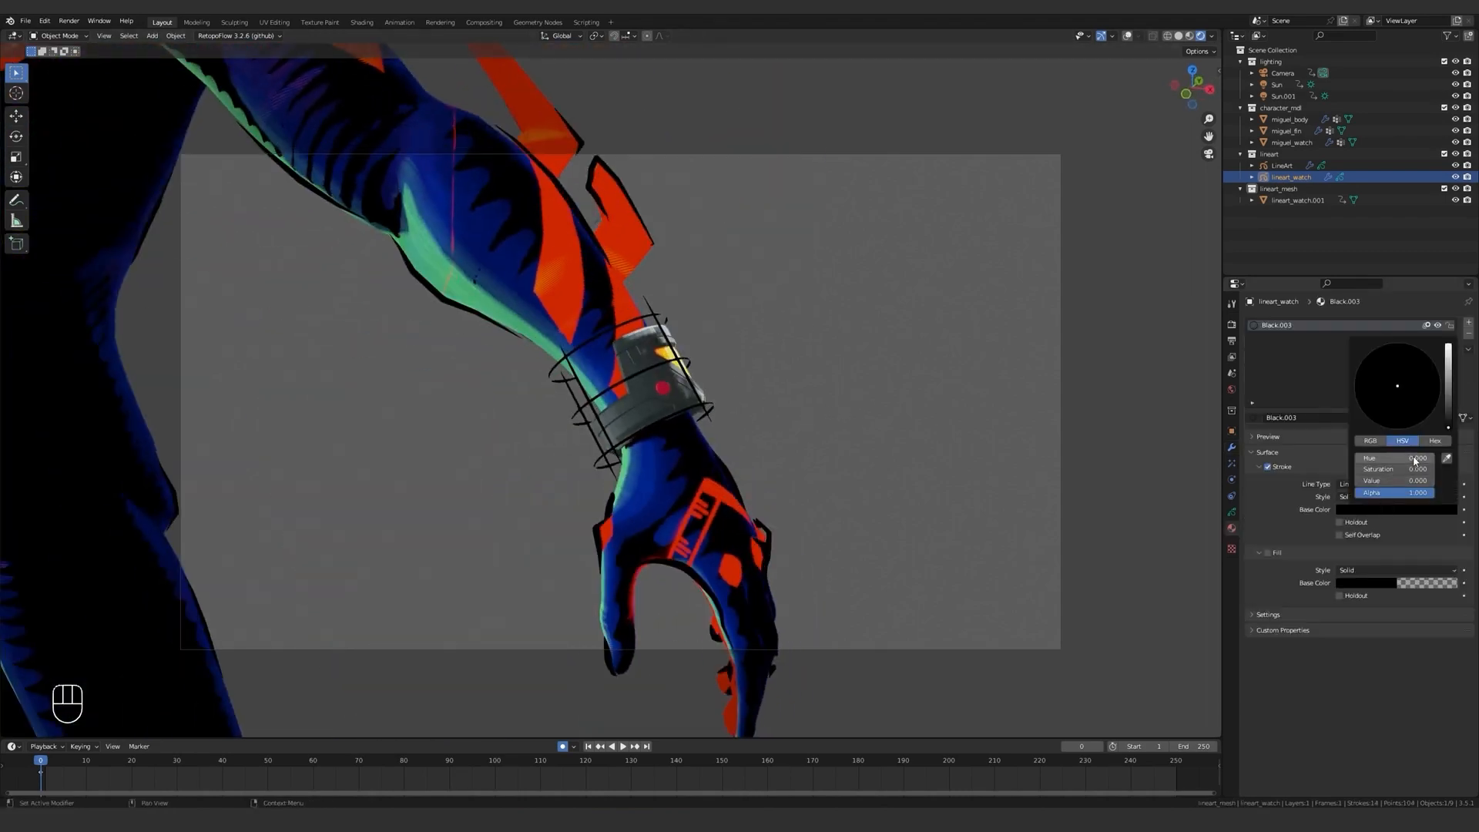
pyautogui.moveTo(1451, 397); pyautogui.dragTo(1448, 346)
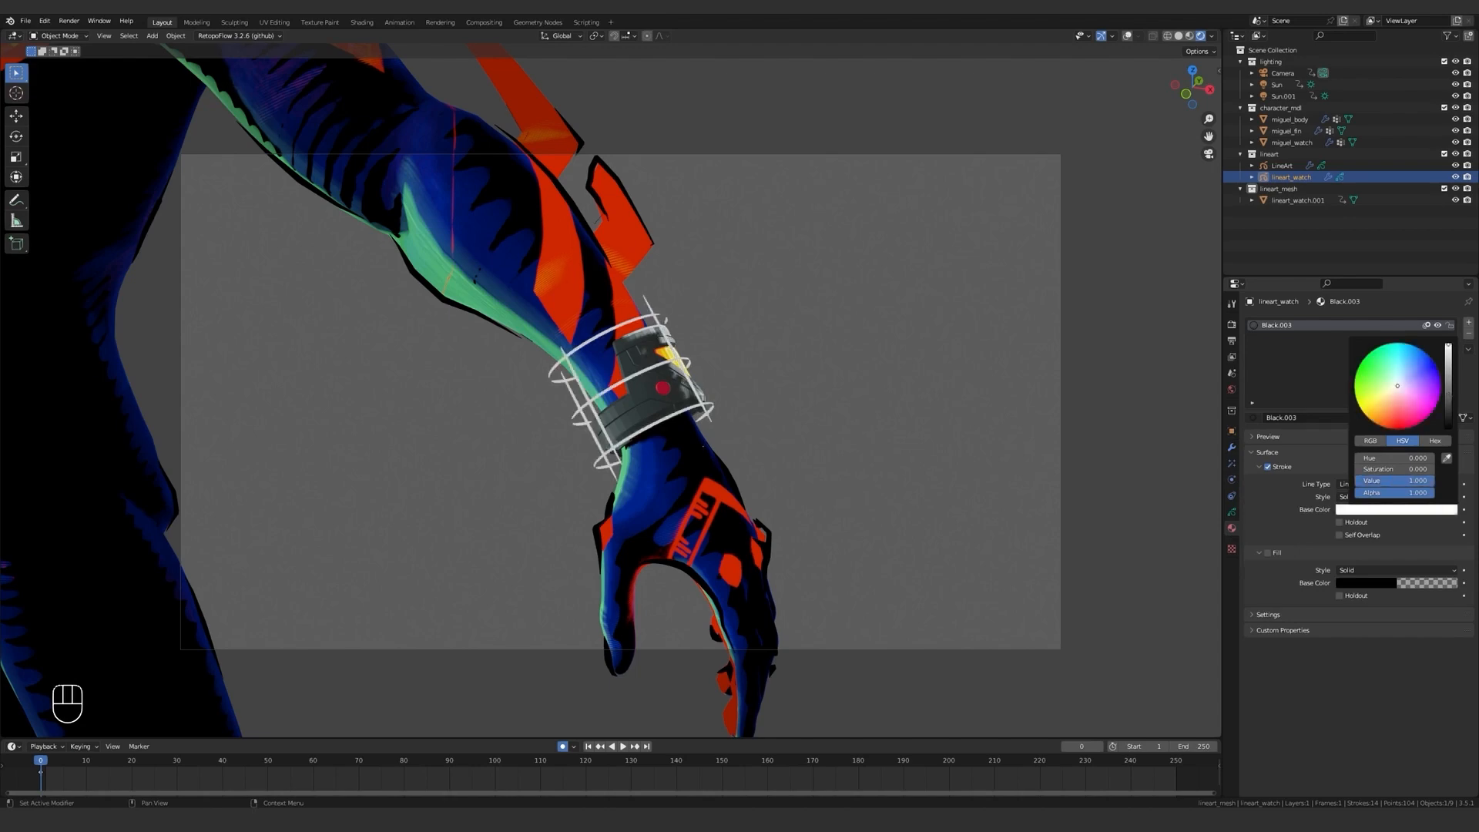
pyautogui.moveTo(1000, 386); pyautogui.dragTo(838, 384, button='middle')
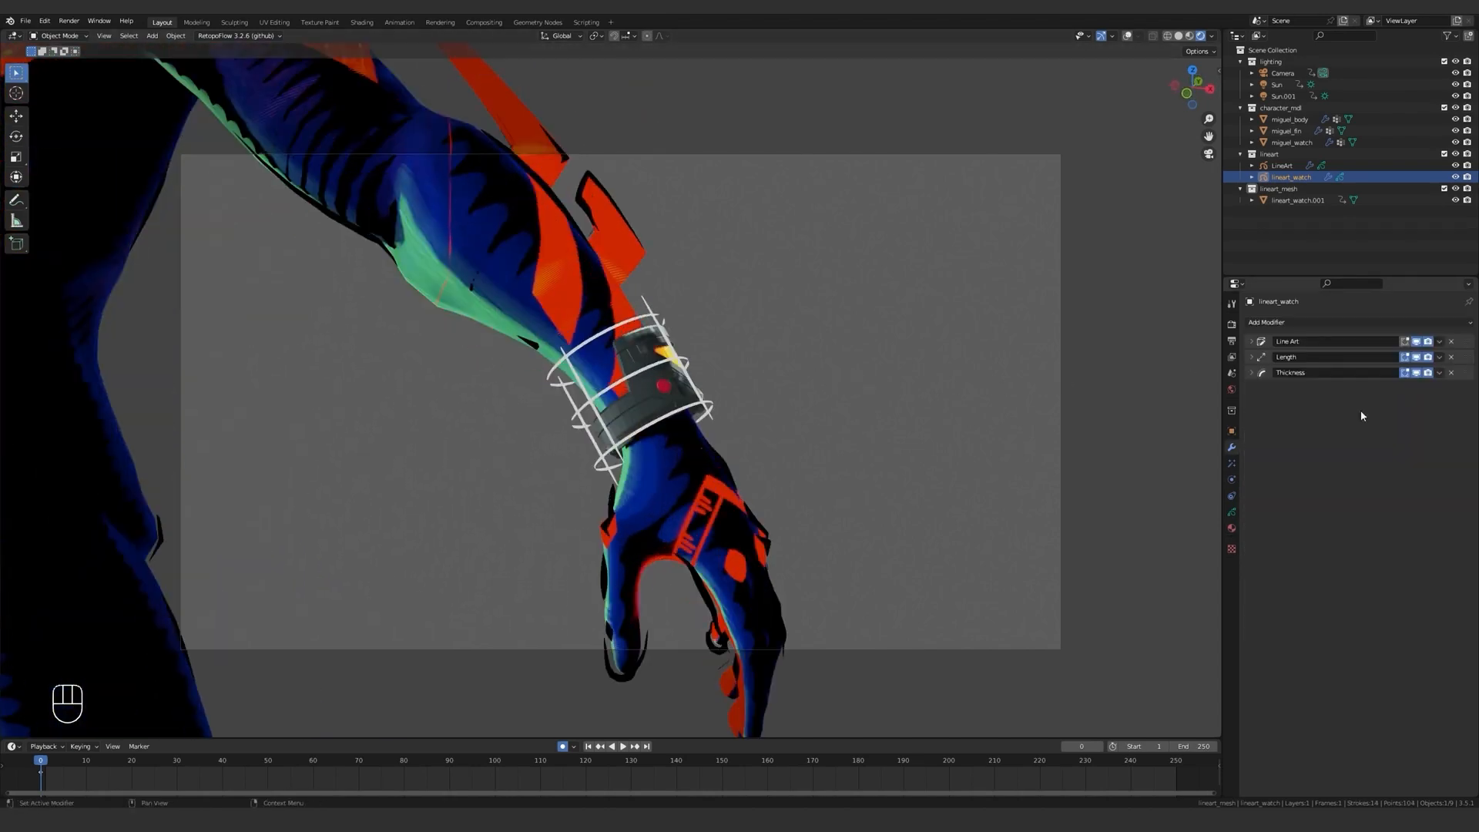
# Reduce the Thickness modifier's Thickness Factor to 6, and finally to 5.
pyautogui.click(1253, 373)
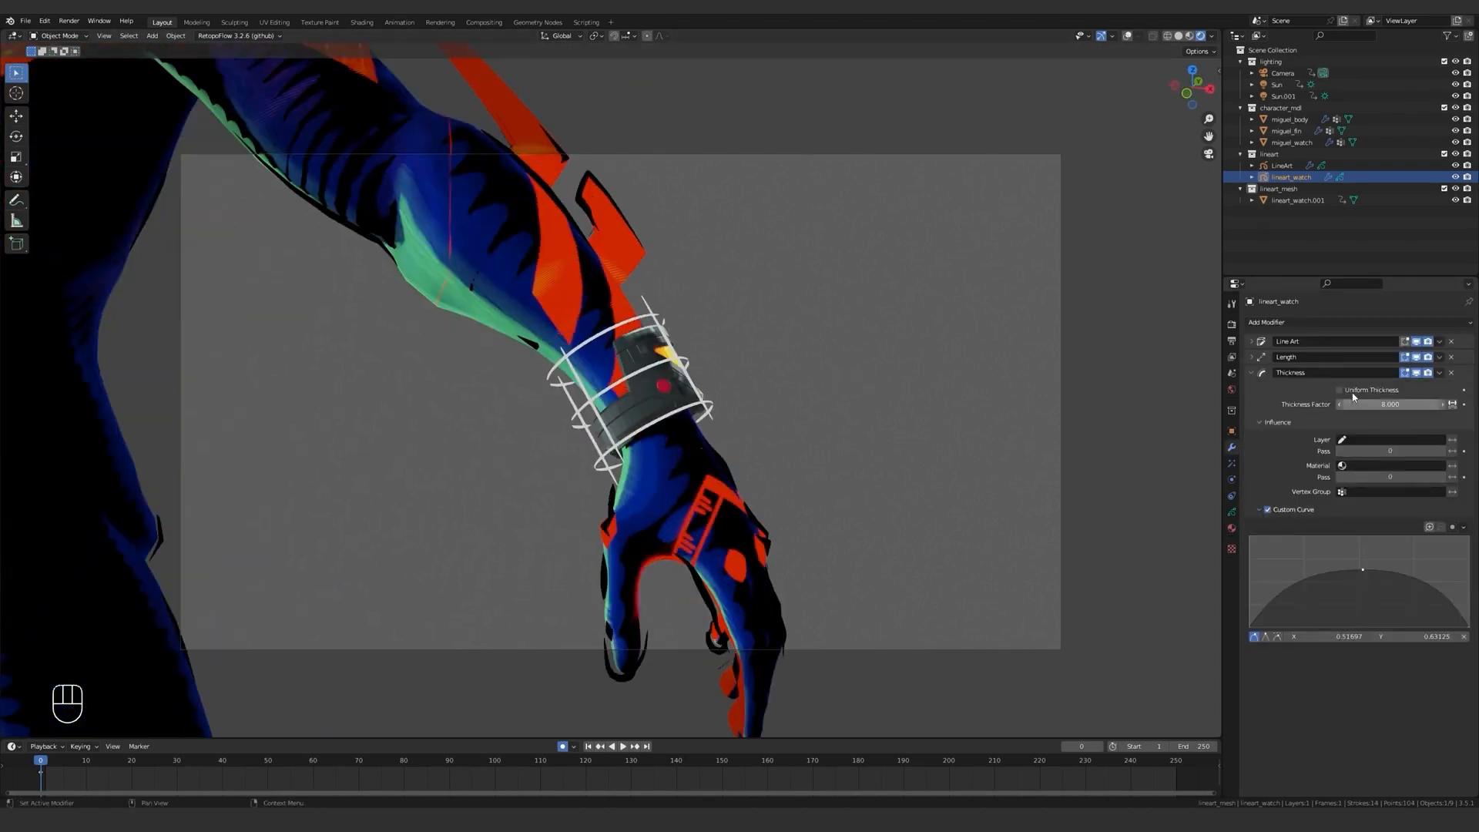
pyautogui.click(1390, 404)
pyautogui.write('6')
pyautogui.press('Return')
pyautogui.click(1391, 404)
pyautogui.write('5')
pyautogui.press('Return')
# Deselect the watch line art and lower its Line Art modifier's Opacity to about 0.18.
pyautogui.scroll(-3, 833, 433)
pyautogui.click(727, 397)
pyautogui.moveTo(727, 397); pyautogui.dragTo(839, 409, button='middle')
pyautogui.scroll(2, 795, 409)
pyautogui.click(1250, 342)
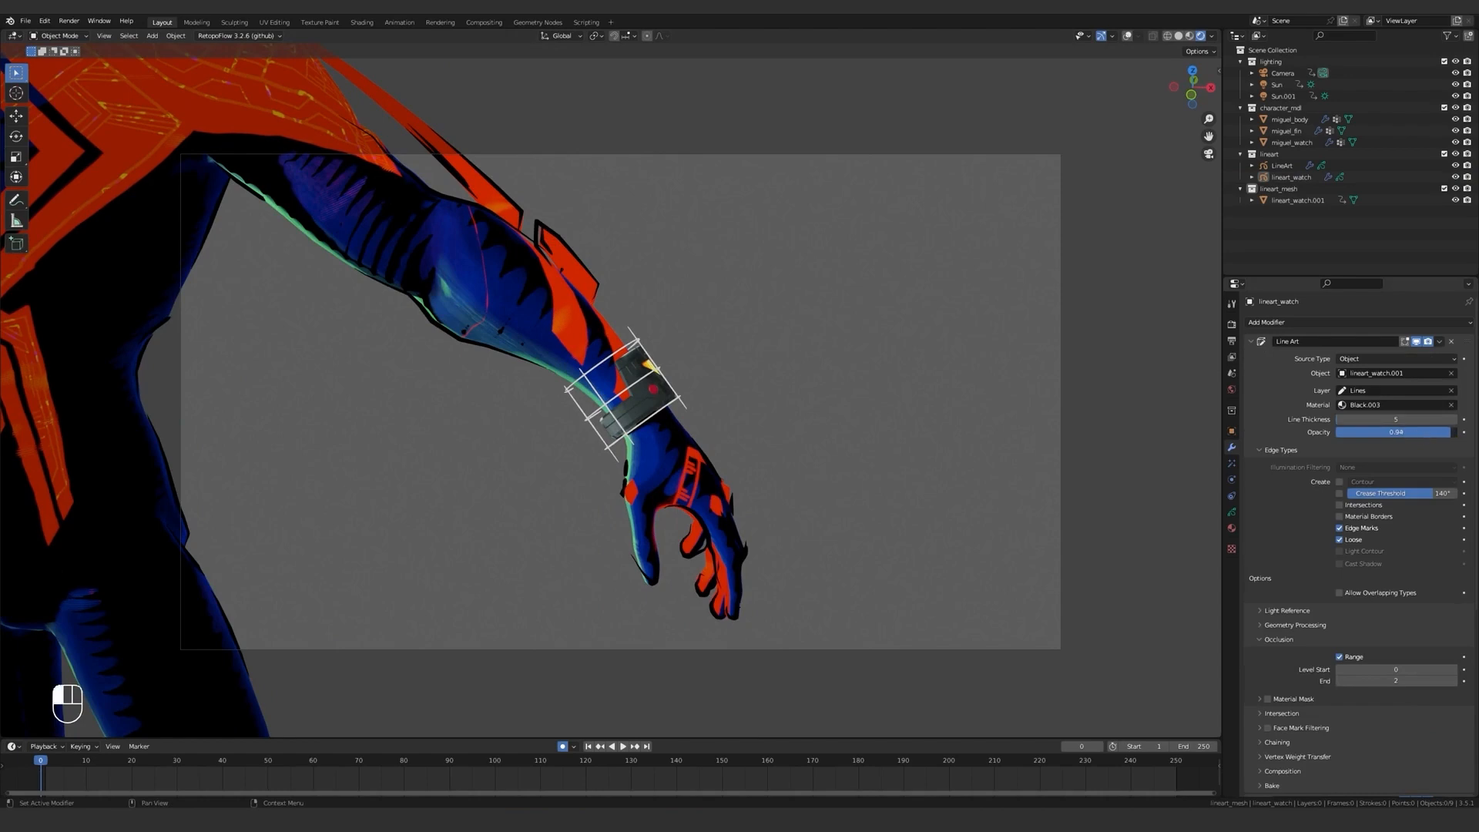
pyautogui.moveTo(1395, 431)
pyautogui.mouseDown()
pyautogui.moveTo(1338, 431)
pyautogui.moveTo(1352, 431)
pyautogui.mouseUp()
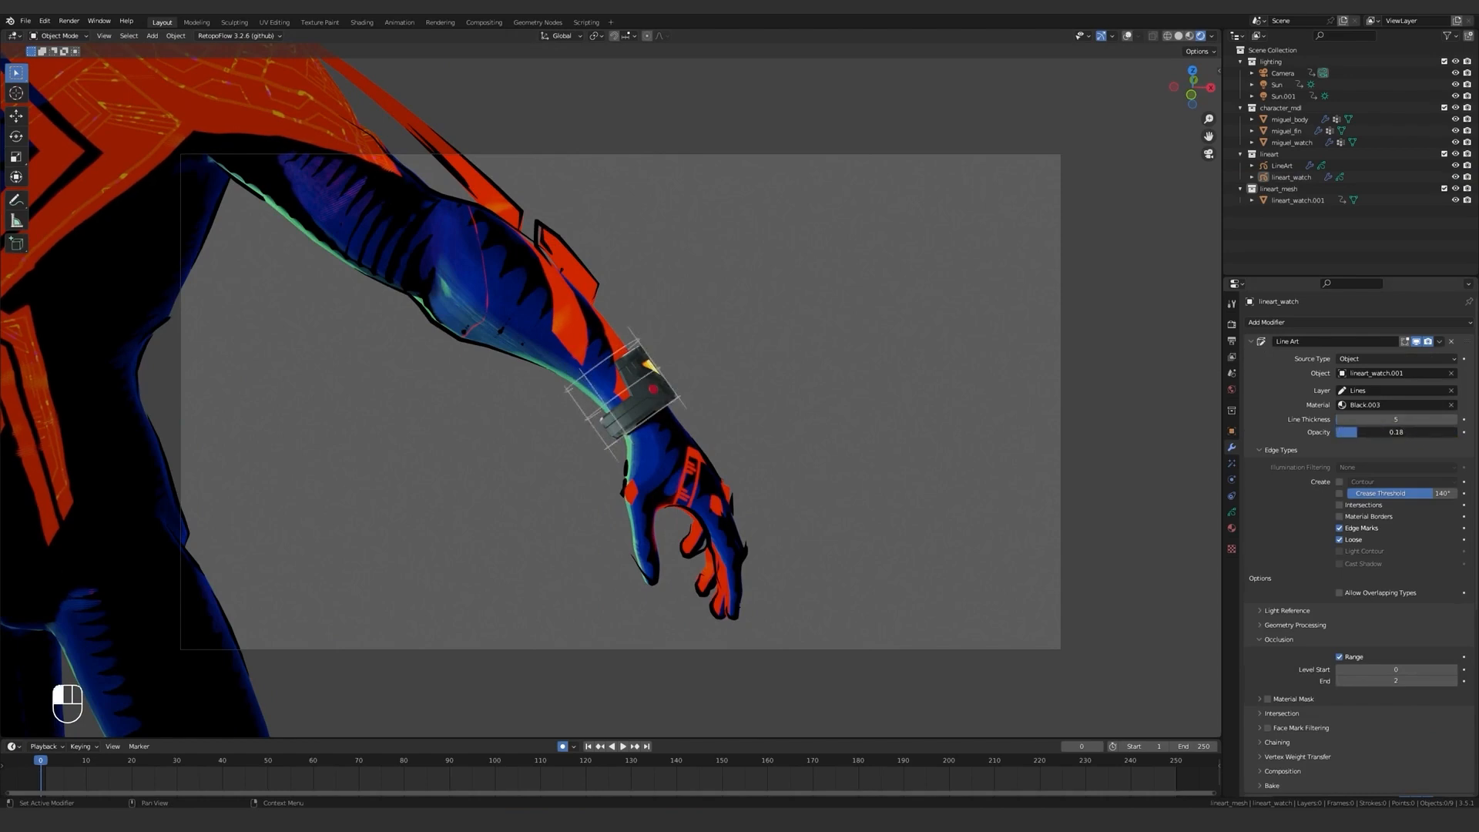
pyautogui.click(1289, 120)
pyautogui.moveTo(510, 382); pyautogui.dragTo(585, 385, button='middle')
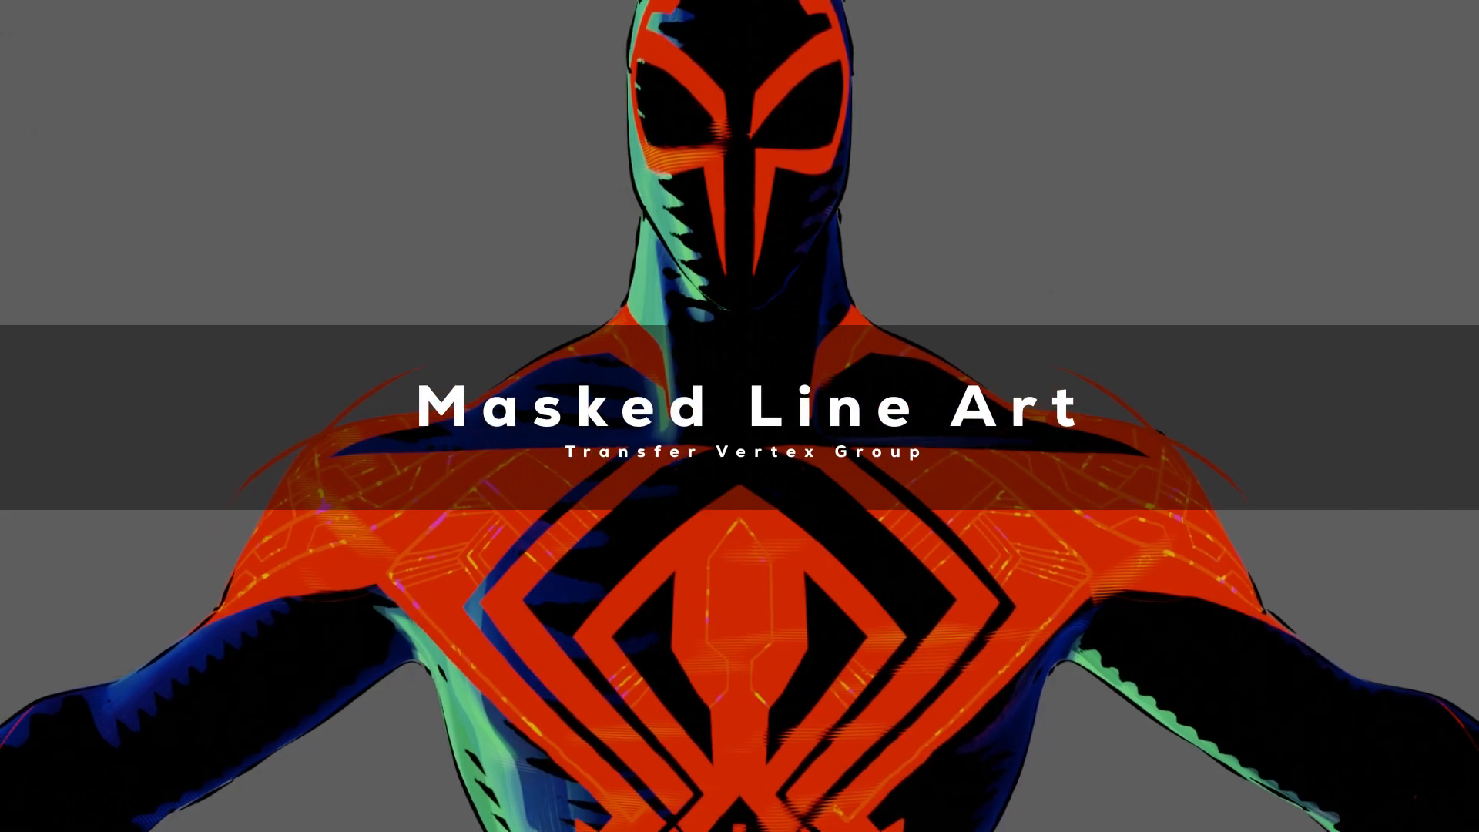
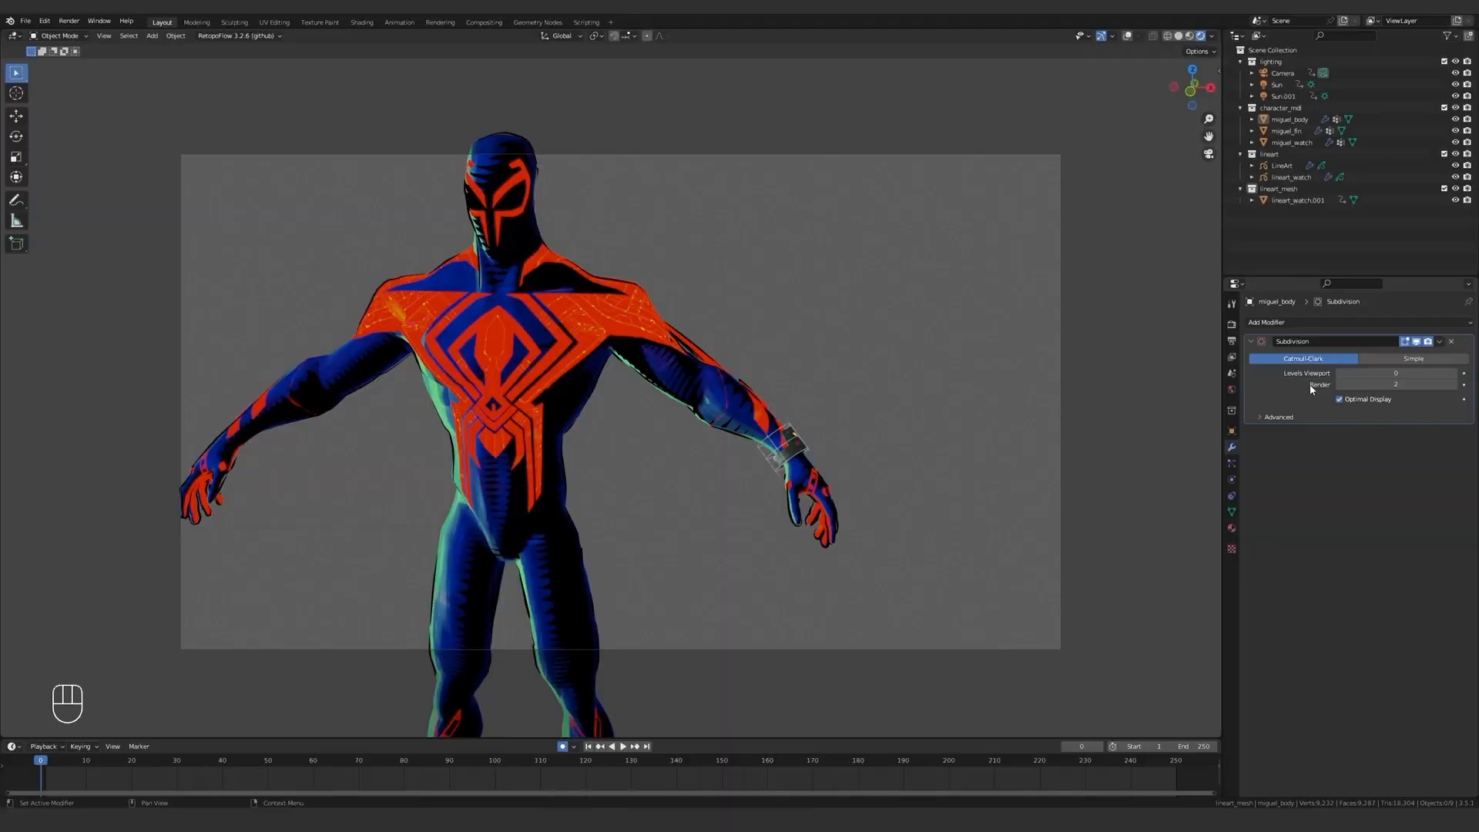
# Add a UV sphere to the lineart_mesh collection and move it up to the character's left shoulder in front view.
pyautogui.keyDown('shift'); pyautogui.moveTo(619, 317); pyautogui.dragTo(744, 362, button='middle'); pyautogui.keyUp('shift')
pyautogui.scroll(1, 744, 362)
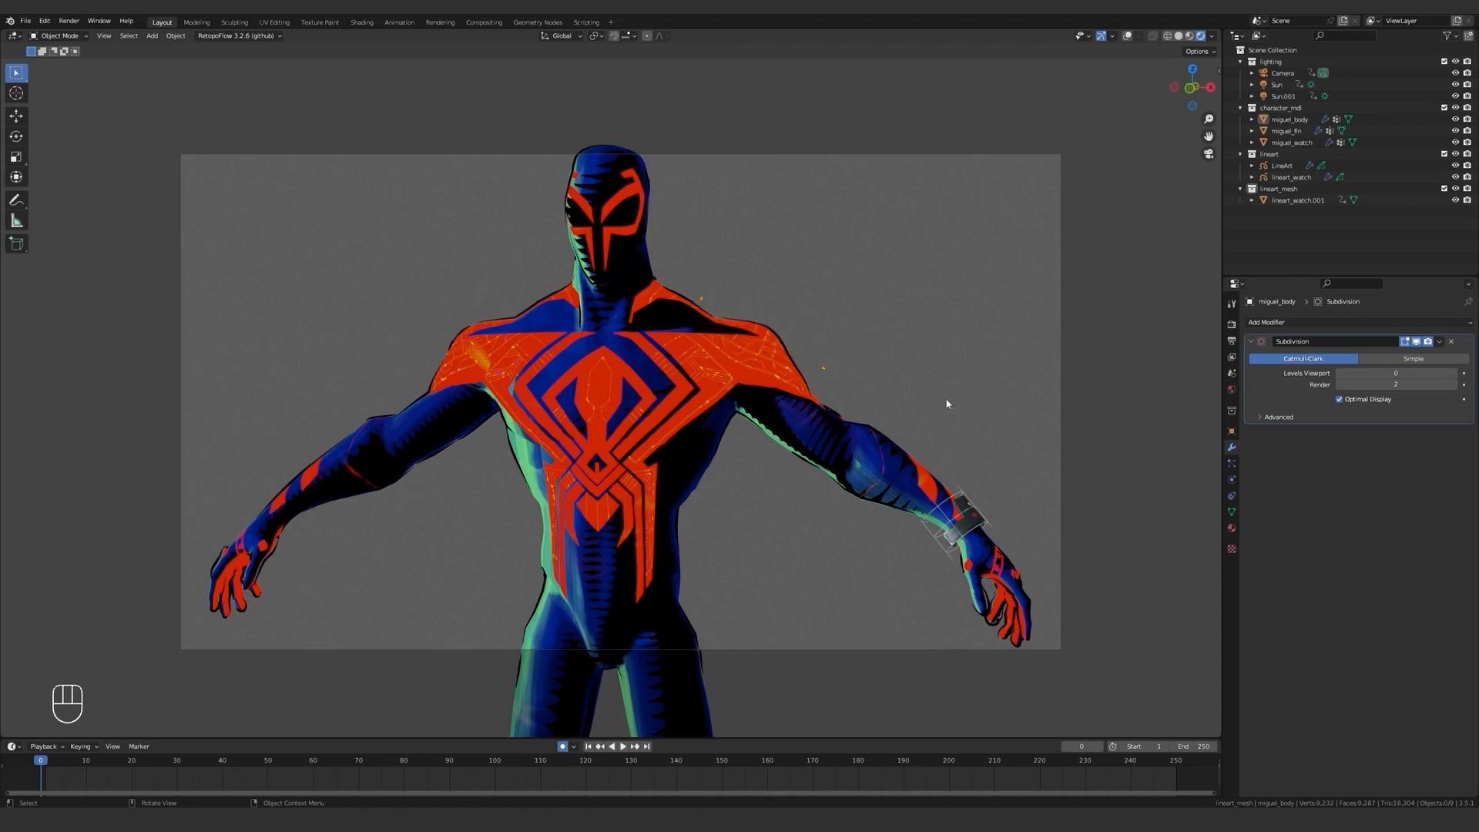
pyautogui.hotkey('shift', 'a')
pyautogui.moveTo(878, 319)
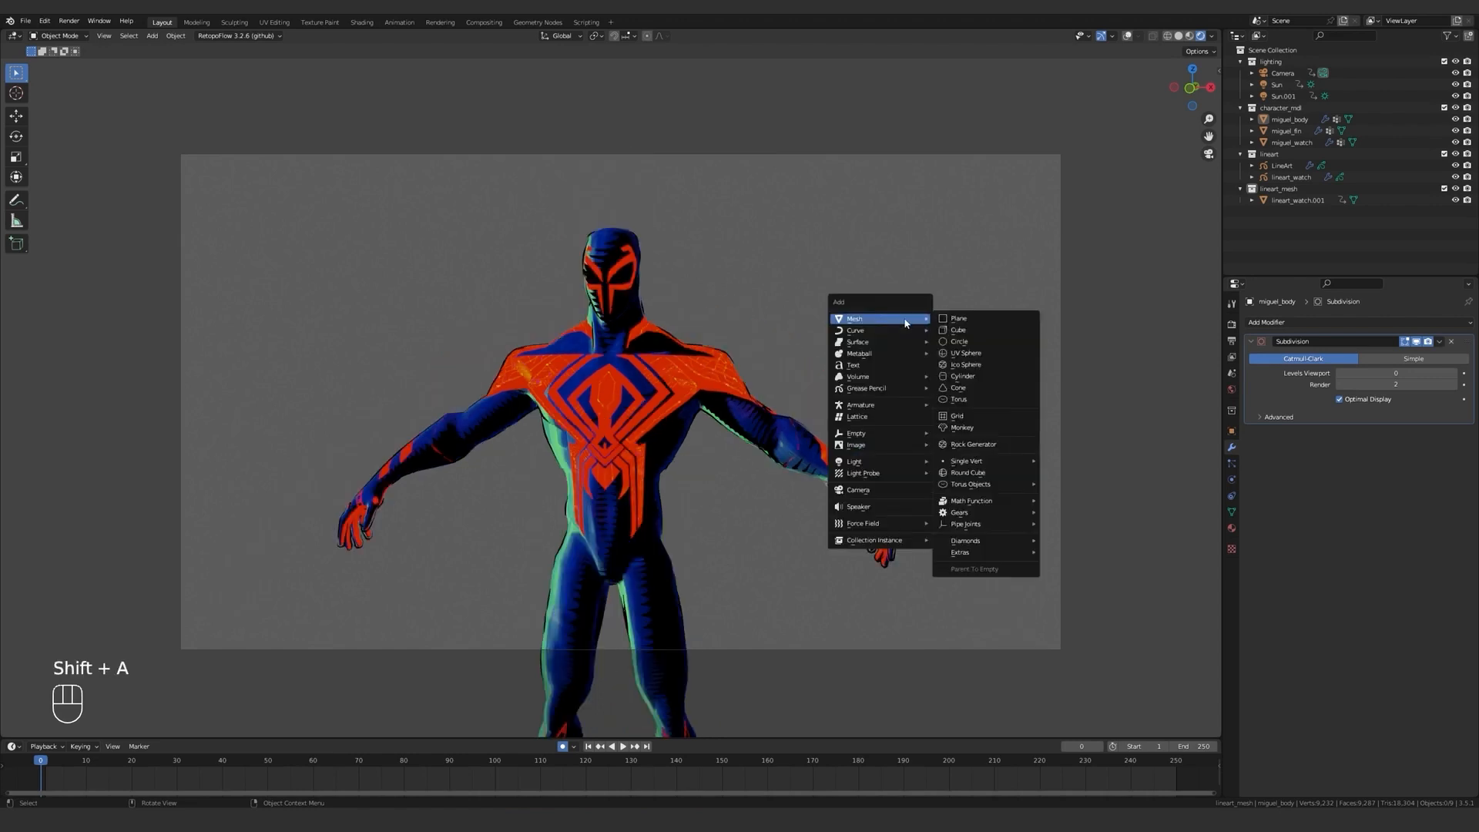
pyautogui.click(965, 352)
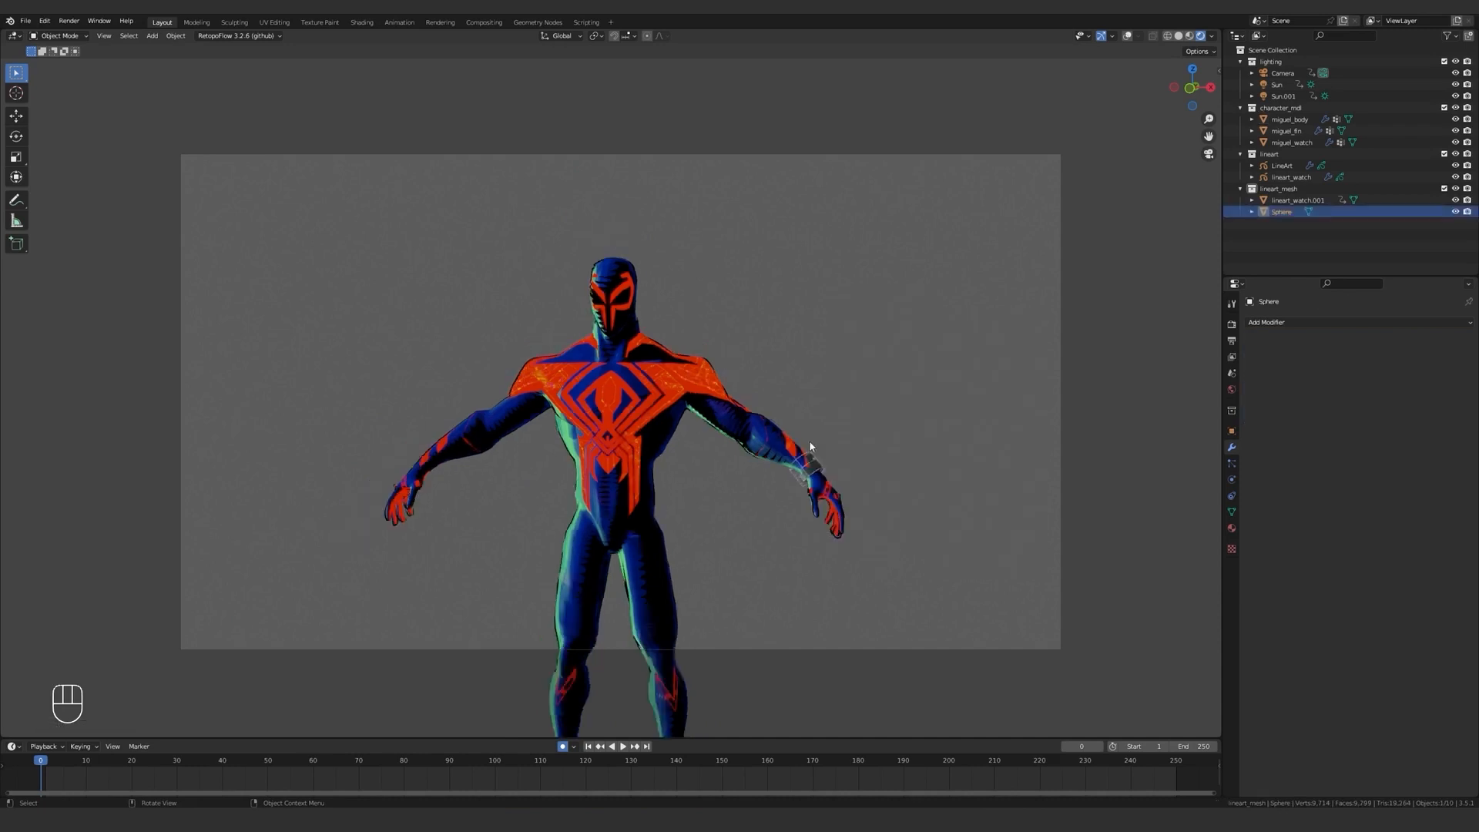
pyautogui.press('KP_0')
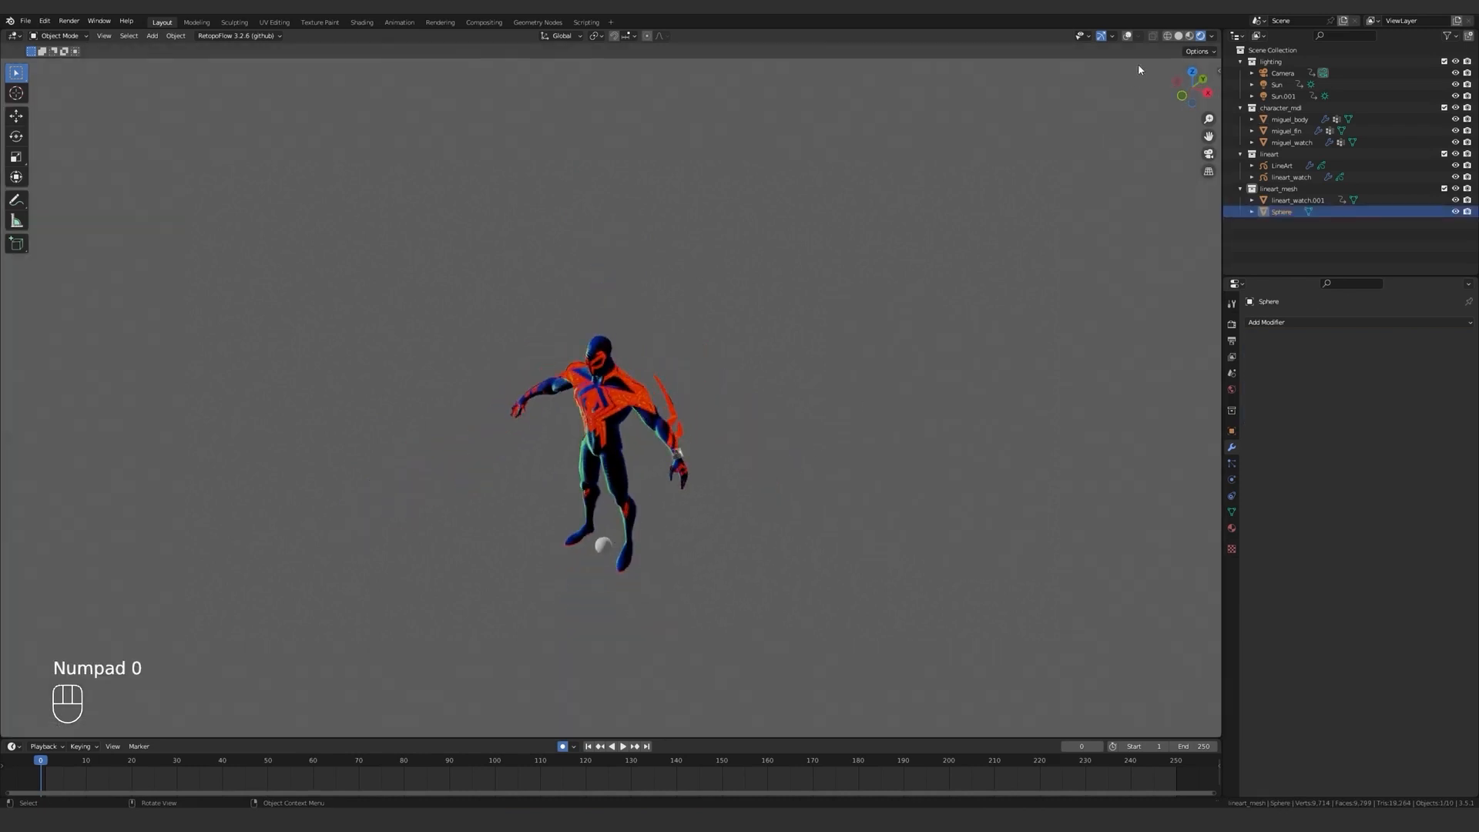
pyautogui.press('KP_1')
pyautogui.scroll(4, 667, 487)
pyautogui.press('g')
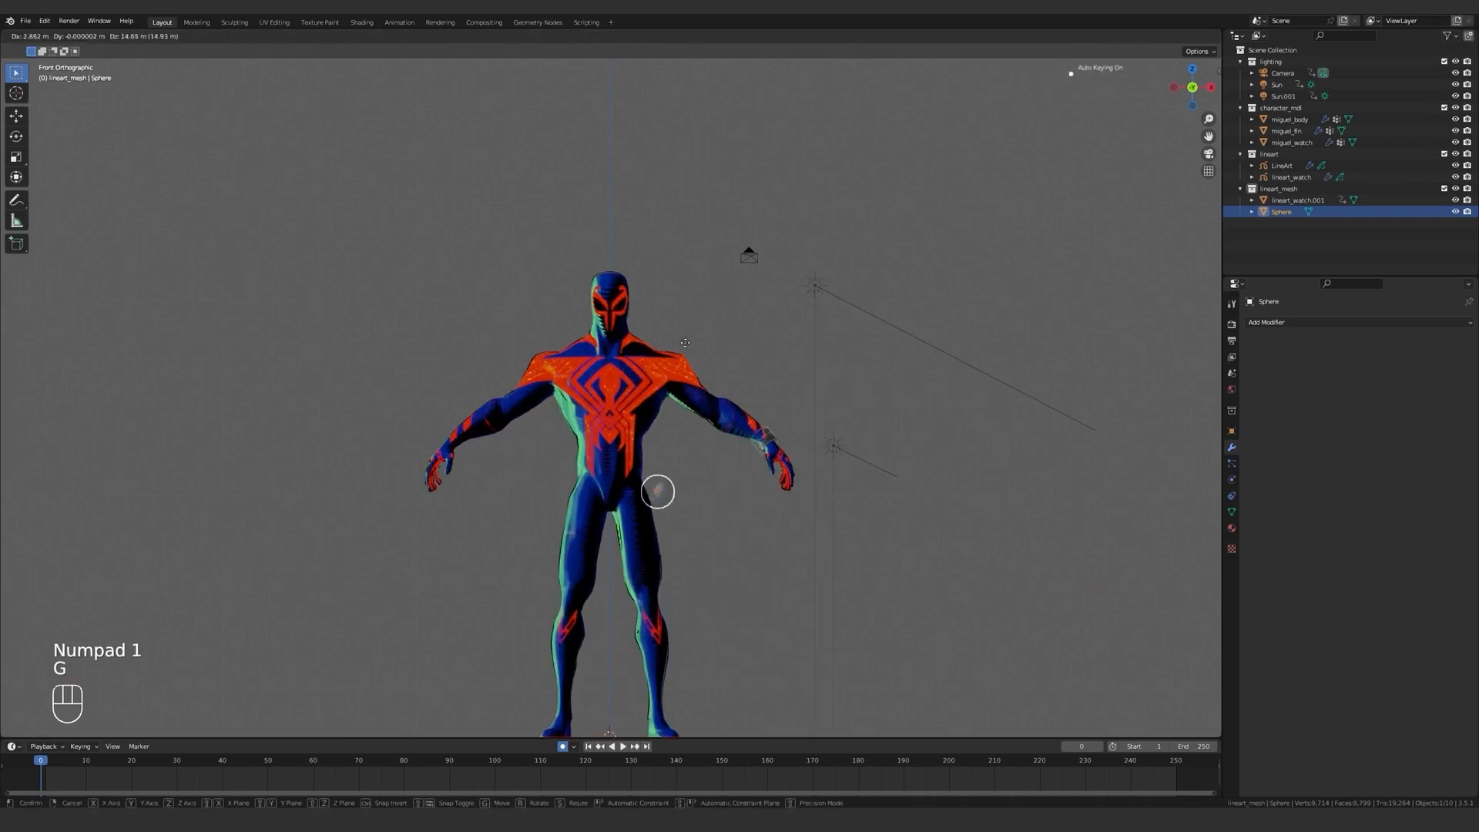
pyautogui.click(732, 329)
# Show the scene in wireframe, stretch the sphere along its local Z into an ellipsoid and tilt it along the shoulder.
pyautogui.scroll(6, 736, 327)
pyautogui.keyDown('shift'); pyautogui.moveTo(951, 269); pyautogui.dragTo(783, 356, button='middle'); pyautogui.keyUp('shift')
pyautogui.press('z')
pyautogui.press('r')
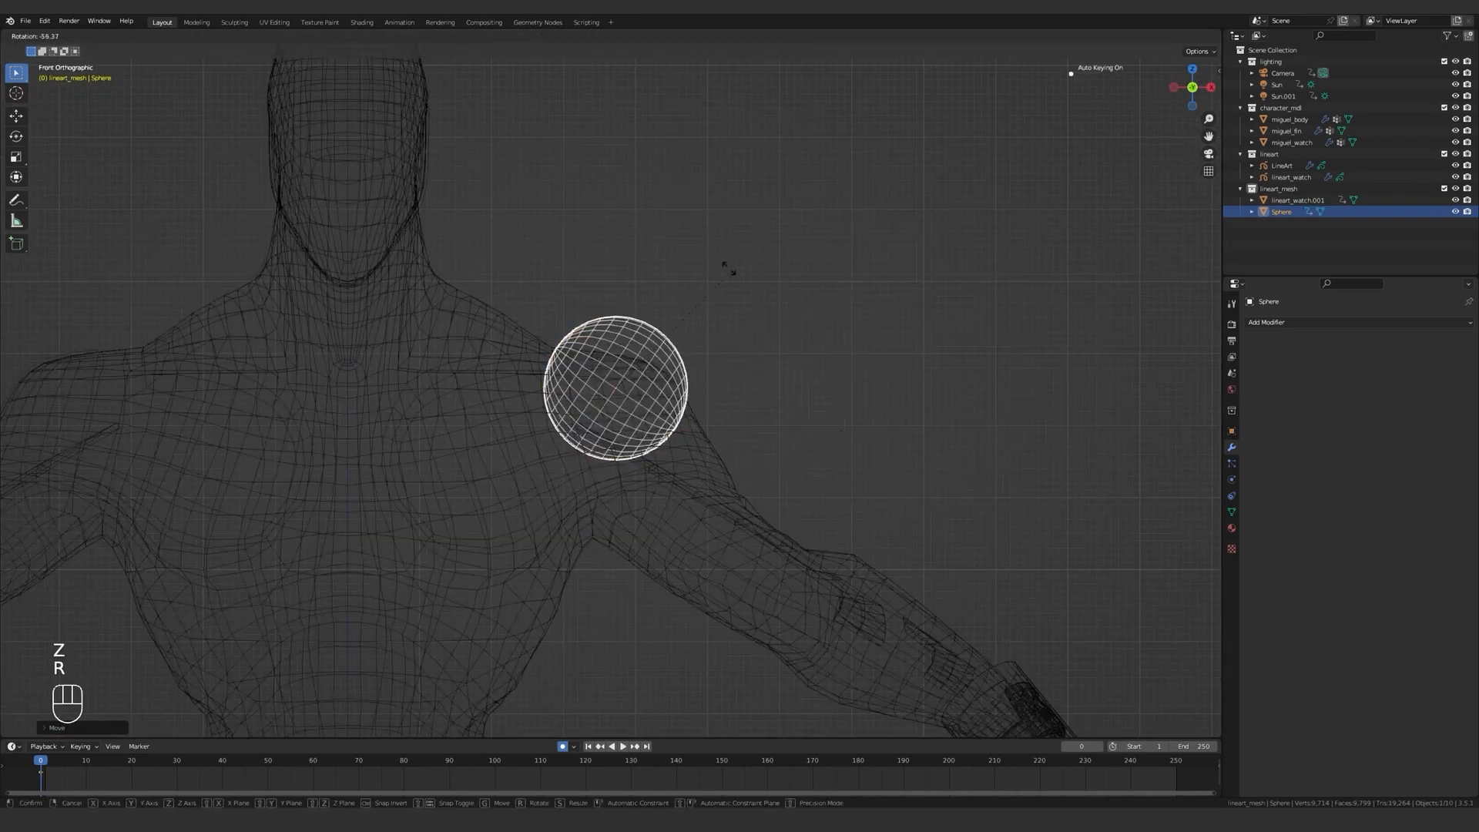
pyautogui.press('s')
pyautogui.press('z')
pyautogui.press('z')
pyautogui.click(840, 317)
pyautogui.press('g')
pyautogui.click(884, 376)
pyautogui.press('r')
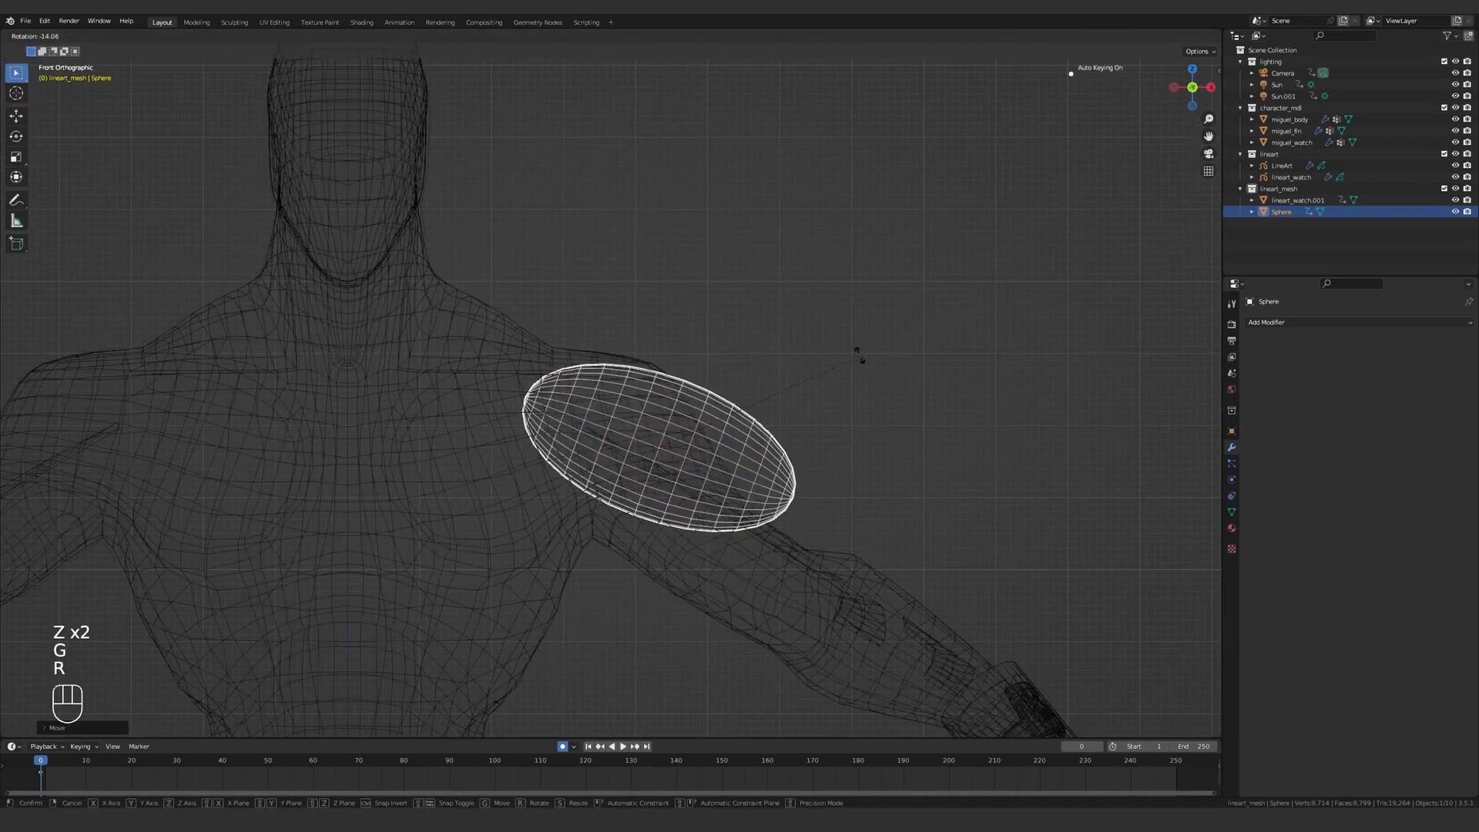
pyautogui.click(850, 356)
# Scale the ellipsoid down and position it over the left shoulder muscle in front view.
pyautogui.press('s')
pyautogui.click(791, 366)
pyautogui.press('g')
pyautogui.click(763, 341)
pyautogui.scroll(2, 891, 403)
pyautogui.press('g')
pyautogui.press('g')
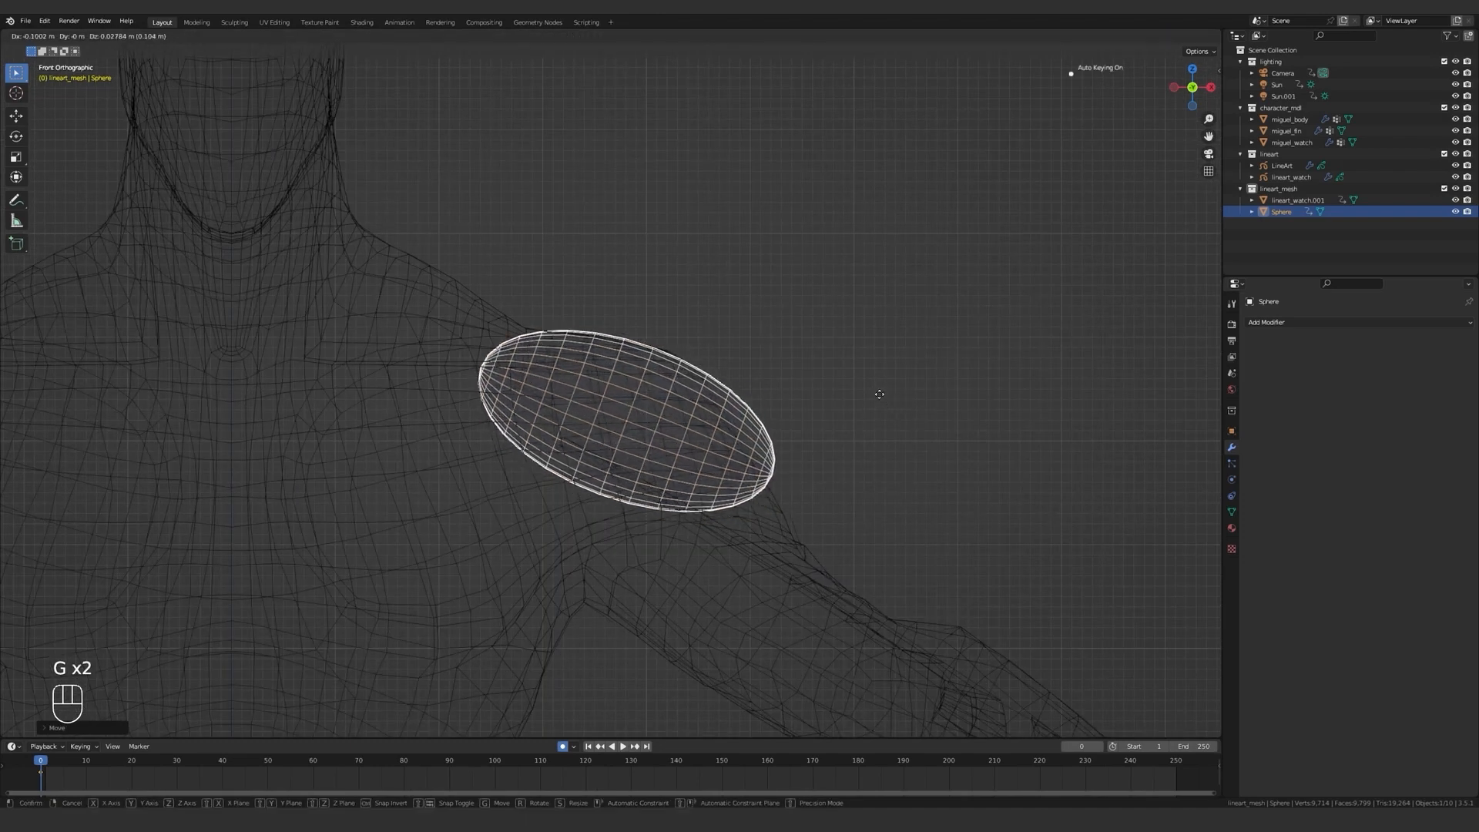
pyautogui.click(844, 418)
# Return to solid shading and move the ellipsoid along Y so it sits on the shoulder.
pyautogui.press('z')
pyautogui.moveTo(954, 425)
pyautogui.mouseDown(button='middle')
pyautogui.moveTo(785, 485)
pyautogui.moveTo(724, 461)
pyautogui.moveTo(756, 408)
pyautogui.moveTo(796, 393)
pyautogui.moveTo(658, 427)
pyautogui.moveTo(706, 343)
pyautogui.mouseUp(button='middle')
pyautogui.press('g')
pyautogui.press('y')
pyautogui.click(781, 450)
# Switch the sphere to Sculpt Mode with the Grab brush, enlarge its radius to 234 px, and undo the trial stroke.
pyautogui.hotkey('ctrl', 'Tab')
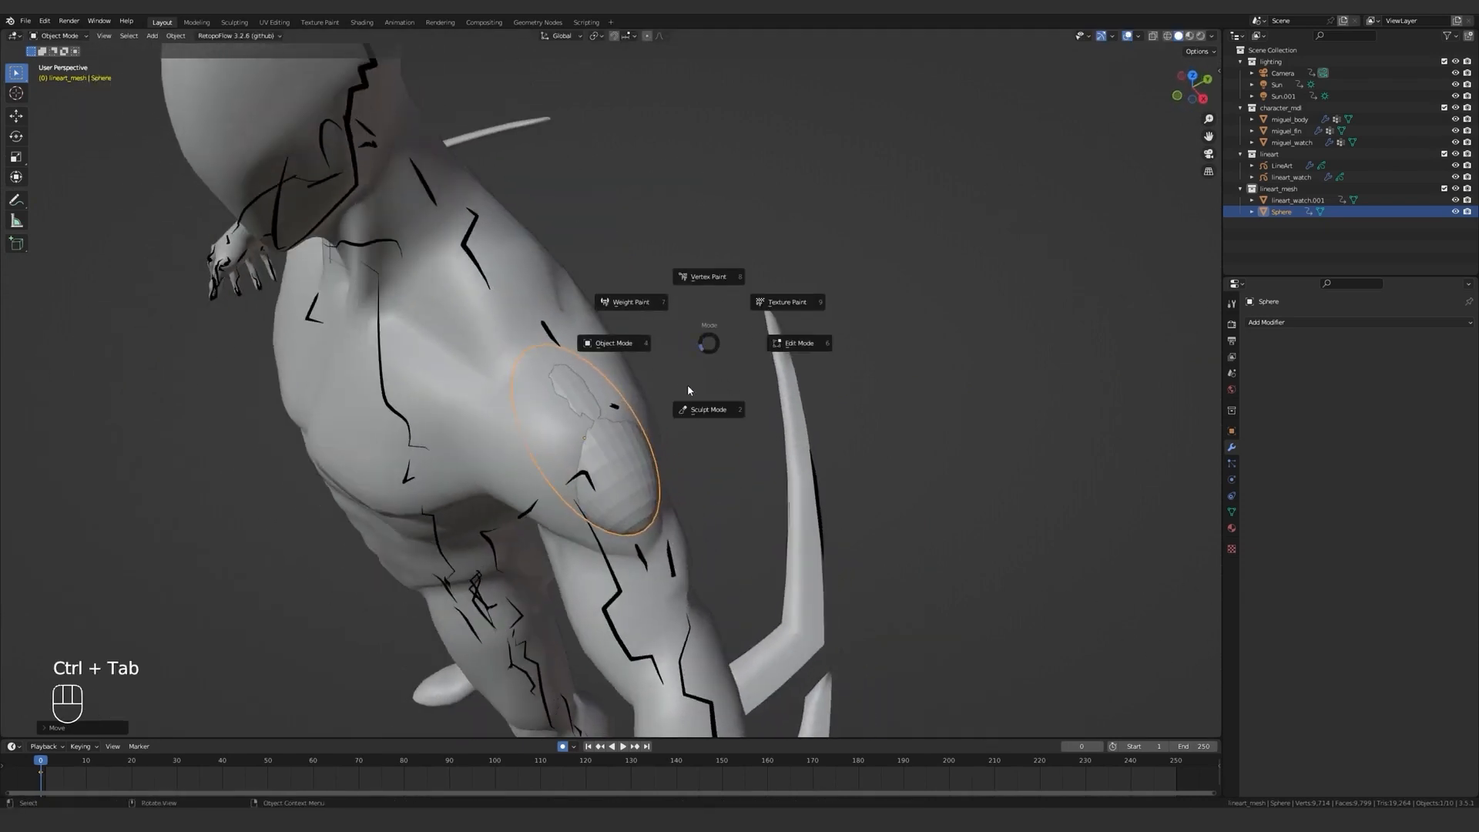
pyautogui.click(698, 414)
pyautogui.moveTo(696, 412); pyautogui.dragTo(601, 402, button='middle')
pyautogui.press('f')
pyautogui.click(659, 401)
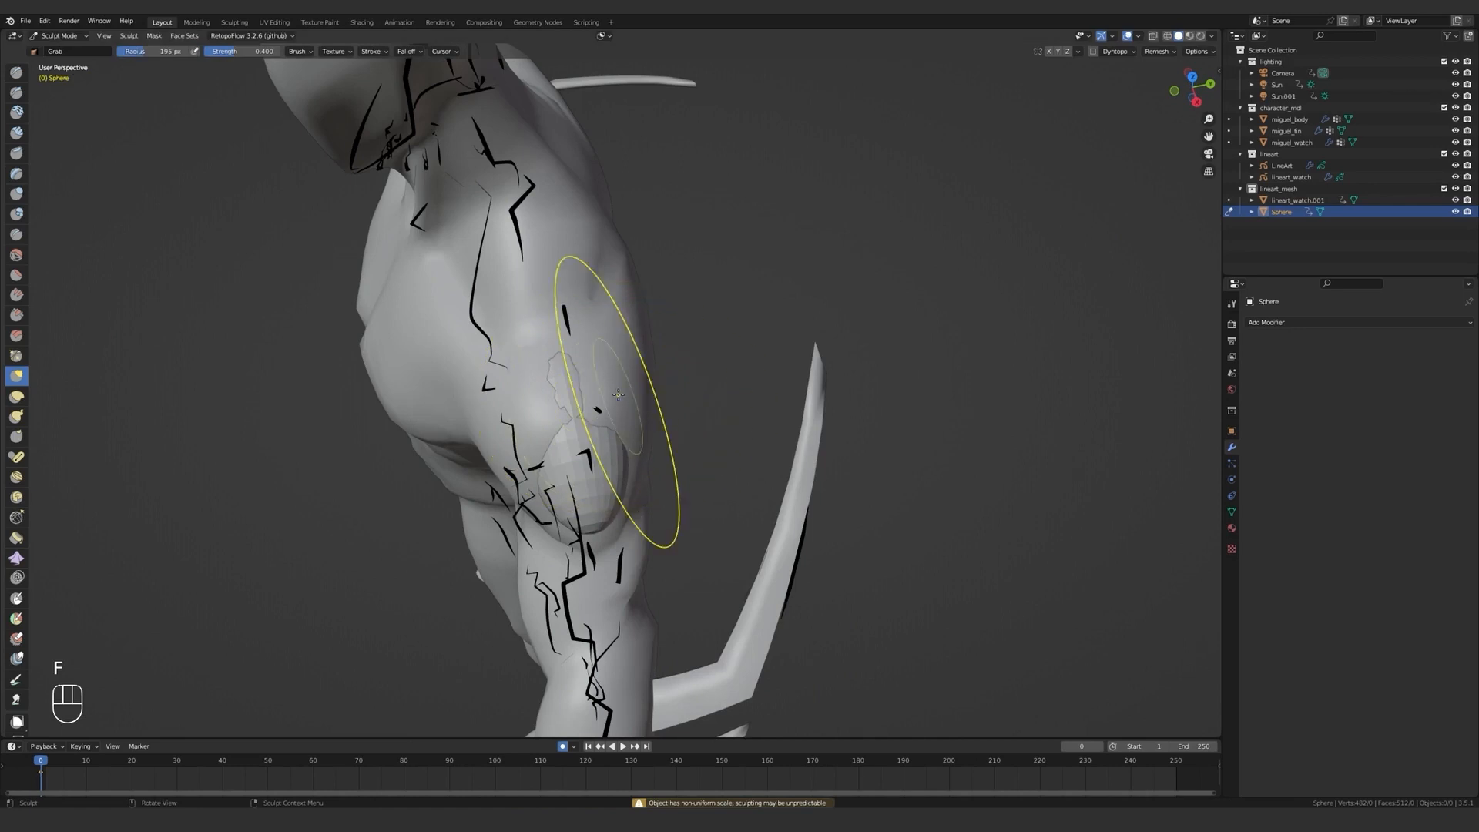
pyautogui.press('f')
pyautogui.click(632, 394)
pyautogui.hotkey('ctrl', 'z')
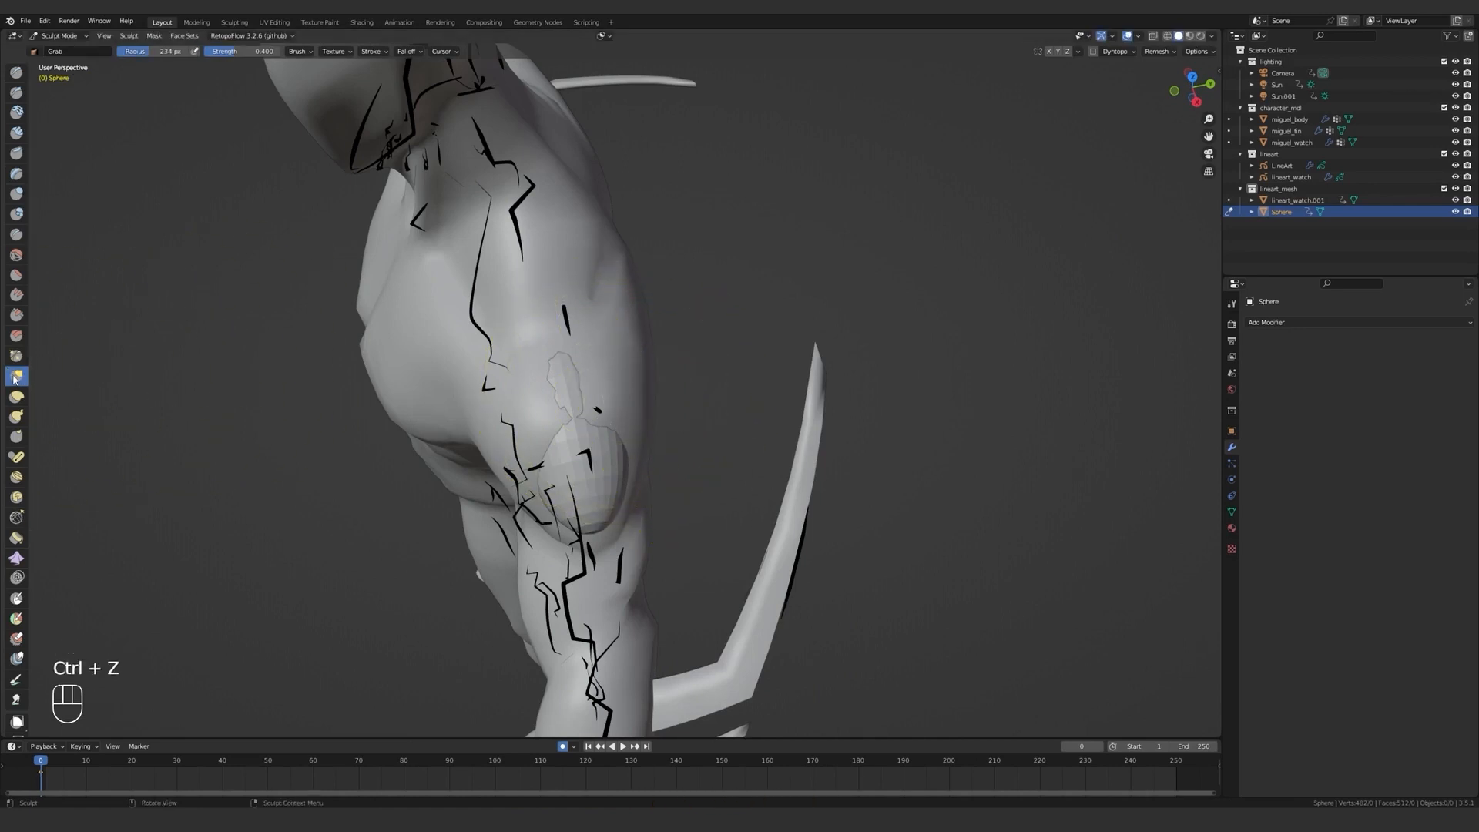
# Pull the sphere out over the shoulder surface from several angles with the Grab brush at varying sizes.
pyautogui.moveTo(599, 402); pyautogui.dragTo(625, 396)
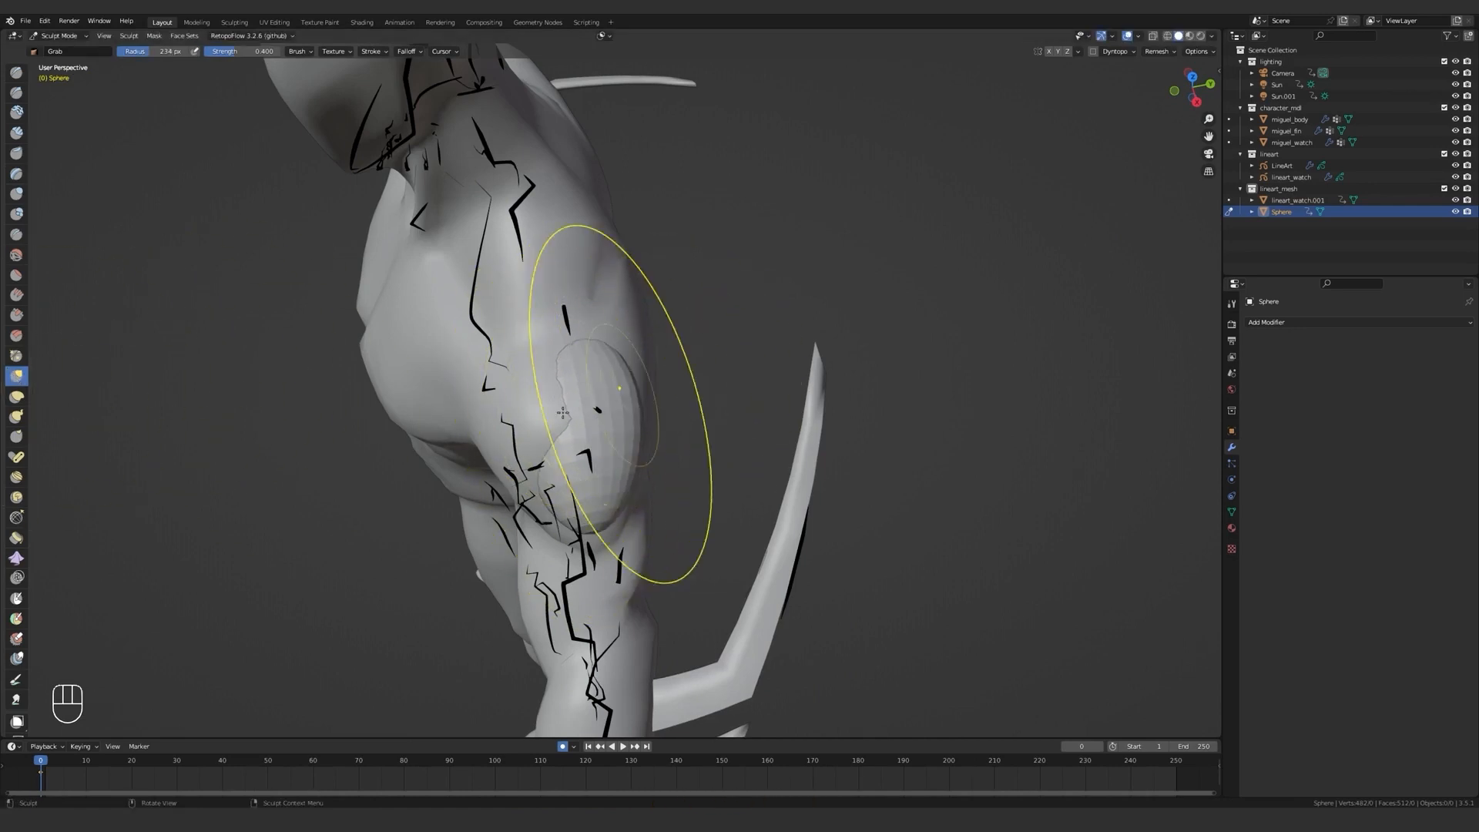
pyautogui.moveTo(535, 422); pyautogui.dragTo(420, 414, button='middle')
pyautogui.moveTo(551, 353); pyautogui.dragTo(512, 319)
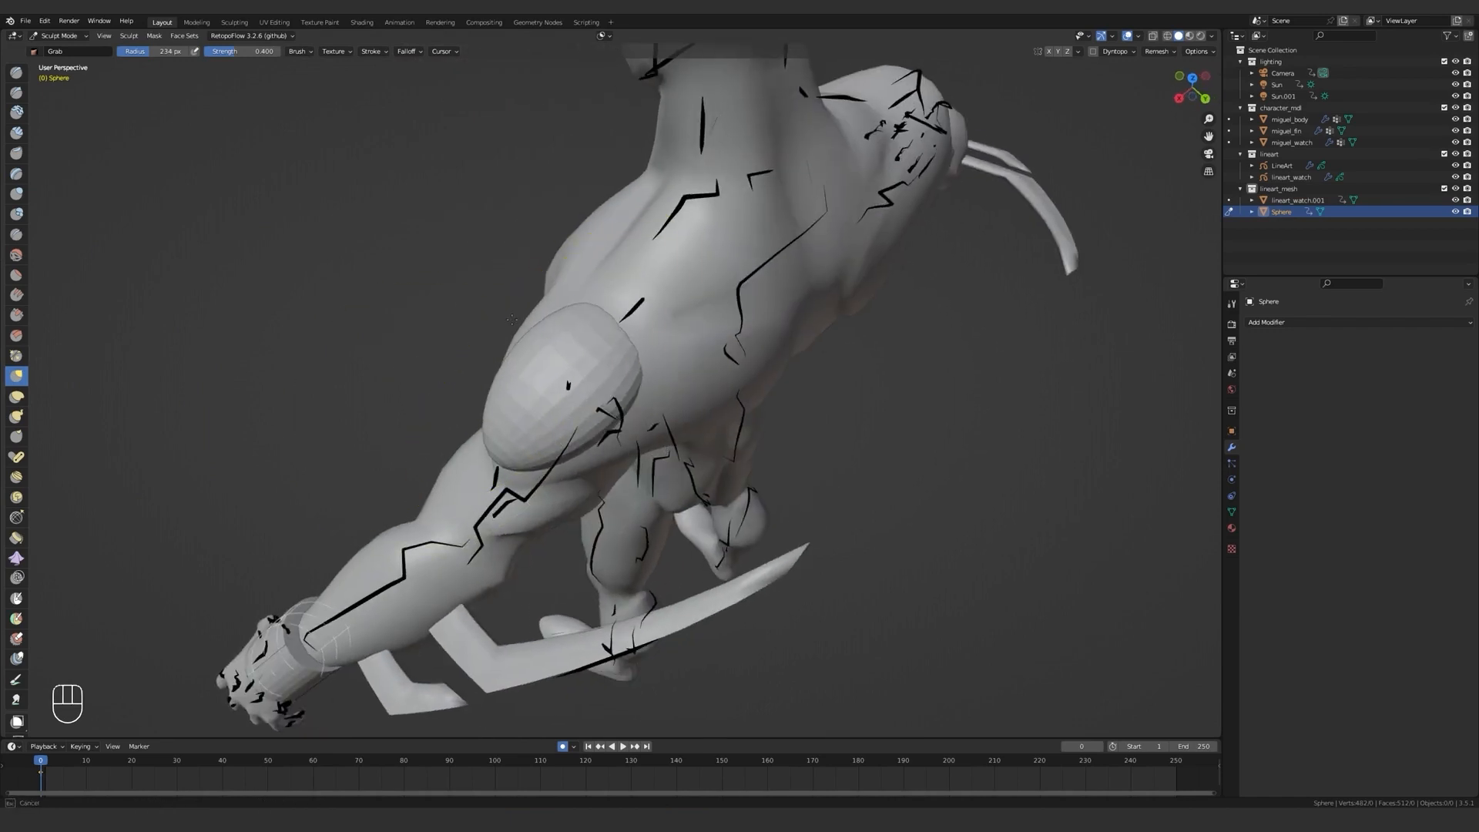
pyautogui.moveTo(505, 339)
pyautogui.mouseDown(button='middle')
pyautogui.moveTo(555, 377)
pyautogui.moveTo(518, 413)
pyautogui.moveTo(520, 435)
pyautogui.moveTo(481, 400)
pyautogui.moveTo(639, 400)
pyautogui.moveTo(724, 376)
pyautogui.moveTo(543, 385)
pyautogui.moveTo(577, 408)
pyautogui.moveTo(605, 381)
pyautogui.moveTo(564, 355)
pyautogui.moveTo(631, 381)
pyautogui.moveTo(603, 368)
pyautogui.moveTo(573, 394)
pyautogui.mouseUp(button='middle')
pyautogui.press('f')
pyautogui.press('f')
pyautogui.click(504, 419)
pyautogui.press('f')
pyautogui.click(563, 427)
pyautogui.press('f')
pyautogui.click(682, 371)
# Refine the shoulder sphere's outline from the side and front with the Grab brush, using radii up to 326 px.
pyautogui.press('z')
pyautogui.scroll(6, 607, 419)
pyautogui.scroll(-3, 607, 420)
pyautogui.press('f')
pyautogui.click(622, 394)
pyautogui.press('z')
pyautogui.moveTo(686, 411)
pyautogui.mouseDown(button='middle')
pyautogui.moveTo(650, 447)
pyautogui.moveTo(673, 427)
pyautogui.moveTo(476, 437)
pyautogui.moveTo(508, 472)
pyautogui.mouseUp(button='middle')
pyautogui.press('f')
pyautogui.click(667, 433)
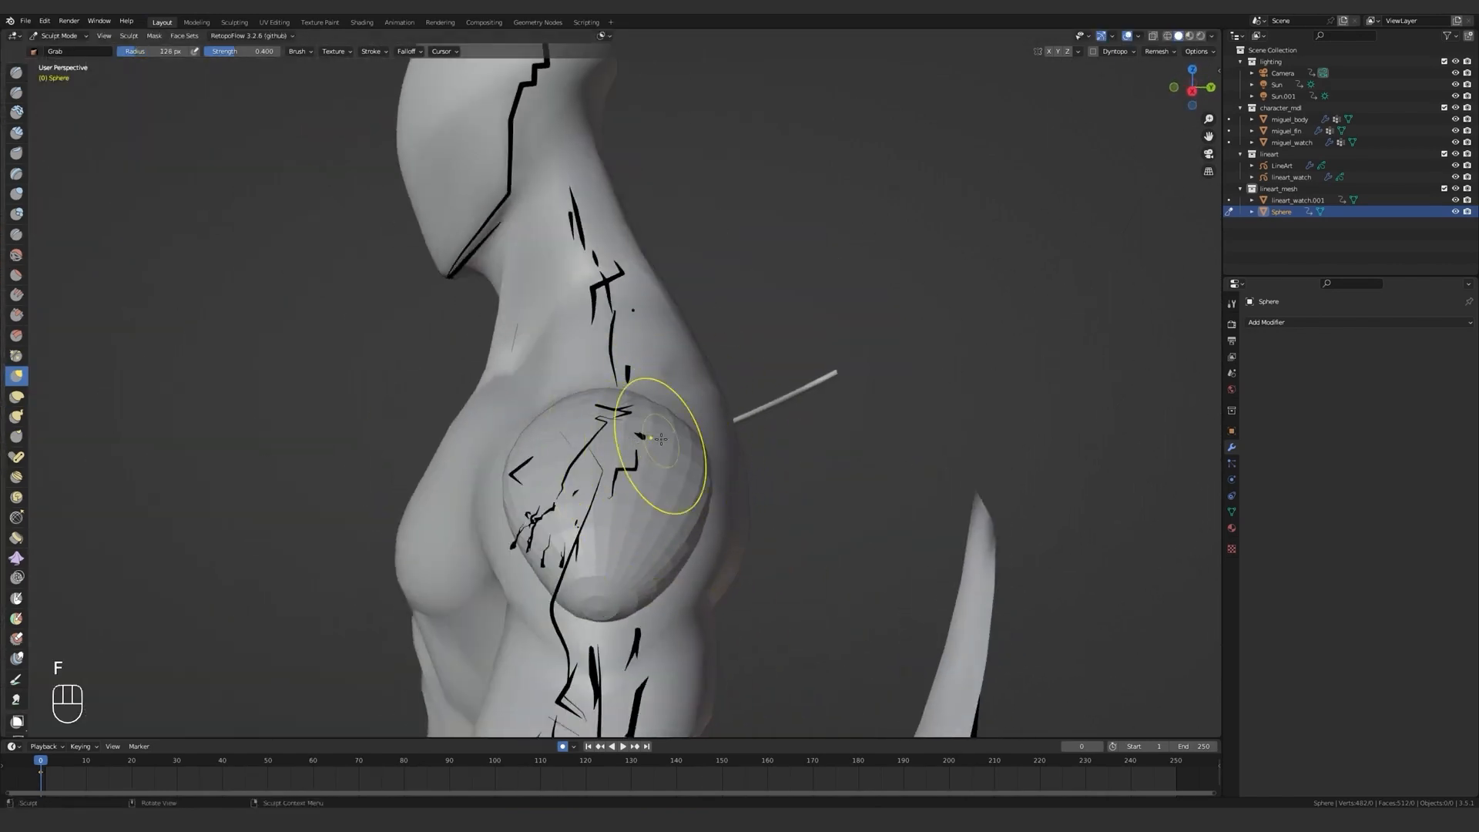
pyautogui.moveTo(678, 436)
pyautogui.mouseDown(button='middle')
pyautogui.moveTo(668, 429)
pyautogui.moveTo(878, 423)
pyautogui.mouseUp(button='middle')
pyautogui.press('f')
pyautogui.click(907, 425)
pyautogui.press('q')
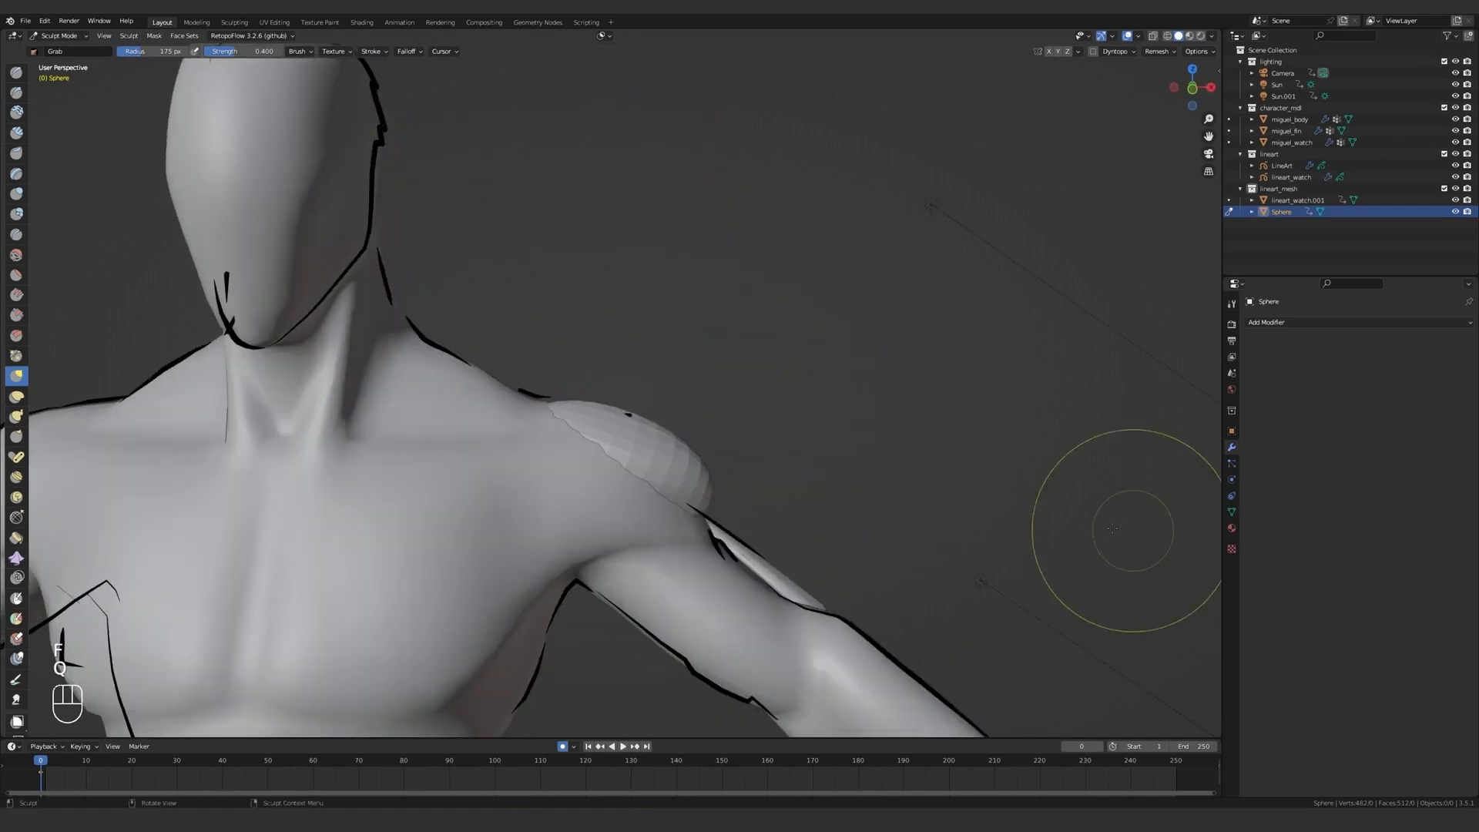
# Return to Object Mode and deselect the sculpted shoulder sphere.
pyautogui.moveTo(1111, 529); pyautogui.dragTo(700, 474, button='middle')
pyautogui.hotkey('ctrl', 'Tab')
pyautogui.hotkey('ctrl', 'Tab')
pyautogui.hotkey('ctrl', 'Tab')
pyautogui.click(738, 377)
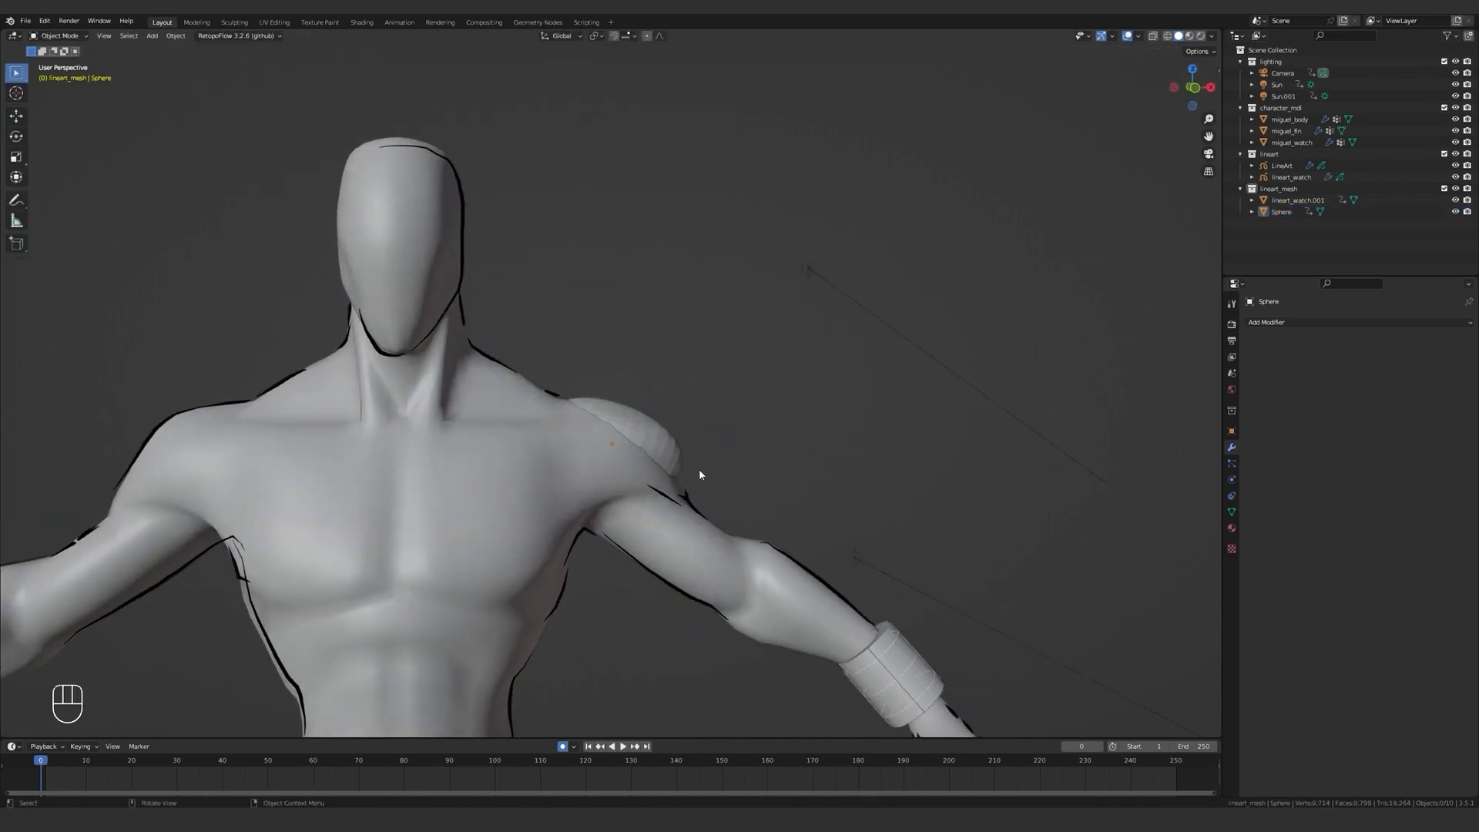
pyautogui.scroll(-6, 644, 416)
pyautogui.scroll(2, 693, 423)
# Add a second UV sphere, move it to the left shoulder without changing its depth, and view it in front wireframe.
pyautogui.hotkey('shift', 'a')
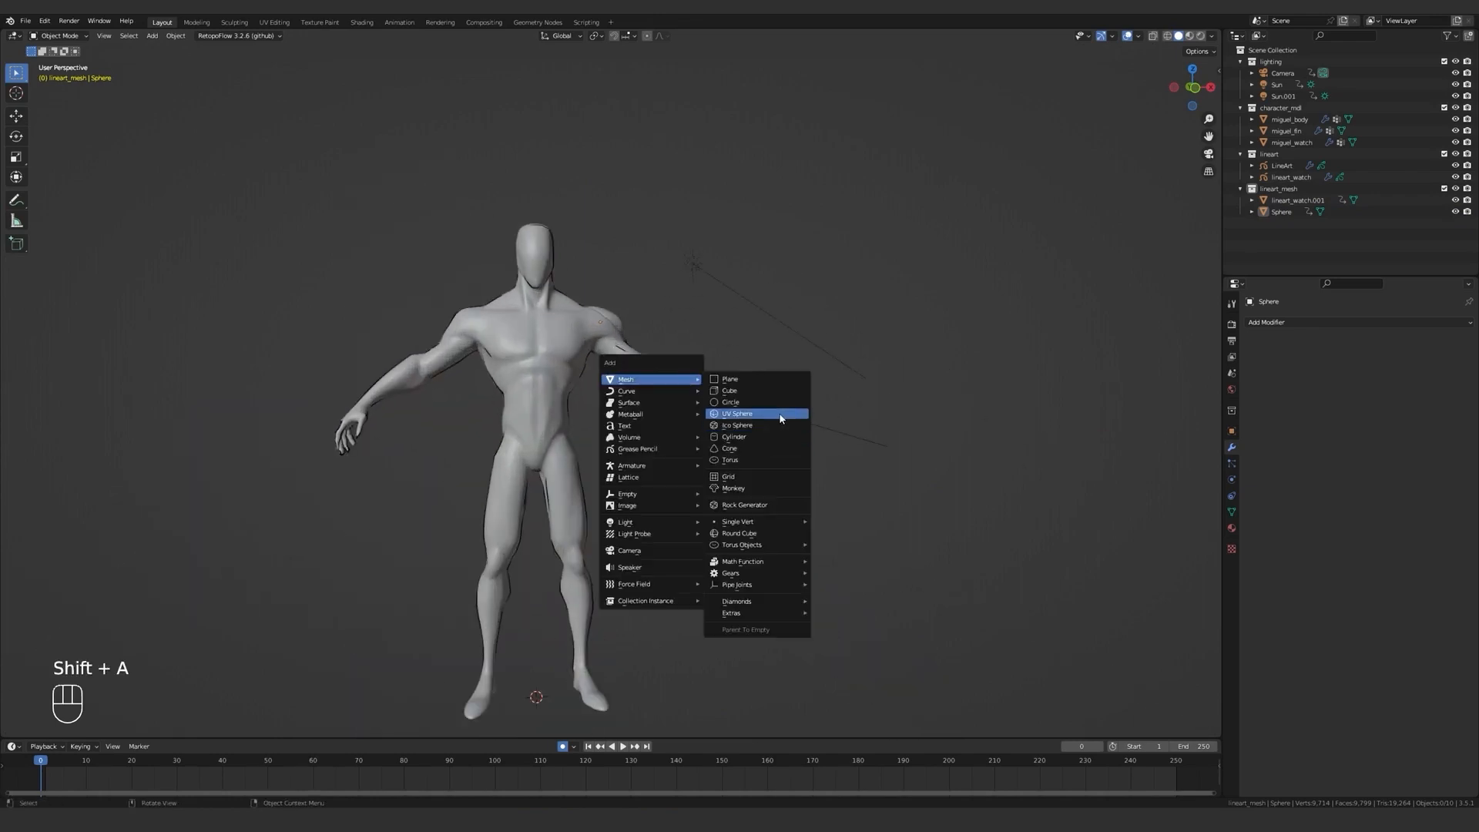
pyautogui.click(783, 413)
pyautogui.press('g')
pyautogui.hotkey('shift', 'y')
pyautogui.click(636, 249)
pyautogui.press('KP_1')
pyautogui.scroll(9, 677, 284)
pyautogui.keyDown('shift'); pyautogui.moveTo(676, 284); pyautogui.dragTo(693, 385, button='middle'); pyautogui.keyUp('shift')
pyautogui.press('z')
pyautogui.press('s')
pyautogui.hotkey('shift', 'y')
pyautogui.rightClick(700, 385)
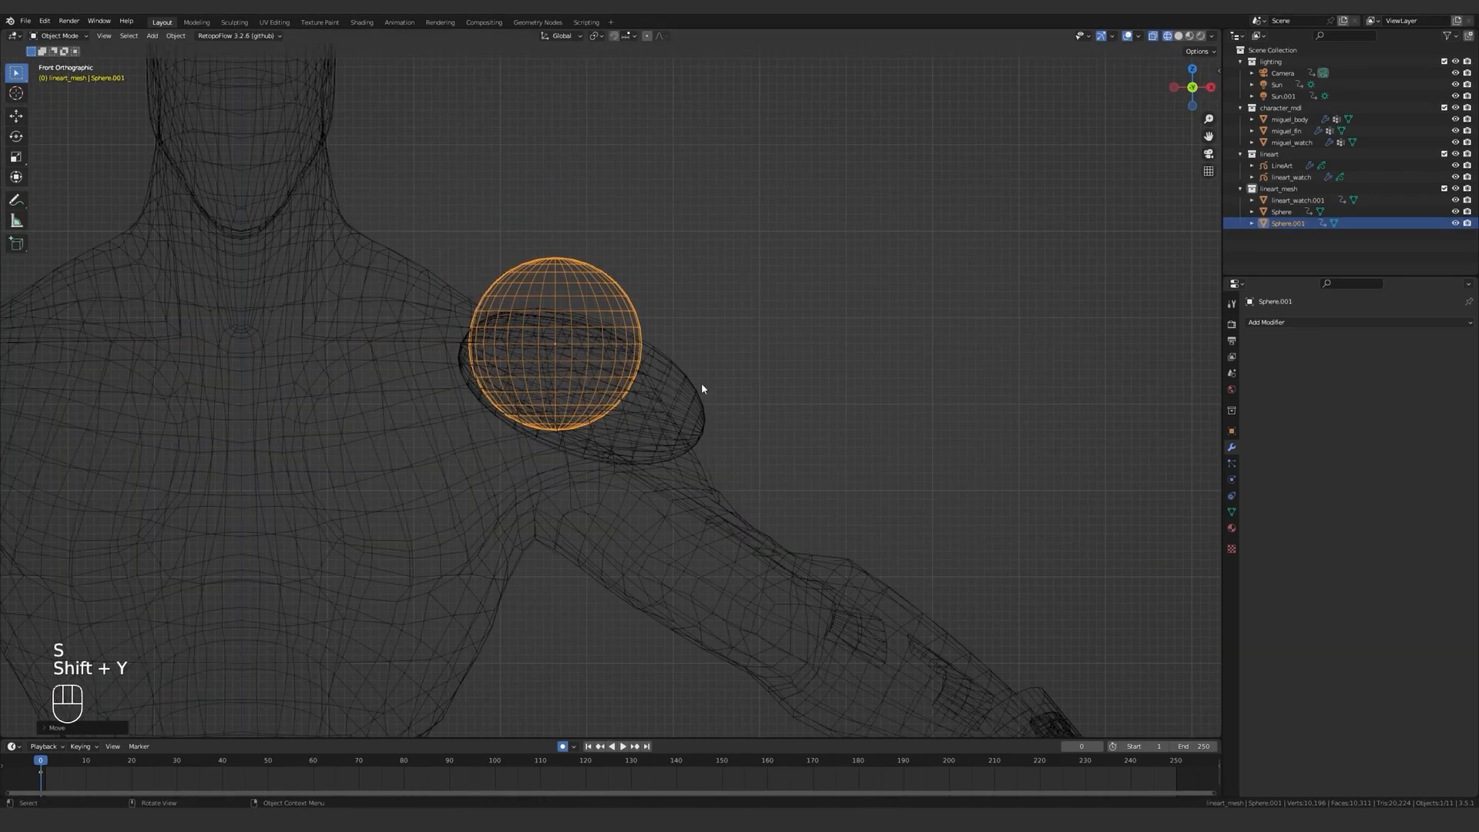
# Scale, tilt and stretch the second sphere along its local Z, and place it over the inner part of the shoulder.
pyautogui.press('s')
pyautogui.press('y')
pyautogui.press('z')
pyautogui.press('z')
pyautogui.click(831, 378)
pyautogui.press('g')
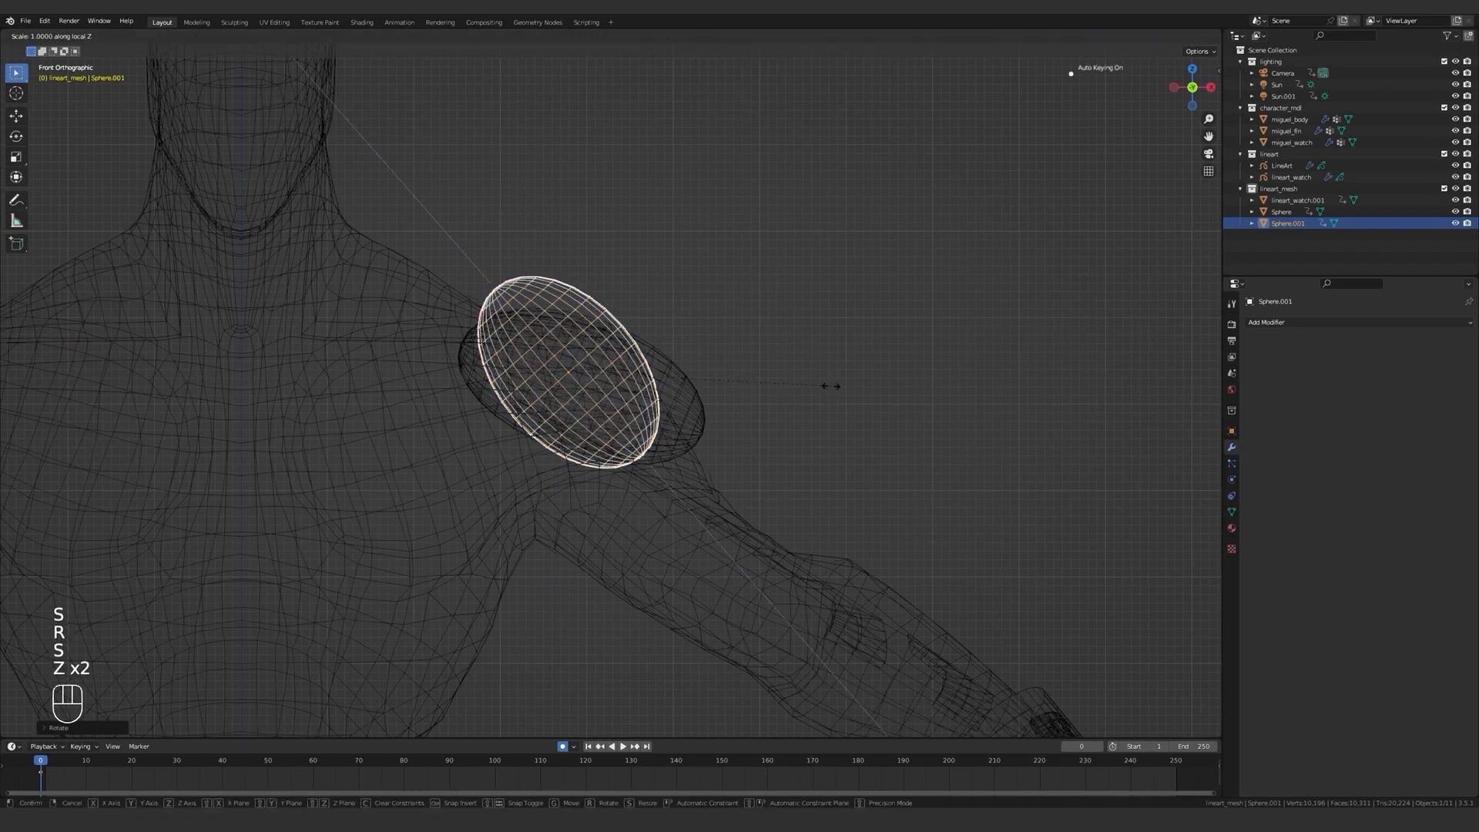
pyautogui.click(850, 409)
# Move the second sphere along Y onto the shoulder in solid view and hide the first sphere.
pyautogui.press('z')
pyautogui.moveTo(926, 409); pyautogui.dragTo(758, 385, button='middle')
pyautogui.press('g')
pyautogui.press('y')
pyautogui.click(639, 345)
pyautogui.press('h')
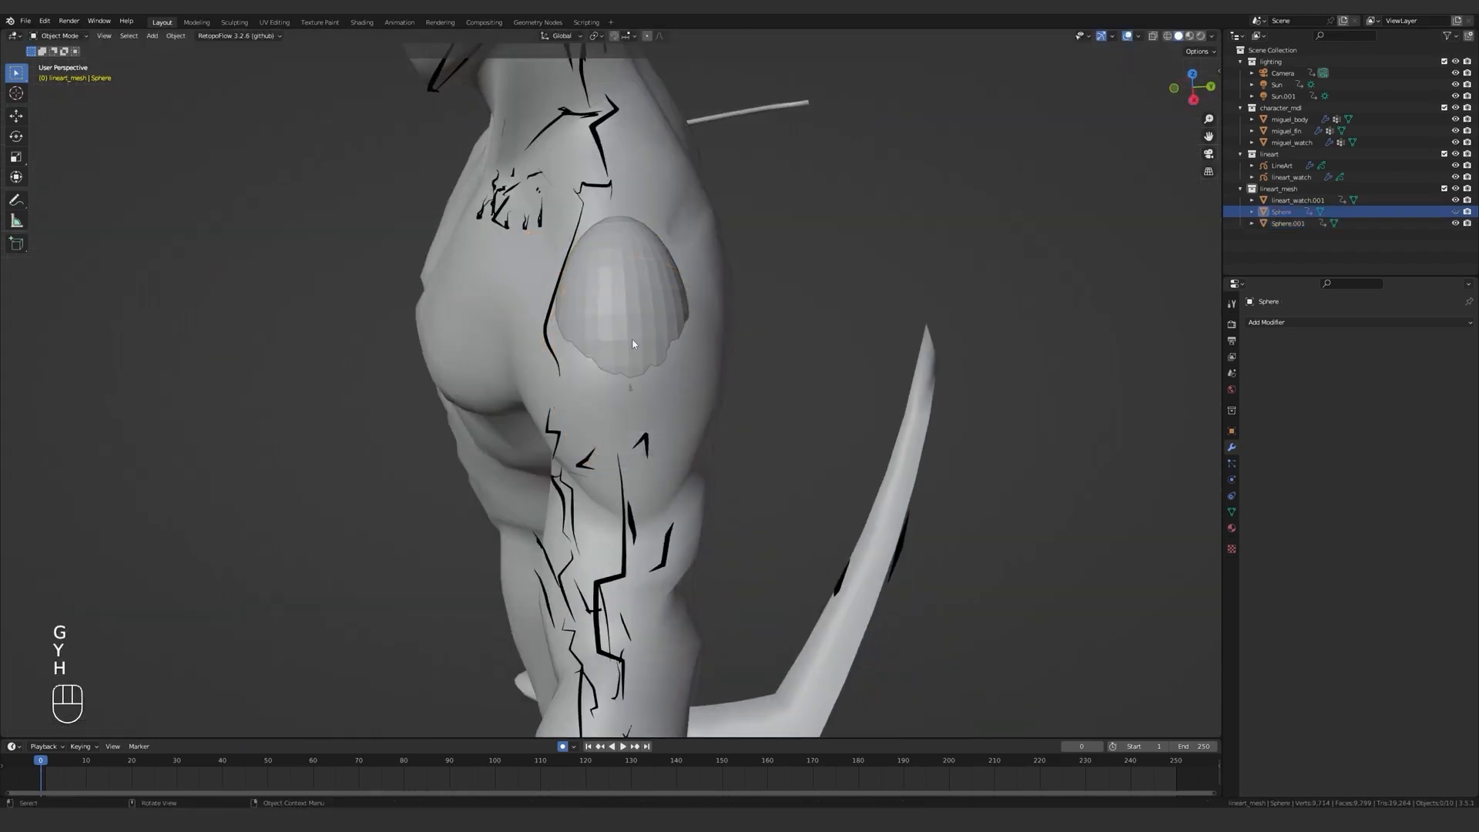
# Select the second sphere and scale it along Y to fit the shoulder's depth.
pyautogui.click(637, 339)
pyautogui.moveTo(637, 344)
pyautogui.mouseDown(button='middle')
pyautogui.moveTo(707, 378)
pyautogui.moveTo(622, 382)
pyautogui.moveTo(712, 391)
pyautogui.moveTo(681, 435)
pyautogui.mouseUp(button='middle')
pyautogui.press('s')
pyautogui.press('y')
pyautogui.click(716, 369)
# Switch the second sphere to Sculpt Mode and start pulling it into a muscle shape with the Grab brush.
pyautogui.hotkey('ctrl', 'Tab')
pyautogui.click(677, 392)
pyautogui.press('f')
pyautogui.moveTo(686, 437); pyautogui.dragTo(681, 420)
pyautogui.moveTo(681, 420)
pyautogui.mouseDown(button='middle')
pyautogui.moveTo(703, 399)
pyautogui.moveTo(759, 431)
pyautogui.mouseUp(button='middle')
pyautogui.moveTo(308, 254)
pyautogui.mouseDown(button='middle')
pyautogui.moveTo(565, 366)
pyautogui.moveTo(577, 356)
pyautogui.mouseUp(button='middle')
pyautogui.scroll(3, 550, 354)
# Reshape the second sphere's edges against the body with Grab brushes of different sizes.
pyautogui.press('z')
pyautogui.press('f')
pyautogui.click(584, 109)
pyautogui.moveTo(584, 231); pyautogui.dragTo(555, 370, button='middle')
pyautogui.moveTo(551, 424); pyautogui.dragTo(529, 432)
pyautogui.moveTo(524, 435)
pyautogui.mouseDown(button='middle')
pyautogui.moveTo(610, 506)
pyautogui.moveTo(717, 466)
pyautogui.moveTo(702, 454)
pyautogui.moveTo(729, 518)
pyautogui.moveTo(724, 501)
pyautogui.mouseUp(button='middle')
pyautogui.press('f')
pyautogui.click(660, 452)
pyautogui.press('z')
pyautogui.press('f')
pyautogui.click(693, 469)
# Finish adjusting the second sphere's form from several angles with the Grab brush, ending at a 213 px radius.
pyautogui.moveTo(631, 419); pyautogui.dragTo(739, 416, button='middle')
pyautogui.moveTo(848, 431); pyautogui.dragTo(649, 444, button='middle')
pyautogui.press('f')
pyautogui.click(616, 450)
pyautogui.moveTo(518, 470); pyautogui.dragTo(859, 412, button='middle')
pyautogui.press('f')
pyautogui.click(726, 432)
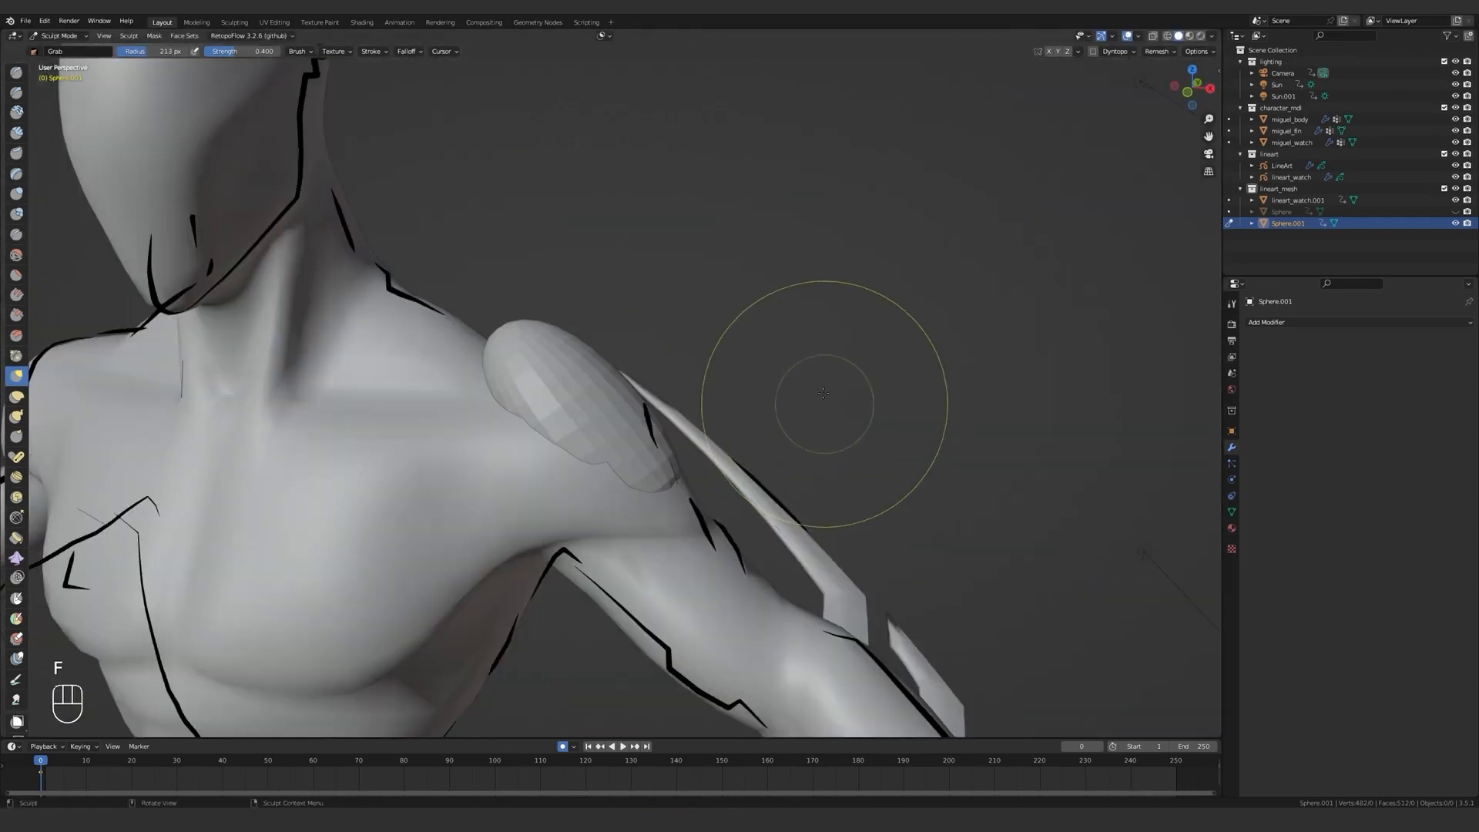
# Return to Object Mode and unhide the first shoulder sphere.
pyautogui.hotkey('ctrl', 'Tab')
pyautogui.click(723, 375)
pyautogui.click(1454, 212)
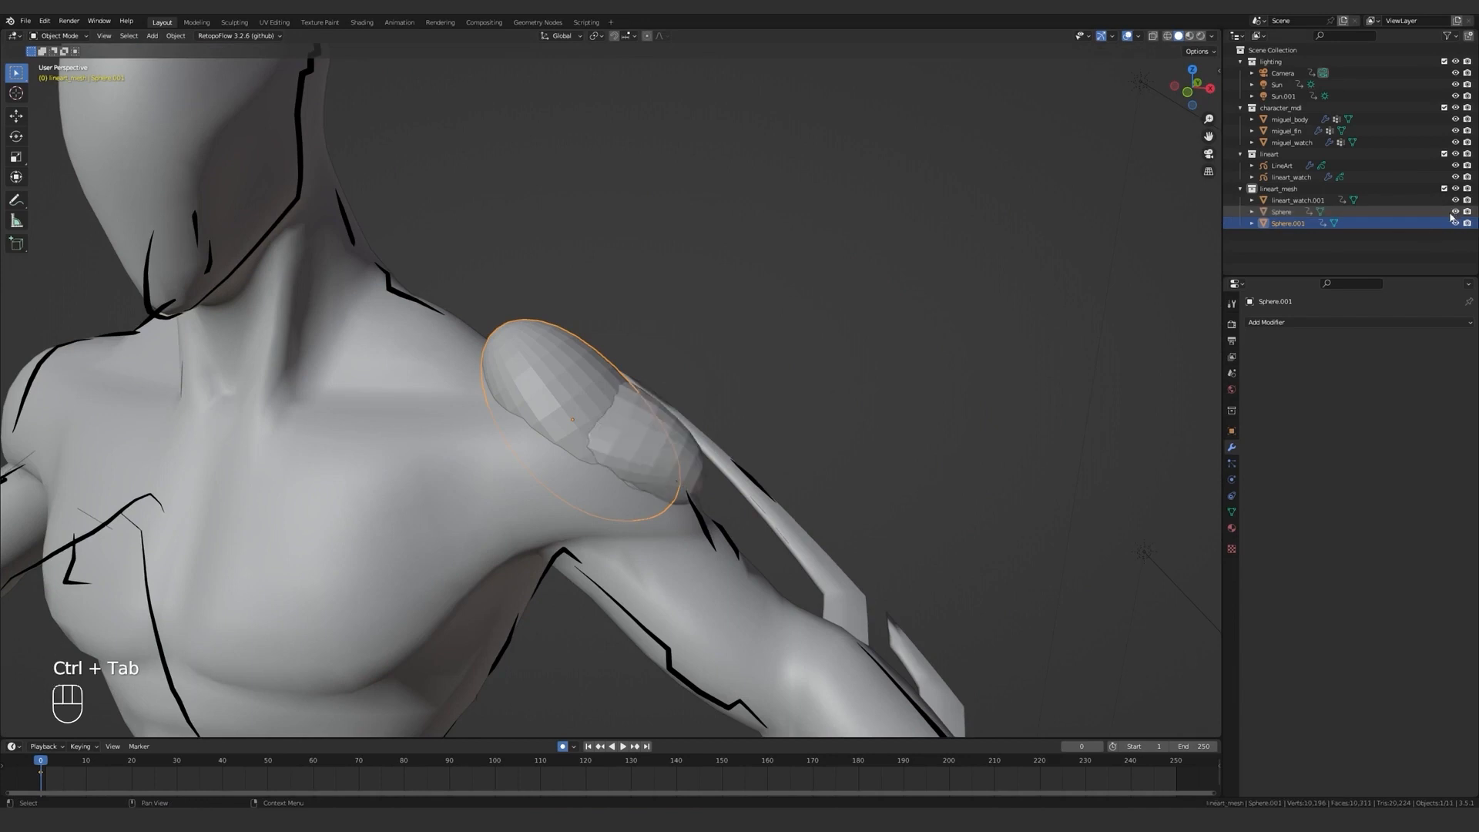
# Select both shoulder spheres with the first one active and join them into one object.
pyautogui.keyDown('shift'); pyautogui.click(1282, 212); pyautogui.keyUp('shift')
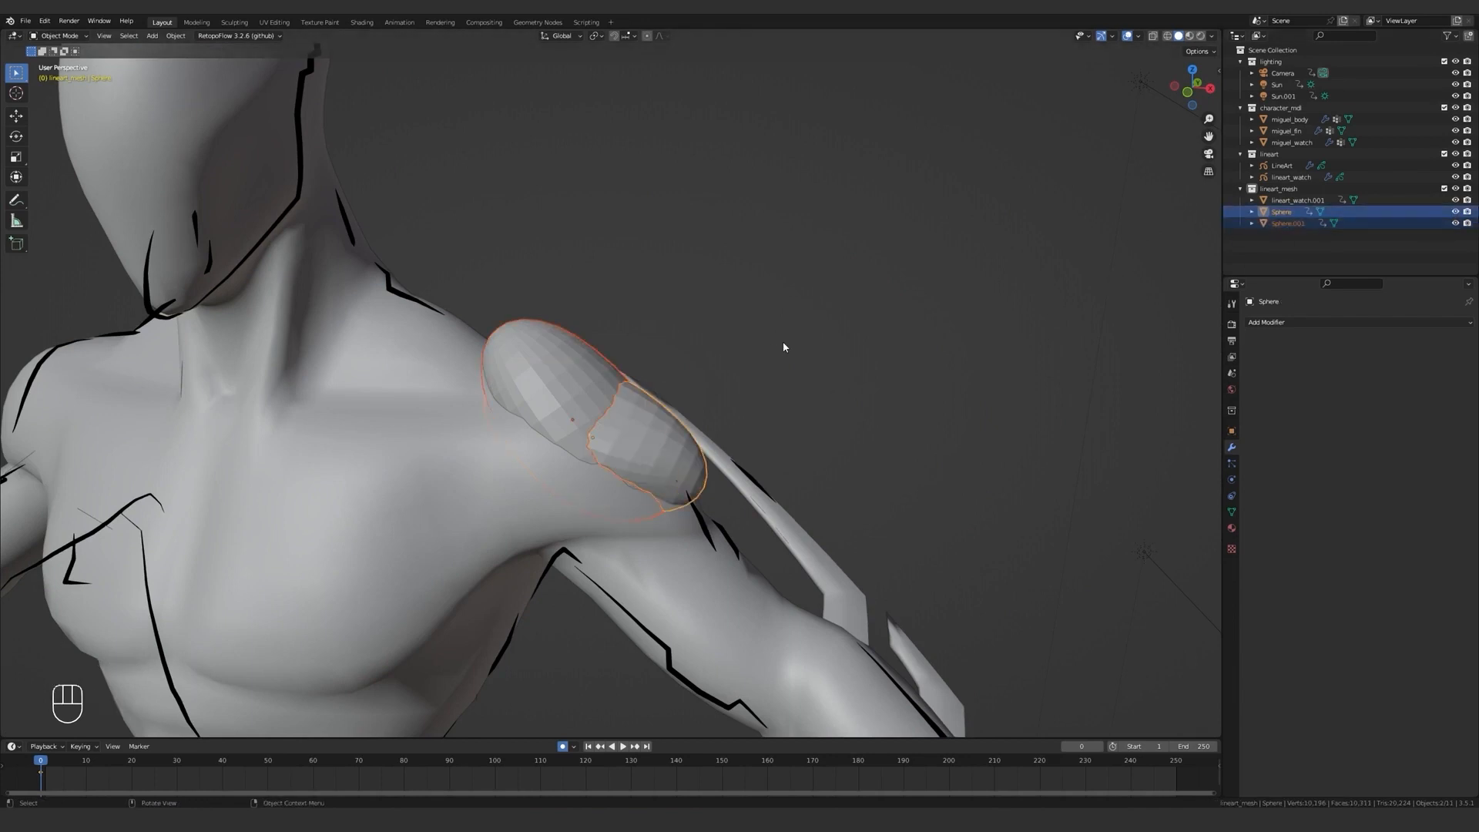
pyautogui.hotkey('ctrl', 'j')
pyautogui.scroll(-6, 693, 389)
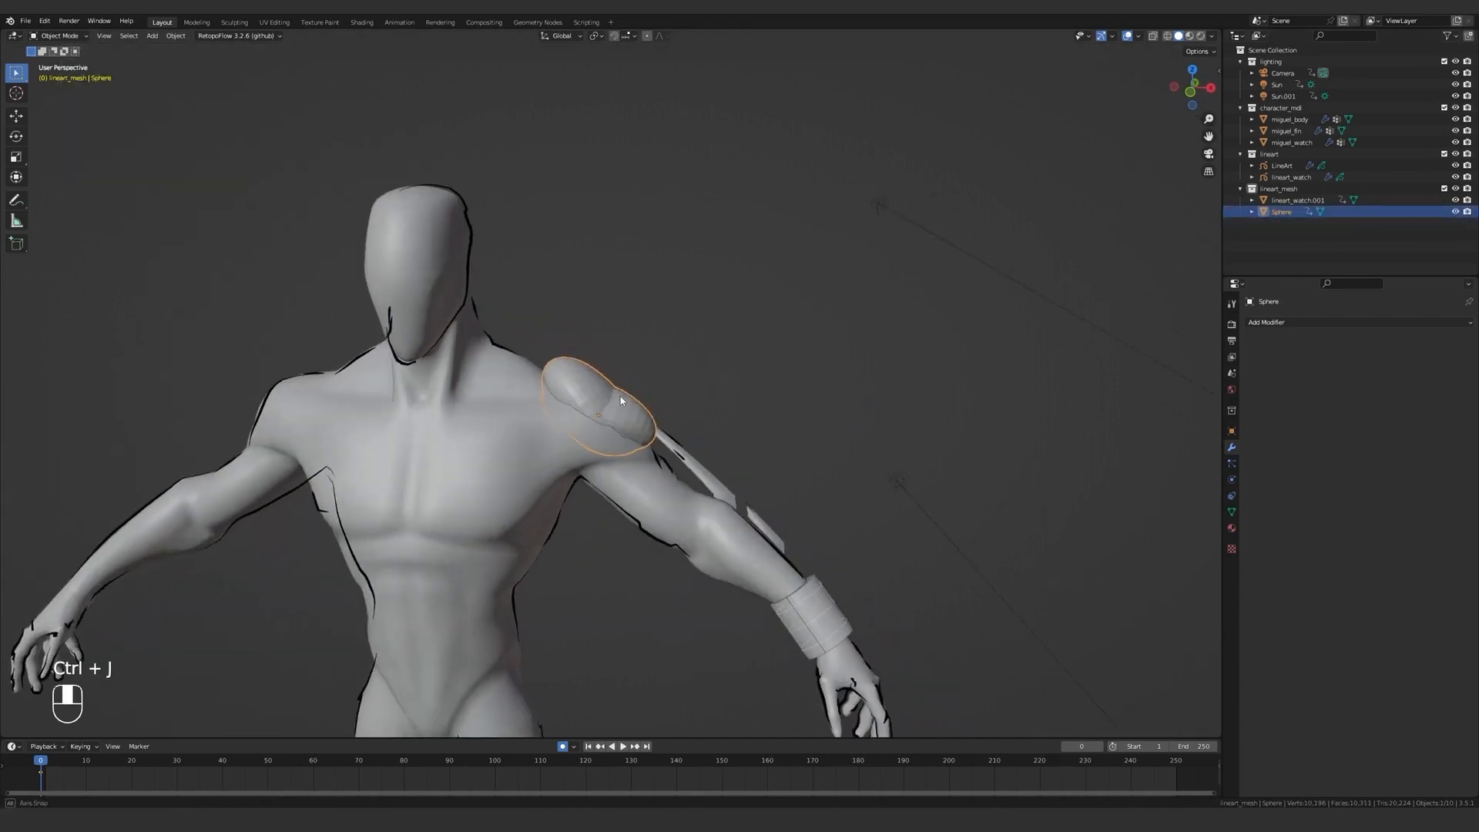
# Add a Mirror modifier to the joined shoulder mesh with miguel_body as Mirror Object, and shade the mesh smooth.
pyautogui.click(1270, 323)
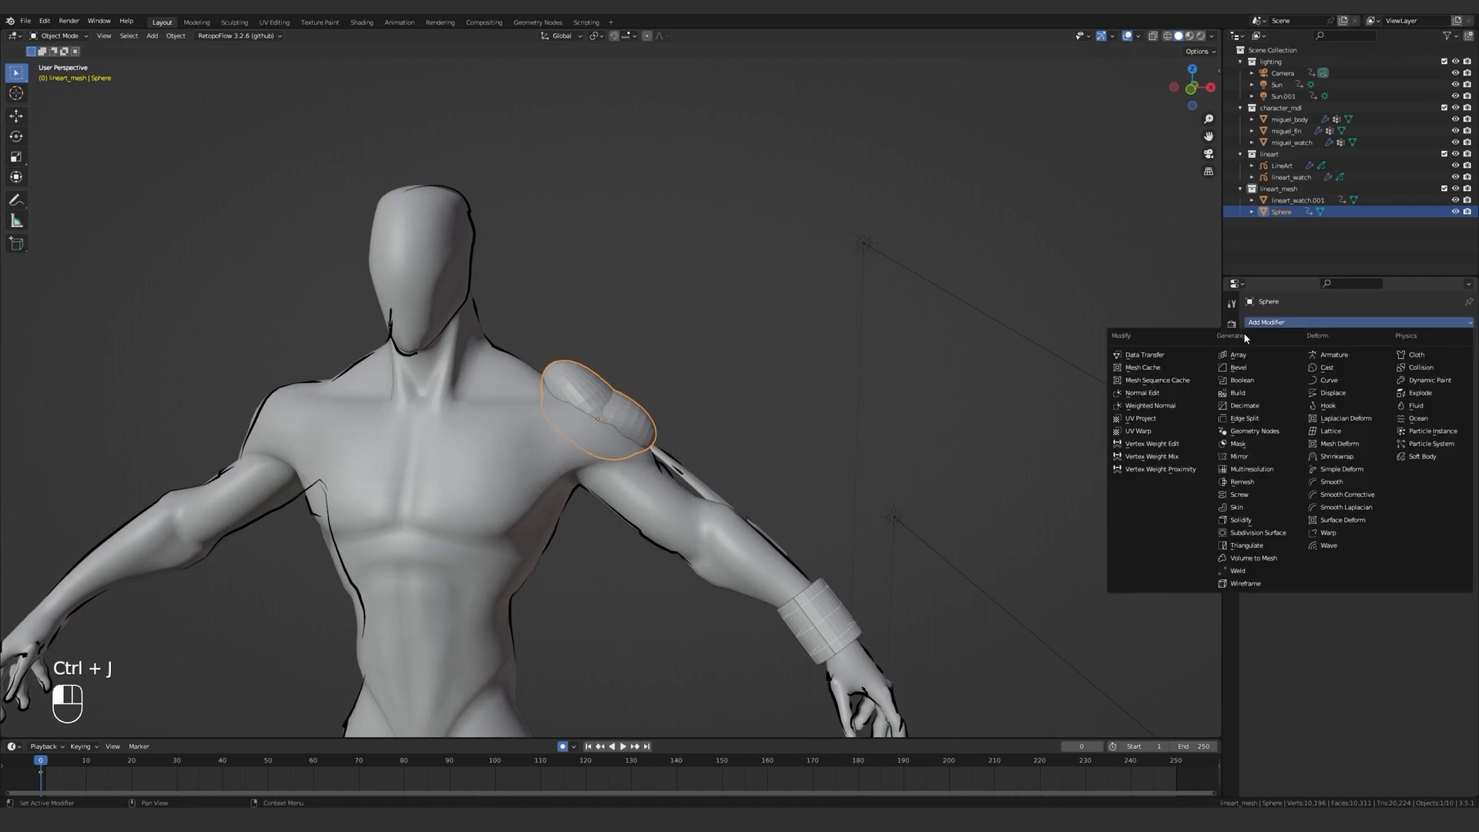
pyautogui.click(1241, 457)
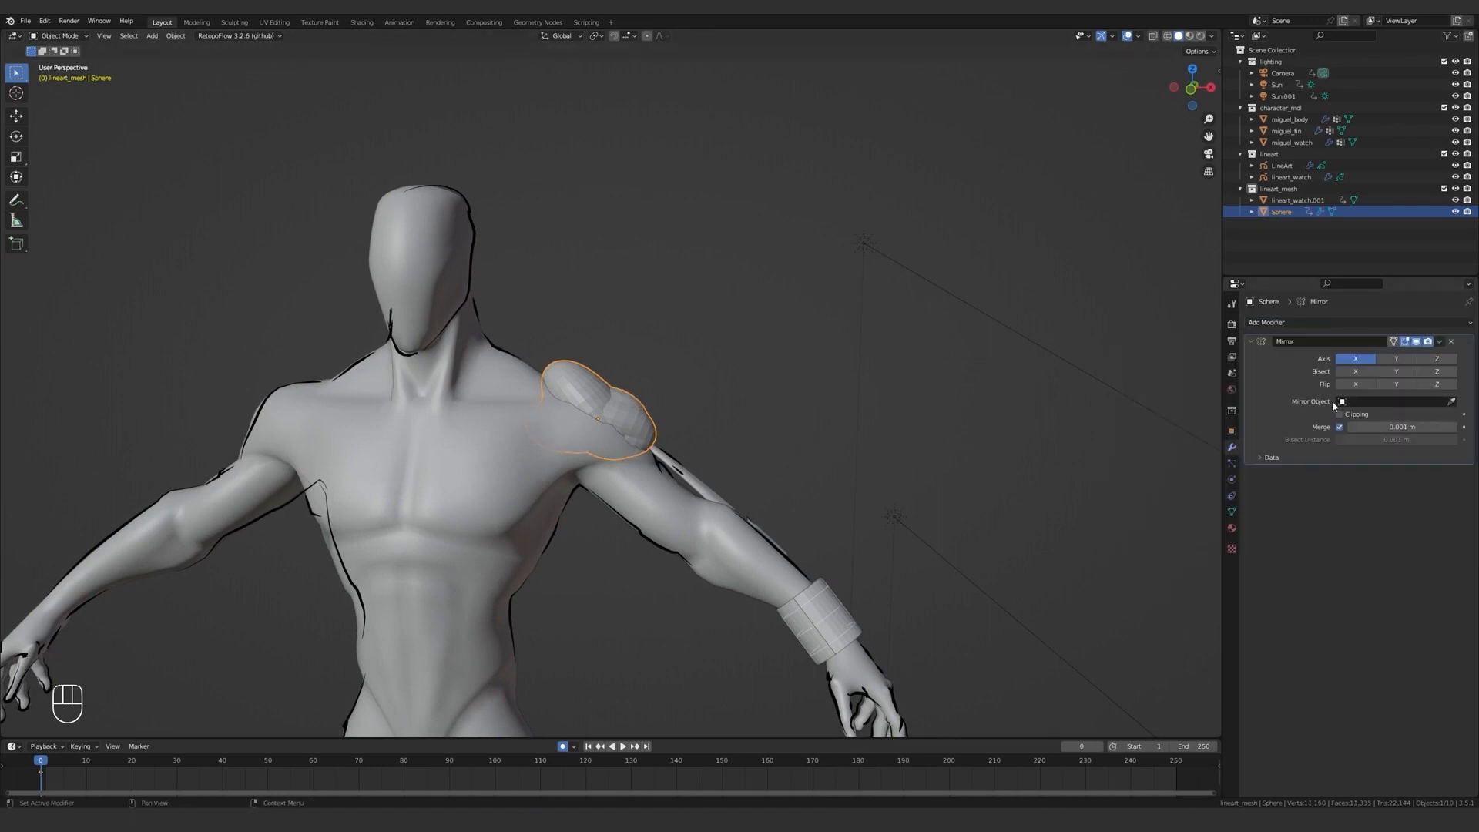
pyautogui.click(439, 231)
pyautogui.rightClick(613, 296)
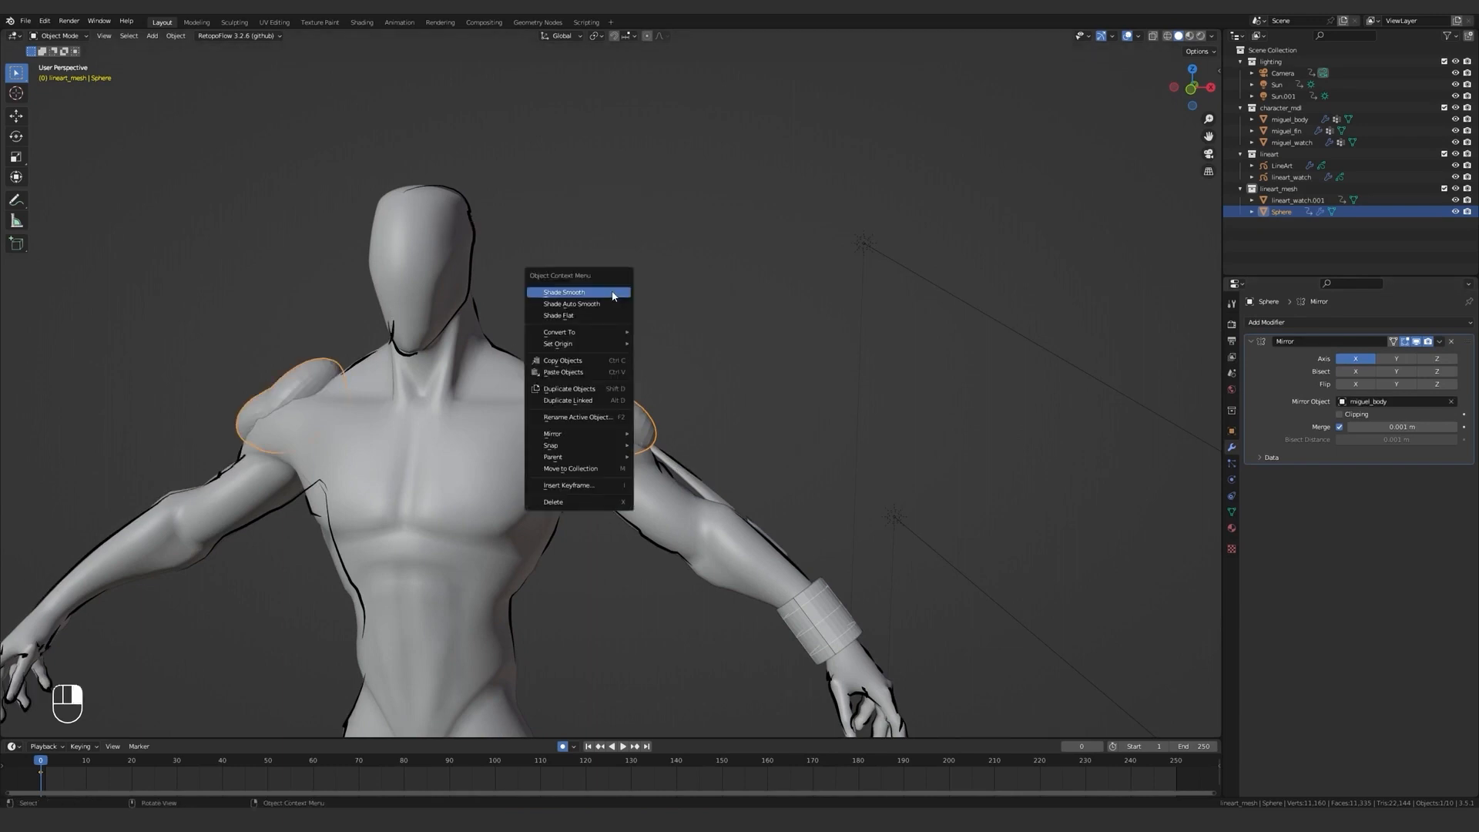
pyautogui.click(619, 291)
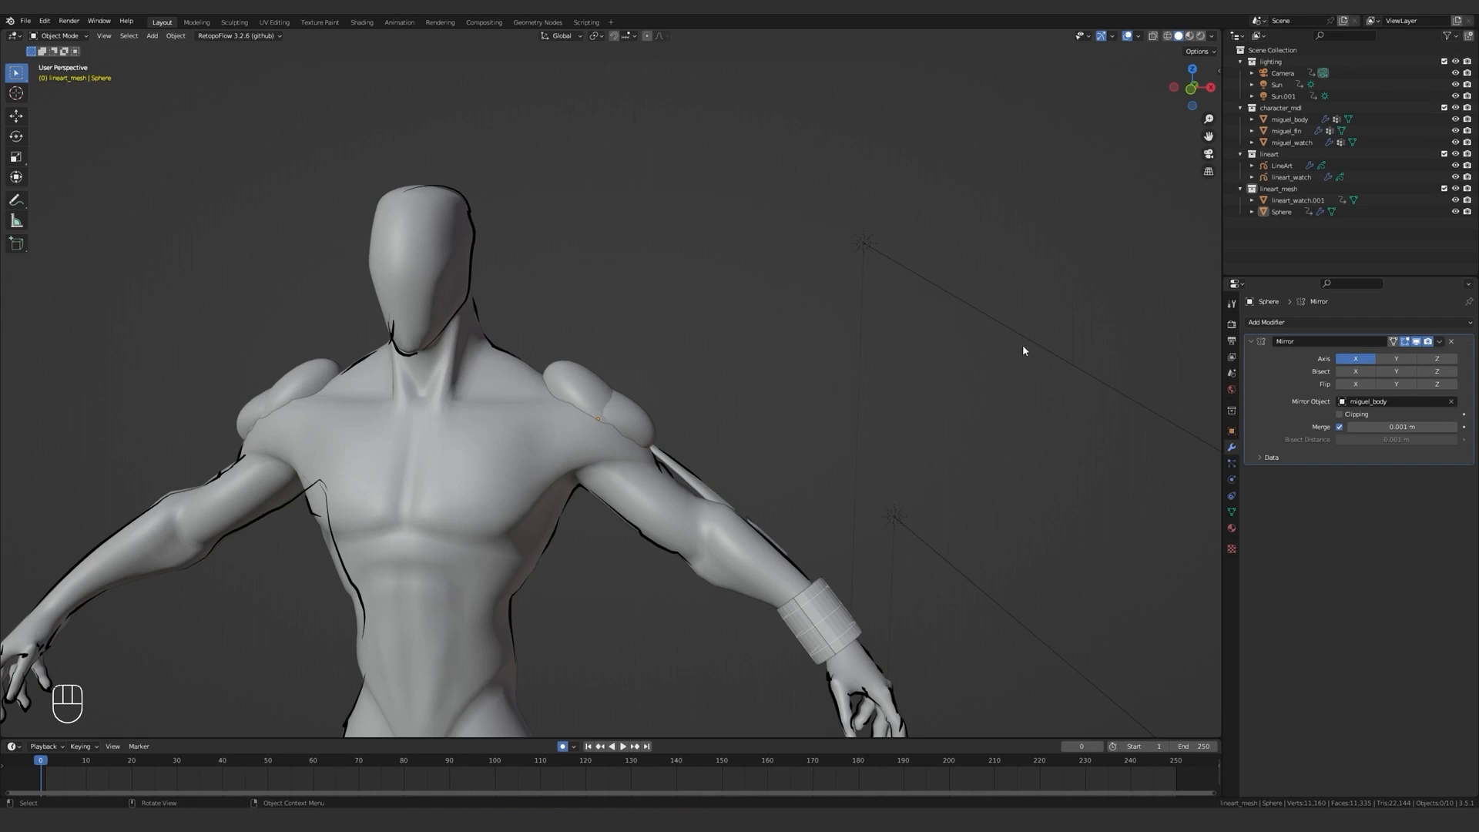
# Add a Grease Pencil Object Line Art to the lineart collection.
pyautogui.click(1271, 157)
pyautogui.hotkey('shift', 'a')
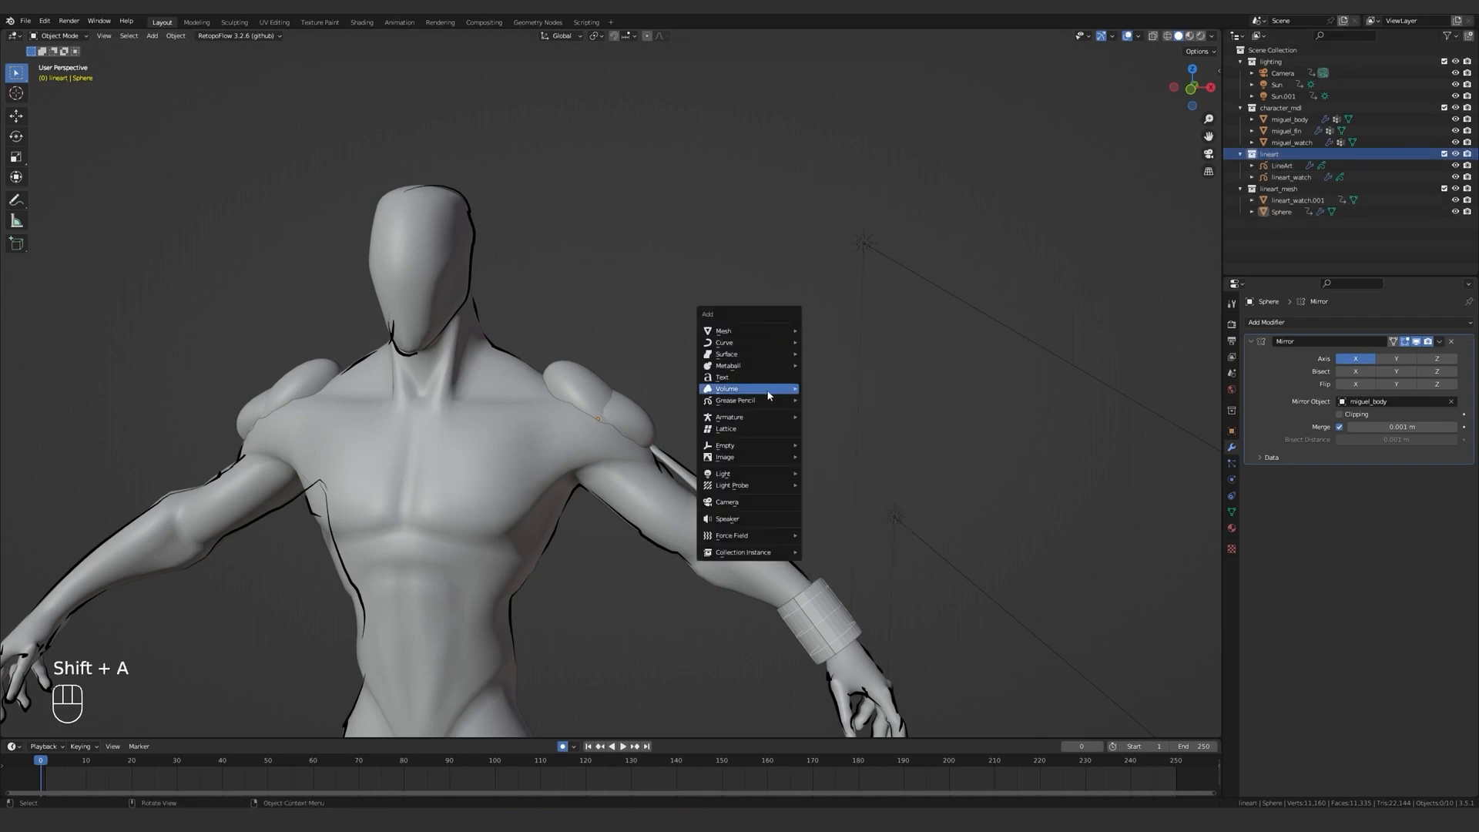
pyautogui.moveTo(771, 400)
pyautogui.click(863, 469)
# Rename the joined shoulder mesh as lineart_shoulder.
pyautogui.doubleClick(1281, 222)
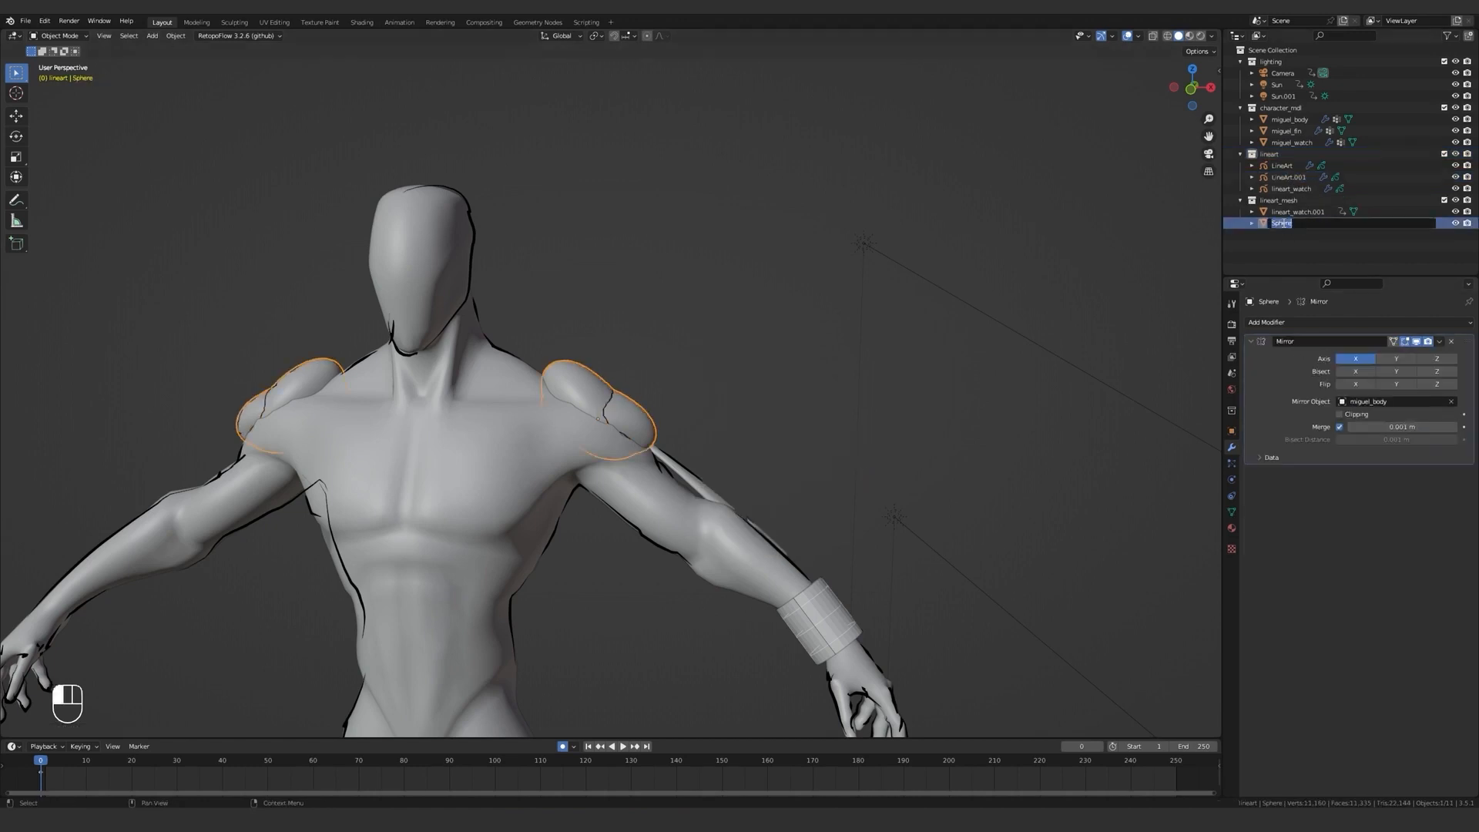
pyautogui.write('lineart_shoulder')
pyautogui.press('Return')
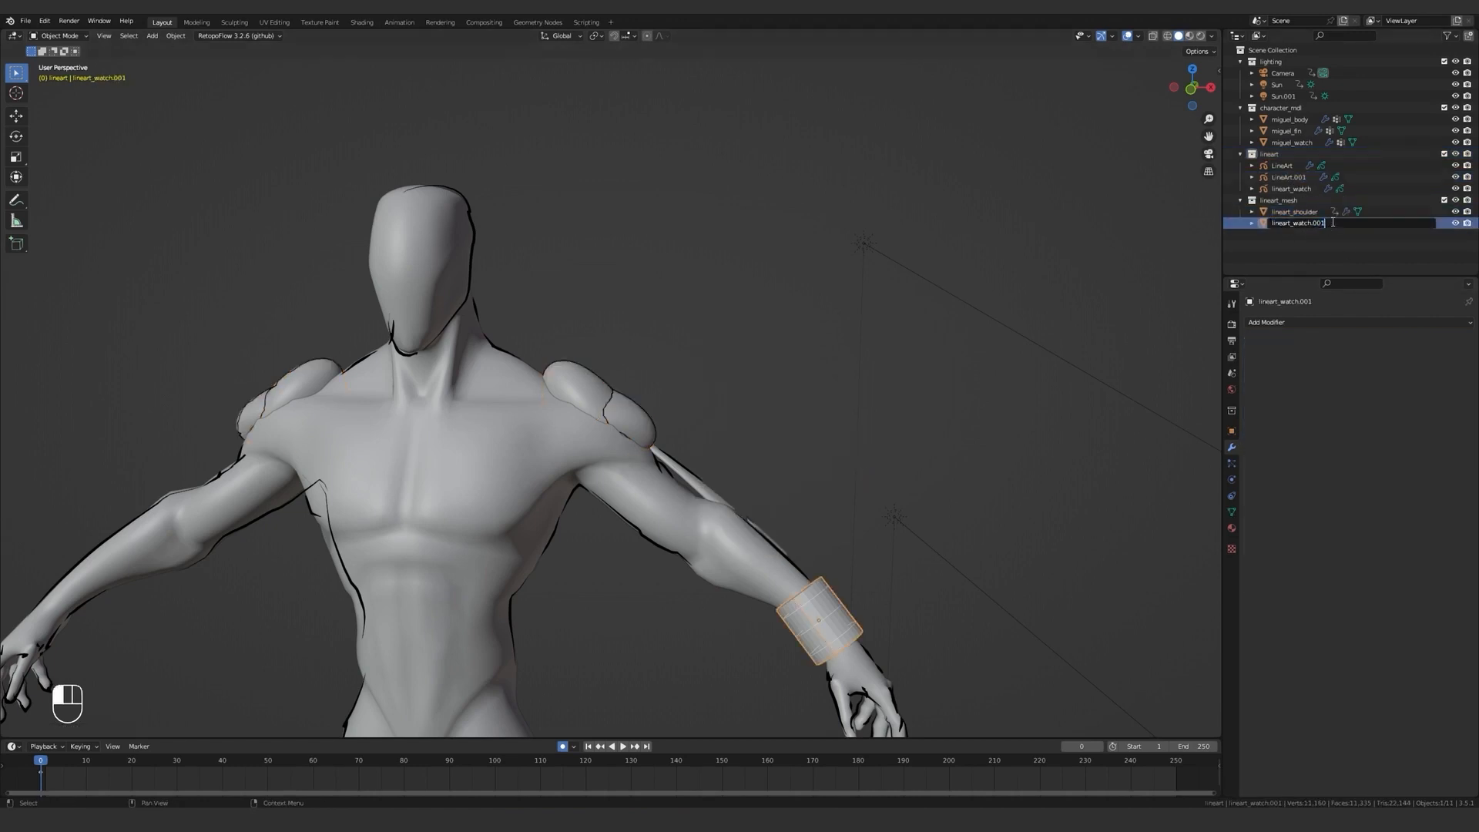
# Disable Intersections among the Line Art edge types of the shoulder line art and inspect the shoulder outline in the camera view.
pyautogui.press('KP_0')
pyautogui.scroll(9, 637, 390)
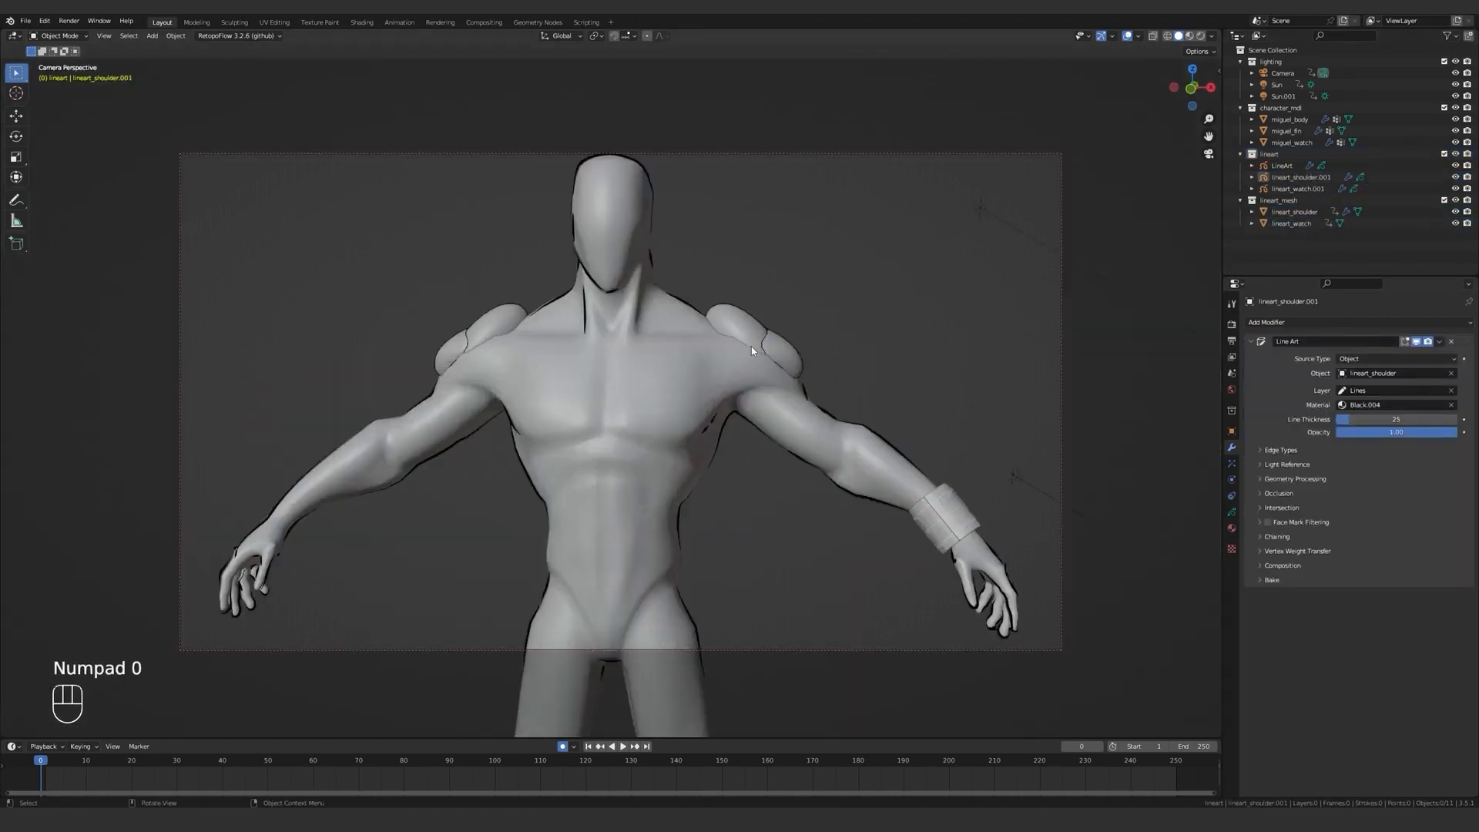
pyautogui.moveTo(759, 377); pyautogui.dragTo(612, 432, button='middle')
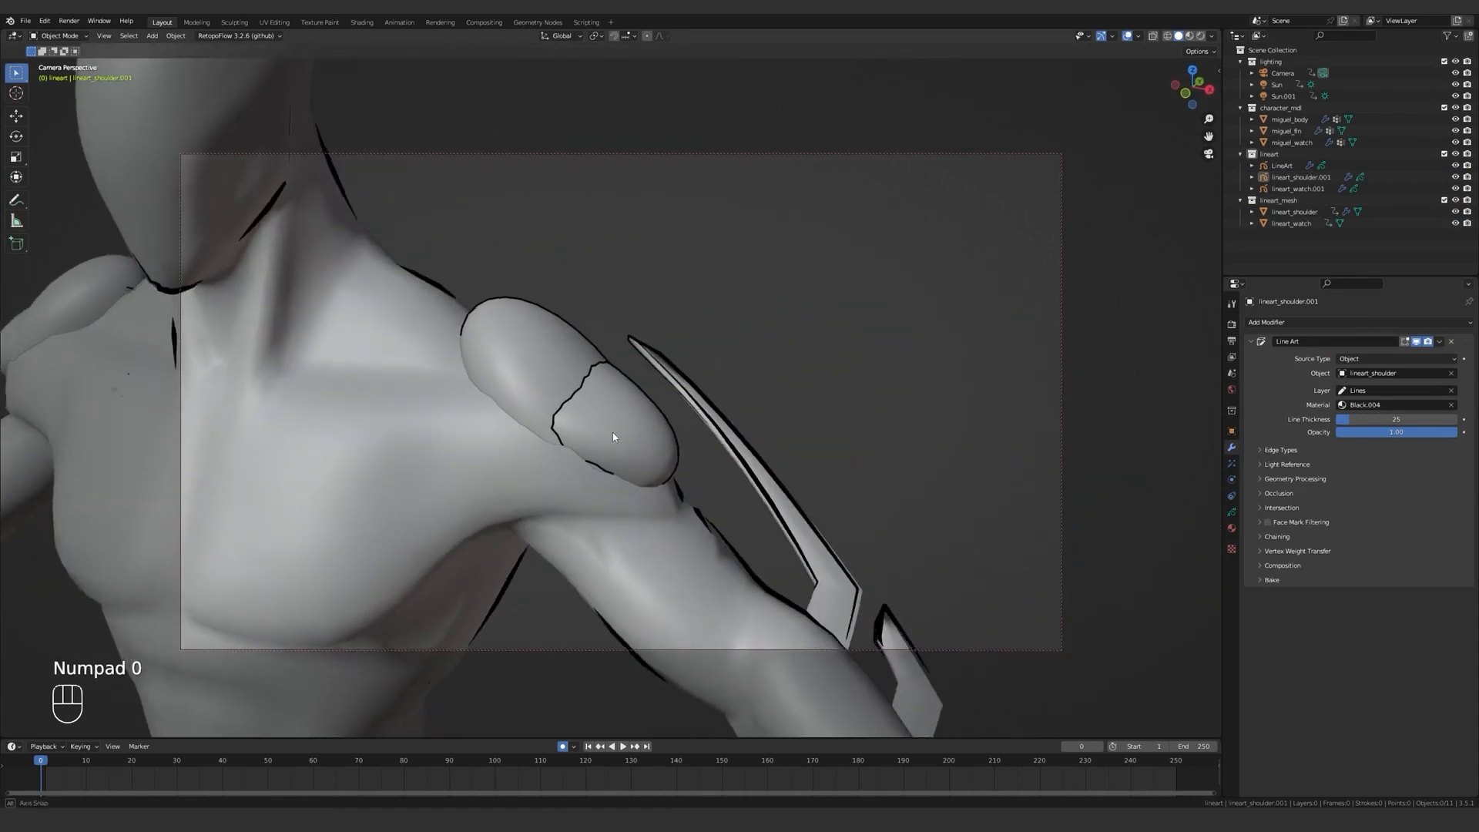
pyautogui.click(1282, 450)
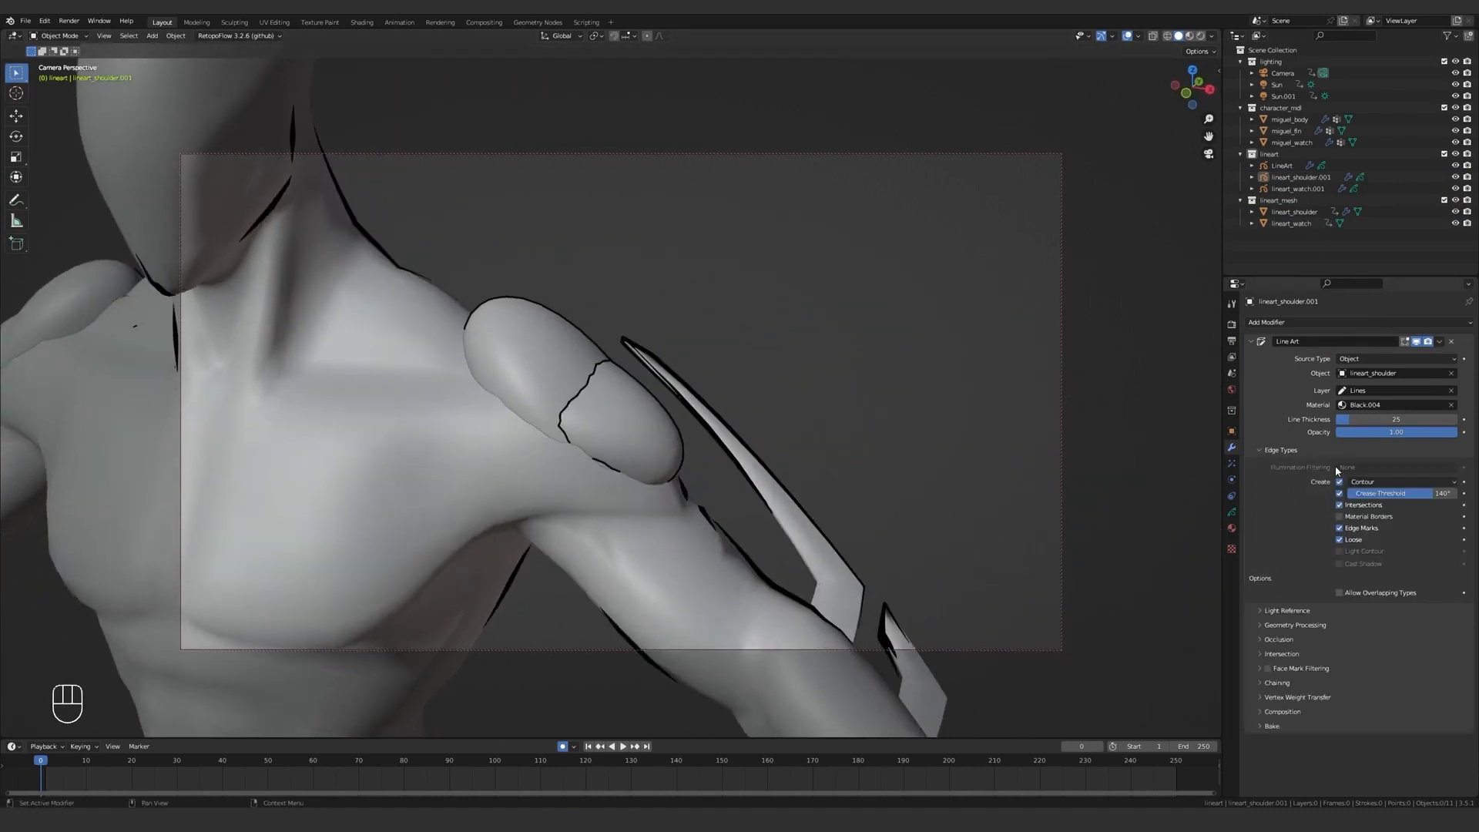
pyautogui.click(1339, 505)
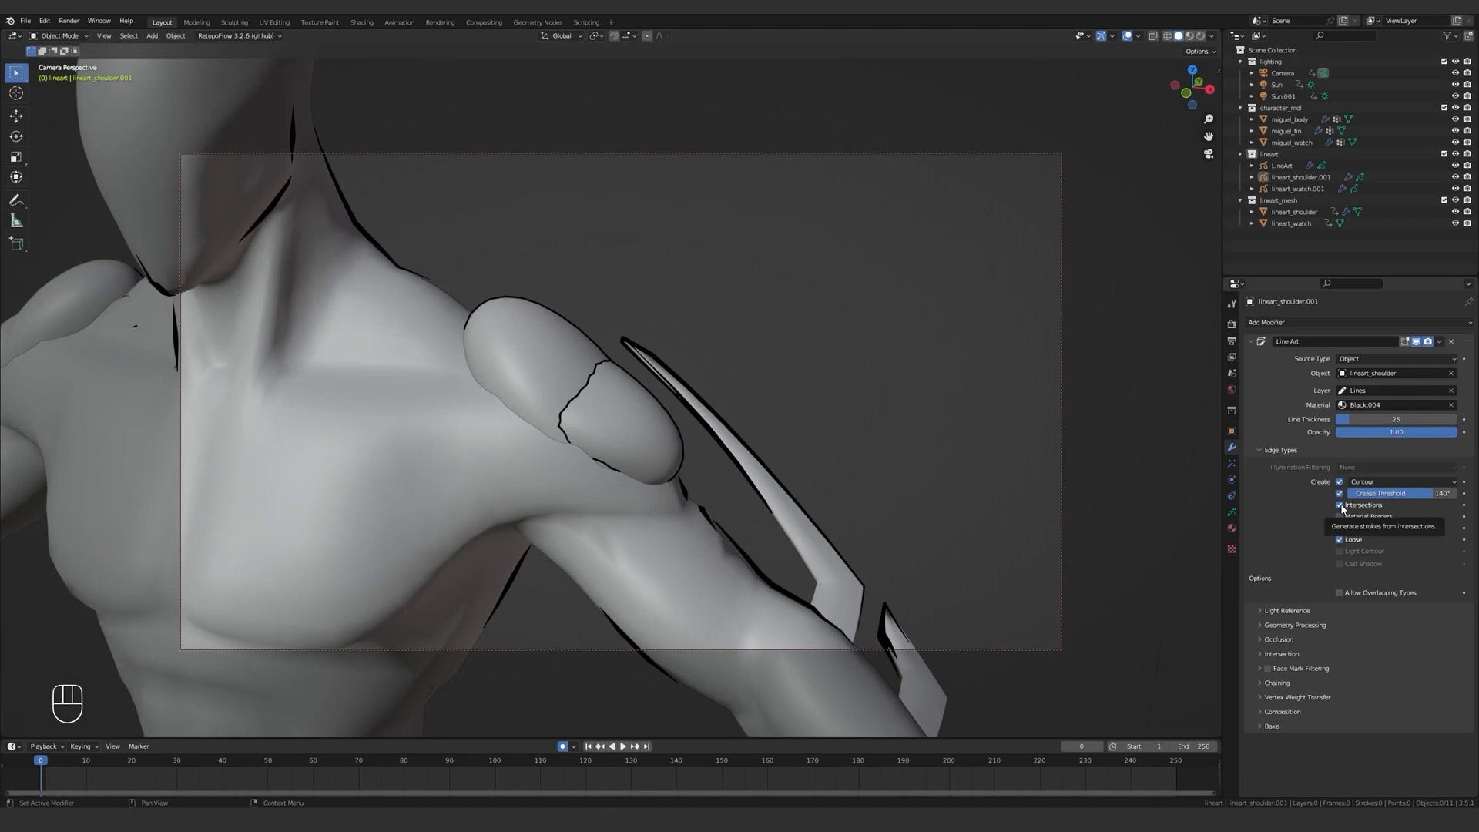
pyautogui.moveTo(735, 422); pyautogui.dragTo(604, 440, button='middle')
pyautogui.scroll(3, 599, 435)
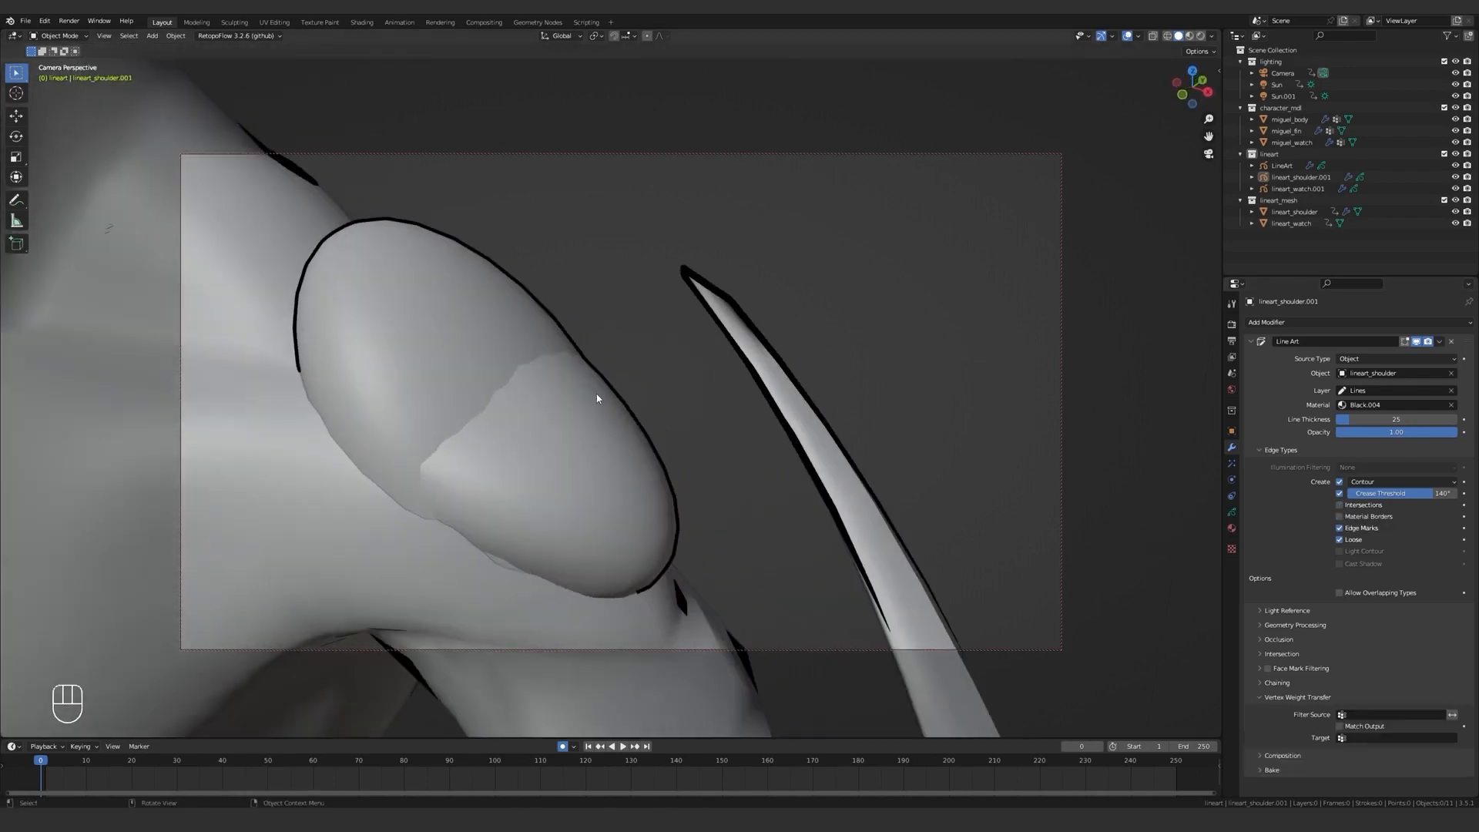
pyautogui.scroll(-5, 596, 398)
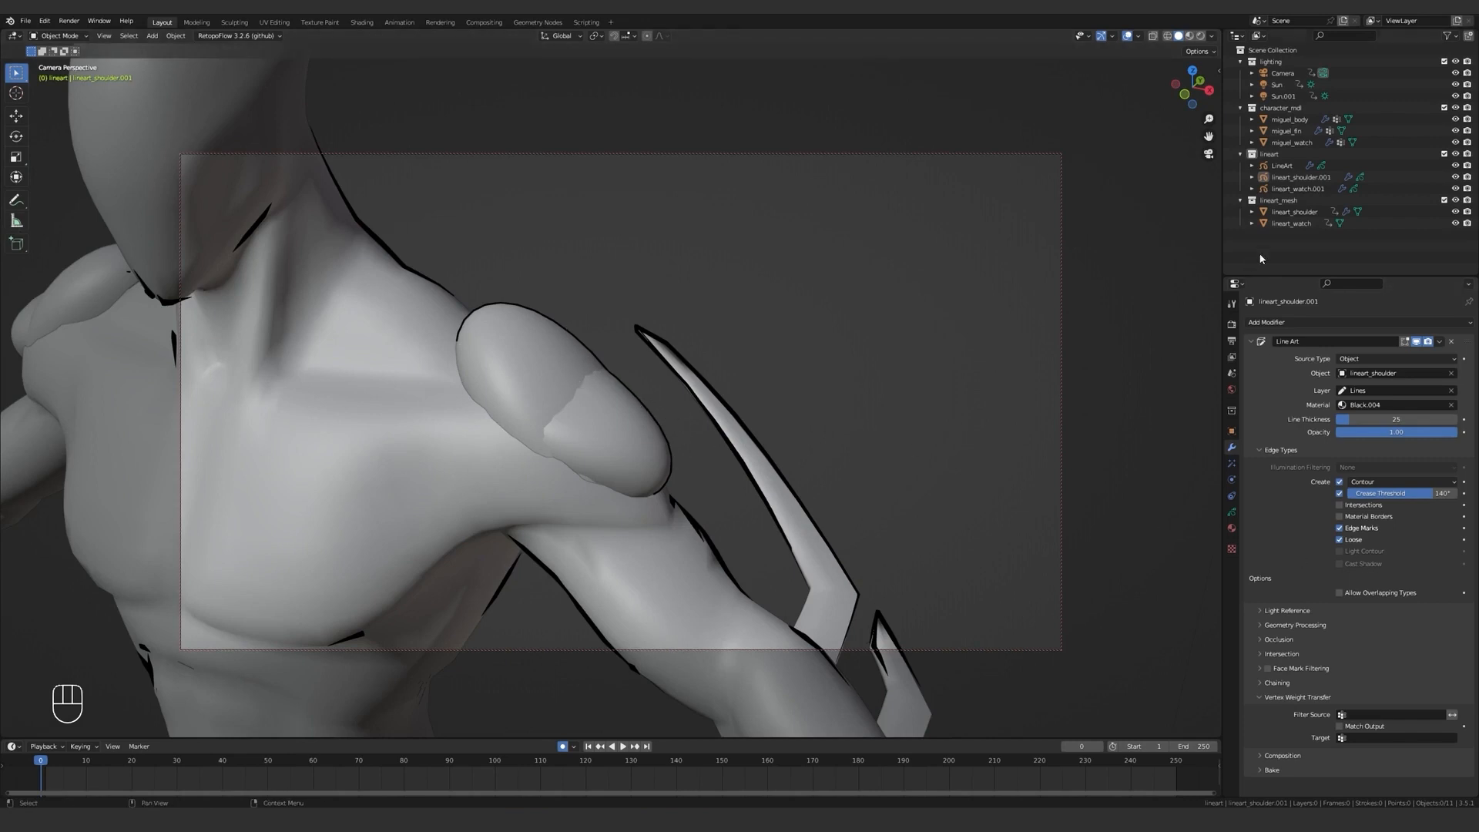
# Add a vertex group named shoulder_mask to the lineart_shoulder mesh and copy its name.
pyautogui.click(1304, 213)
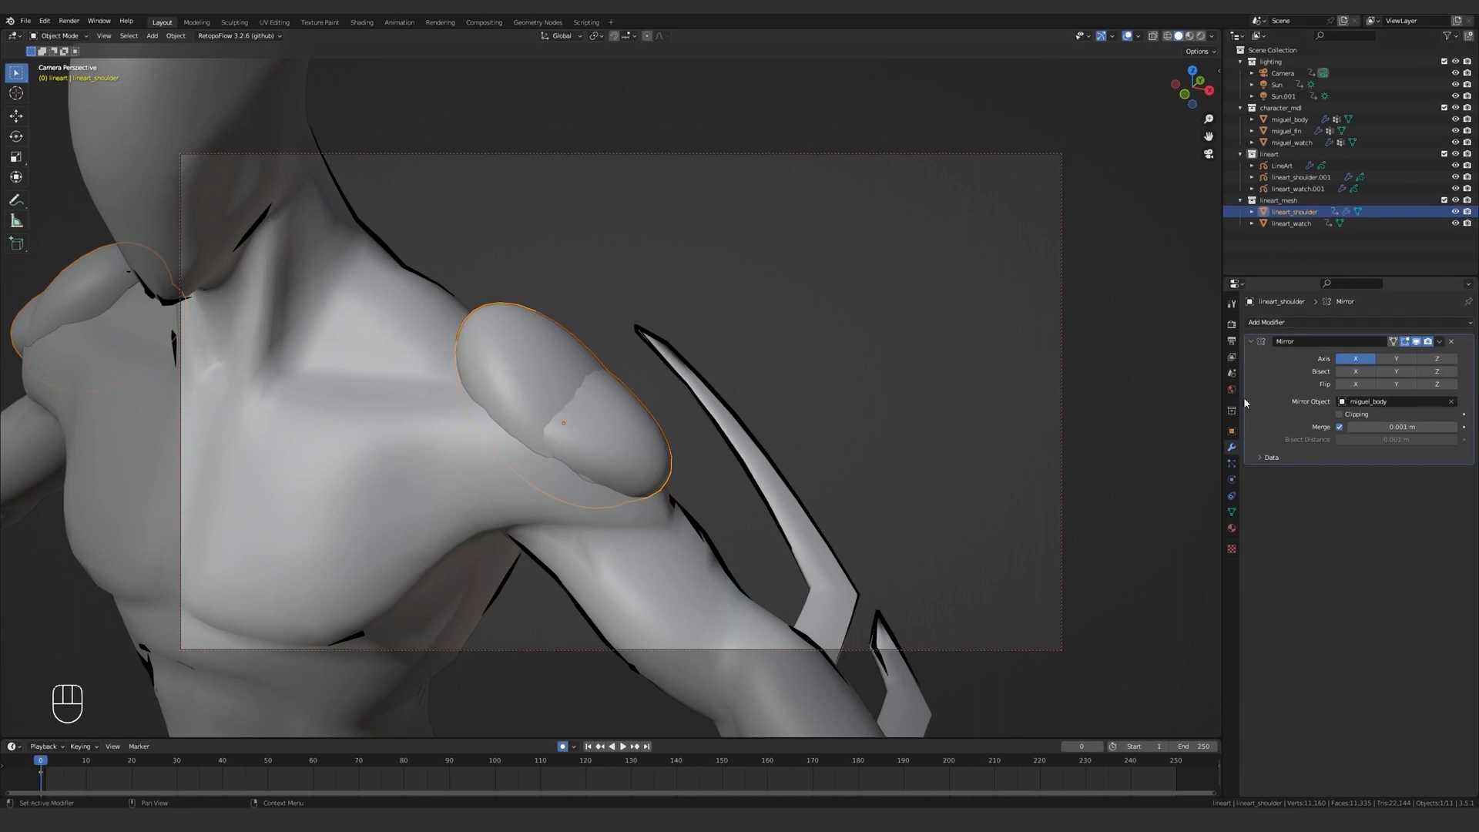
pyautogui.click(1231, 512)
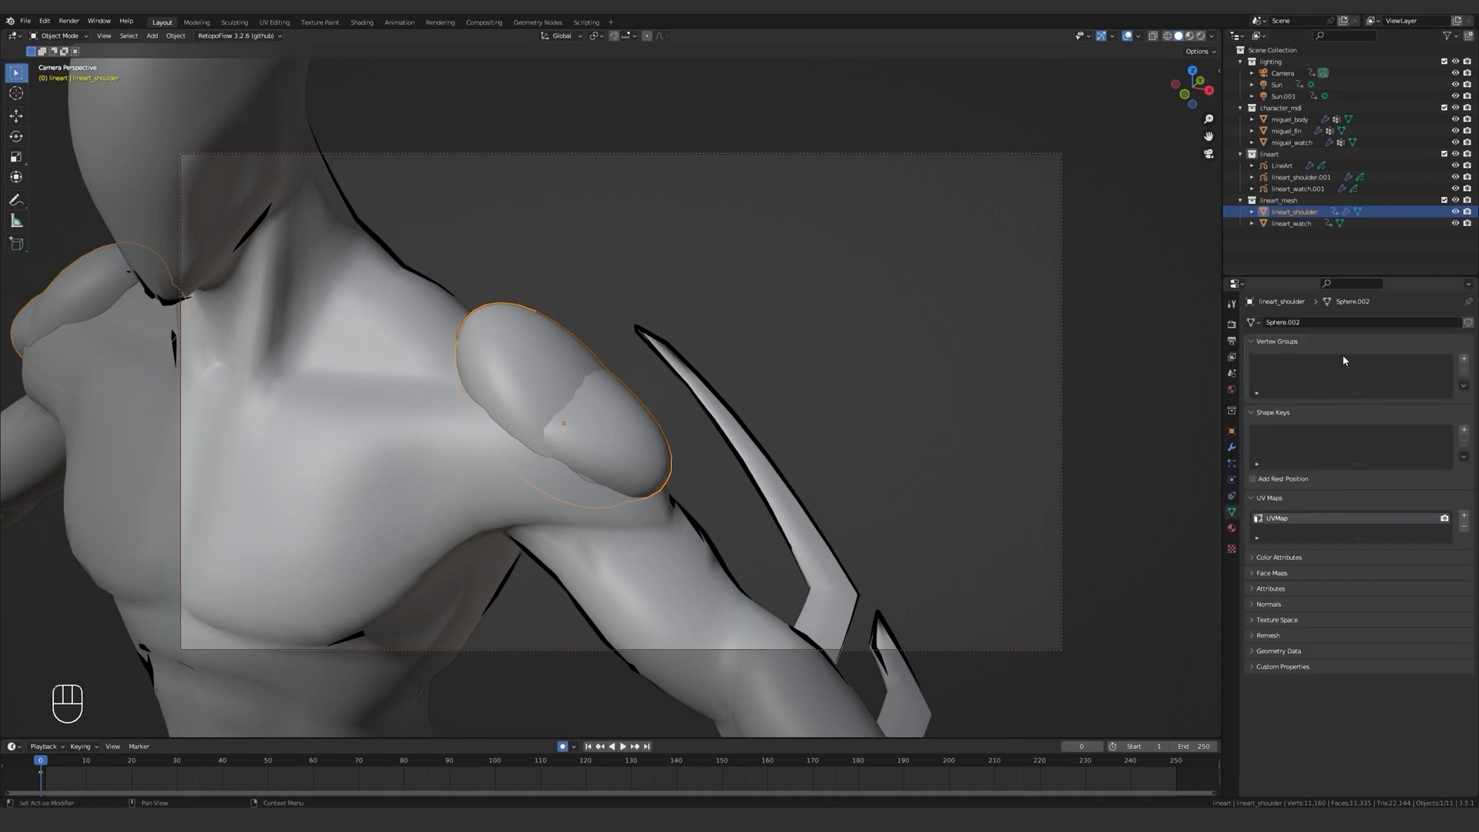
pyautogui.click(1464, 360)
pyautogui.doubleClick(1279, 361)
pyautogui.write('shoulder_mask')
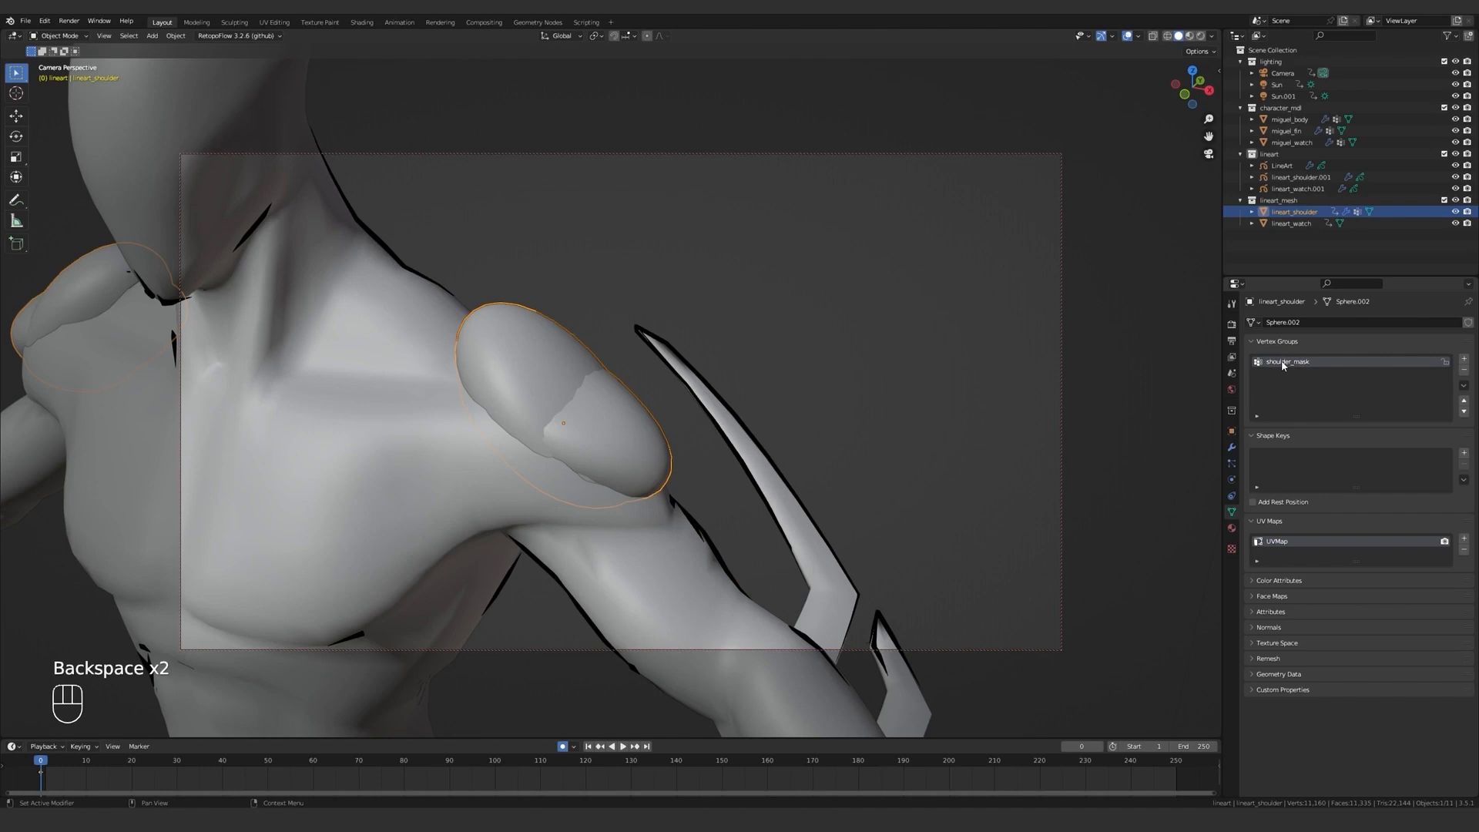
pyautogui.keyDown('ctrl'); pyautogui.click(1306, 366); pyautogui.keyUp('ctrl')
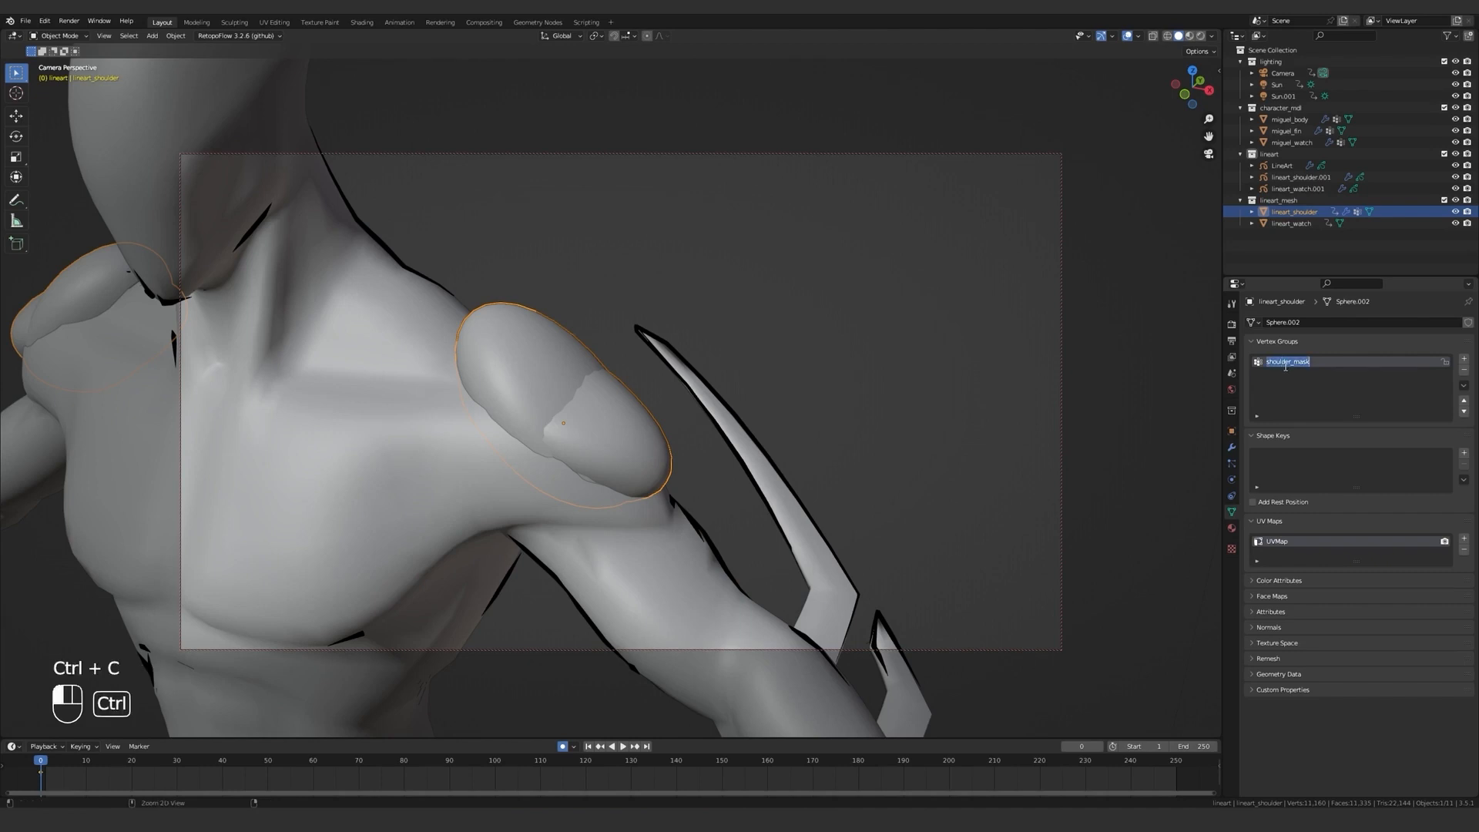
# Set the Vertex Weight Transfer Filter Source of the lineart_shoulder.001 Line Art modifier to shoulder_mask.
pyautogui.click(1300, 177)
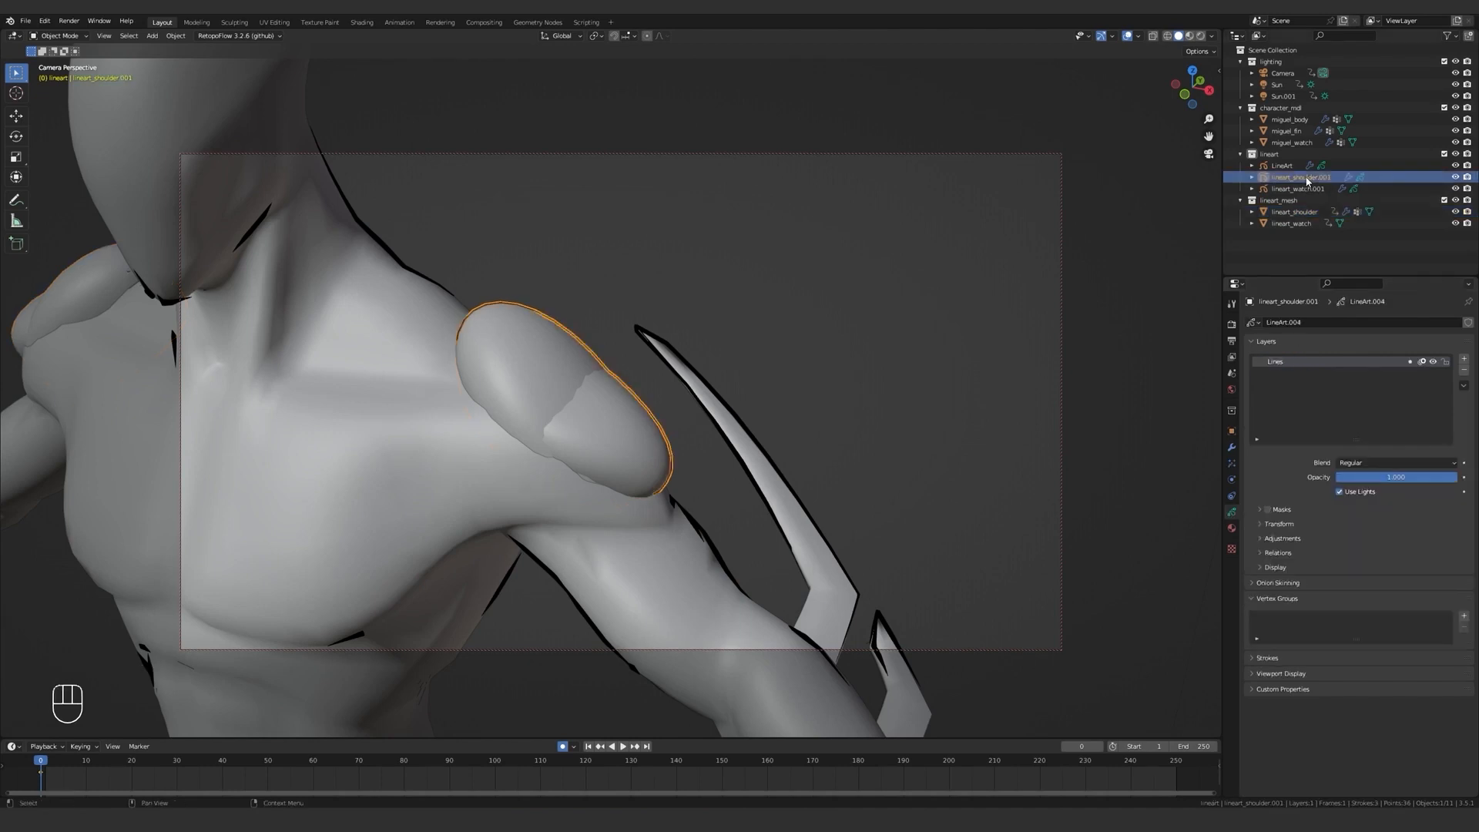
pyautogui.click(1229, 446)
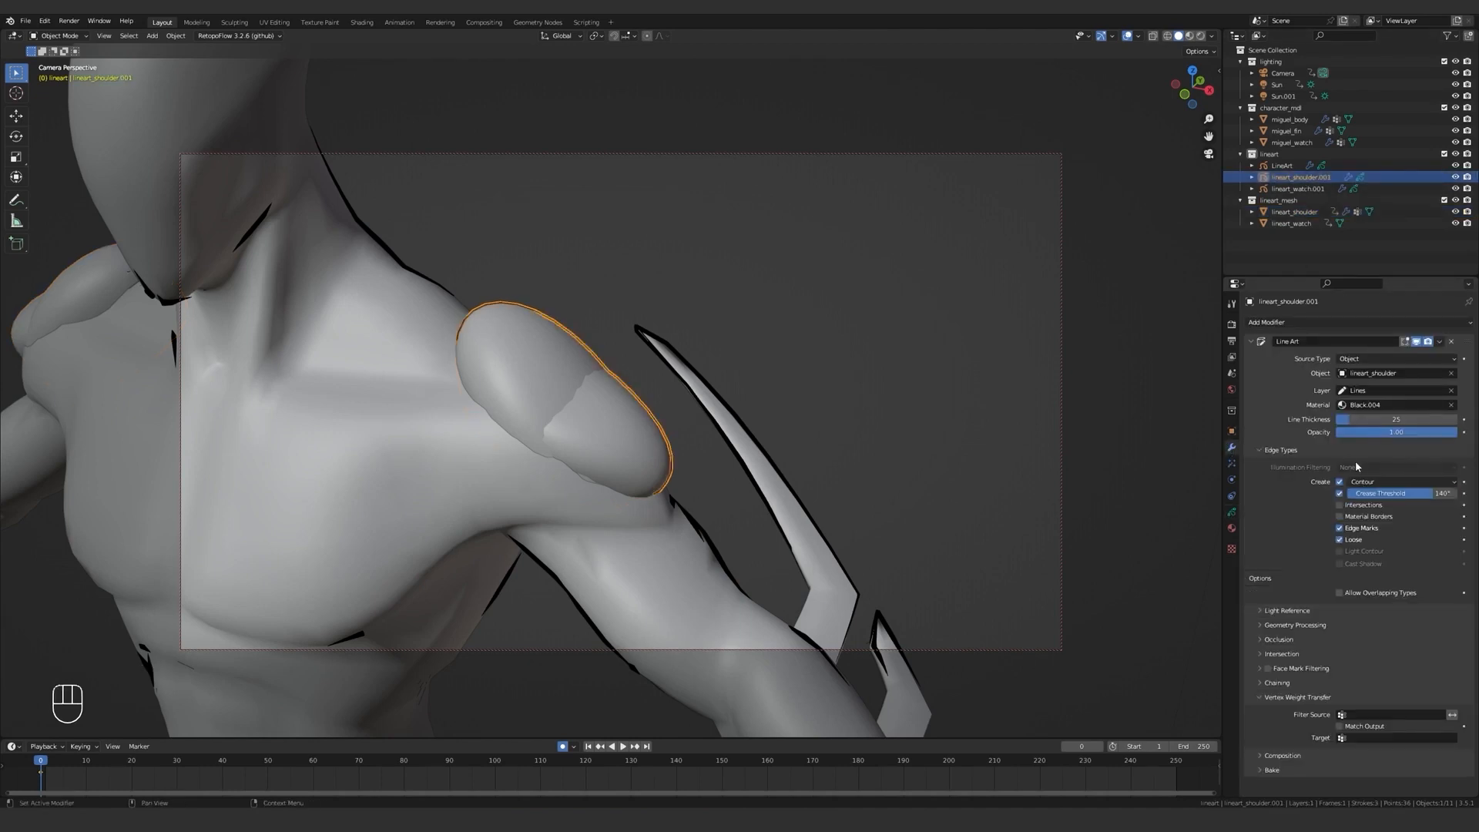
pyautogui.click(1383, 740)
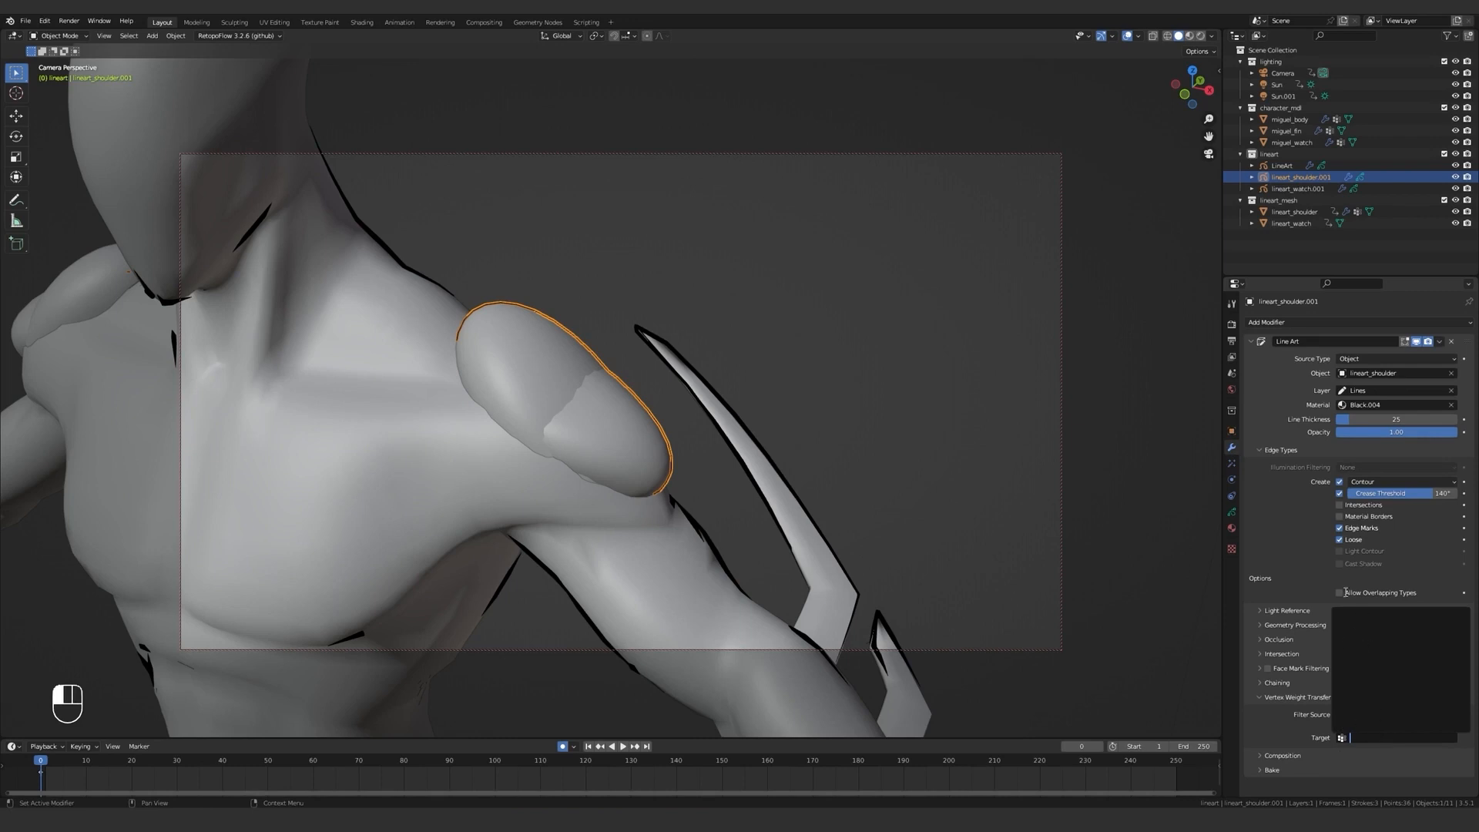
pyautogui.click(1242, 473)
# Add a shoulder_mask vertex group to lineart_shoulder.001 and choose it as the Vertex Weight Transfer Target in its Line Art modifier.
pyautogui.click(1233, 511)
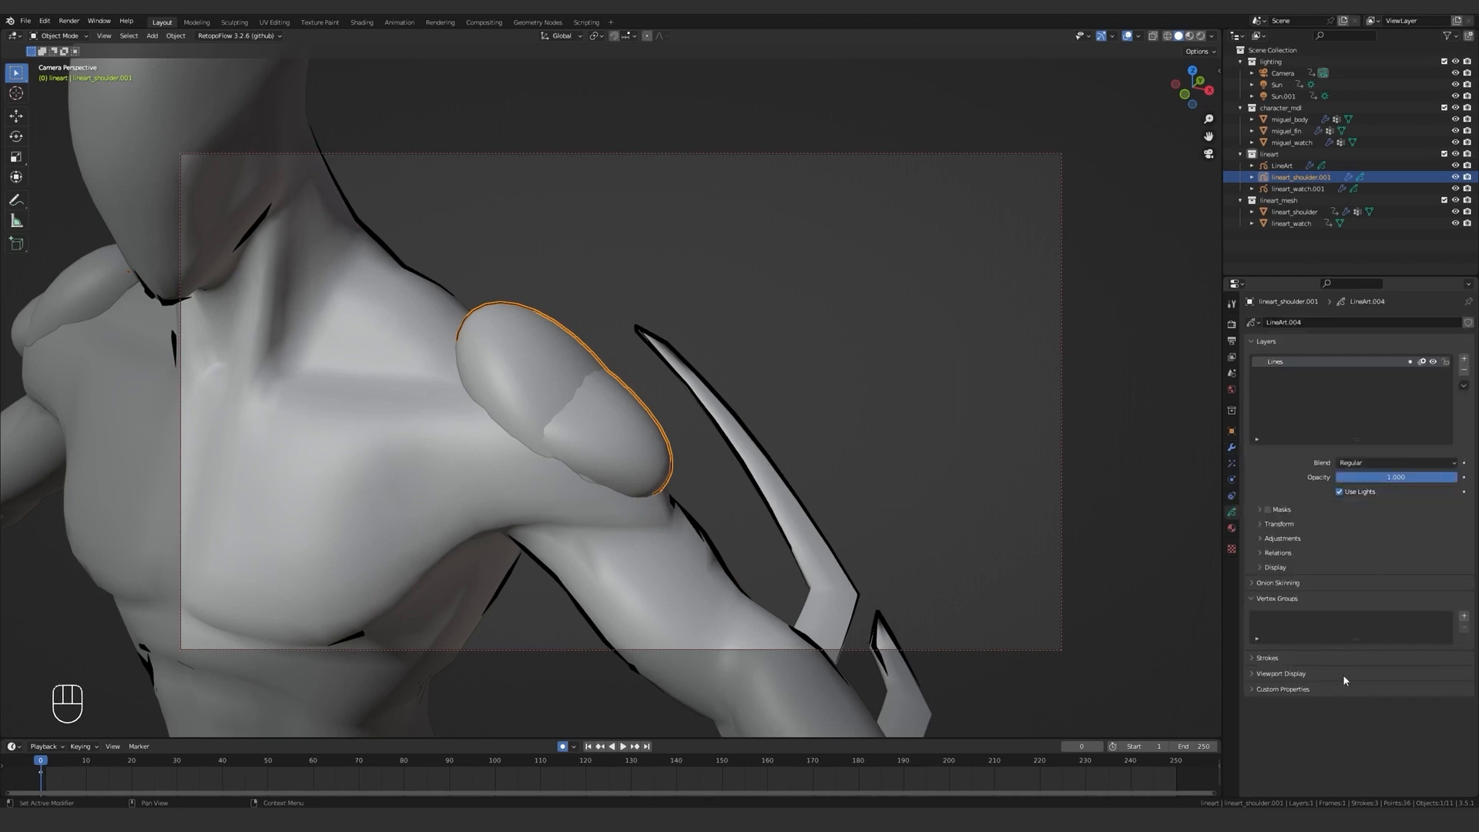
pyautogui.click(1464, 616)
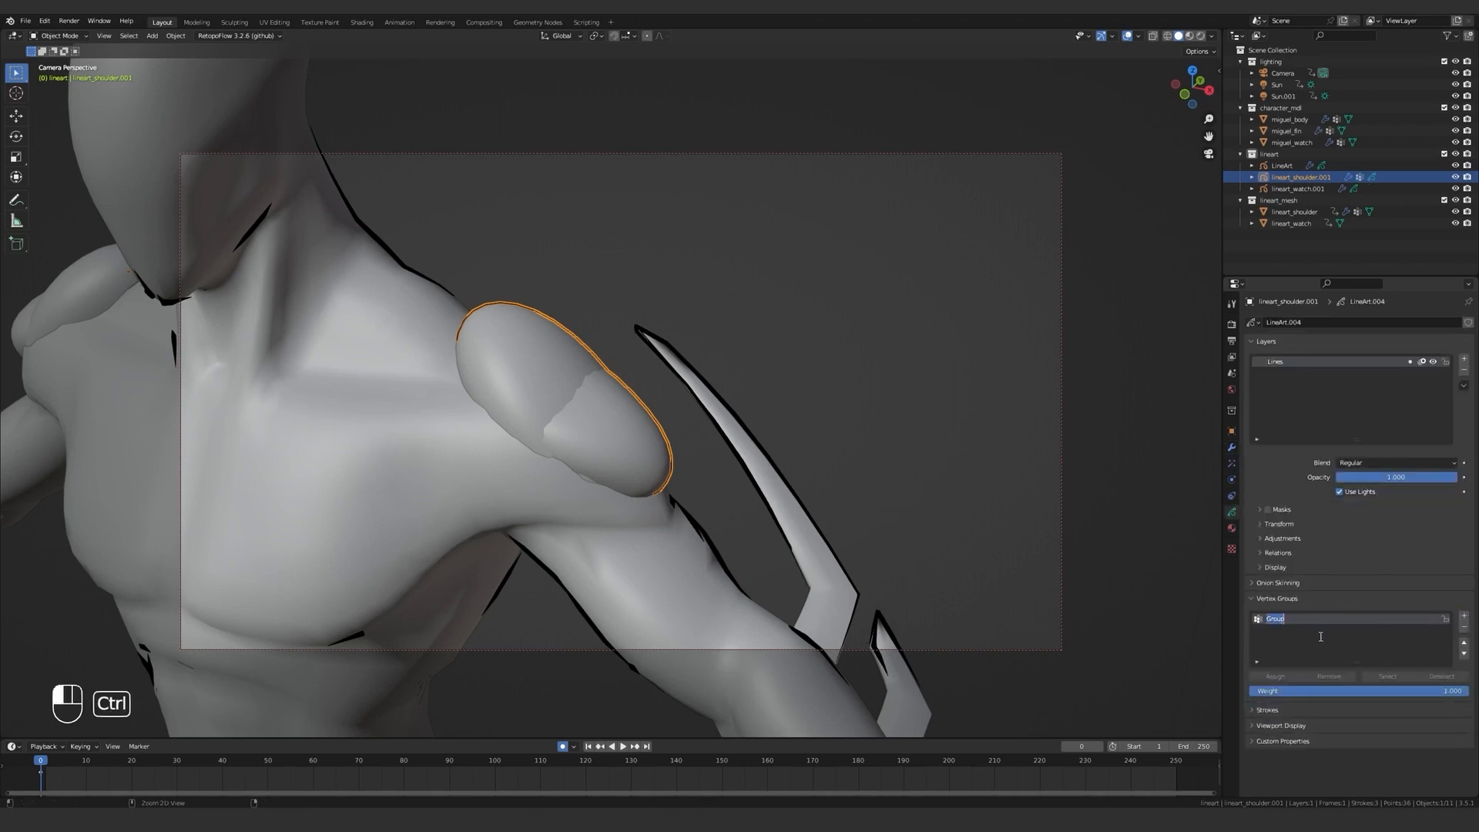
pyautogui.click(1232, 448)
pyautogui.click(1386, 738)
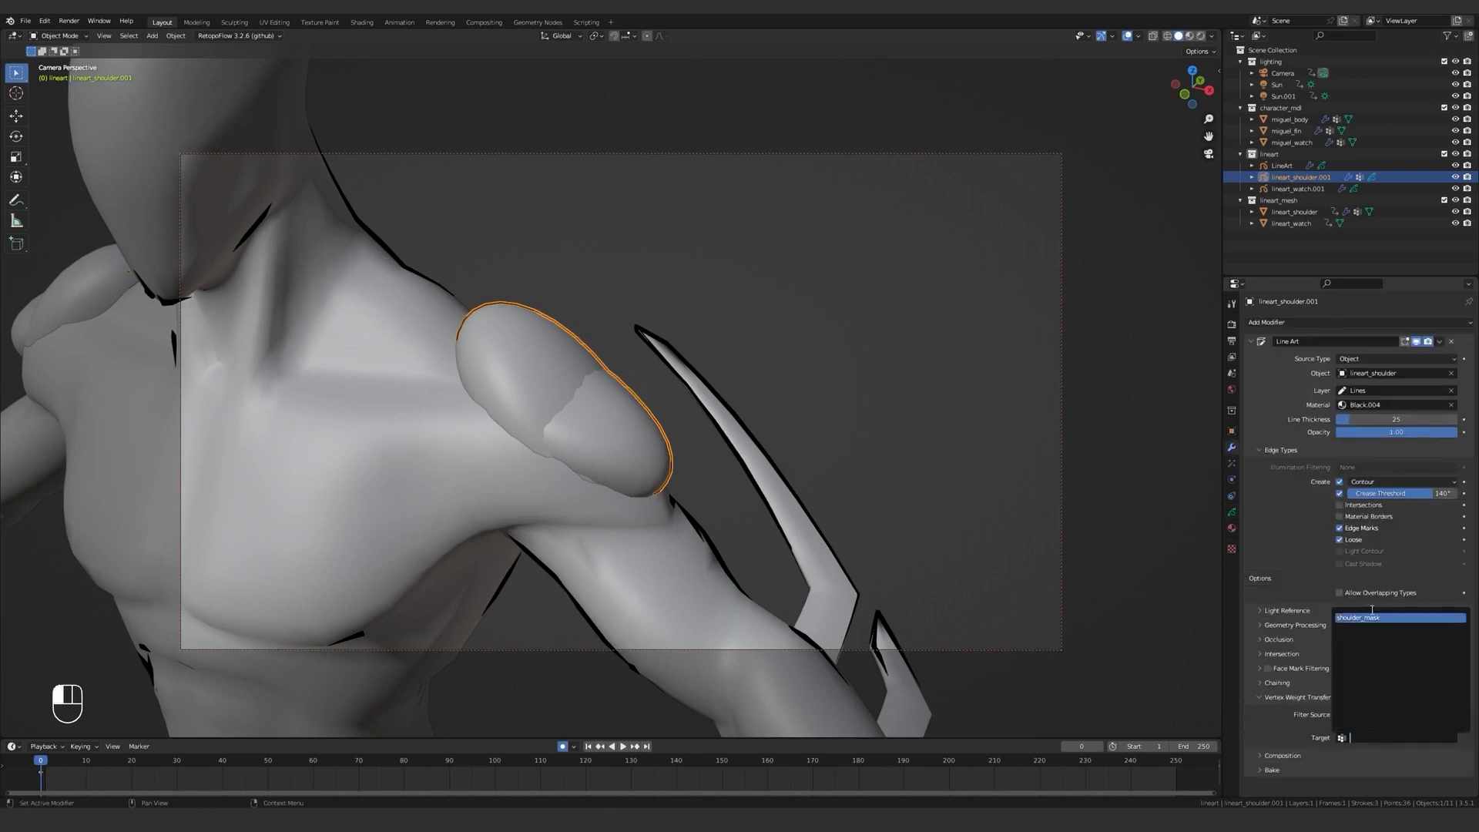
pyautogui.click(1379, 619)
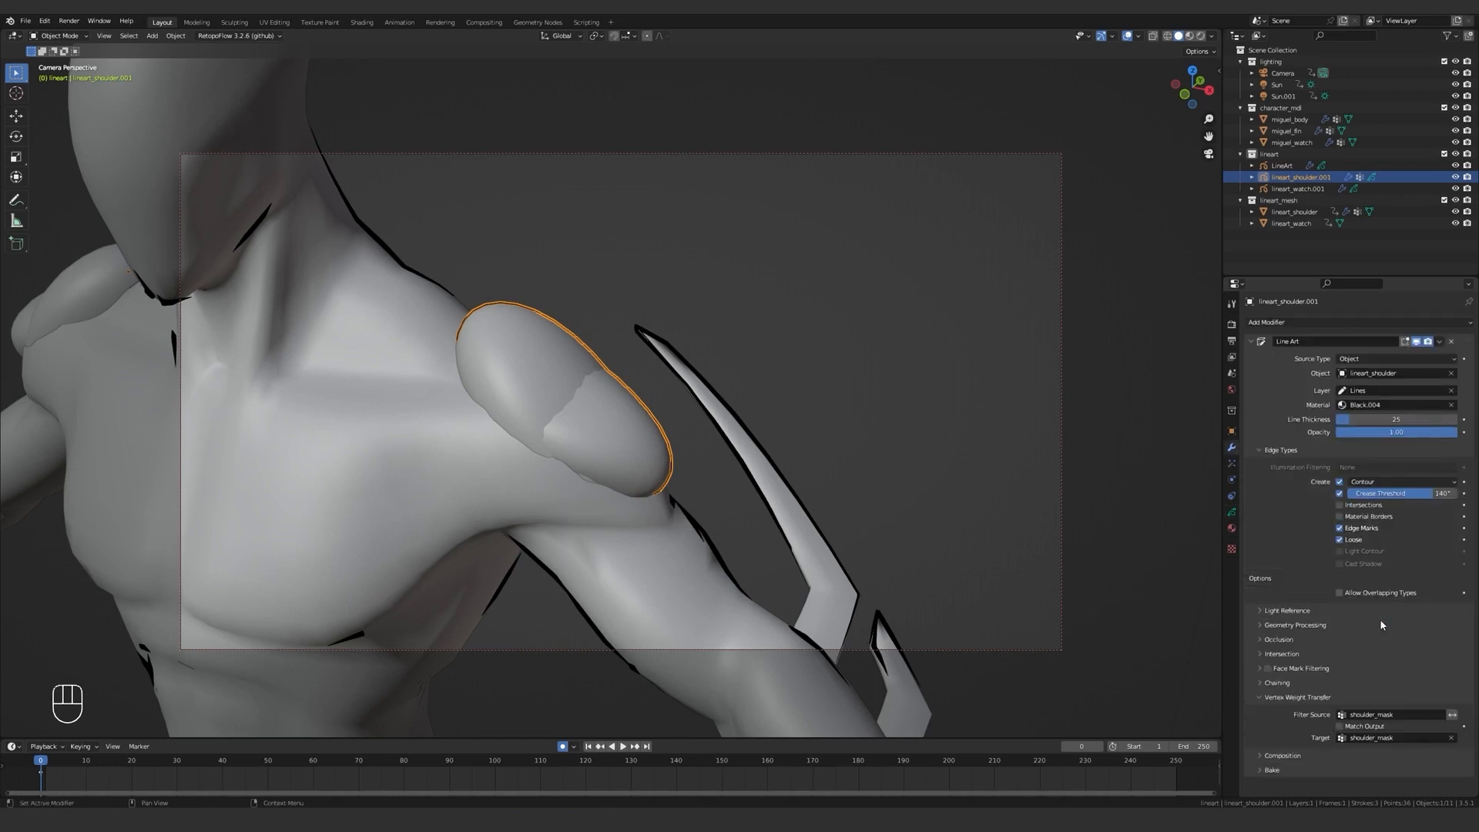
pyautogui.click(938, 474)
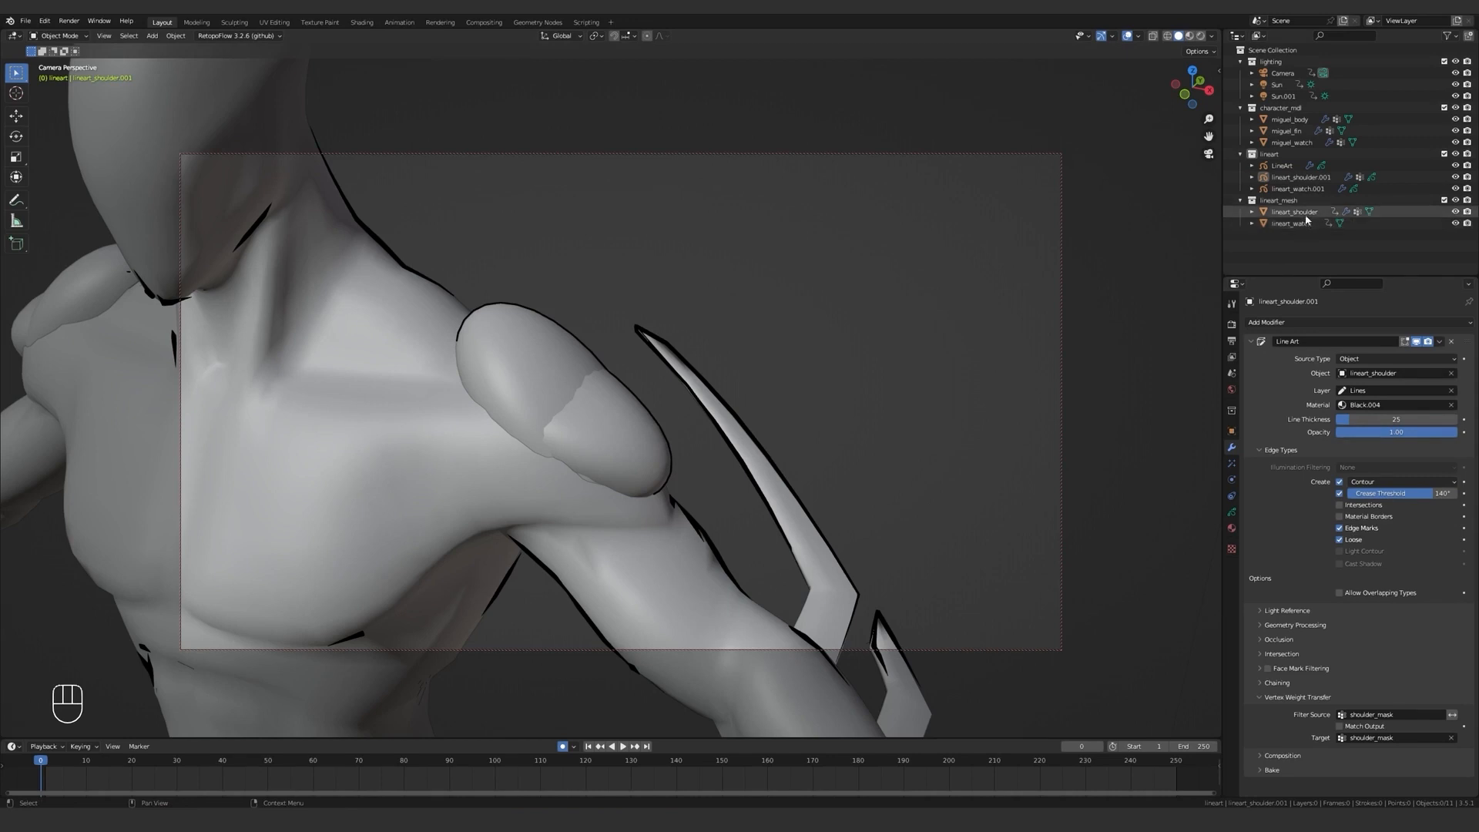
# Put the lineart_shoulder mesh into Weight Paint mode and prepare a smaller Draw brush with weight 1.
pyautogui.click(1295, 212)
pyautogui.click(1232, 512)
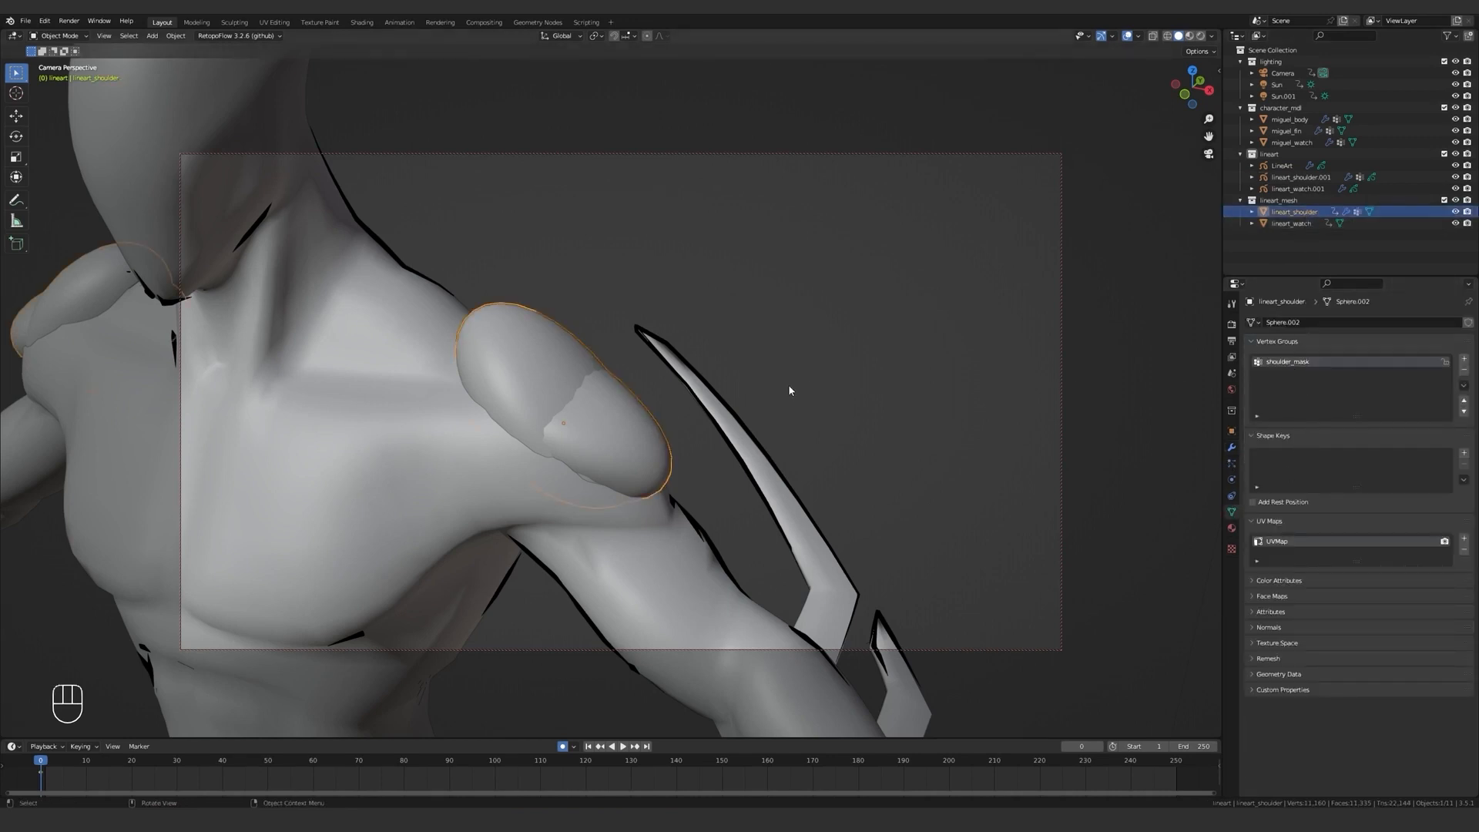
pyautogui.hotkey('ctrl', 'Tab')
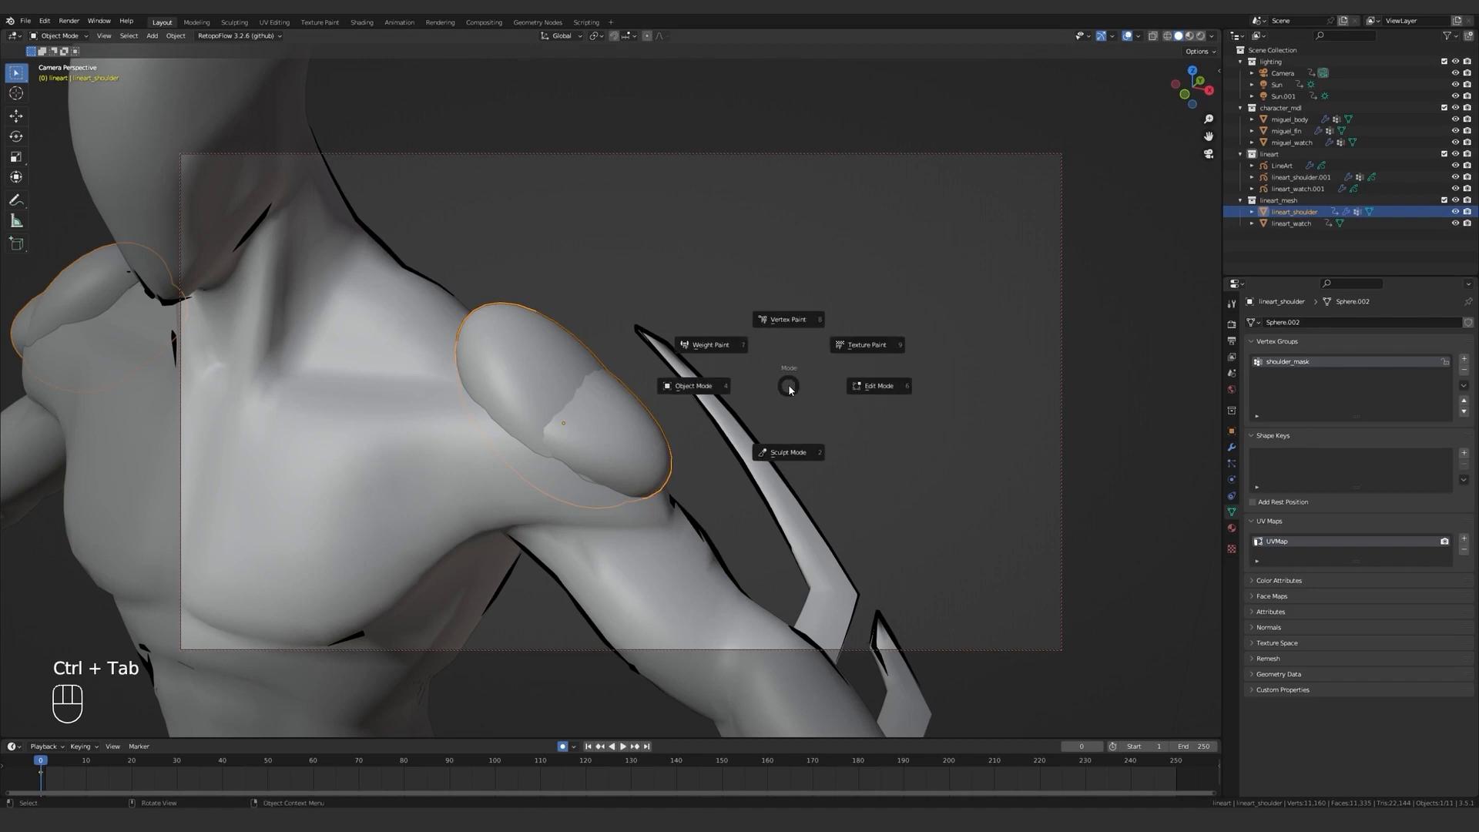
pyautogui.click(723, 350)
pyautogui.moveTo(627, 352)
pyautogui.mouseDown(button='middle')
pyautogui.moveTo(541, 402)
pyautogui.moveTo(573, 407)
pyautogui.mouseUp(button='middle')
pyautogui.press('f')
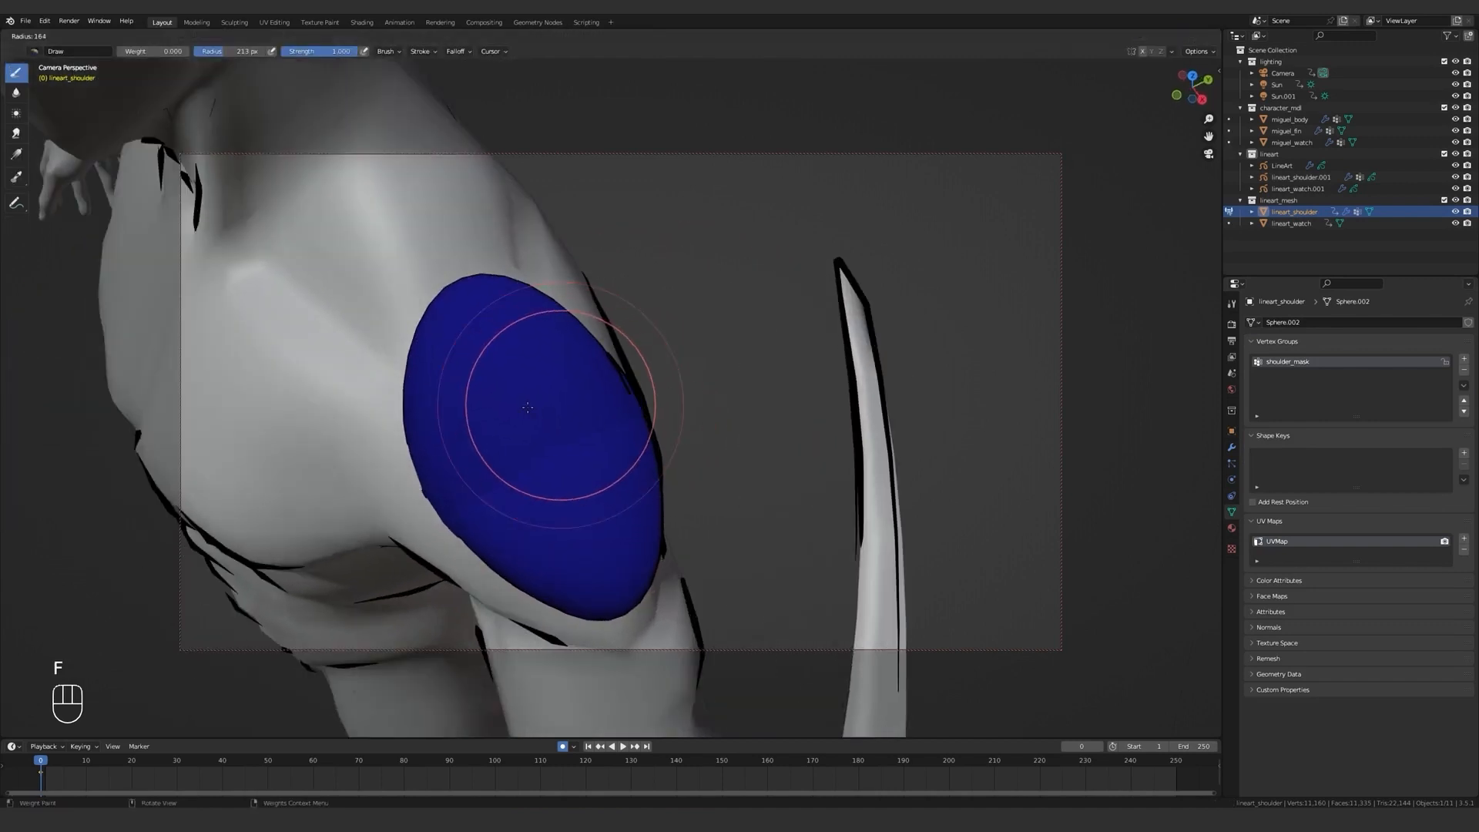
pyautogui.press('f')
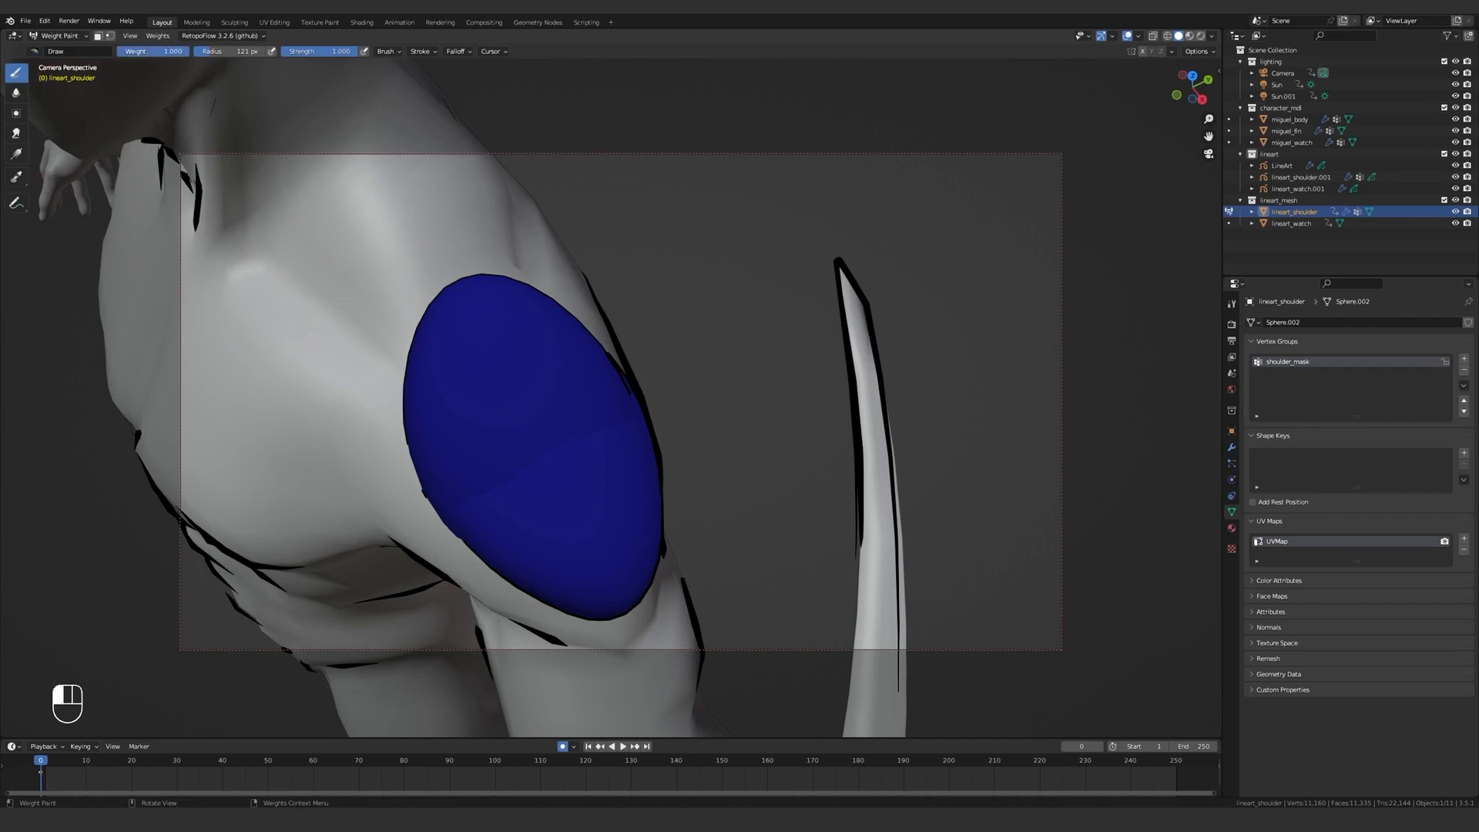
pyautogui.press('f')
# Paint weight 1 over the outer middle area of the shoulder mesh, leaving its rim at zero weight.
pyautogui.click(508, 362)
pyautogui.moveTo(489, 327)
pyautogui.mouseDown()
pyautogui.moveTo(521, 488)
pyautogui.moveTo(616, 523)
pyautogui.moveTo(508, 354)
pyautogui.moveTo(540, 462)
pyautogui.moveTo(486, 361)
pyautogui.moveTo(482, 497)
pyautogui.moveTo(519, 523)
pyautogui.mouseUp()
pyautogui.hotkey('ctrl', 'z')
pyautogui.moveTo(528, 376)
pyautogui.mouseDown()
pyautogui.moveTo(521, 360)
pyautogui.moveTo(536, 529)
pyautogui.moveTo(539, 362)
pyautogui.moveTo(547, 463)
pyautogui.moveTo(493, 423)
pyautogui.moveTo(524, 508)
pyautogui.moveTo(591, 454)
pyautogui.moveTo(551, 381)
pyautogui.mouseUp()
pyautogui.moveTo(497, 397)
pyautogui.mouseDown(button='middle')
pyautogui.moveTo(551, 331)
pyautogui.moveTo(548, 362)
pyautogui.mouseUp(button='middle')
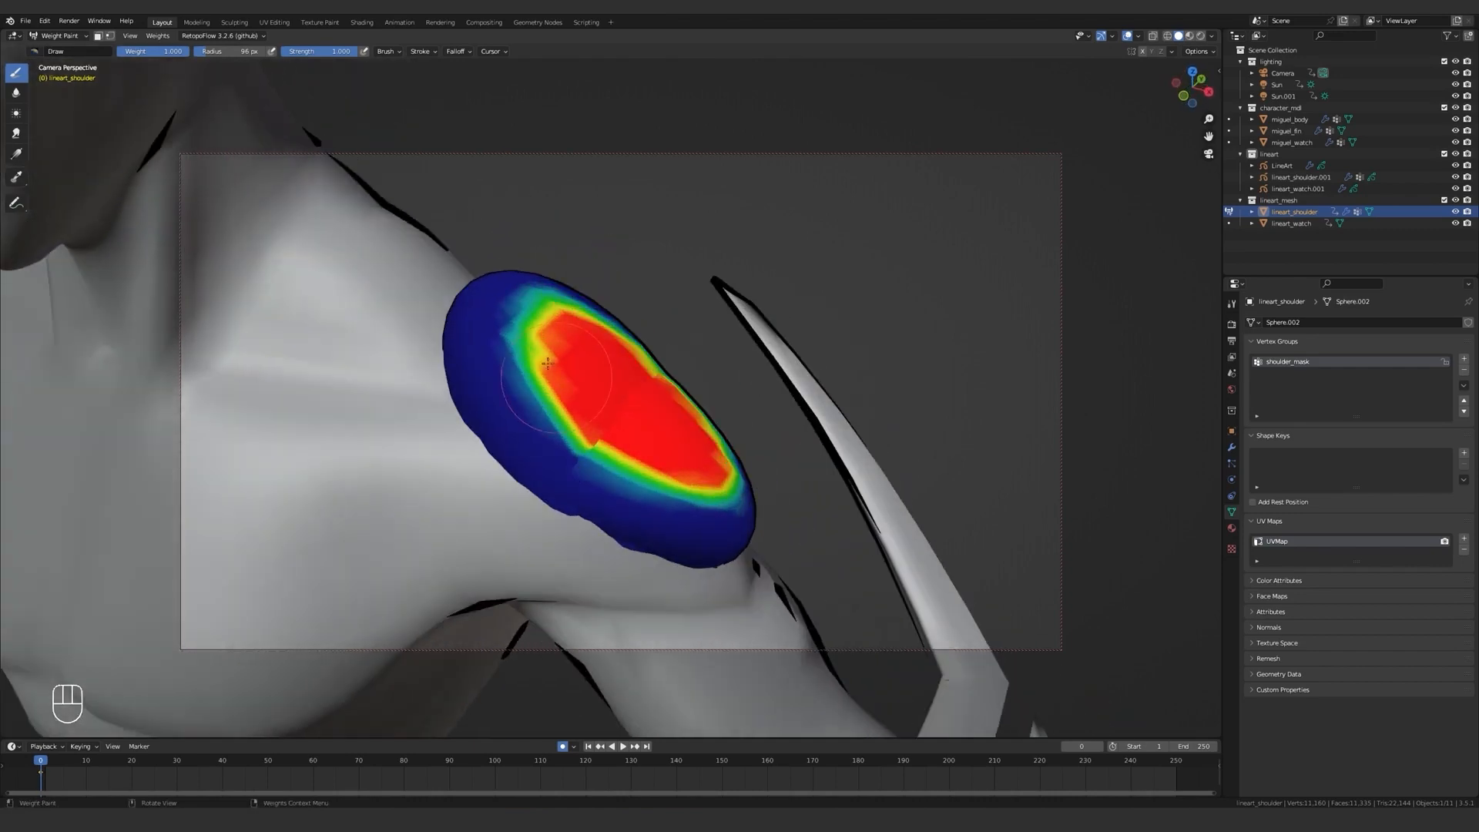
pyautogui.moveTo(575, 442); pyautogui.dragTo(606, 477, button='middle')
pyautogui.moveTo(551, 398)
pyautogui.mouseDown()
pyautogui.moveTo(524, 266)
pyautogui.moveTo(523, 456)
pyautogui.mouseUp()
pyautogui.moveTo(539, 439); pyautogui.dragTo(806, 390, button='middle')
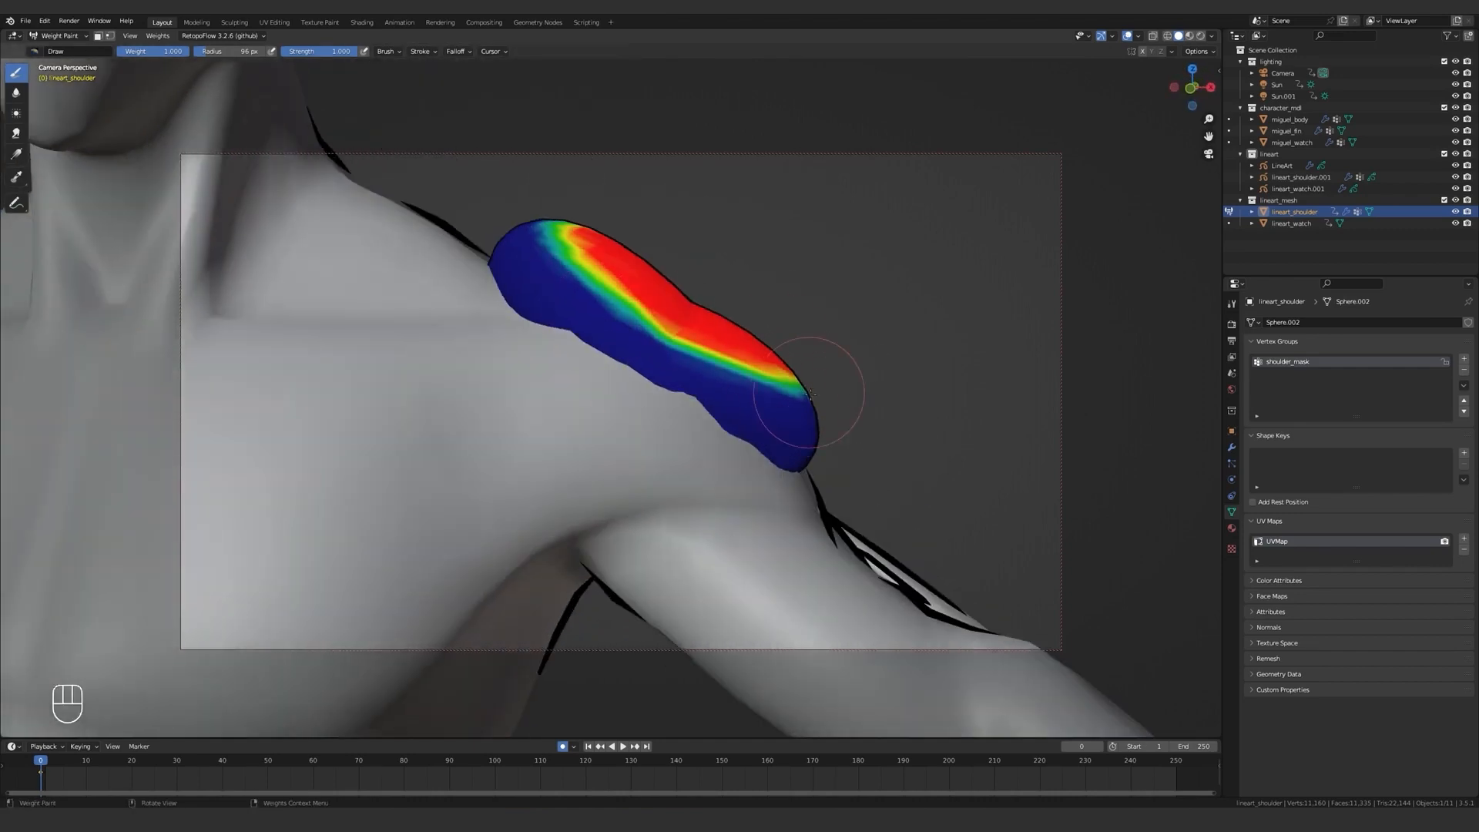
pyautogui.moveTo(810, 394); pyautogui.dragTo(811, 418)
pyautogui.press('z')
pyautogui.press('z')
# Trim the lower part of the painted shoulder area with weight 0 and return the mesh to Object Mode.
pyautogui.moveTo(811, 388)
pyautogui.mouseDown(button='middle')
pyautogui.moveTo(663, 396)
pyautogui.moveTo(524, 381)
pyautogui.moveTo(554, 432)
pyautogui.mouseUp(button='middle')
pyautogui.press('x')
pyautogui.hotkey('ctrl', 'z')
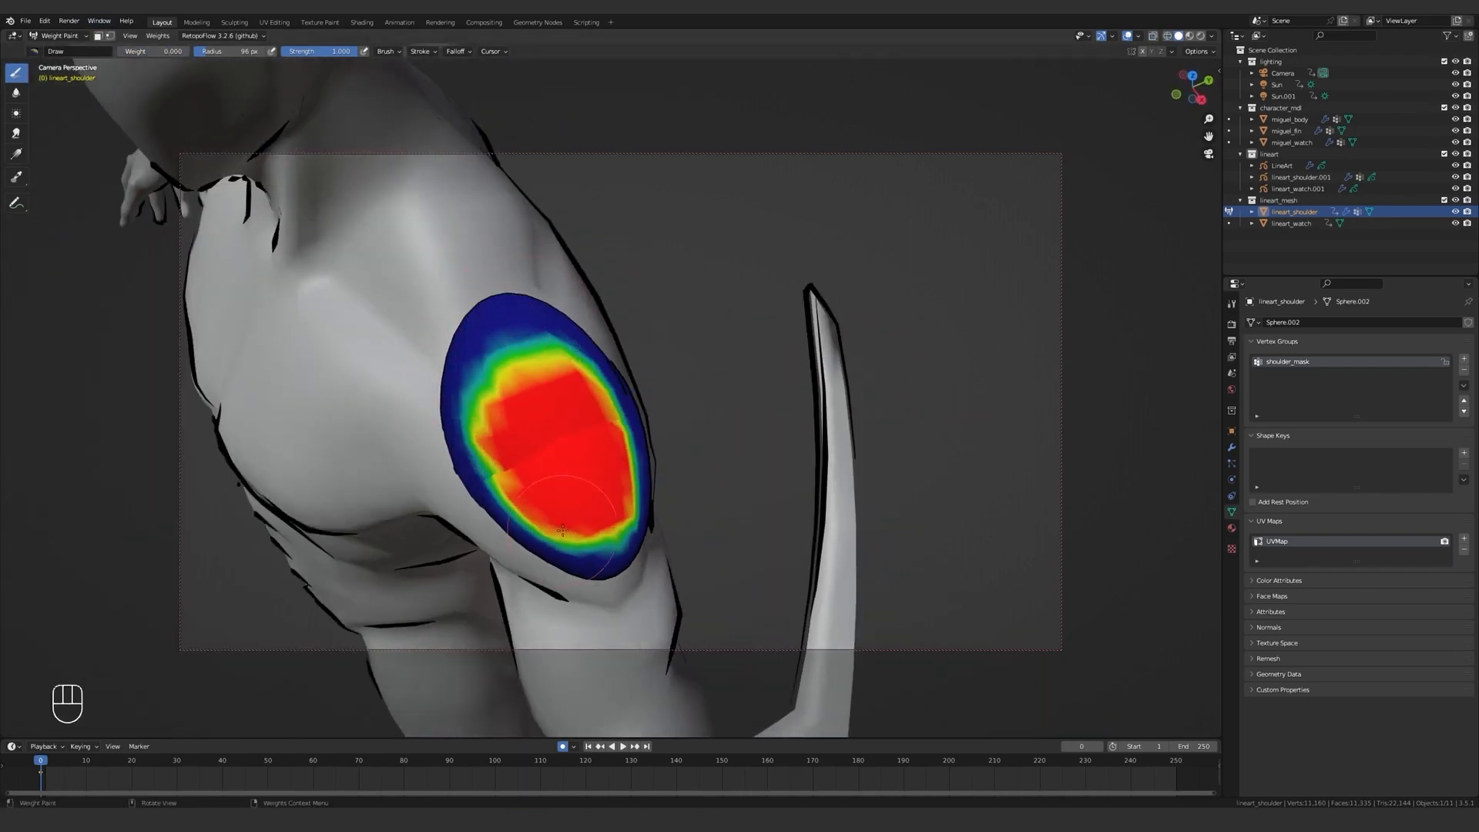
pyautogui.moveTo(563, 530)
pyautogui.mouseDown()
pyautogui.moveTo(616, 524)
pyautogui.moveTo(570, 531)
pyautogui.moveTo(609, 539)
pyautogui.mouseUp()
pyautogui.moveTo(609, 539); pyautogui.dragTo(784, 396, button='middle')
pyautogui.hotkey('ctrl', 'Tab')
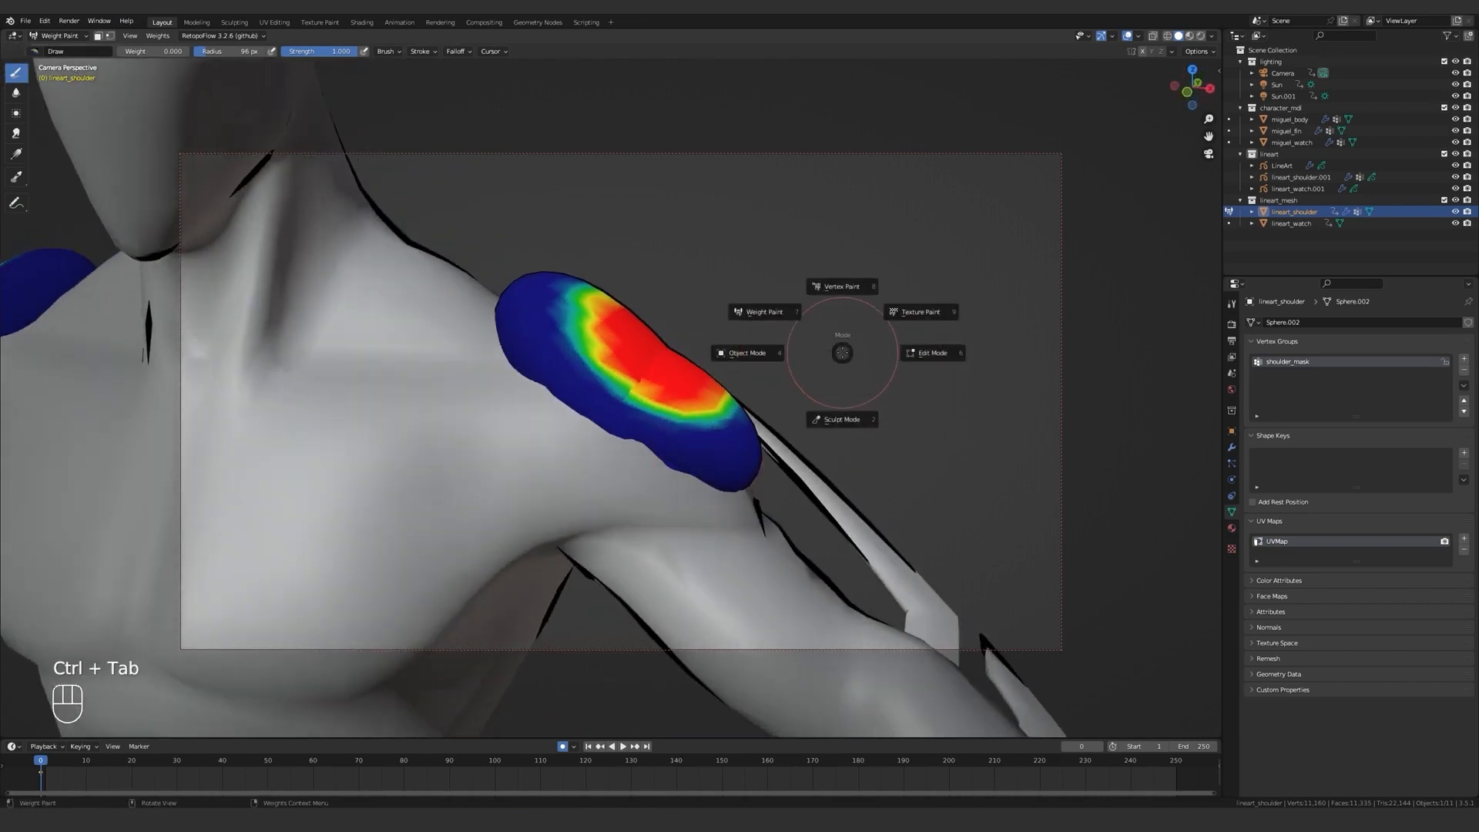
pyautogui.click(746, 353)
# Add a Thickness modifier to lineart_shoulder.001 and limit its influence to the shoulder_mask vertex group.
pyautogui.click(1306, 178)
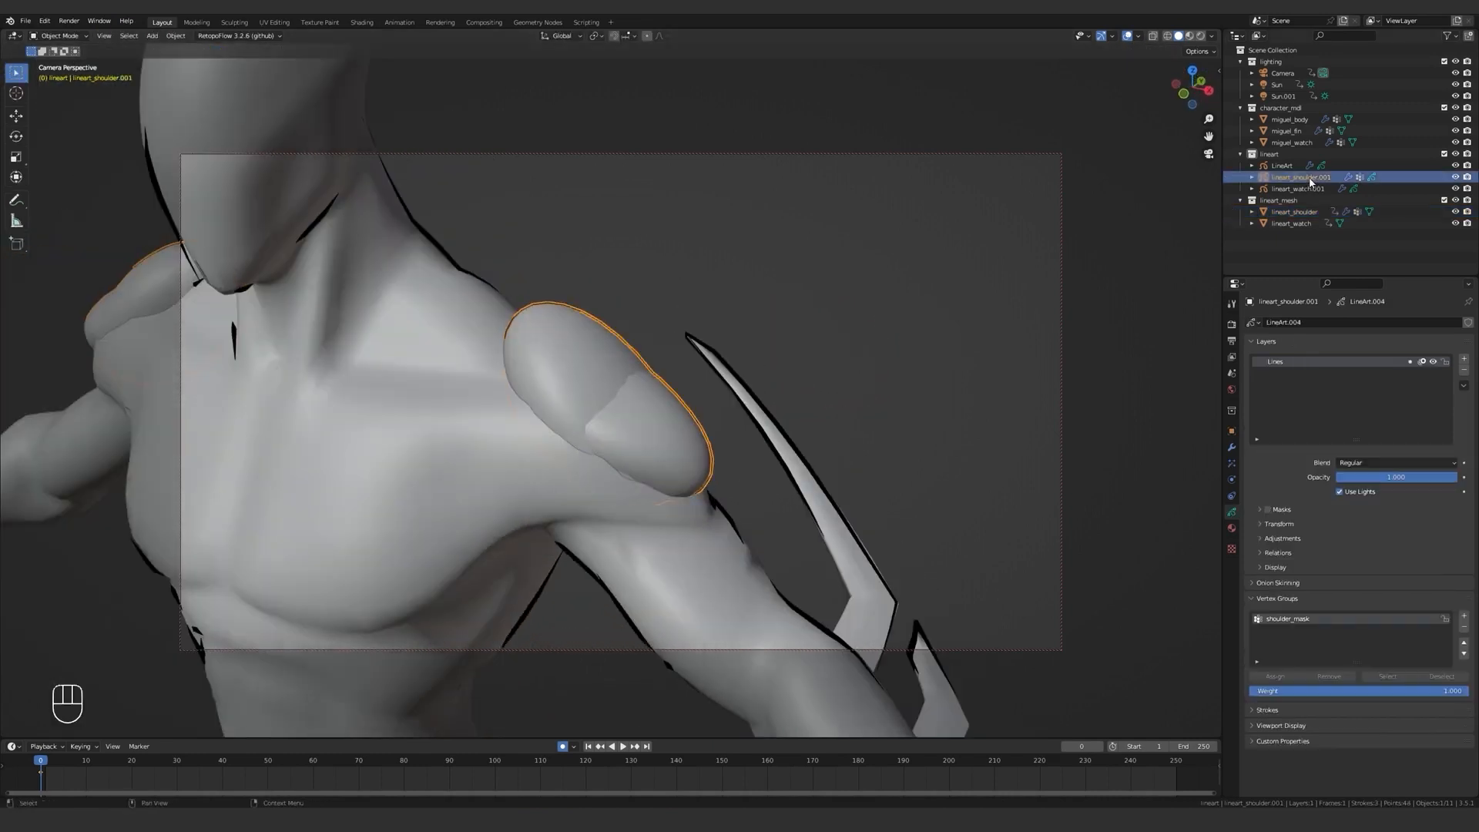
pyautogui.click(1231, 447)
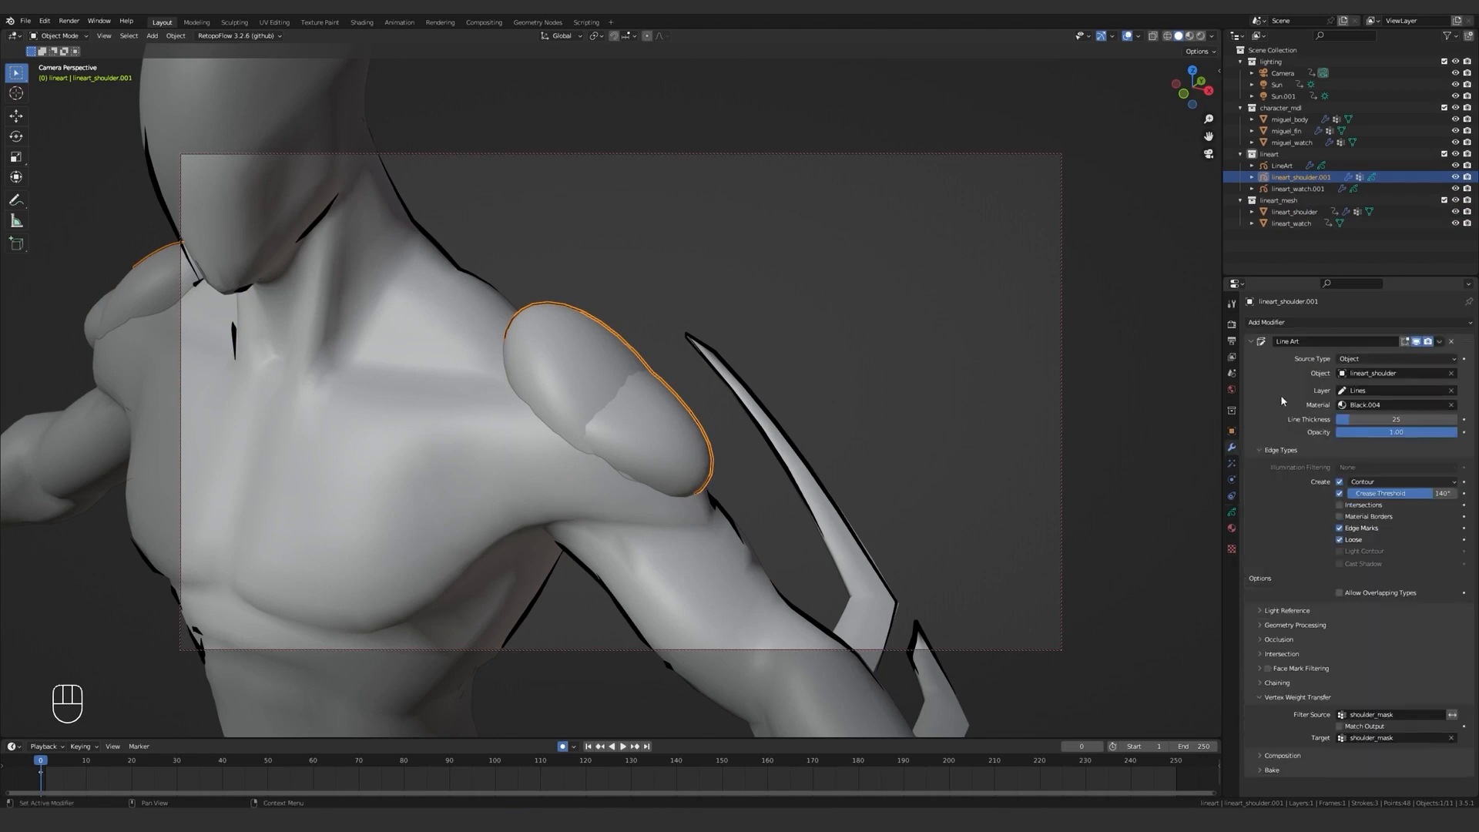
pyautogui.click(1250, 341)
pyautogui.click(1262, 322)
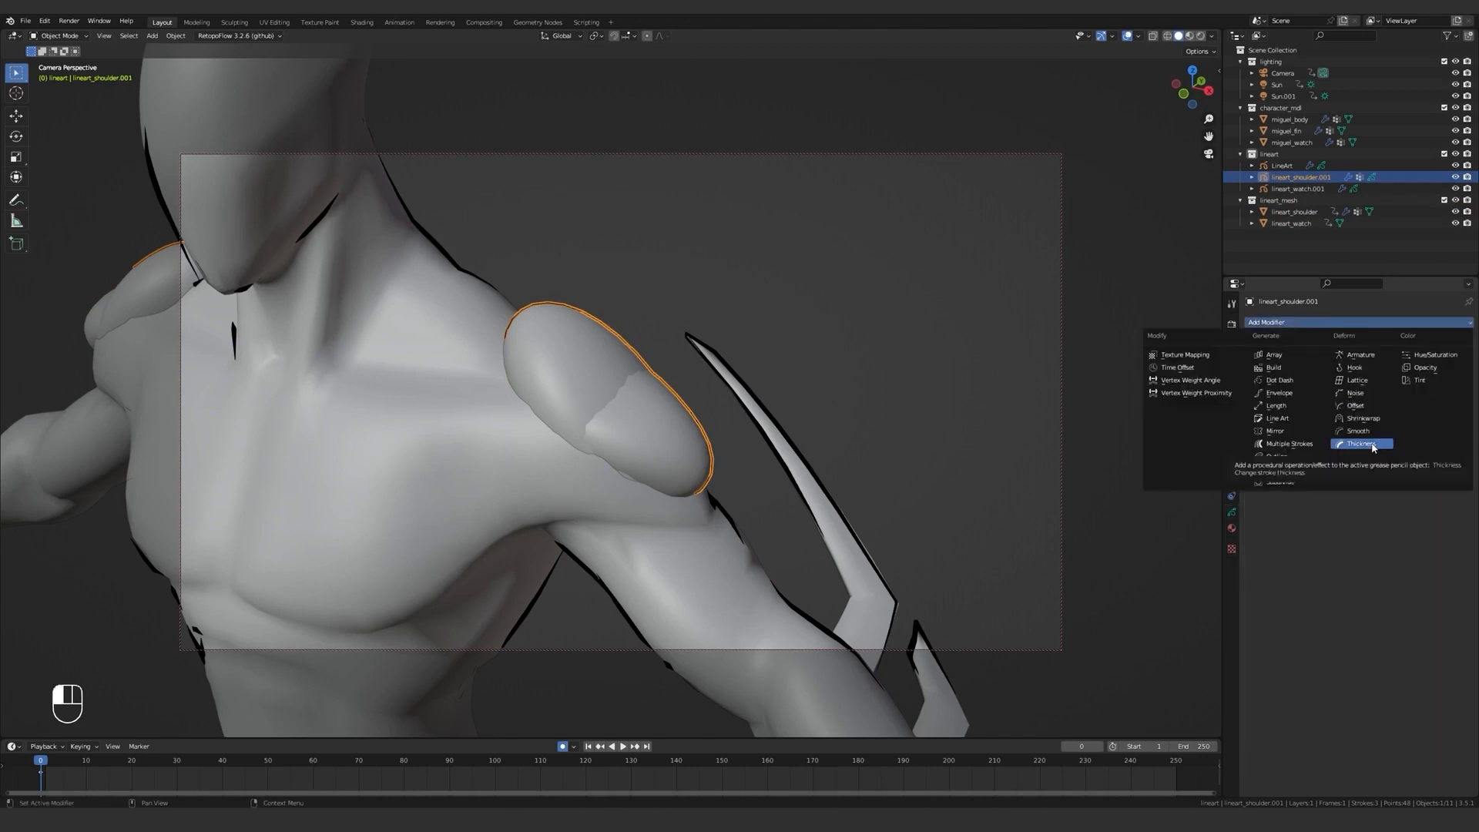
pyautogui.click(1340, 444)
pyautogui.click(1278, 406)
pyautogui.click(1390, 476)
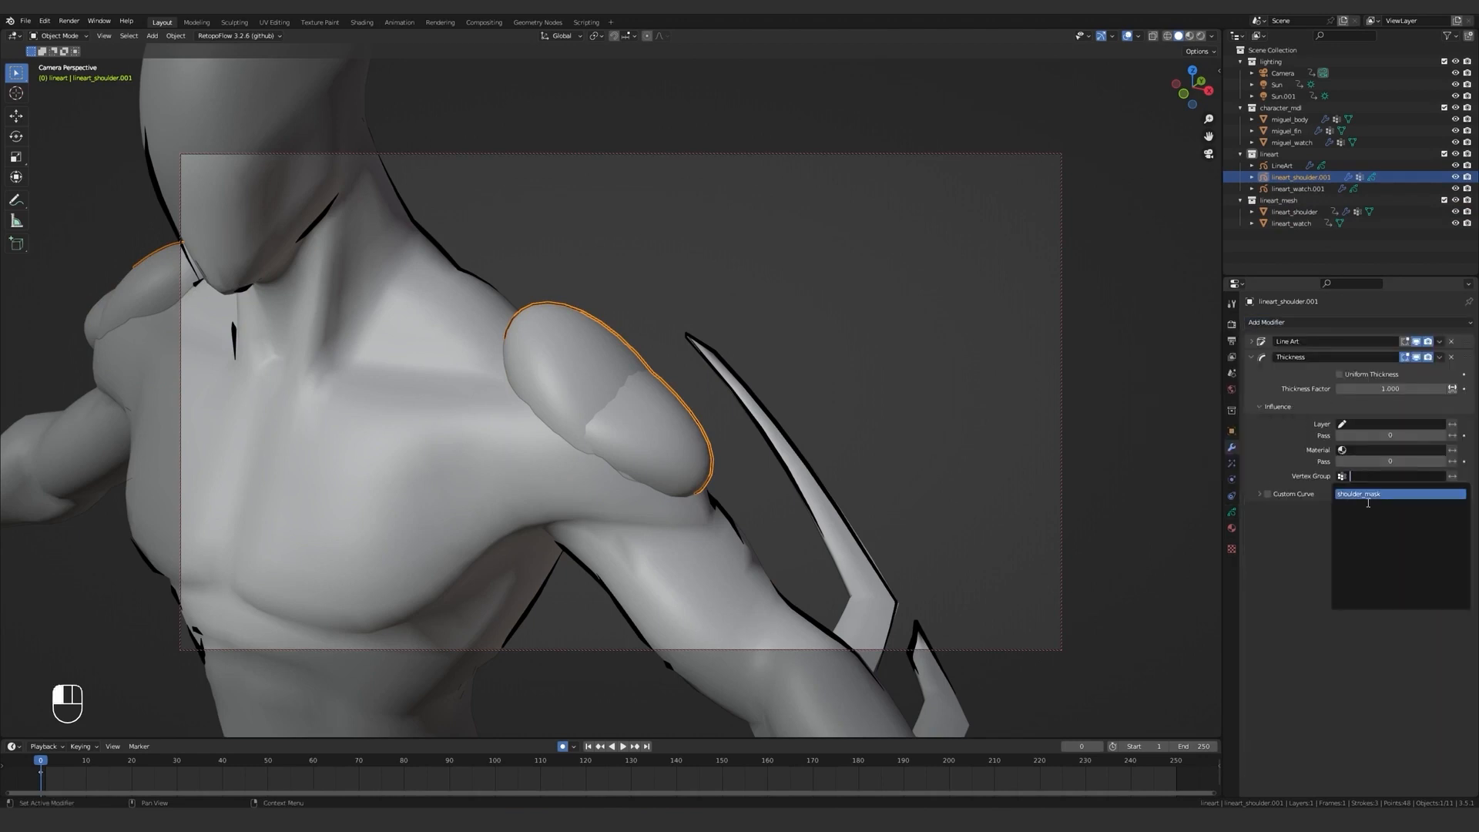
pyautogui.click(1370, 494)
# Set the shoulder Line Art's Line Thickness to 1 and the Thickness modifier's Thickness Factor to 25.
pyautogui.moveTo(1384, 388)
pyautogui.mouseDown()
pyautogui.moveTo(1440, 388)
pyautogui.moveTo(1397, 388)
pyautogui.mouseUp()
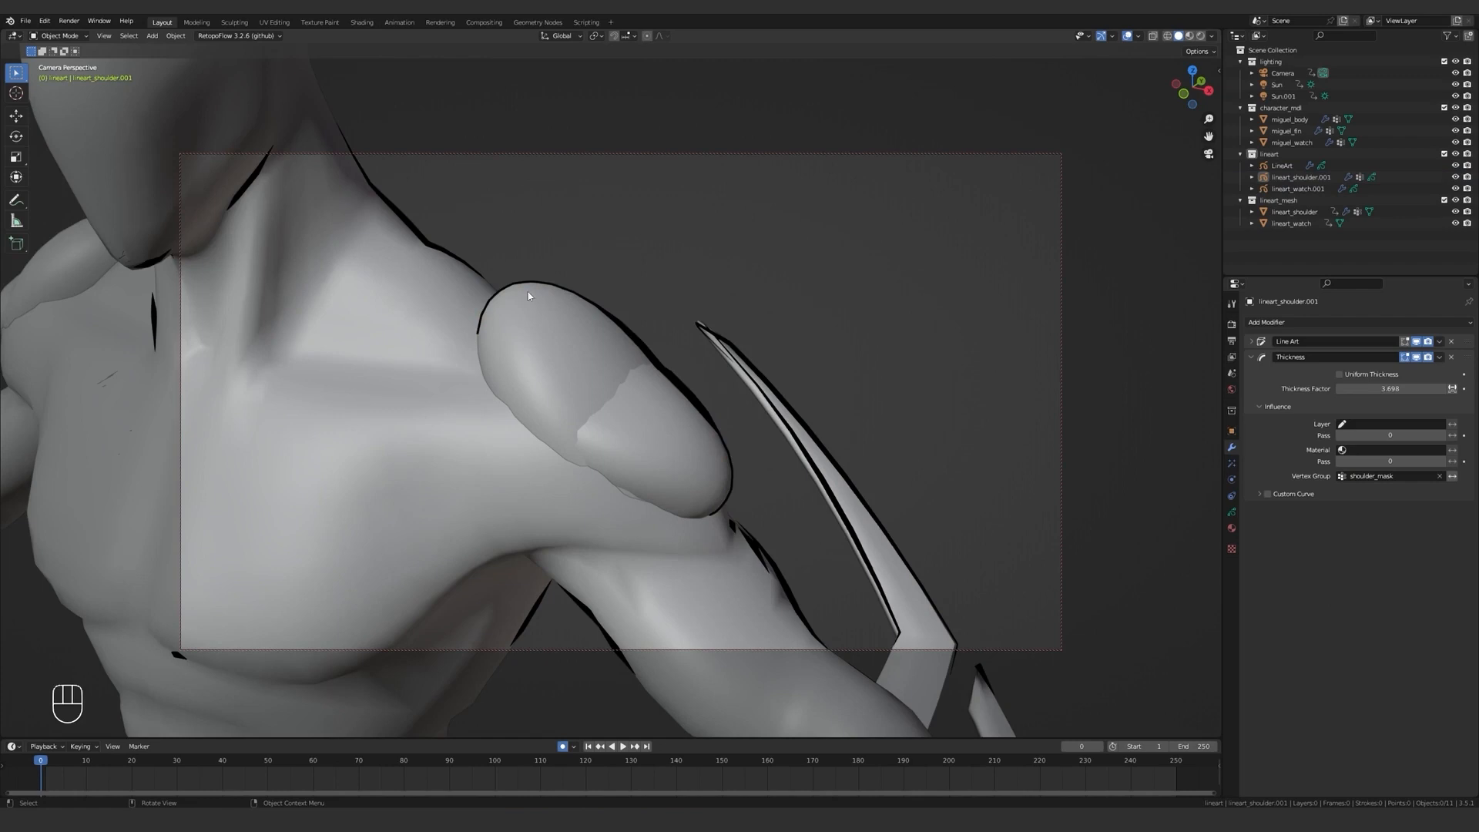
pyautogui.scroll(1, 529, 292)
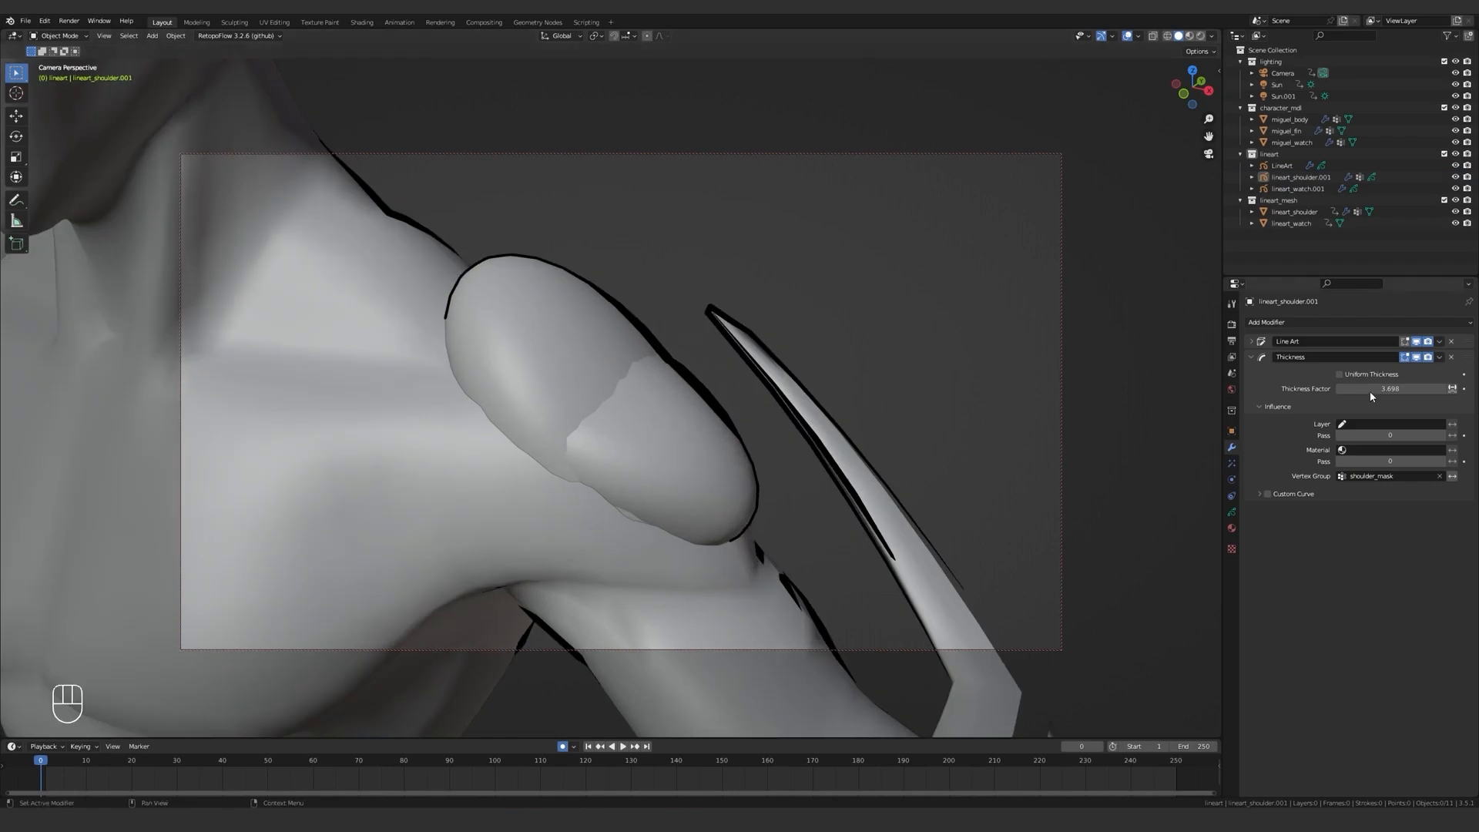
pyautogui.click(1255, 341)
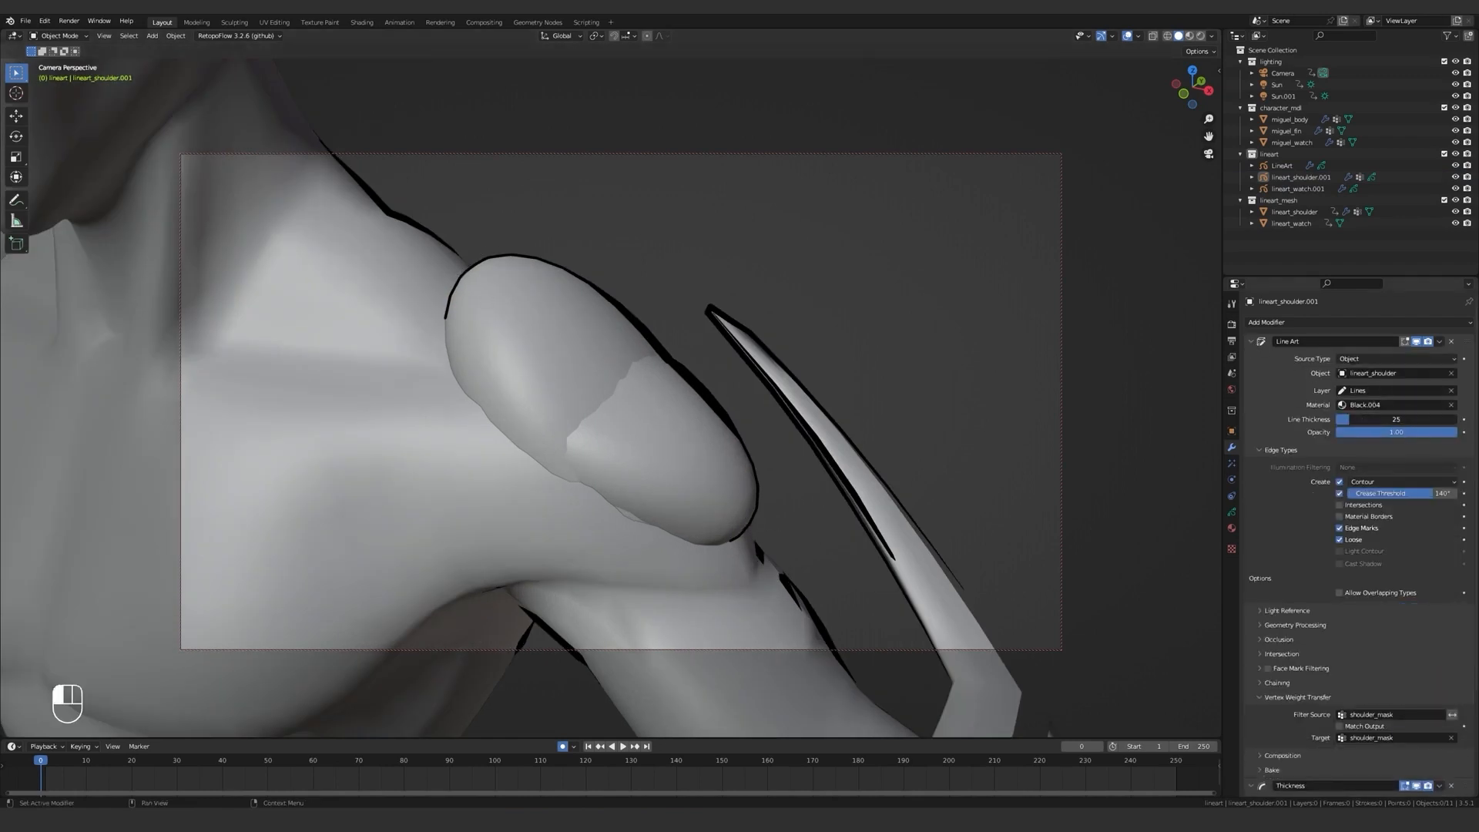
pyautogui.moveTo(1355, 419); pyautogui.dragTo(1317, 425)
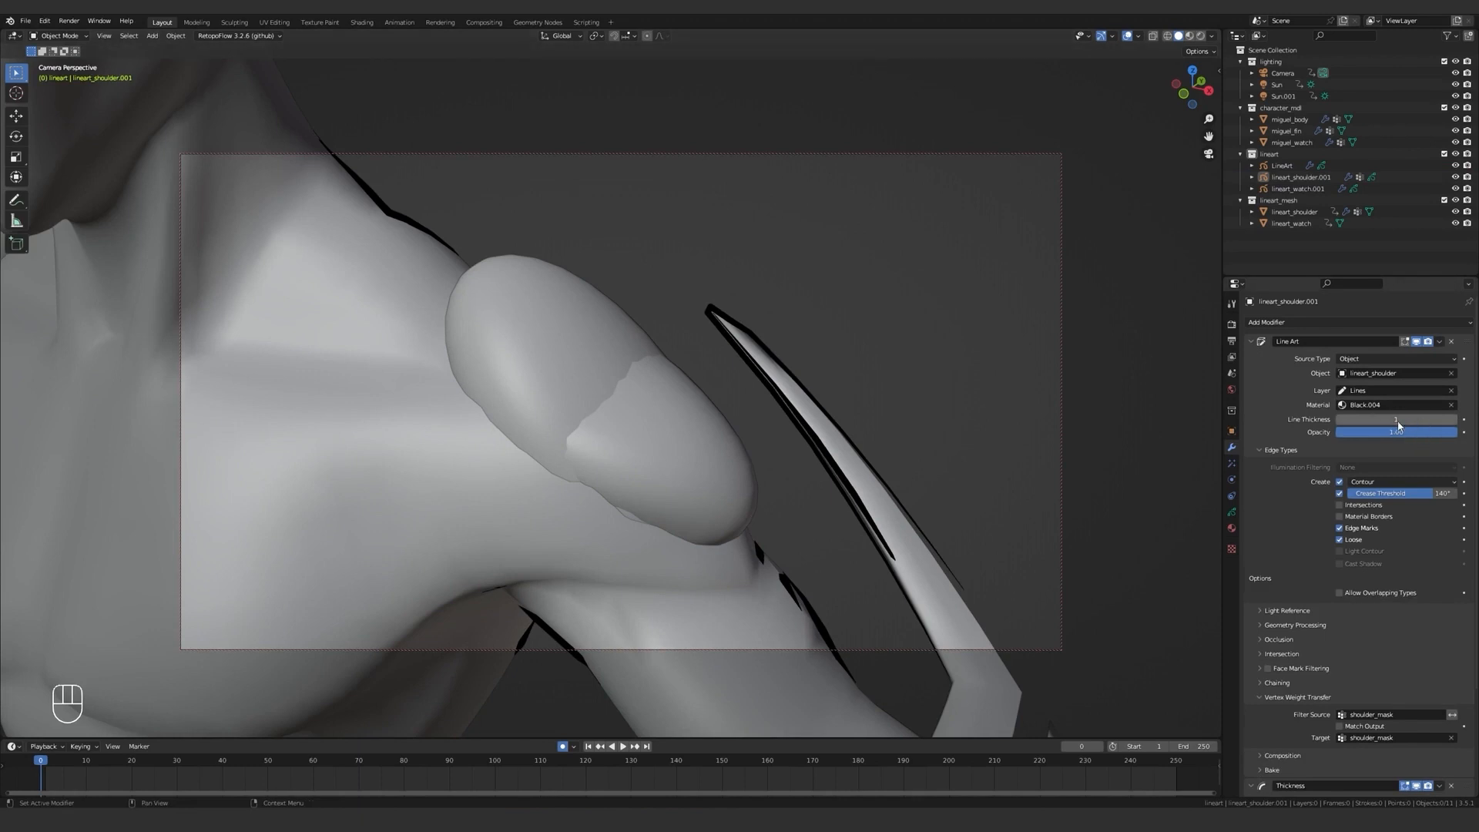
pyautogui.click(1252, 341)
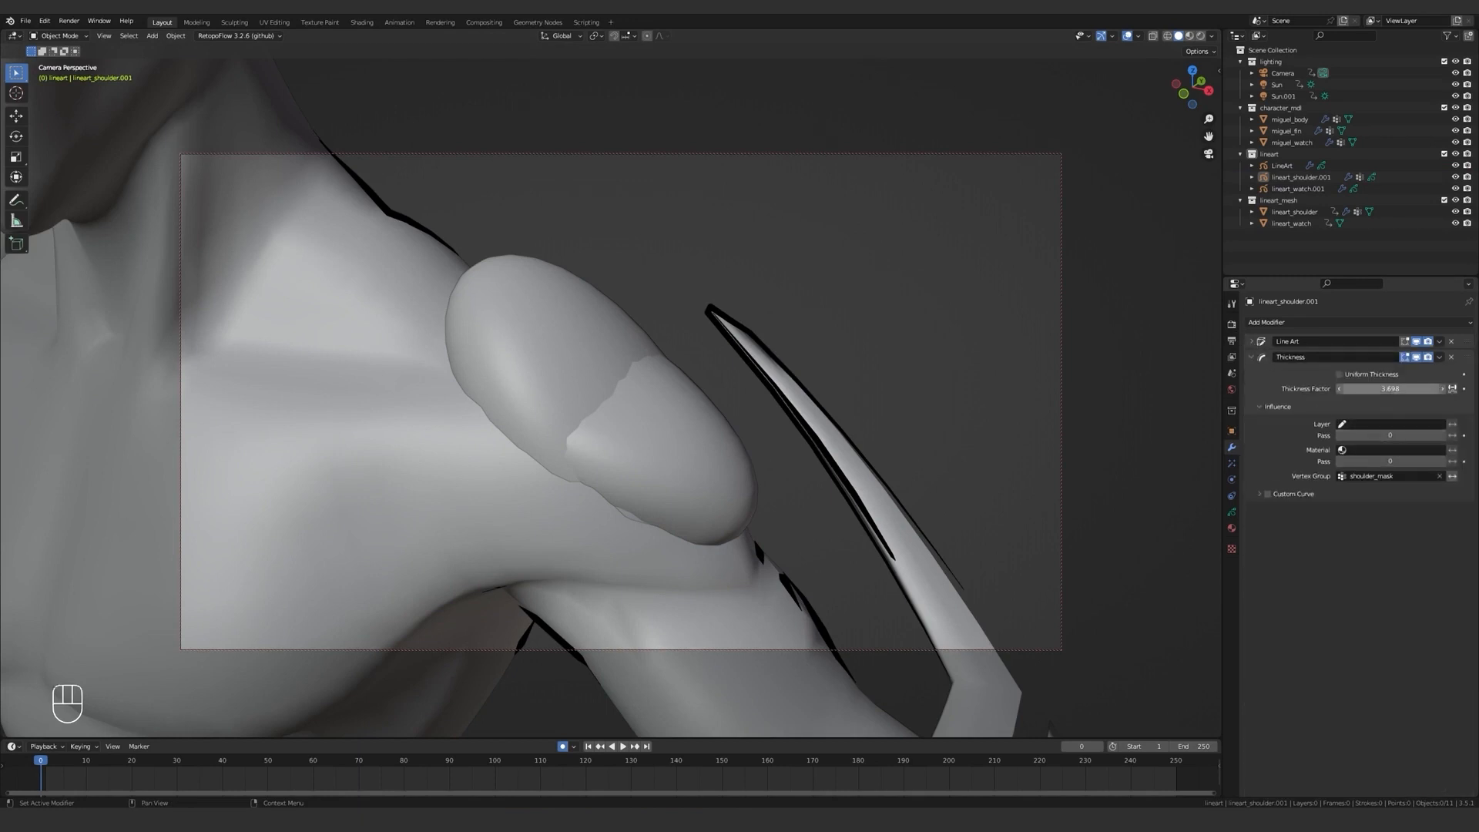
pyautogui.click(1390, 389)
pyautogui.press('Return')
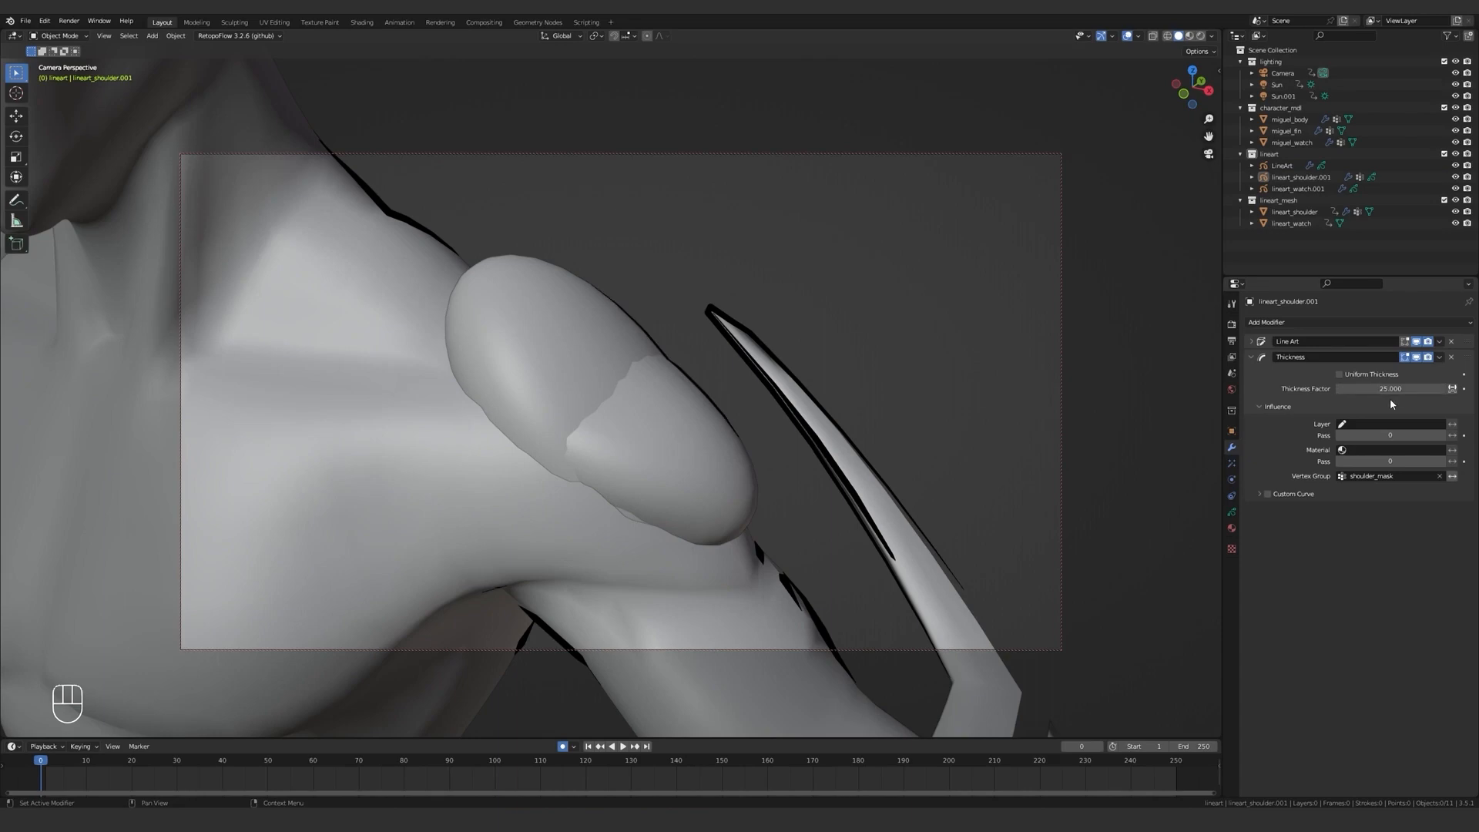
# Set the Thickness Factor of the lineart_shoulder.001 Thickness modifier to 50.
pyautogui.press('Return')
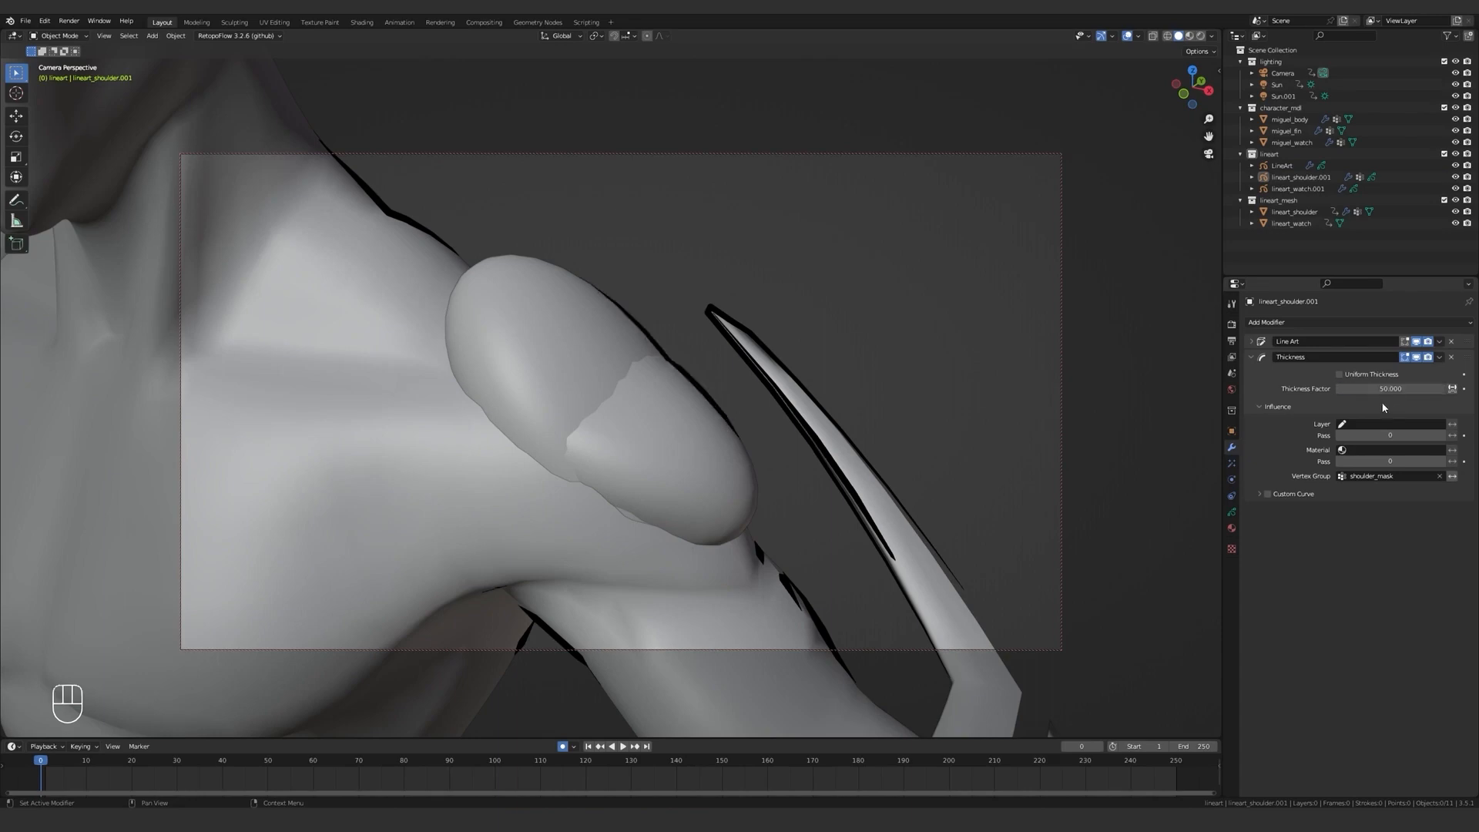
pyautogui.click(804, 324)
pyautogui.scroll(-2, 786, 339)
pyautogui.moveTo(755, 363)
pyautogui.mouseDown(button='middle')
pyautogui.moveTo(884, 376)
pyautogui.moveTo(776, 377)
pyautogui.mouseUp(button='middle')
pyautogui.scroll(-5, 789, 383)
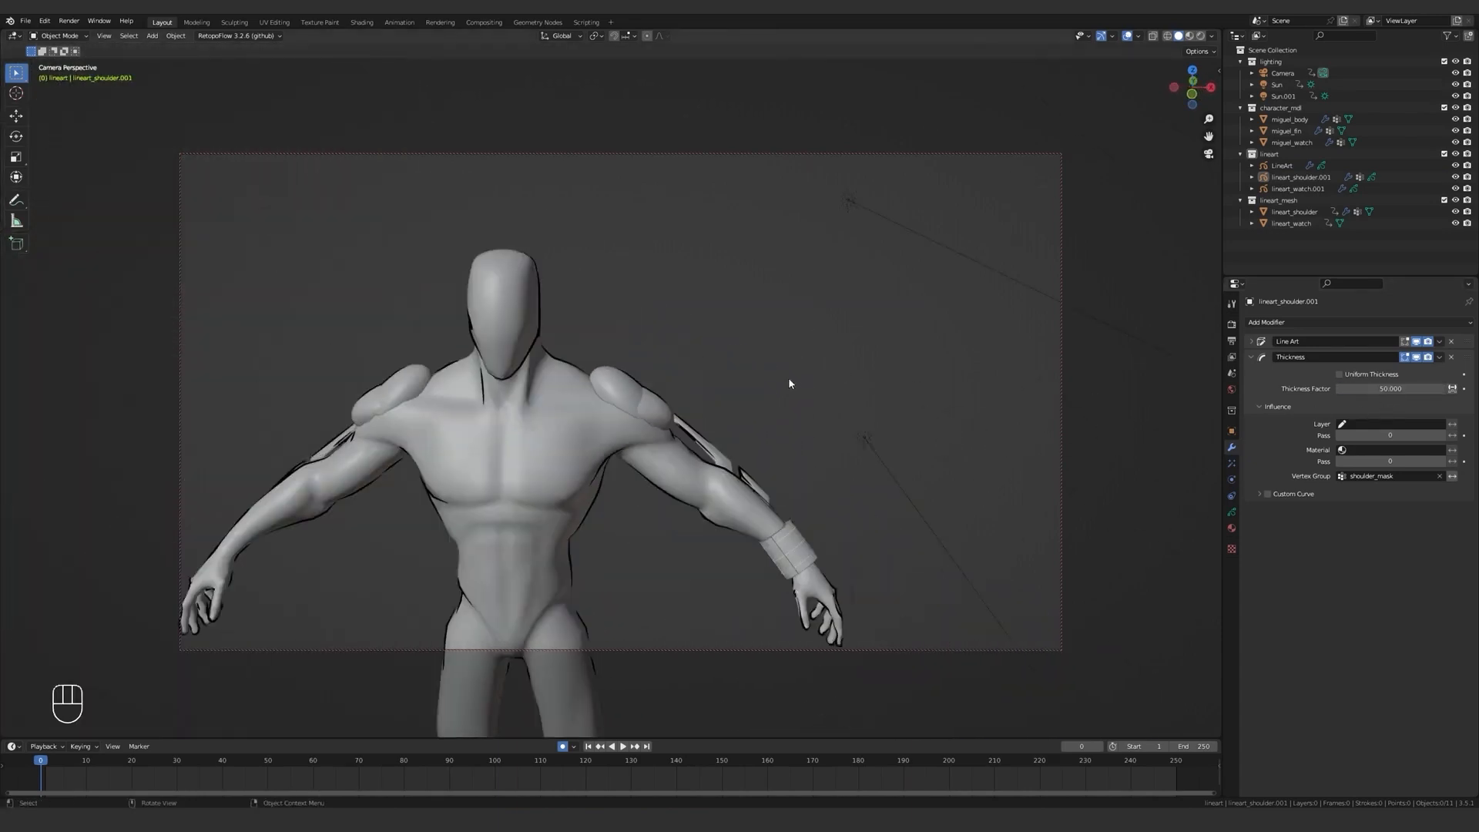
pyautogui.scroll(4, 775, 377)
# Enable the occlusion Range in the shoulder Line Art modifier, with Level Start 0 and End 2.
pyautogui.click(1280, 547)
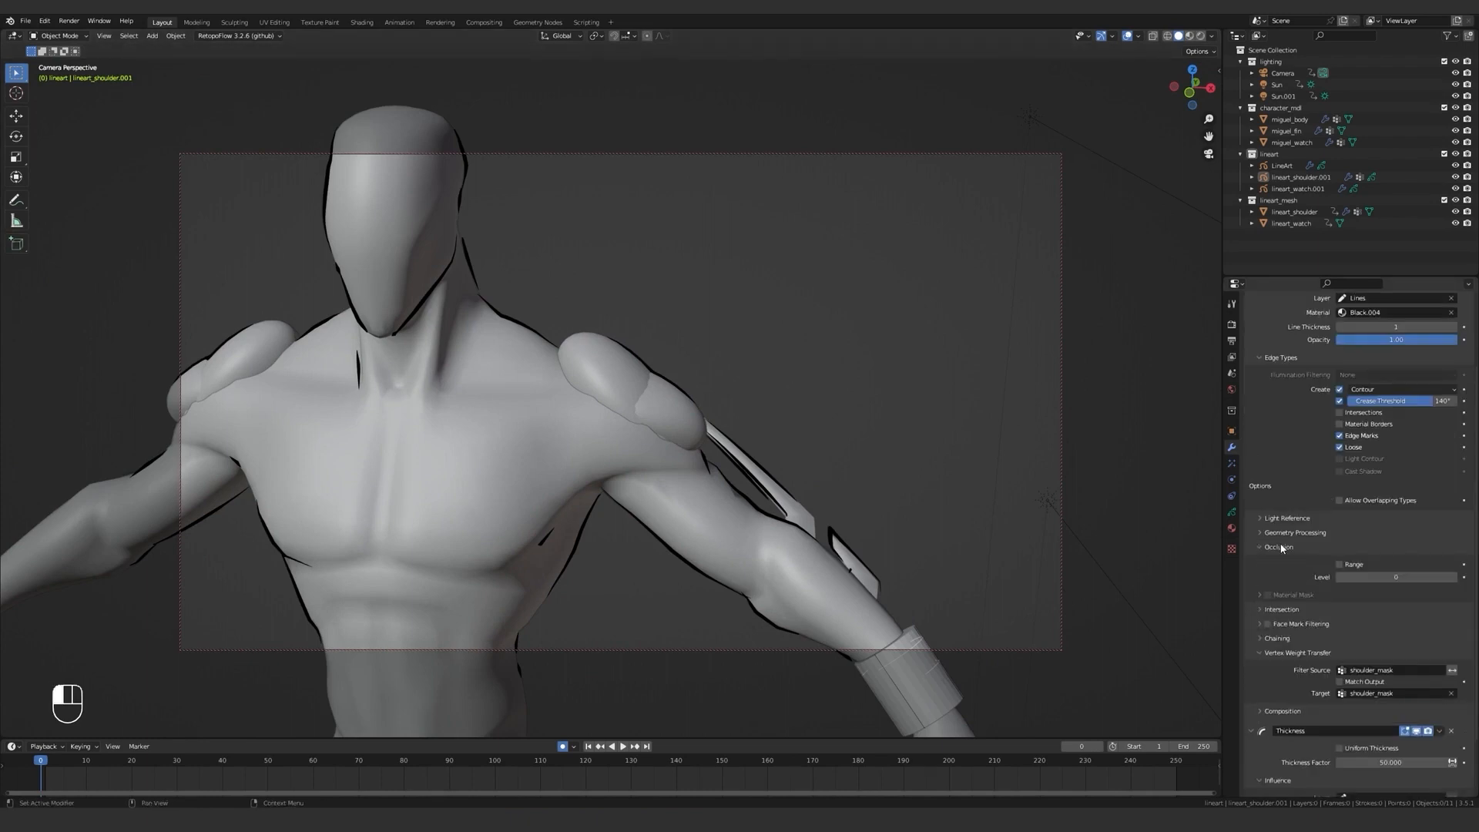
pyautogui.click(1346, 569)
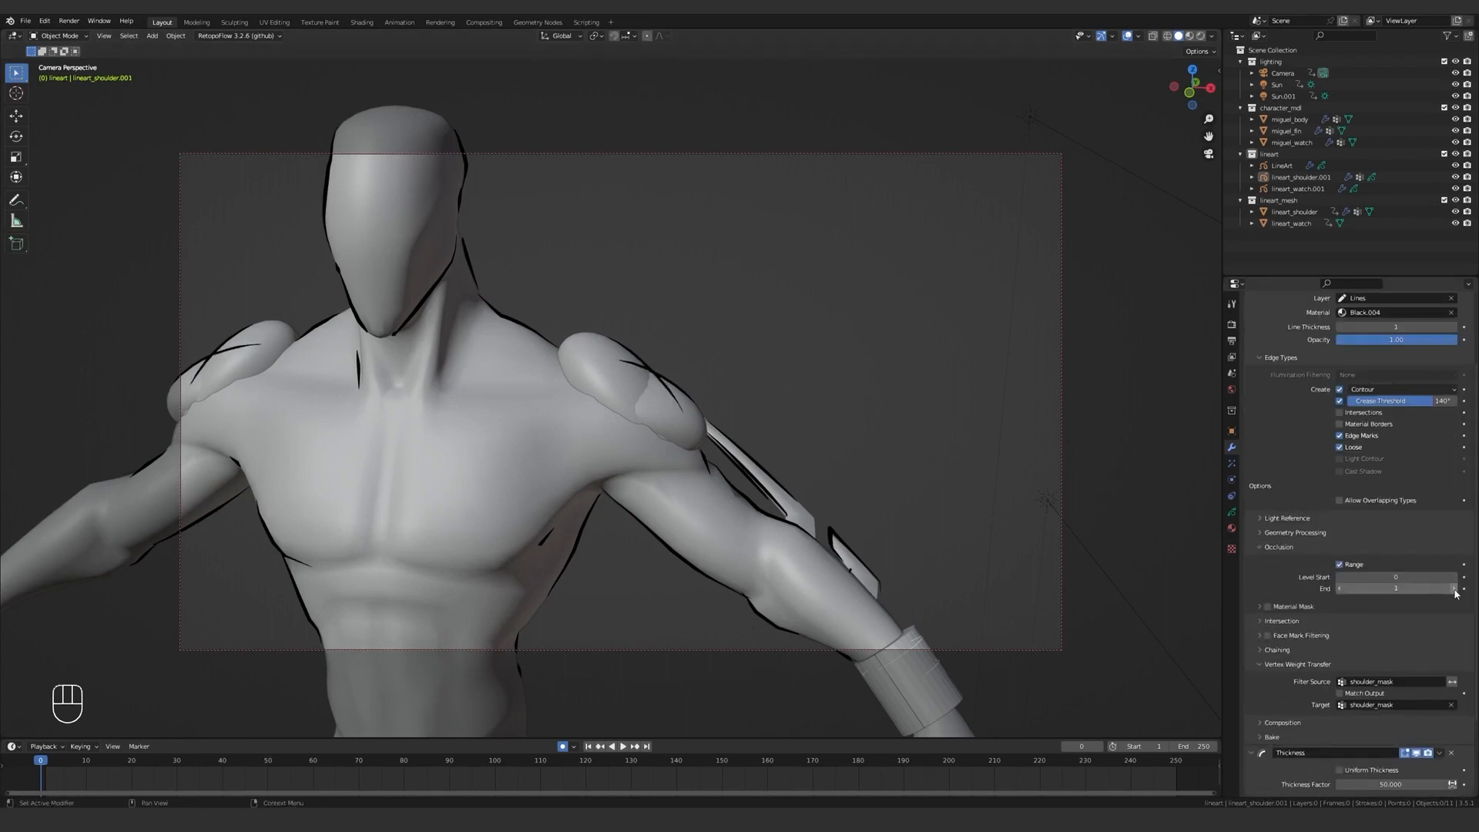
pyautogui.click(1341, 588)
# Show the rendered shading and sample the suit's red as the stroke Base Color of the shoulder line material Black.004.
pyautogui.moveTo(868, 506); pyautogui.dragTo(1278, 517, button='middle')
pyautogui.click(1232, 529)
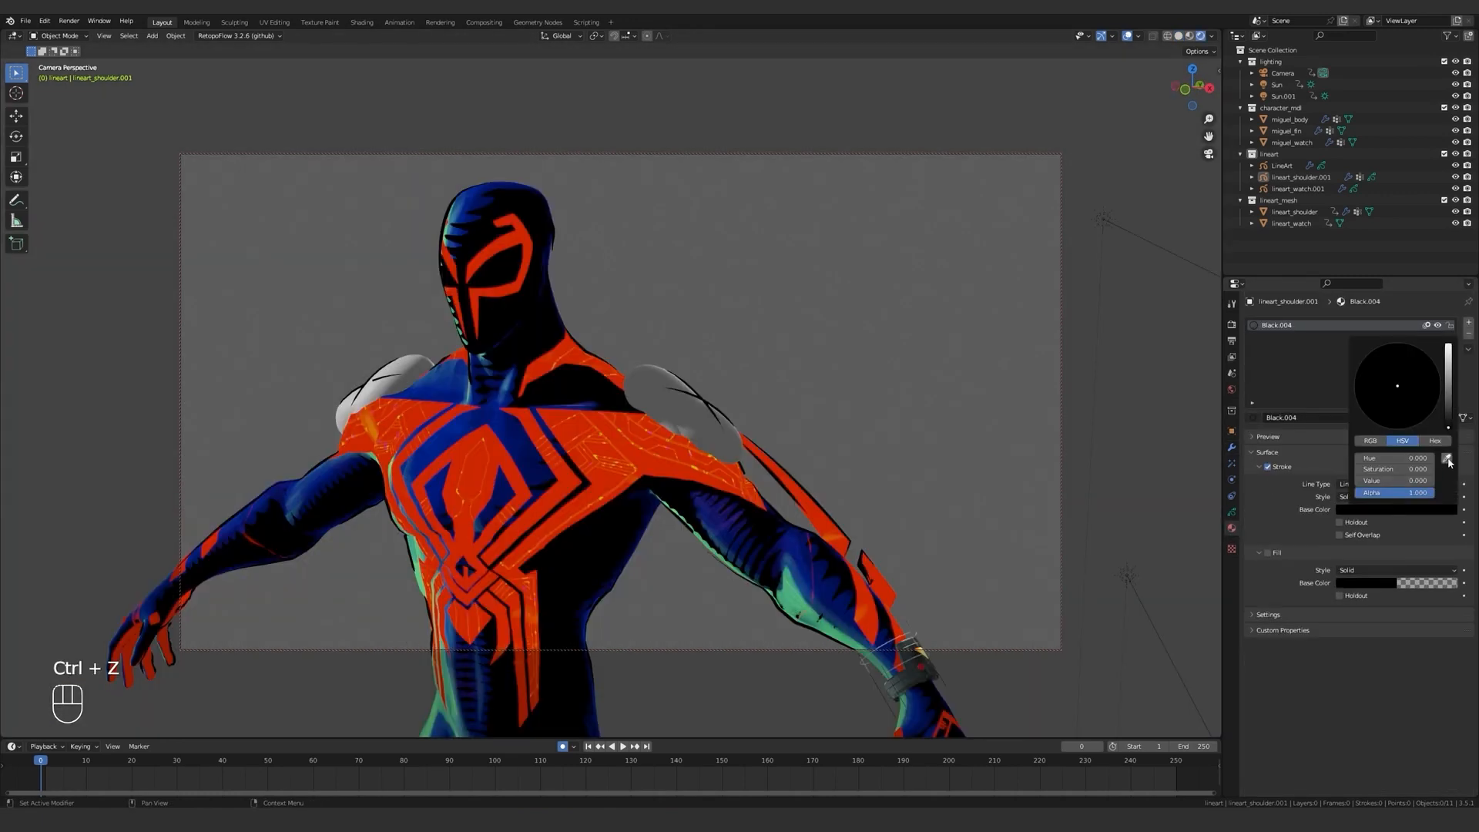
pyautogui.click(1448, 458)
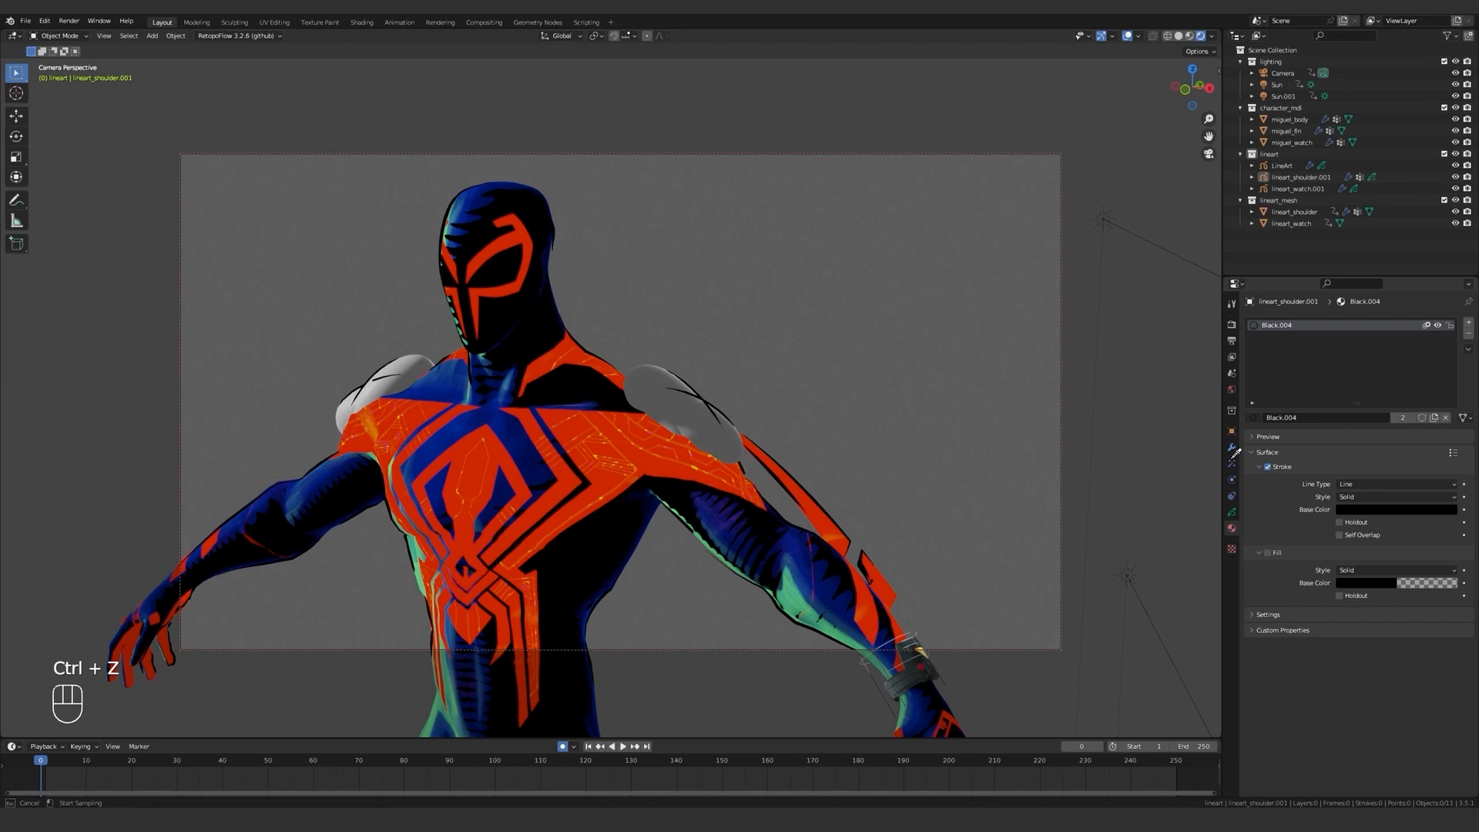
pyautogui.click(657, 460)
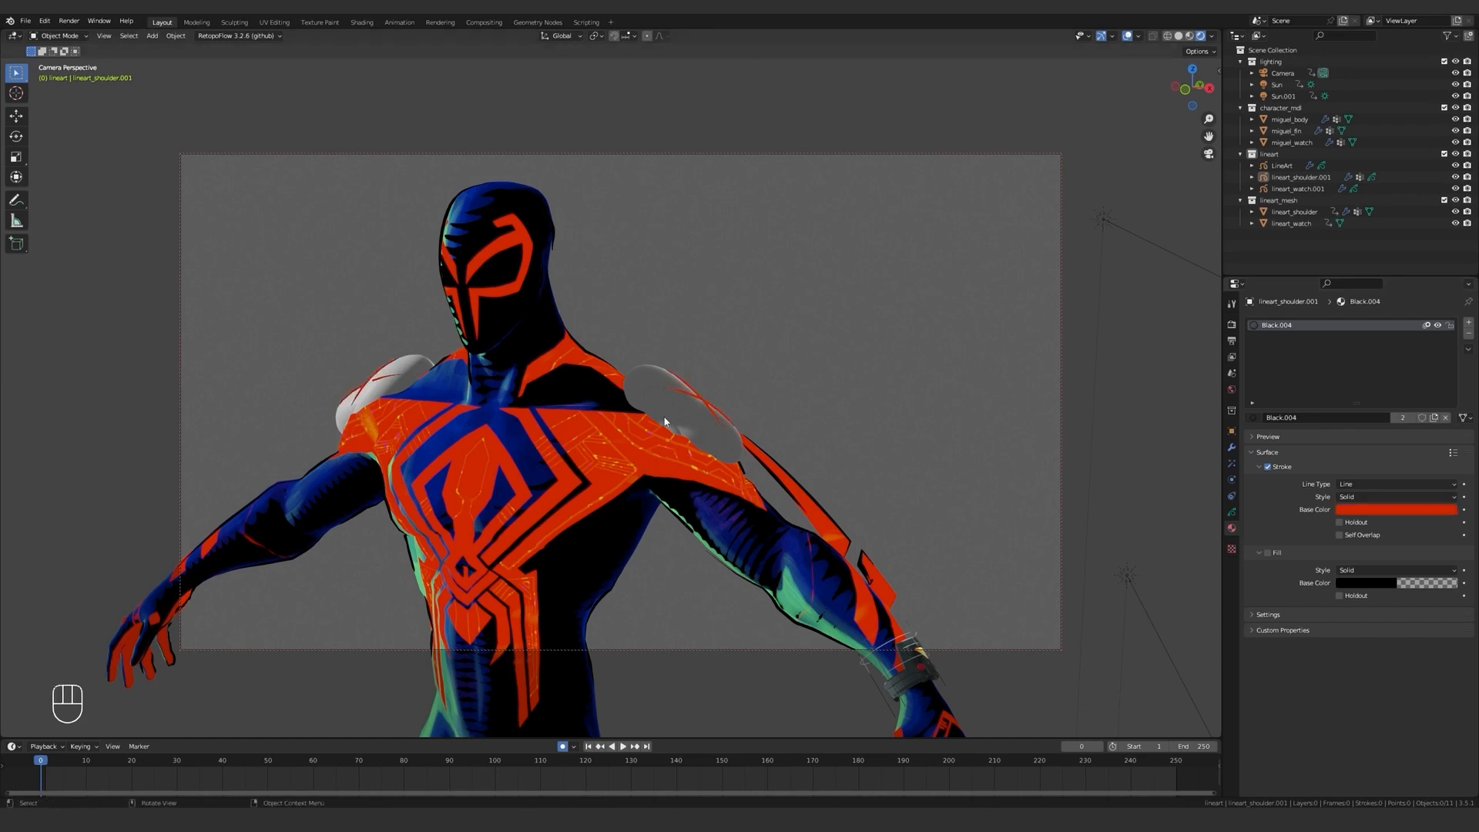
# Assign the existing transparent.001 material to the lineart_shoulder mesh to hide its surface in the render.
pyautogui.moveTo(665, 422); pyautogui.dragTo(665, 385, button='middle')
pyautogui.click(656, 382)
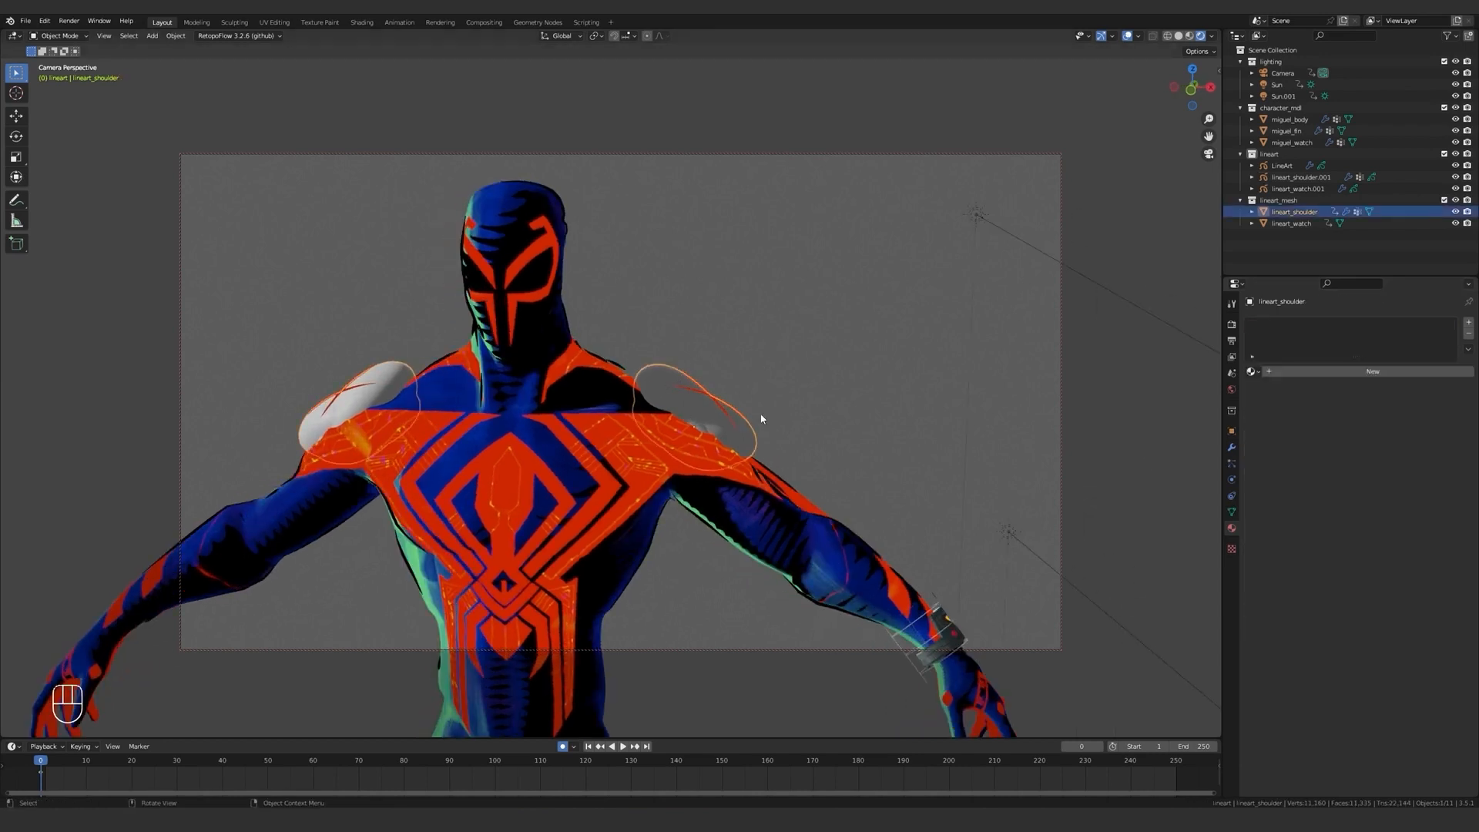
pyautogui.click(1250, 372)
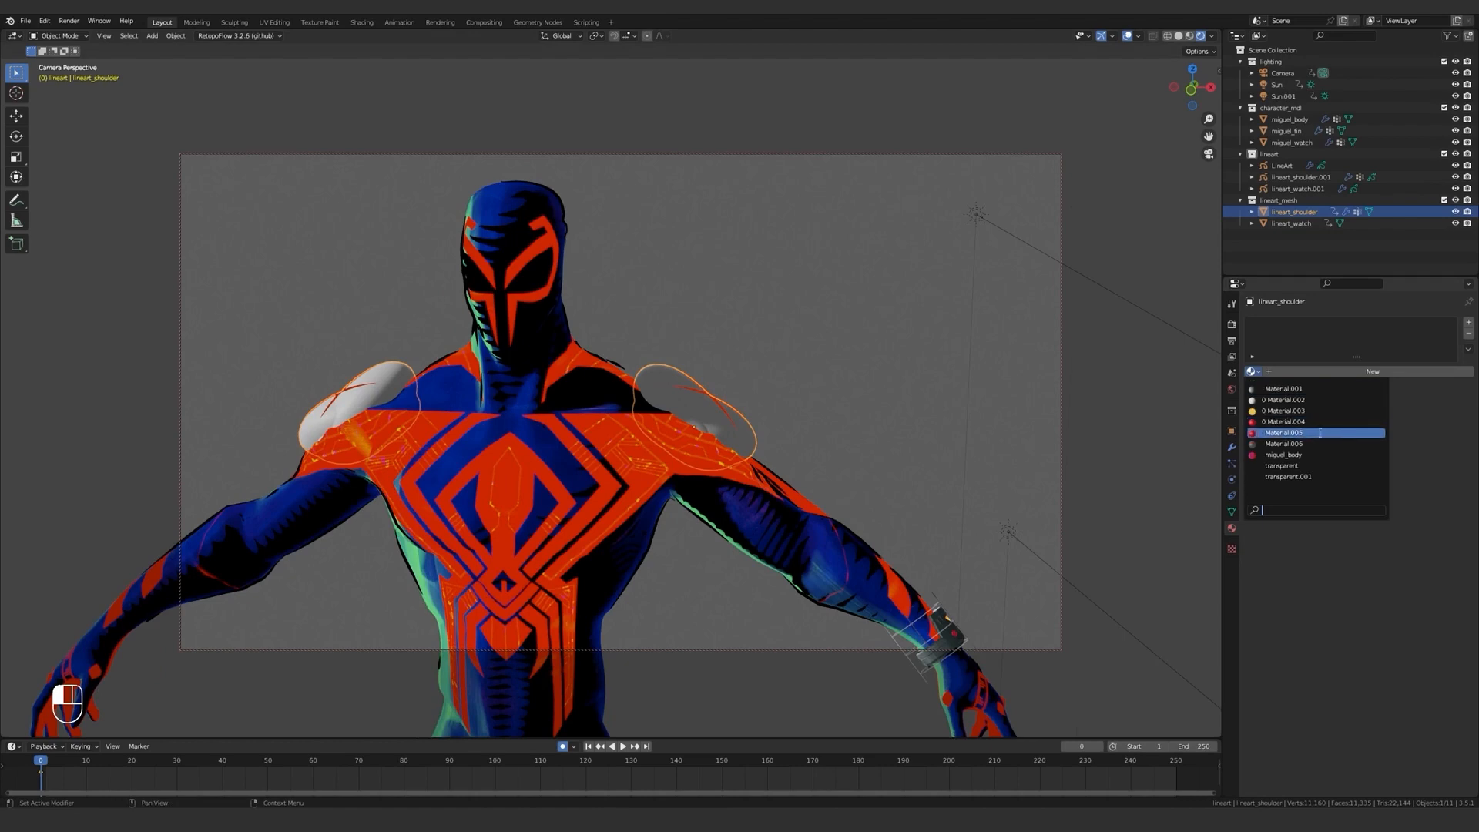
pyautogui.click(1316, 477)
pyautogui.click(809, 355)
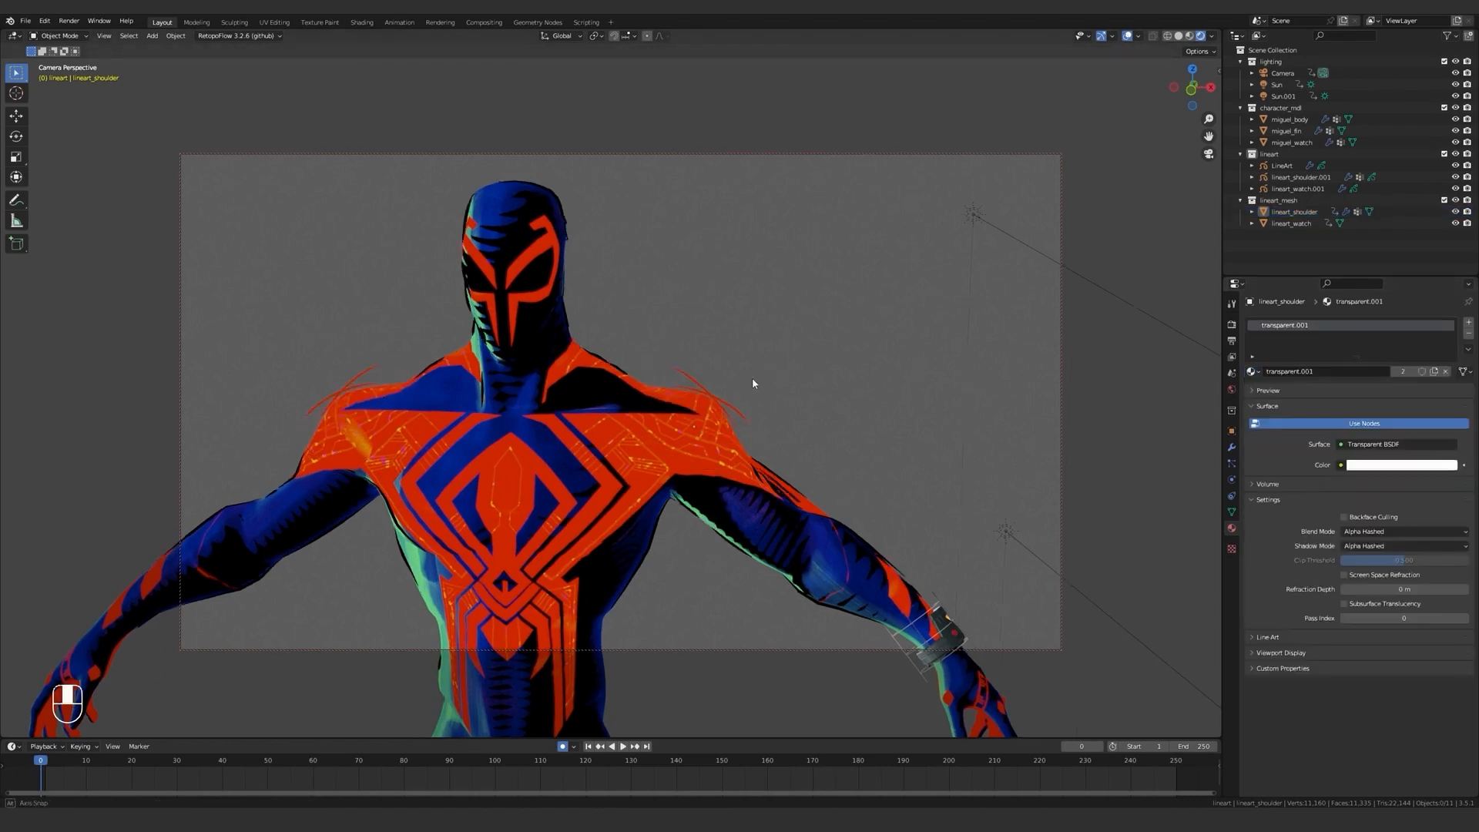
pyautogui.moveTo(752, 379); pyautogui.dragTo(809, 462, button='middle')
pyautogui.scroll(2, 740, 379)
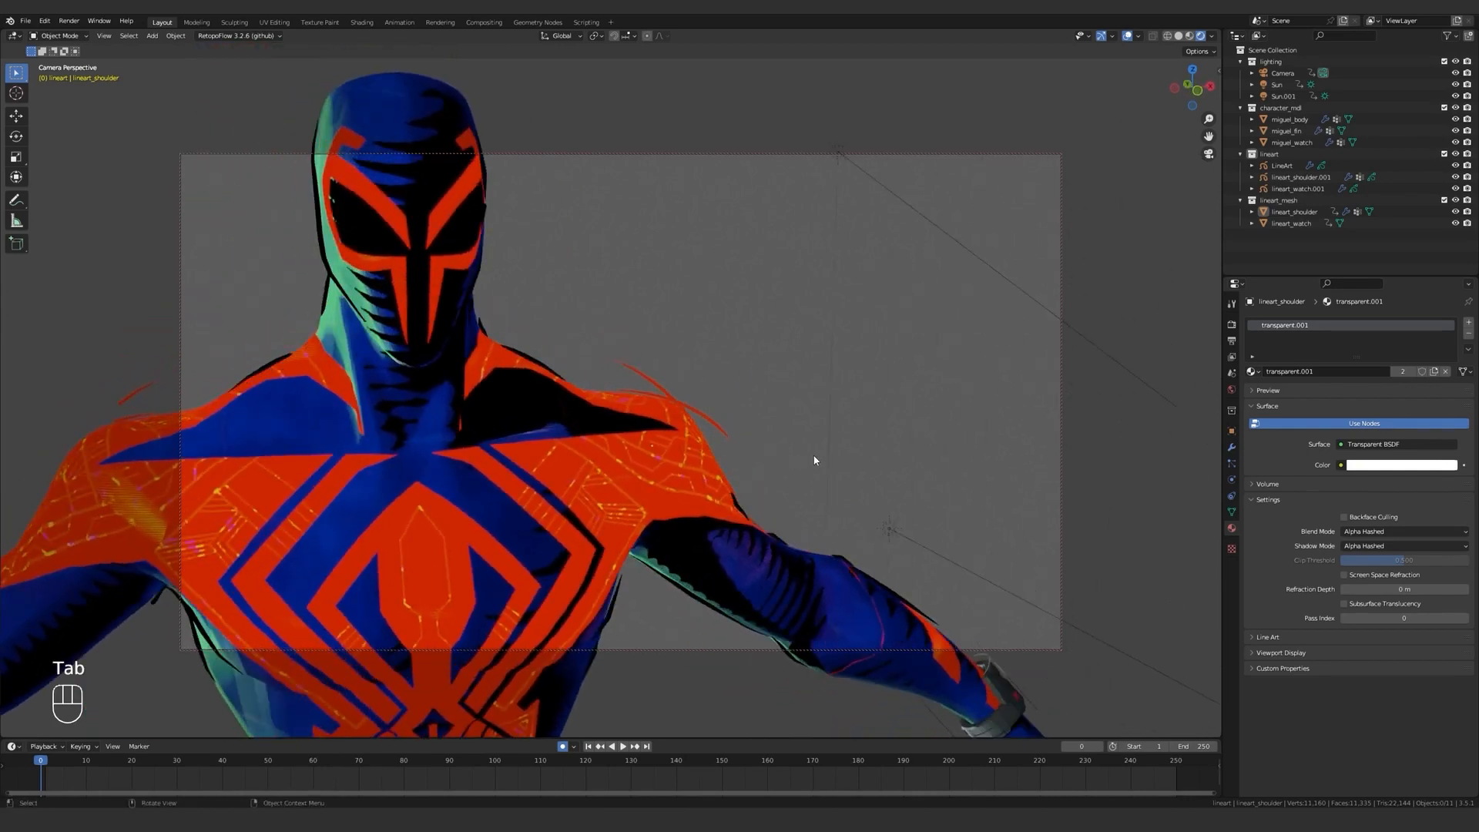